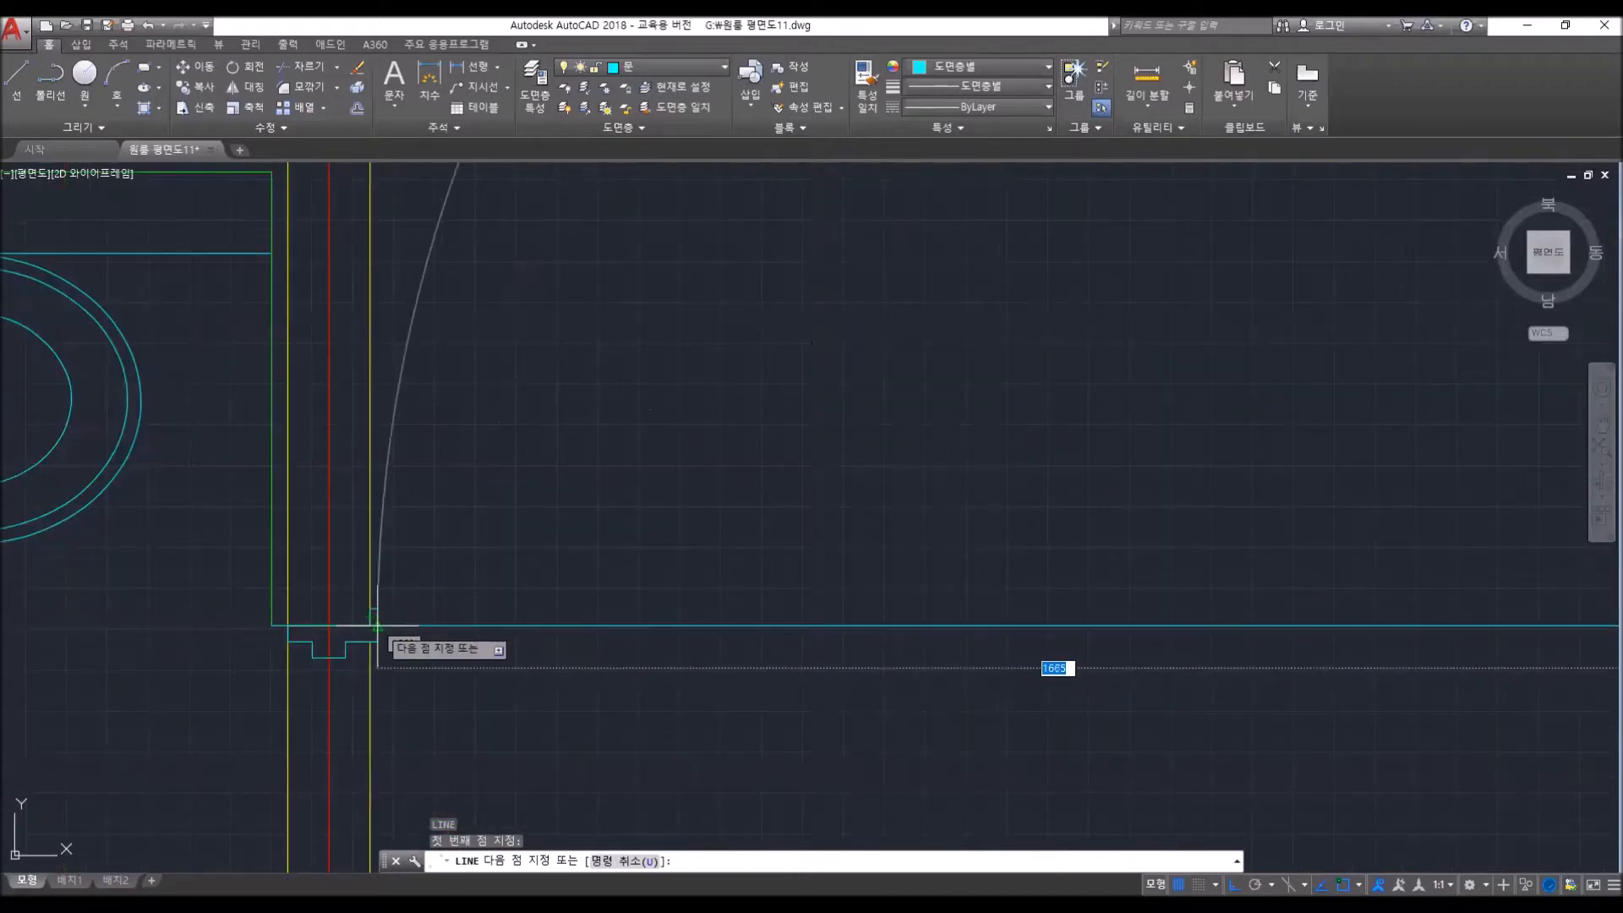
- Draw the horizontal threshold line, about 1665 long, from the partition wall corner to the bathroom door frame
{"action": "left_click", "coordinate": [378, 626]}
{"action": "key", "text": "Return"}
{"action": "scroll", "coordinate": [1015, 676], "scroll_direction": "down", "scroll_amount": 4}
{"action": "middle_click_drag", "start_coordinate": [1055, 709], "coordinate": [729, 695]}
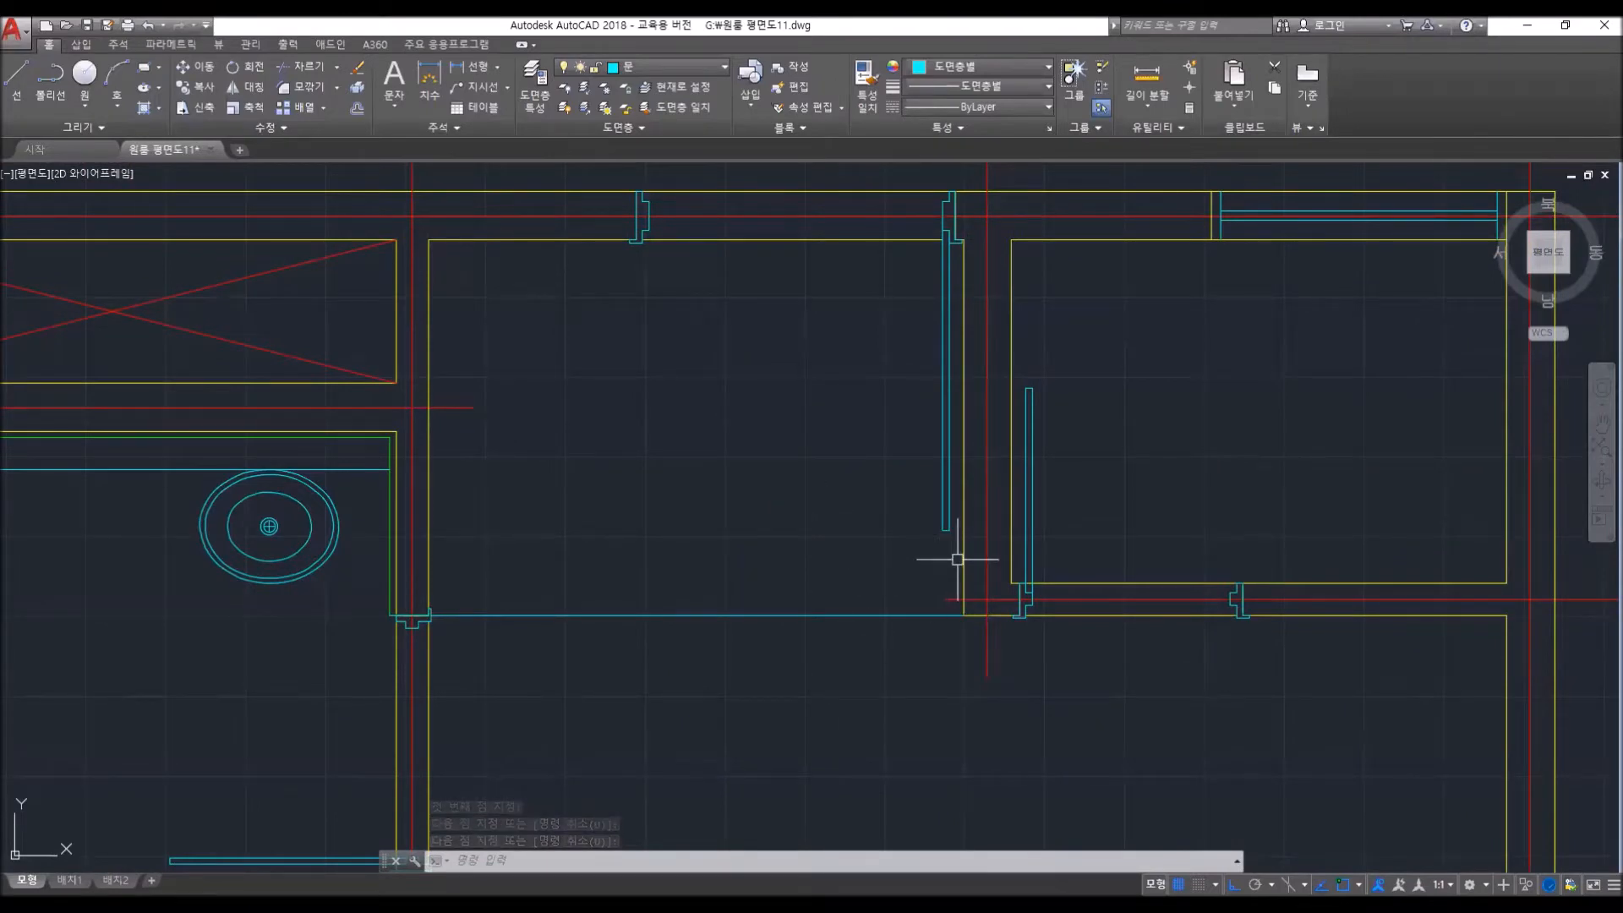
- Start a polyline at the main room's lower-left inner corner and trace the inner wall face to the corner beyond the balcony-side window
{"action": "scroll", "coordinate": [960, 561], "scroll_direction": "down", "scroll_amount": 4}
{"action": "mouse_move", "coordinate": [971, 707]}
{"action": "middle_mouse_down"}
{"action": "mouse_move", "coordinate": [909, 488]}
{"action": "mouse_move", "coordinate": [862, 423]}
{"action": "middle_mouse_up"}
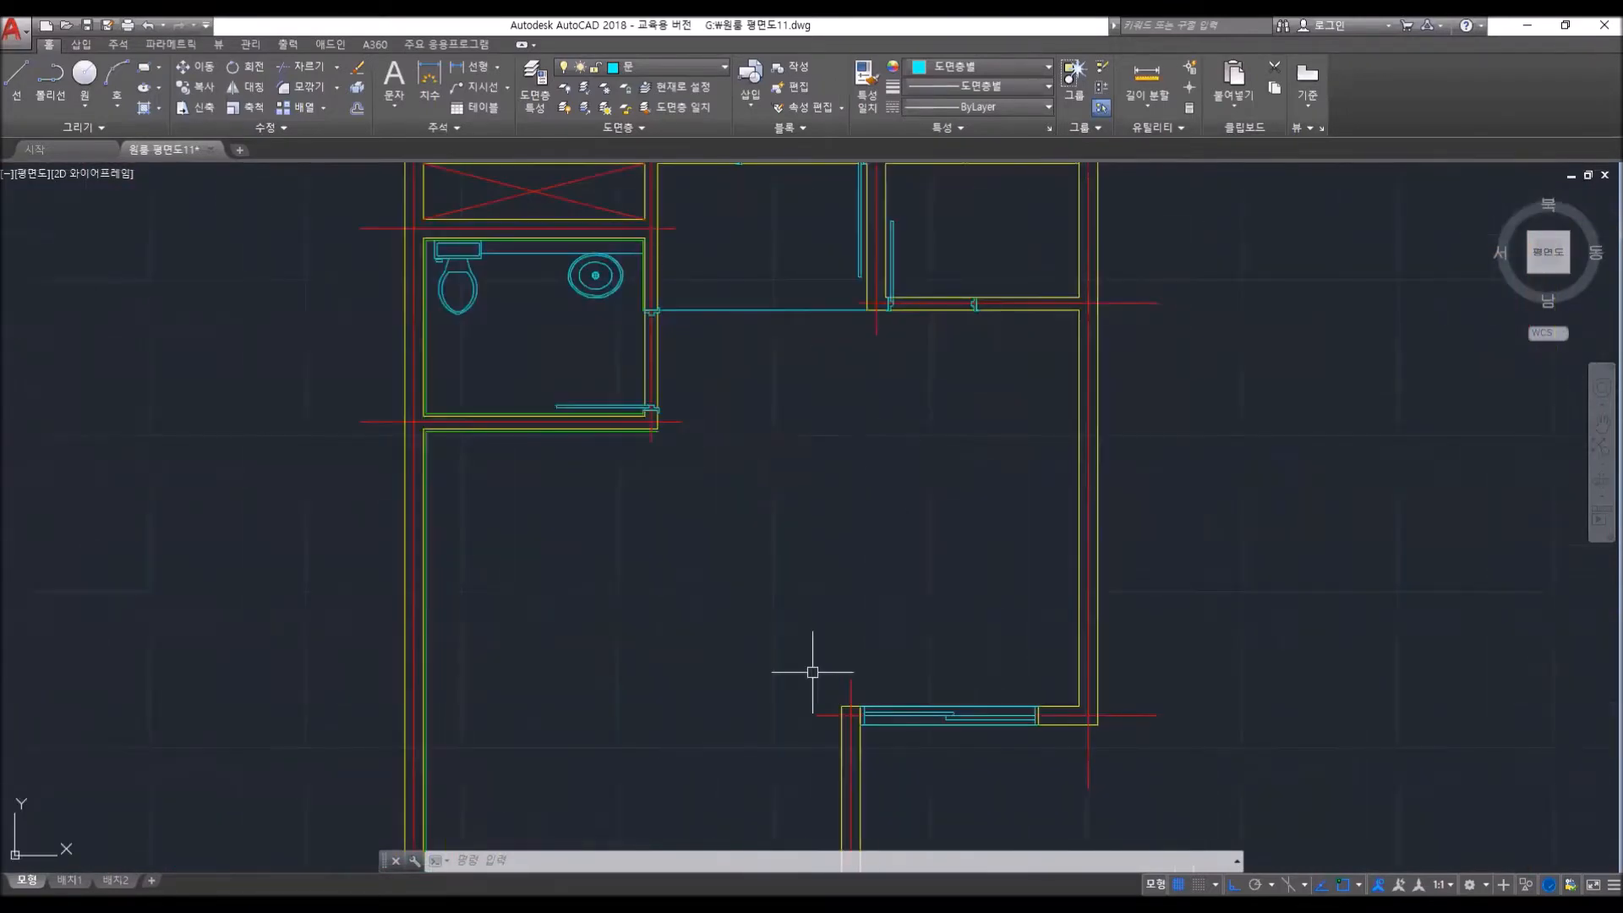
{"action": "middle_click_drag", "start_coordinate": [816, 708], "coordinate": [827, 587]}
{"action": "scroll", "coordinate": [824, 622], "scroll_direction": "down", "scroll_amount": 2}
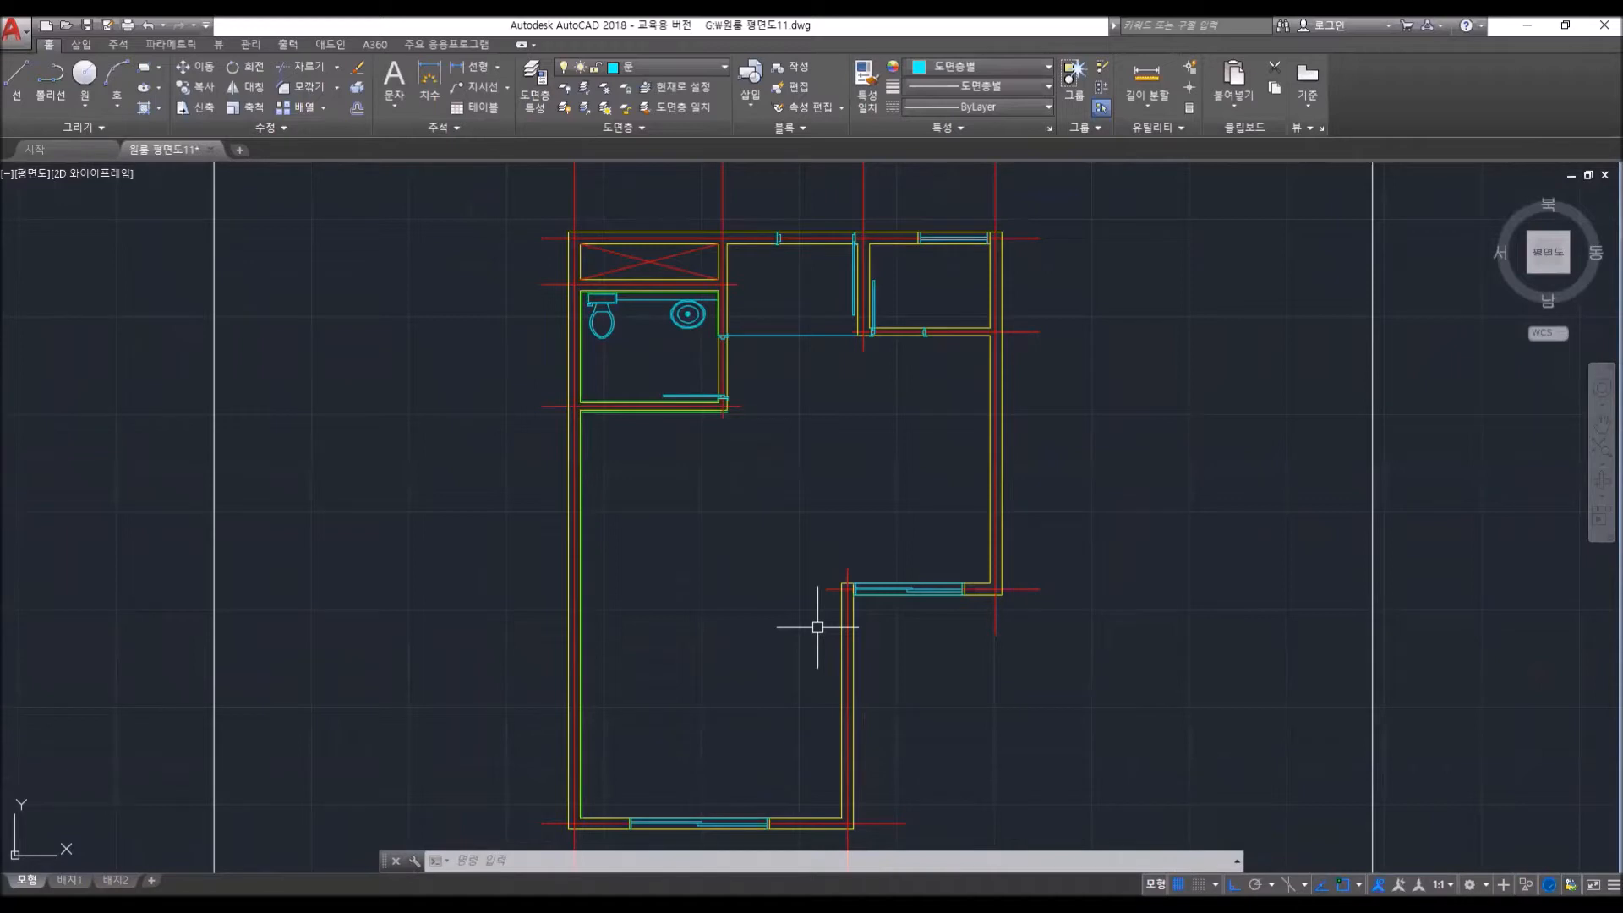
{"action": "scroll", "coordinate": [662, 814], "scroll_direction": "up", "scroll_amount": 4}
{"action": "type", "text": "pl"}
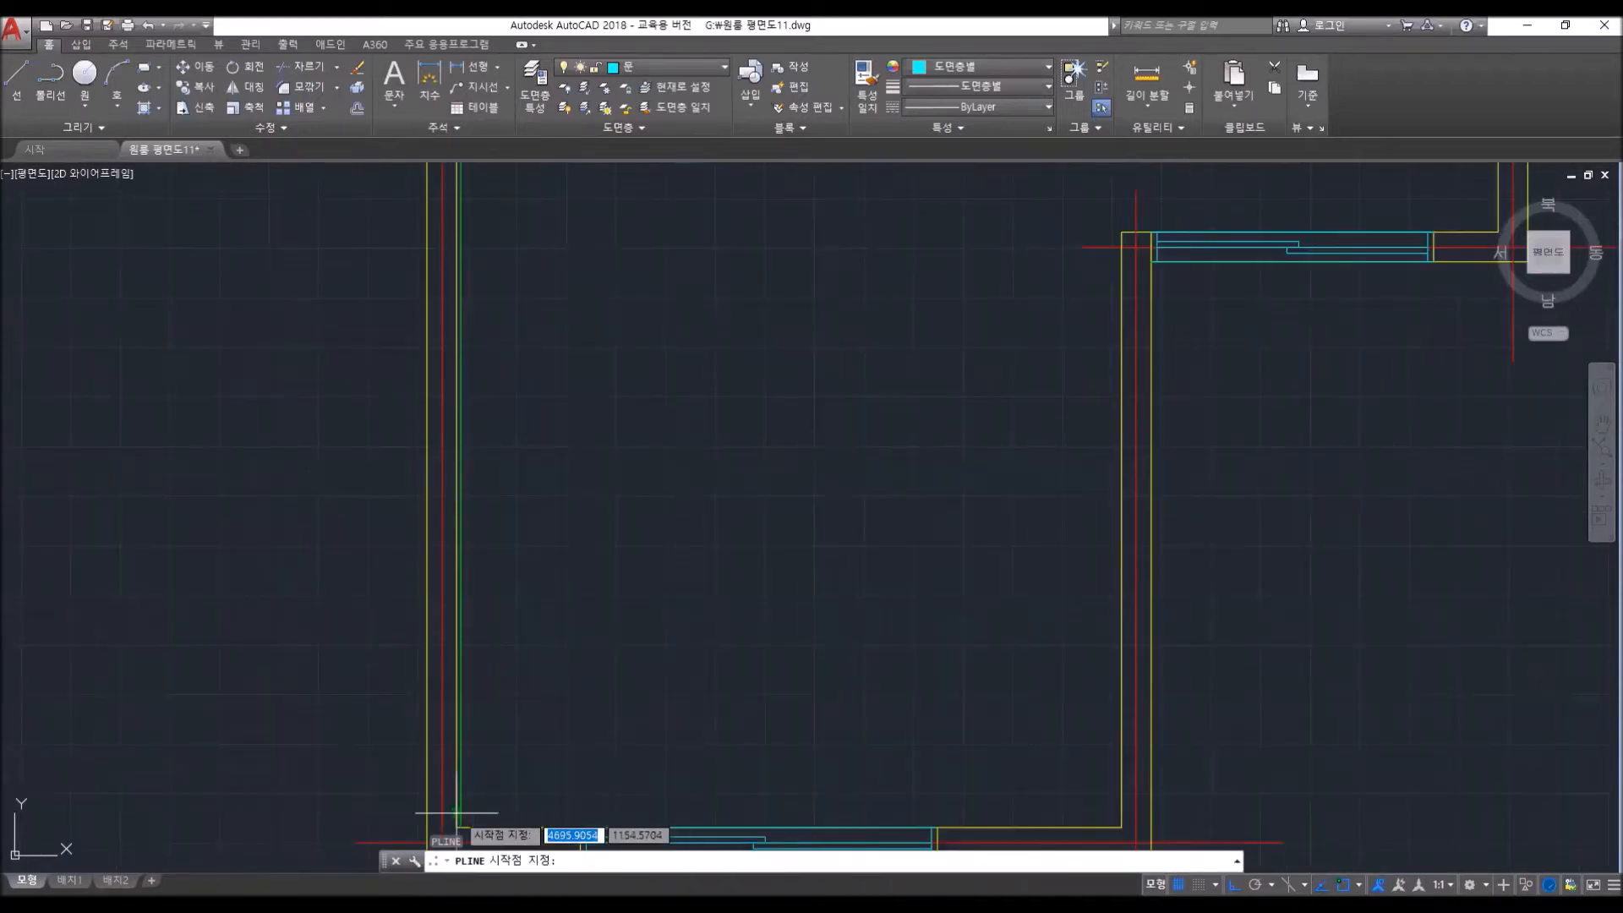
{"action": "key", "text": "Return"}
{"action": "left_click", "coordinate": [581, 819]}
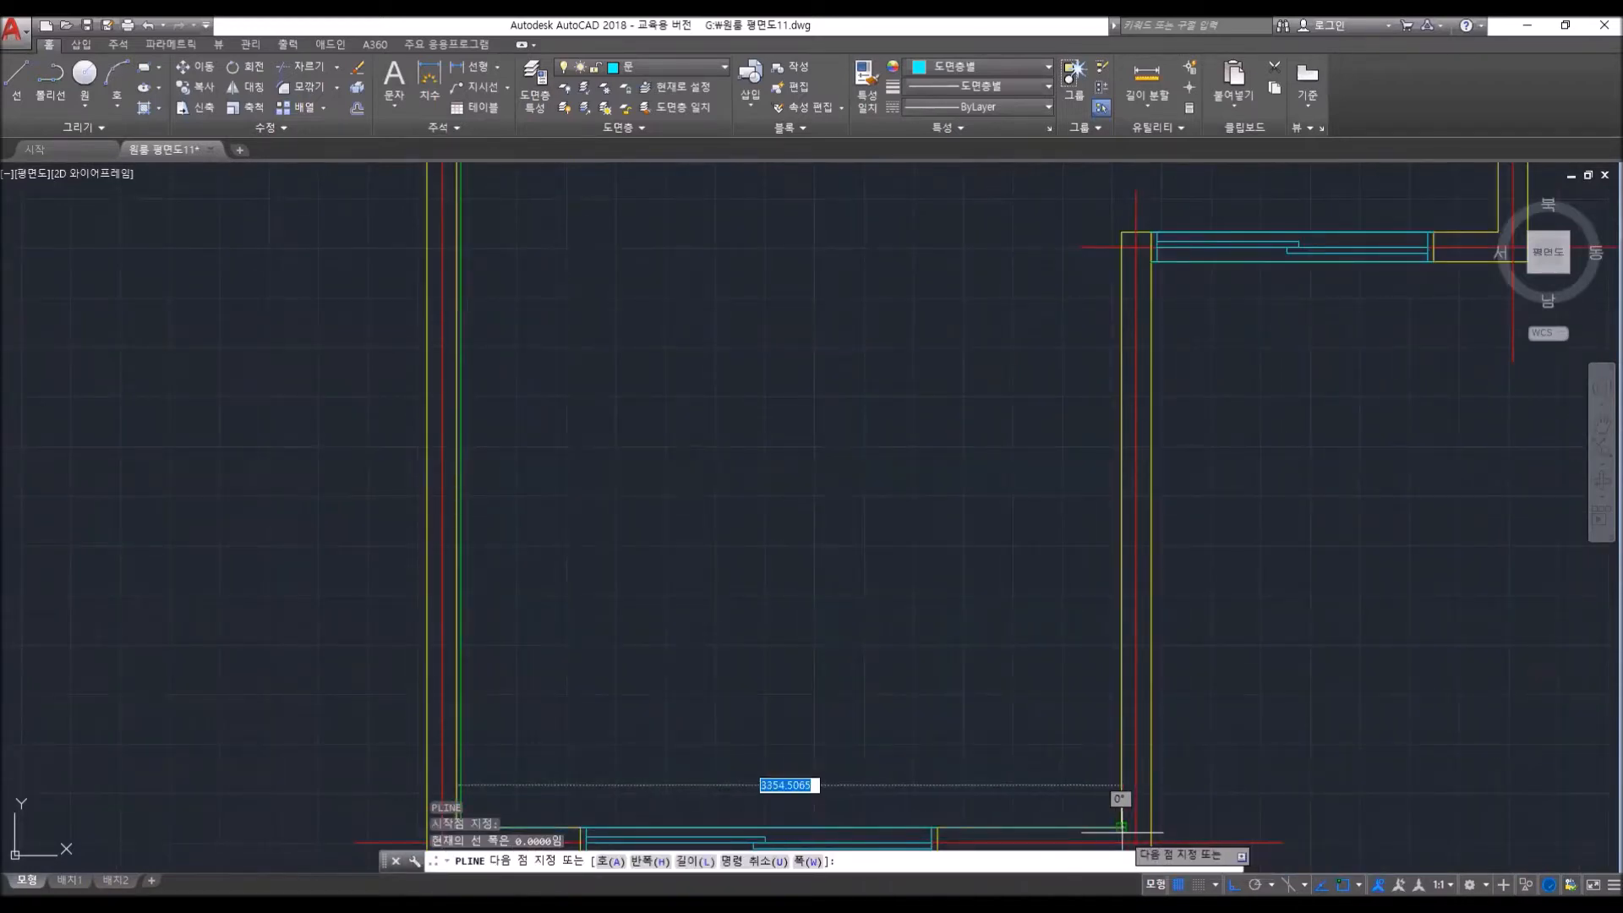
{"action": "left_click", "coordinate": [1078, 827]}
{"action": "middle_click_drag", "start_coordinate": [1123, 431], "coordinate": [879, 909]}
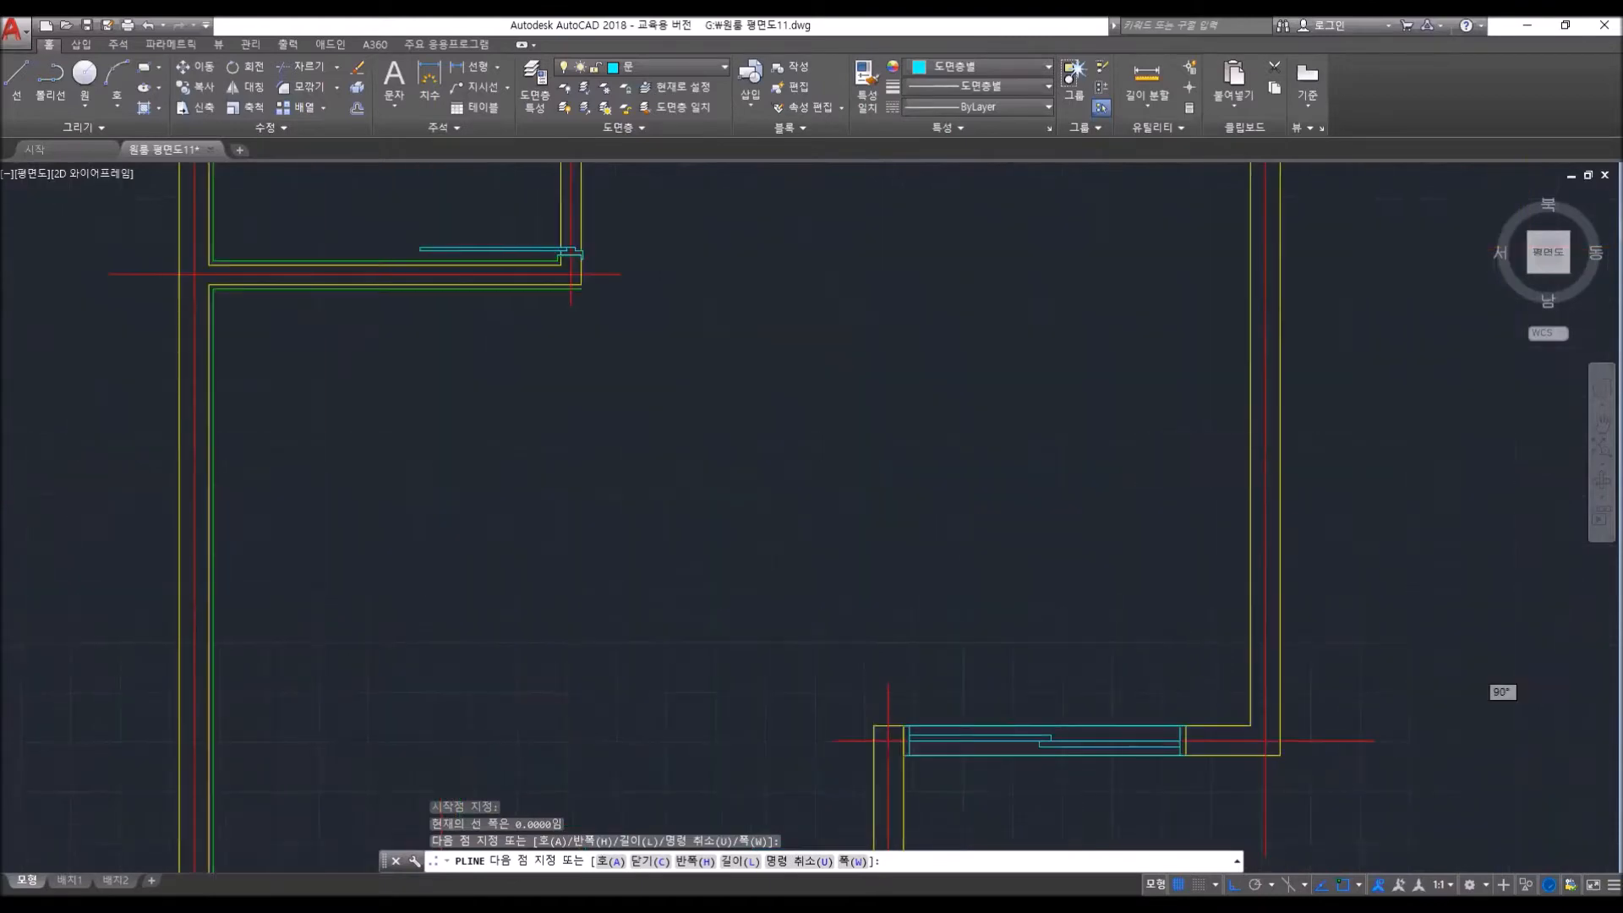
{"action": "left_click", "coordinate": [879, 726]}
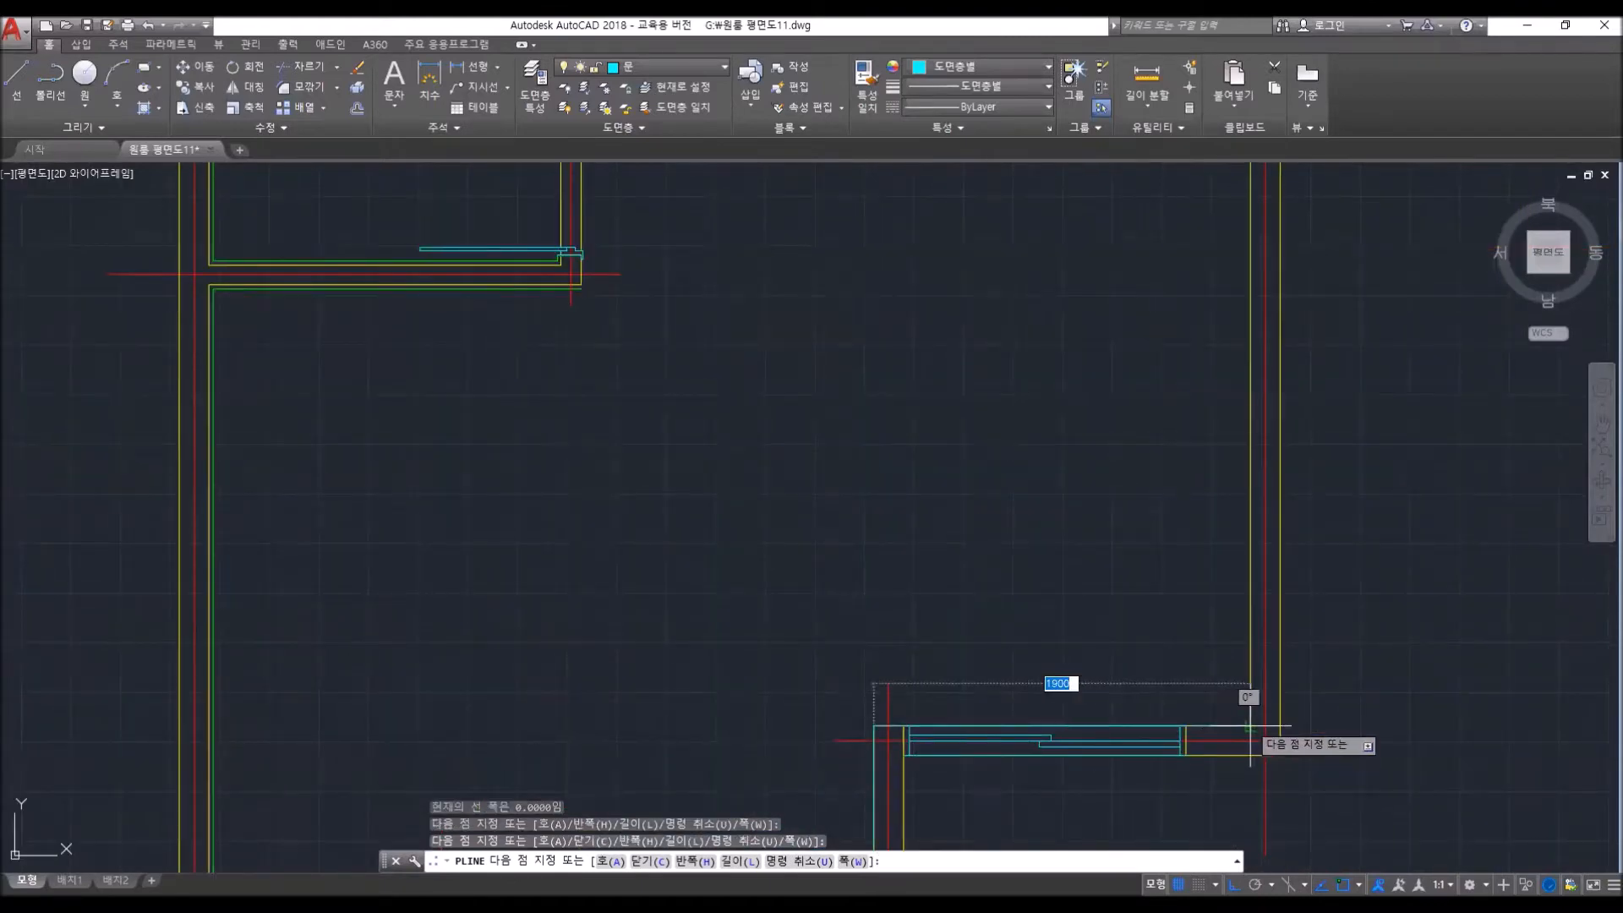
{"action": "left_click", "coordinate": [1250, 725]}
- Continue the polyline up the right inner wall, left under the small upper-right room, and up to the entrance's upper-right corner
{"action": "middle_click_drag", "start_coordinate": [1084, 483], "coordinate": [1075, 872]}
{"action": "middle_click_drag", "start_coordinate": [1218, 507], "coordinate": [1213, 479]}
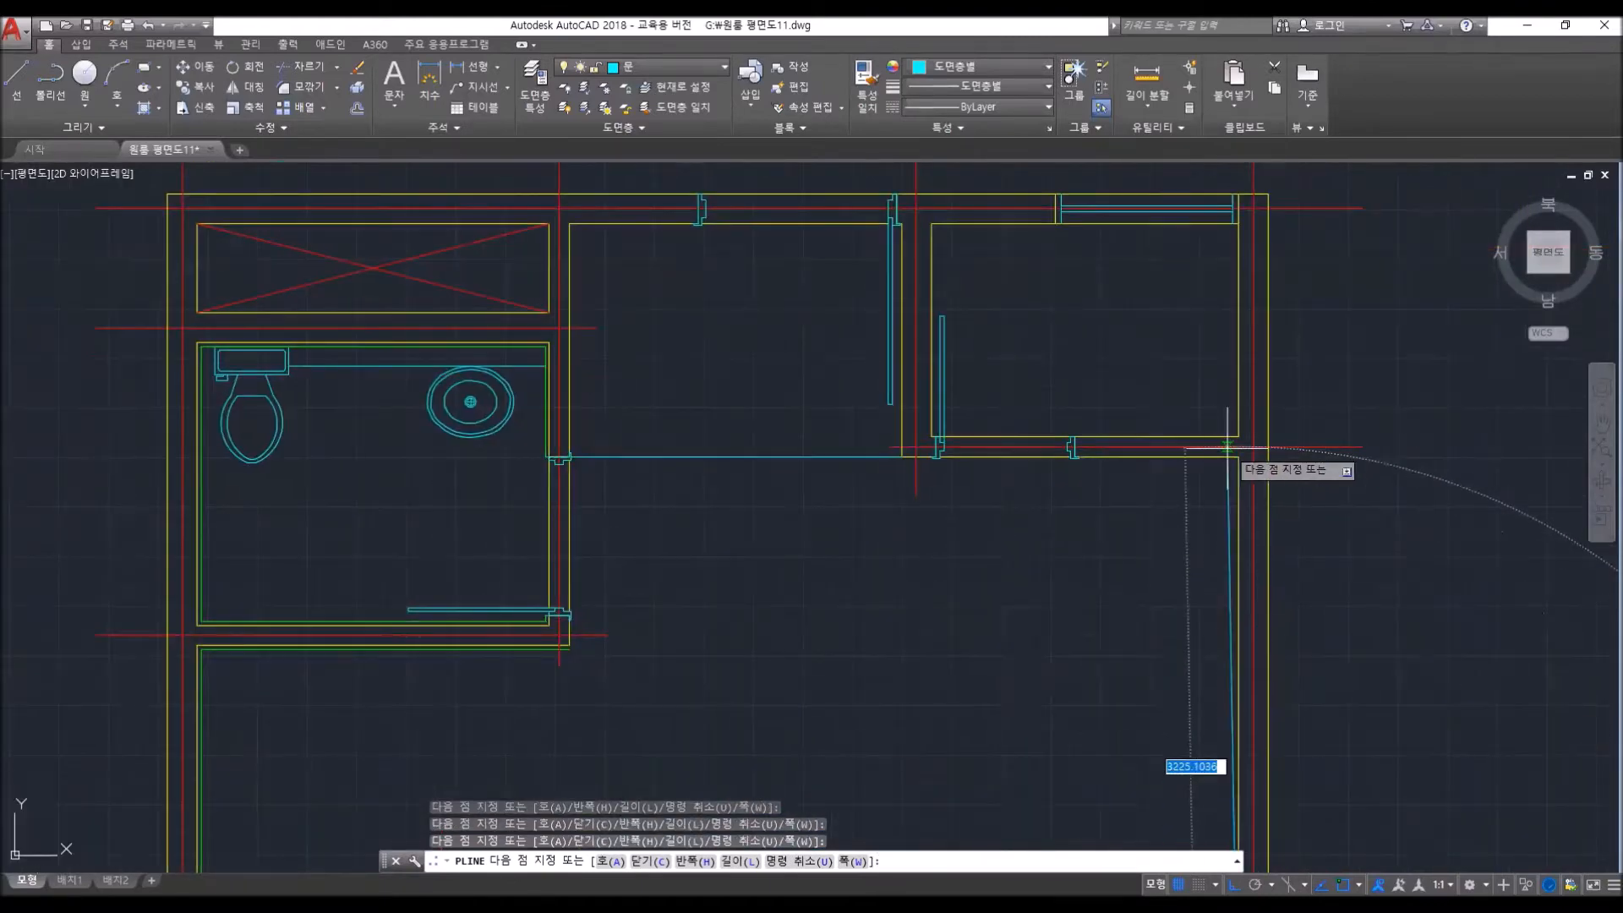
{"action": "left_click", "coordinate": [1244, 485]}
{"action": "scroll", "coordinate": [1046, 460], "scroll_direction": "up", "scroll_amount": 4}
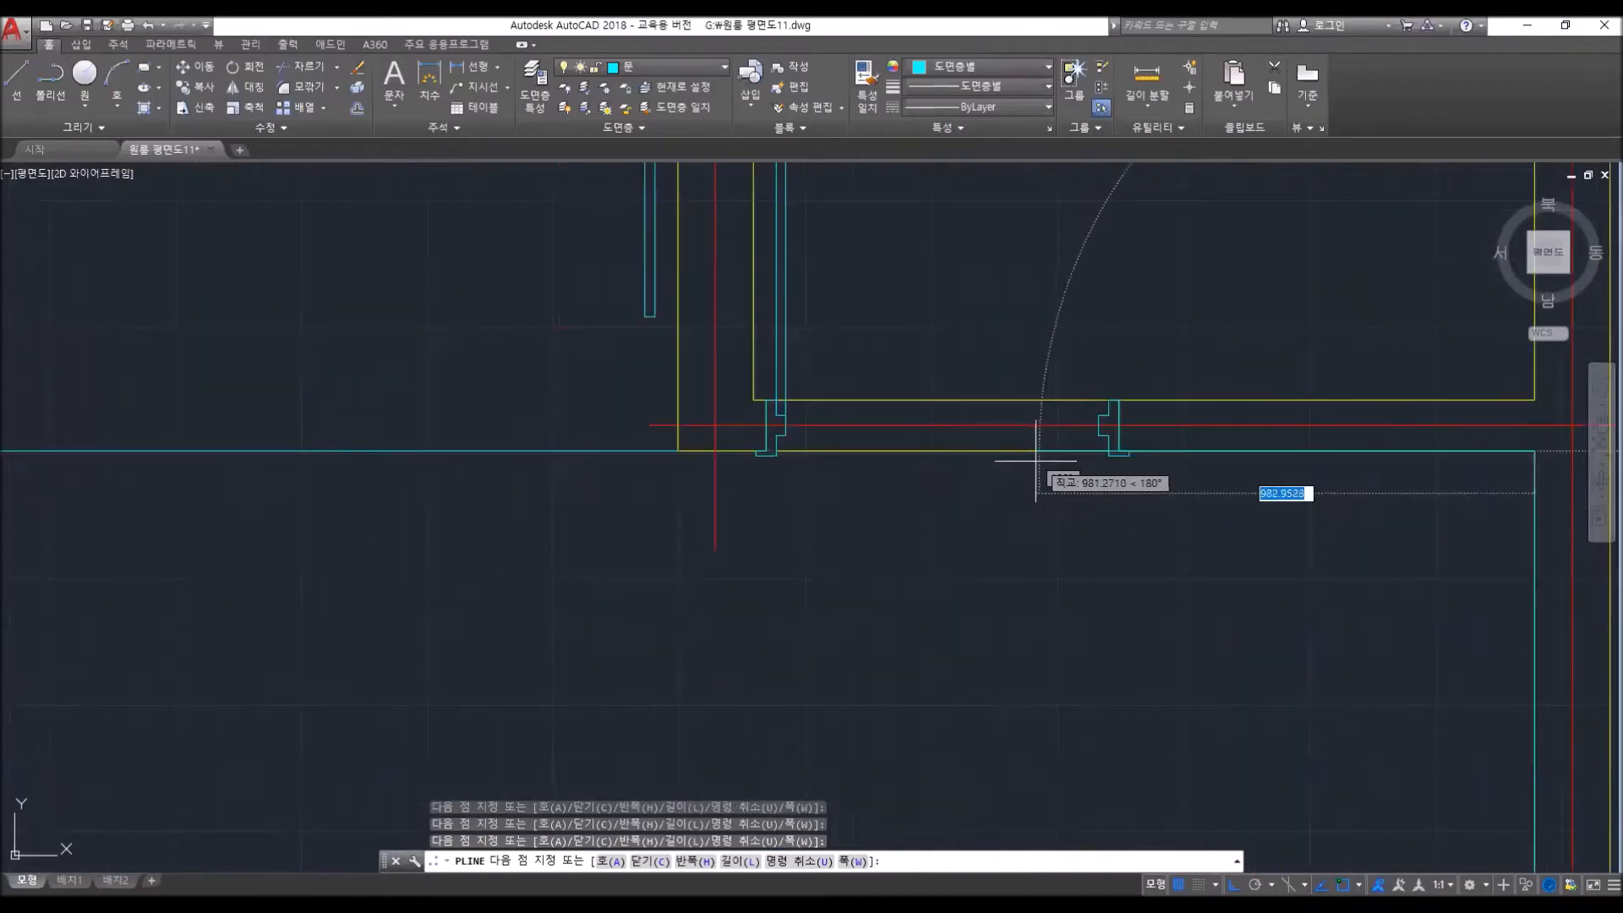
{"action": "left_click", "coordinate": [677, 450]}
{"action": "middle_click_drag", "start_coordinate": [658, 329], "coordinate": [683, 802]}
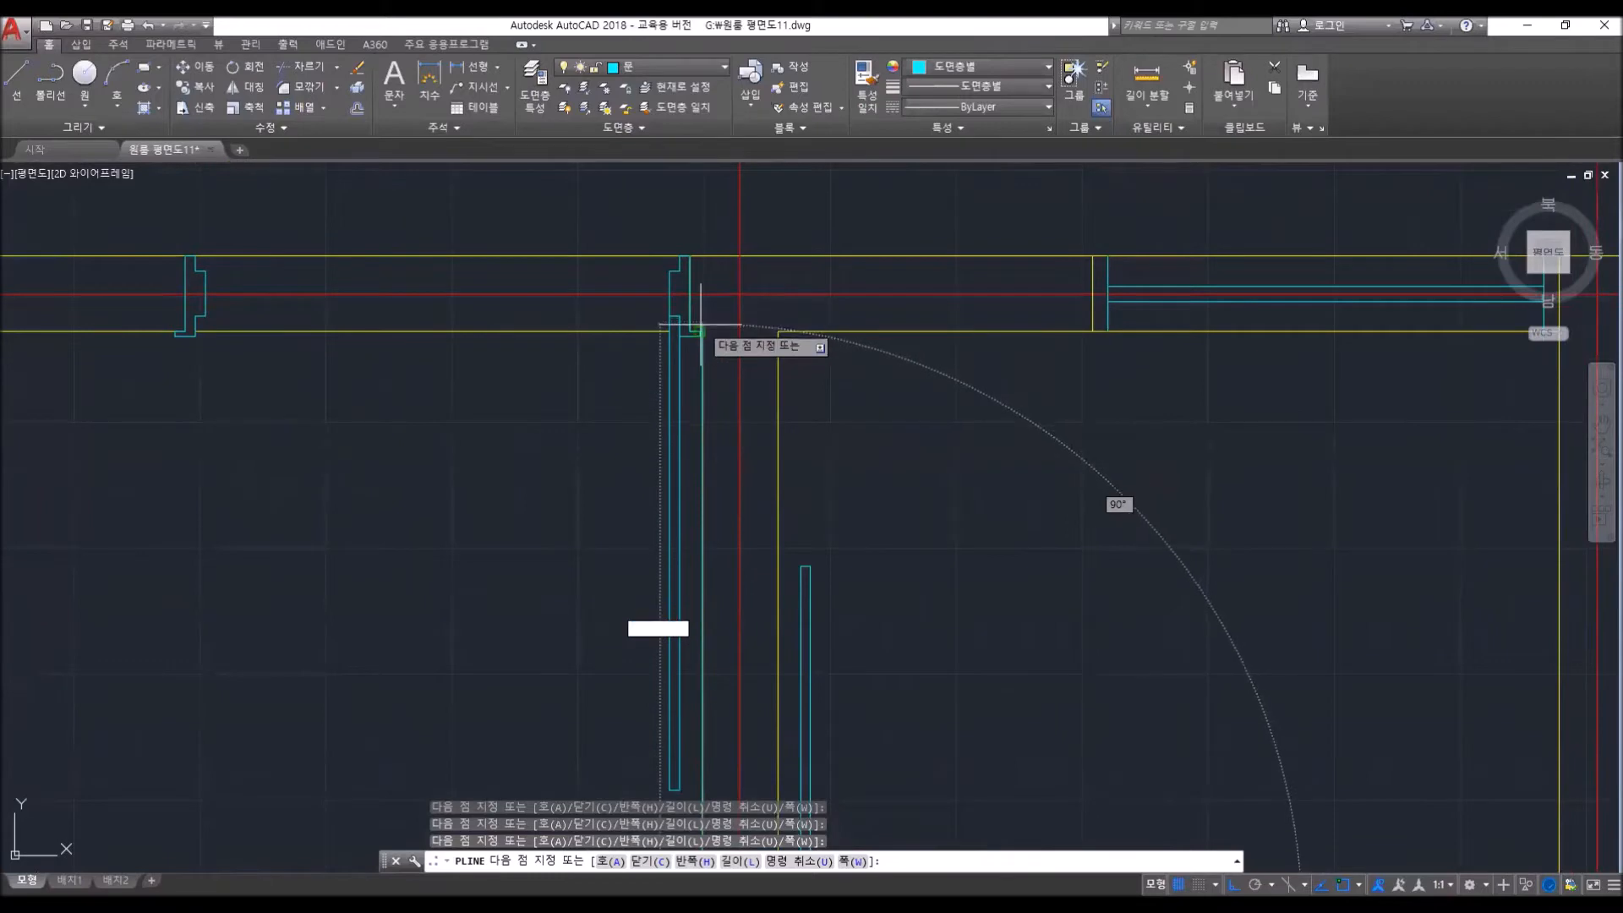
{"action": "scroll", "coordinate": [718, 331], "scroll_direction": "up", "scroll_amount": 6}
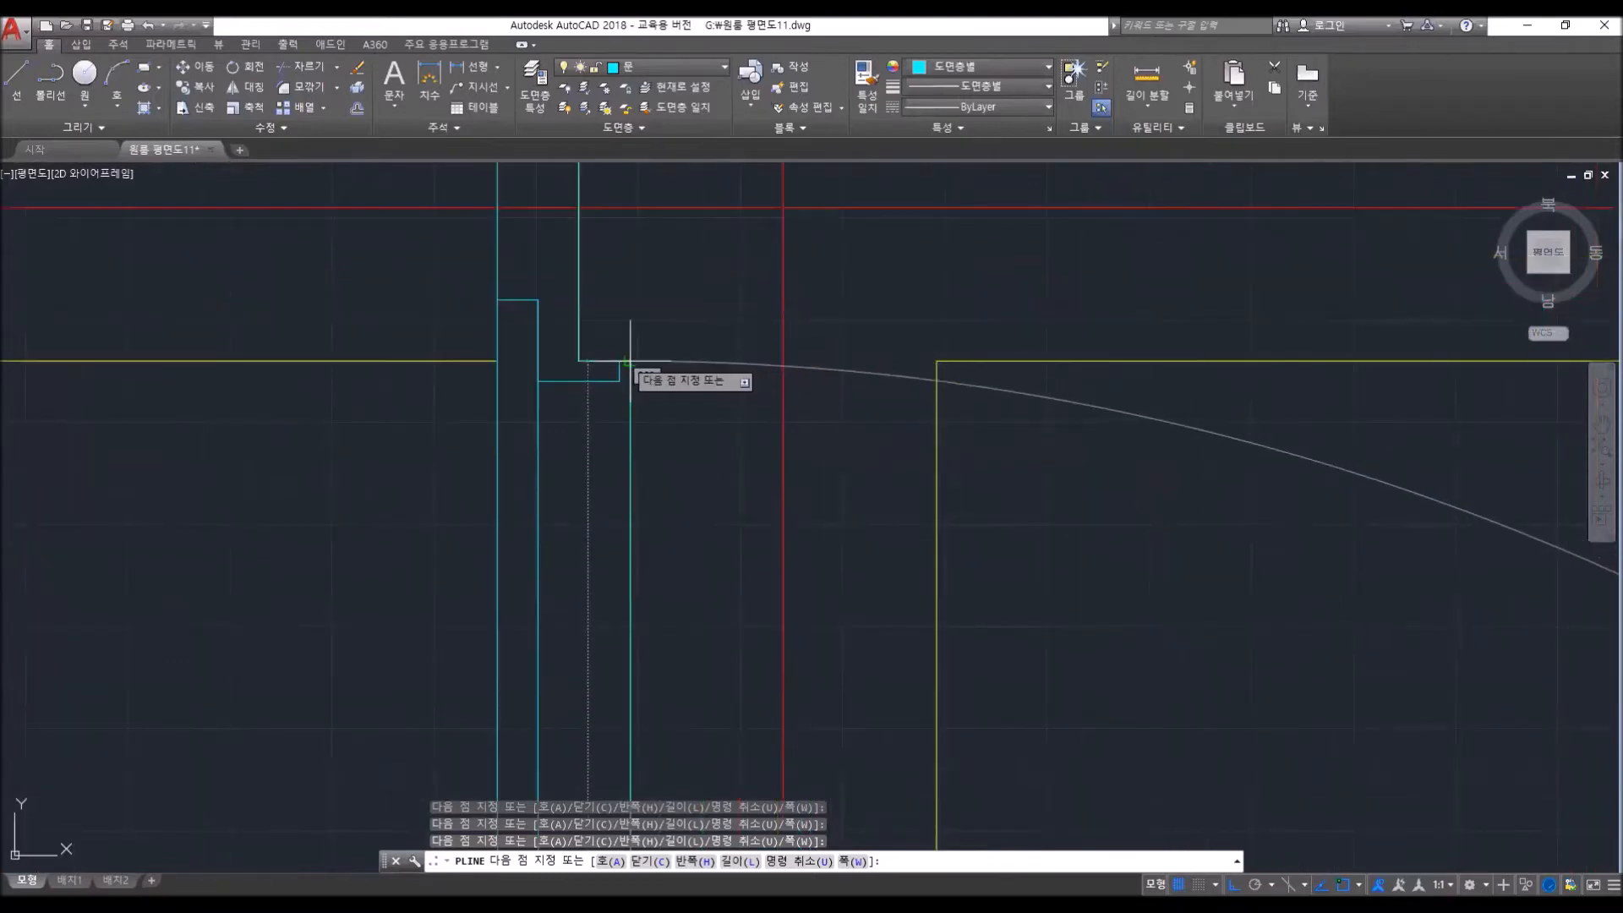
{"action": "left_click", "coordinate": [631, 361]}
- Continue the polyline left along the entrance's top wall and down, ending it at the bathroom's outer lower-right corner
{"action": "scroll", "coordinate": [636, 429], "scroll_direction": "down", "scroll_amount": 4}
{"action": "middle_click_drag", "start_coordinate": [596, 476], "coordinate": [1616, 474]}
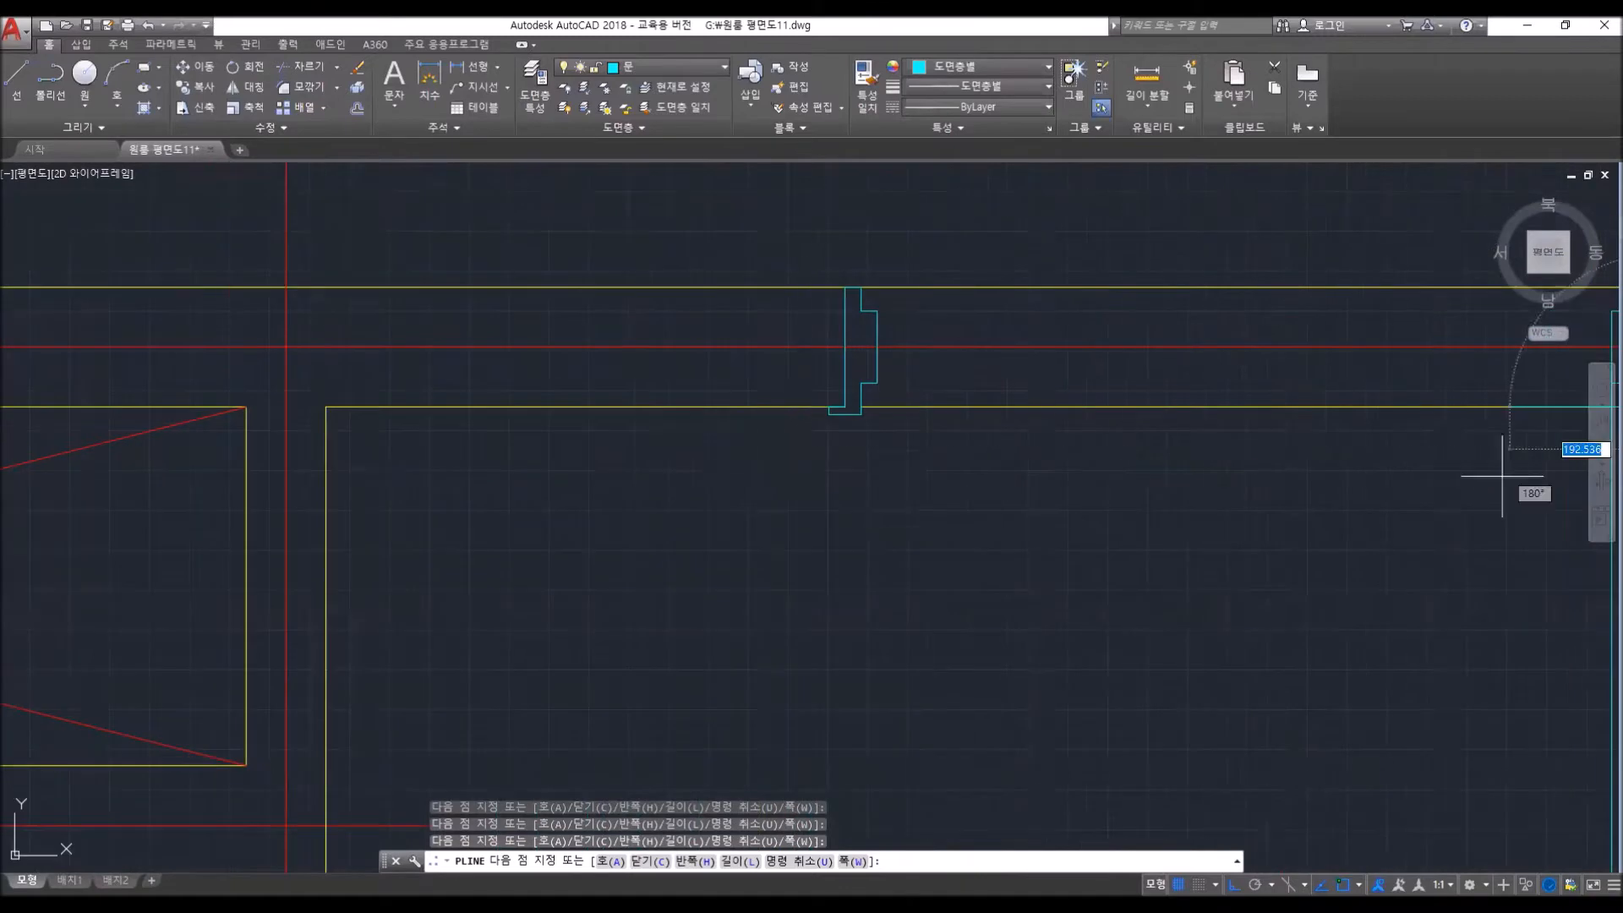
{"action": "left_click", "coordinate": [328, 406]}
{"action": "scroll", "coordinate": [341, 613], "scroll_direction": "down", "scroll_amount": 4}
{"action": "middle_click_drag", "start_coordinate": [342, 695], "coordinate": [447, 264]}
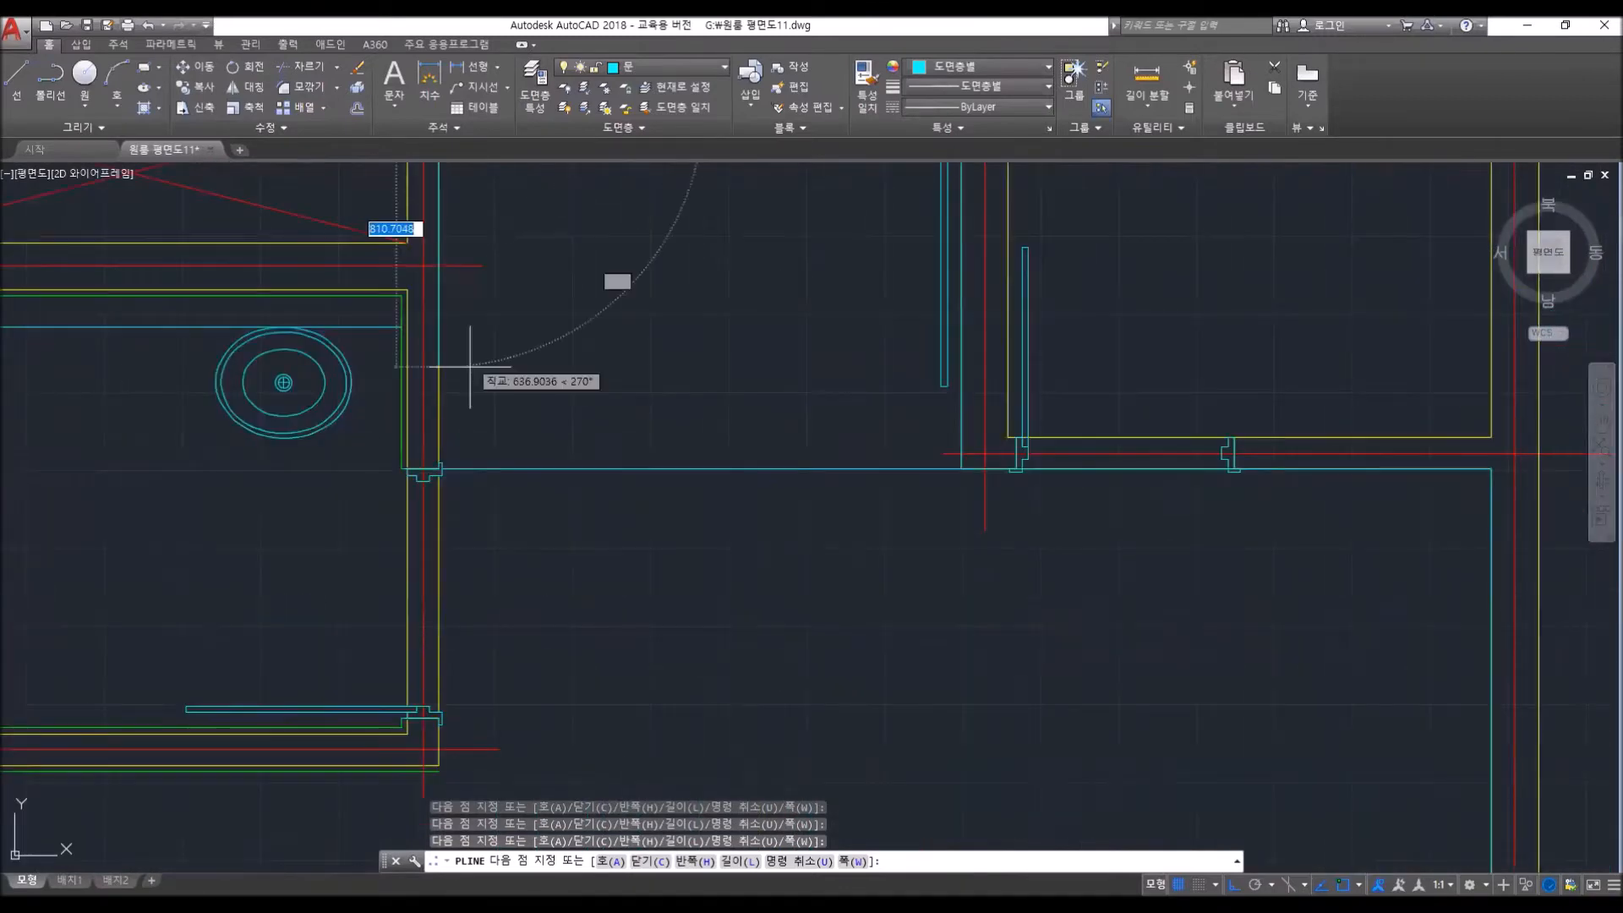
{"action": "scroll", "coordinate": [441, 767], "scroll_direction": "up", "scroll_amount": 4}
{"action": "left_click", "coordinate": [436, 766]}
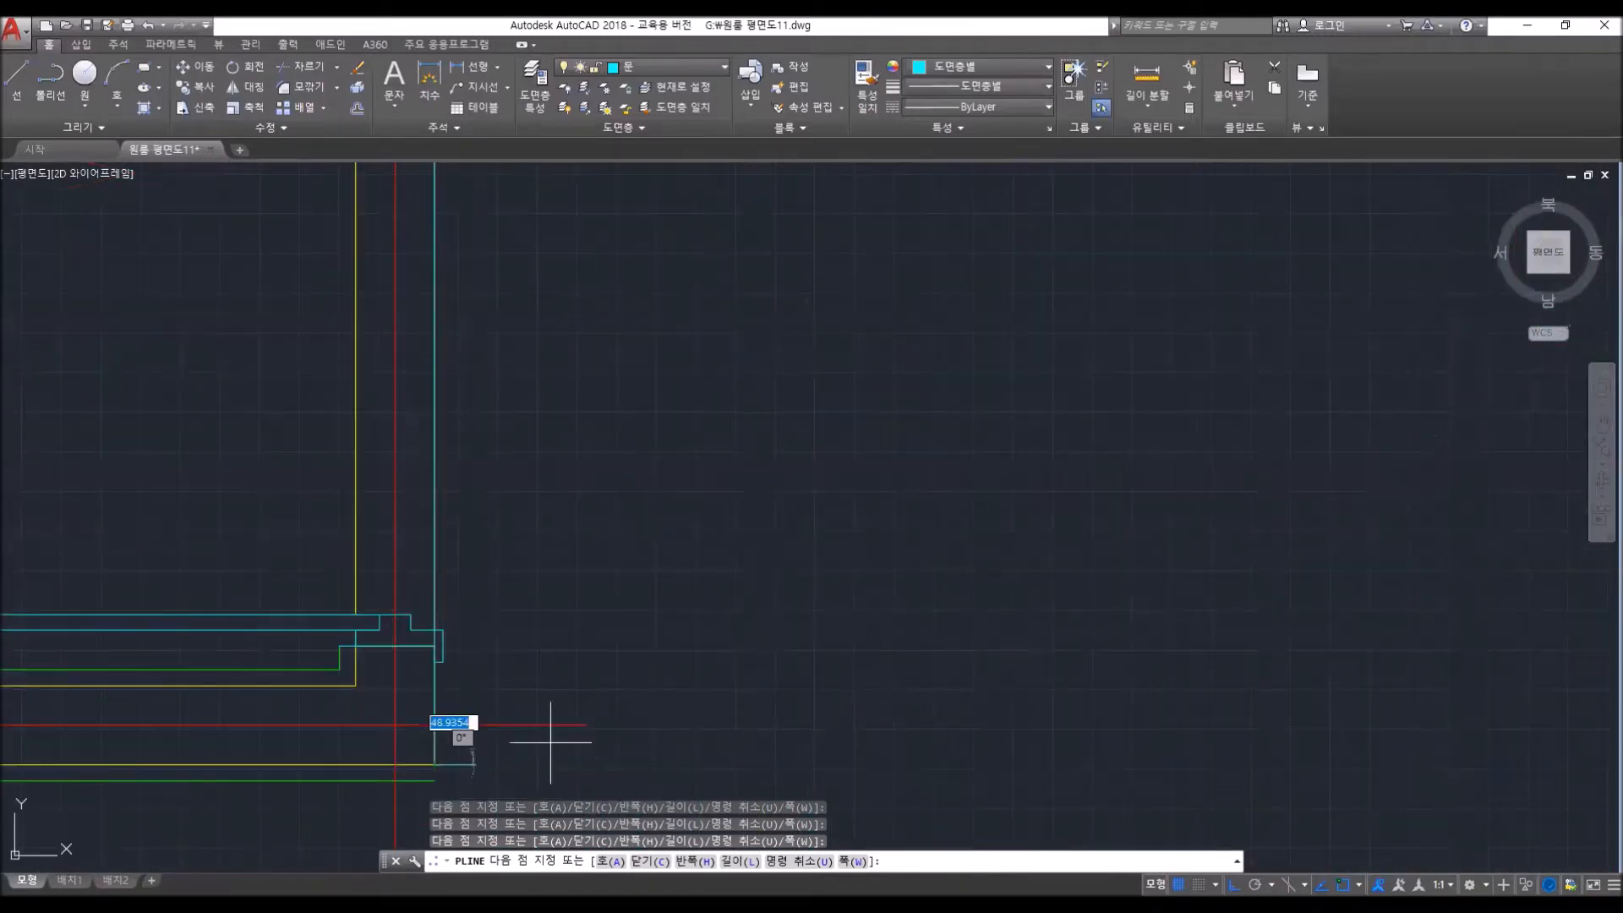
{"action": "key", "text": "Return"}
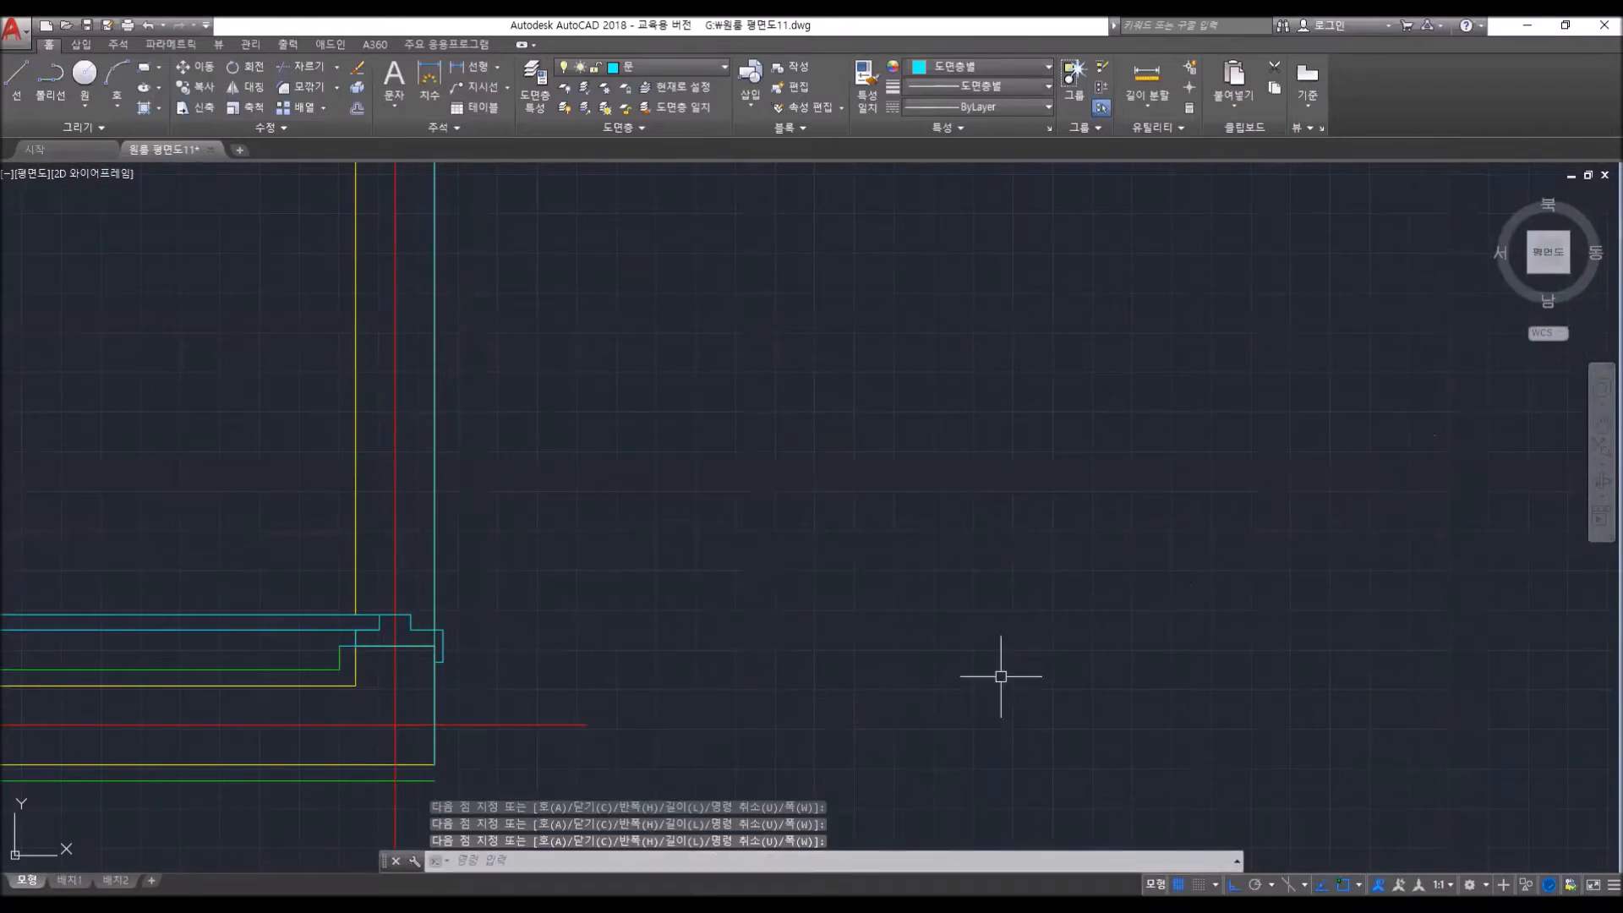
- Offset the traced wall polyline 20 toward the inside of the room
{"action": "type", "text": "o"}
{"action": "key", "text": "Return"}
{"action": "type", "text": "20"}
{"action": "key", "text": "Return"}
{"action": "left_click", "coordinate": [434, 475]}
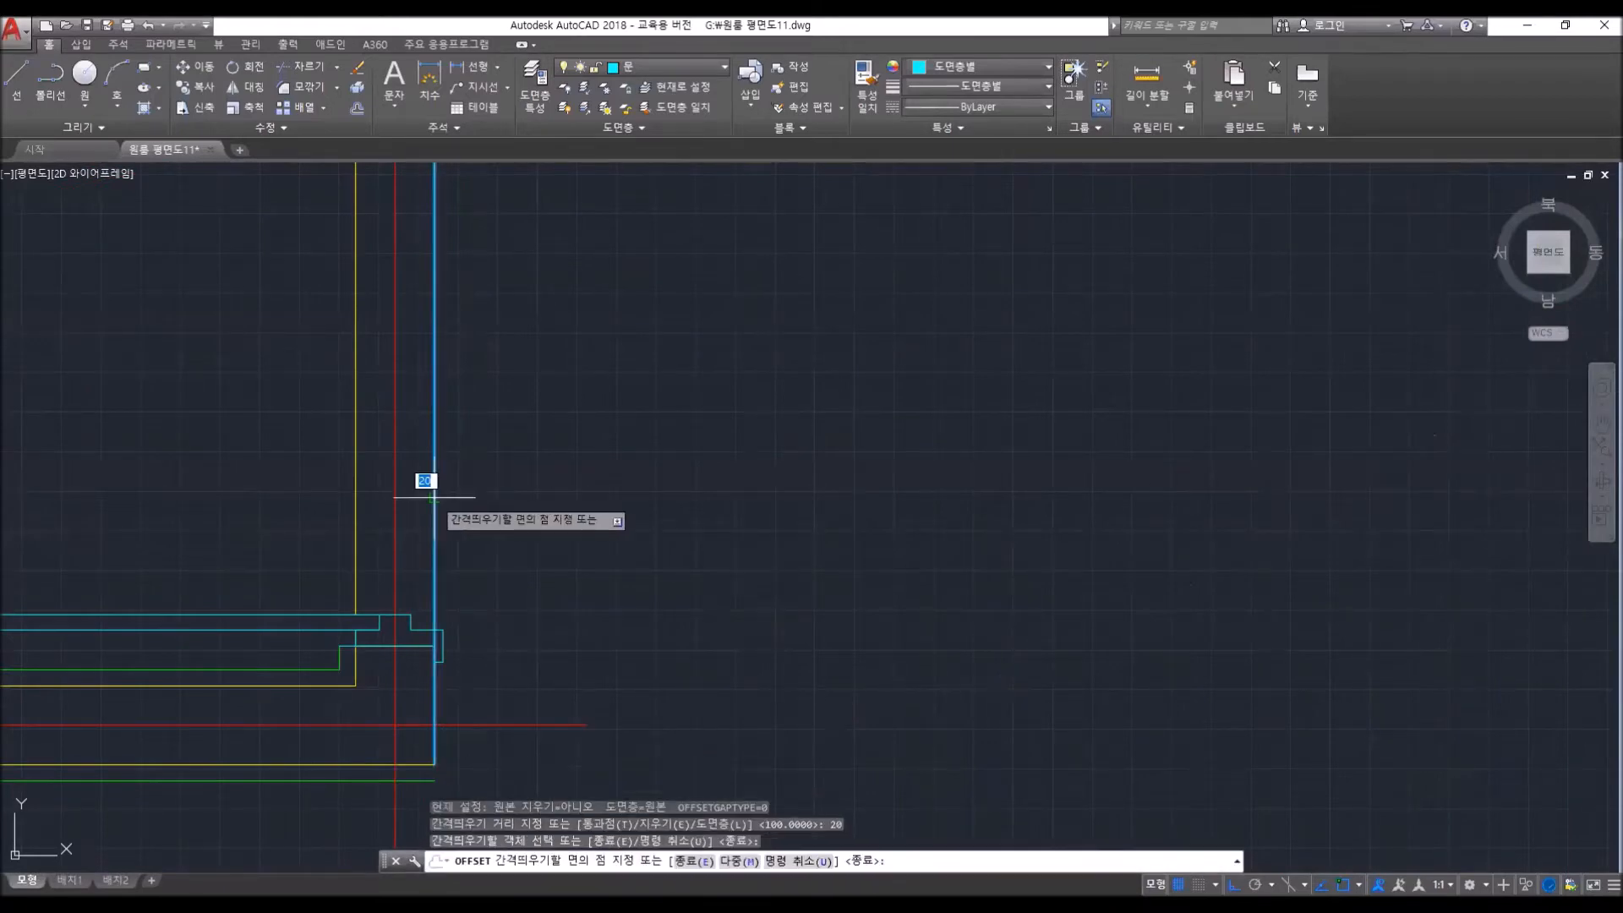
{"action": "left_click", "coordinate": [493, 526]}
{"action": "key", "text": "Return"}
- Fillet the offset polyline with the green finish line below the bathroom wall to close their corner
{"action": "type", "text": "f"}
{"action": "key", "text": "Return"}
{"action": "left_click", "coordinate": [431, 779]}
- Assign the joined offset polyline to the layer used by the existing green wall-finish lines
{"action": "left_click", "coordinate": [451, 523]}
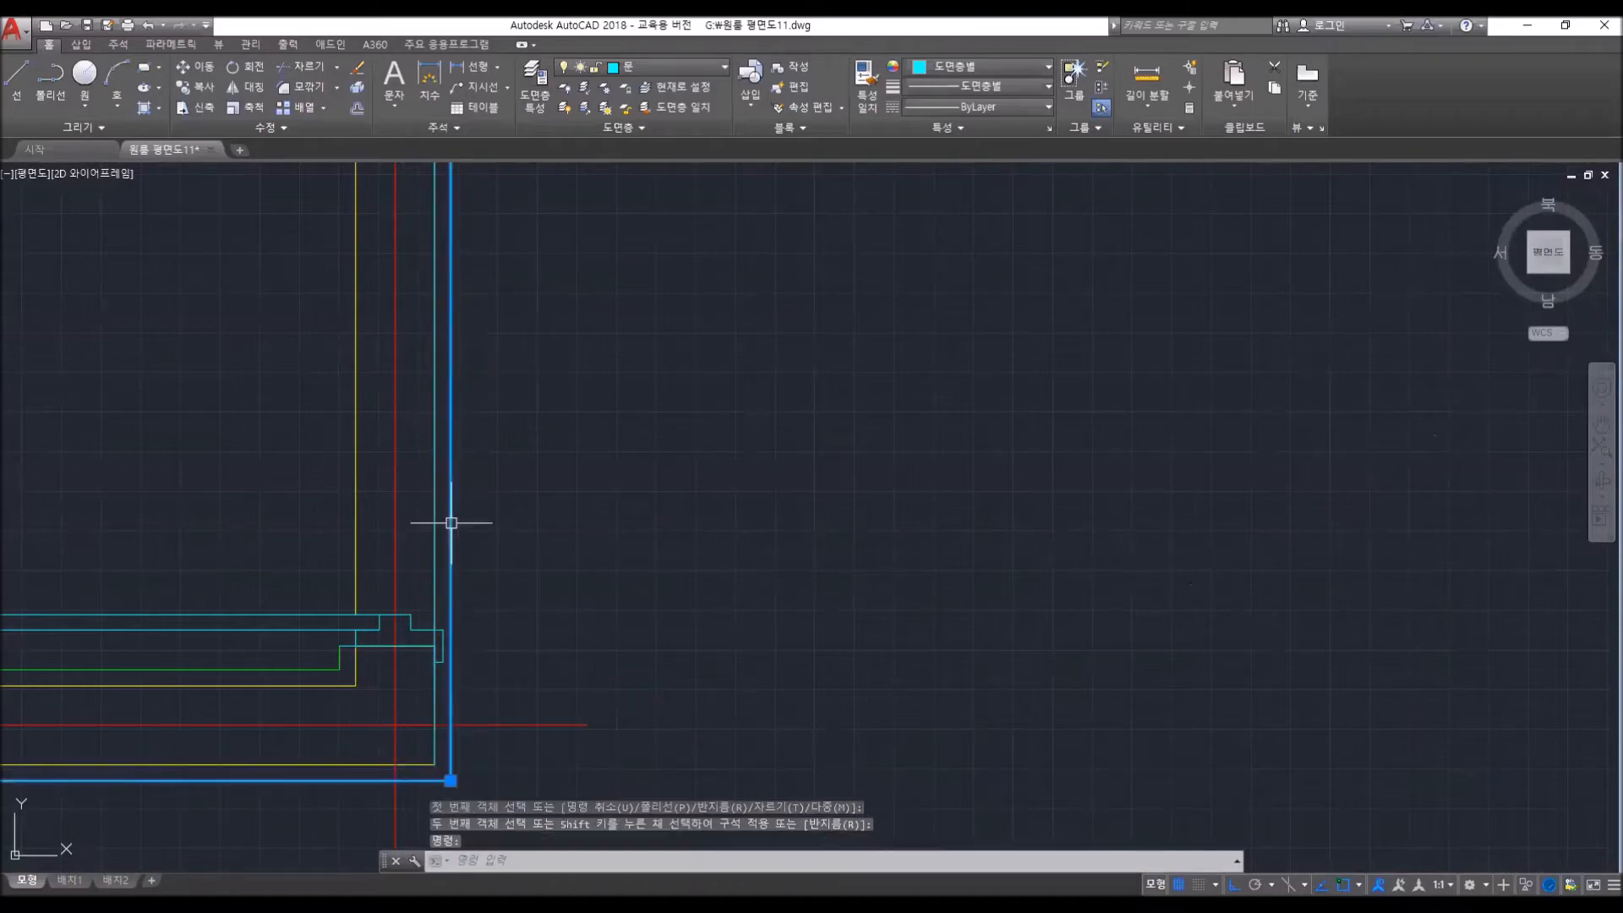
{"action": "left_click", "coordinate": [646, 65]}
{"action": "left_click", "coordinate": [652, 123]}
{"action": "scroll", "coordinate": [768, 476], "scroll_direction": "down", "scroll_amount": 7}
{"action": "middle_click_drag", "start_coordinate": [906, 482], "coordinate": [827, 638]}
{"action": "key", "text": "Escape"}
{"action": "key", "text": "Escape"}
{"action": "key", "text": "Escape"}
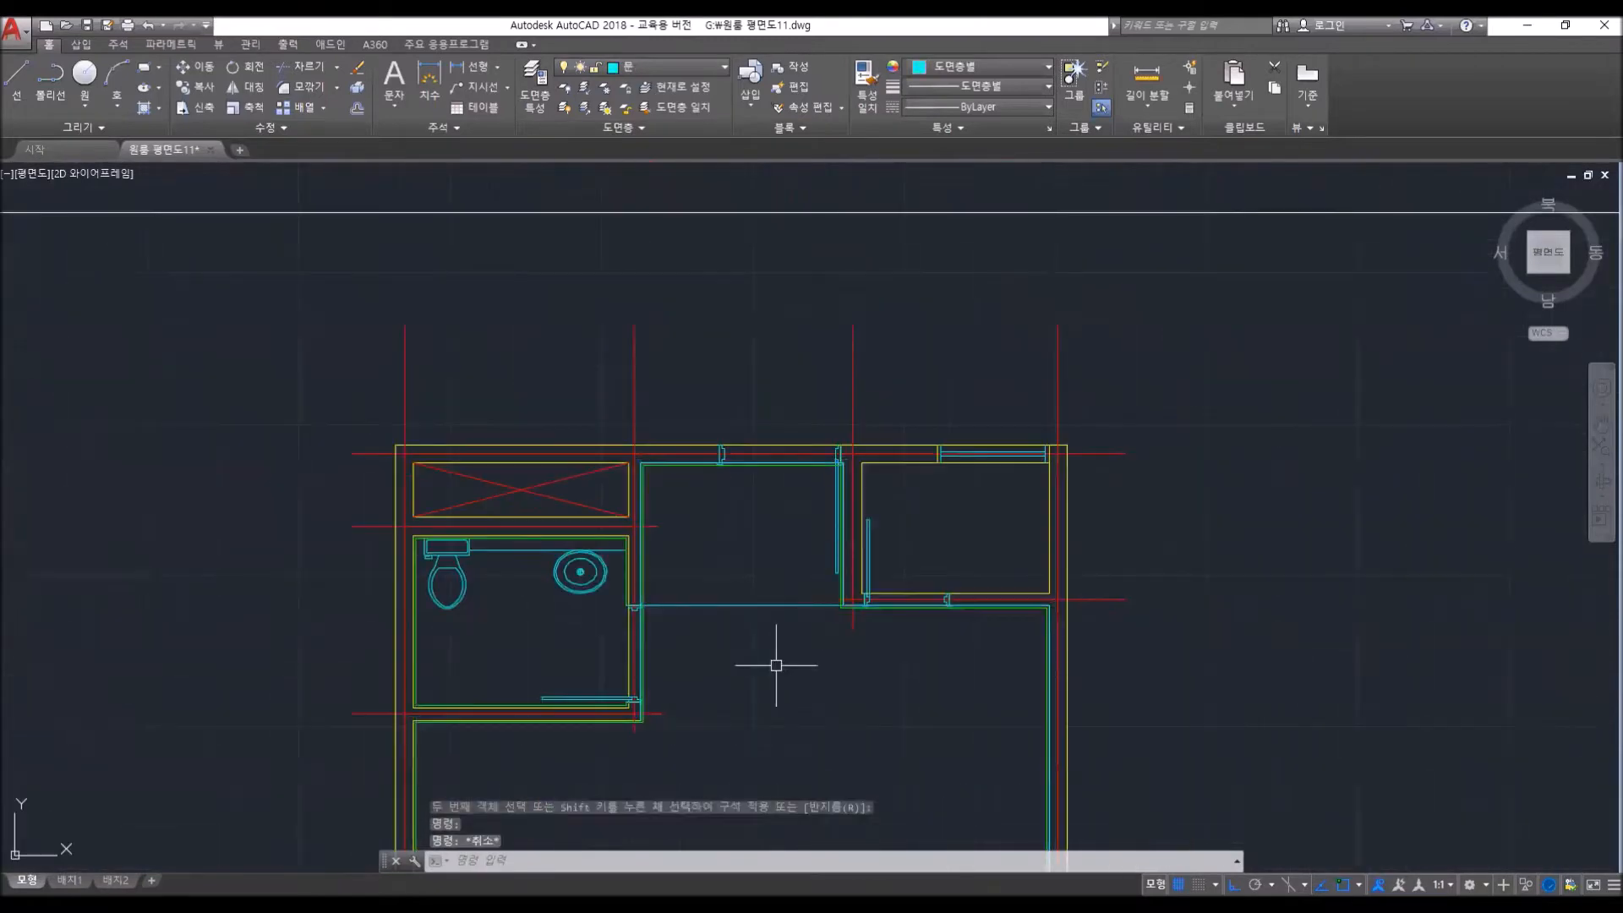
{"action": "scroll", "coordinate": [930, 507], "scroll_direction": "up", "scroll_amount": 6}
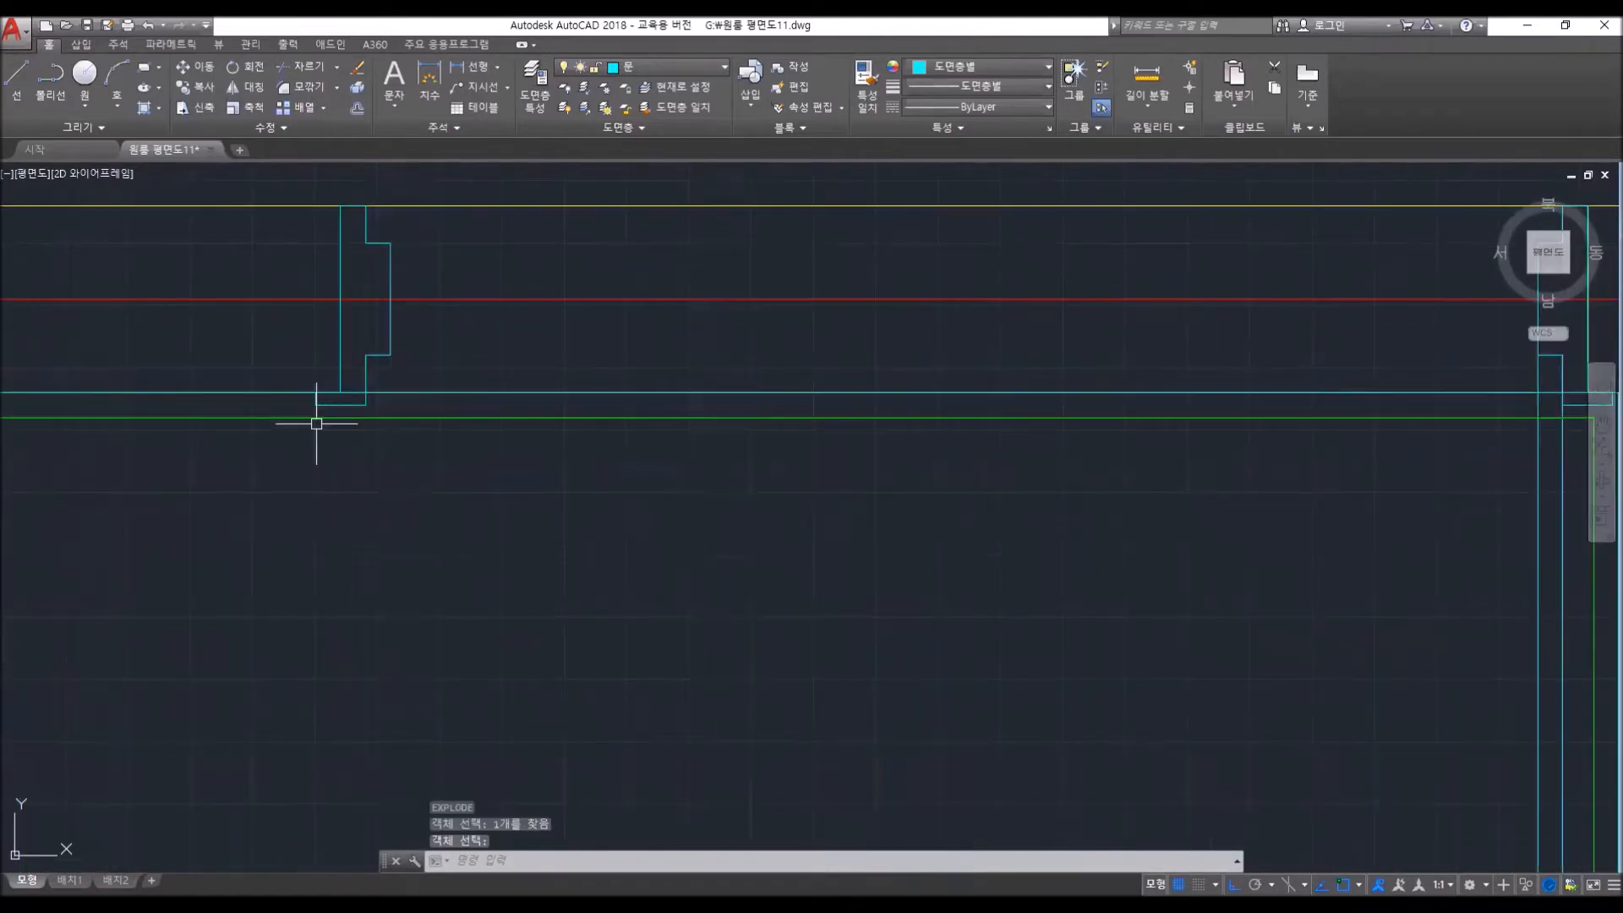
{"action": "type", "text": "f"}
{"action": "key", "text": "space"}
{"action": "key", "text": "Escape"}
{"action": "key", "text": "Escape"}
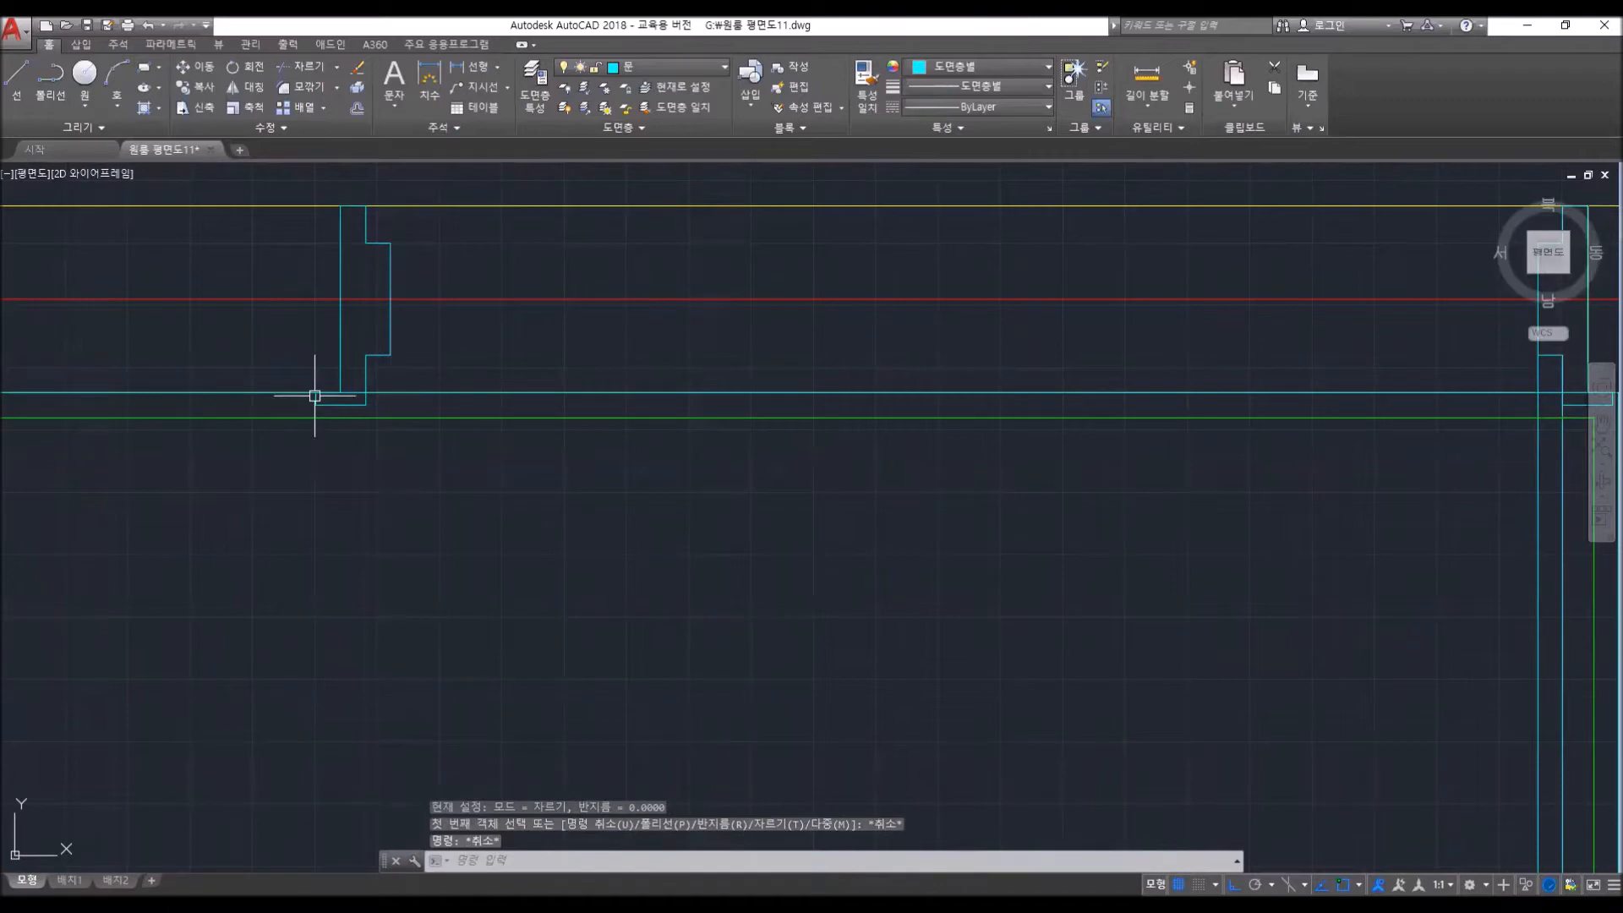
{"action": "key", "text": "Escape"}
{"action": "key", "text": "Escape"}
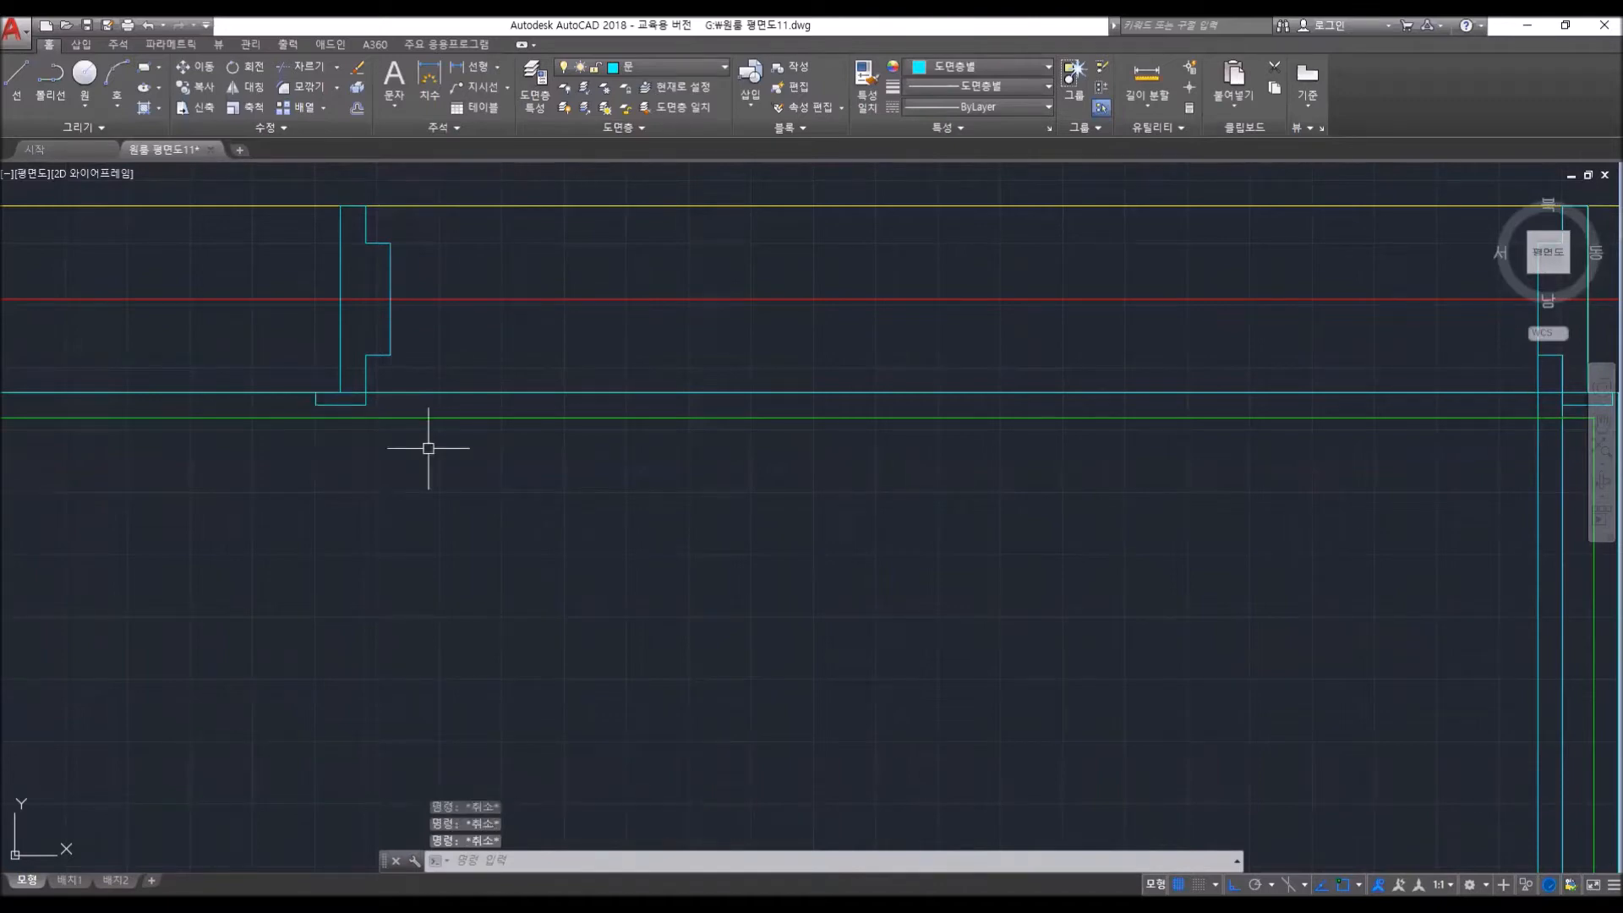
- Draw a short vertical line from the entrance door's left frame corner down to the green finish line
{"action": "scroll", "coordinate": [291, 414], "scroll_direction": "up", "scroll_amount": 2}
{"action": "type", "text": "l"}
{"action": "key", "text": "space"}
{"action": "left_click", "coordinate": [329, 400]}
{"action": "left_click", "coordinate": [330, 420]}
{"action": "key", "text": "space"}
- Trim the green finish line across the entrance door opening, using the door leaf and the short frame line as cutting edges
{"action": "scroll", "coordinate": [334, 421], "scroll_direction": "down", "scroll_amount": 3}
{"action": "scroll", "coordinate": [903, 490], "scroll_direction": "up", "scroll_amount": 3}
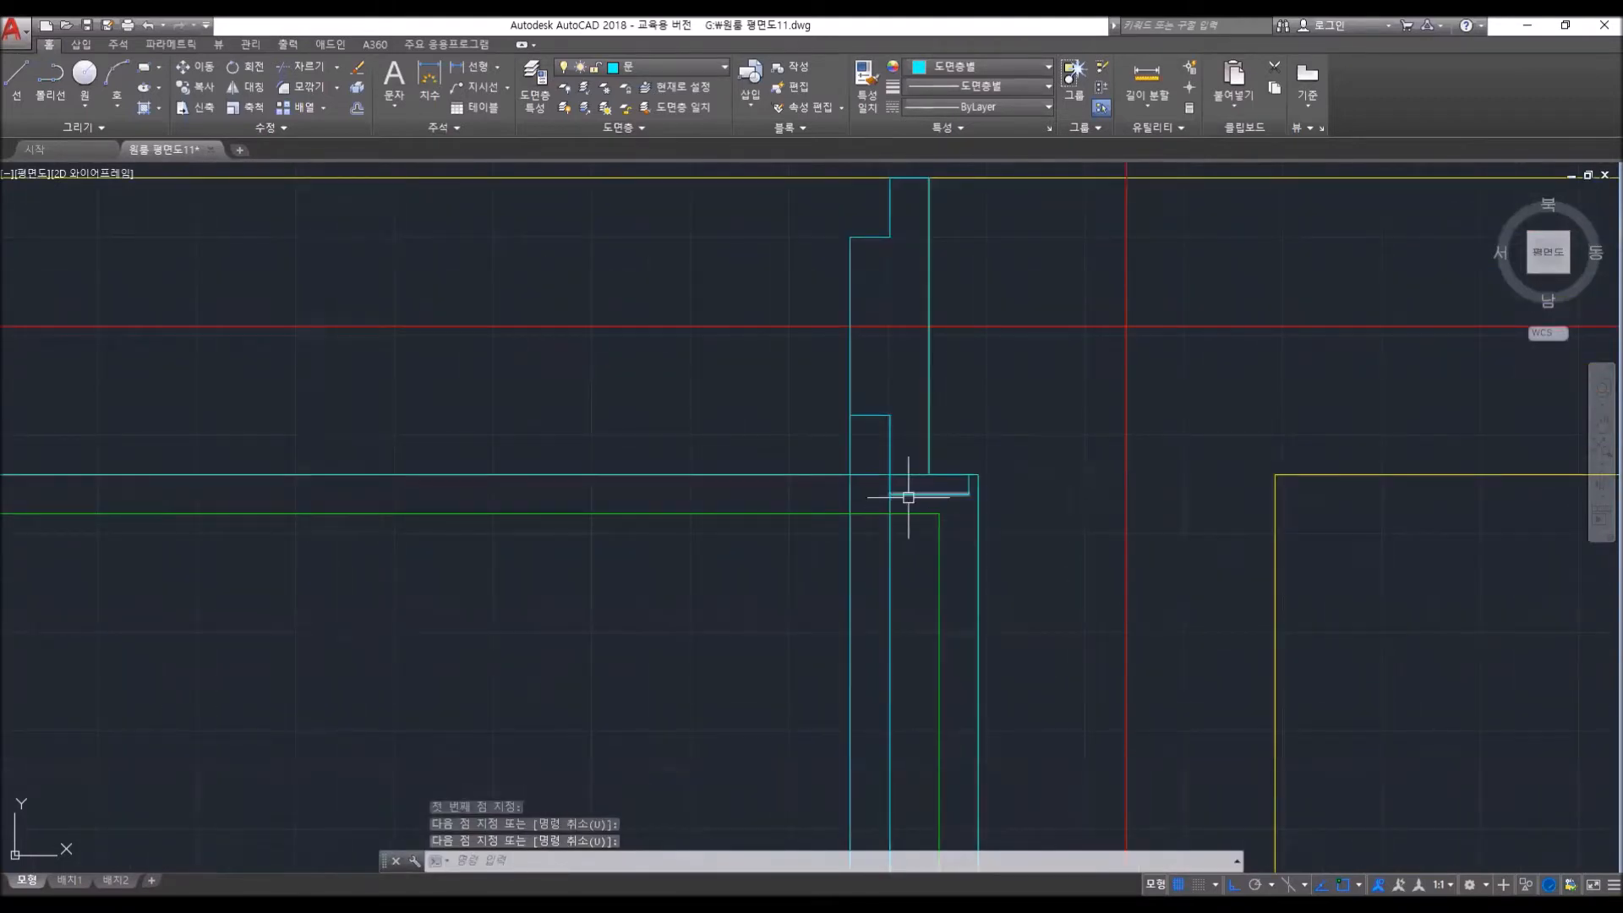
{"action": "type", "text": "tr"}
{"action": "key", "text": "space"}
{"action": "left_click", "coordinate": [864, 514]}
{"action": "scroll", "coordinate": [757, 583], "scroll_direction": "down", "scroll_amount": 5}
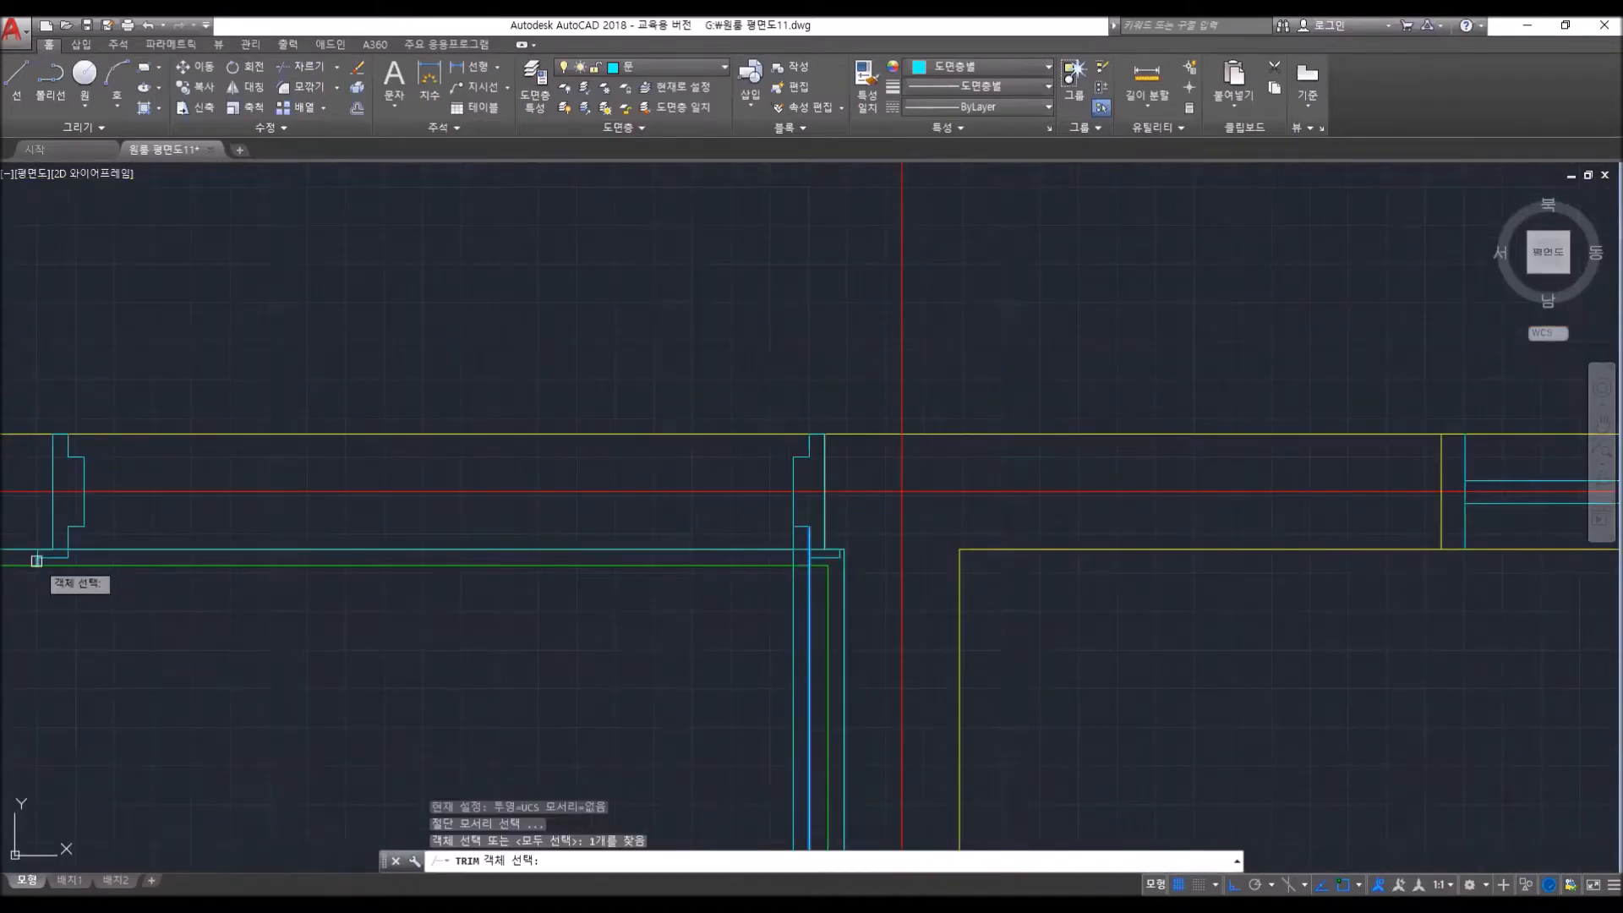
{"action": "scroll", "coordinate": [37, 561], "scroll_direction": "up", "scroll_amount": 5}
{"action": "key", "text": "space"}
{"action": "left_click", "coordinate": [203, 571]}
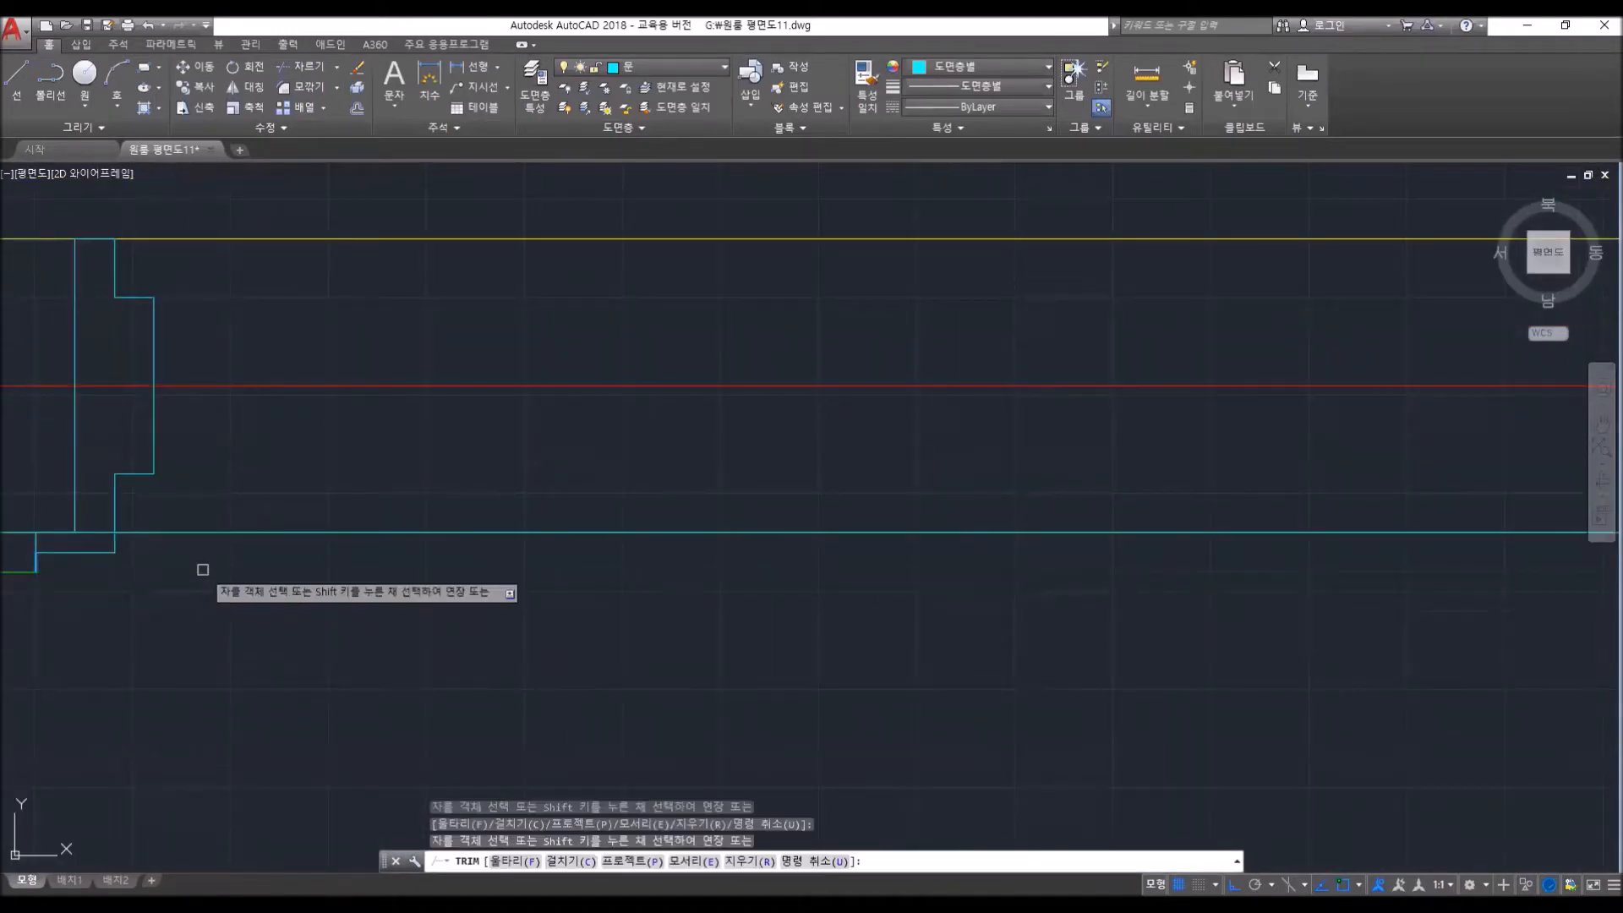
{"action": "key", "text": "space"}
{"action": "scroll", "coordinate": [778, 743], "scroll_direction": "down", "scroll_amount": 5}
{"action": "scroll", "coordinate": [707, 443], "scroll_direction": "up", "scroll_amount": 4}
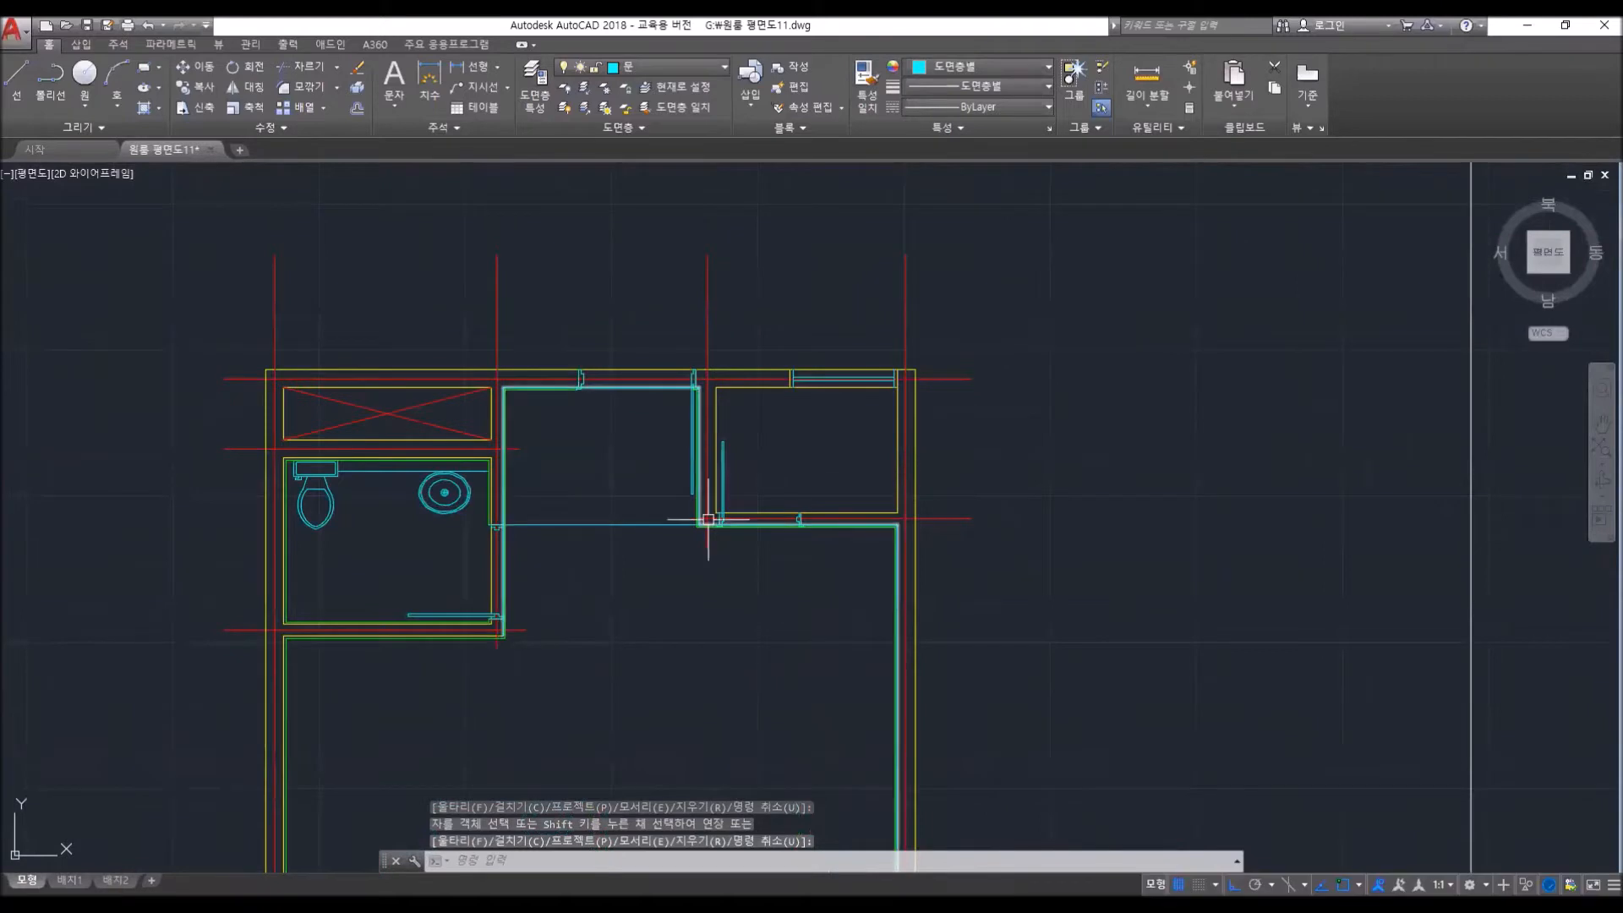
{"action": "key", "text": "space"}
{"action": "scroll", "coordinate": [855, 562], "scroll_direction": "up", "scroll_amount": 5}
{"action": "key", "text": "Escape"}
{"action": "key", "text": "Escape"}
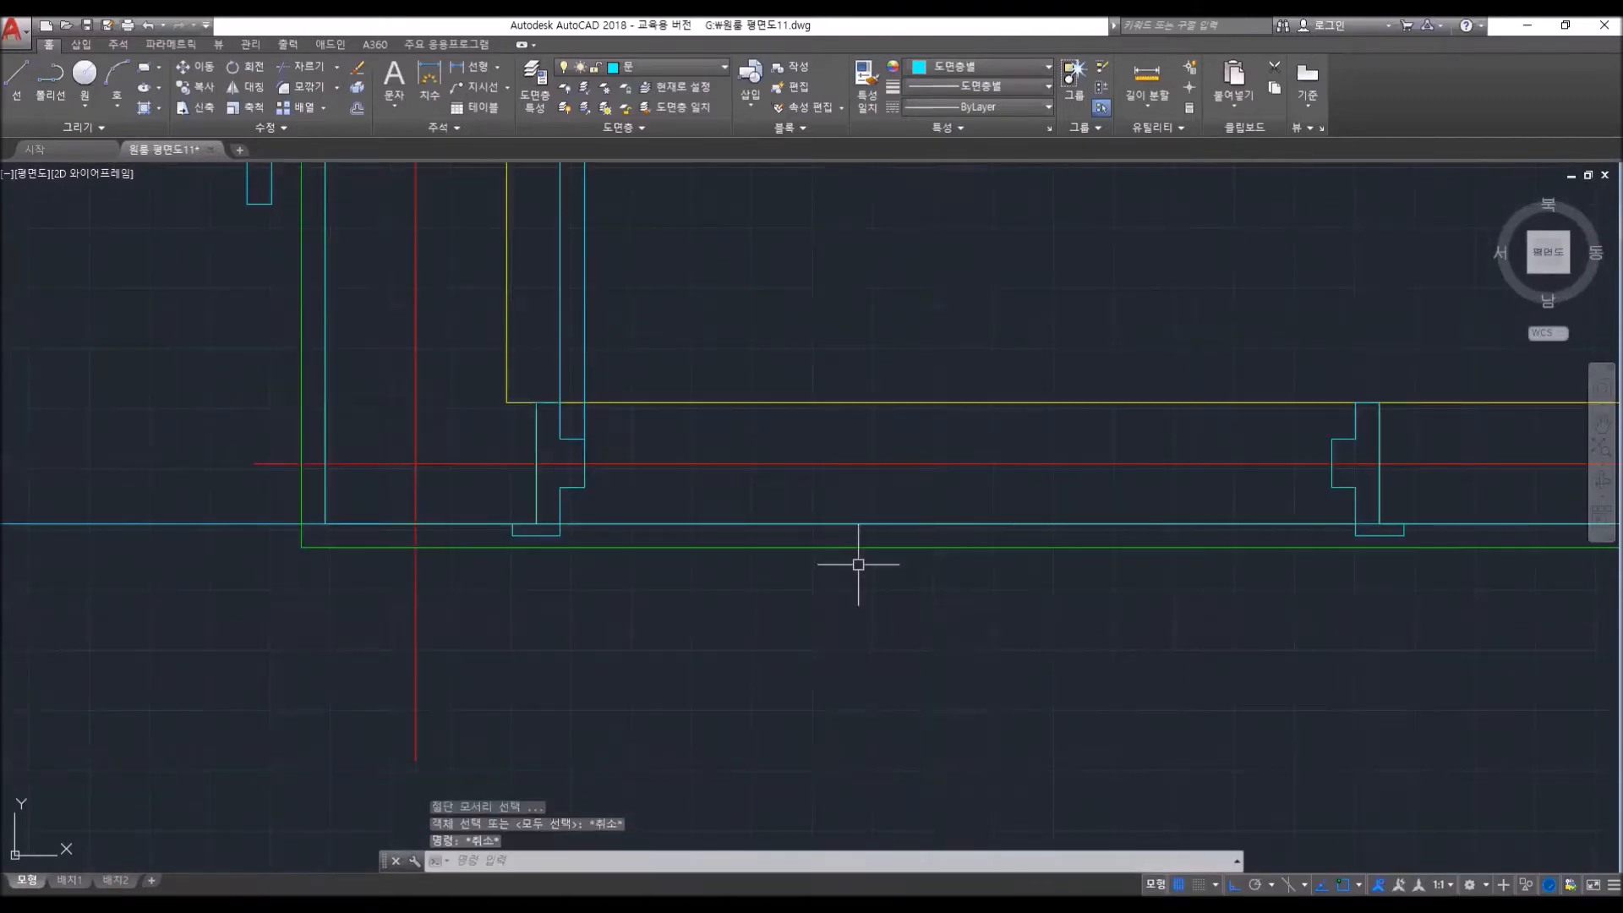
{"action": "type", "text": ";"}
{"action": "key", "text": "space"}
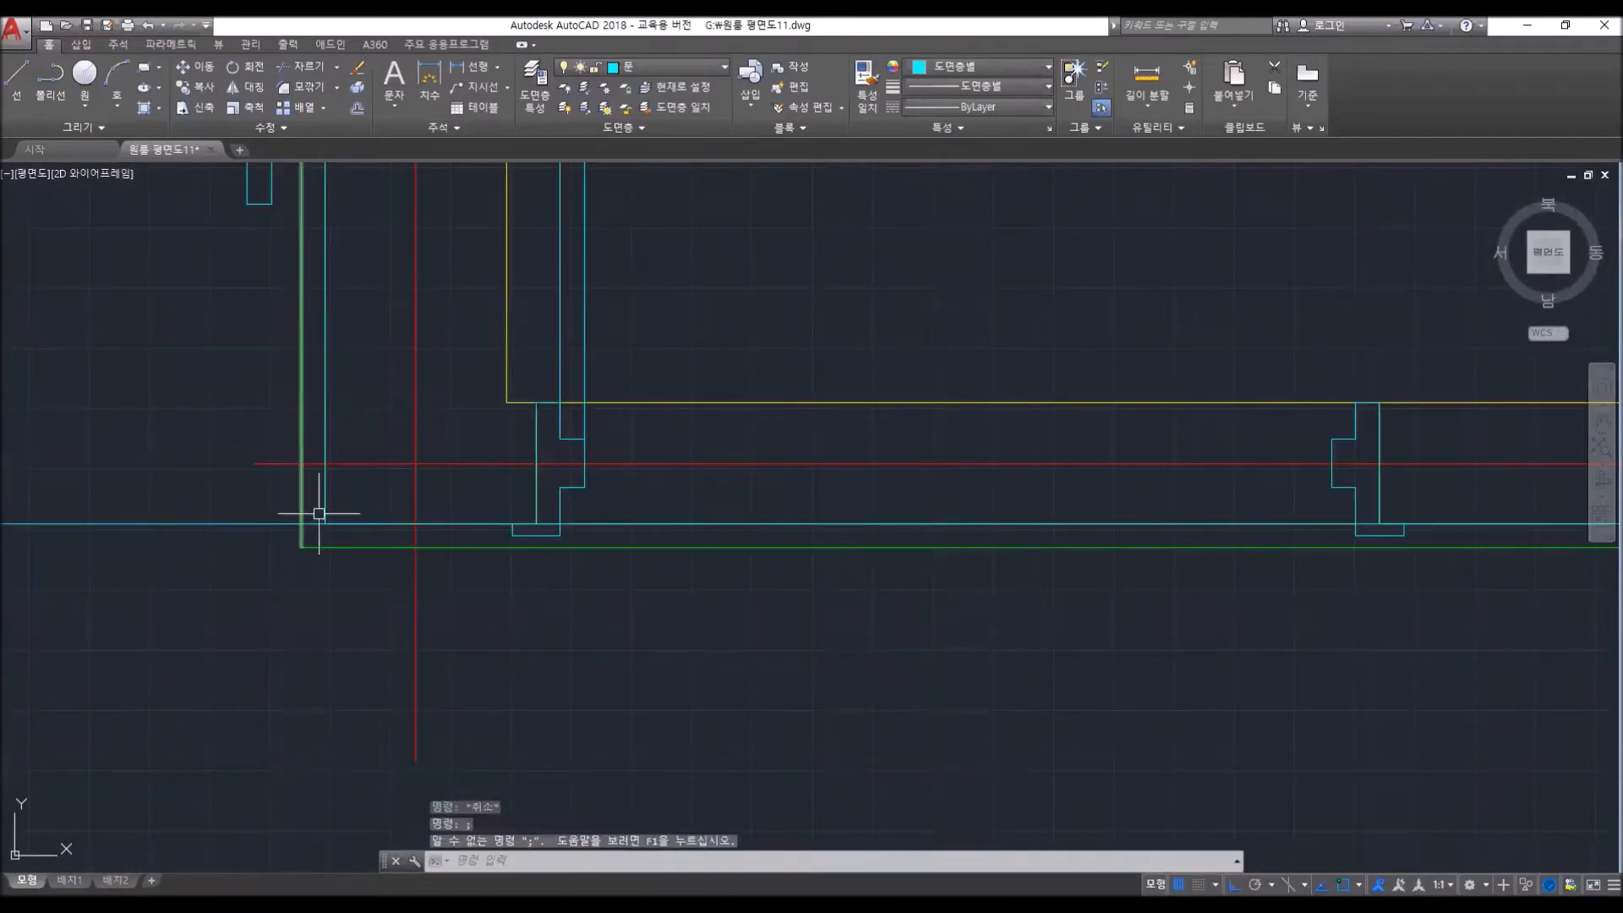
{"action": "key", "text": "Escape"}
{"action": "key", "text": "Escape"}
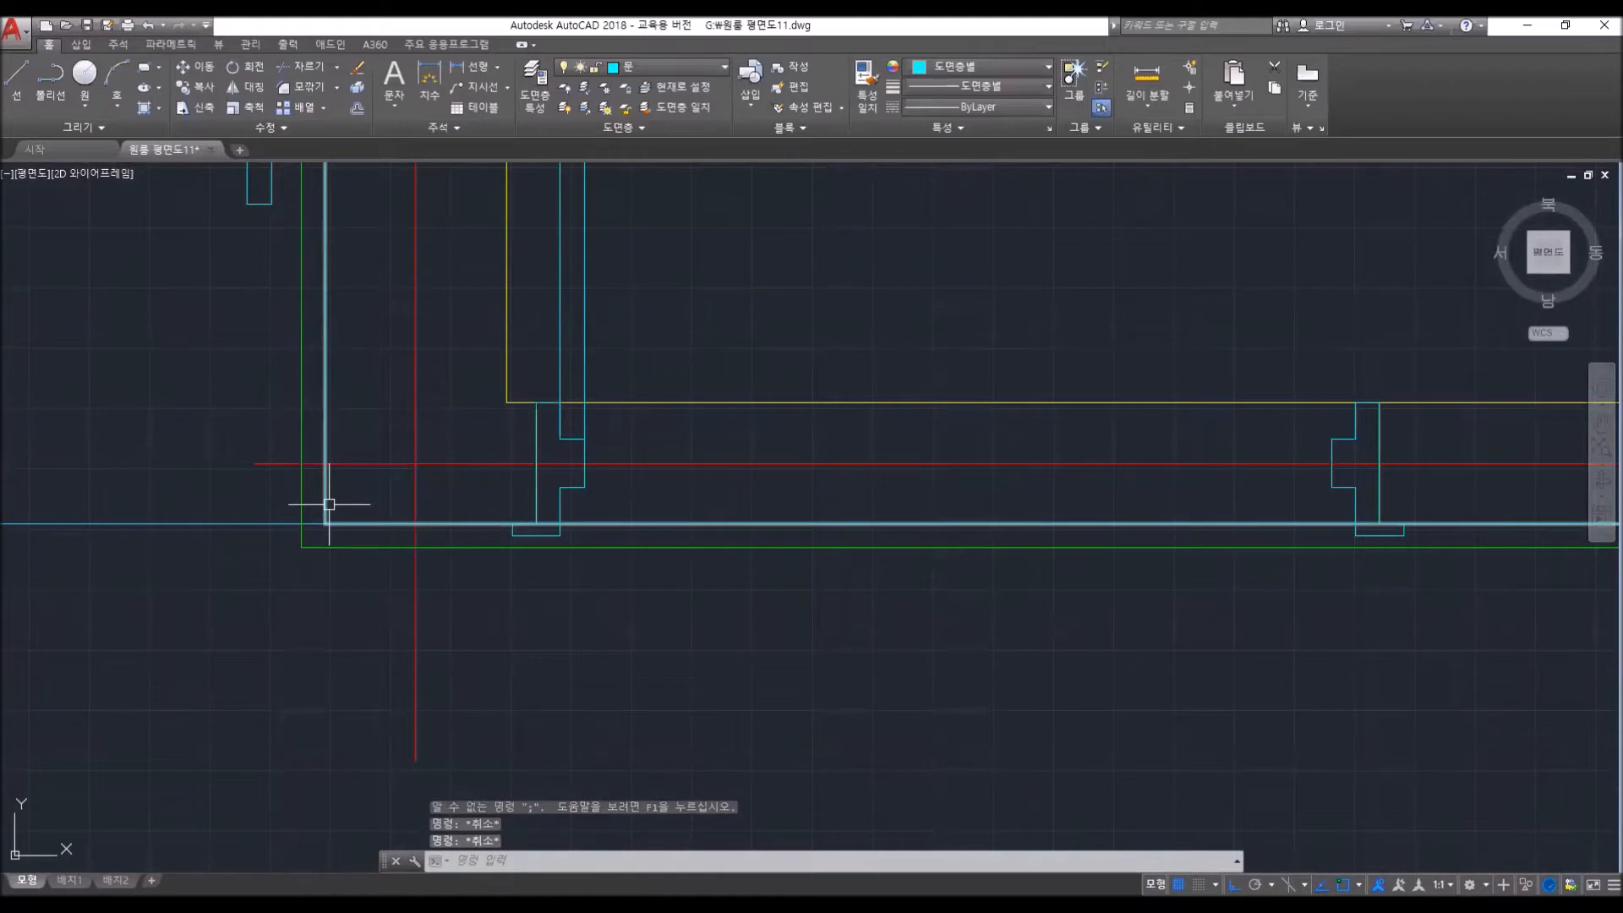
- Draw short vertical lines from both door frames of the small upper-right room down to the green finish line
{"action": "type", "text": "l"}
{"action": "key", "text": "space"}
{"action": "left_click", "coordinate": [512, 545]}
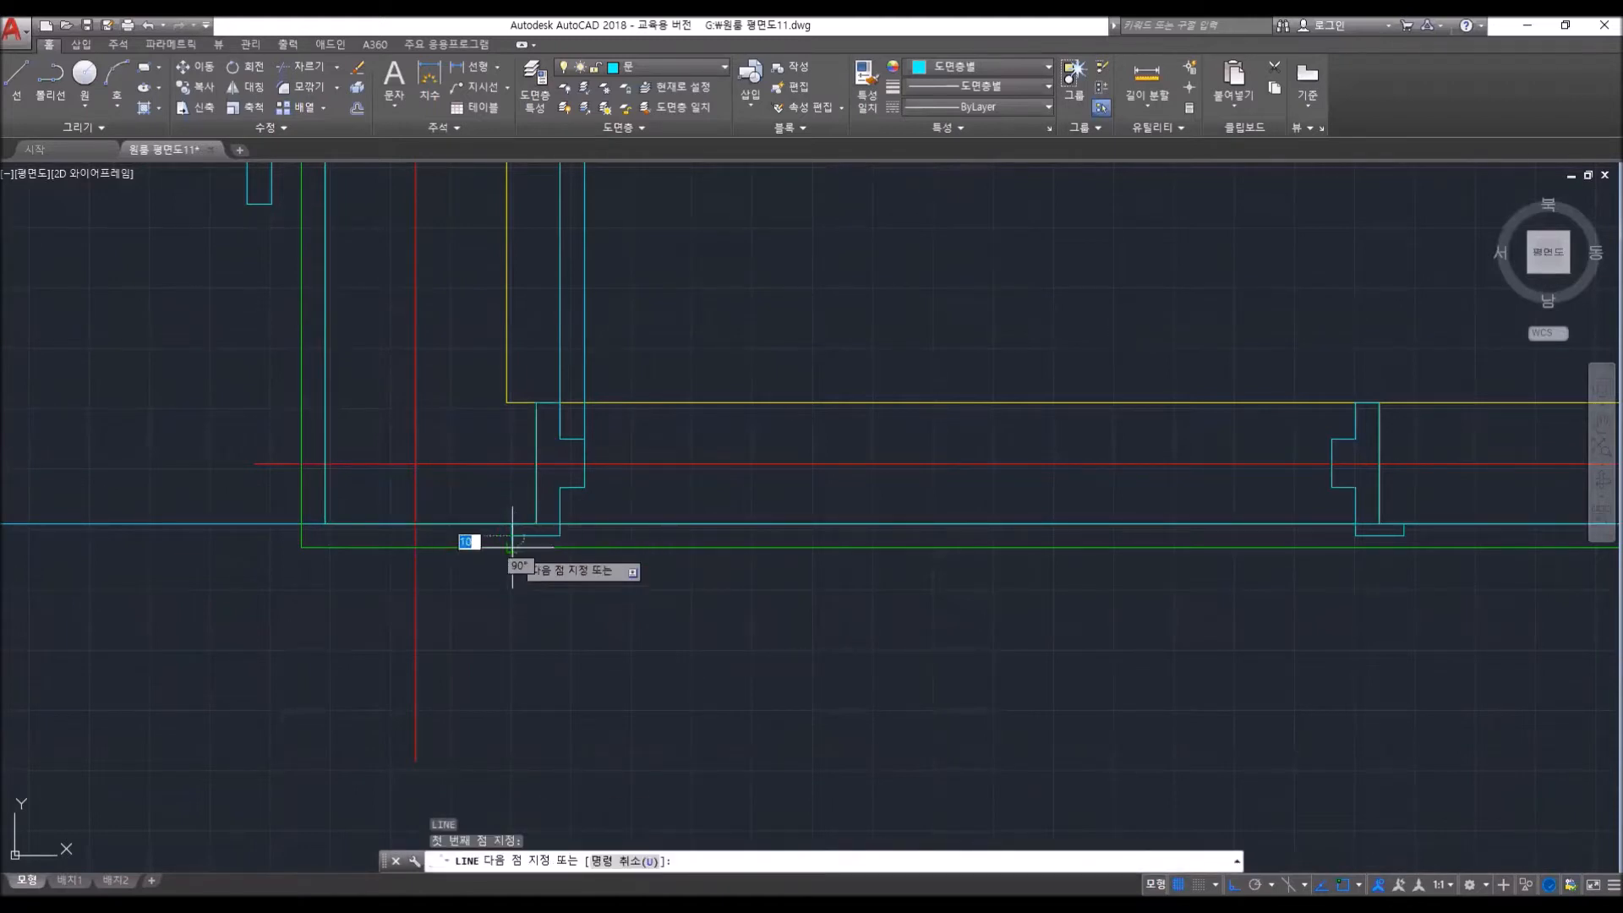
{"action": "left_click", "coordinate": [530, 545]}
{"action": "key", "text": "space"}
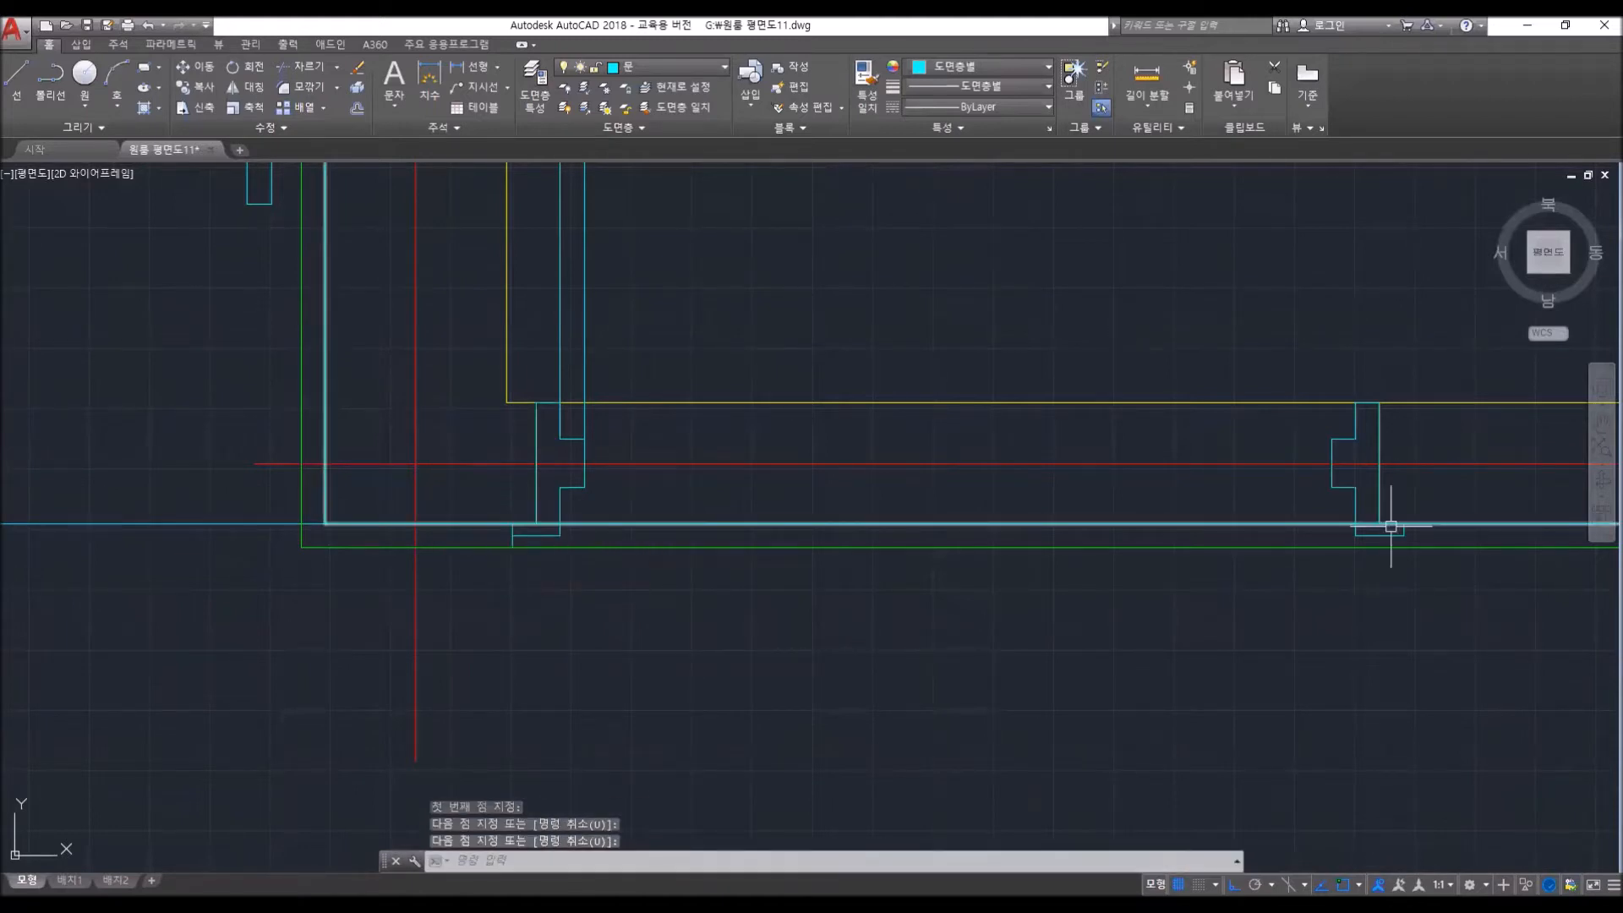
{"action": "key", "text": "space"}
{"action": "left_click", "coordinate": [1359, 546]}
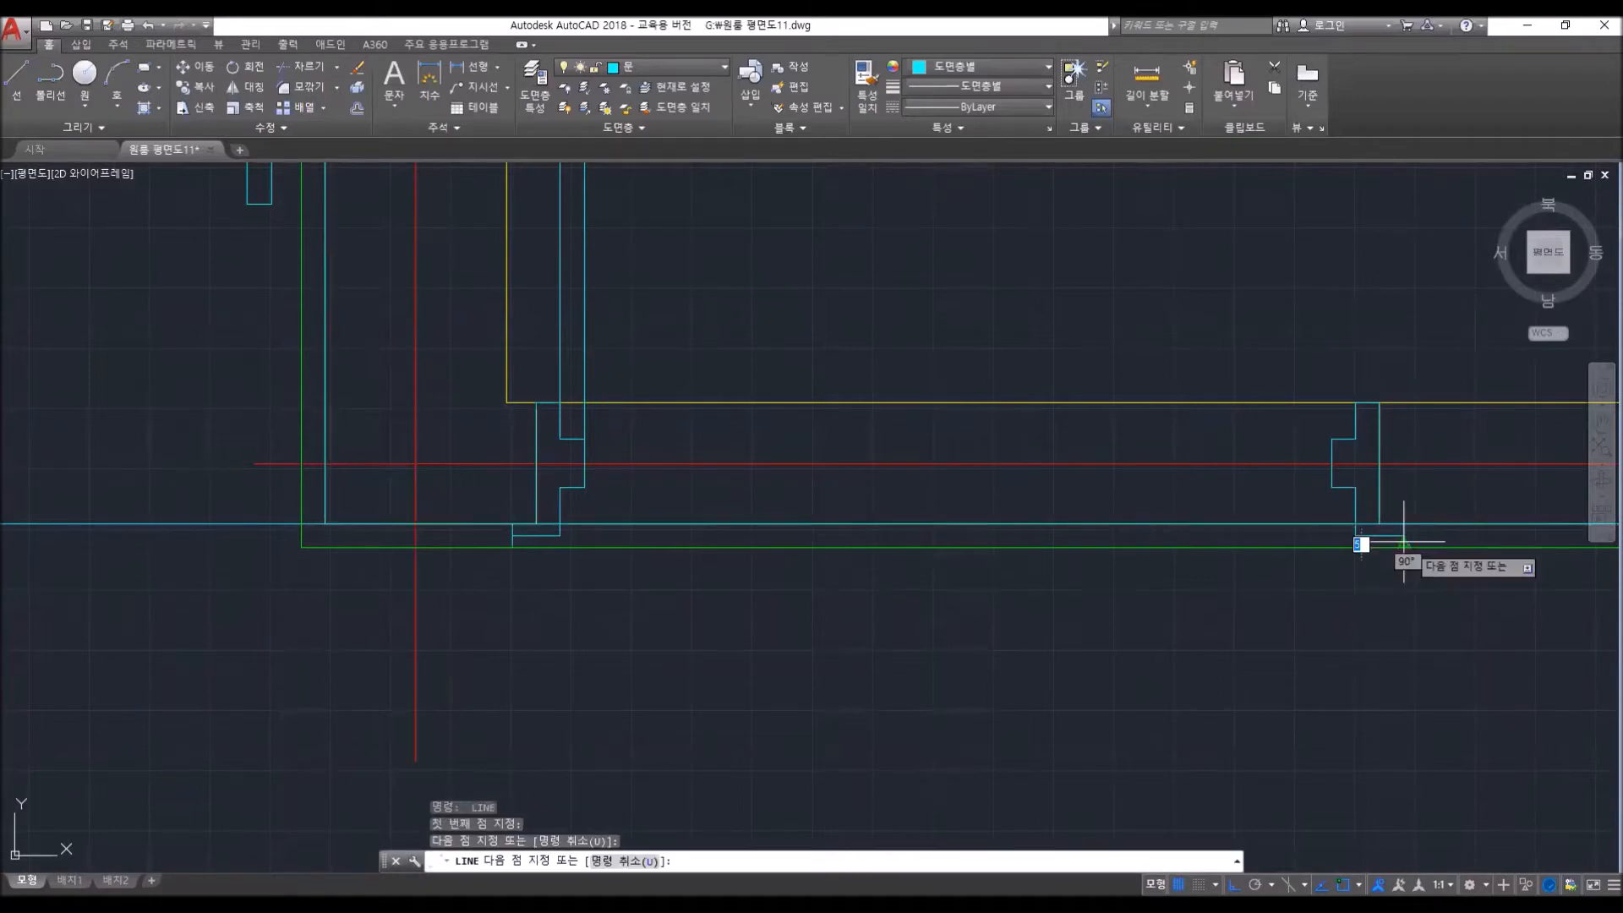
{"action": "left_click", "coordinate": [1403, 541]}
{"action": "key", "text": "space"}
- Trim the green finish line across the door opening of the small upper-right room
{"action": "type", "text": "tr"}
{"action": "key", "text": "space"}
{"action": "key", "text": "space"}
{"action": "left_click", "coordinate": [1225, 548]}
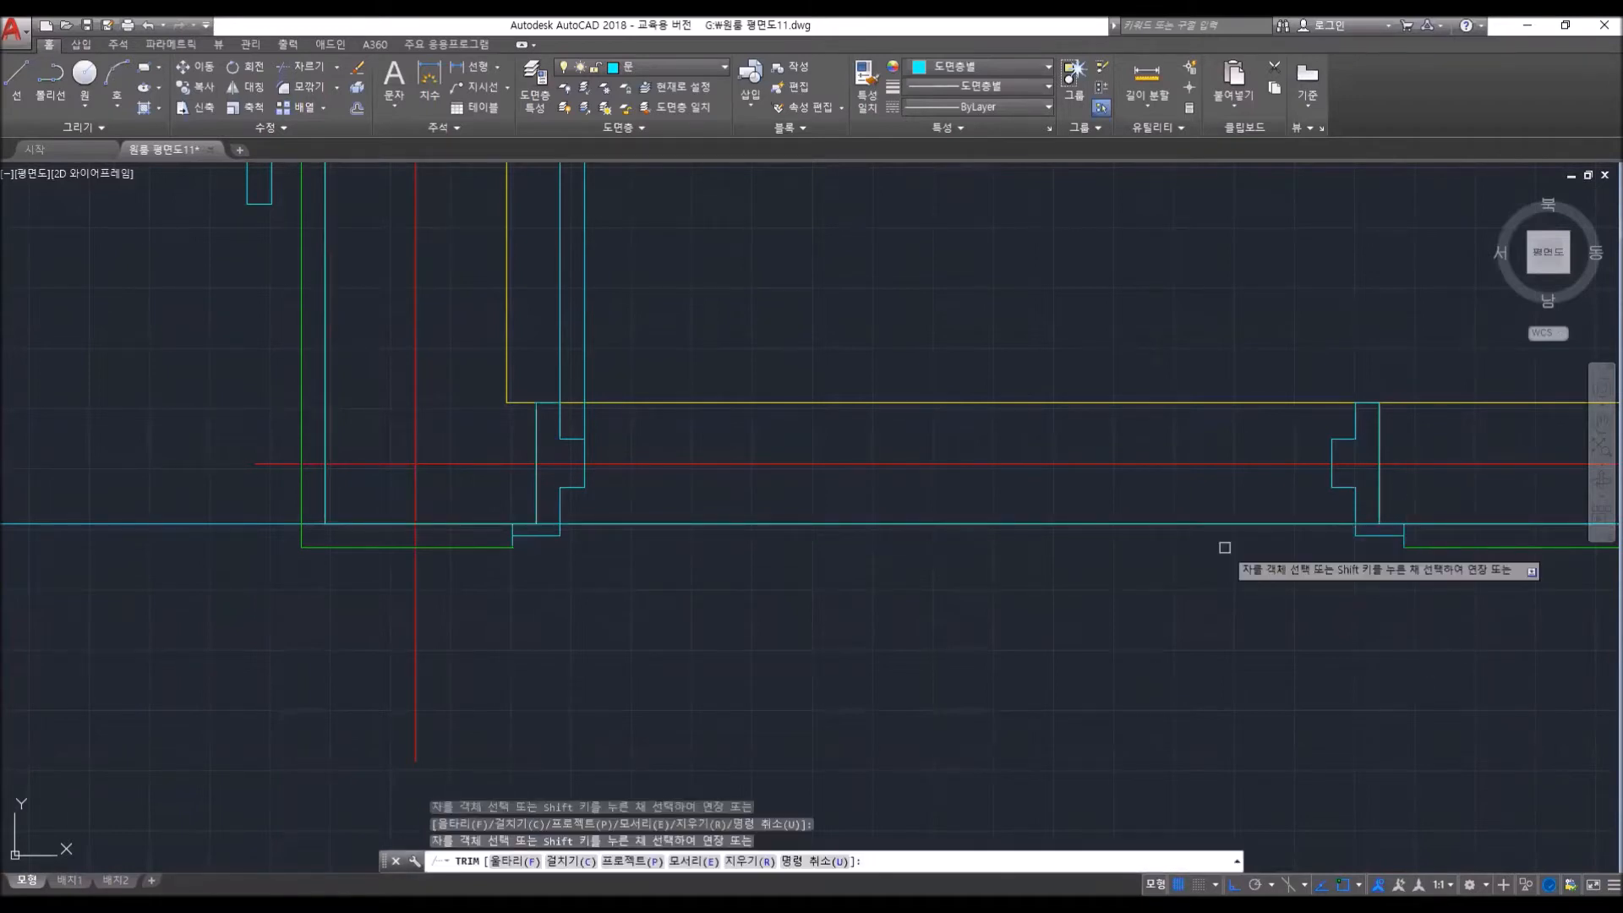
{"action": "key", "text": "space"}
- Trim the yellow wall line segment that crosses the small upper-right room's door leaf
{"action": "scroll", "coordinate": [1047, 804], "scroll_direction": "down", "scroll_amount": 4}
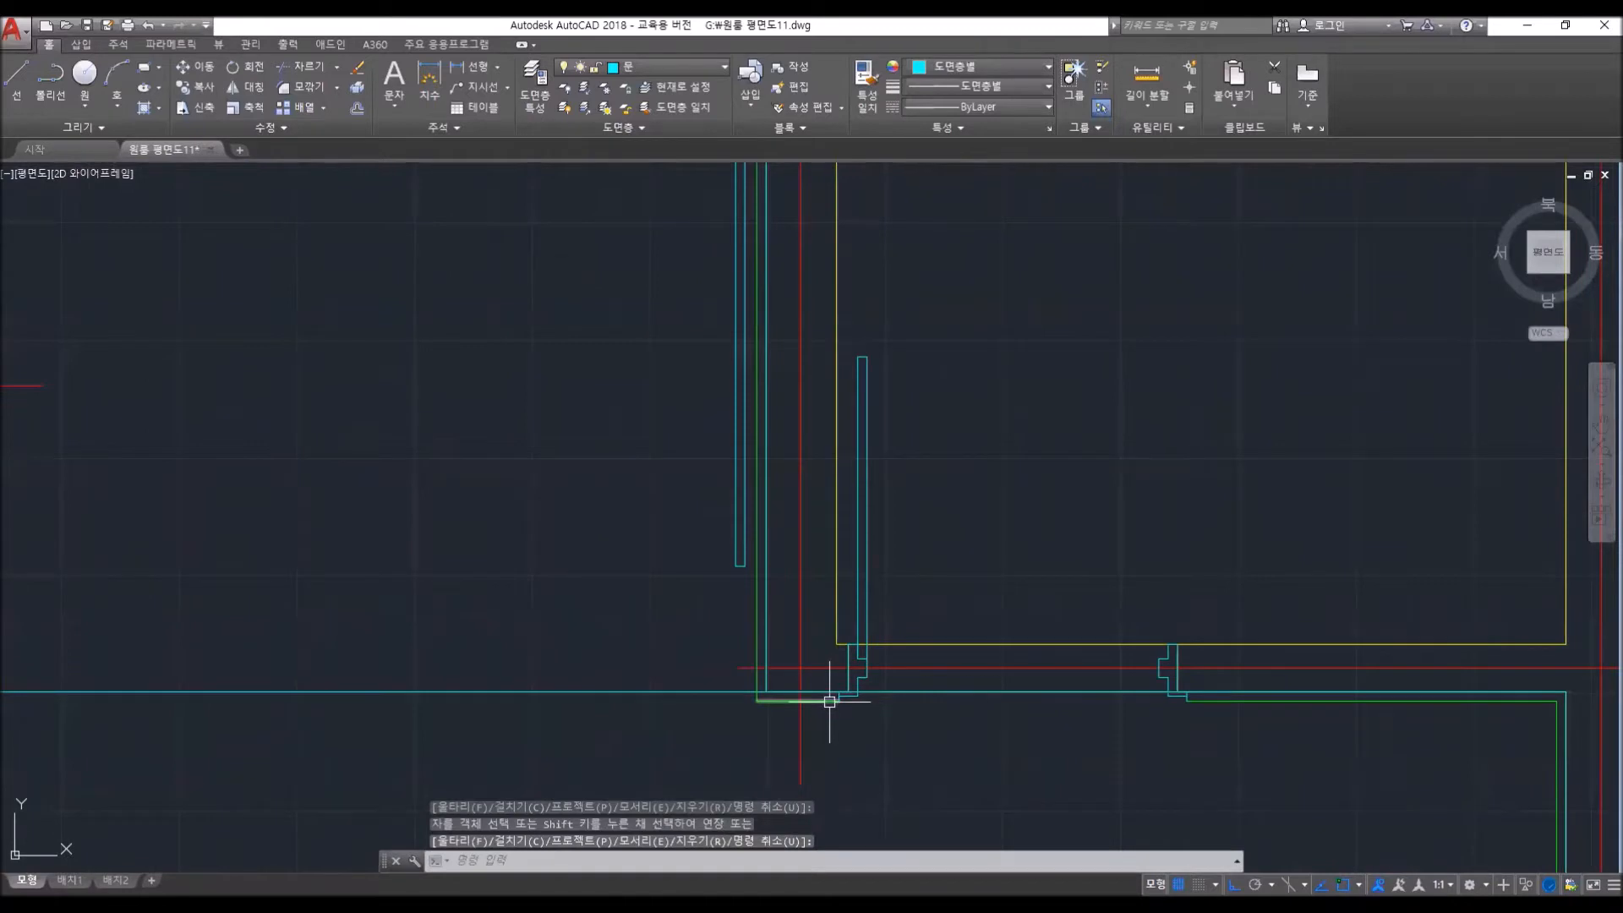
{"action": "scroll", "coordinate": [887, 638], "scroll_direction": "up", "scroll_amount": 5}
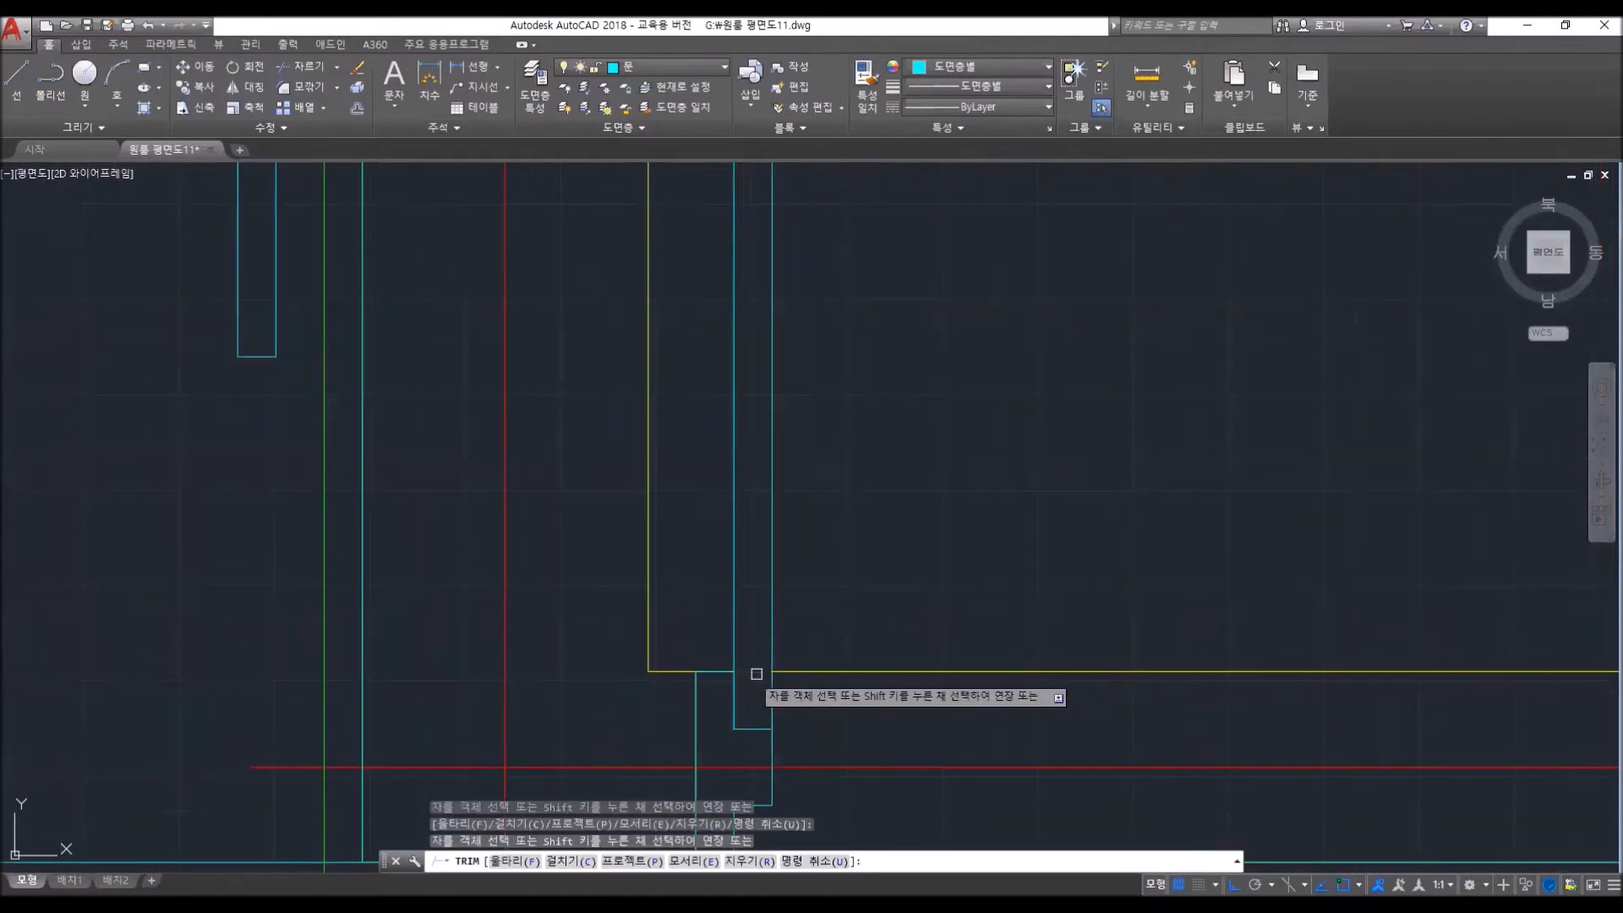
{"action": "scroll", "coordinate": [870, 640], "scroll_direction": "down", "scroll_amount": 8}
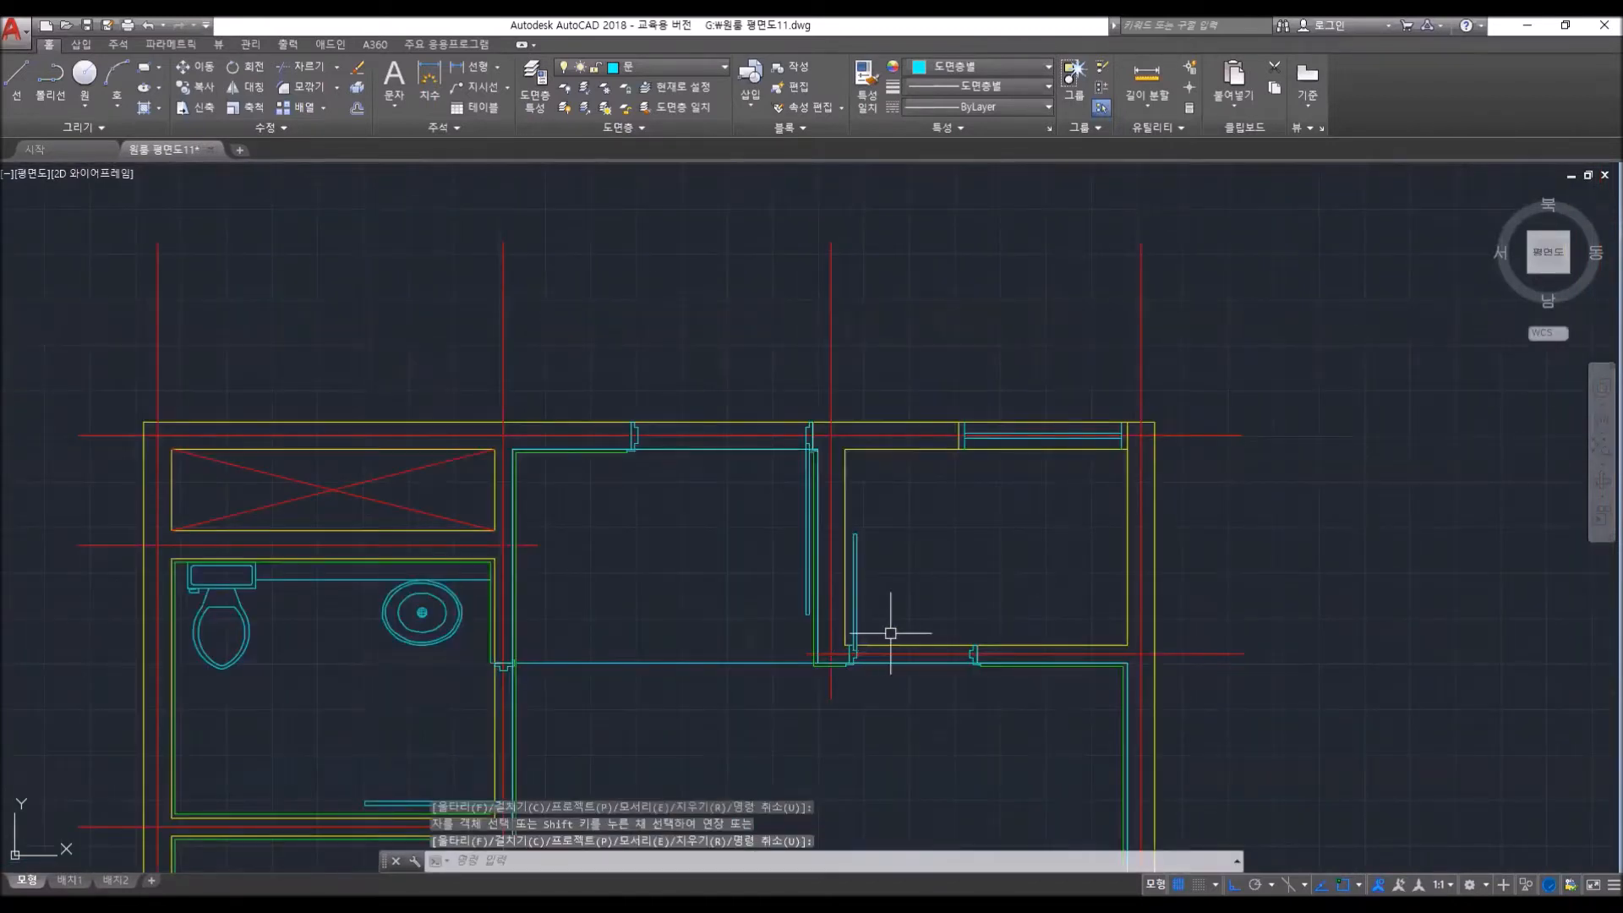
- Trace the upper-right room's inner wall outline with a polyline, from the door leaf around the corners to the opposite door frame
{"action": "type", "text": "pl"}
{"action": "key", "text": "space"}
{"action": "scroll", "coordinate": [872, 632], "scroll_direction": "up", "scroll_amount": 4}
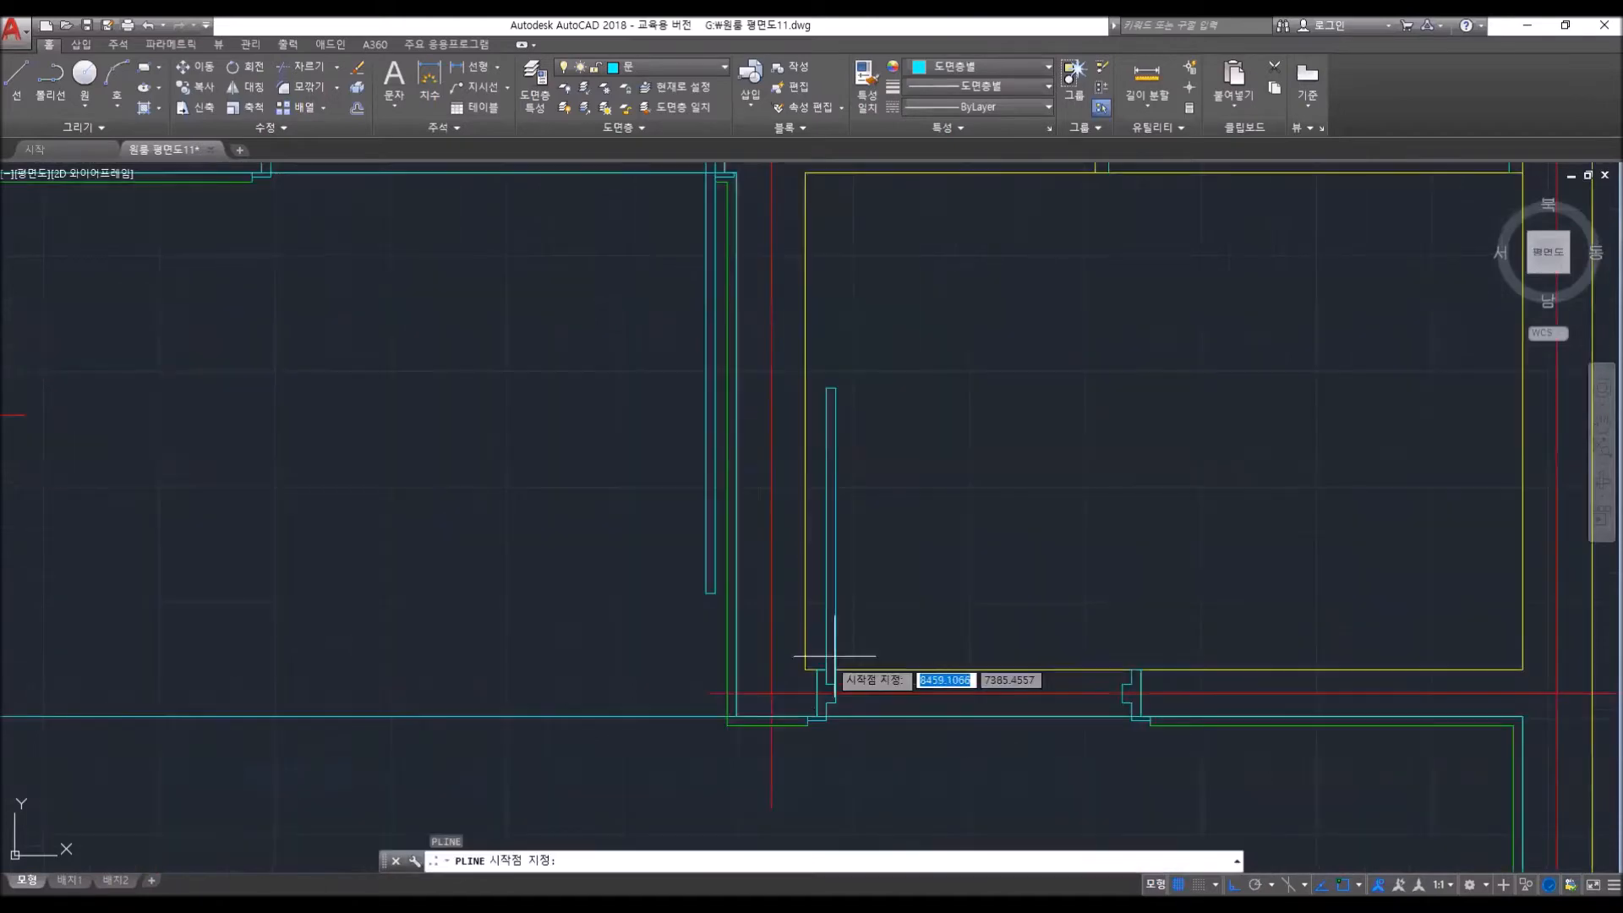
{"action": "scroll", "coordinate": [823, 668], "scroll_direction": "up", "scroll_amount": 6}
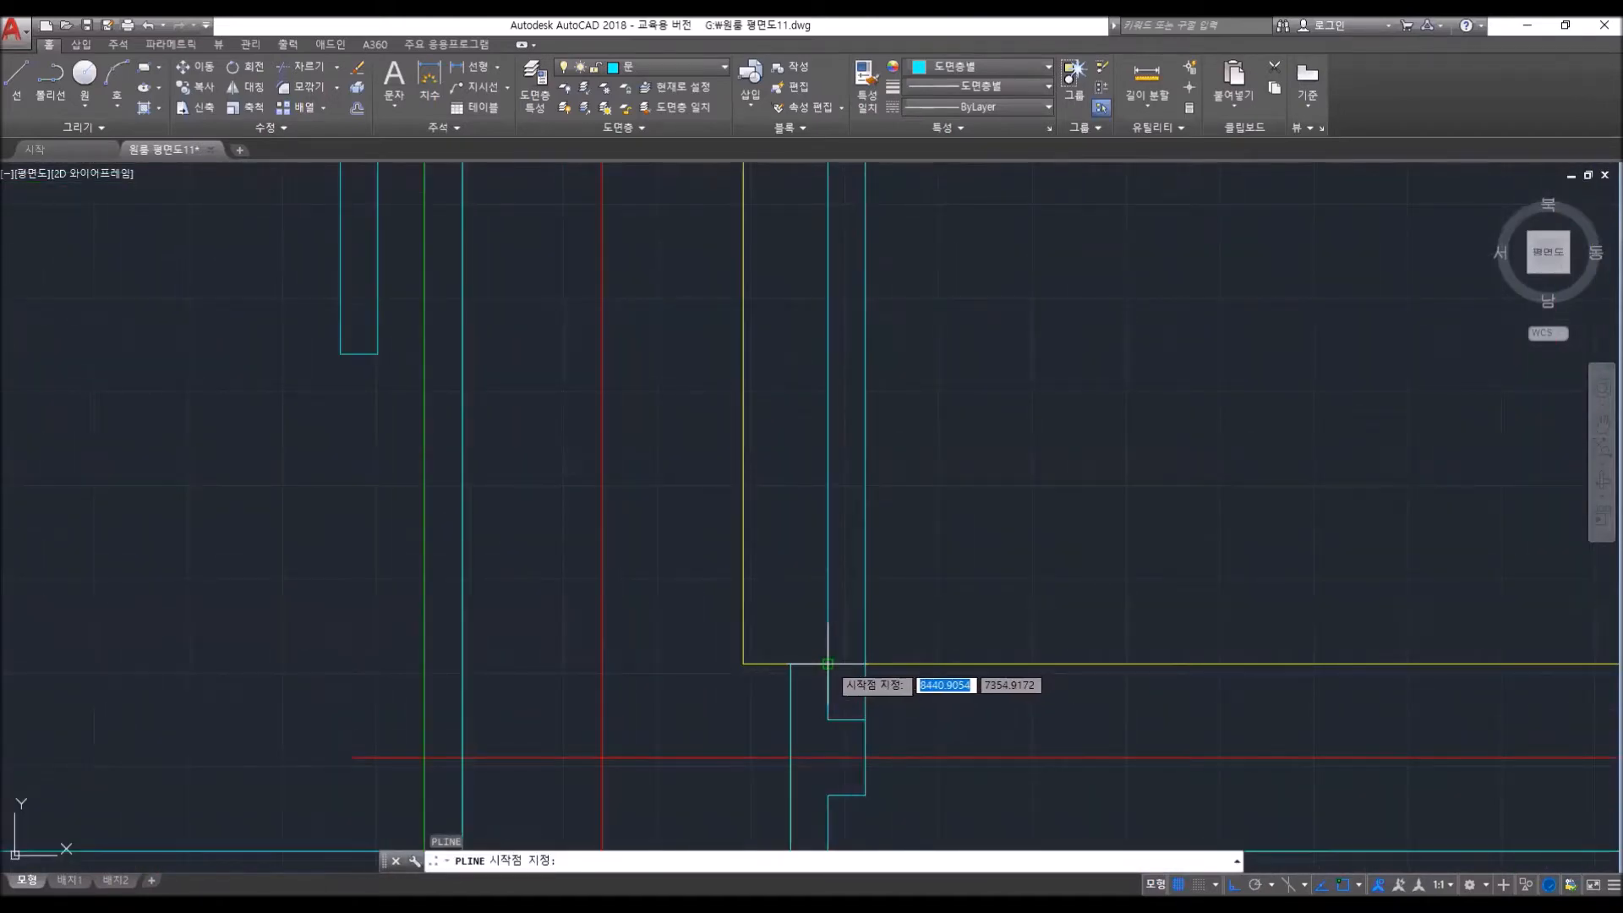
{"action": "left_click", "coordinate": [828, 663]}
{"action": "scroll", "coordinate": [746, 592], "scroll_direction": "down", "scroll_amount": 2}
{"action": "scroll", "coordinate": [731, 405], "scroll_direction": "up", "scroll_amount": 1}
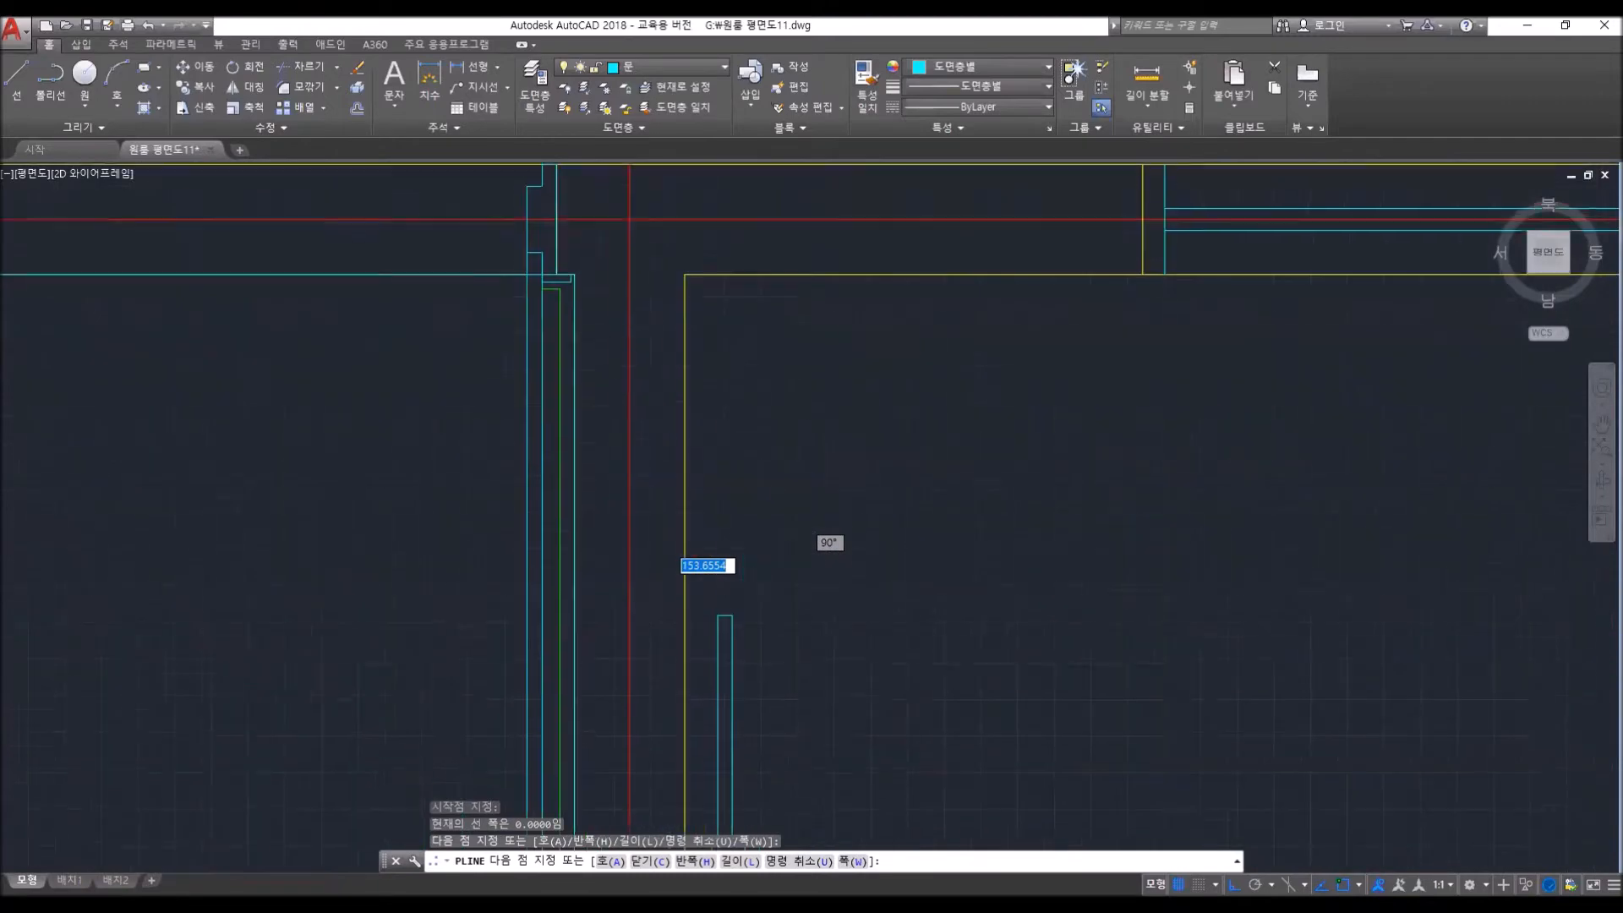
{"action": "left_click", "coordinate": [687, 264]}
{"action": "scroll", "coordinate": [1014, 355], "scroll_direction": "down", "scroll_amount": 3}
{"action": "scroll", "coordinate": [906, 377], "scroll_direction": "up", "scroll_amount": 2}
{"action": "scroll", "coordinate": [812, 303], "scroll_direction": "up", "scroll_amount": 3}
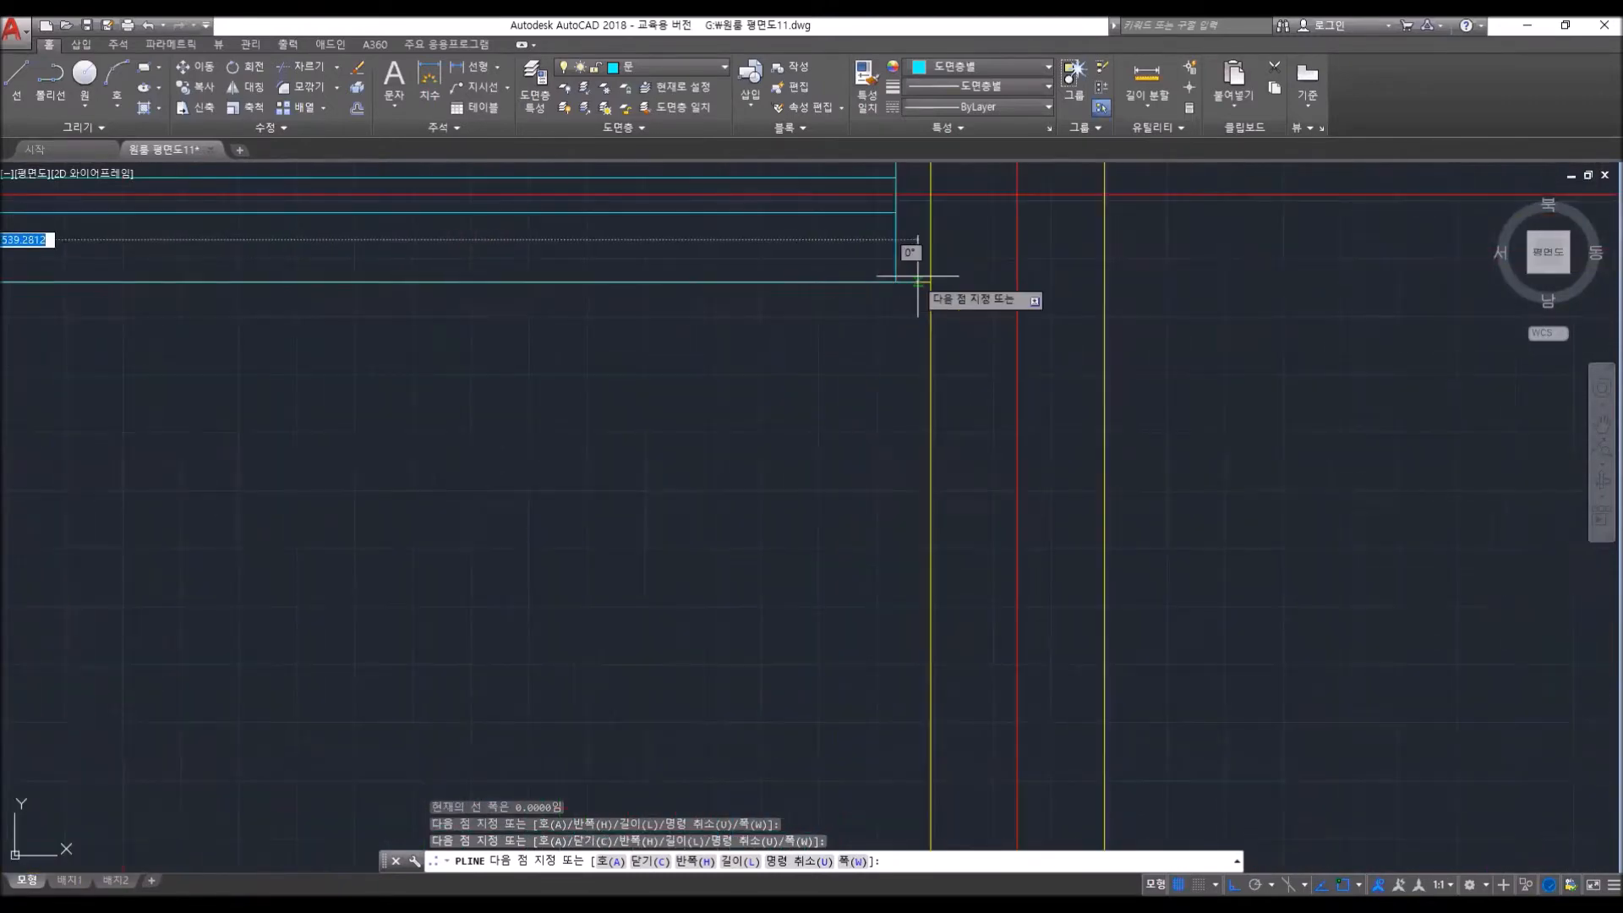
{"action": "left_click", "coordinate": [931, 281]}
{"action": "scroll", "coordinate": [931, 454], "scroll_direction": "down", "scroll_amount": 2}
{"action": "scroll", "coordinate": [960, 333], "scroll_direction": "up", "scroll_amount": 3}
{"action": "left_click", "coordinate": [964, 546]}
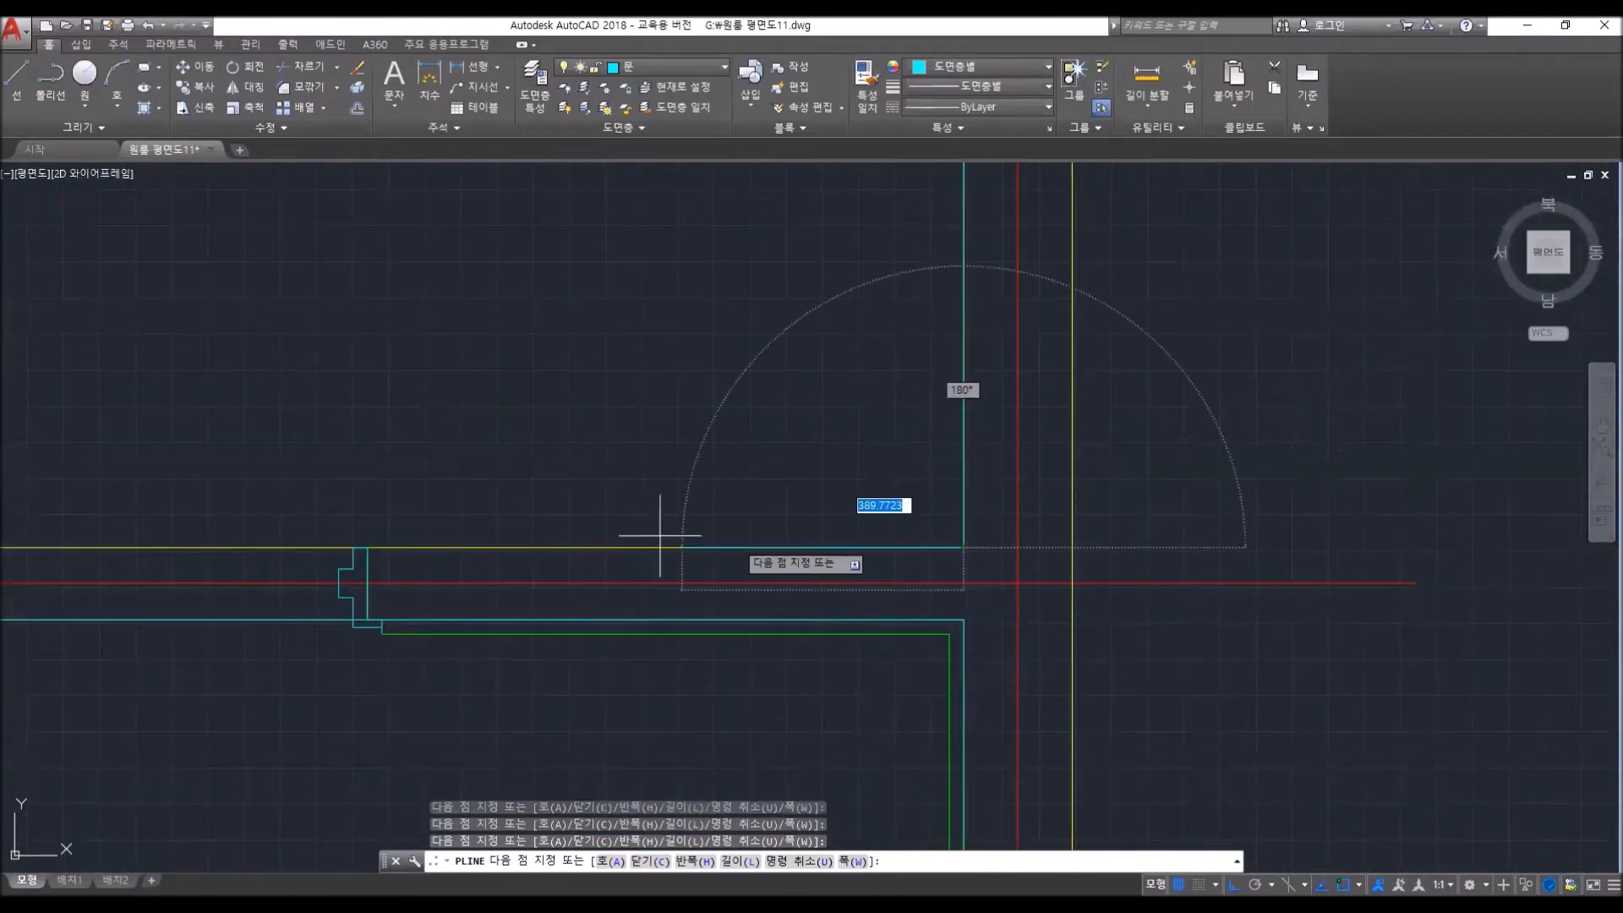
{"action": "left_click", "coordinate": [366, 548]}
{"action": "key", "text": "Return"}
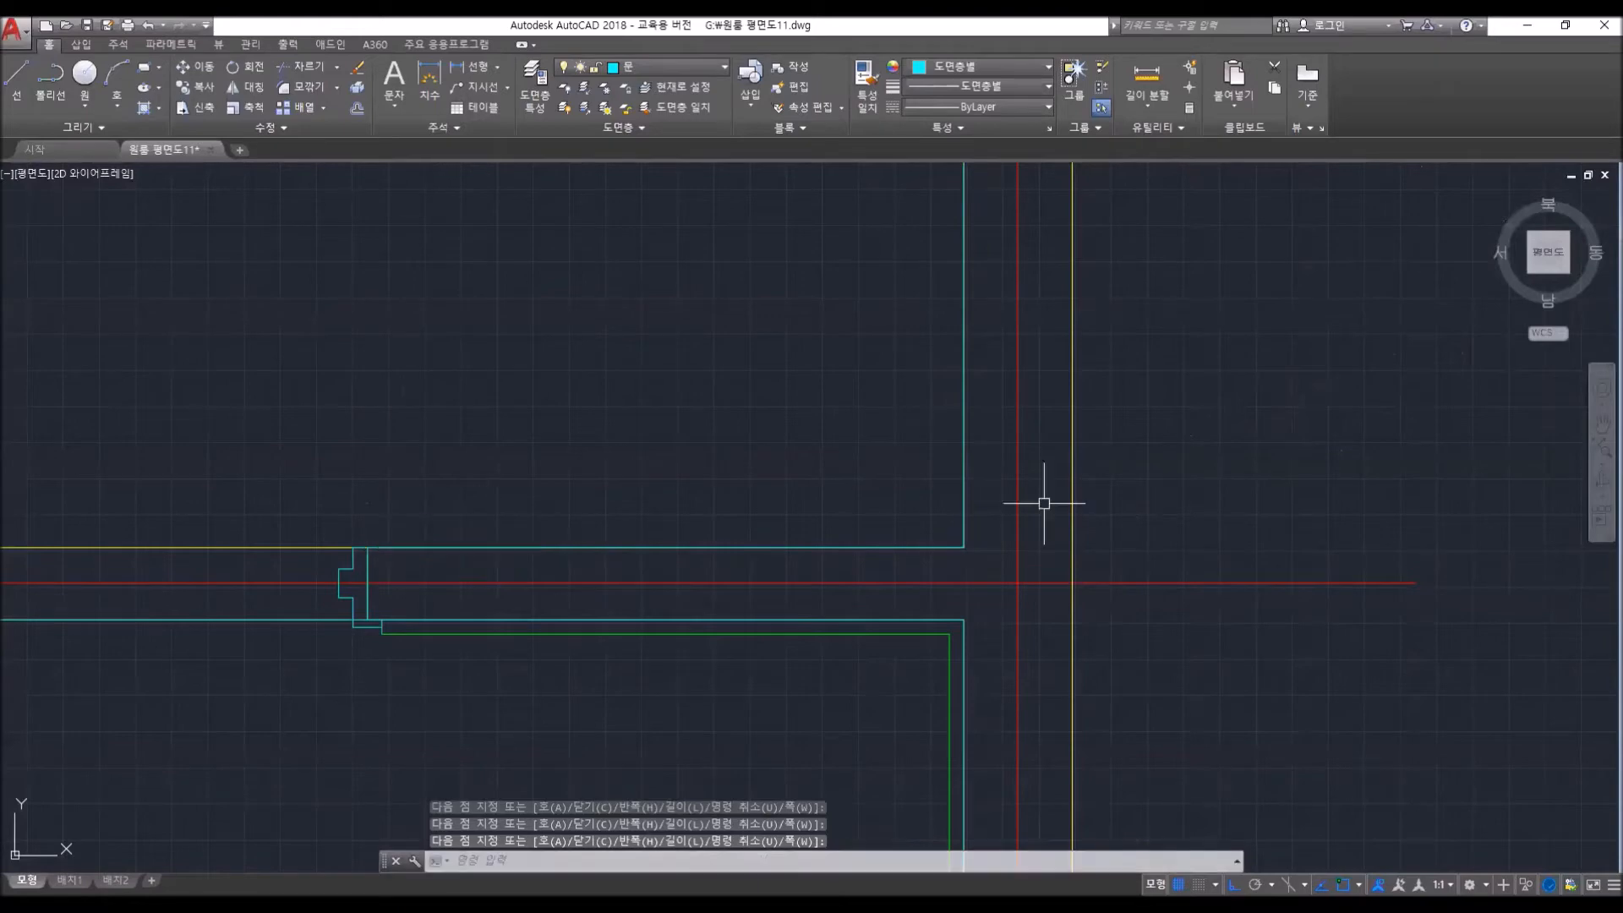
- Offset the traced polyline 20 toward the inside of the upper-right room
{"action": "type", "text": "o"}
{"action": "key", "text": "Return"}
{"action": "type", "text": "20"}
{"action": "key", "text": "Return"}
{"action": "left_click", "coordinate": [920, 549]}
{"action": "left_click", "coordinate": [917, 470]}
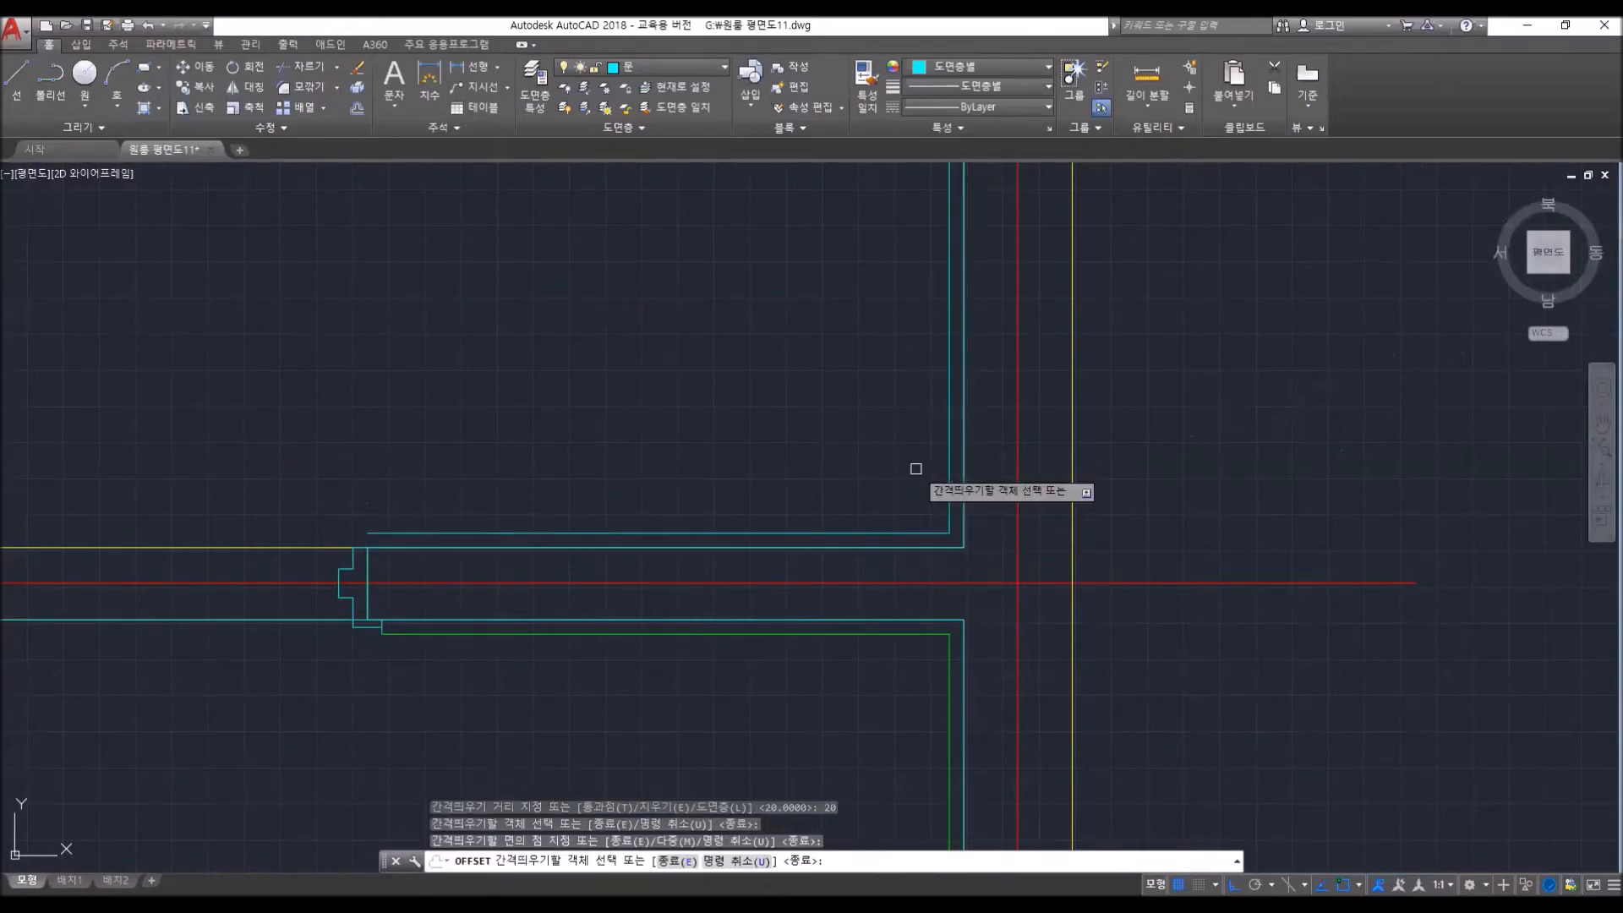
{"action": "key", "text": "Return"}
- Try to erase the traced polyline with a crossing selection at the upper-right room's lower corner
{"action": "left_click", "coordinate": [948, 541]}
{"action": "left_click", "coordinate": [944, 562]}
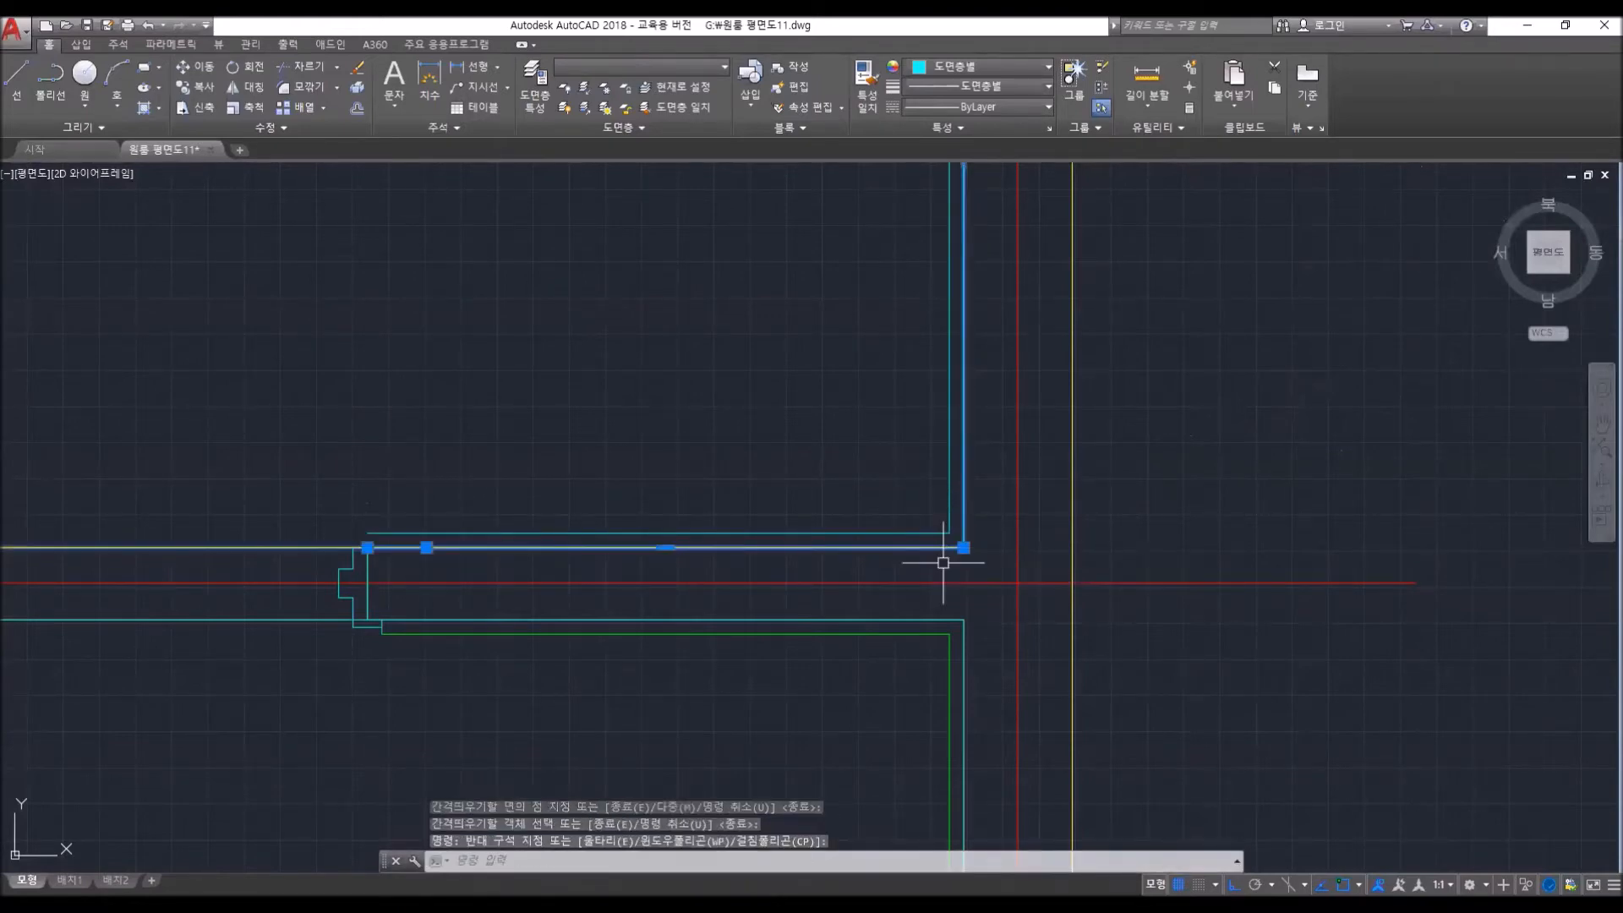
{"action": "key", "text": "Delete"}
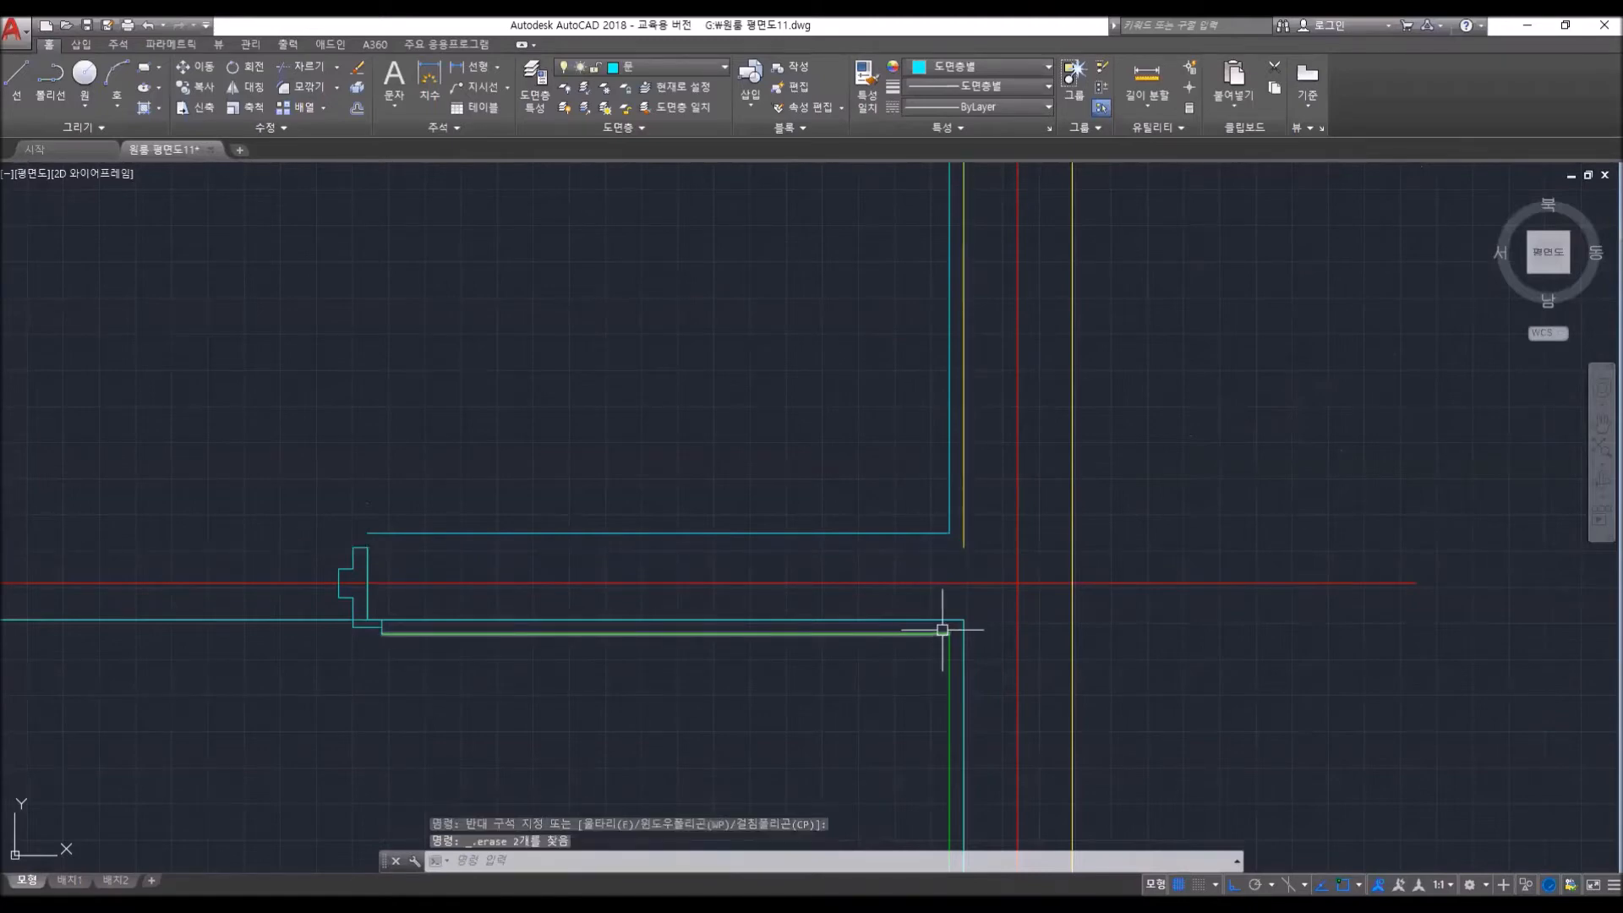
{"action": "key", "text": "ctrl+z"}
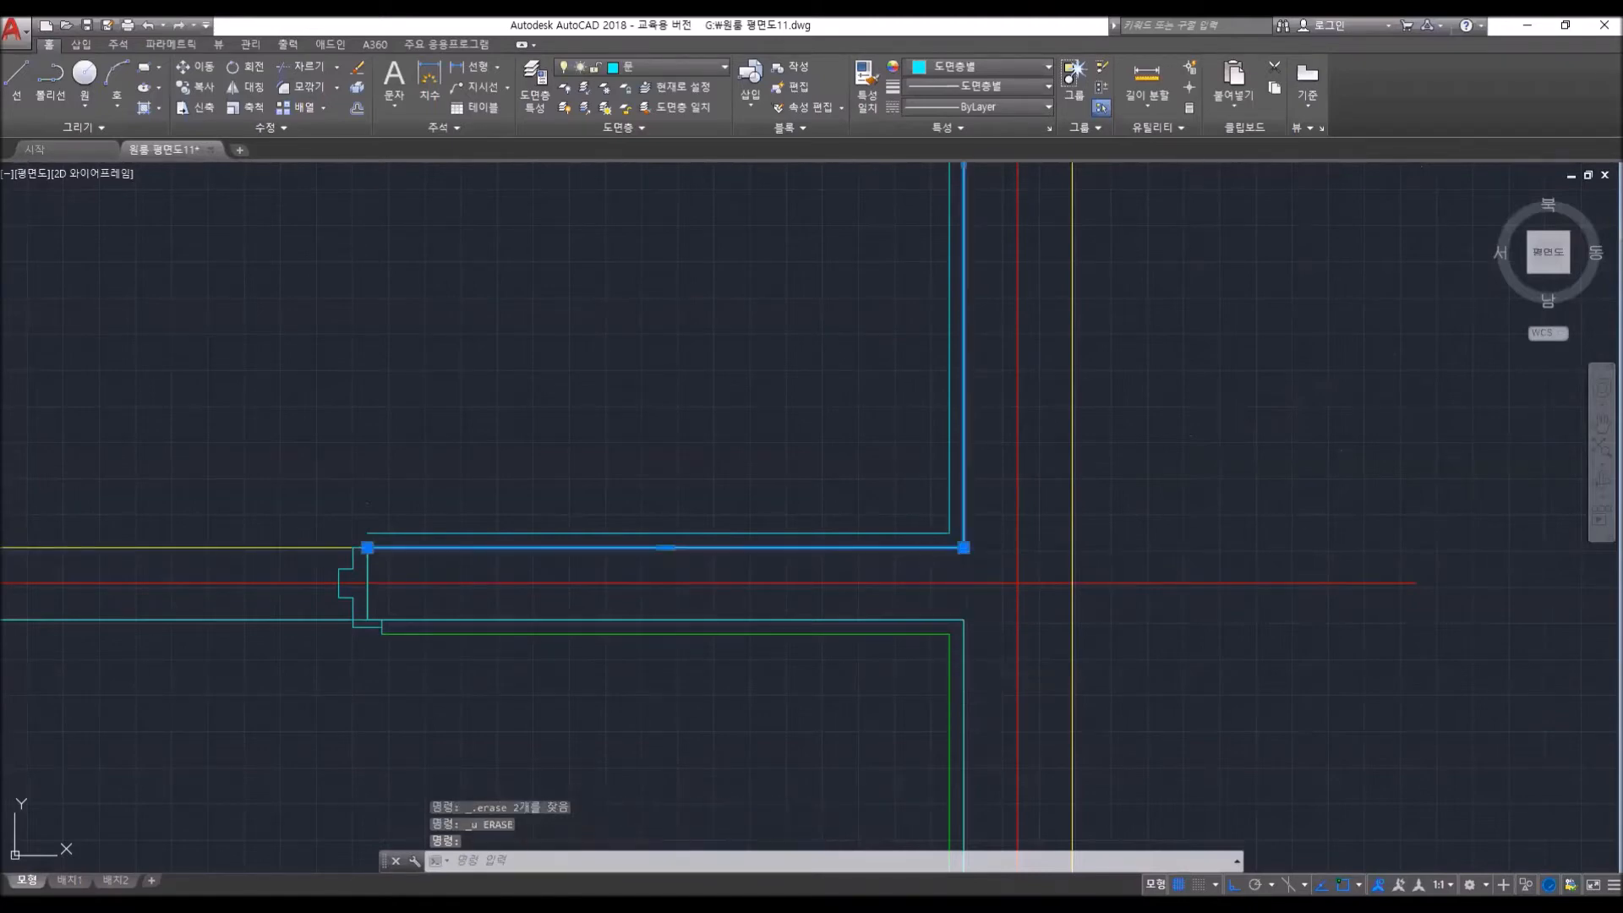
- Erase the traced guide polylines lying on the yellow walls of the upper-right room and of the room below
{"action": "key", "text": "Delete"}
{"action": "left_click", "coordinate": [935, 620]}
{"action": "key", "text": "Delete"}
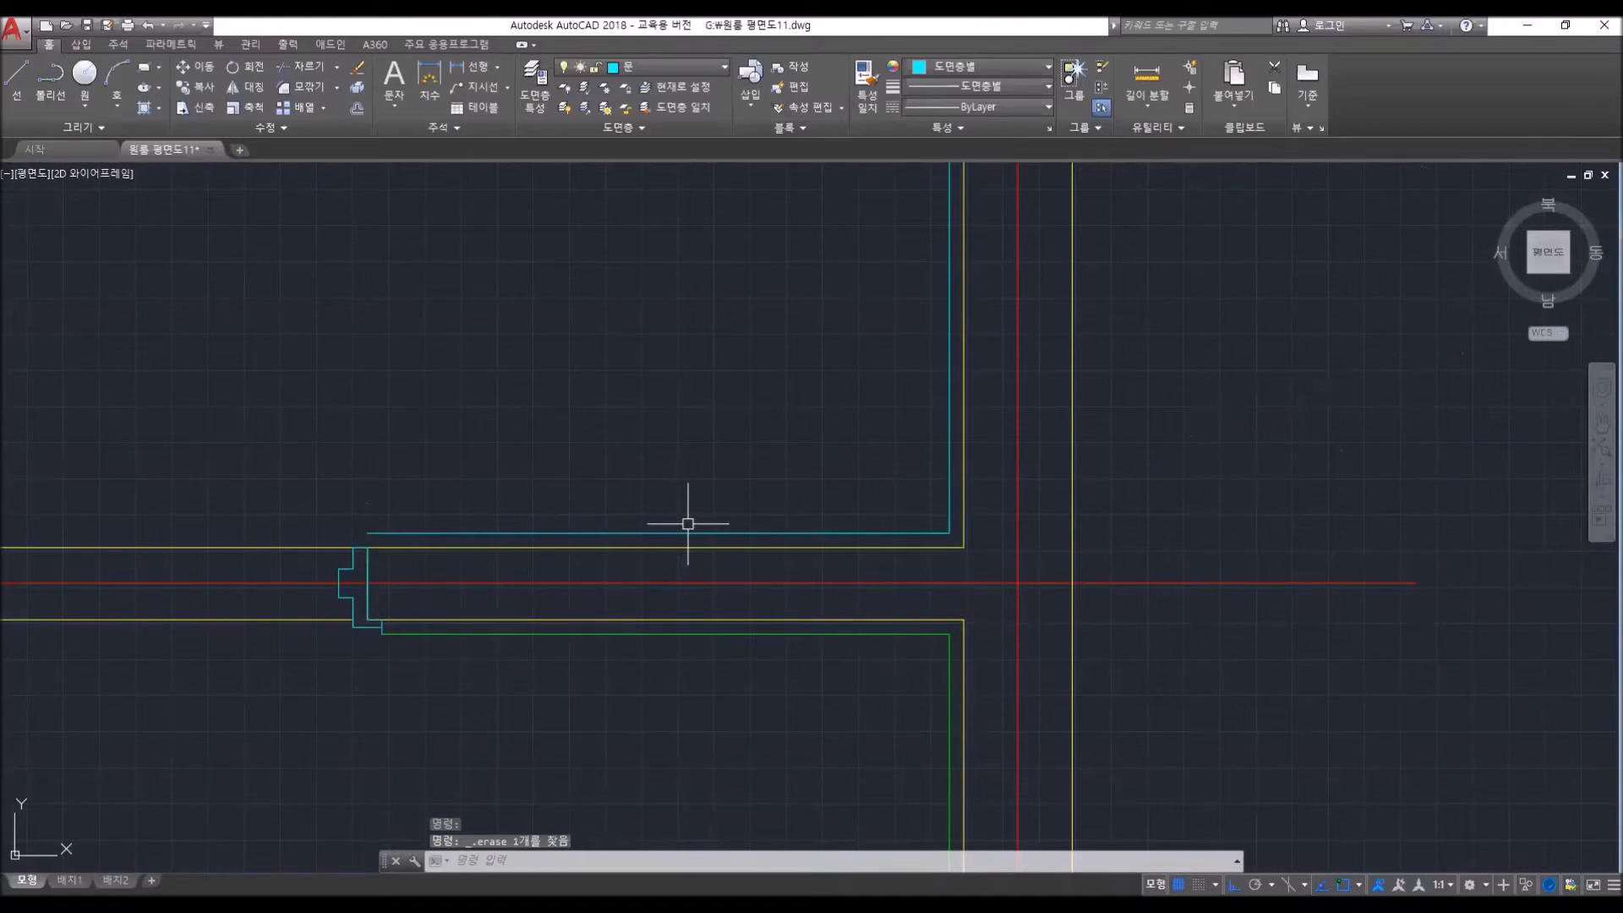
- Draw a short vertical line from the upper-right room's door frame corner up to the end of the offset line
{"action": "type", "text": "l"}
{"action": "key", "text": "Return"}
{"action": "left_click", "coordinate": [367, 548]}
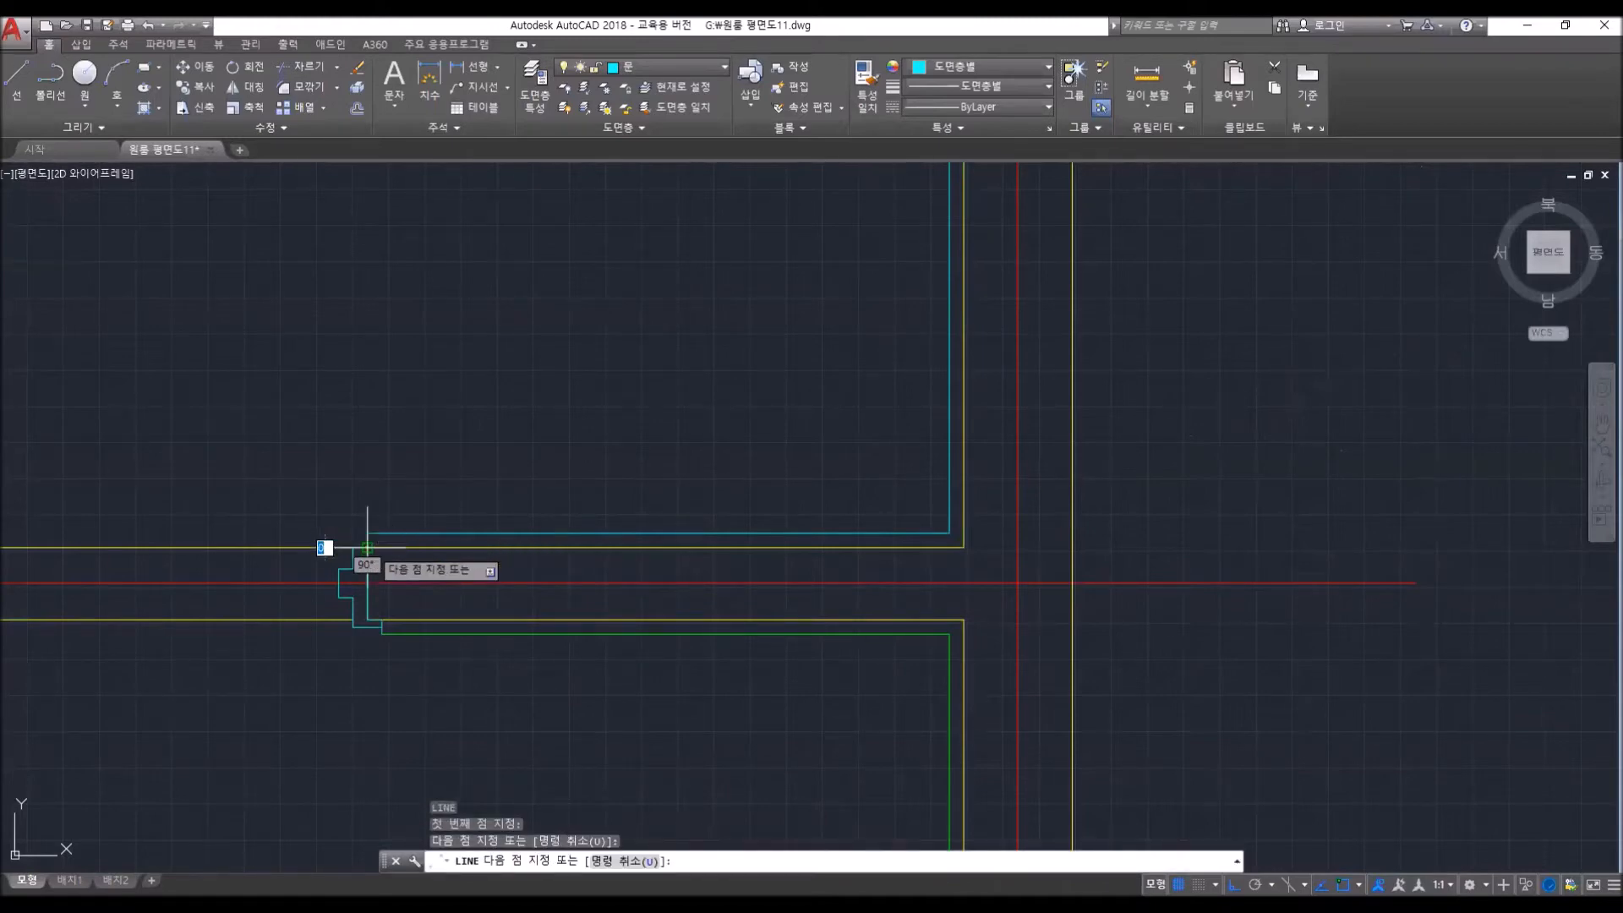
{"action": "key", "text": "Return"}
- Assign the offset line and the short closing line at the door frame to the 마감 layer
{"action": "left_click", "coordinate": [376, 533]}
{"action": "scroll", "coordinate": [360, 541], "scroll_direction": "up", "scroll_amount": 6}
{"action": "left_click", "coordinate": [390, 544]}
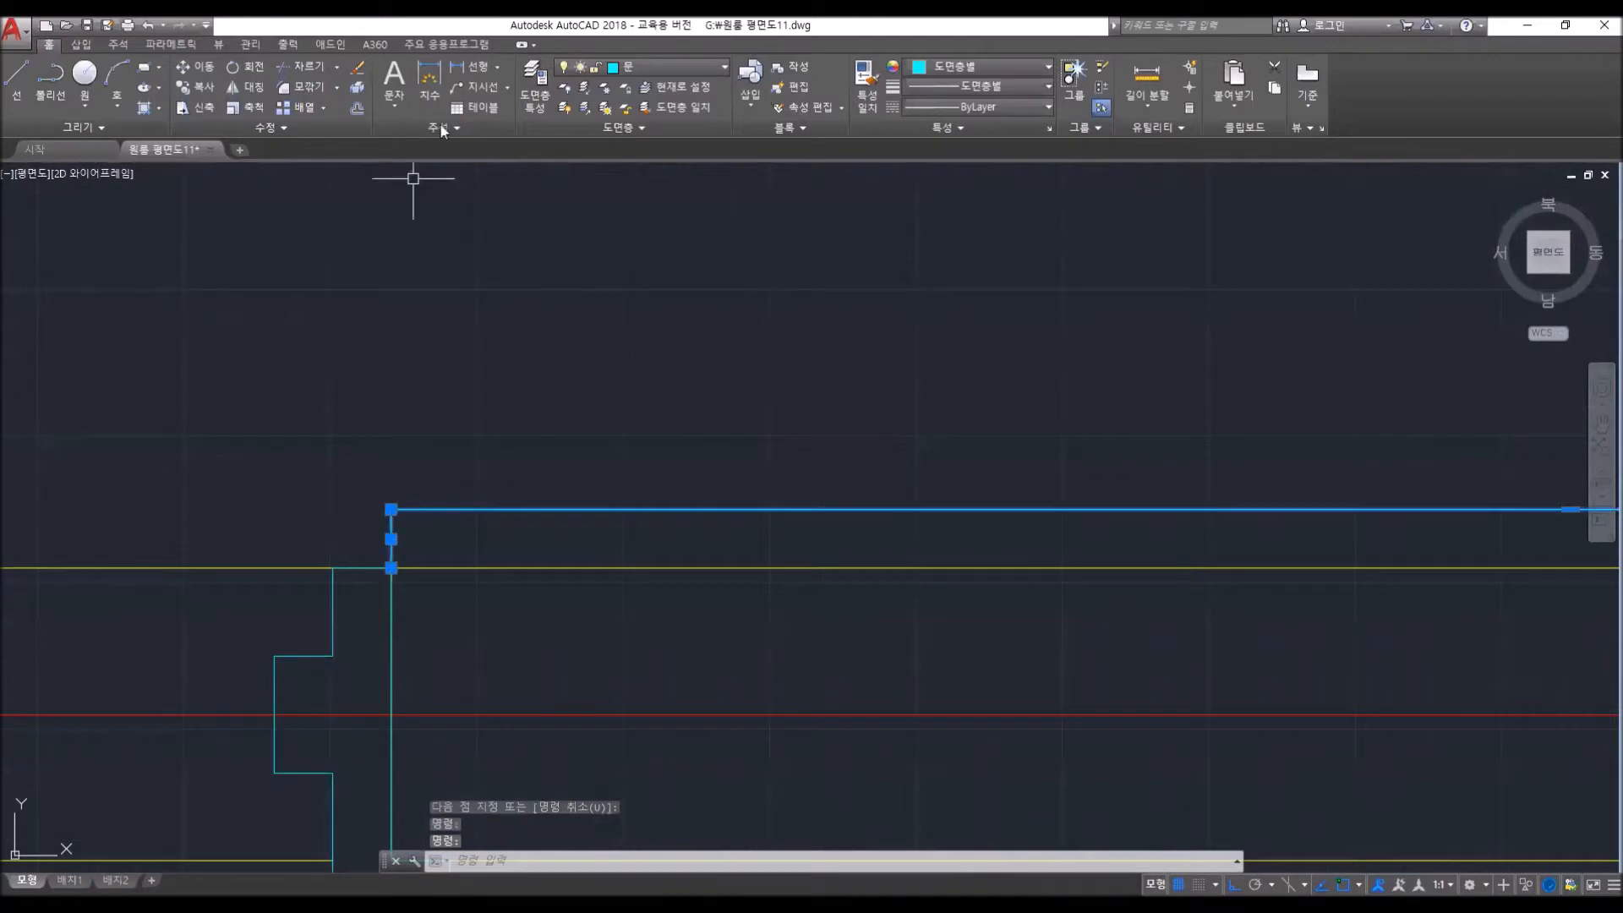
{"action": "left_click", "coordinate": [630, 67]}
{"action": "left_click", "coordinate": [643, 123]}
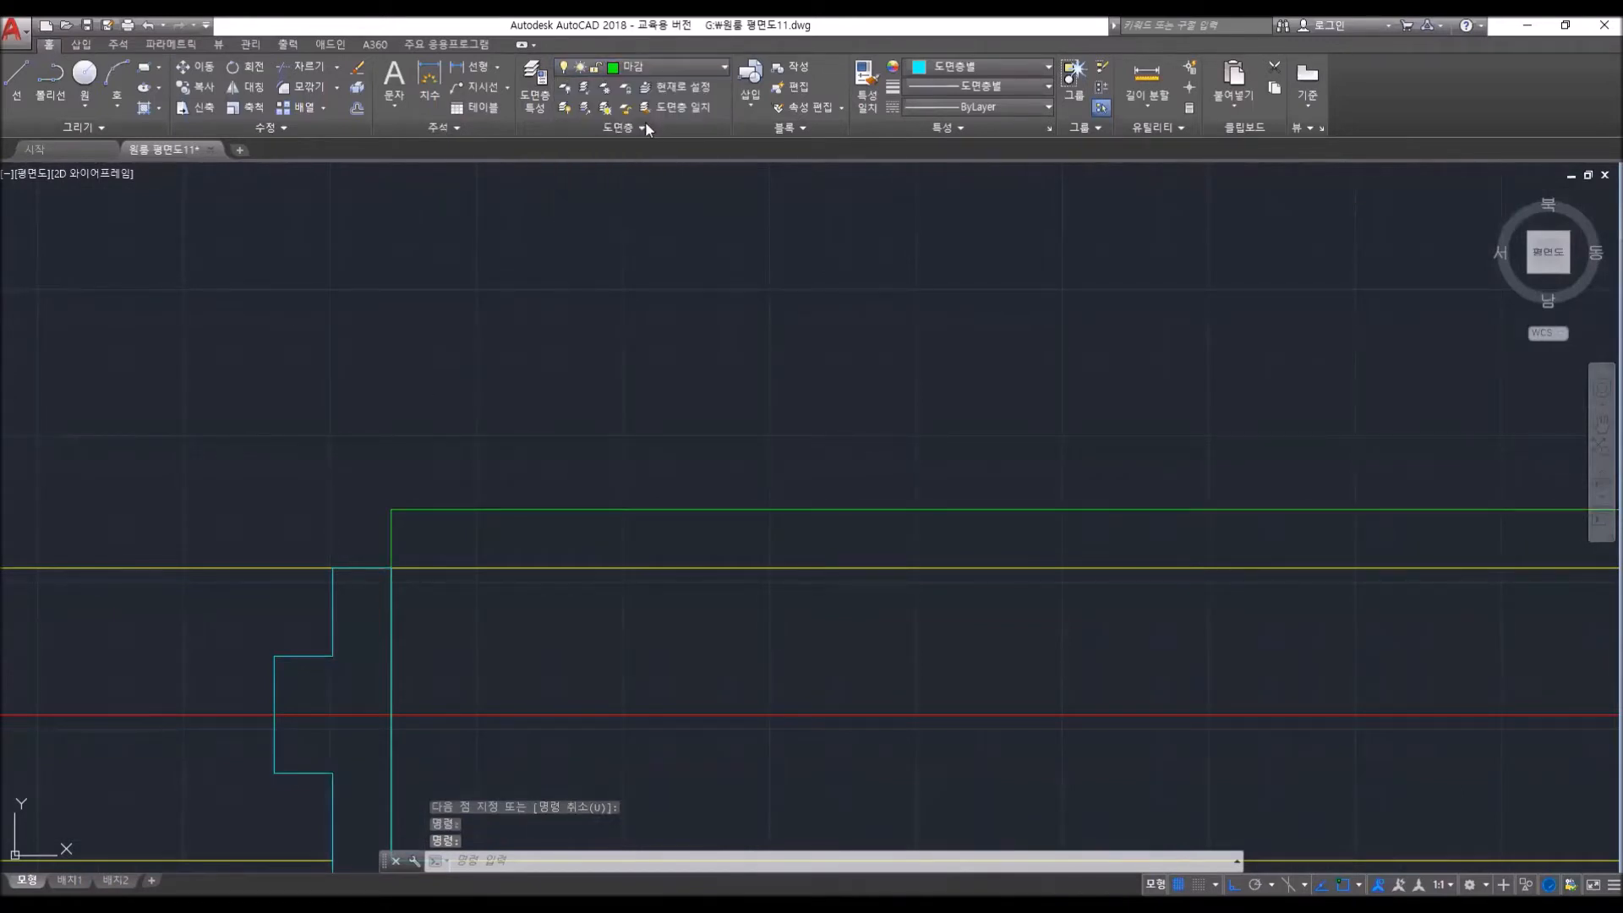
{"action": "key", "text": "Escape"}
{"action": "scroll", "coordinate": [817, 619], "scroll_direction": "down", "scroll_amount": 6}
{"action": "key", "text": "Escape"}
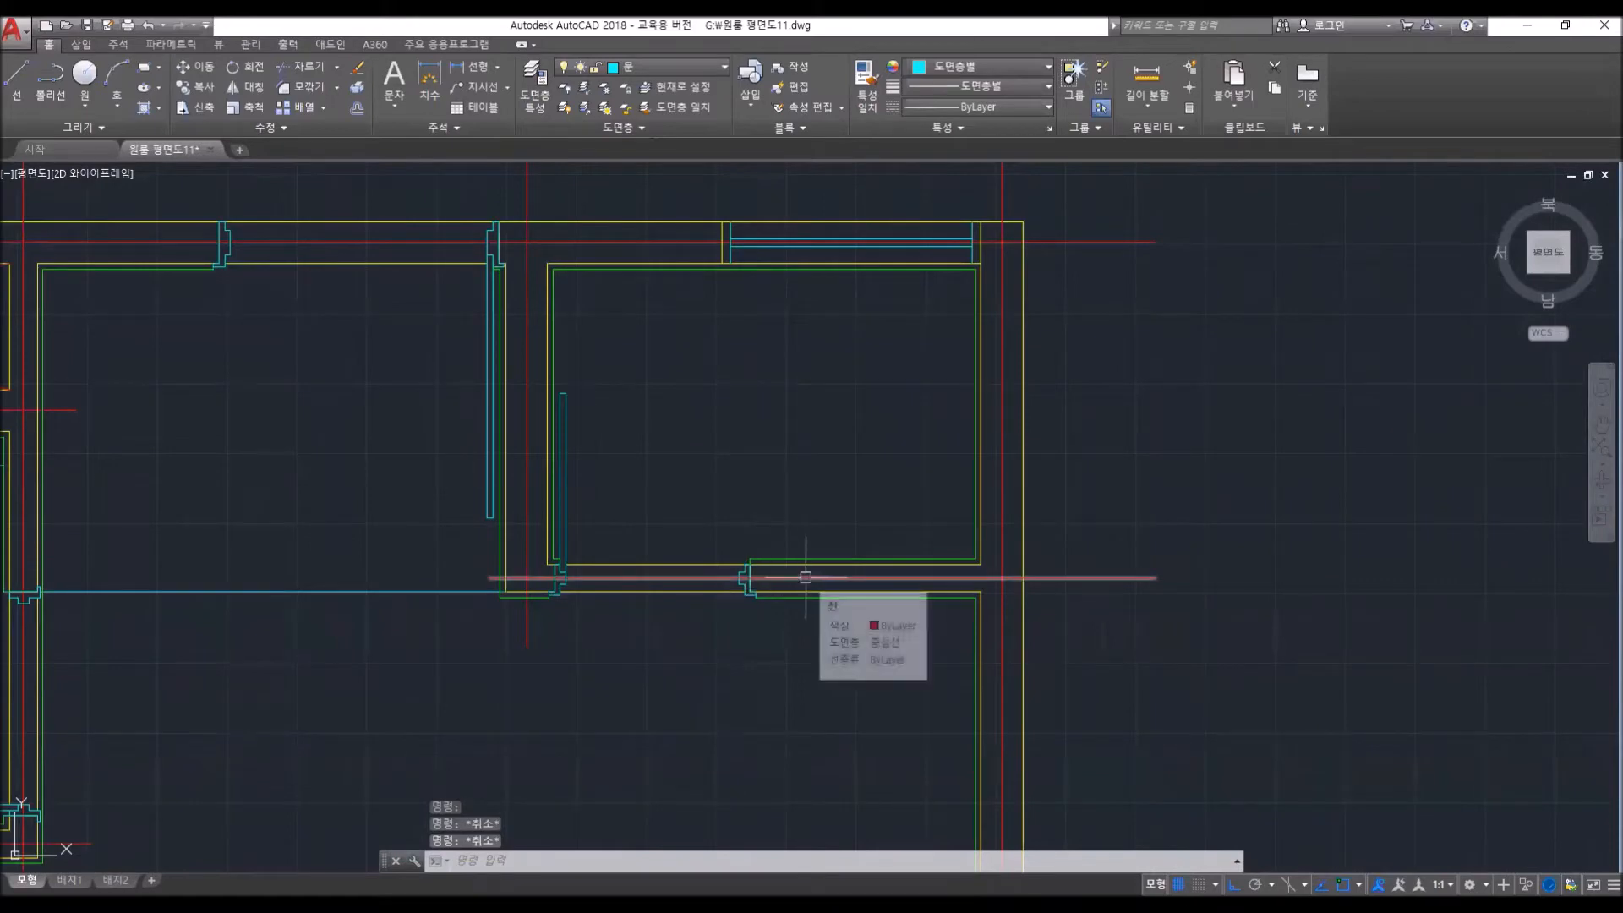
{"action": "middle_click_drag", "start_coordinate": [829, 656], "coordinate": [889, 550]}
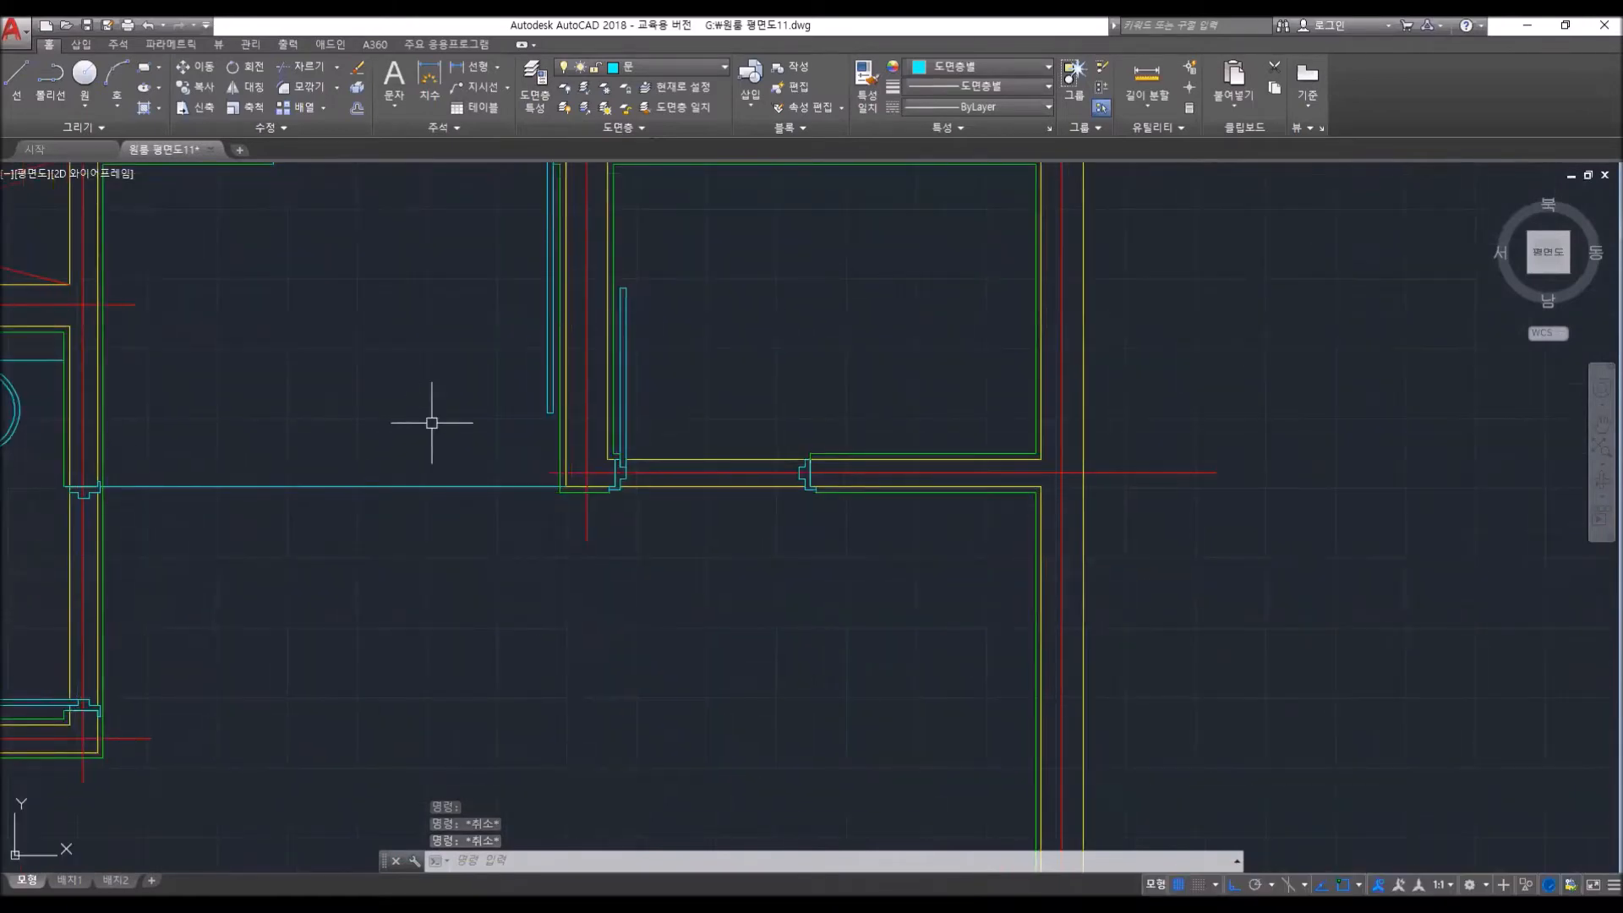
{"action": "left_click", "coordinate": [460, 488]}
{"action": "scroll", "coordinate": [483, 628], "scroll_direction": "down", "scroll_amount": 6}
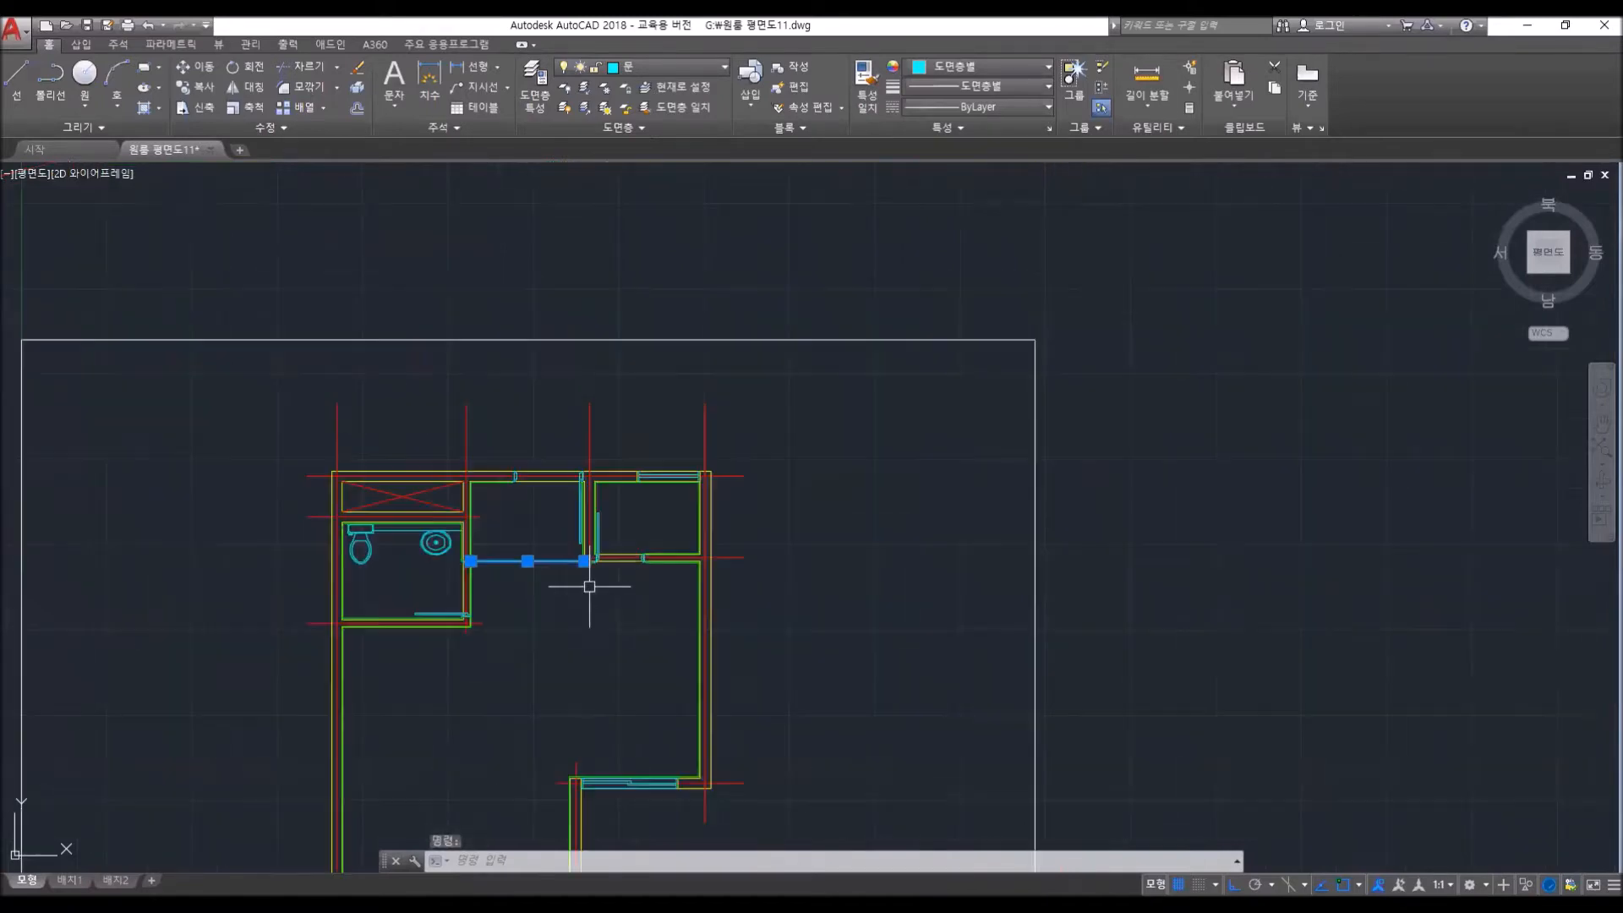
{"action": "middle_click_drag", "start_coordinate": [617, 695], "coordinate": [677, 547]}
{"action": "key", "text": "Escape"}
{"action": "key", "text": "Escape"}
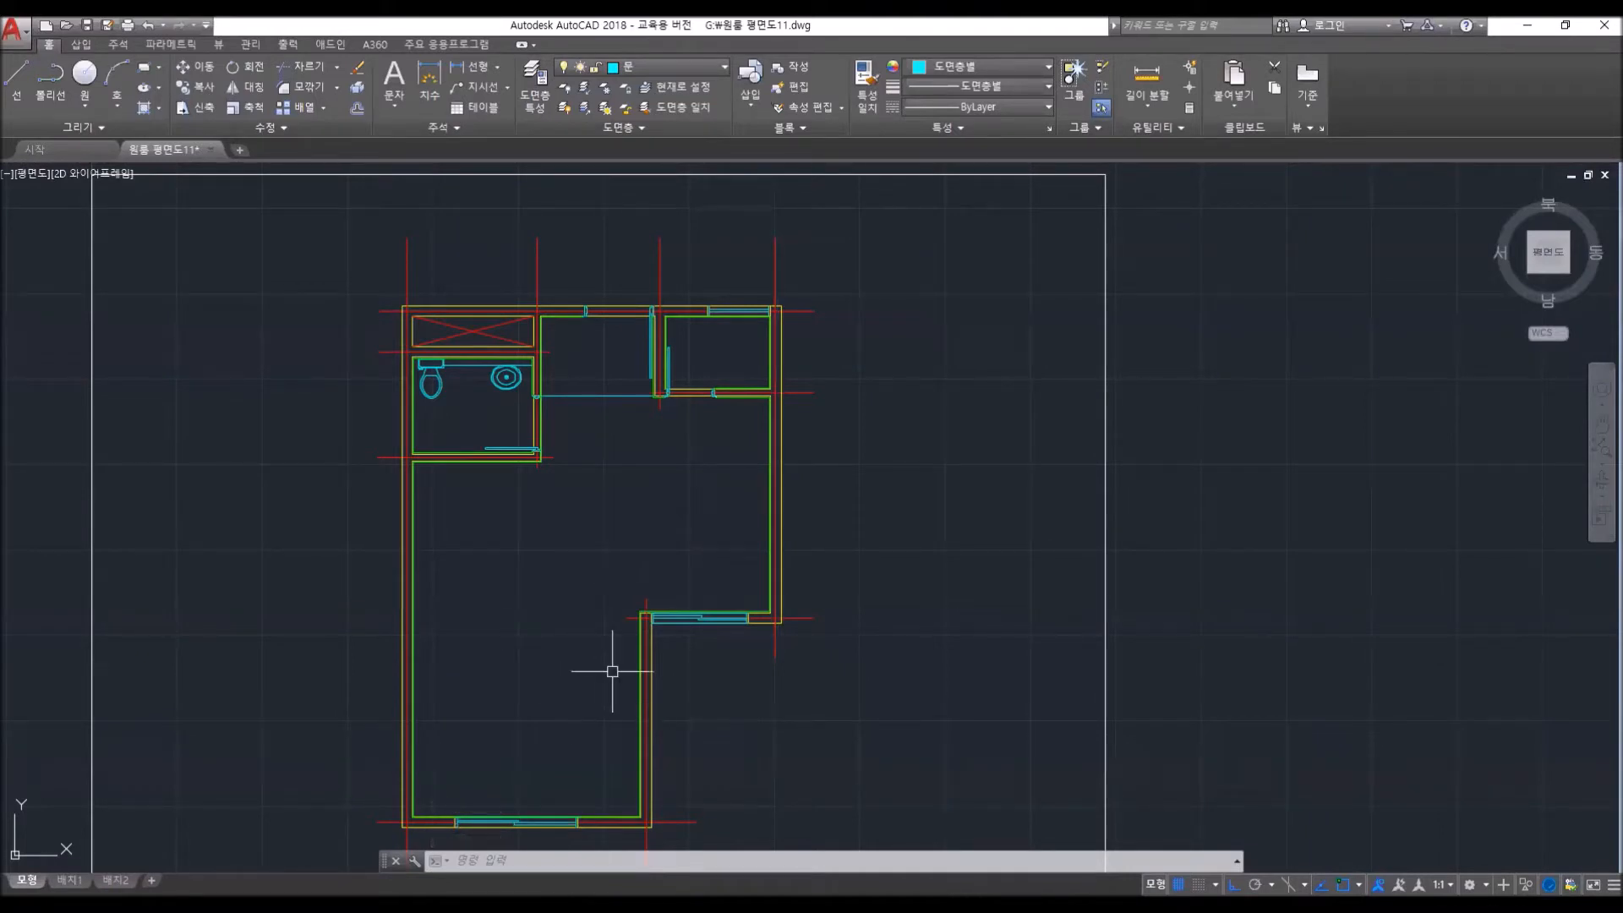
- Draw a horizontal line across the main room from the finish corner beside the lower-right window to the left wall's finish line
{"action": "scroll", "coordinate": [612, 672], "scroll_direction": "up", "scroll_amount": 5}
{"action": "type", "text": "l"}
{"action": "key", "text": "Return"}
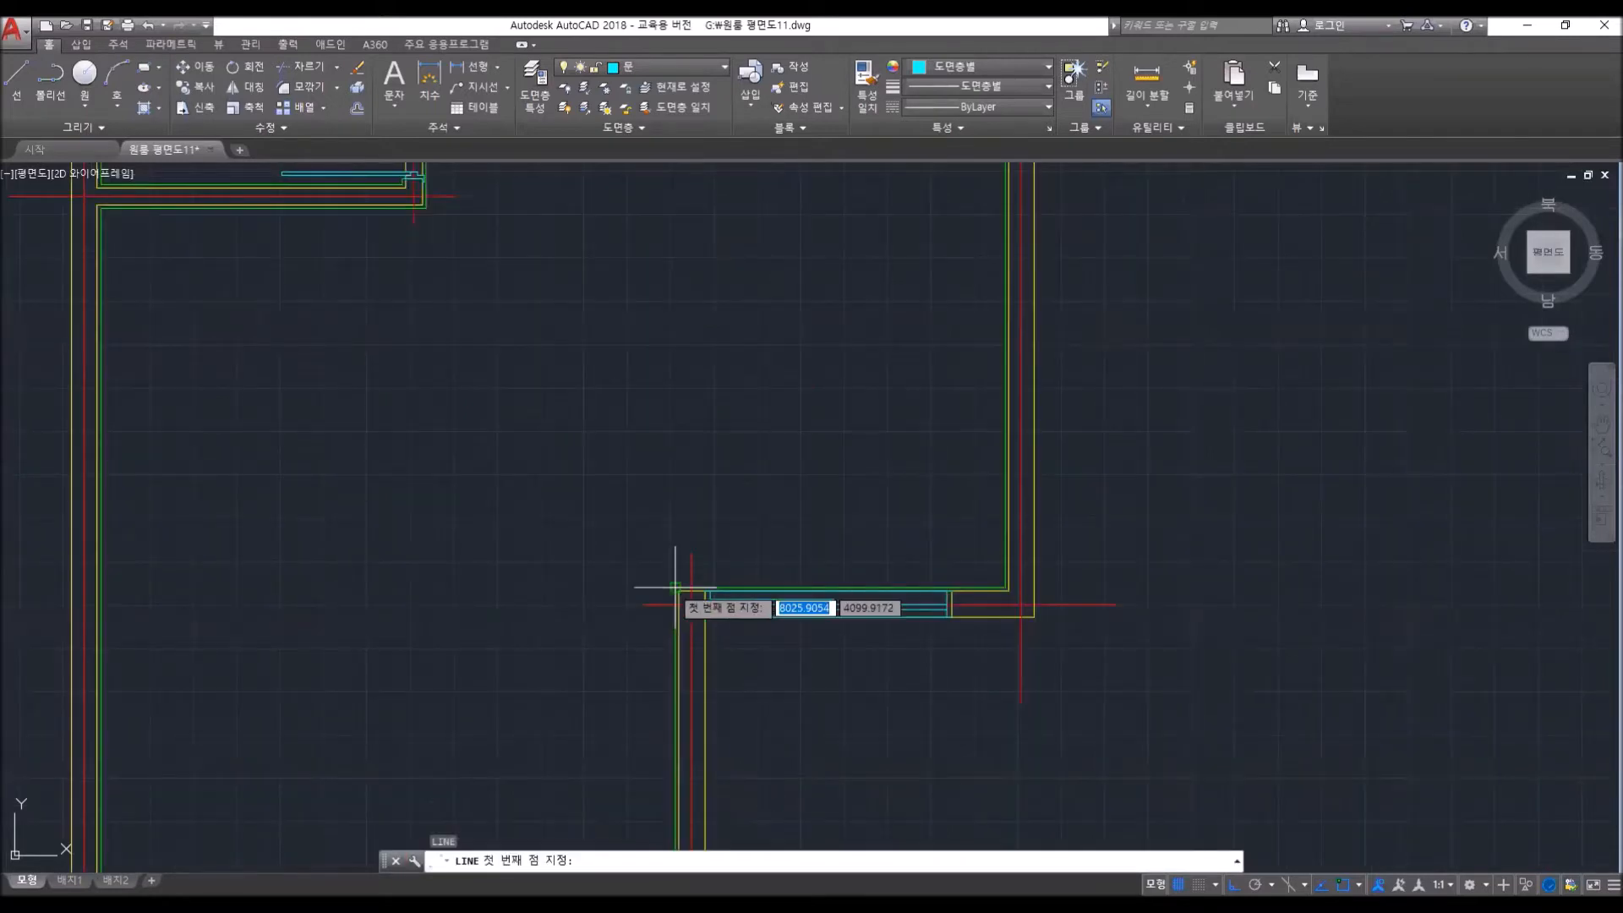
{"action": "left_click", "coordinate": [676, 587]}
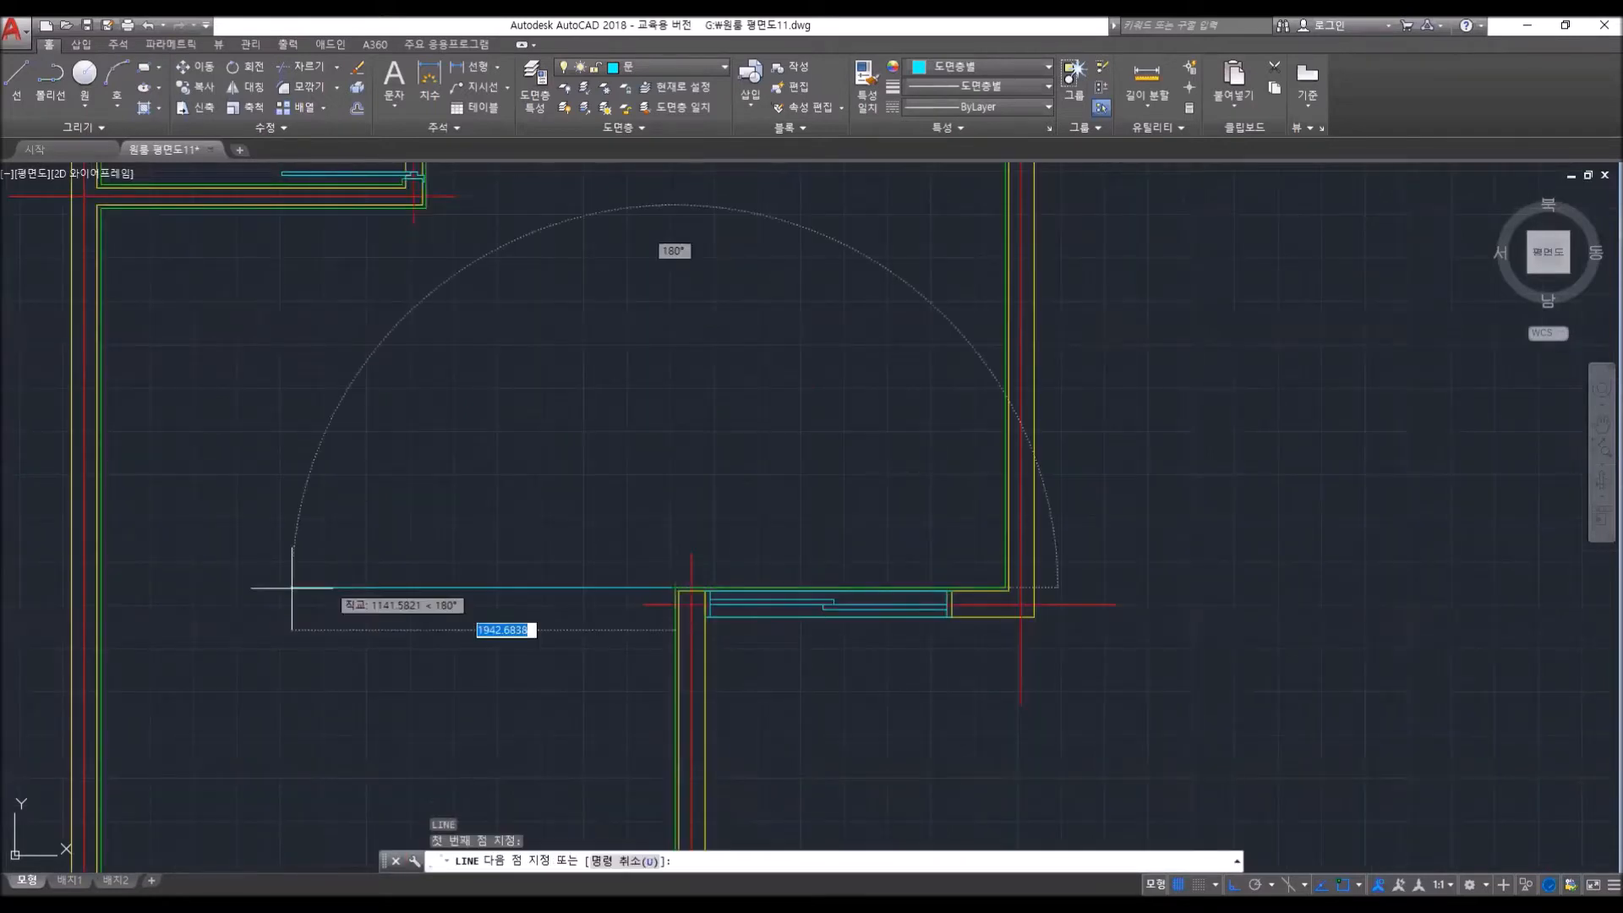
{"action": "left_click", "coordinate": [101, 587]}
{"action": "key", "text": "Return"}
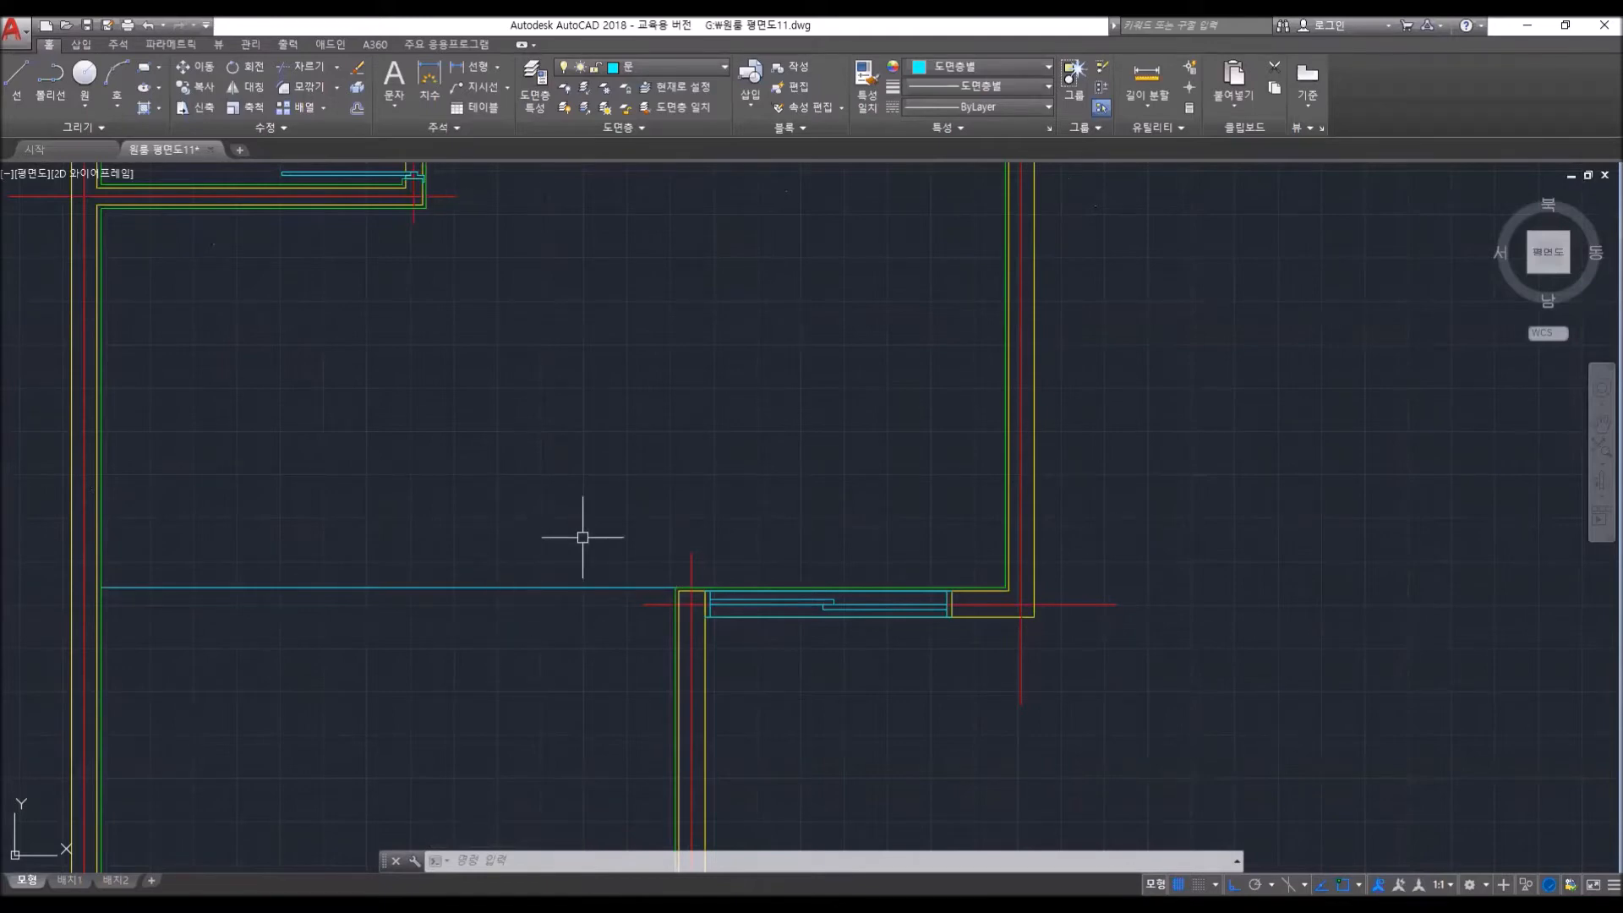
- Offset the horizontal line across the main room 200 downward
{"action": "type", "text": "o"}
{"action": "key", "text": "Return"}
{"action": "type", "text": "200"}
{"action": "key", "text": "Return"}
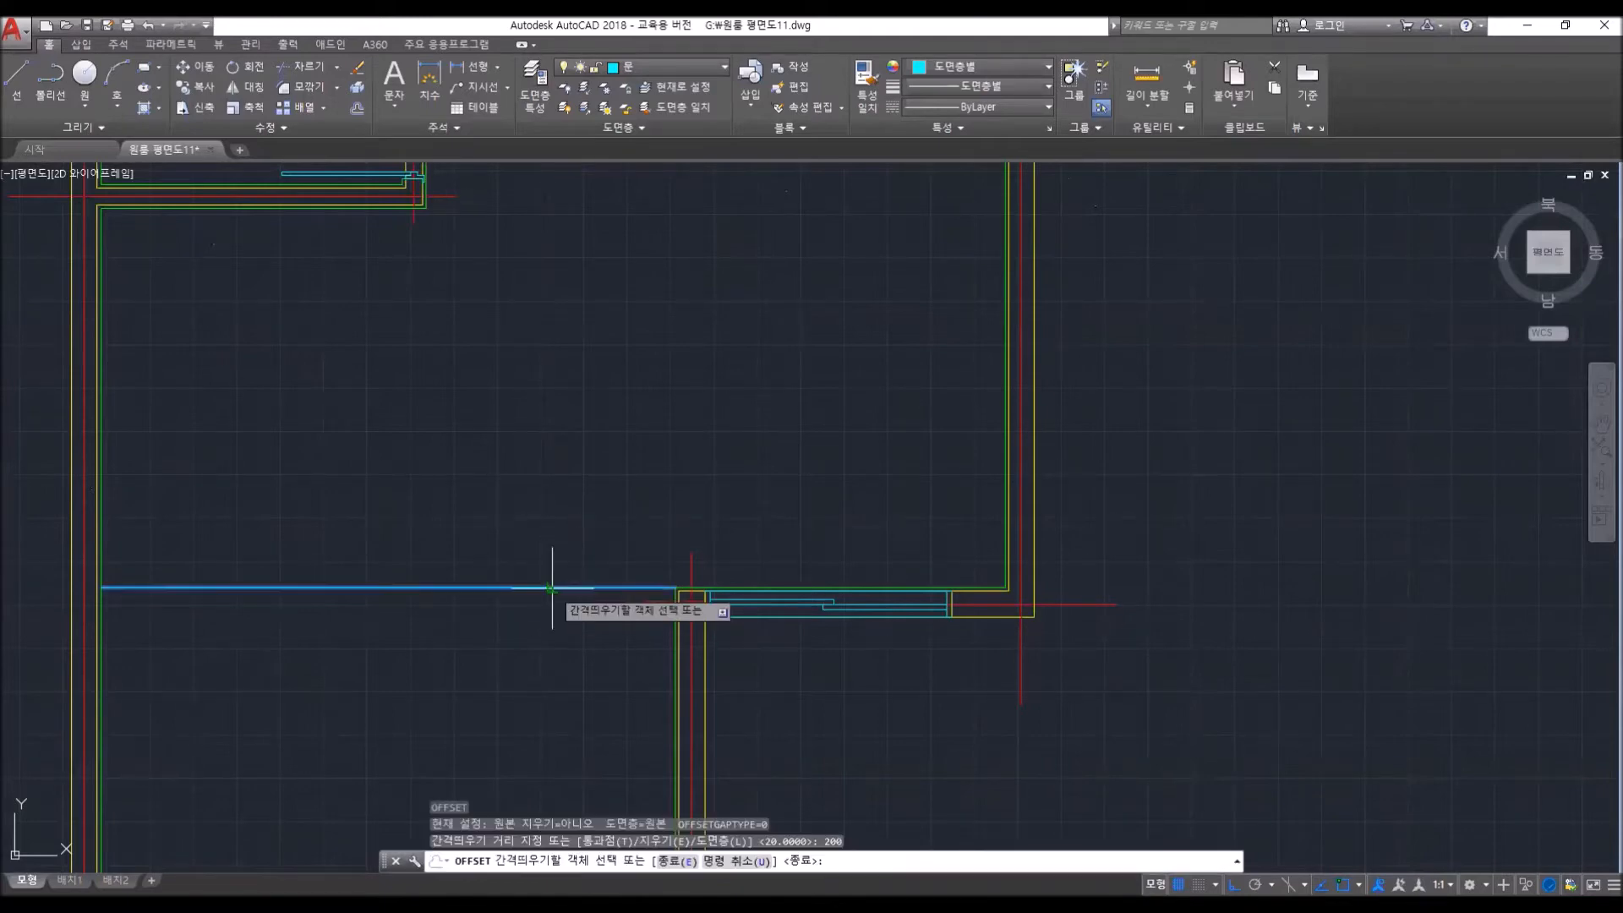
{"action": "left_click", "coordinate": [551, 589]}
{"action": "left_click", "coordinate": [542, 681]}
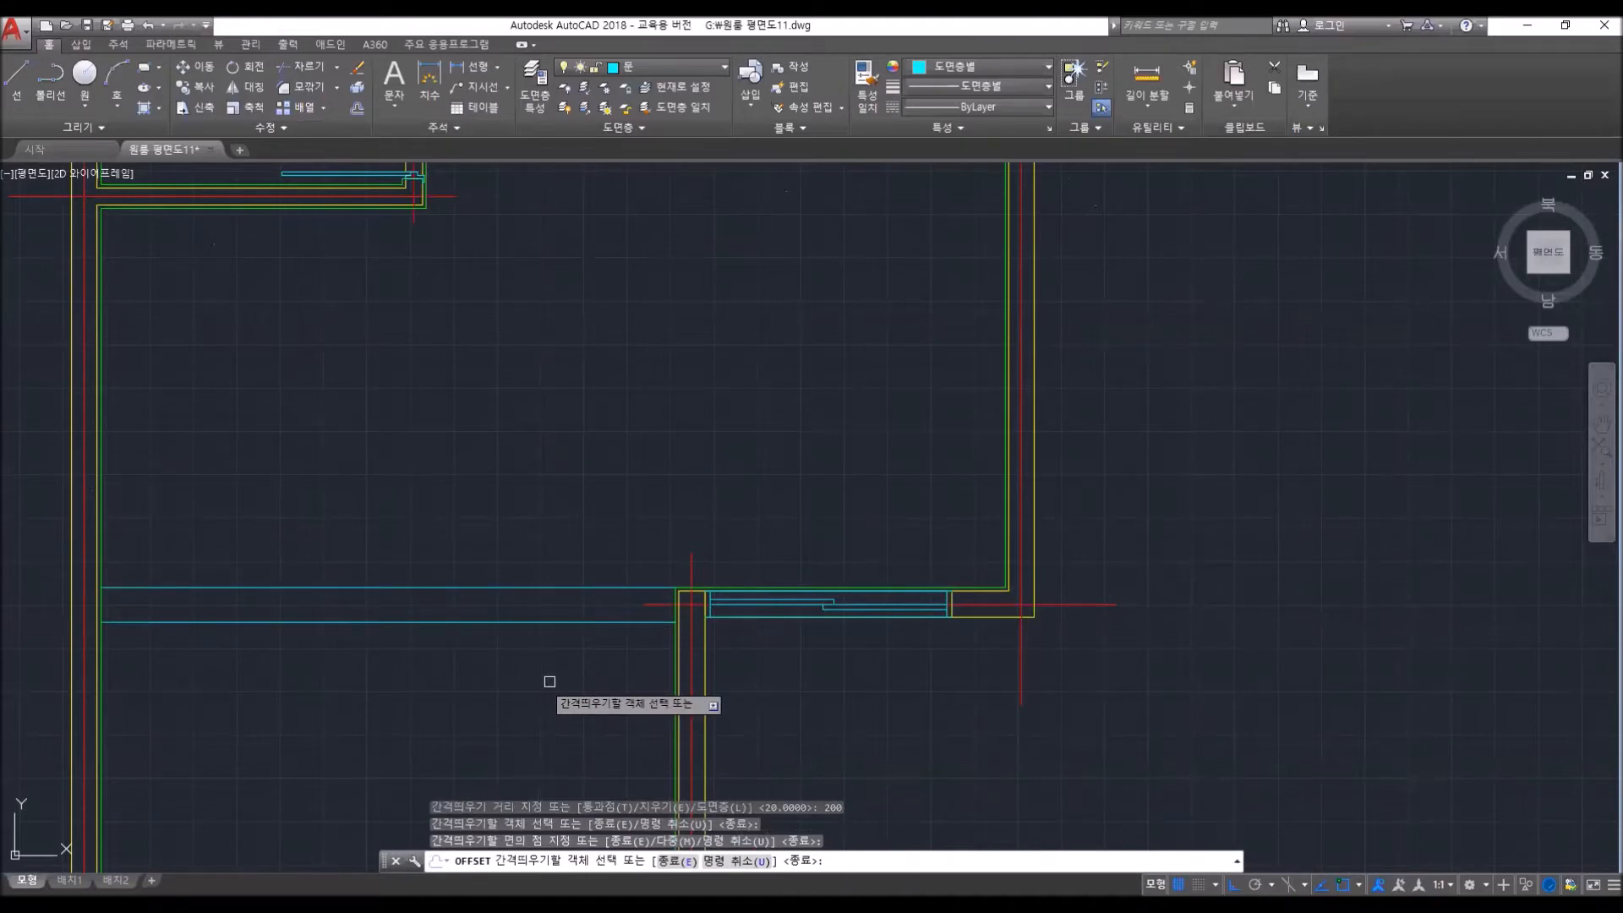
{"action": "key", "text": "Return"}
{"action": "mouse_move", "coordinate": [474, 656]}
{"action": "middle_mouse_down"}
{"action": "mouse_move", "coordinate": [500, 624]}
{"action": "mouse_move", "coordinate": [576, 649]}
{"action": "middle_mouse_up"}
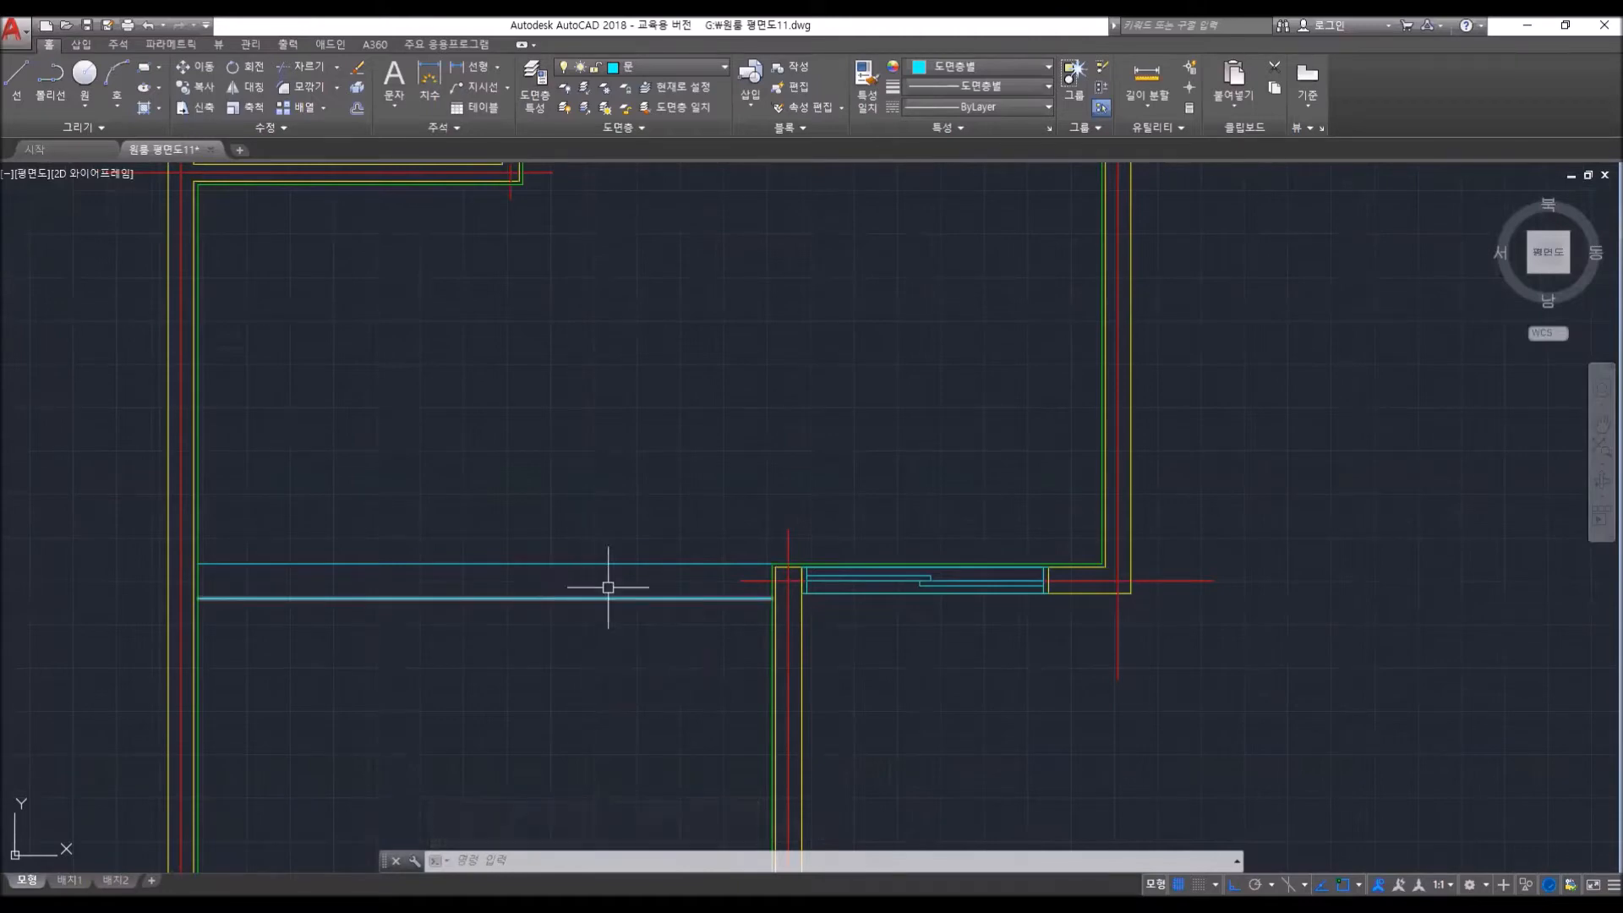
{"action": "type", "text": "rec"}
{"action": "key", "text": "Return"}
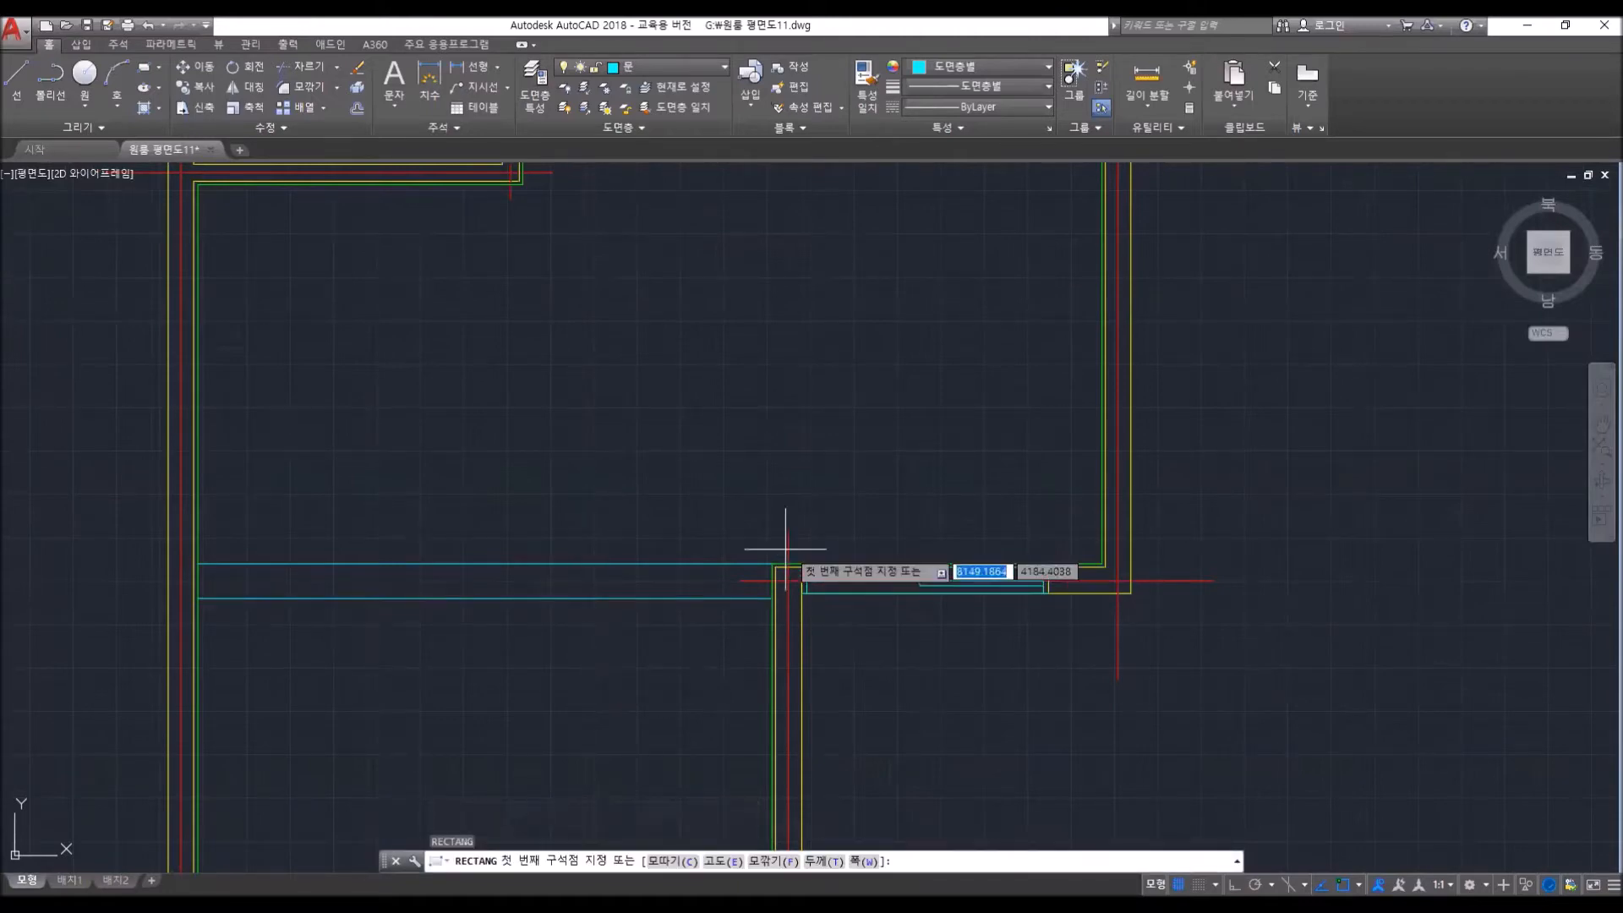
{"action": "key", "text": "Escape"}
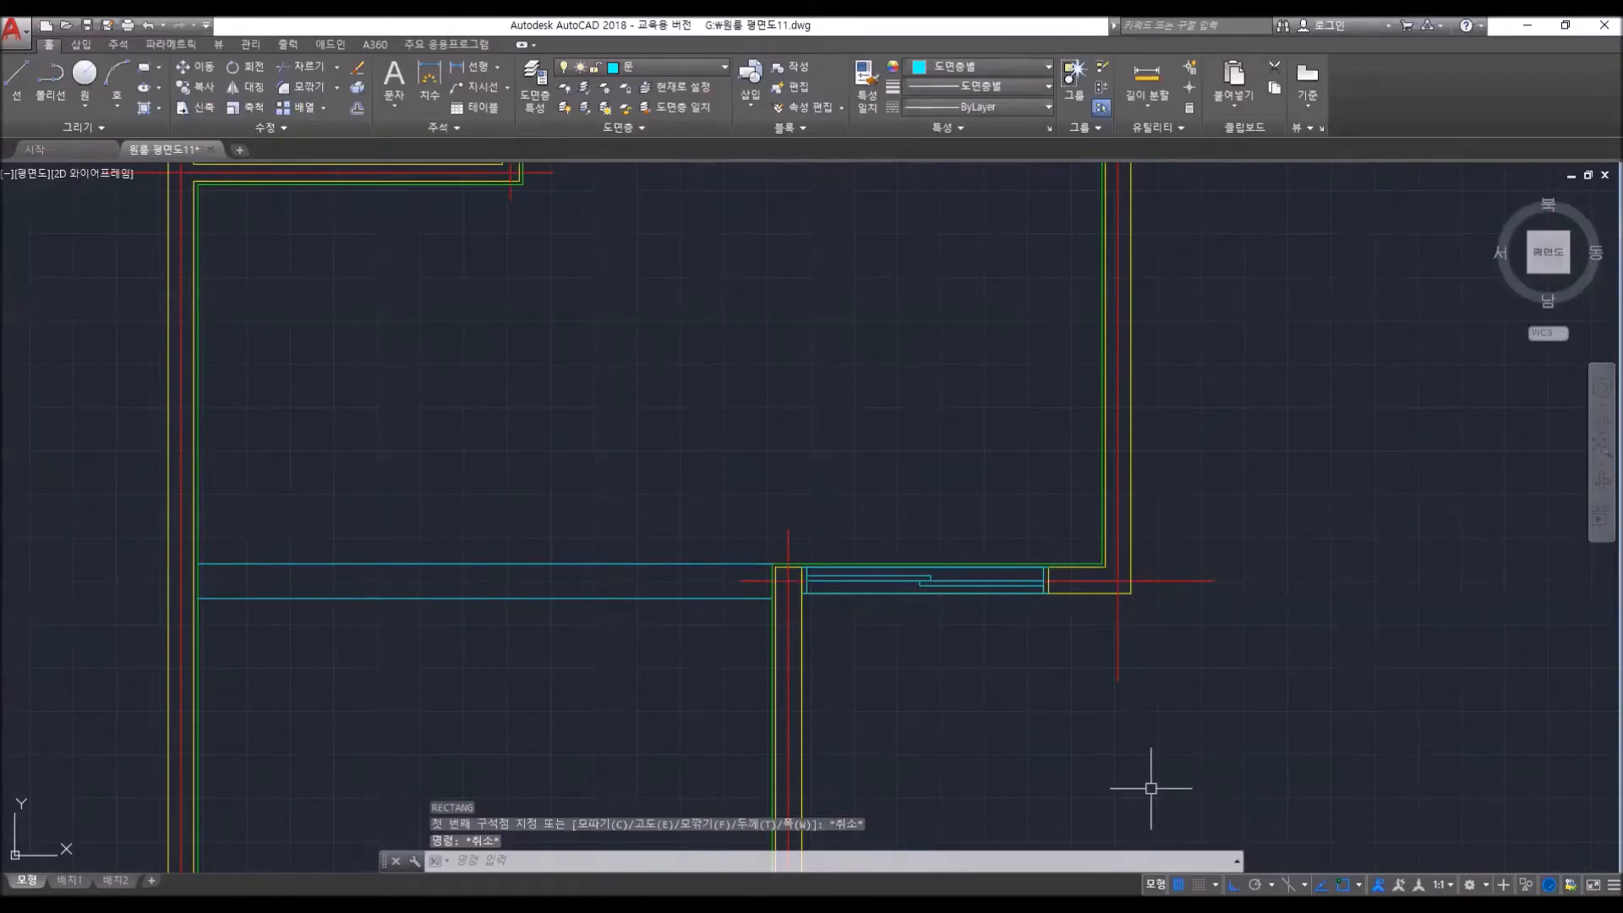
{"action": "type", "text": "o"}
{"action": "key", "text": "Return"}
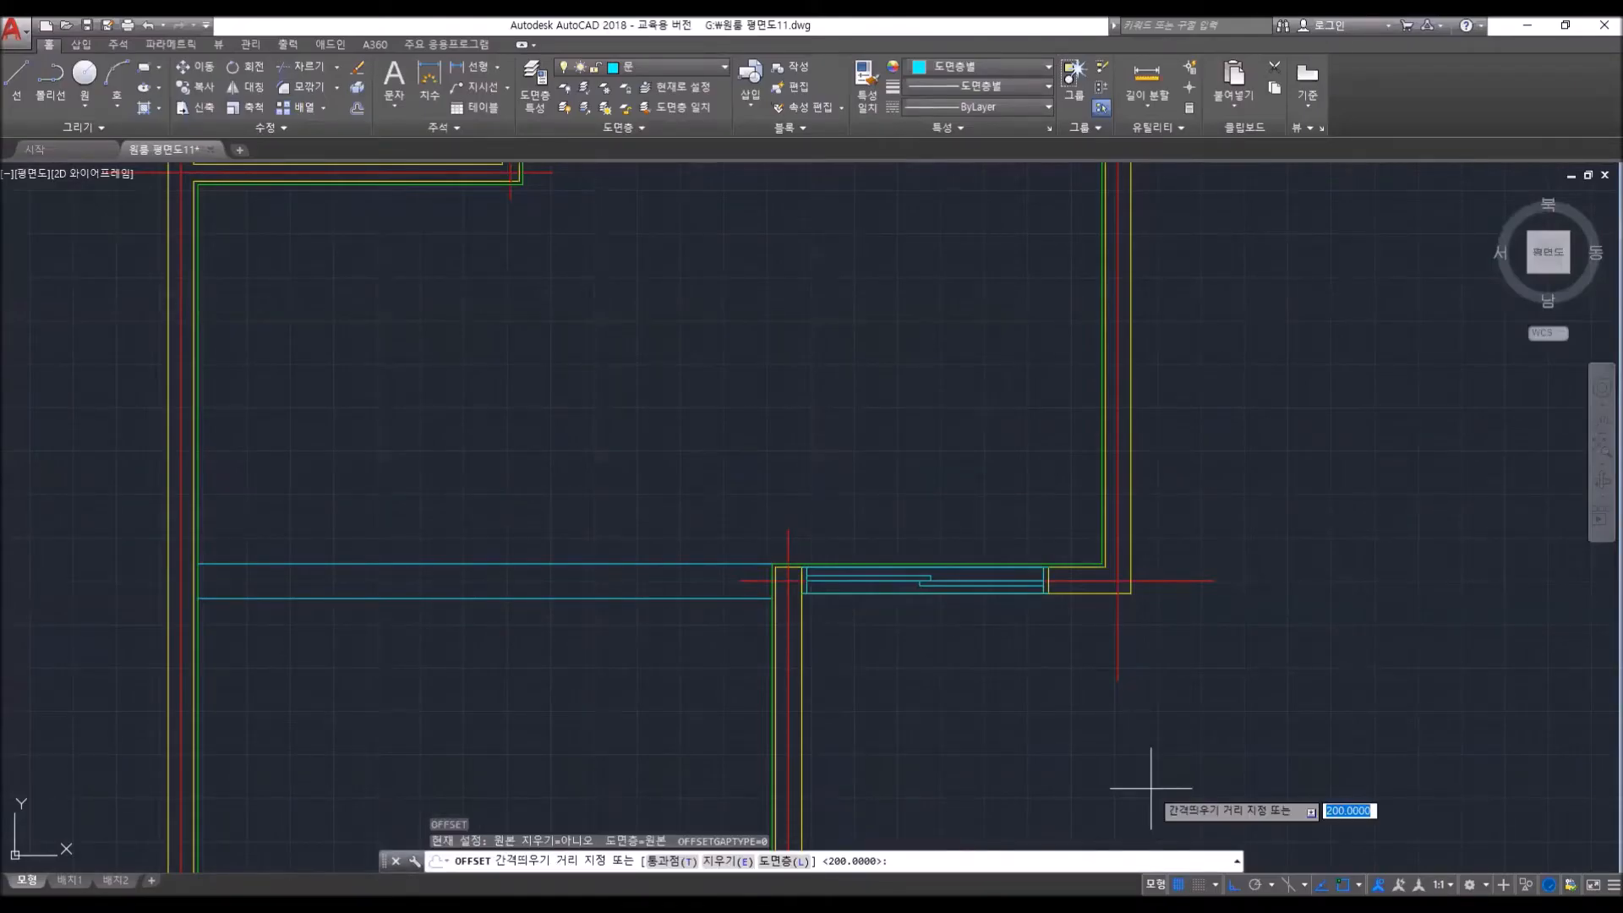
{"action": "key", "text": "Escape"}
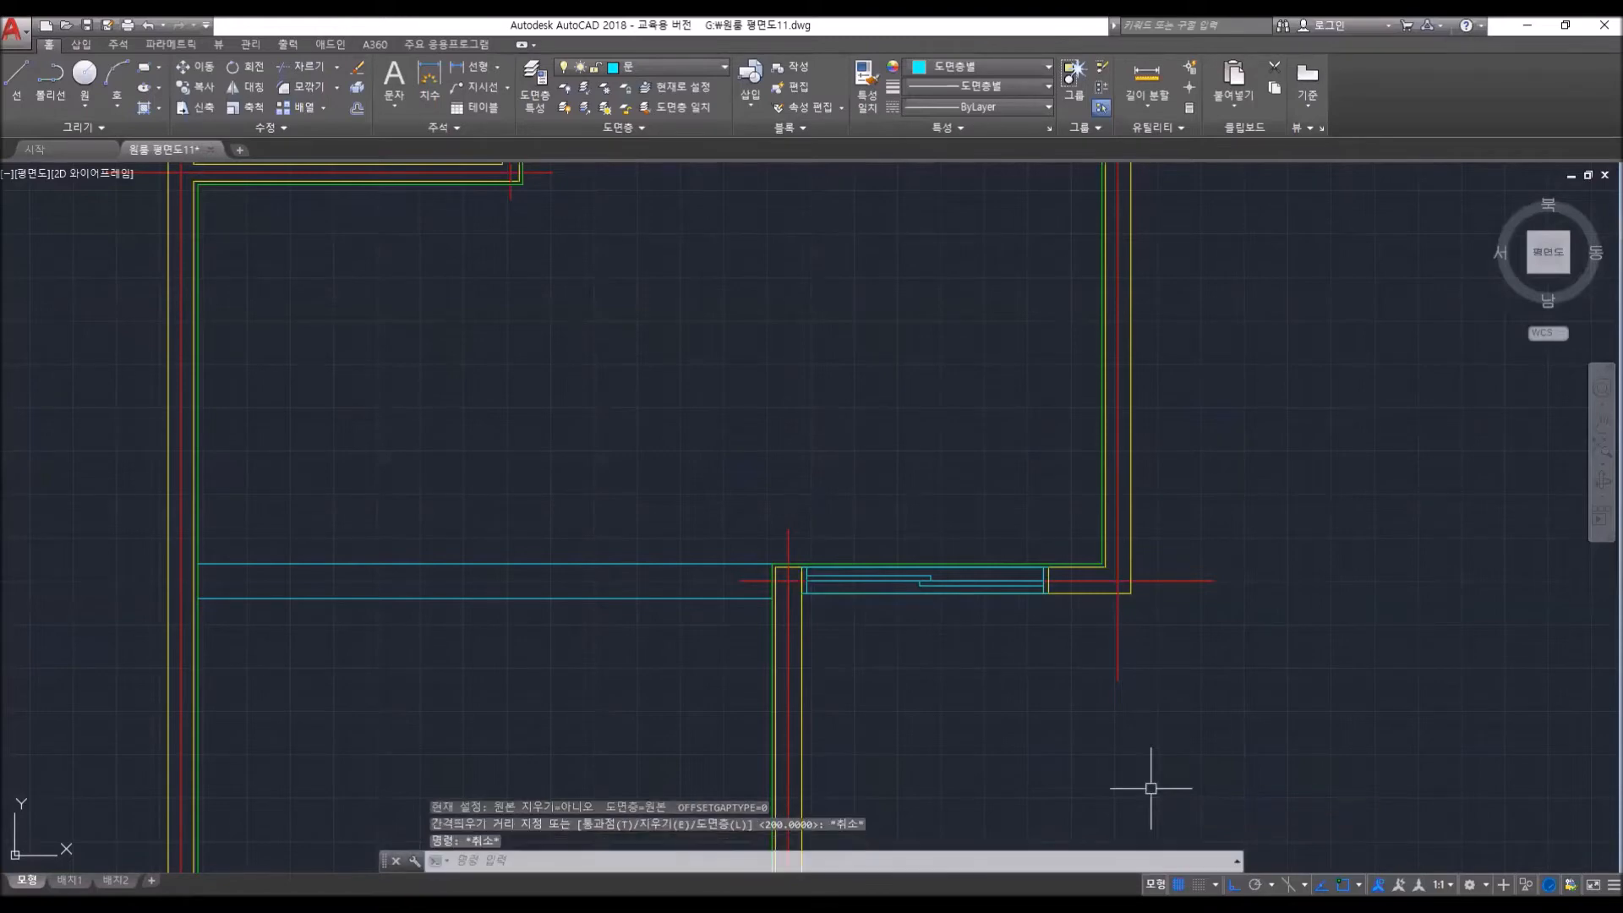
- Draw a vertical line joining the right ends of the two horizontal lines across the main room
{"action": "scroll", "coordinate": [799, 576], "scroll_direction": "up", "scroll_amount": 4}
{"action": "type", "text": "l"}
{"action": "key", "text": "Return"}
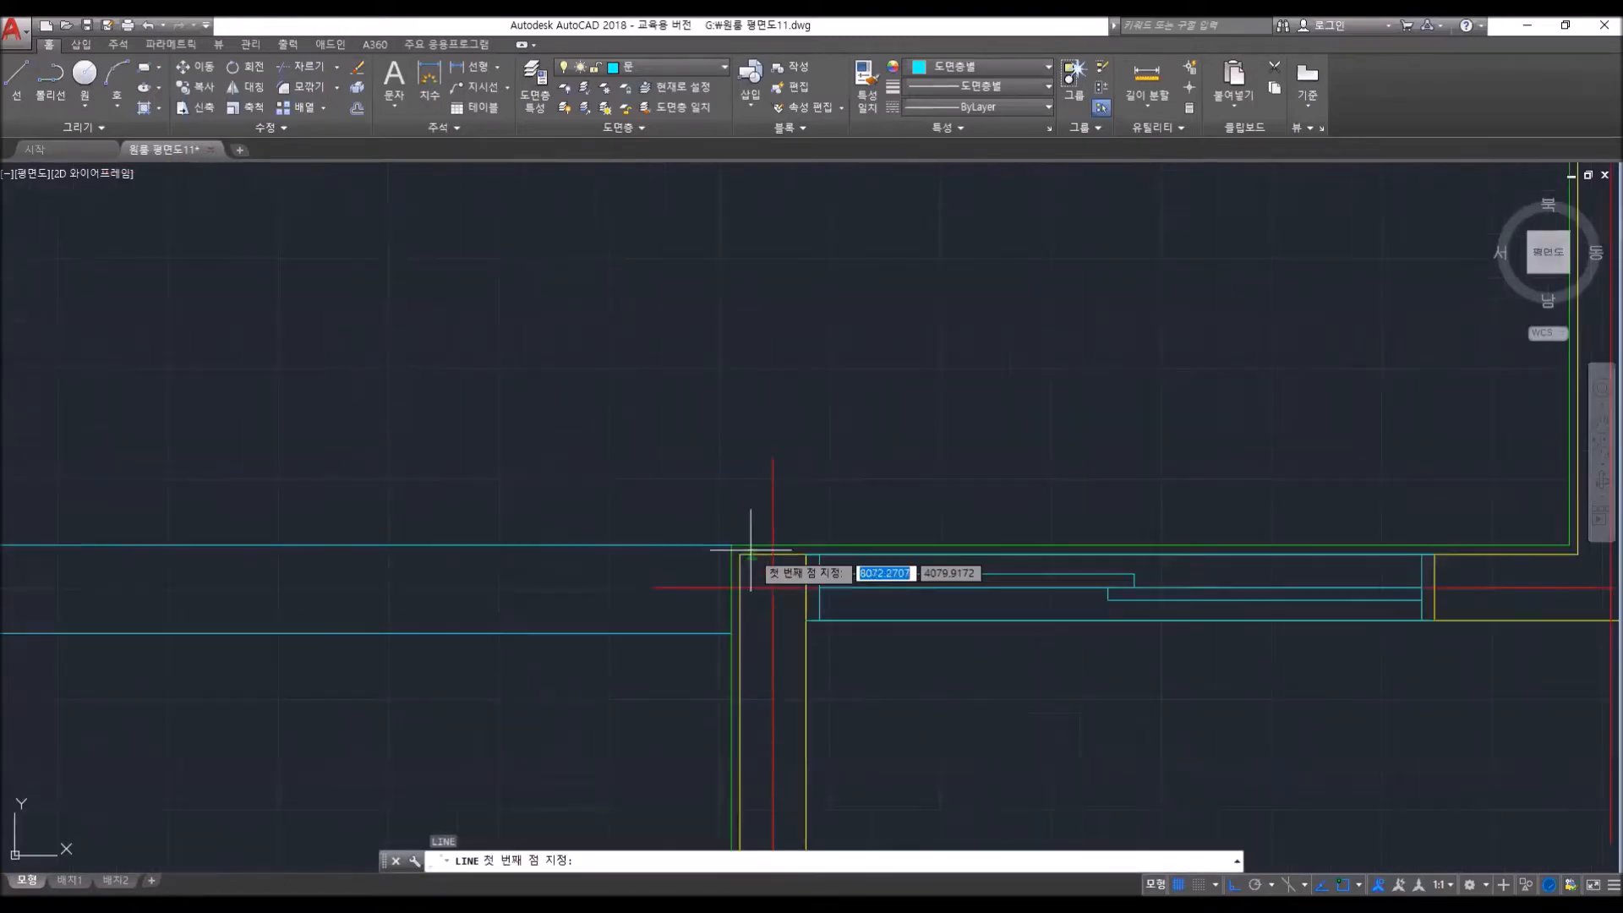
{"action": "left_click", "coordinate": [732, 547]}
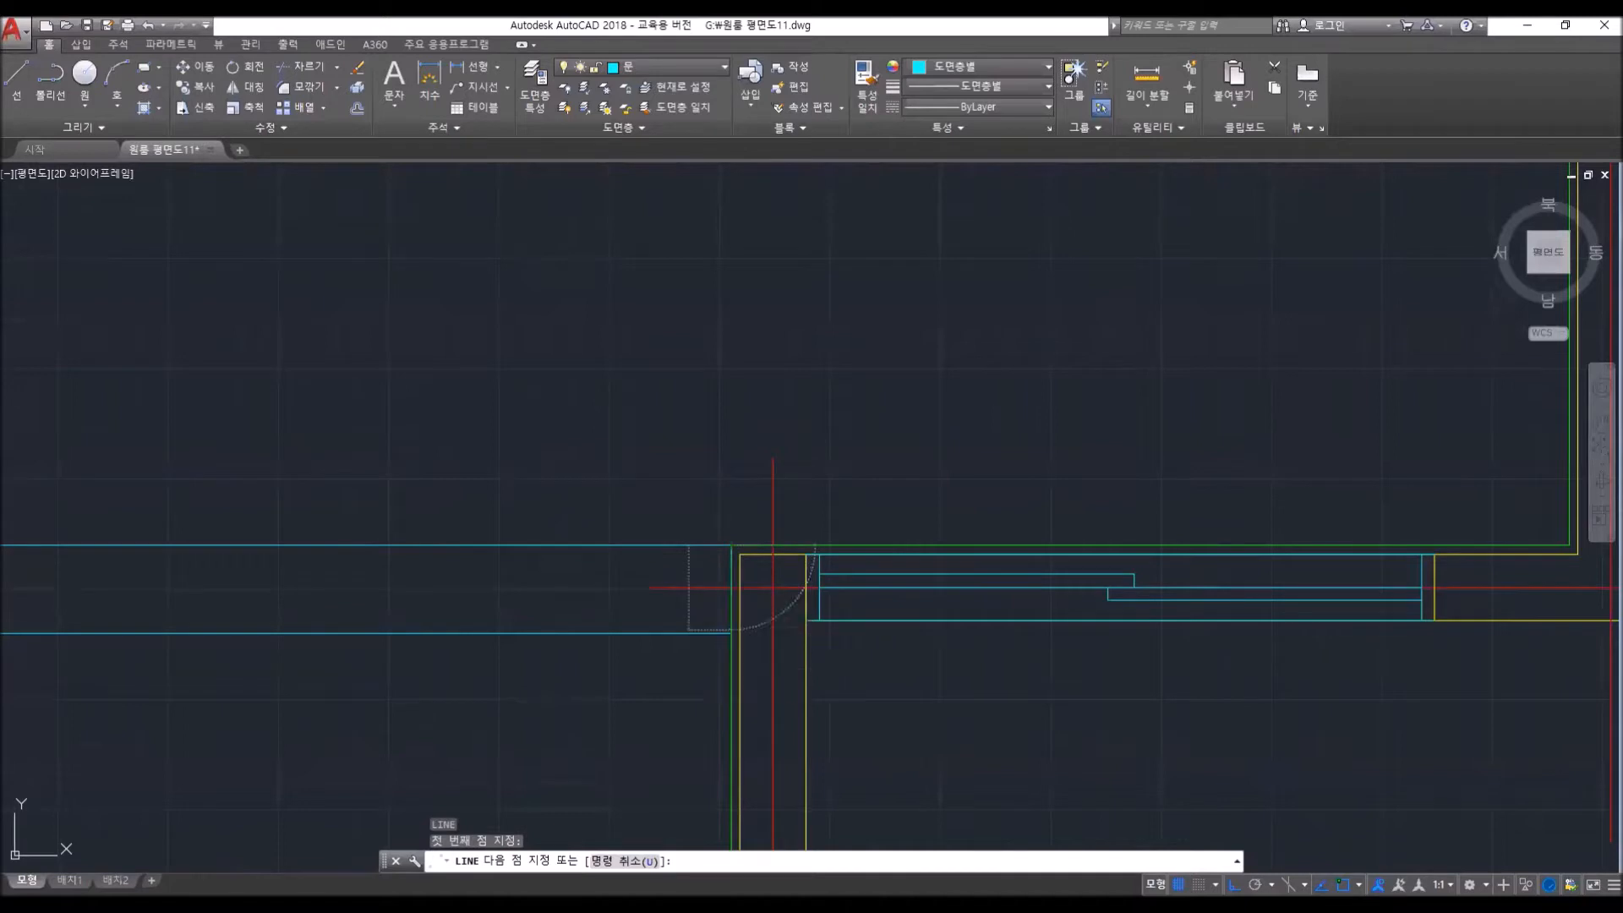
{"action": "left_click", "coordinate": [726, 630]}
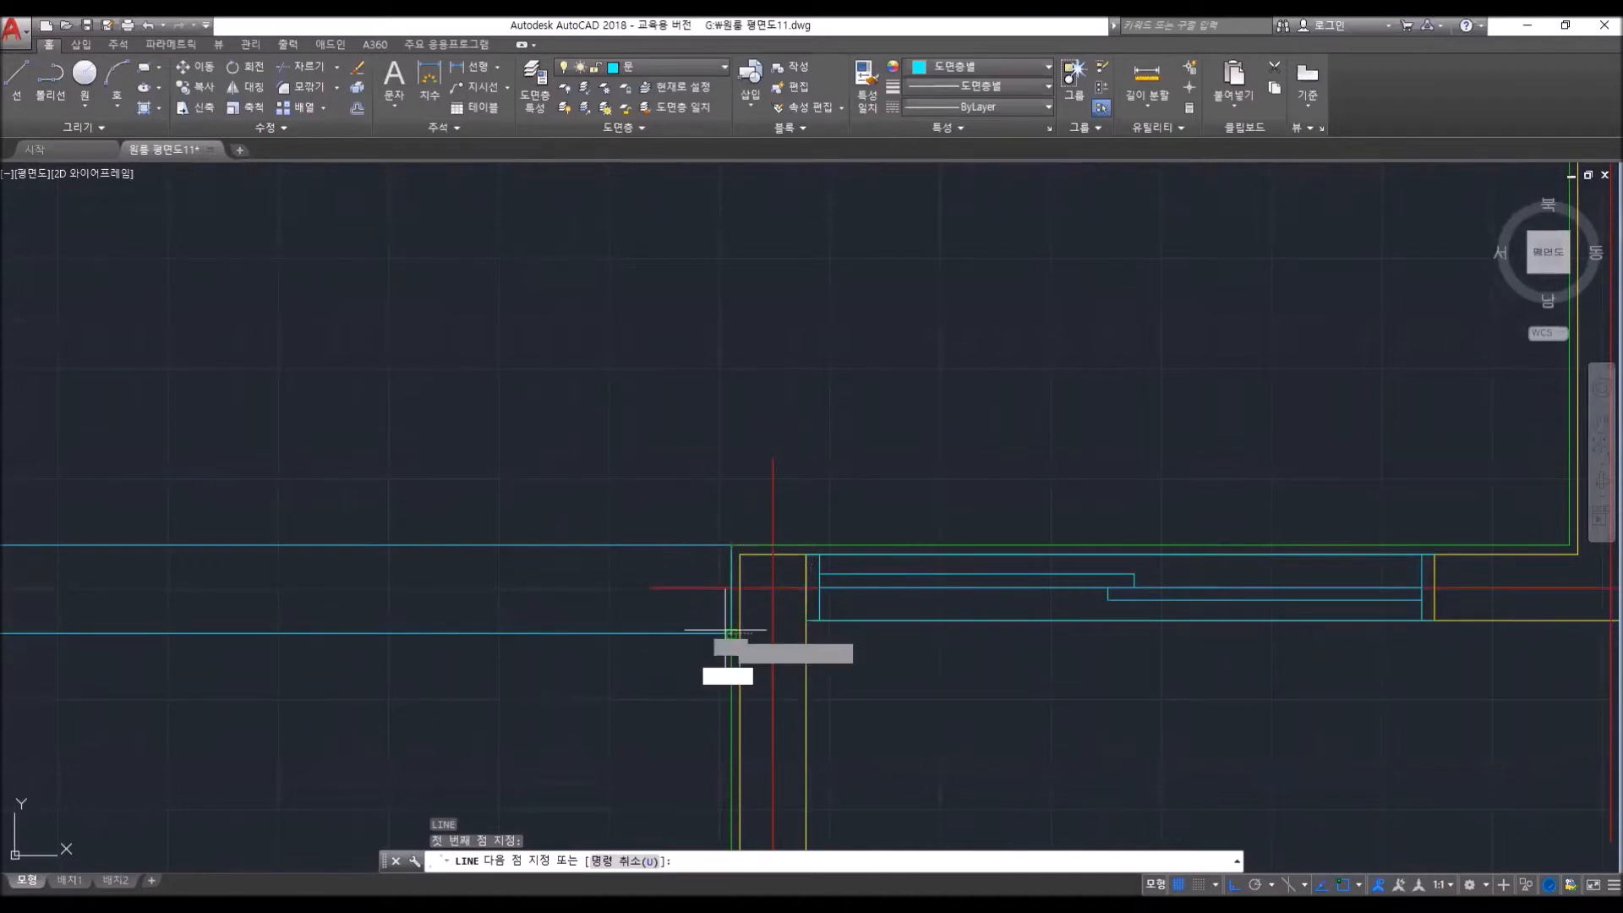
{"action": "key", "text": "Return"}
- Offset the vertical end line 400 to the left three times in succession to divide the strip between the horizontal lines
{"action": "type", "text": "o"}
{"action": "key", "text": "Return"}
{"action": "type", "text": "400"}
{"action": "key", "text": "Return"}
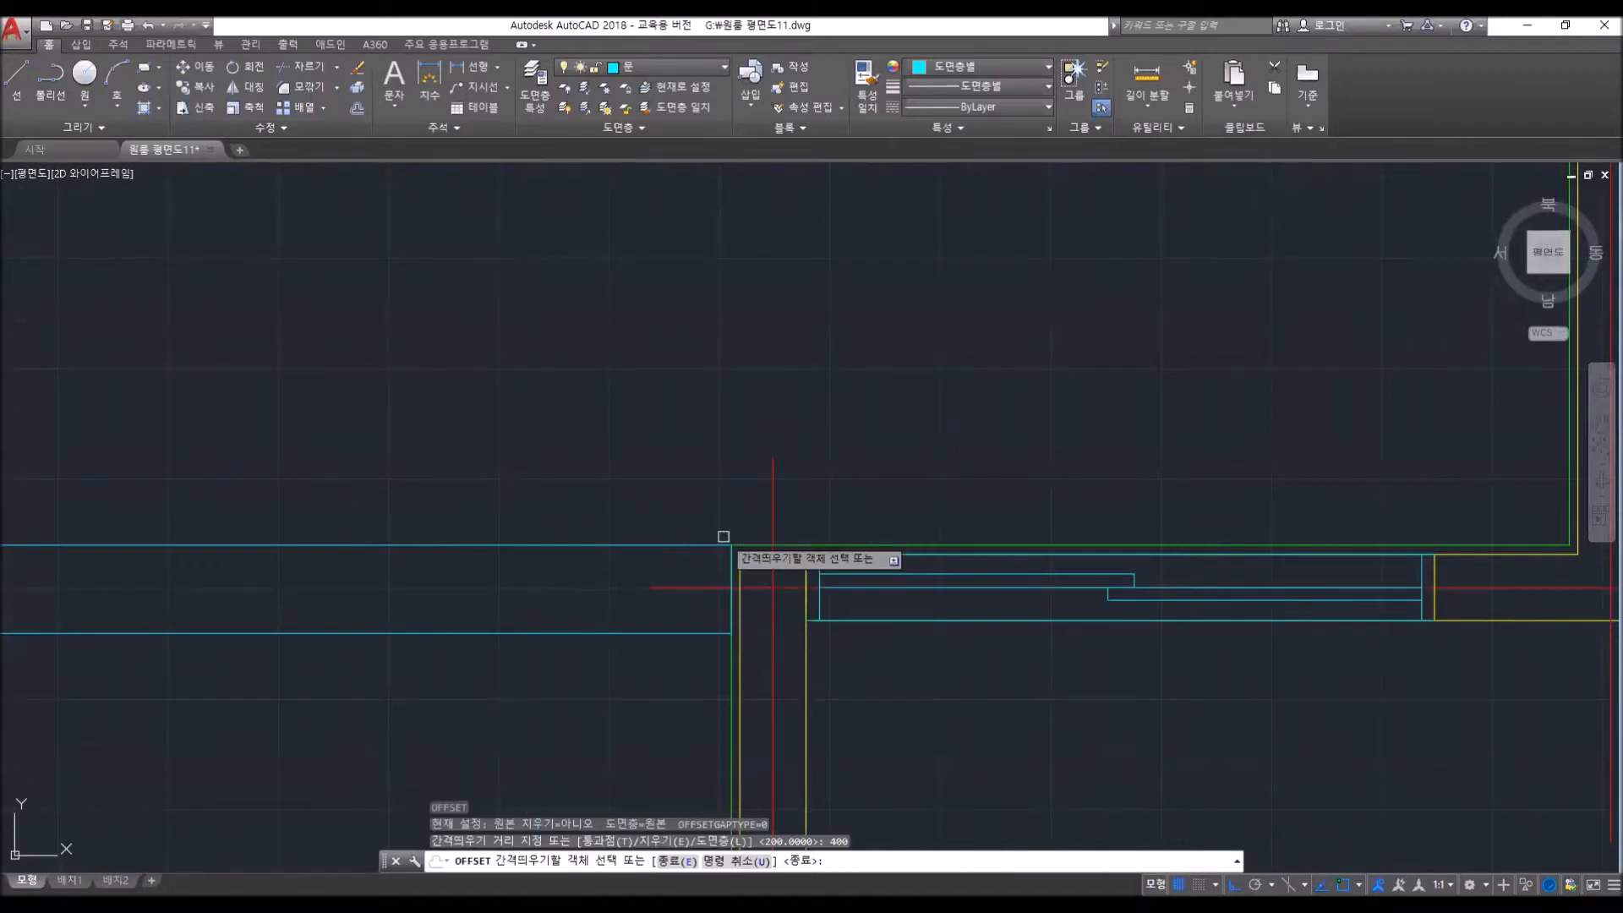
{"action": "left_click", "coordinate": [731, 583]}
{"action": "left_click", "coordinate": [641, 565]}
{"action": "left_click", "coordinate": [556, 583]}
{"action": "left_click", "coordinate": [471, 602]}
{"action": "scroll", "coordinate": [419, 625], "scroll_direction": "down", "scroll_amount": 2}
{"action": "middle_click_drag", "start_coordinate": [399, 686], "coordinate": [728, 745]}
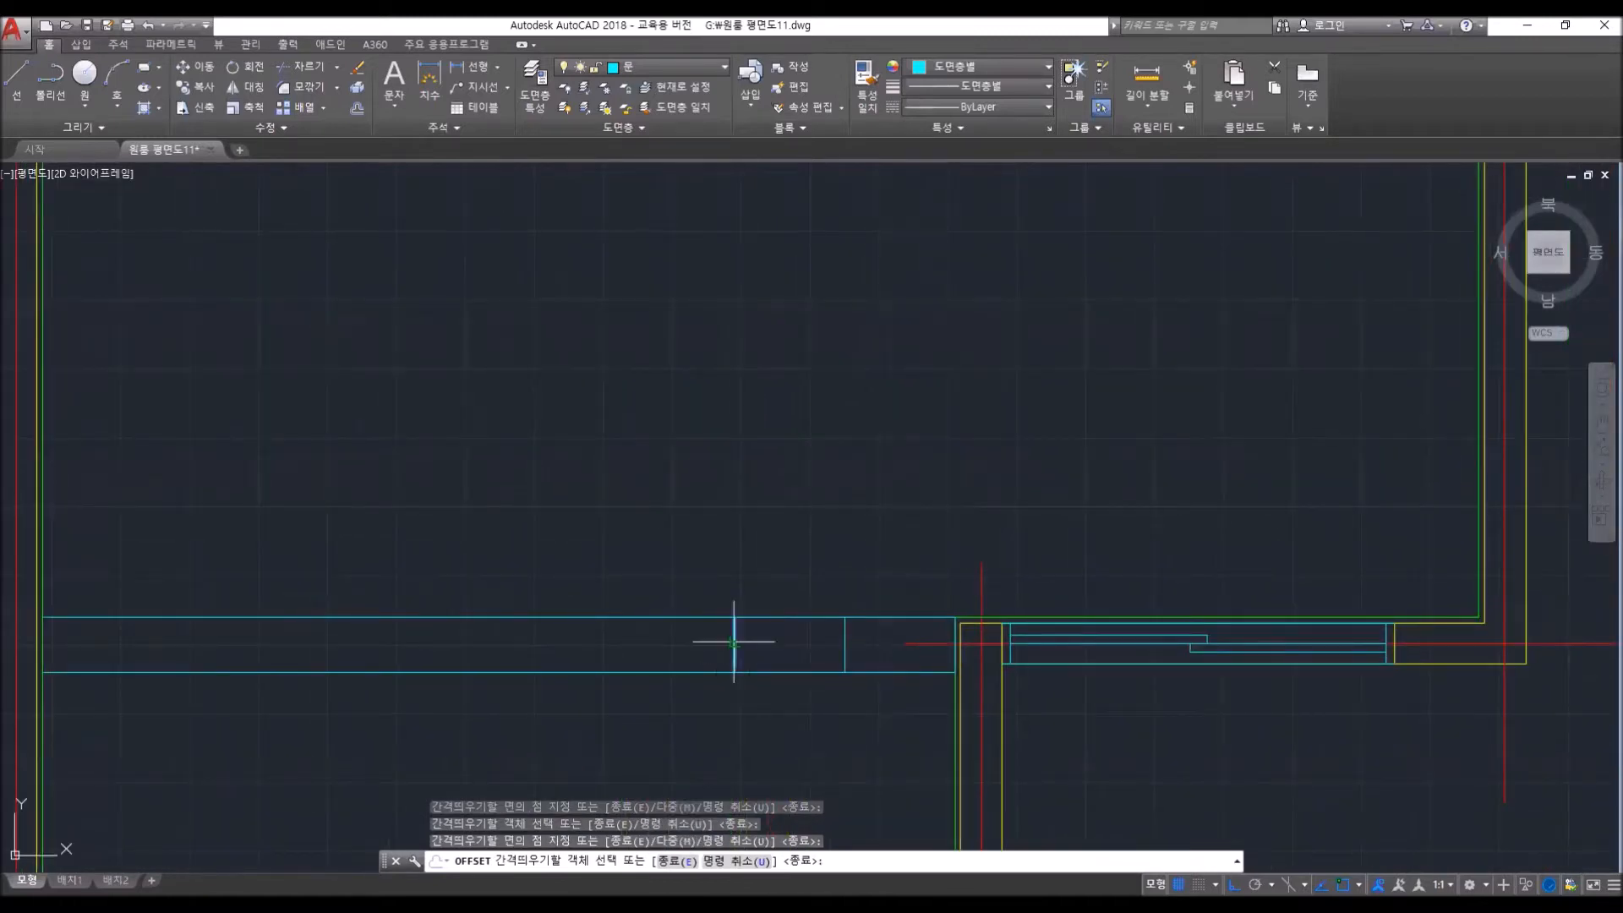
{"action": "scroll", "coordinate": [651, 664], "scroll_direction": "down", "scroll_amount": 5}
{"action": "middle_click_drag", "start_coordinate": [652, 763], "coordinate": [690, 636]}
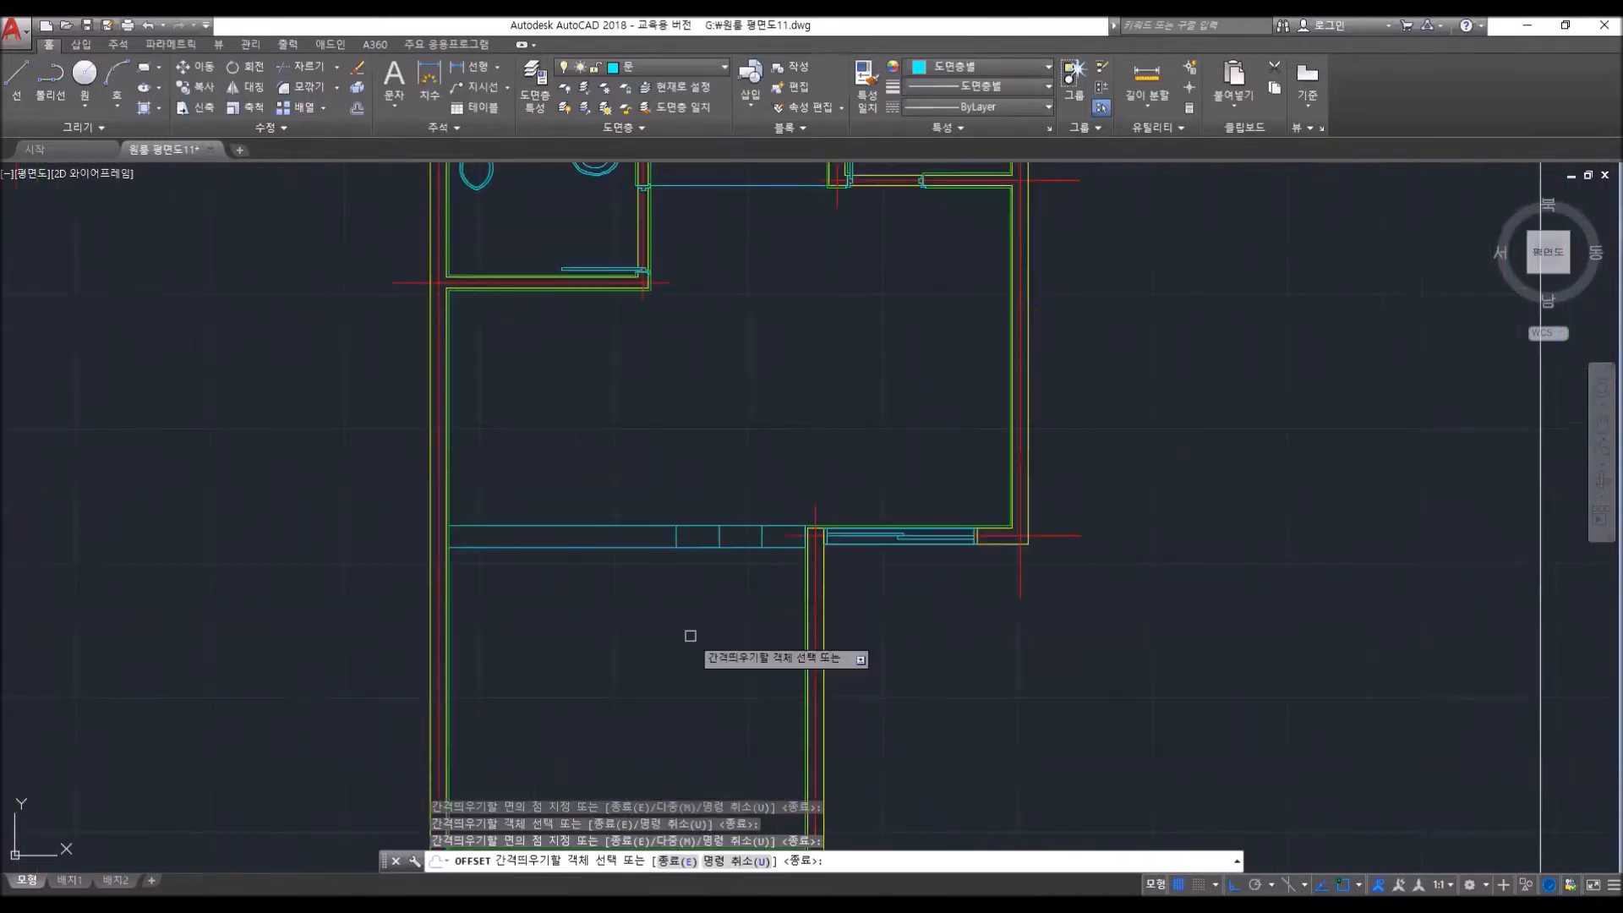
{"action": "key", "text": "Return"}
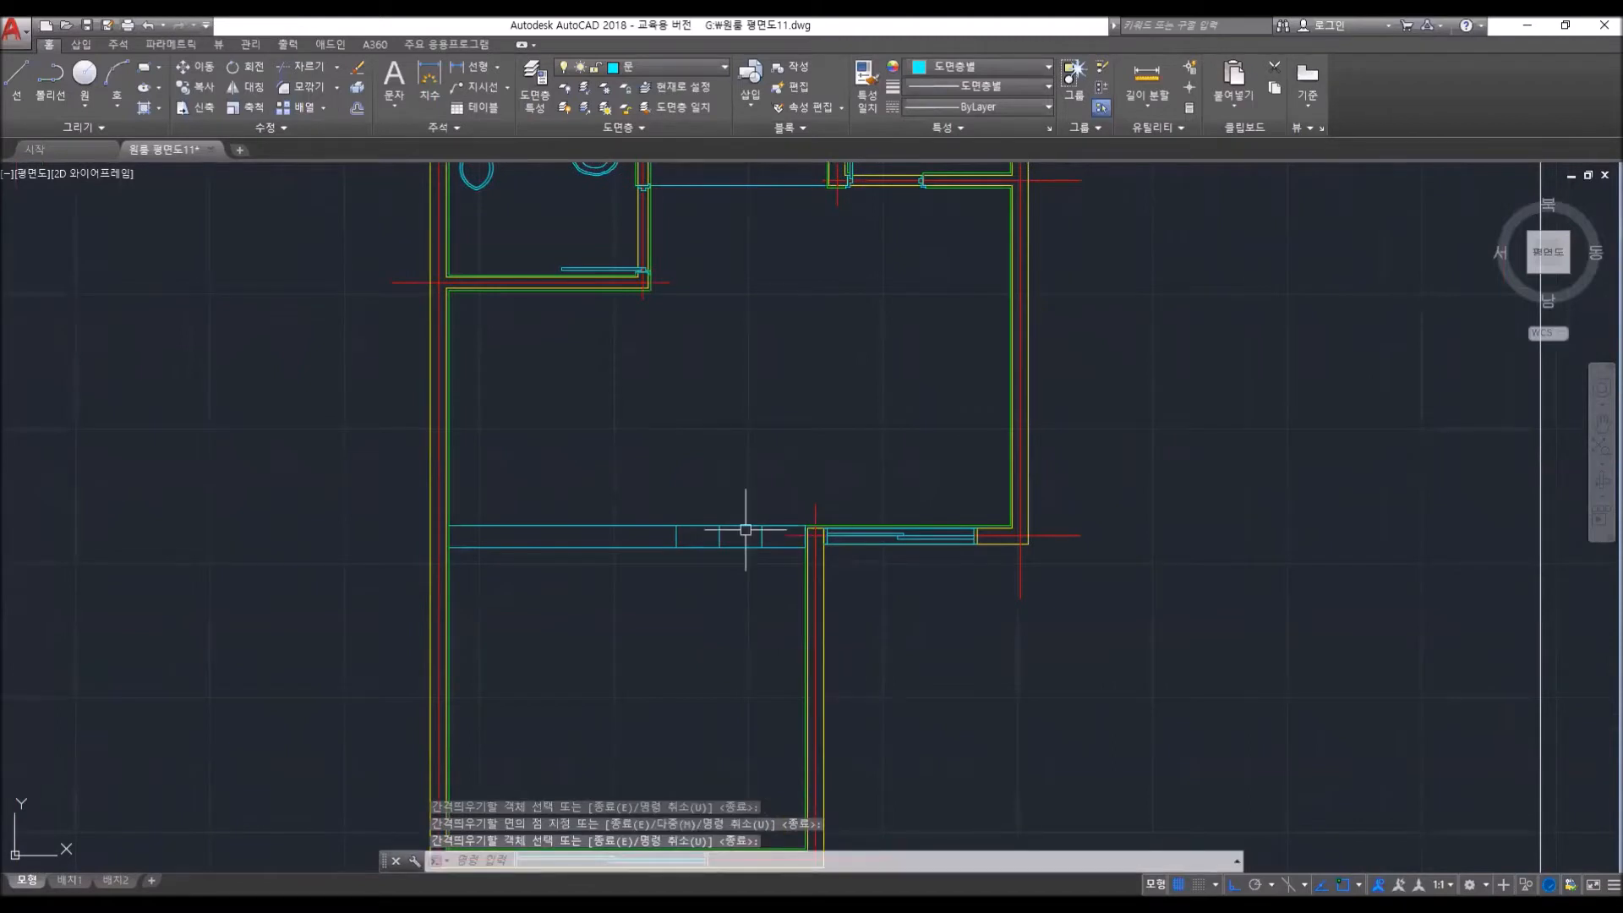
- Draw a 1500 by 2000 rectangle for the bed in the empty space to the right of the sheet frame
{"action": "middle_click_drag", "start_coordinate": [714, 645], "coordinate": [730, 592]}
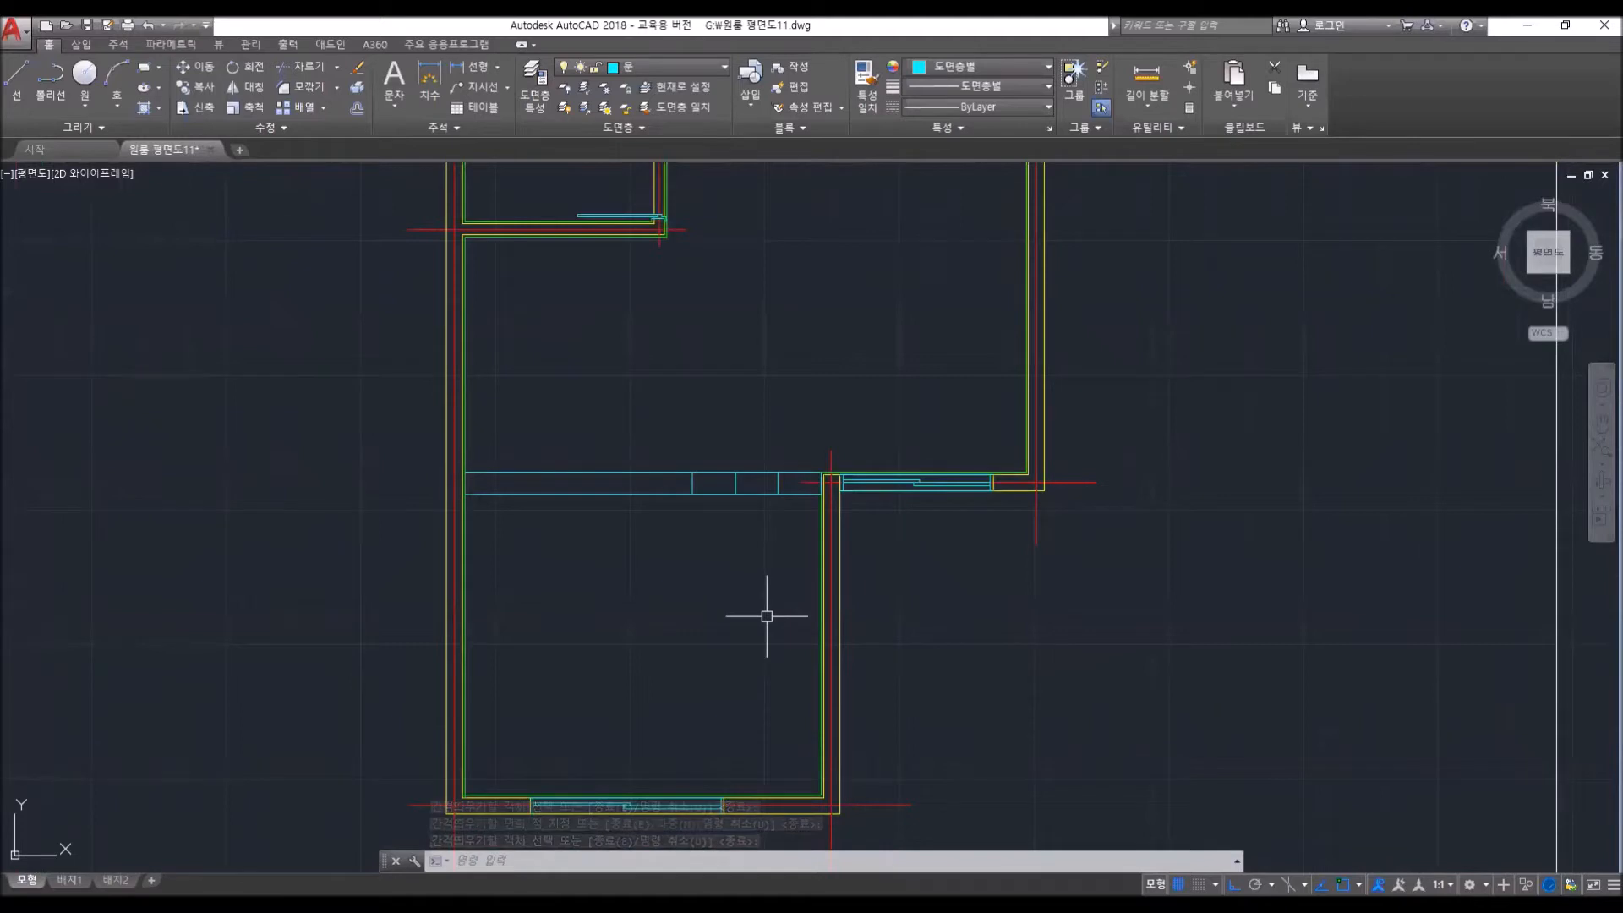
{"action": "scroll", "coordinate": [1116, 662], "scroll_direction": "down", "scroll_amount": 4}
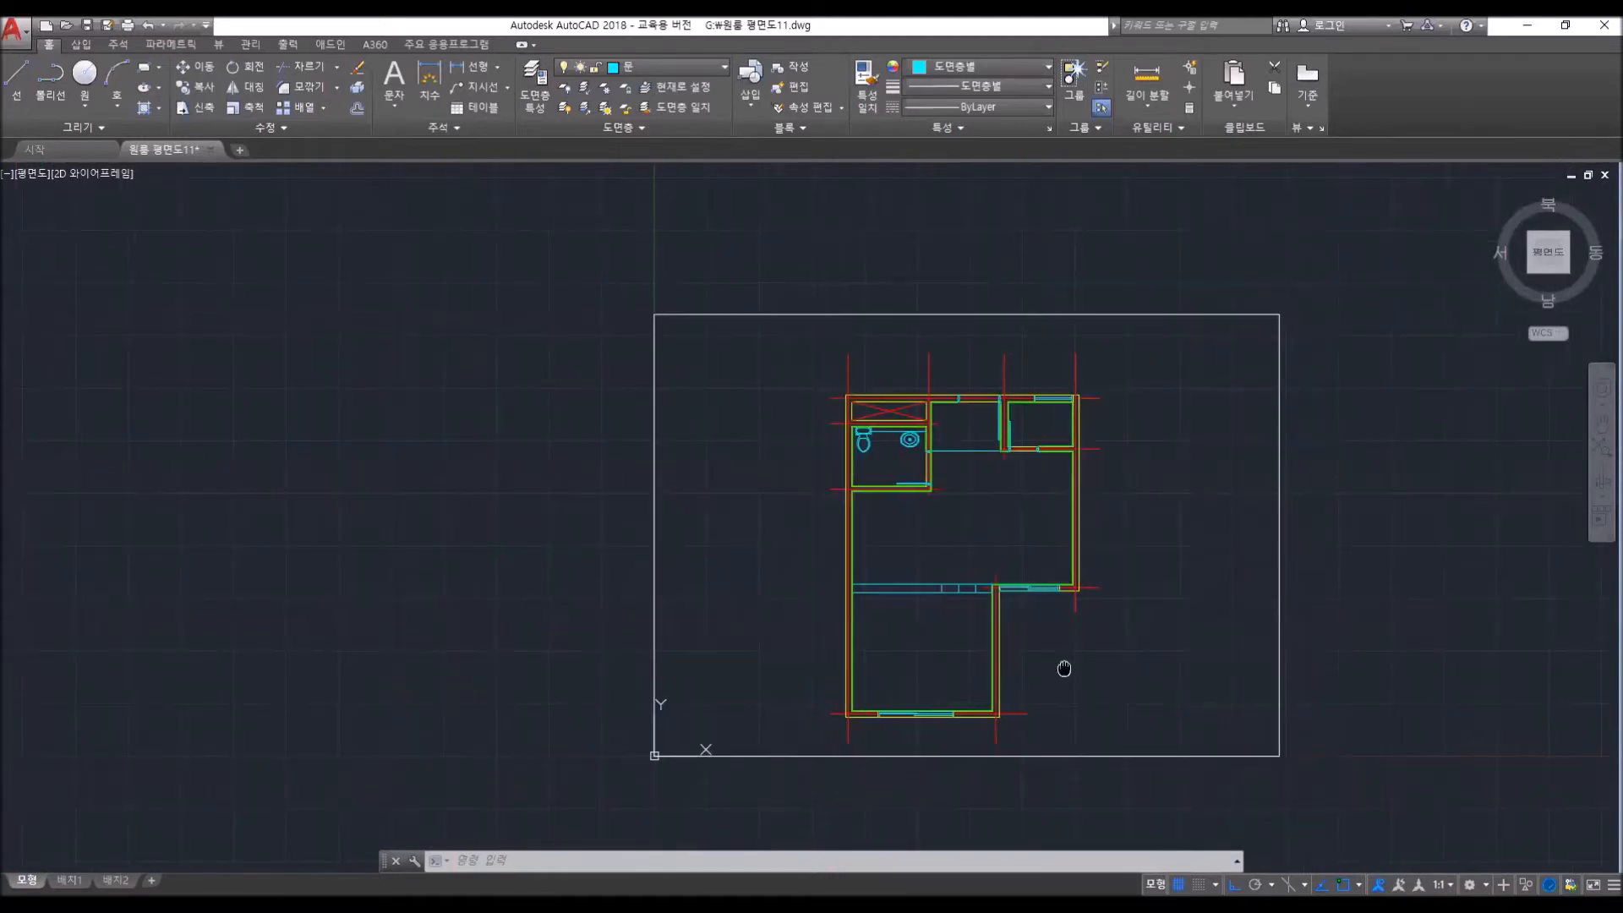
{"action": "middle_click_drag", "start_coordinate": [1062, 667], "coordinate": [788, 629]}
{"action": "type", "text": "rec"}
{"action": "key", "text": "Return"}
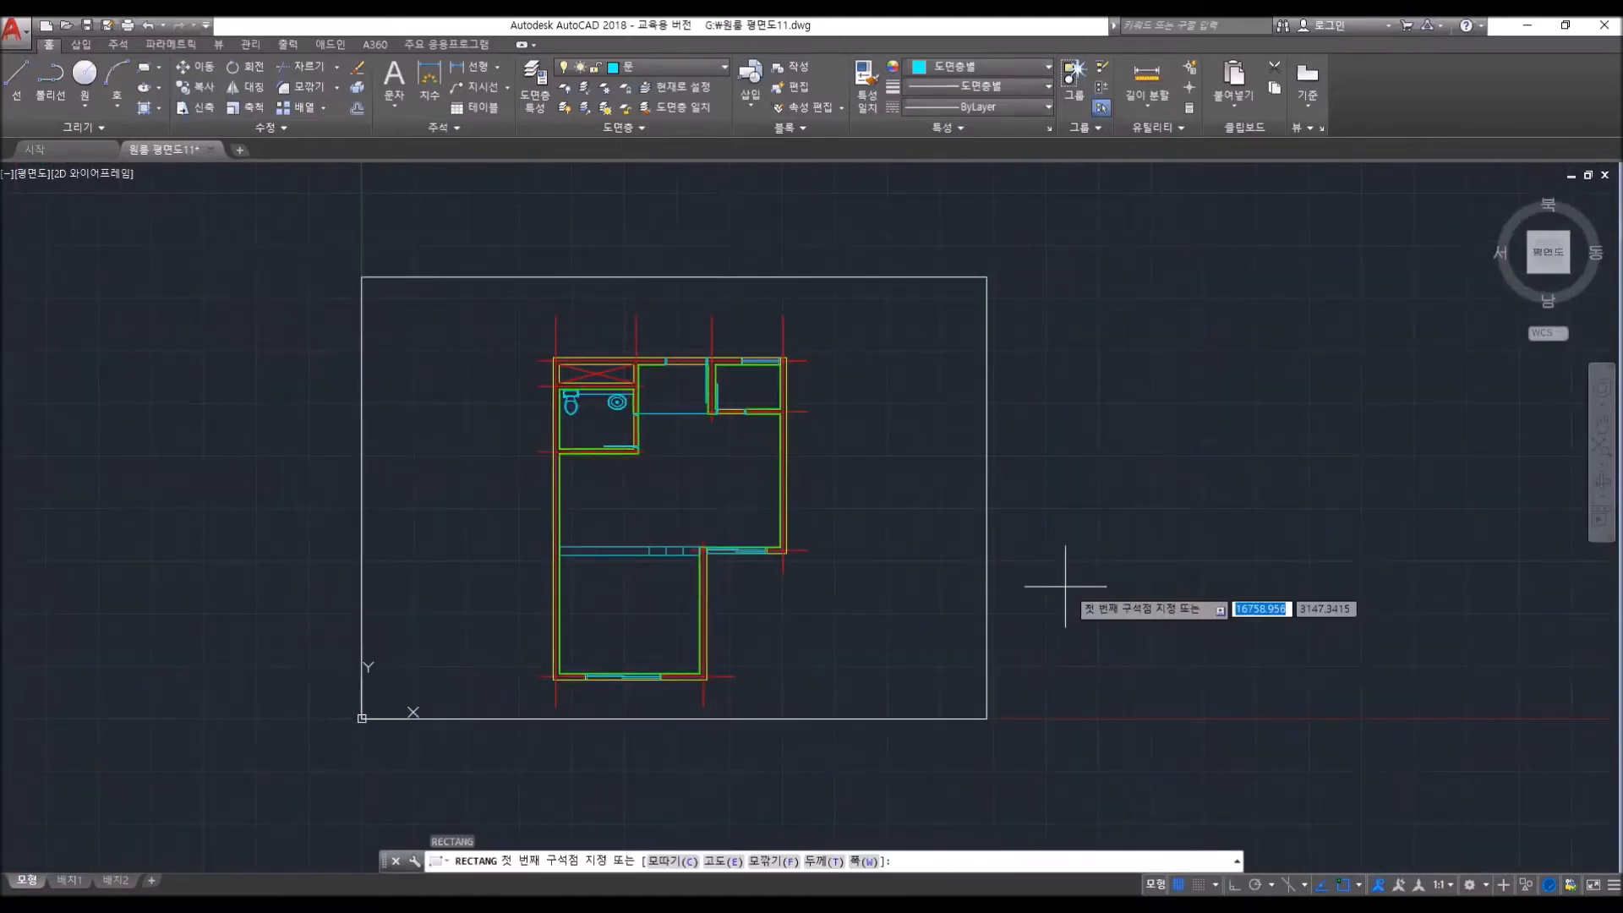
{"action": "left_click", "coordinate": [1053, 587]}
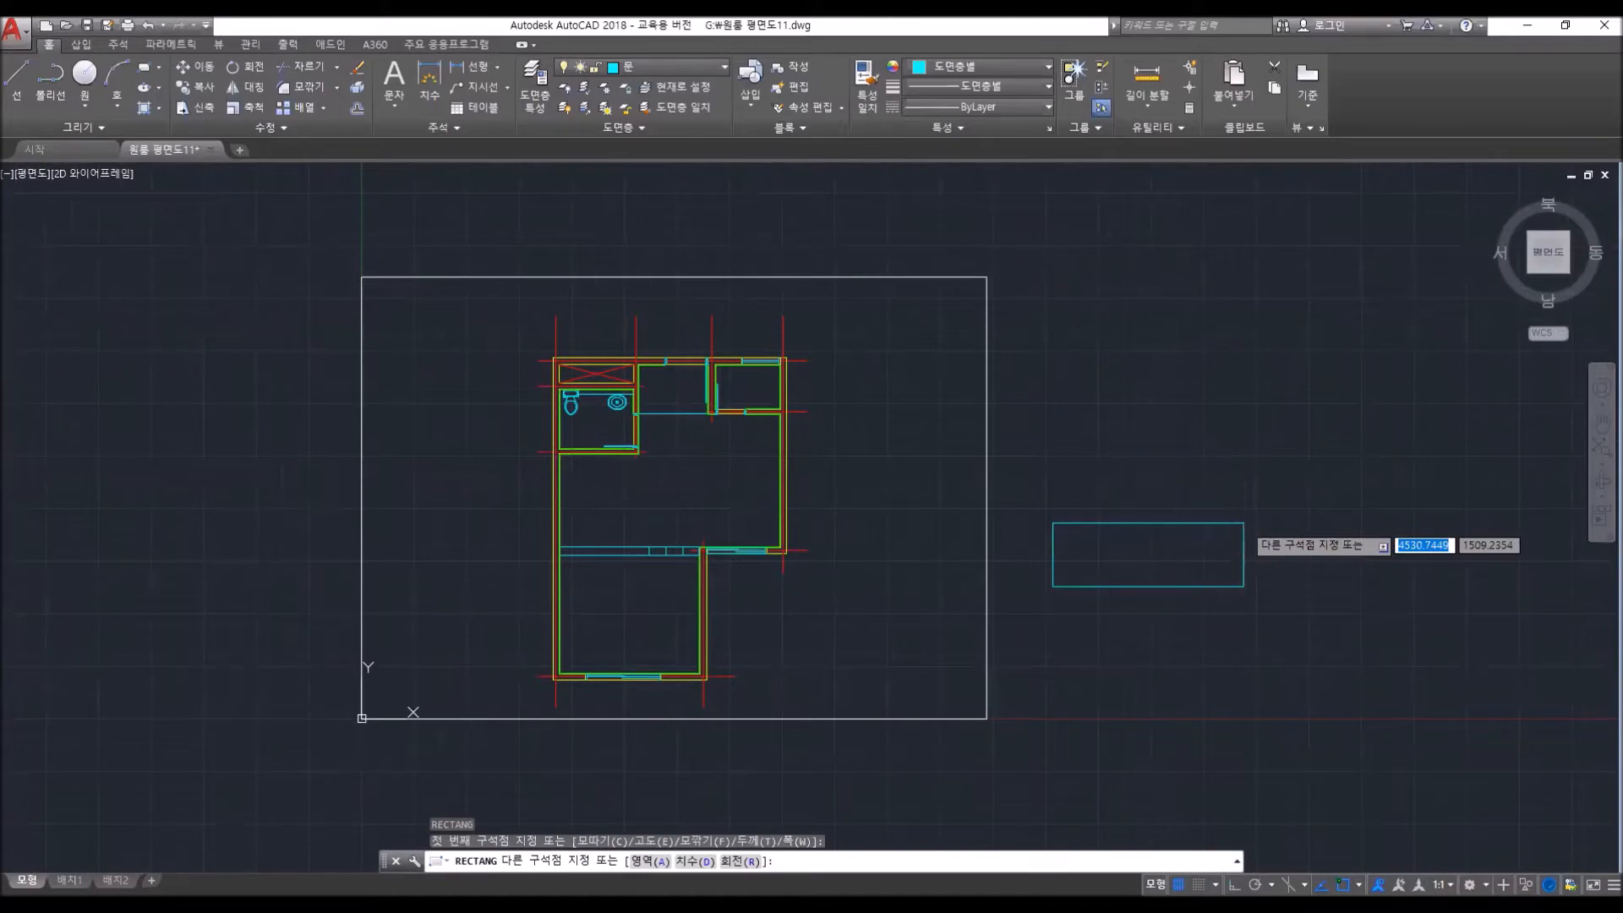
{"action": "type", "text": "@"}
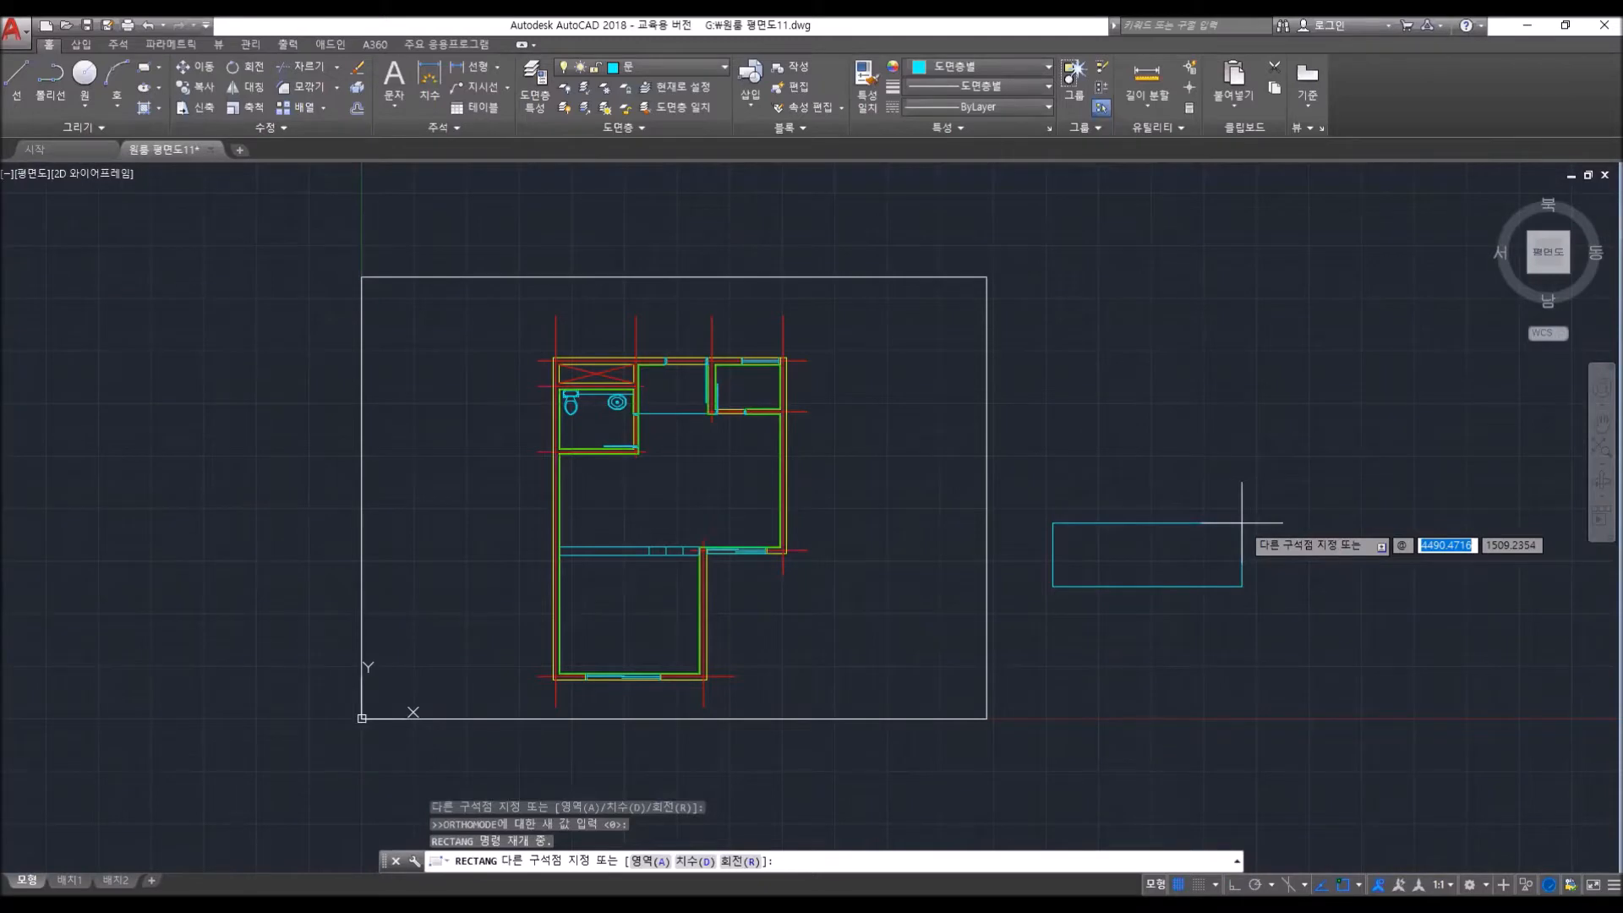
{"action": "type", "text": "1500"}
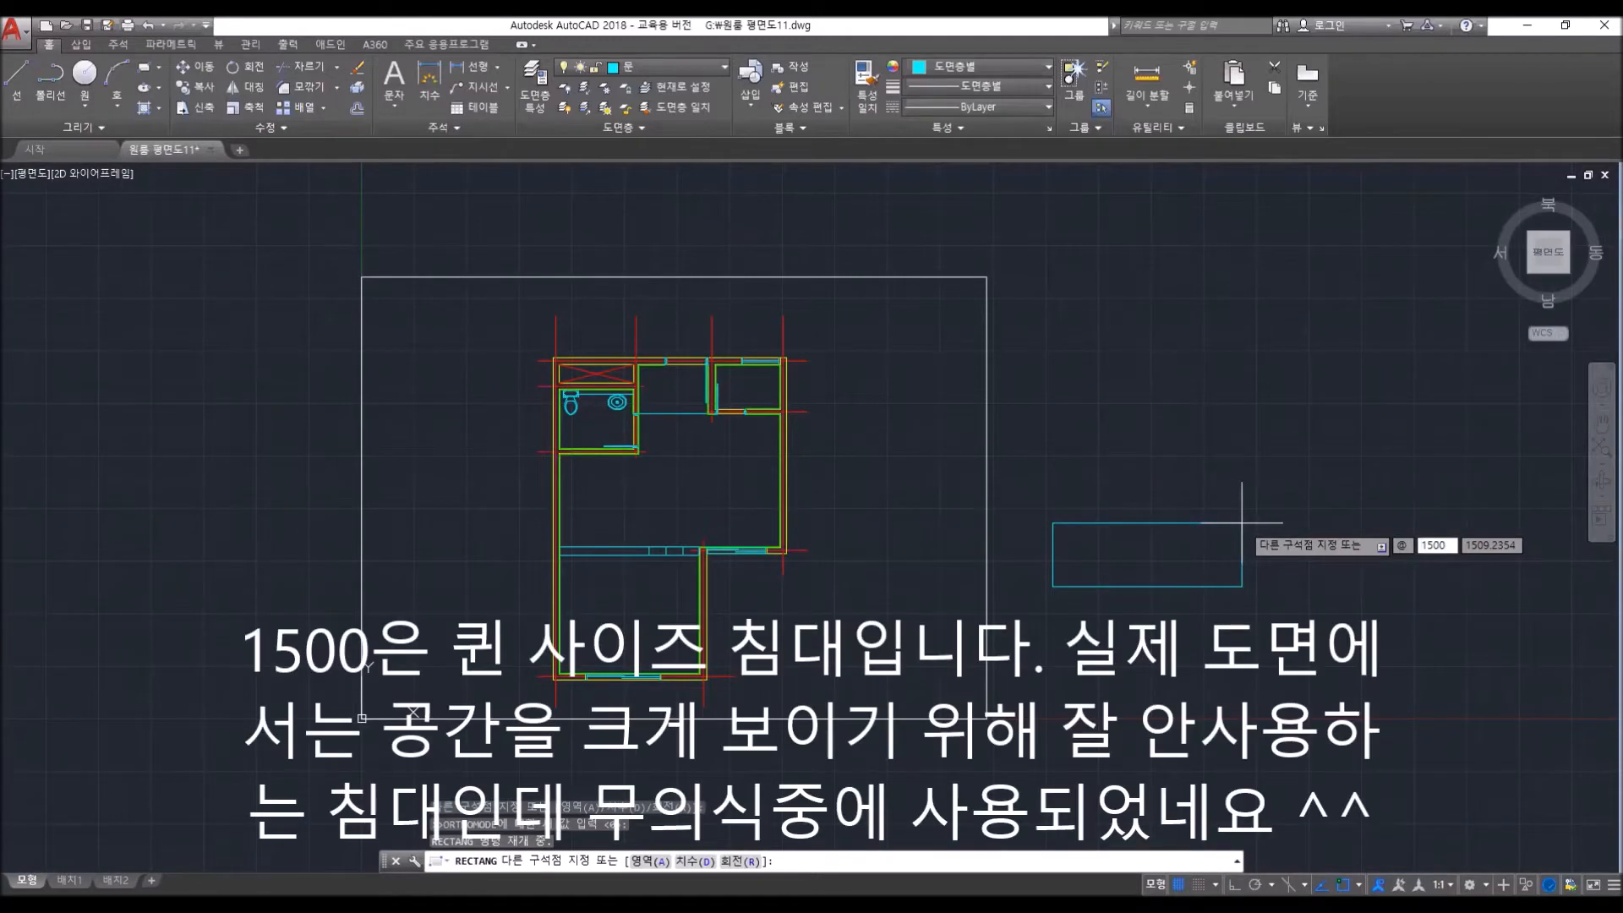
{"action": "key", "text": "Tab"}
{"action": "type", "text": "2000"}
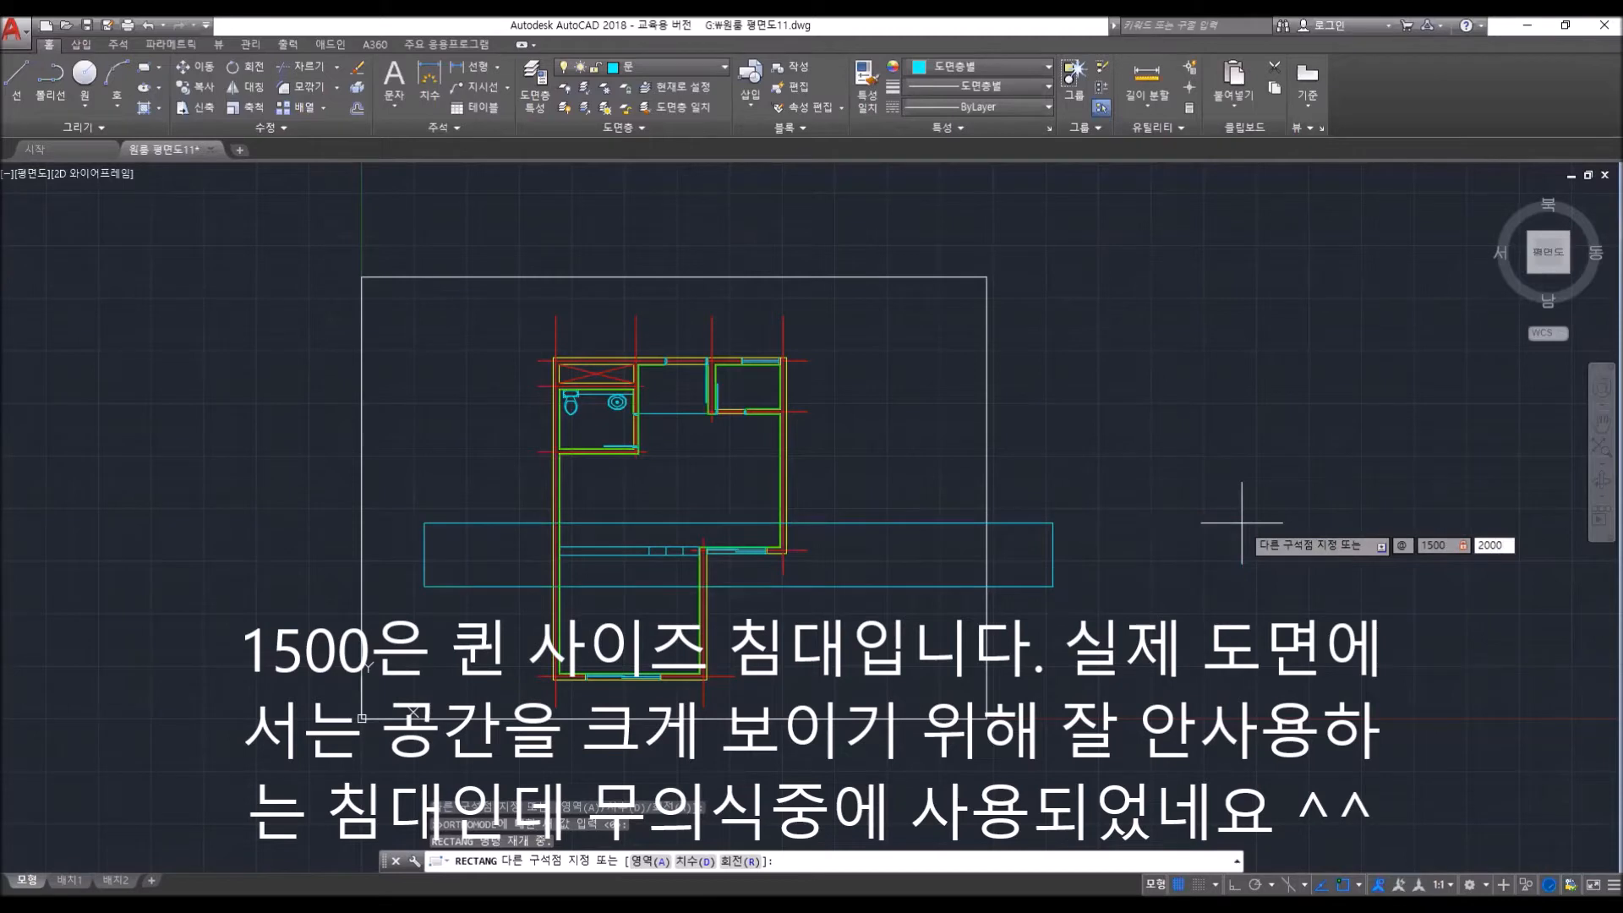
{"action": "key", "text": "Return"}
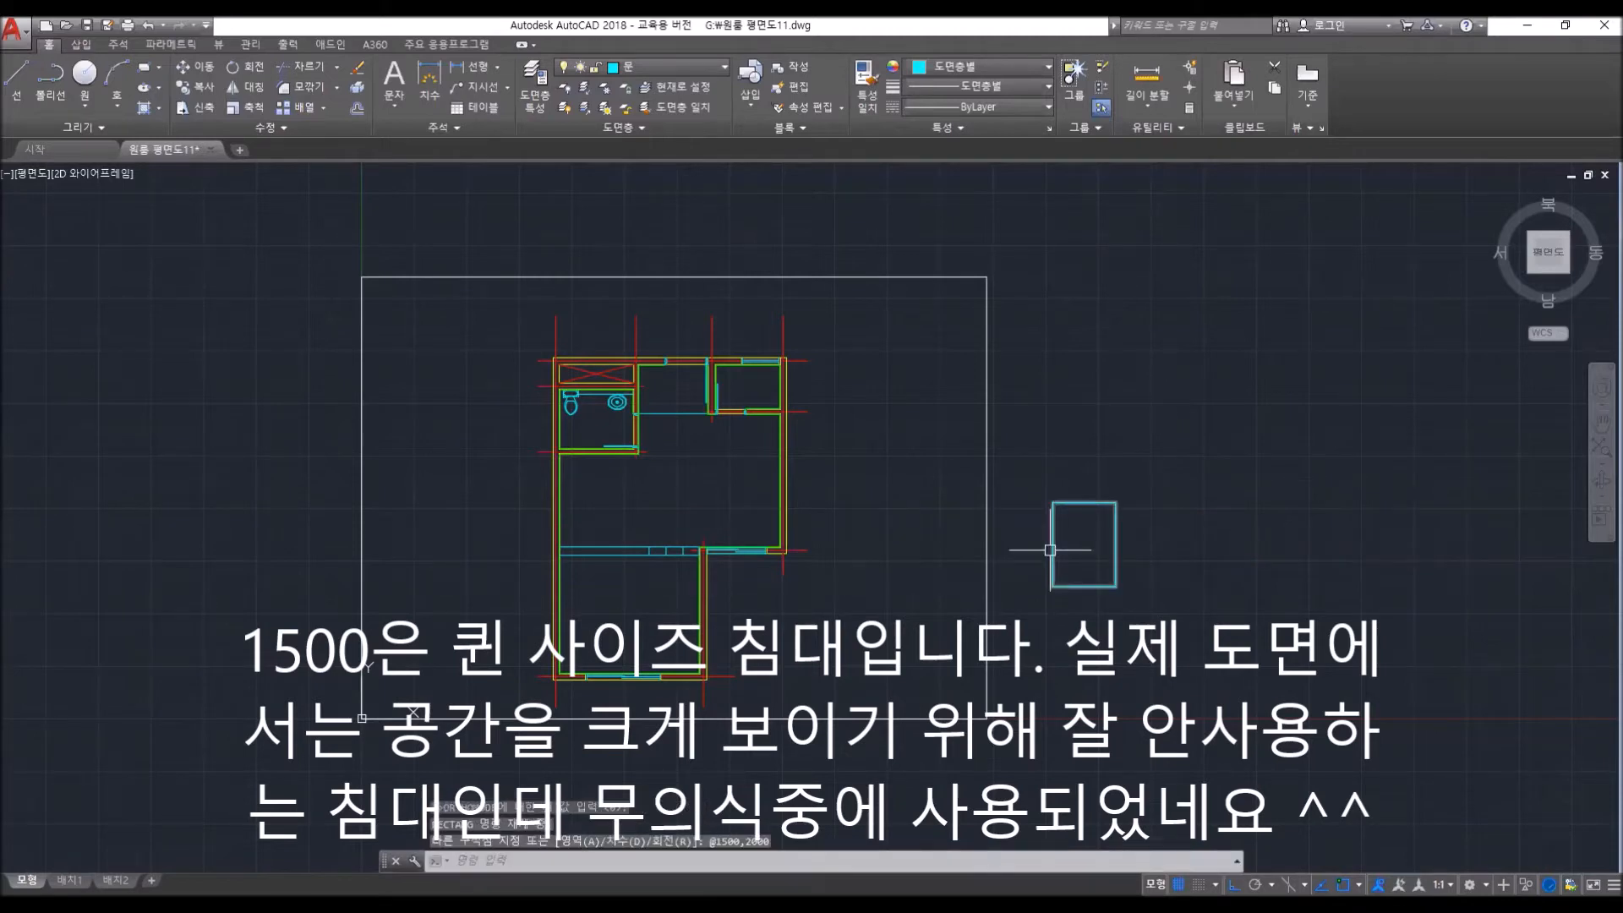
{"action": "key", "text": "Escape"}
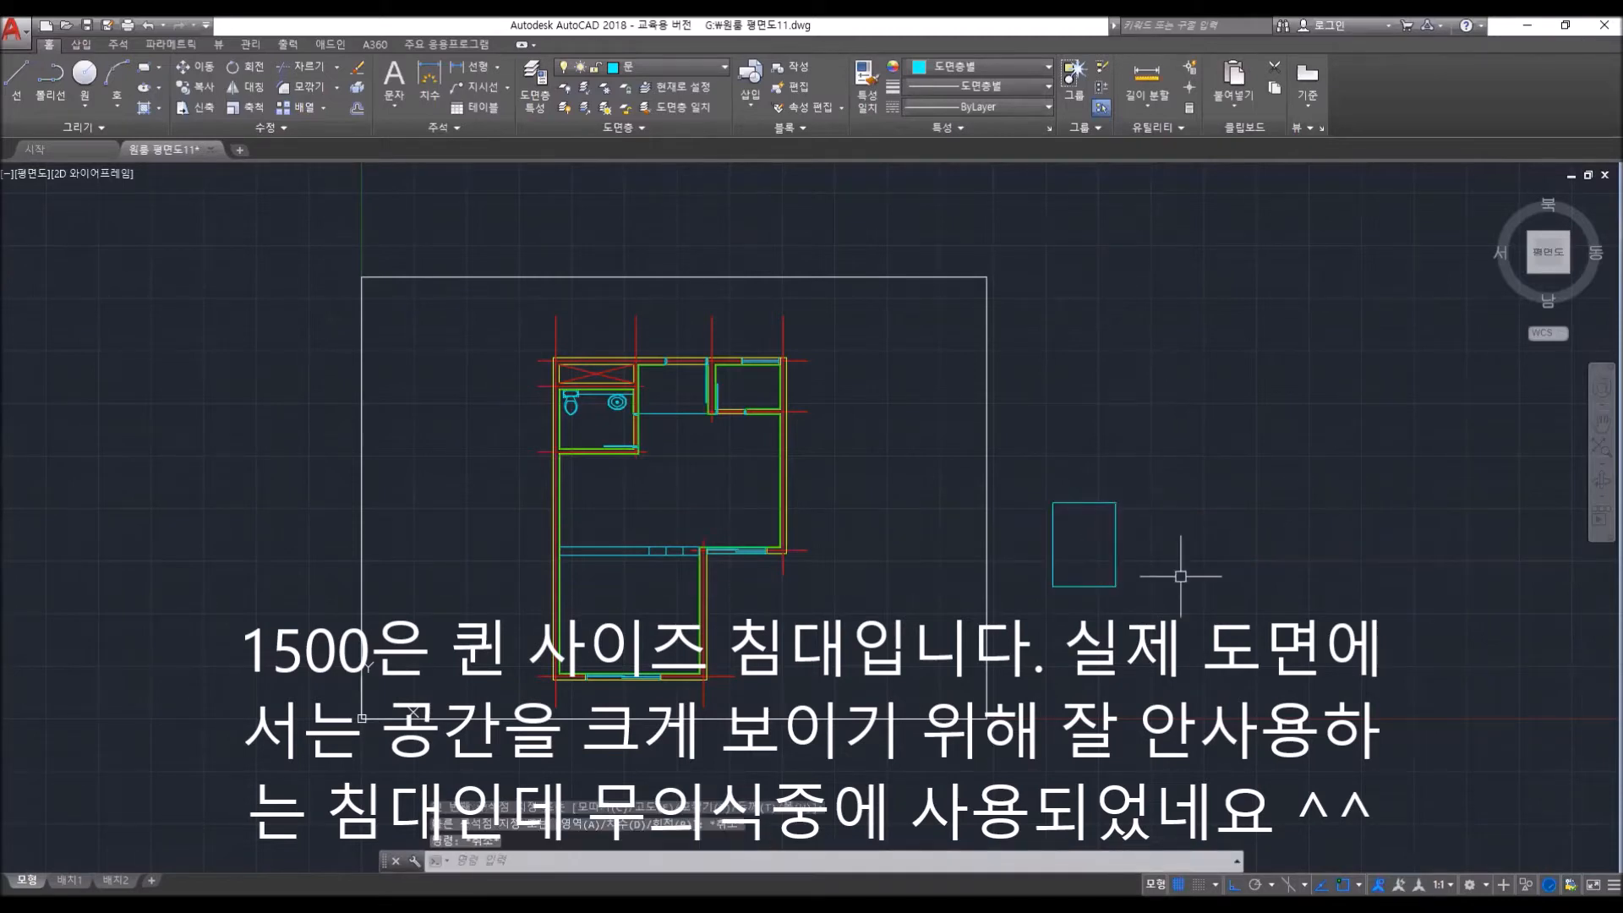
- Rotate the bed rectangle 90° counterclockwise about its lower-right corner
{"action": "type", "text": "ro"}
{"action": "key", "text": "Return"}
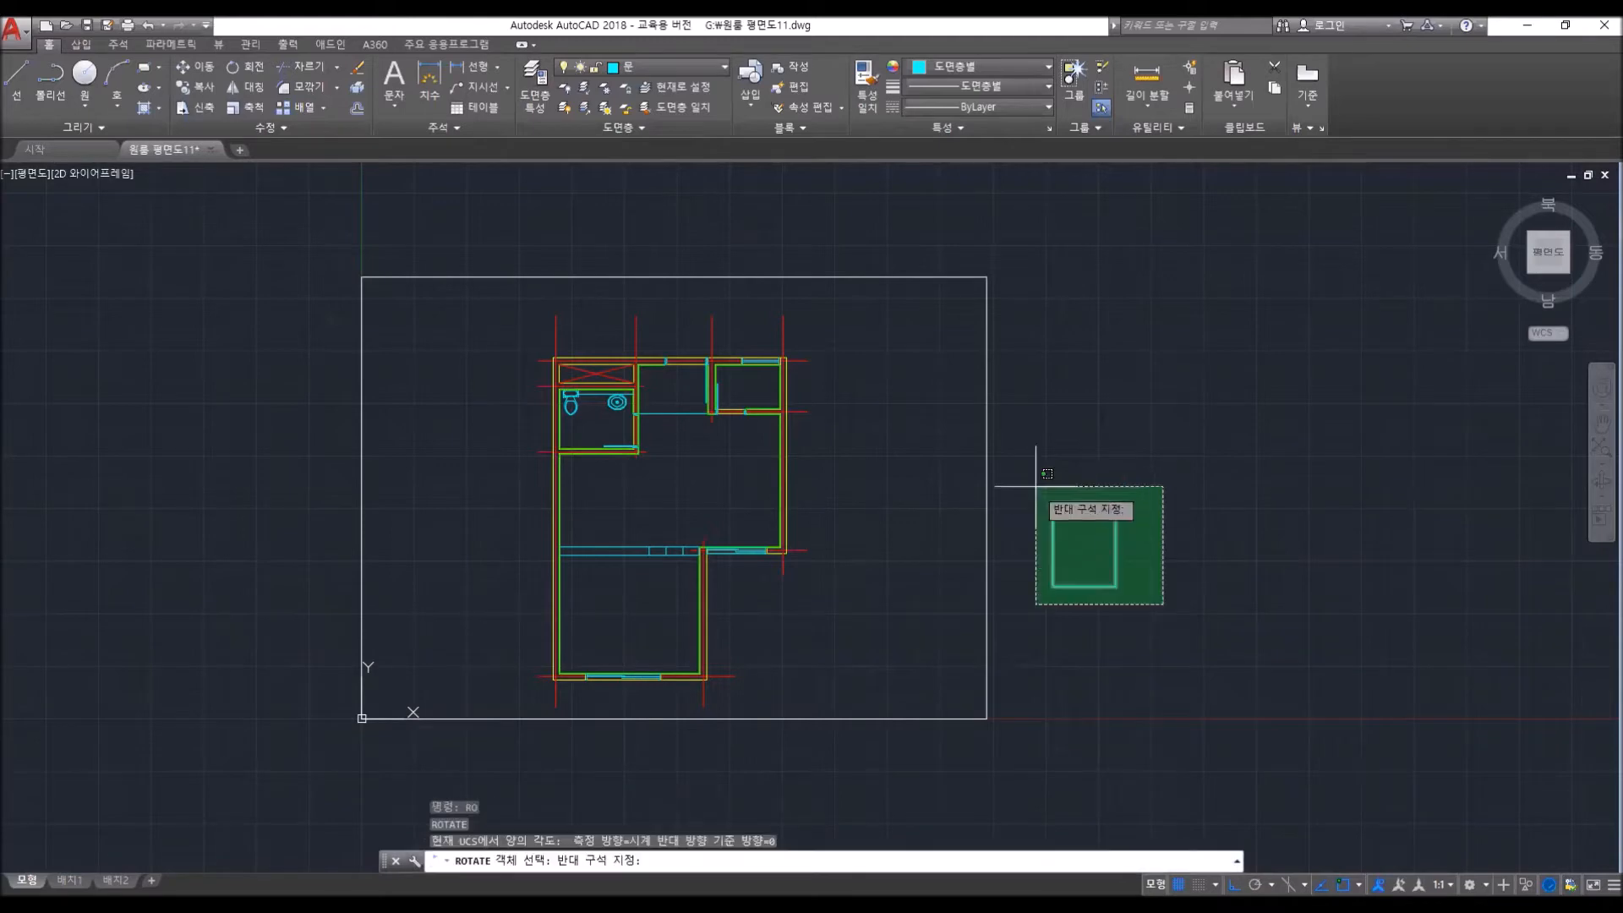
{"action": "key", "text": "space"}
{"action": "left_click", "coordinate": [1116, 586]}
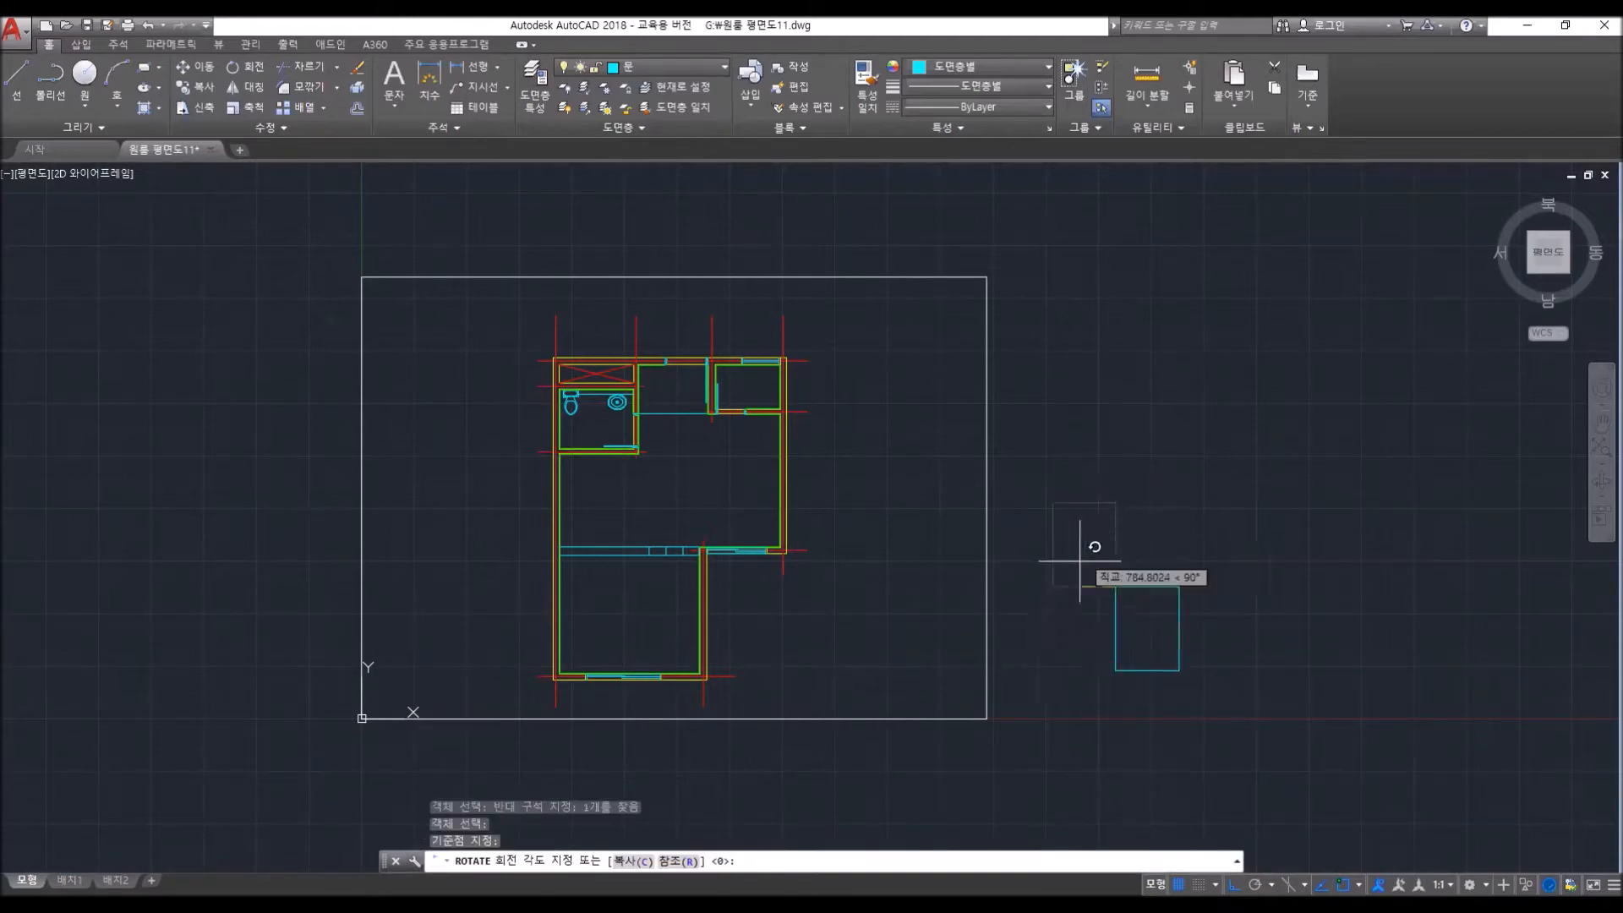
{"action": "left_click", "coordinate": [1111, 550]}
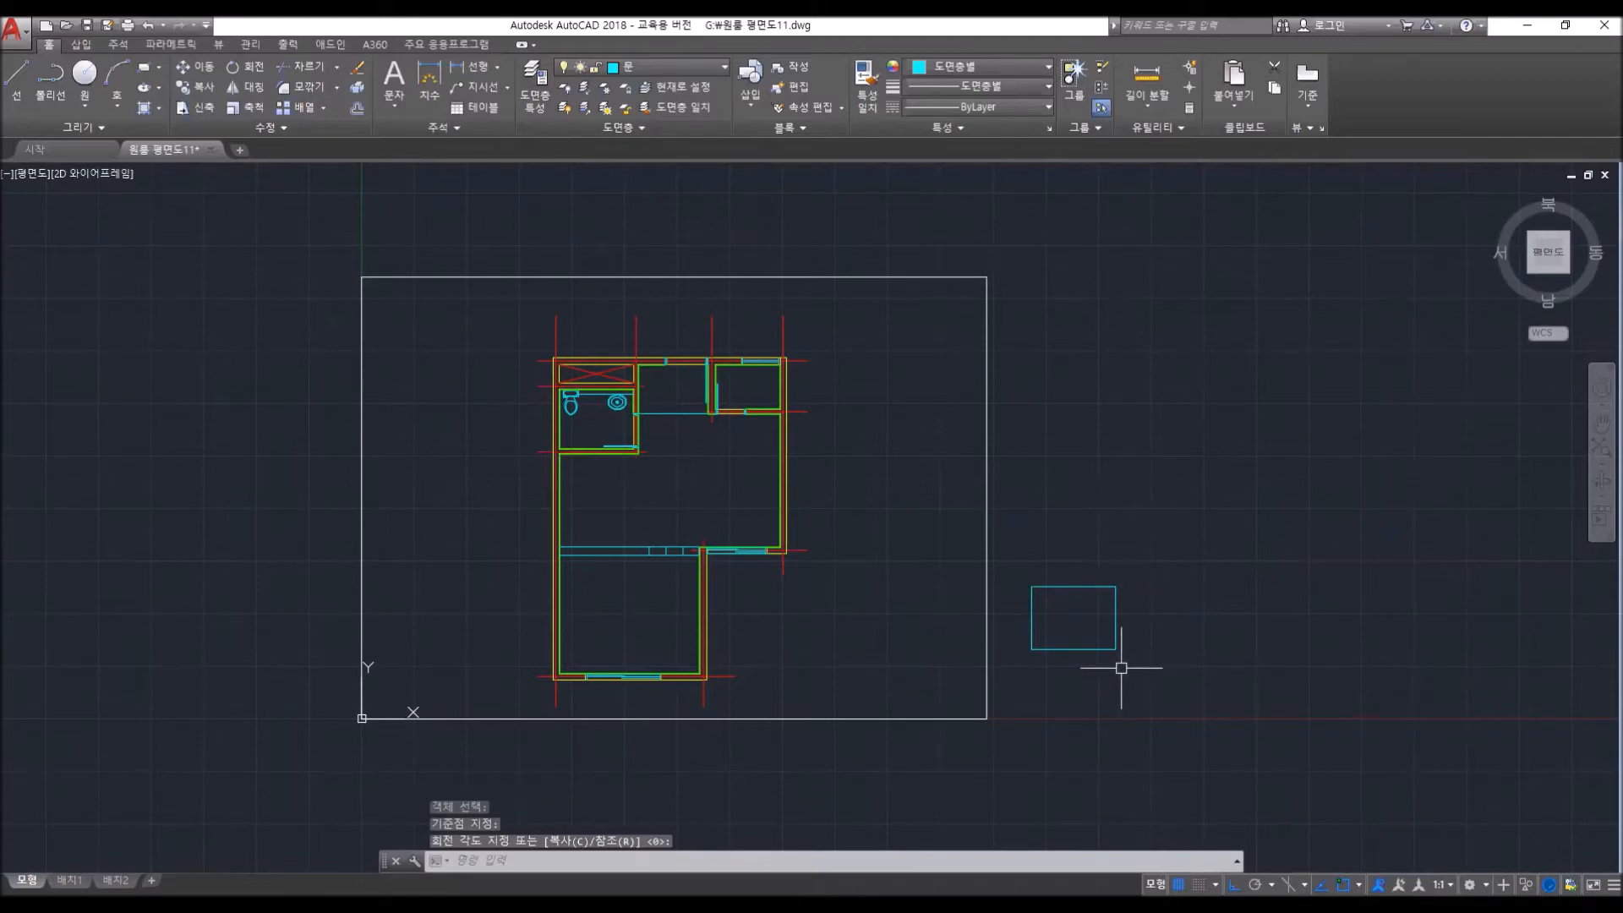
- Draw two lines inside the bed rectangle from the midpoint of its right side to its two left corners
{"action": "type", "text": "l"}
{"action": "key", "text": "Return"}
{"action": "left_click", "coordinate": [1117, 618]}
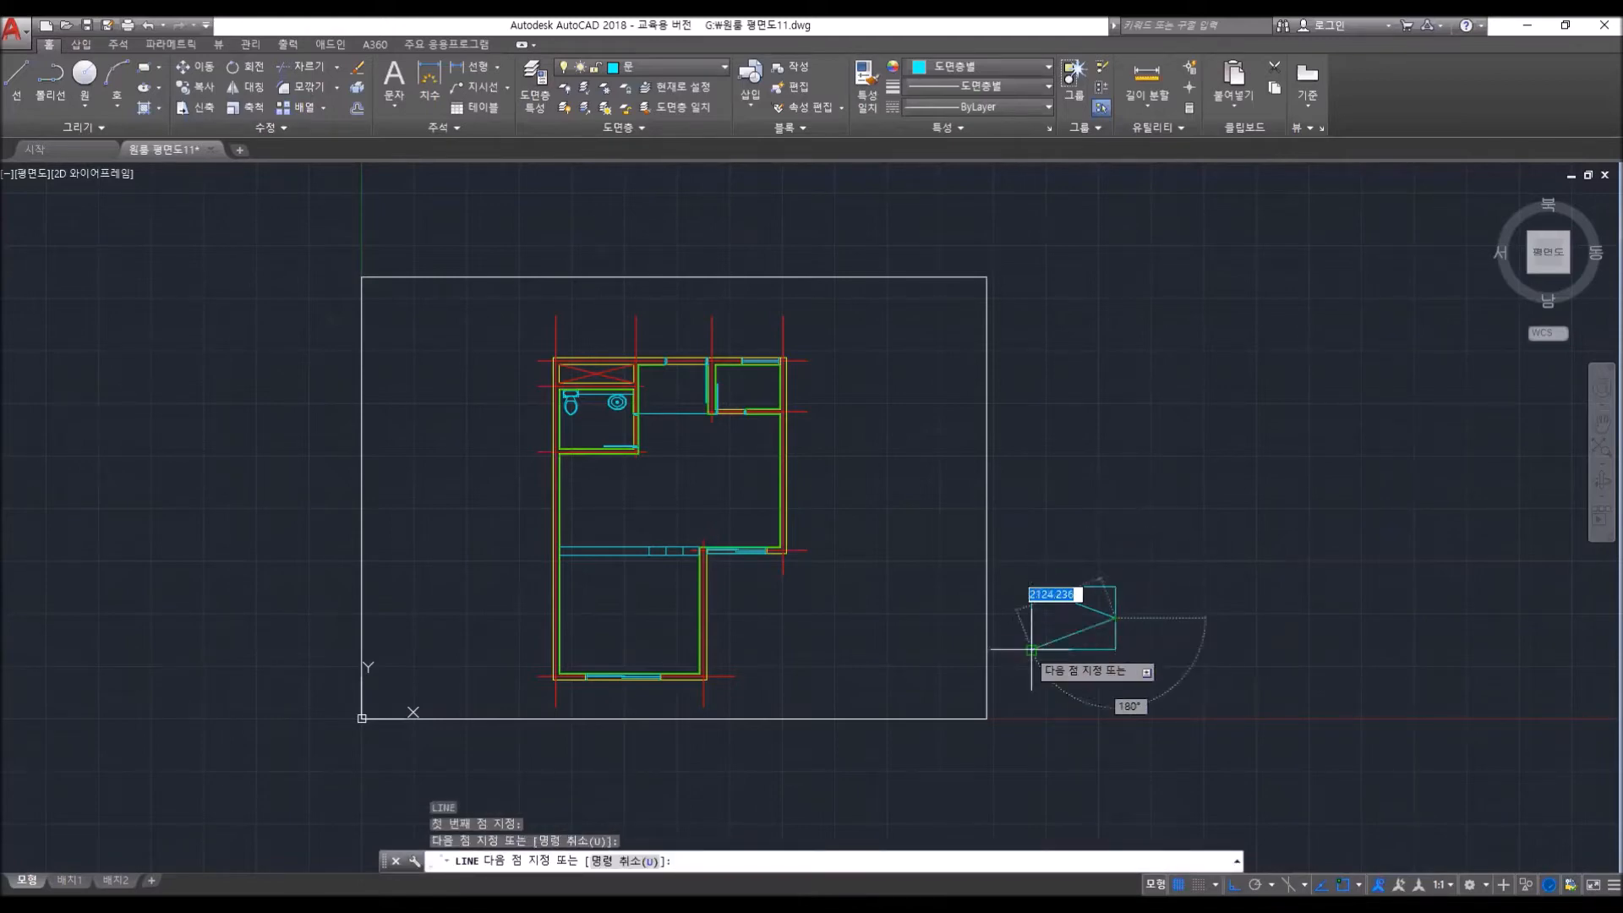
{"action": "left_click", "coordinate": [1032, 649]}
{"action": "key", "text": "Return"}
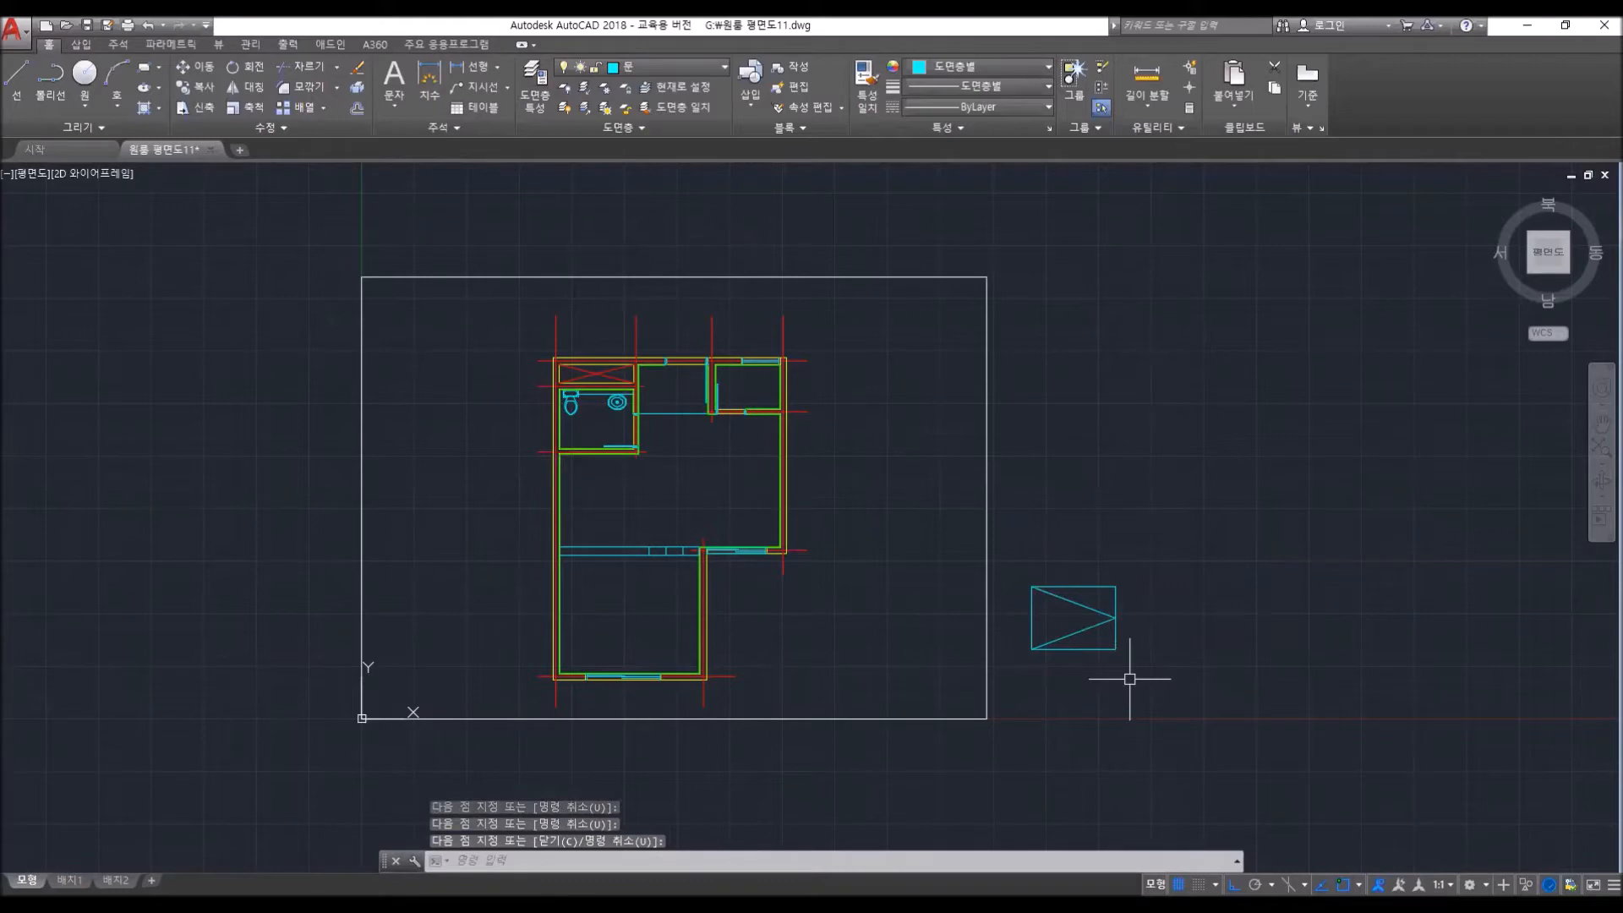
- Move the bed by its upper-right corner onto the right wall's finish line in the lower room, with Ortho off
{"action": "type", "text": "m"}
{"action": "key", "text": "Return"}
{"action": "left_click", "coordinate": [1130, 679]}
{"action": "left_click", "coordinate": [1034, 561]}
{"action": "key", "text": "Return"}
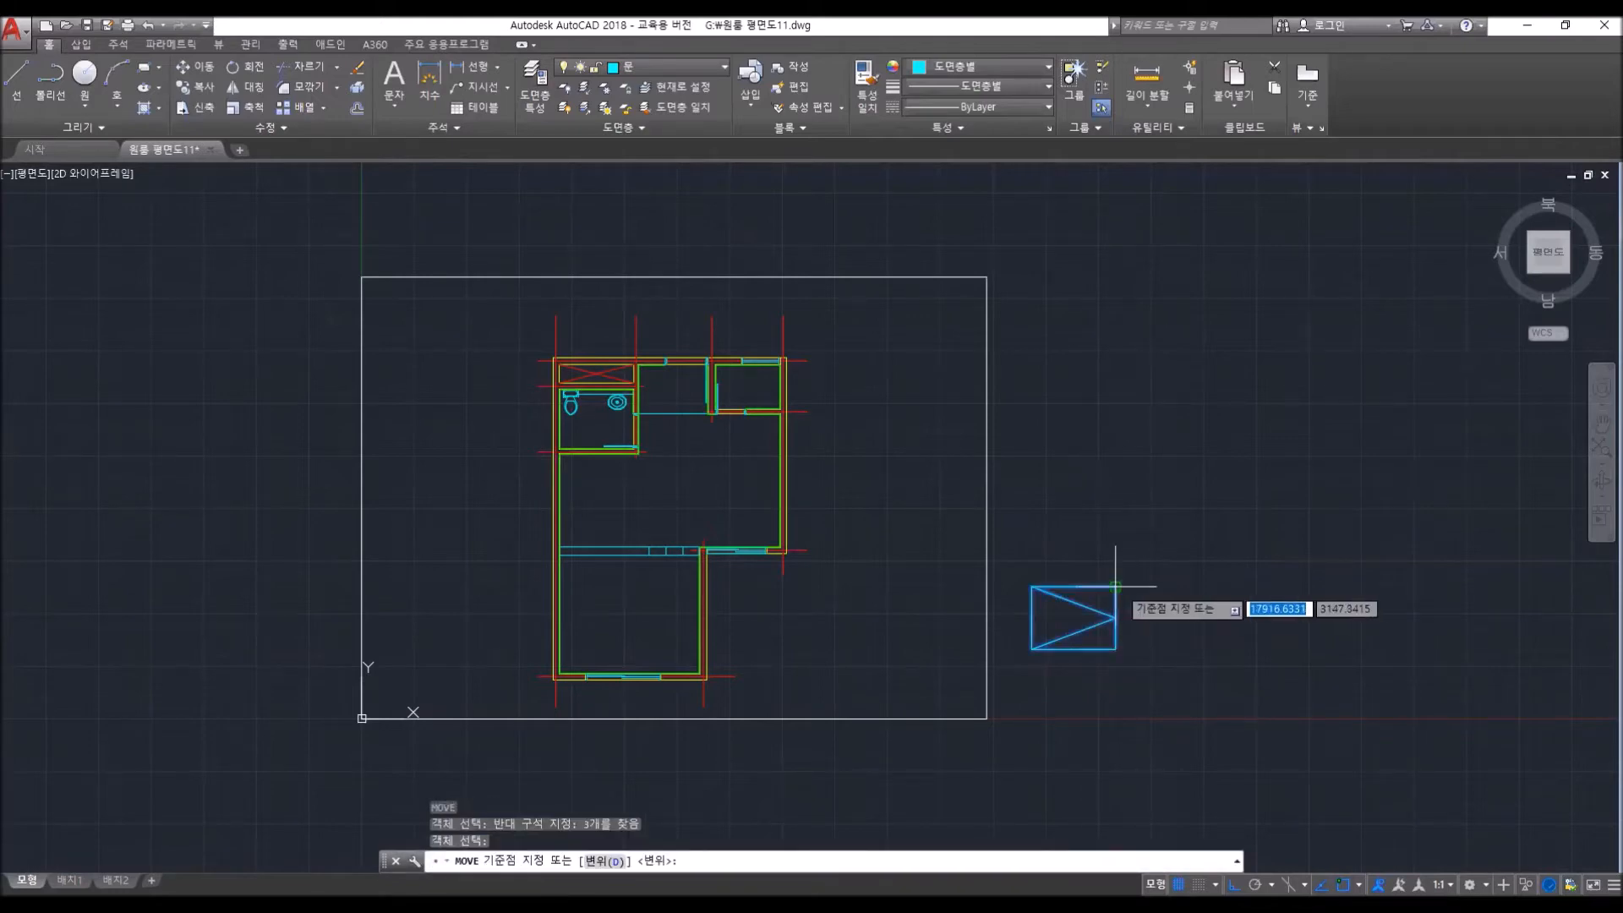
{"action": "left_click", "coordinate": [1116, 587]}
{"action": "scroll", "coordinate": [702, 575], "scroll_direction": "up", "scroll_amount": 6}
{"action": "key", "text": "F8"}
{"action": "scroll", "coordinate": [693, 576], "scroll_direction": "down", "scroll_amount": 6}
{"action": "middle_click_drag", "start_coordinate": [688, 581], "coordinate": [741, 525]}
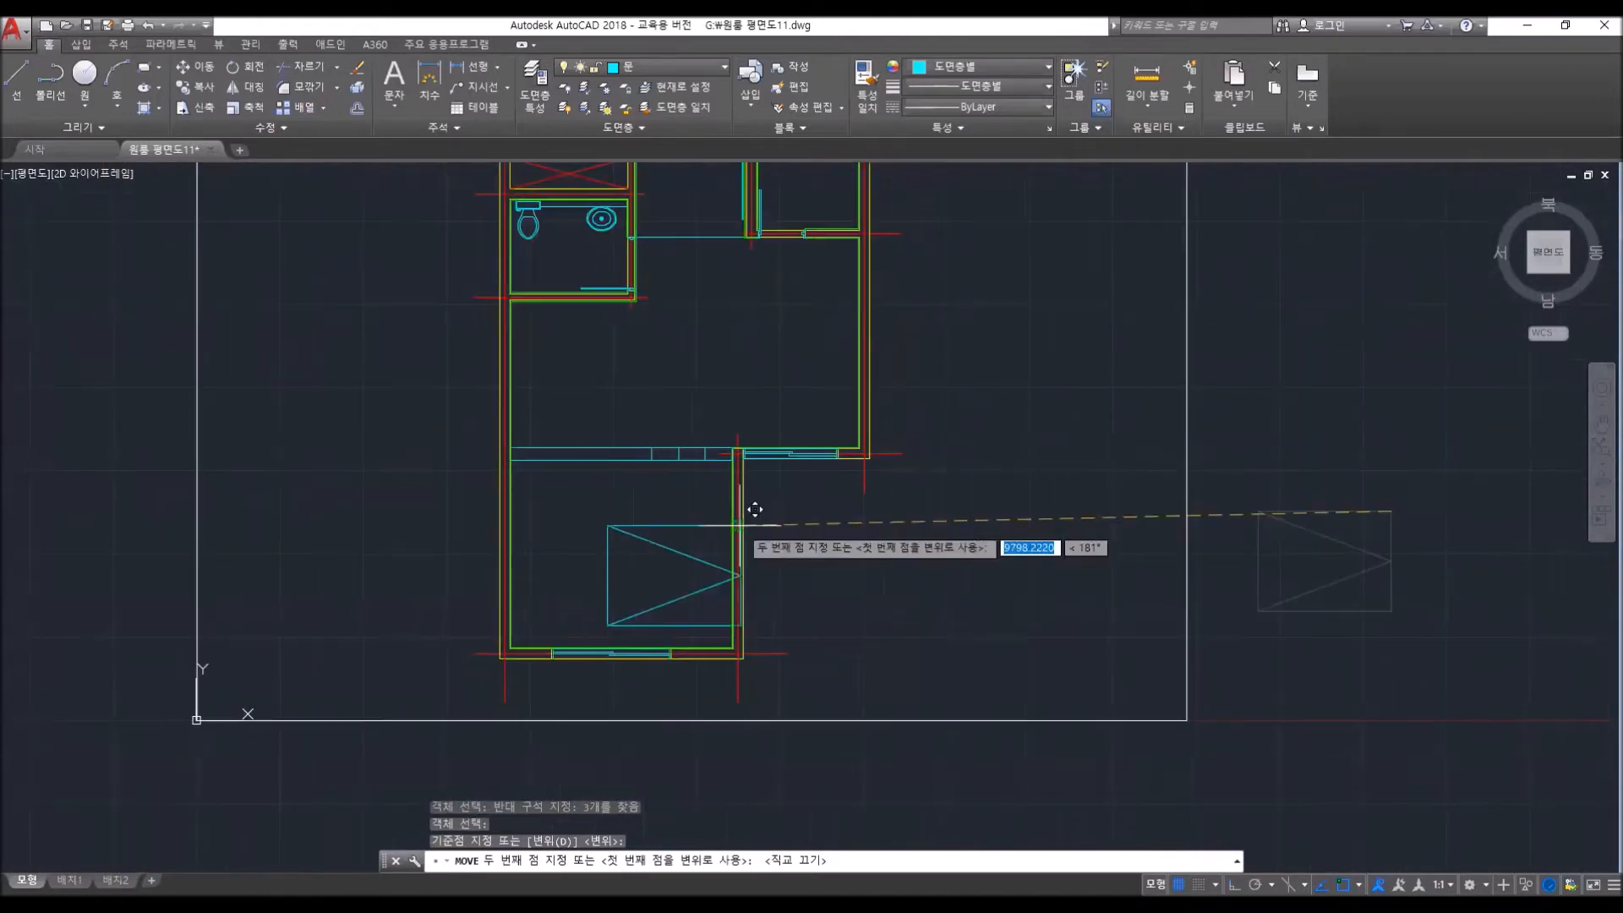
{"action": "scroll", "coordinate": [740, 524], "scroll_direction": "up", "scroll_amount": 3}
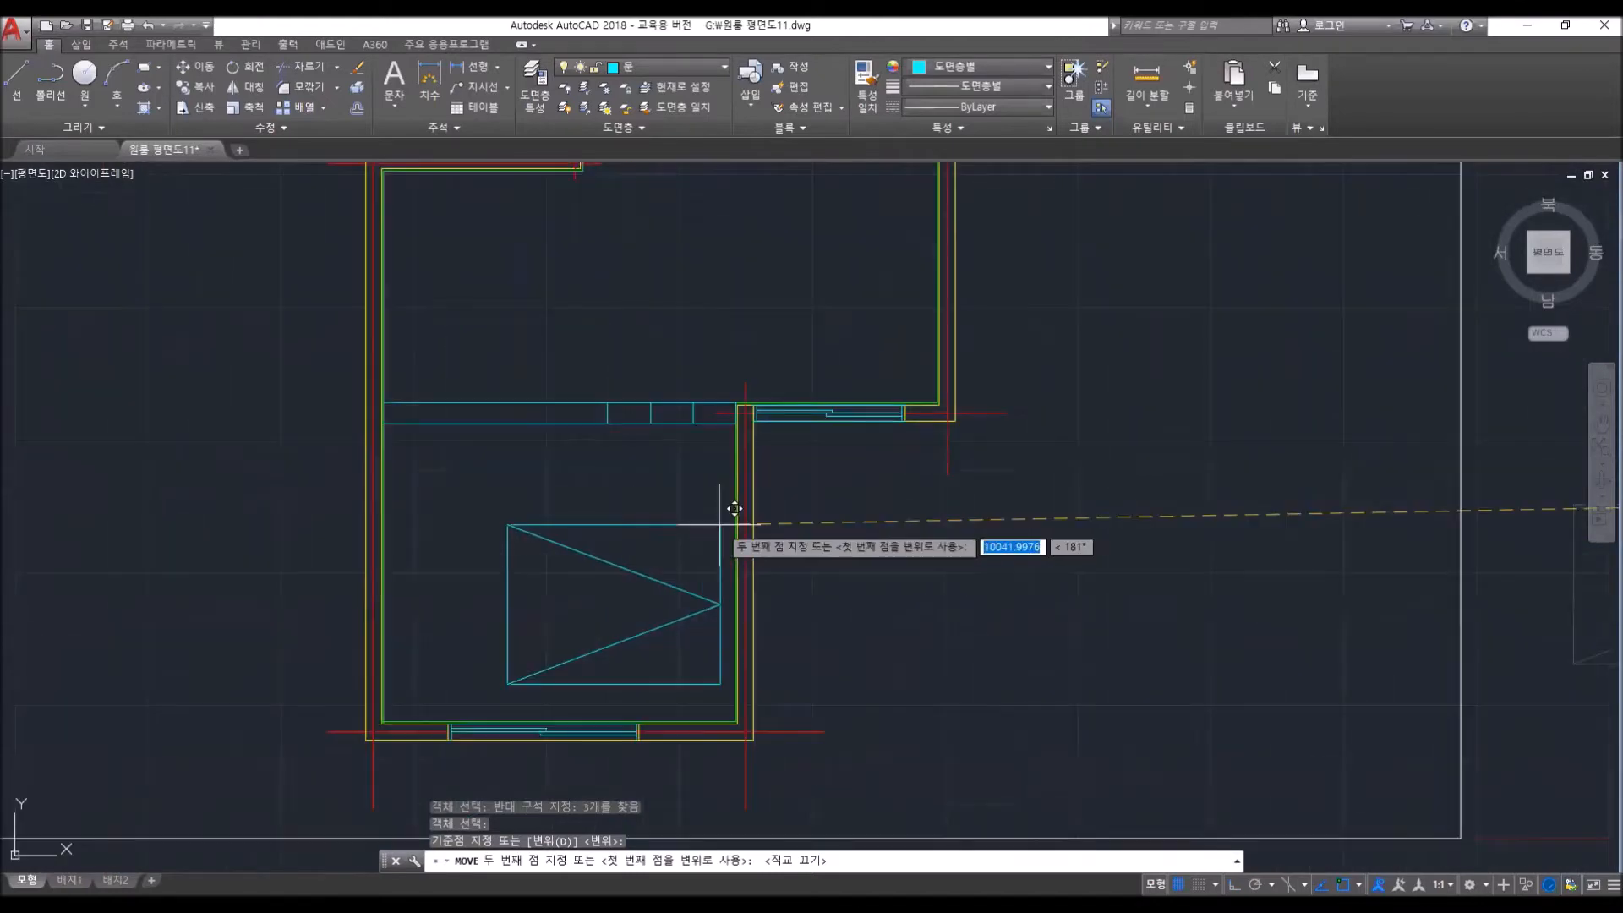
{"action": "left_click", "coordinate": [751, 461]}
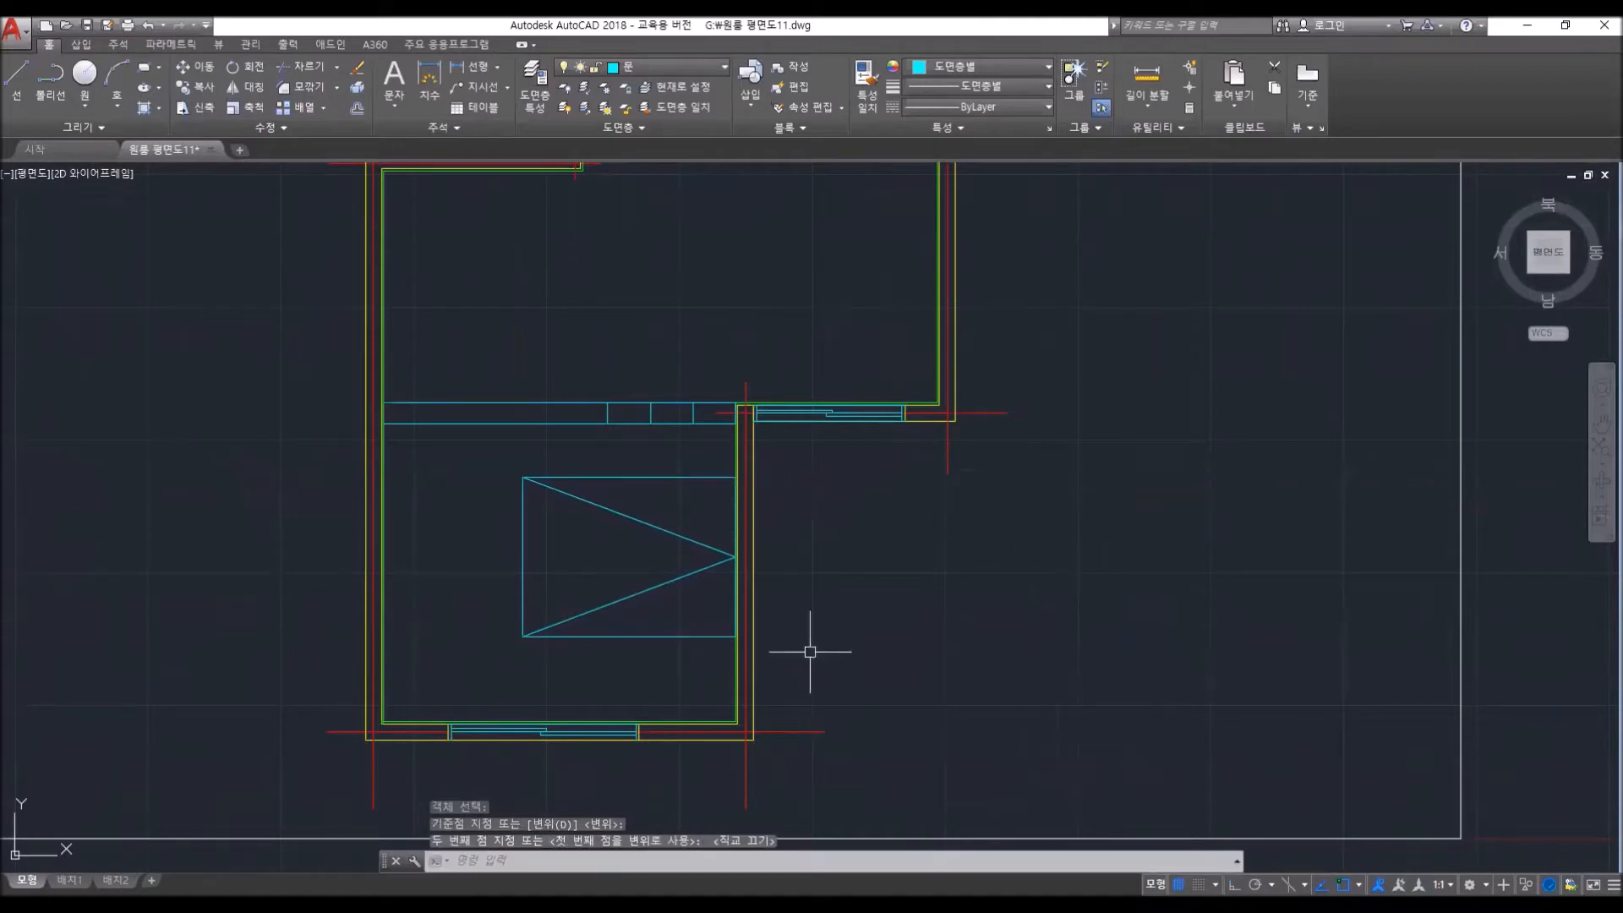
- Draw a 600 by 1200 rectangle in the empty space outside the lower room's right wall
{"action": "type", "text": "rec"}
{"action": "key", "text": "Return"}
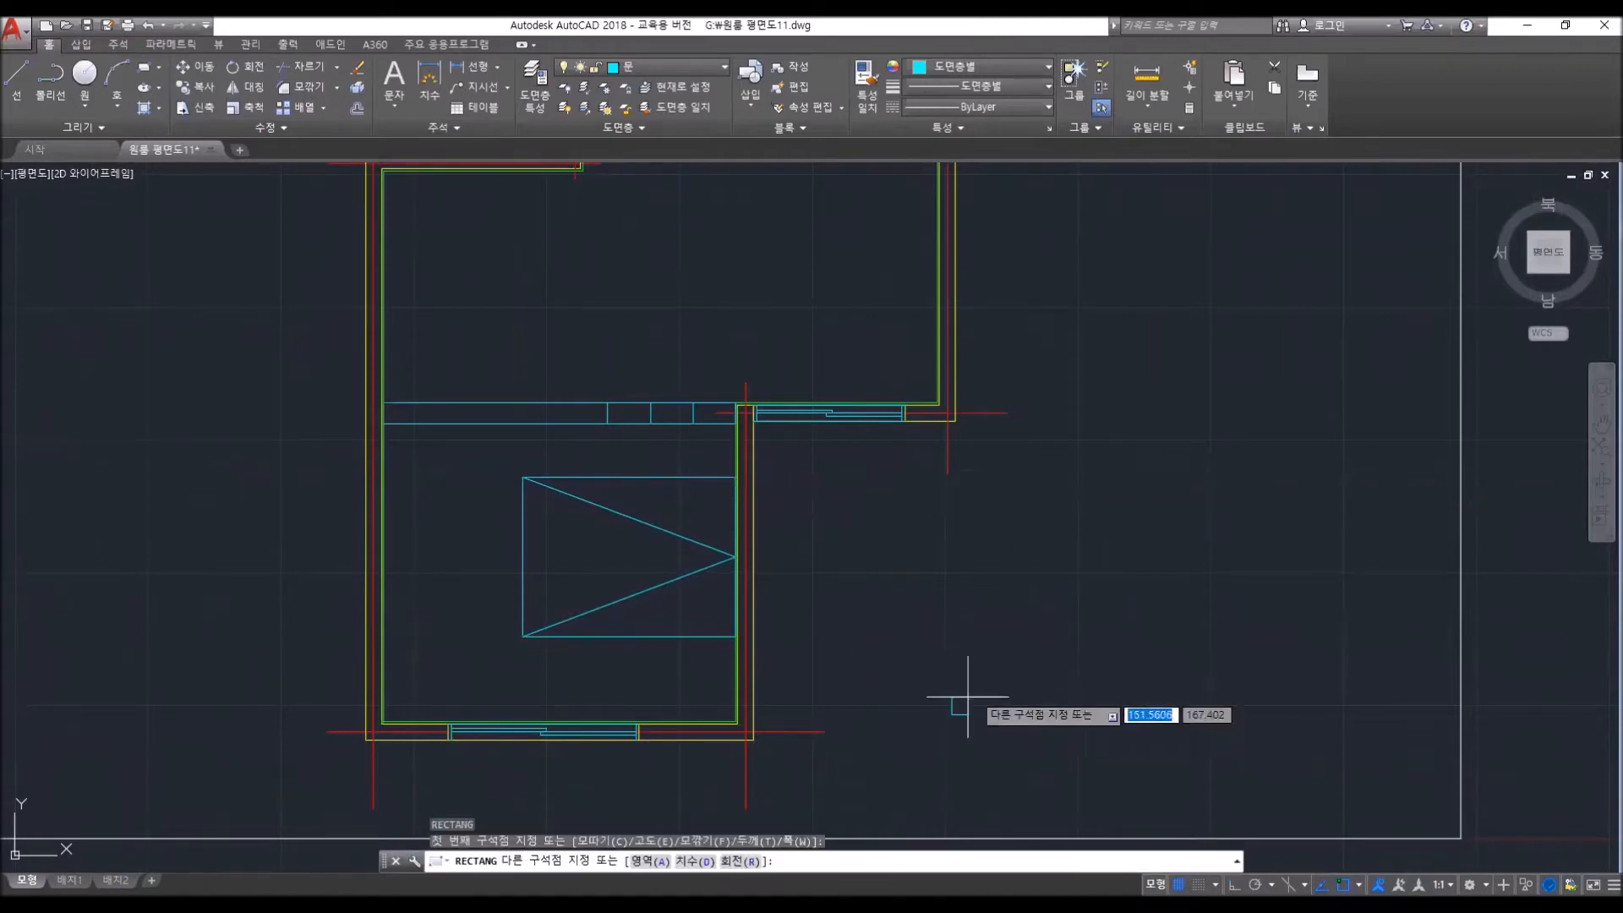
{"action": "left_click", "coordinate": [952, 715]}
{"action": "type", "text": "@ 1483.6985"}
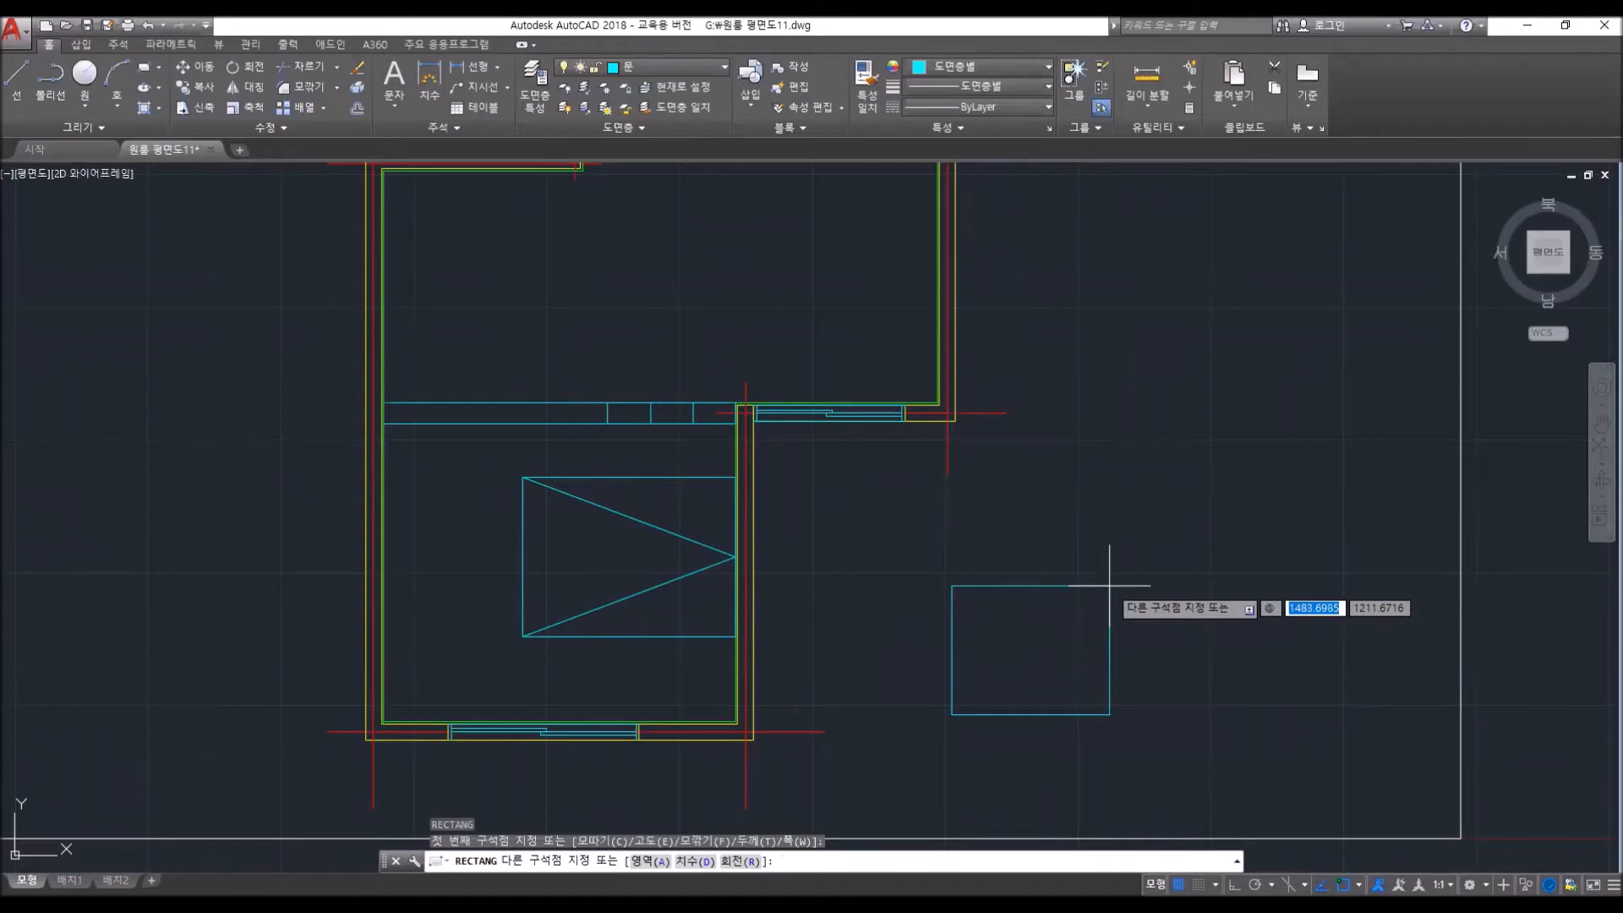
{"action": "type", "text": "600"}
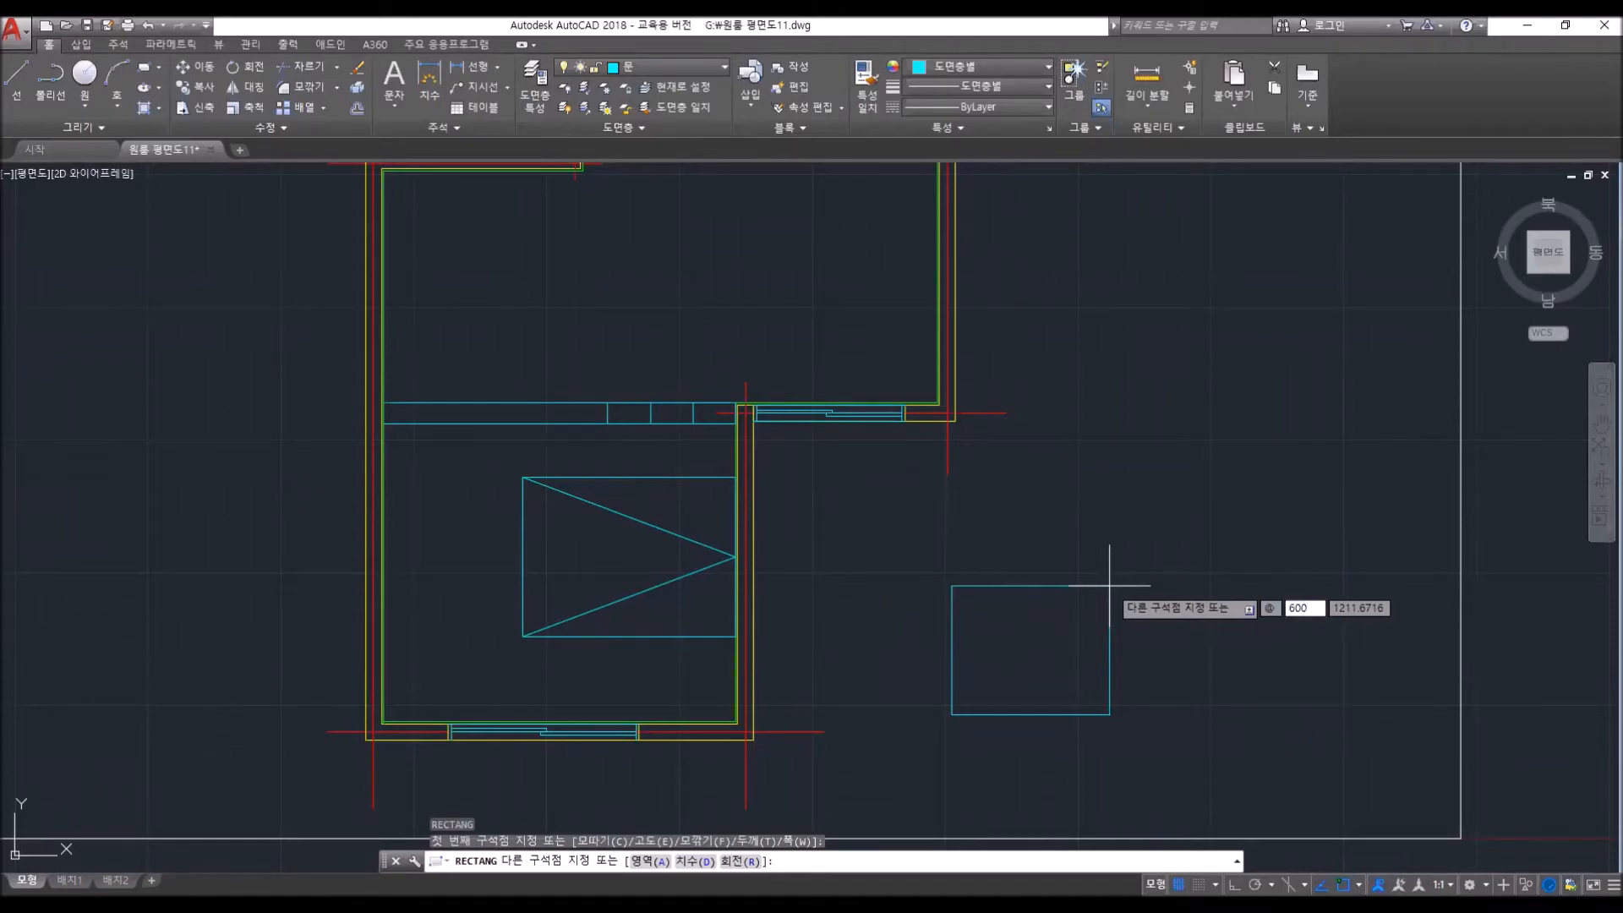
{"action": "type", "text": ",1200"}
{"action": "key", "text": "Return"}
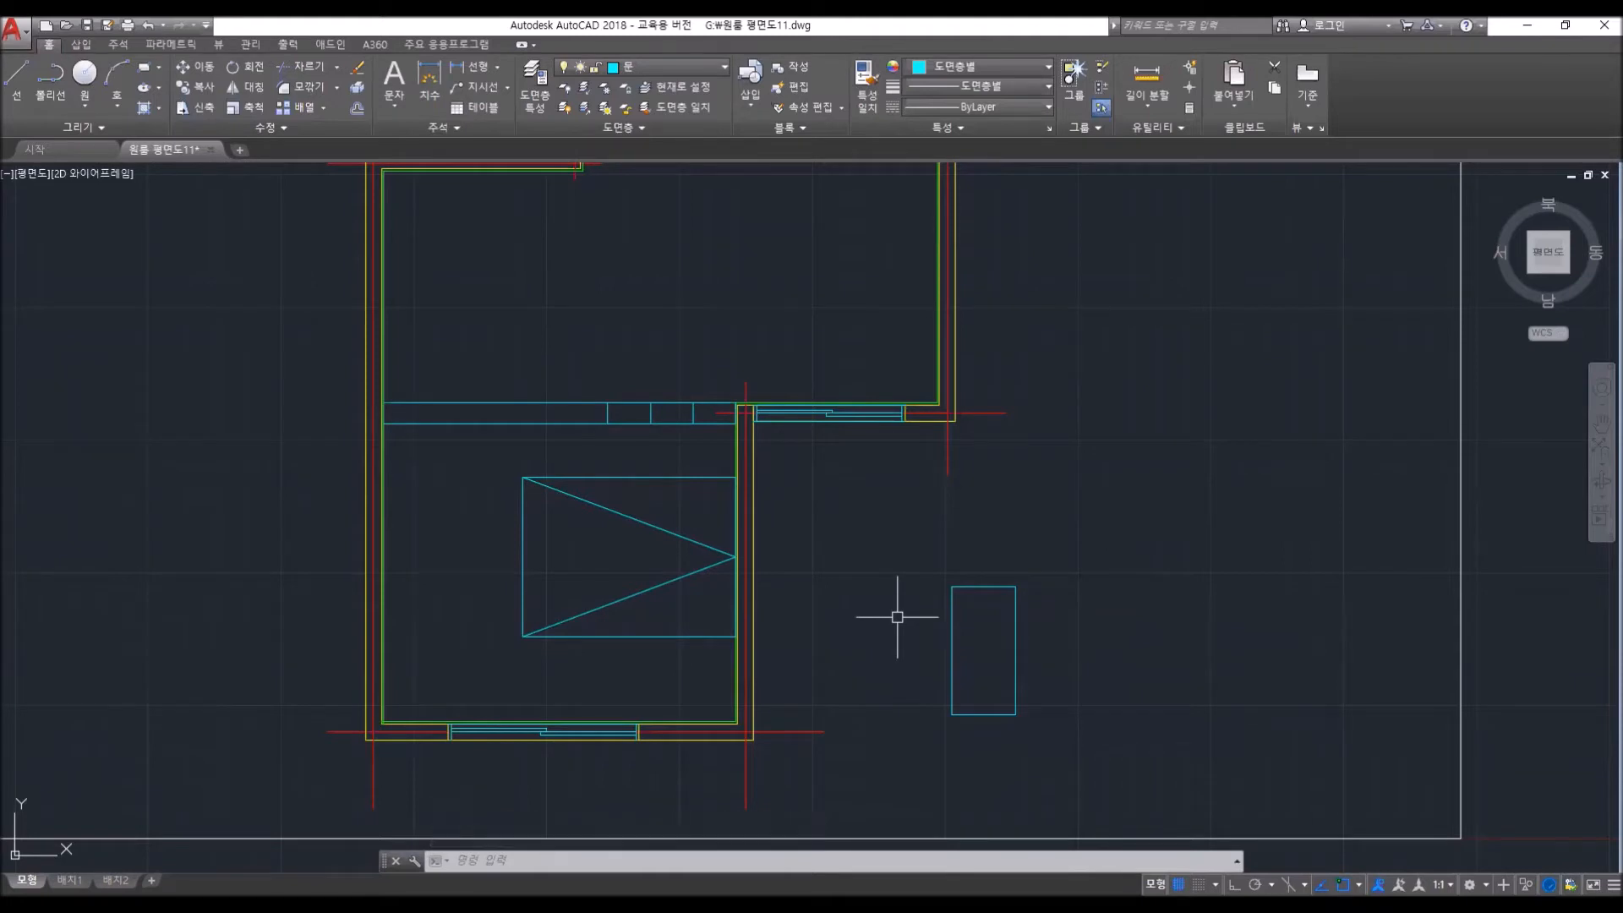
{"action": "type", "text": "m"}
{"action": "key", "text": "space"}
{"action": "left_click", "coordinate": [1043, 714]}
{"action": "left_click", "coordinate": [934, 559]}
{"action": "key", "text": "space"}
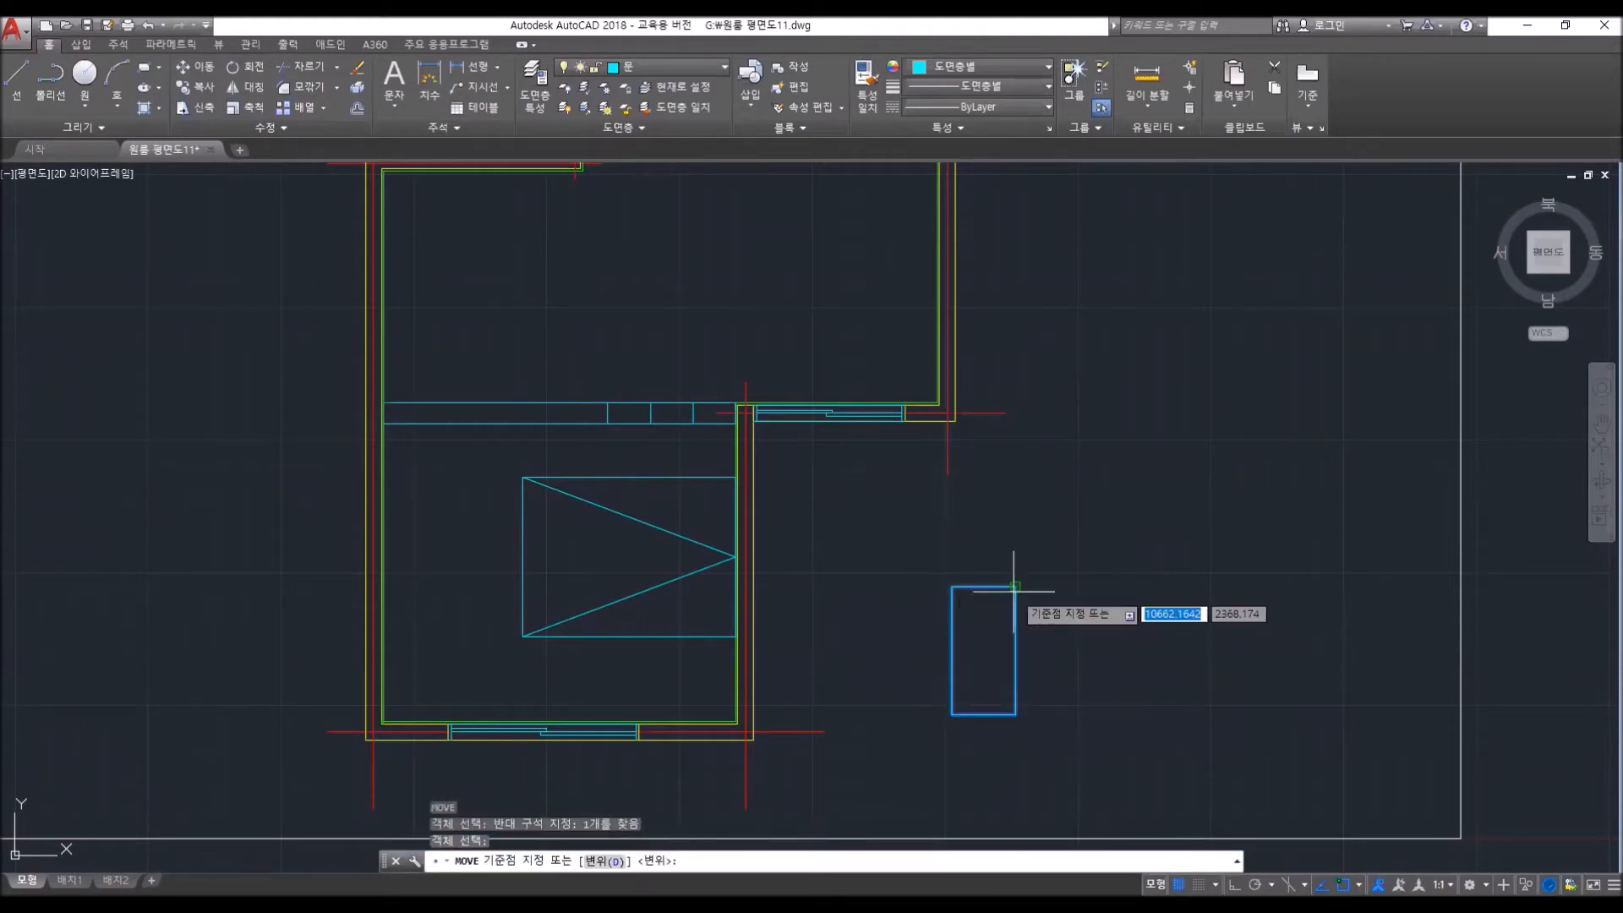
{"action": "left_click", "coordinate": [1015, 714]}
{"action": "scroll", "coordinate": [608, 689], "scroll_direction": "up", "scroll_amount": 6}
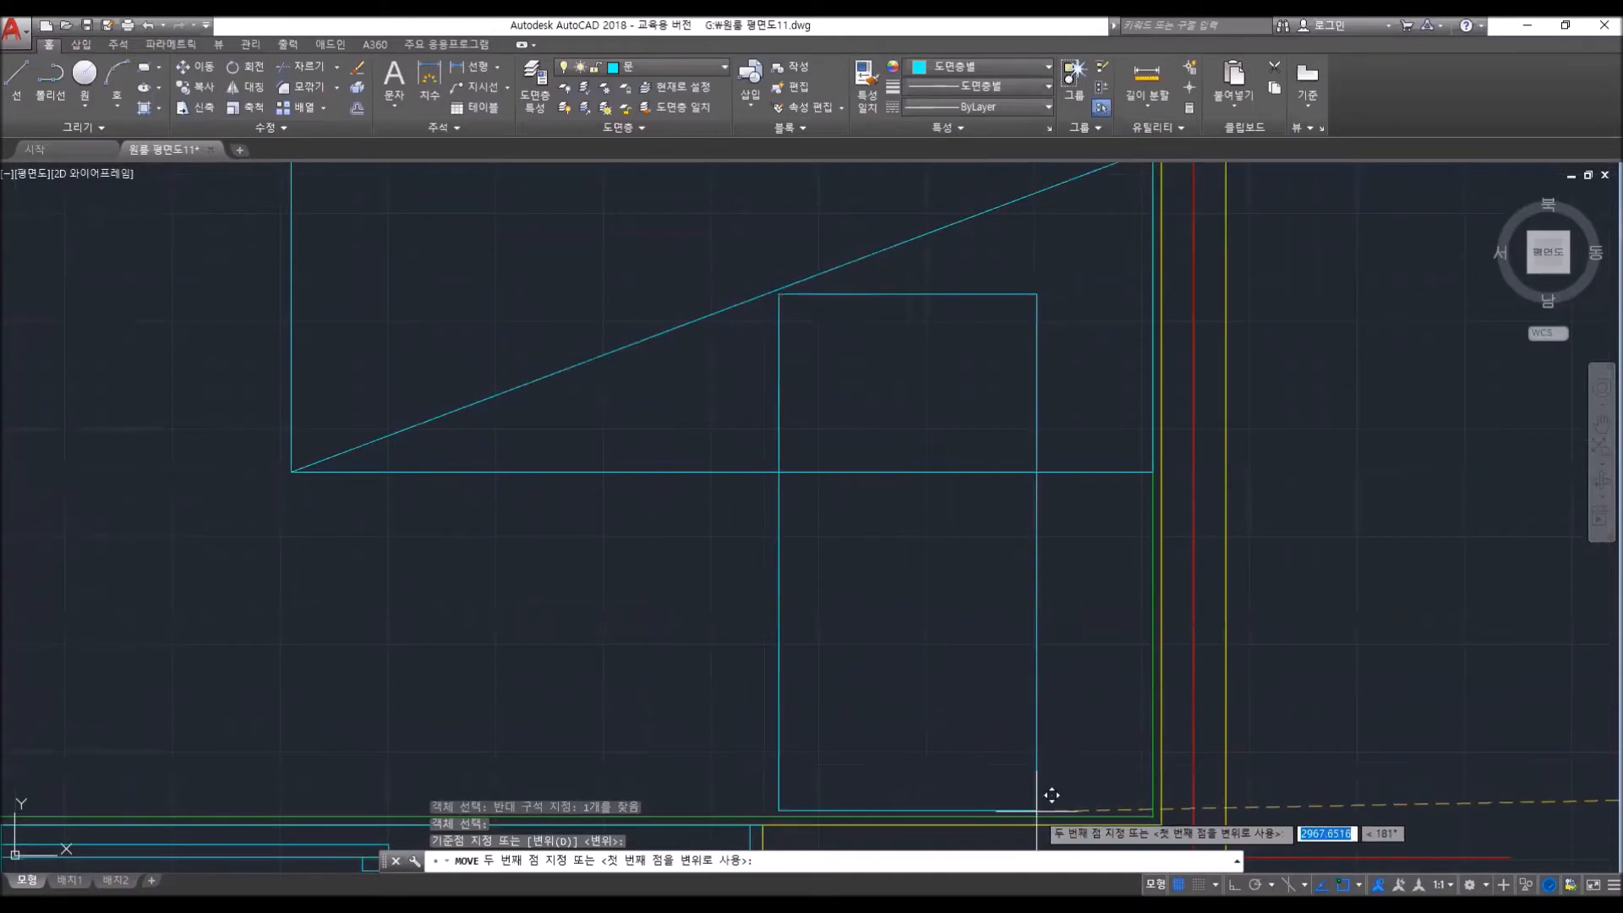
{"action": "key", "text": "Escape"}
- Delete the 600 by 1200 rectangle outside the lower room
{"action": "scroll", "coordinate": [1194, 703], "scroll_direction": "down", "scroll_amount": 6}
{"action": "middle_click_drag", "start_coordinate": [1352, 703], "coordinate": [1112, 682]}
{"action": "left_click", "coordinate": [1250, 724]}
{"action": "left_click", "coordinate": [1101, 552]}
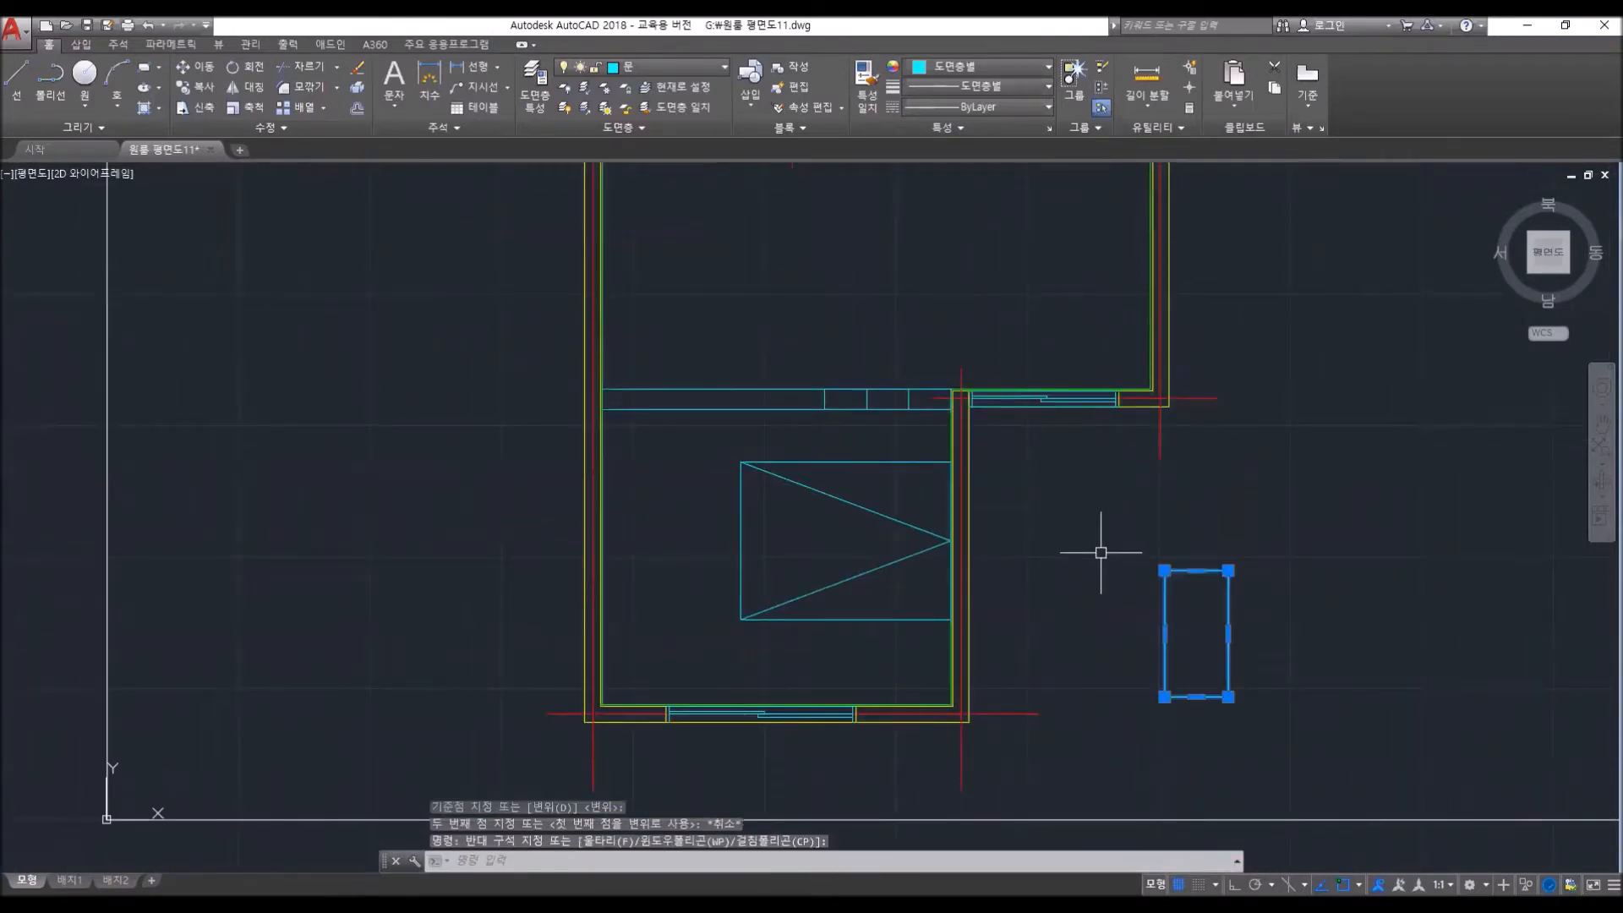
{"action": "key", "text": "Delete"}
- Draw a 600 by 900 rectangle in the empty space outside the lower room's right wall
{"action": "type", "text": "rec"}
{"action": "key", "text": "Return"}
{"action": "left_click", "coordinate": [1128, 691]}
{"action": "type", "text": "@600"}
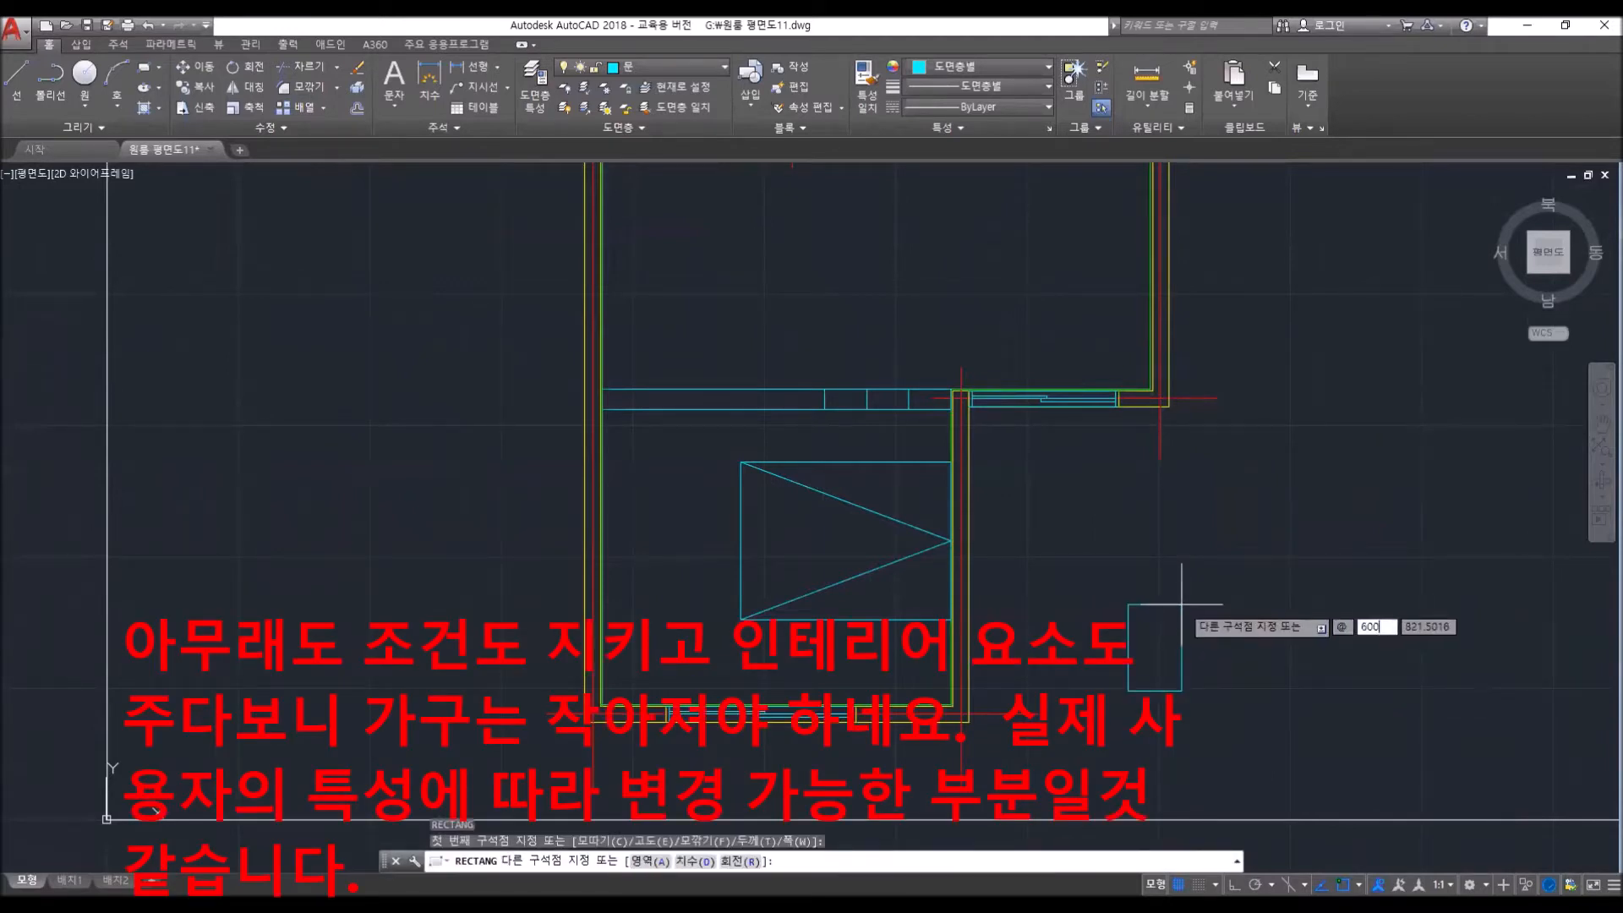
{"action": "type", "text": ",900"}
{"action": "key", "text": "Return"}
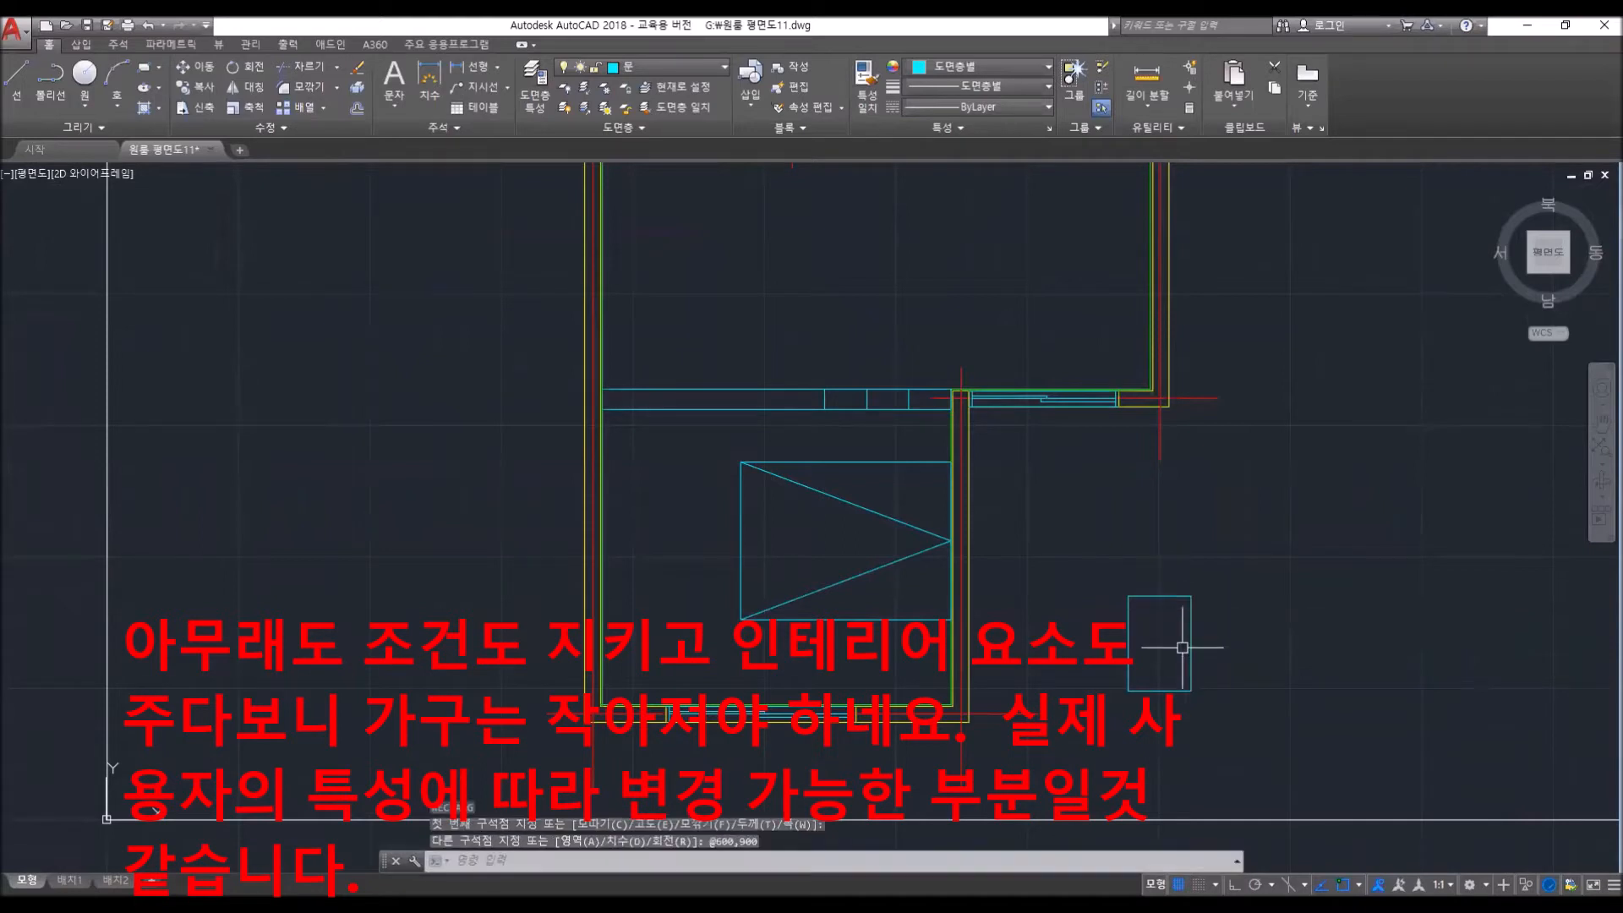
- Move the 600 by 900 rectangle by its lower-right corner to the lower room's lower-right finish corner
{"action": "type", "text": "m"}
{"action": "key", "text": "Return"}
{"action": "left_click", "coordinate": [1183, 648]}
{"action": "left_click", "coordinate": [1165, 709]}
{"action": "key", "text": "Return"}
{"action": "left_click", "coordinate": [1192, 691]}
{"action": "scroll", "coordinate": [949, 687], "scroll_direction": "up", "scroll_amount": 4}
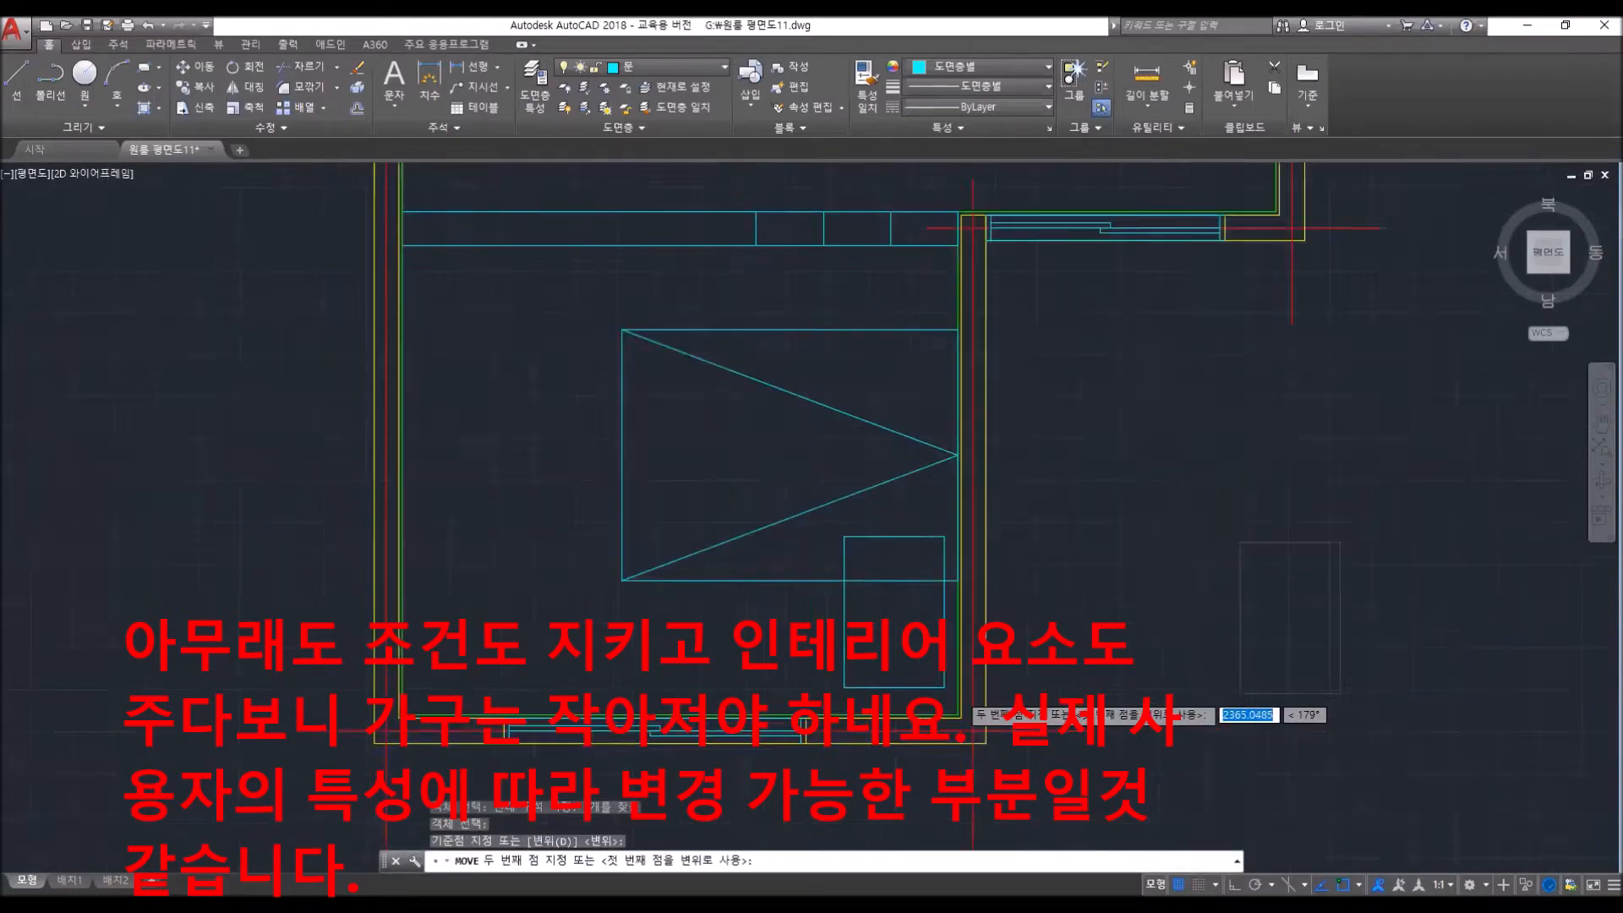
{"action": "left_click", "coordinate": [962, 712]}
- Move the bed up so its lower-right corner meets the upper-right corner of the 600 by 900 rectangle
{"action": "left_click", "coordinate": [718, 529]}
{"action": "left_click", "coordinate": [696, 503]}
{"action": "left_click", "coordinate": [859, 391]}
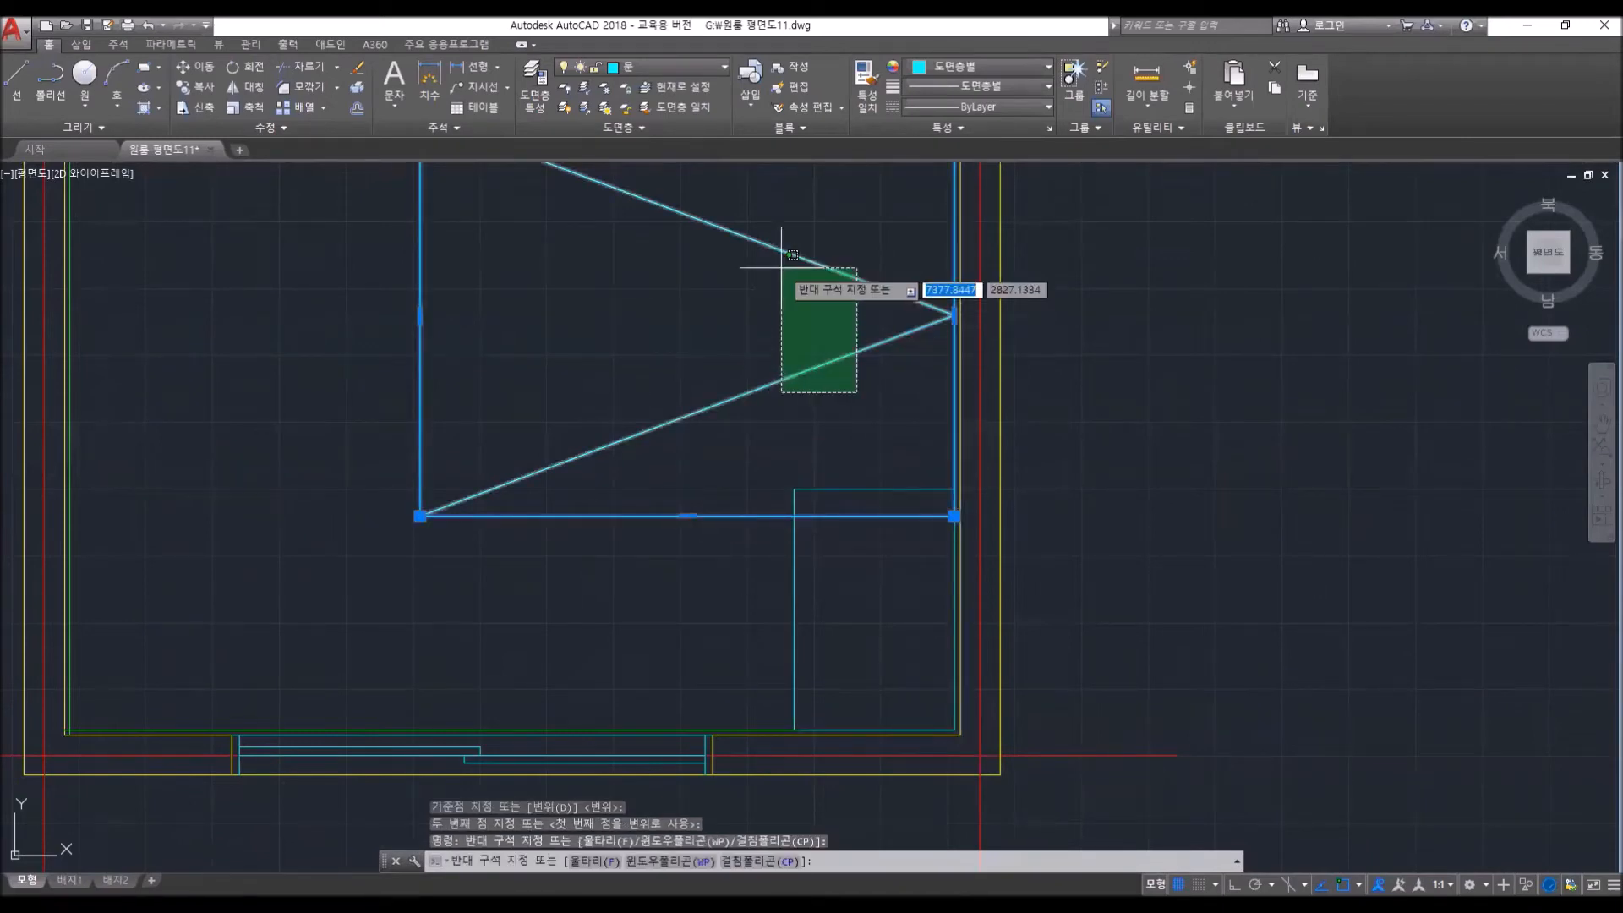
{"action": "left_click", "coordinate": [777, 255]}
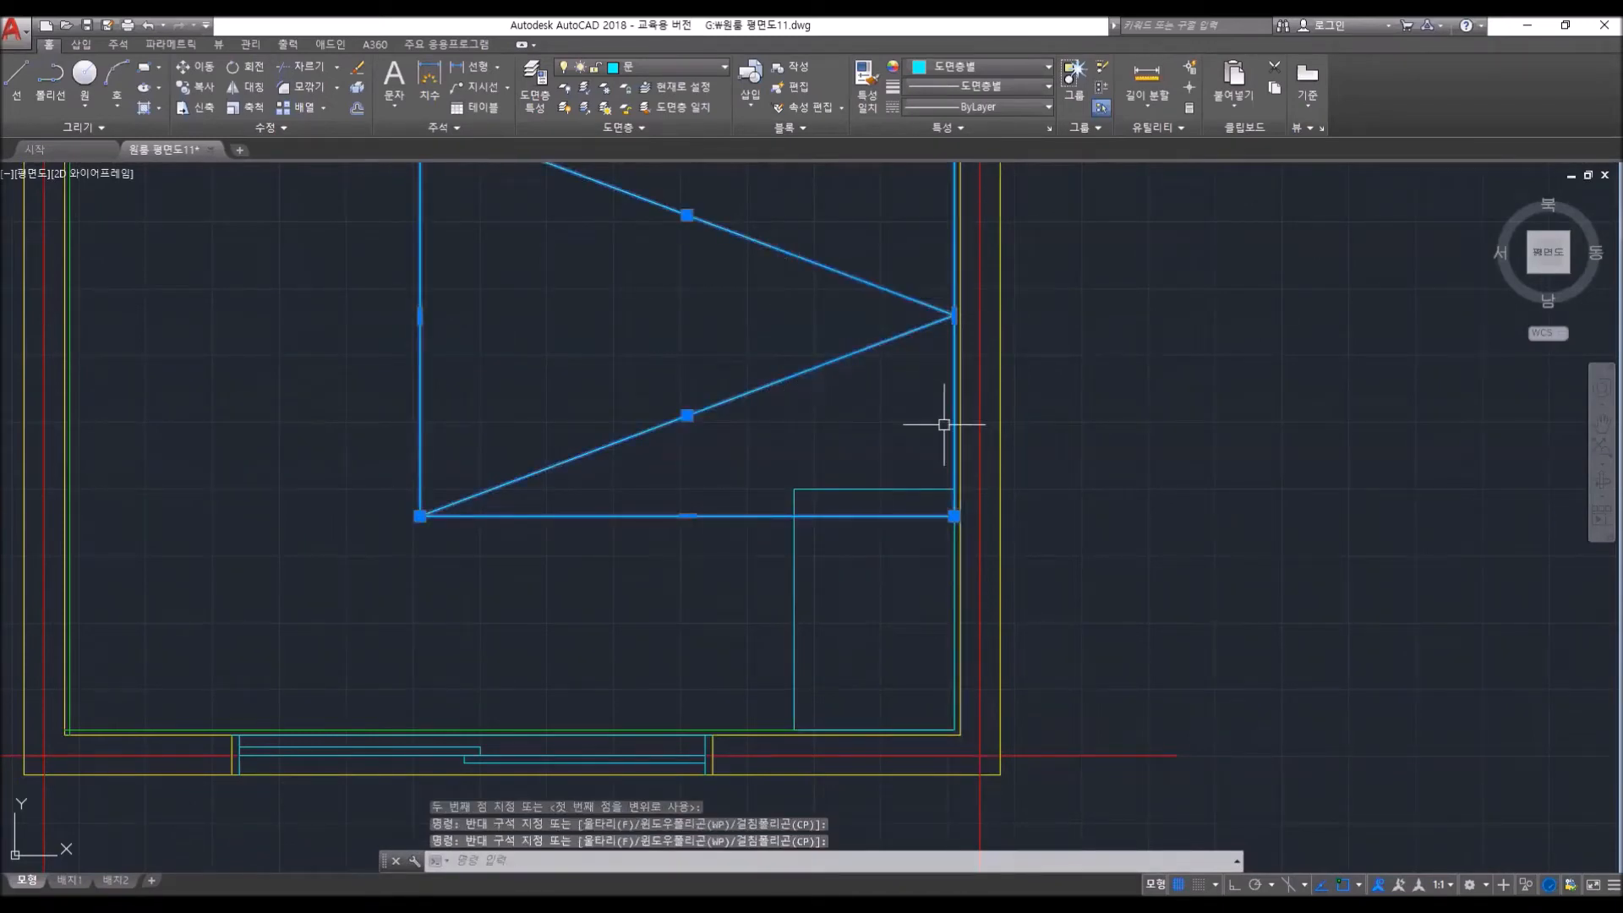
{"action": "type", "text": "m"}
{"action": "key", "text": "Return"}
{"action": "left_click", "coordinate": [954, 516]}
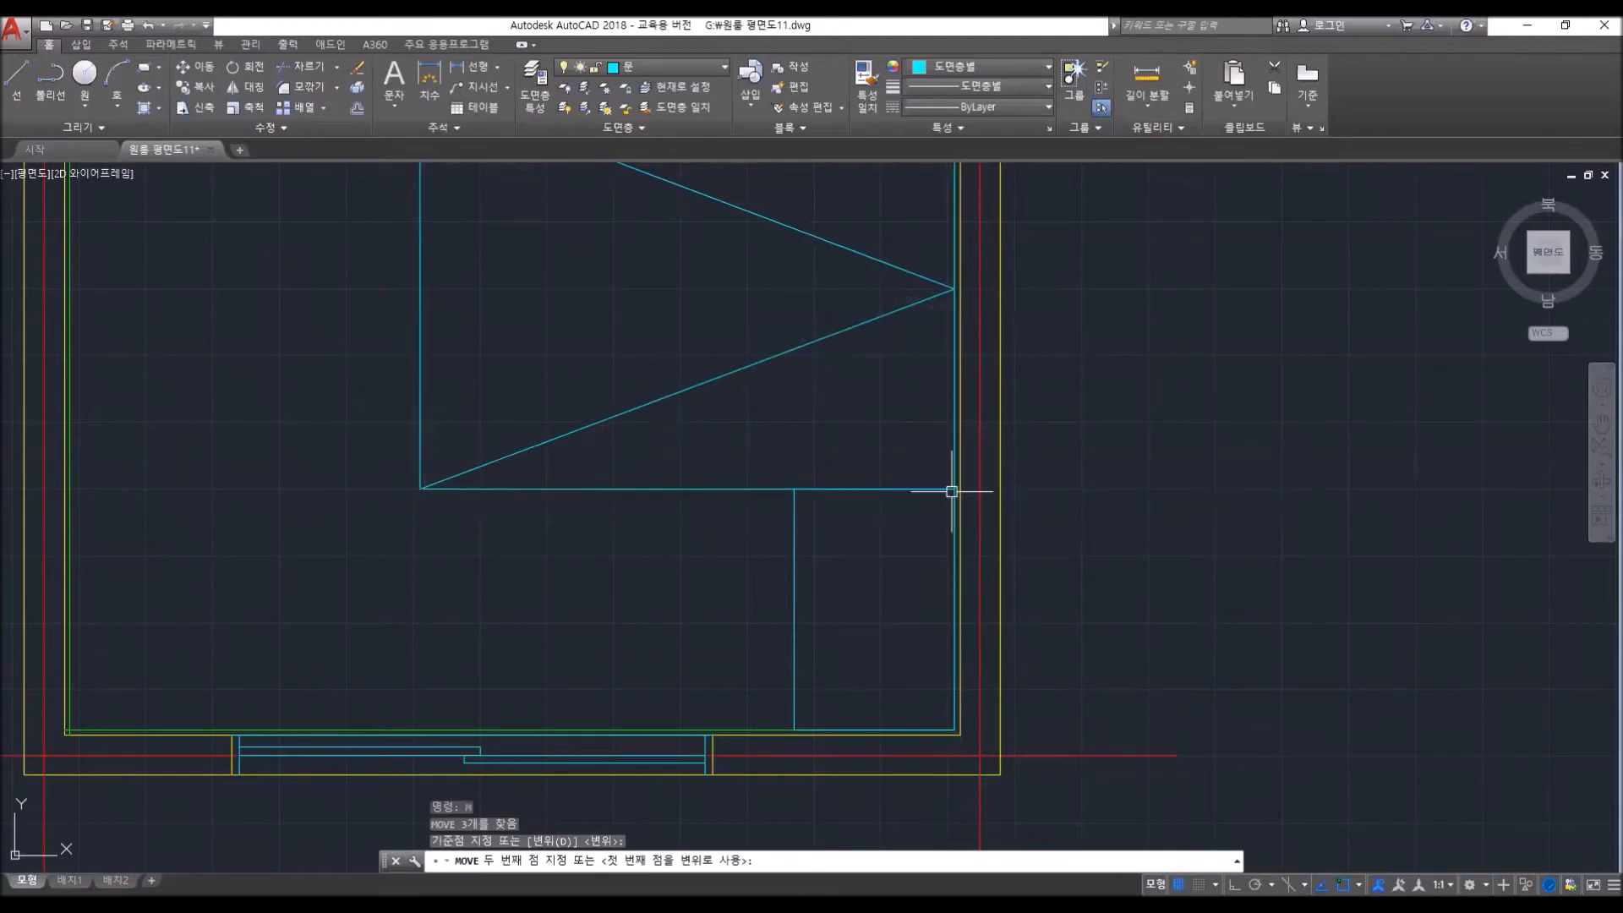
{"action": "left_click", "coordinate": [951, 492]}
- Draw a 400 by 400 square in the empty space outside the lower room's right wall
{"action": "scroll", "coordinate": [980, 491], "scroll_direction": "down", "scroll_amount": 6}
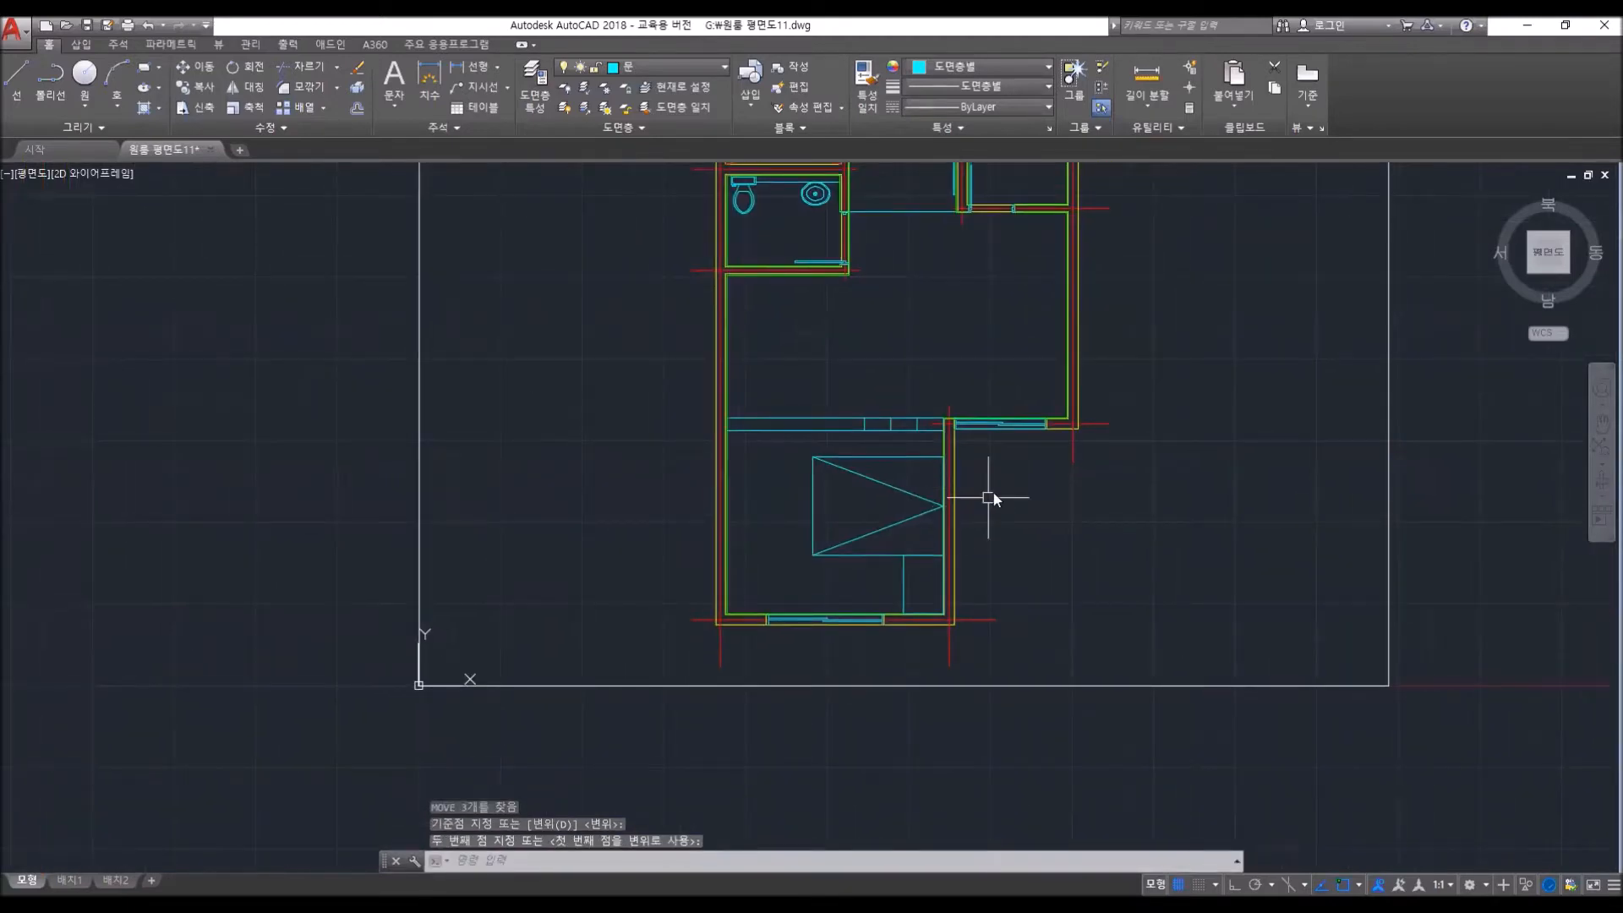
{"action": "type", "text": "rec"}
{"action": "key", "text": "Return"}
{"action": "left_click", "coordinate": [1058, 499]}
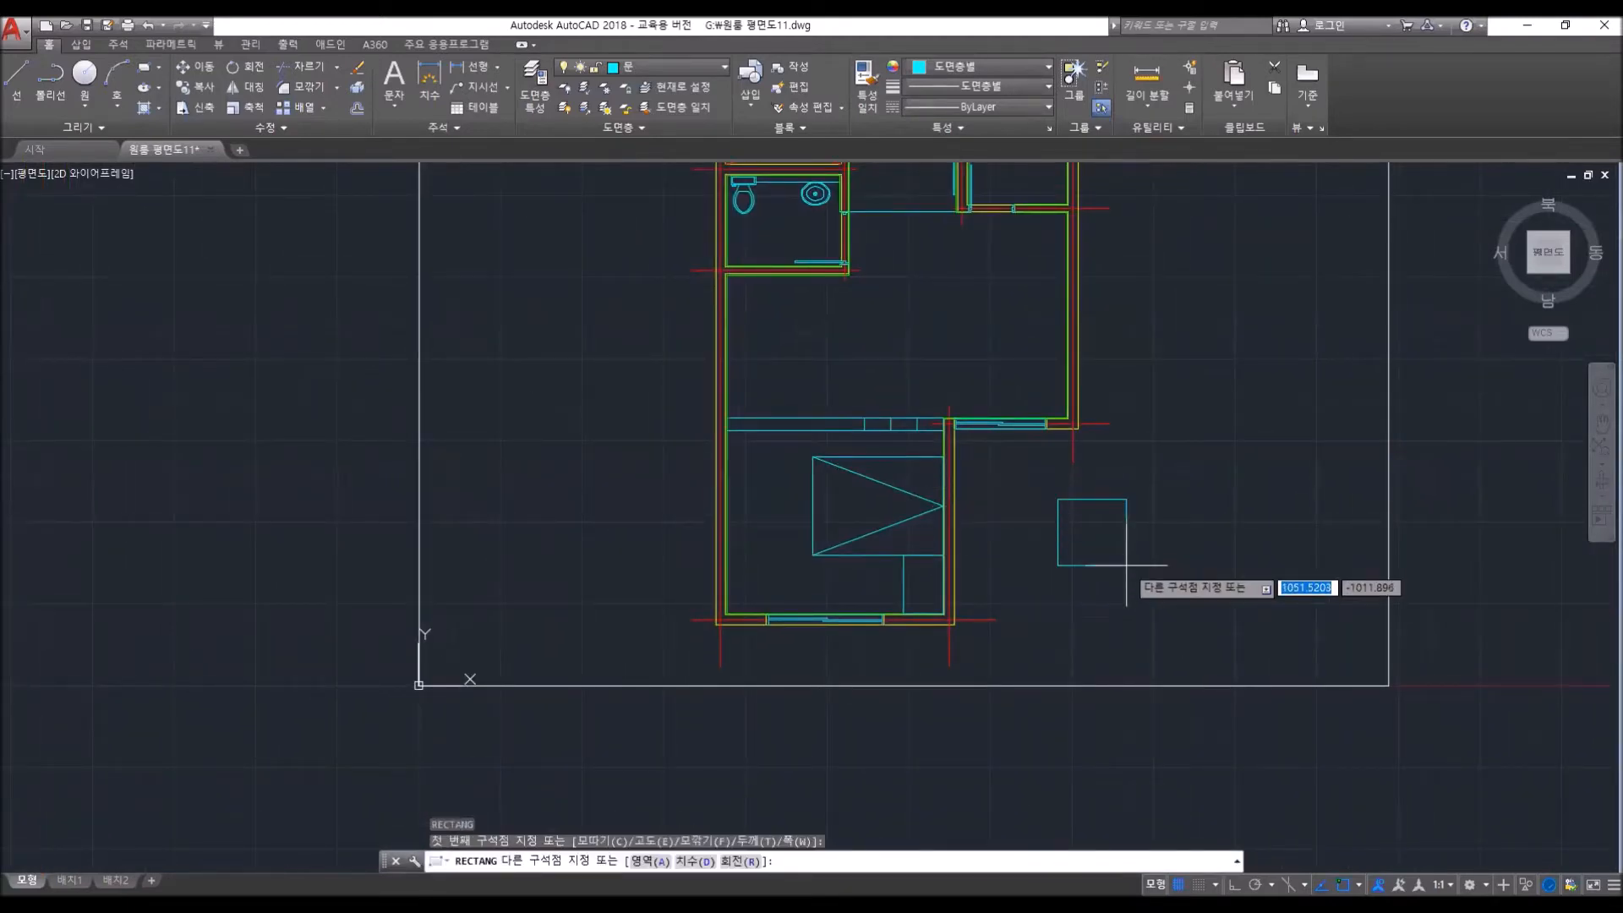
{"action": "type", "text": "@400"}
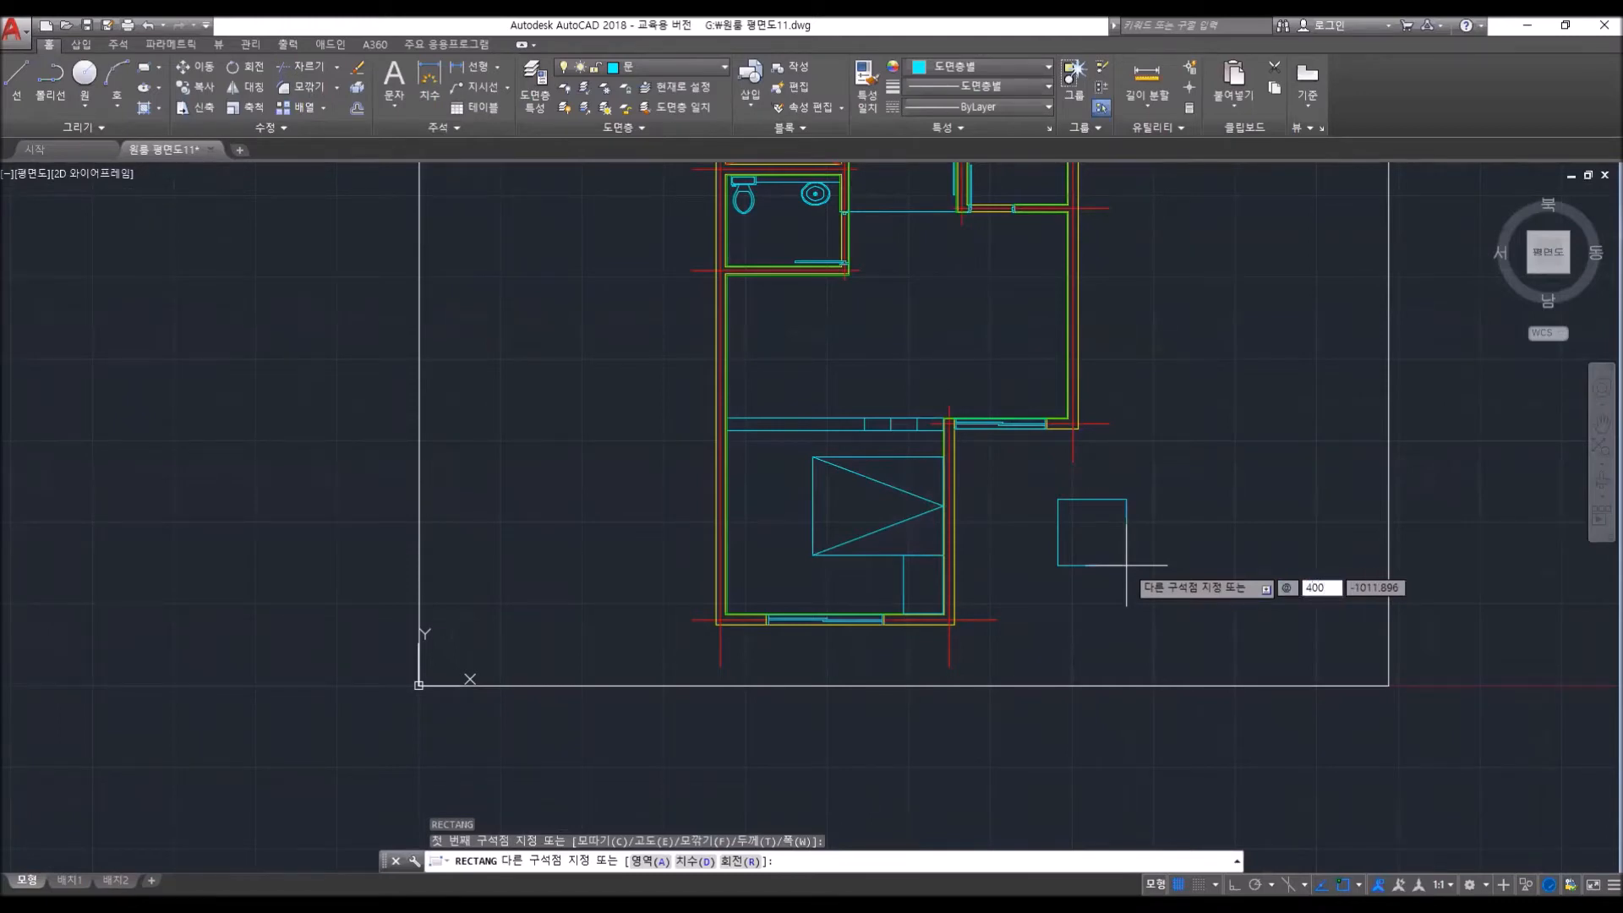
{"action": "type", "text": ",400"}
{"action": "key", "text": "Return"}
{"action": "scroll", "coordinate": [1091, 478], "scroll_direction": "up", "scroll_amount": 2}
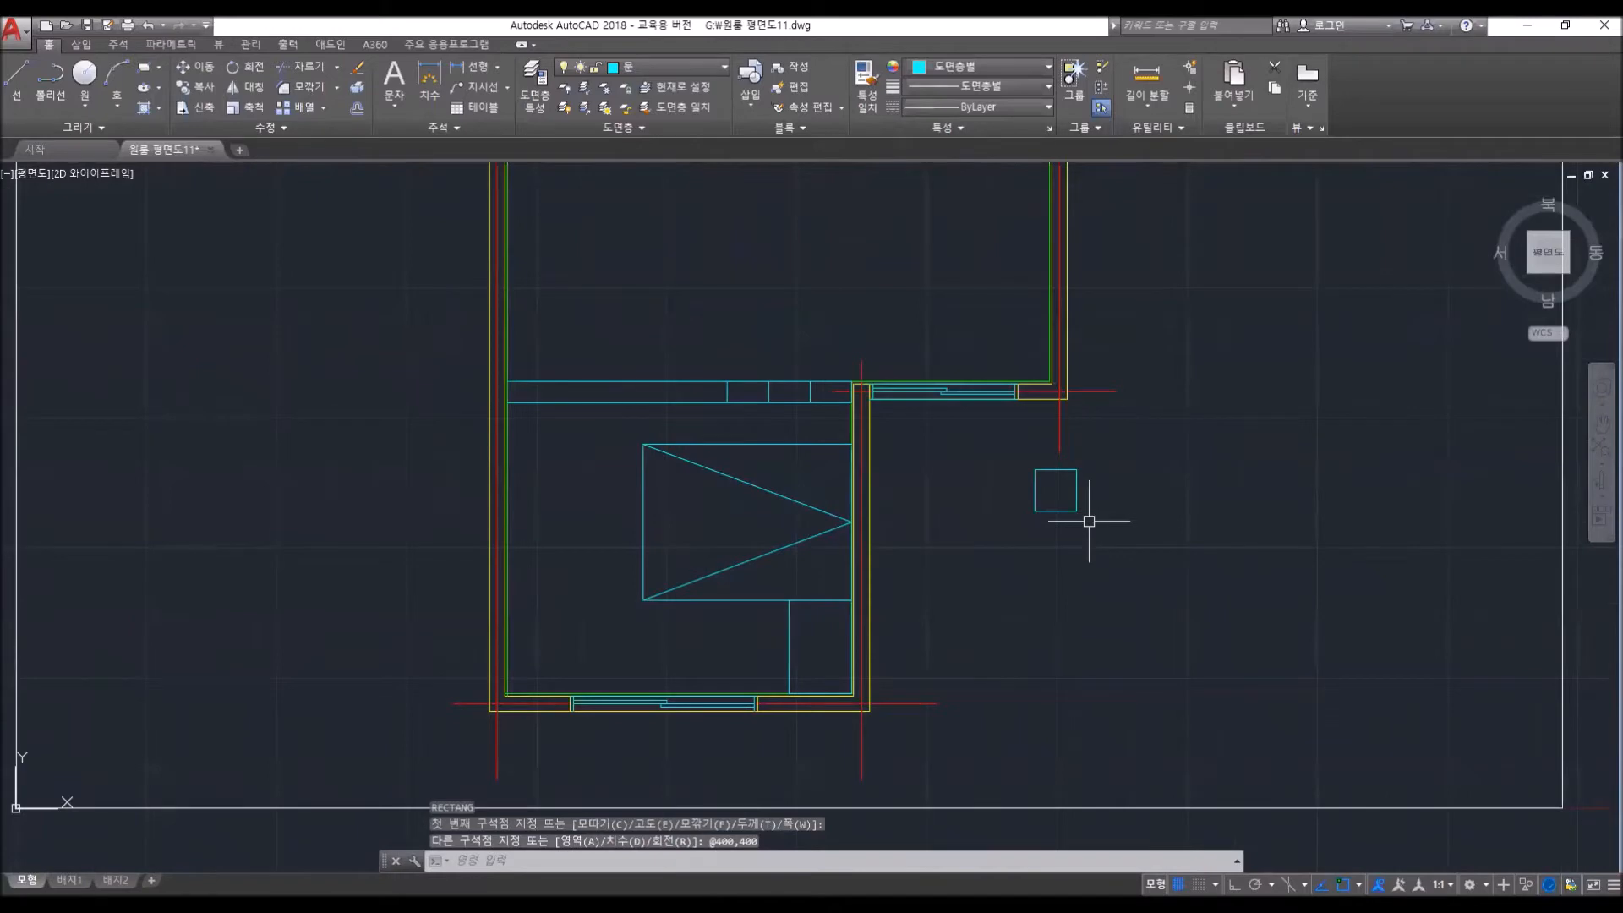
- Move the 400 by 400 square by its lower-right corner to the bed's upper-right corner
{"action": "type", "text": "m"}
{"action": "key", "text": "Return"}
{"action": "left_click", "coordinate": [1088, 519]}
{"action": "left_click", "coordinate": [1061, 497]}
{"action": "key", "text": "Return"}
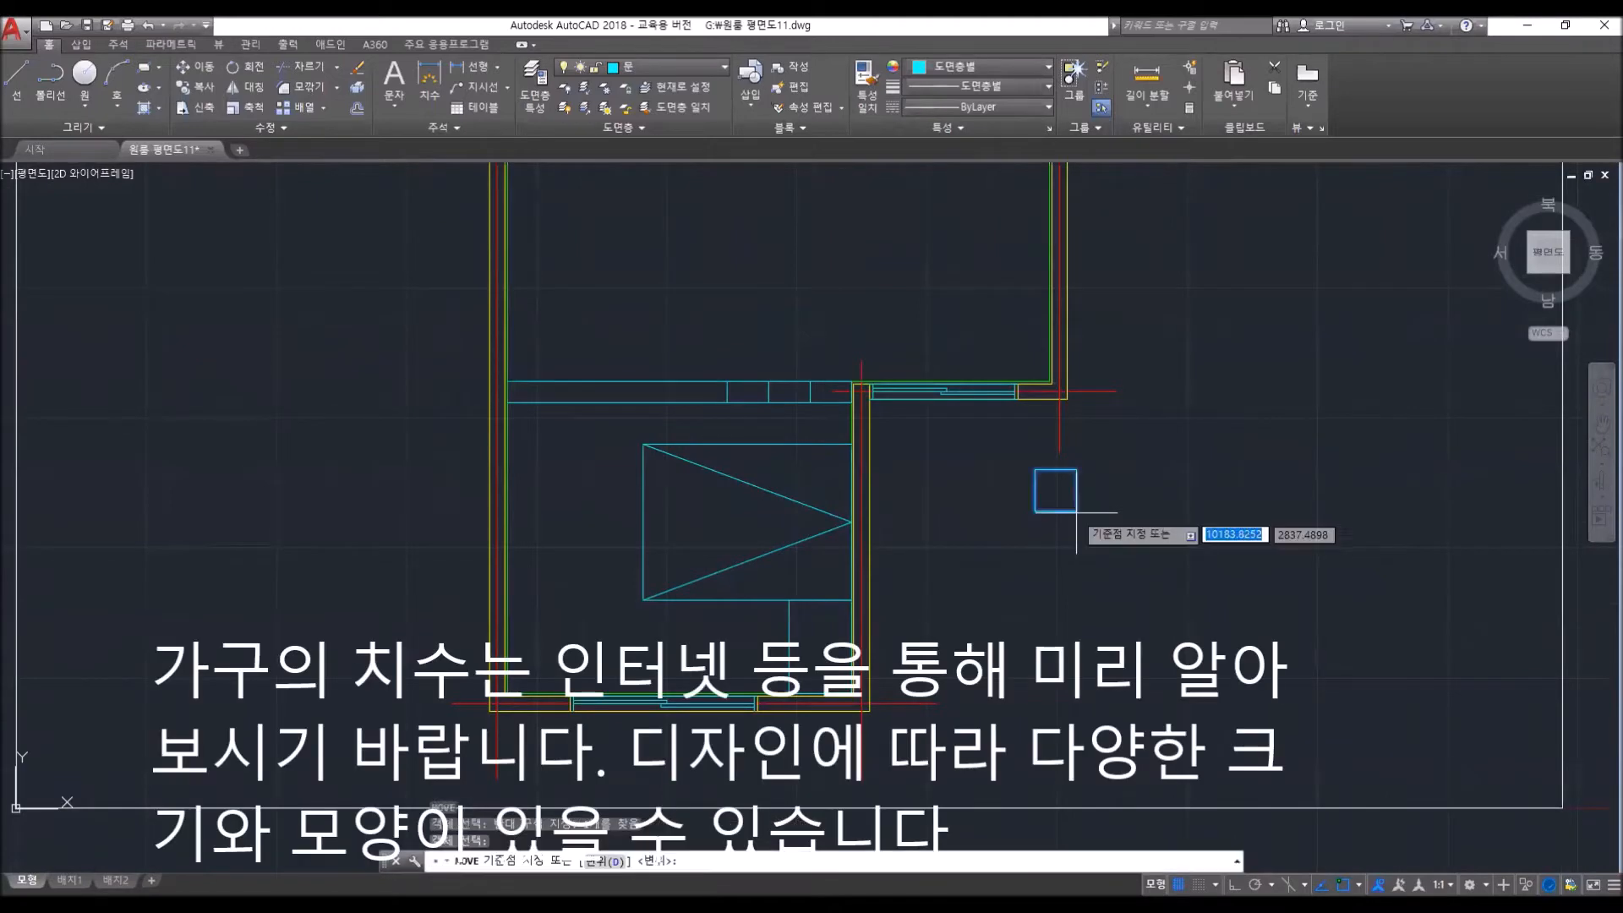
{"action": "left_click", "coordinate": [1077, 511]}
{"action": "scroll", "coordinate": [832, 416], "scroll_direction": "up", "scroll_amount": 5}
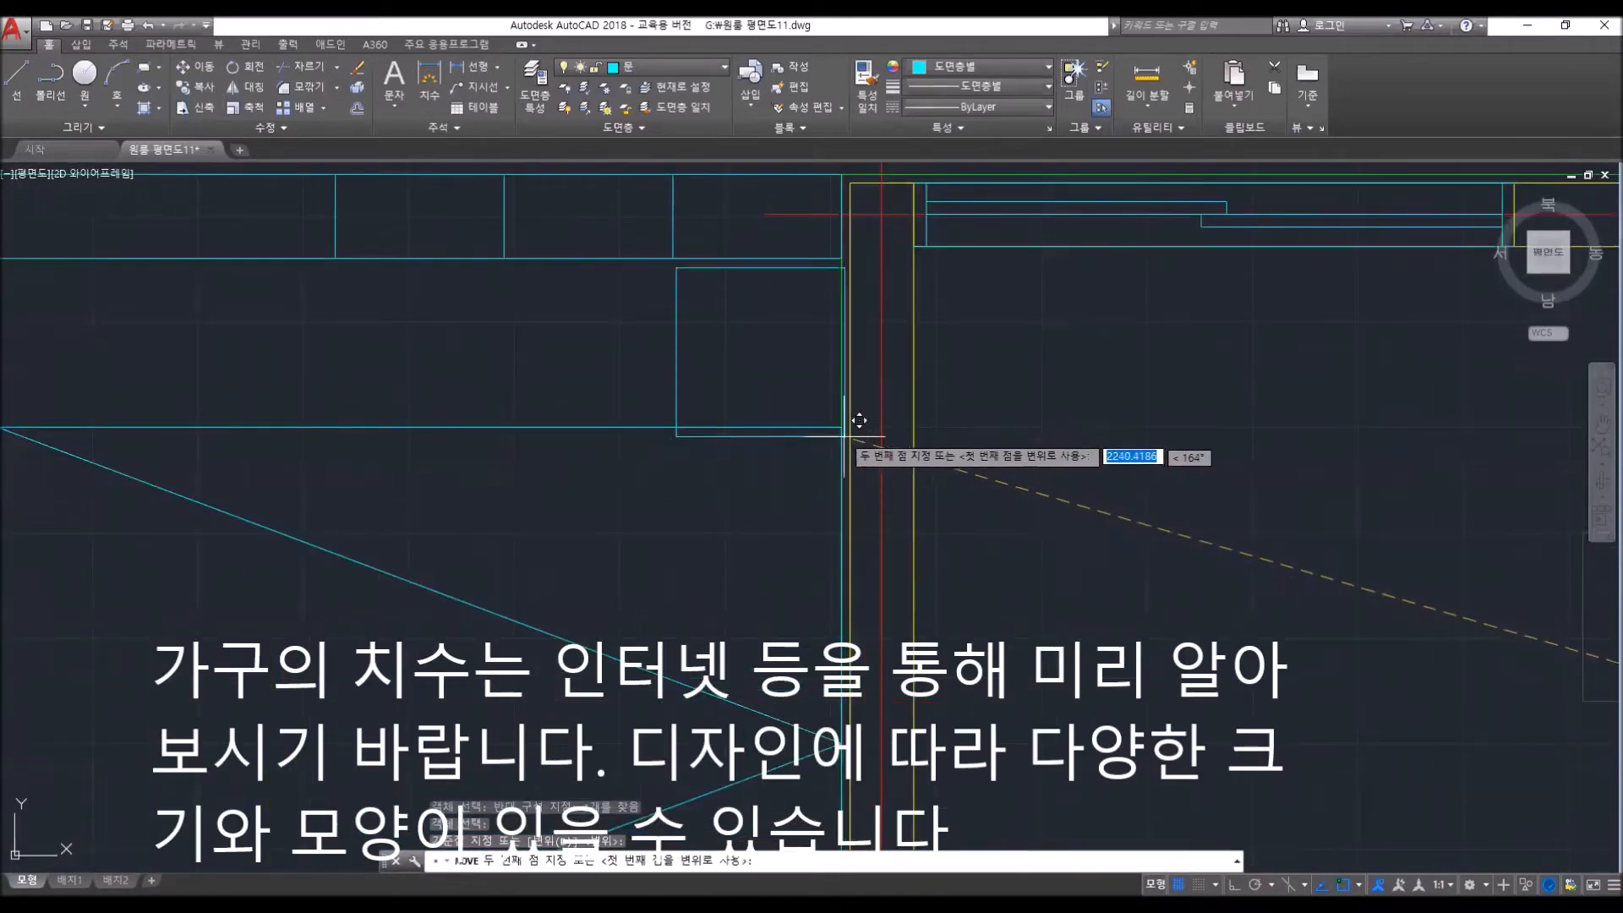
{"action": "left_click", "coordinate": [854, 414]}
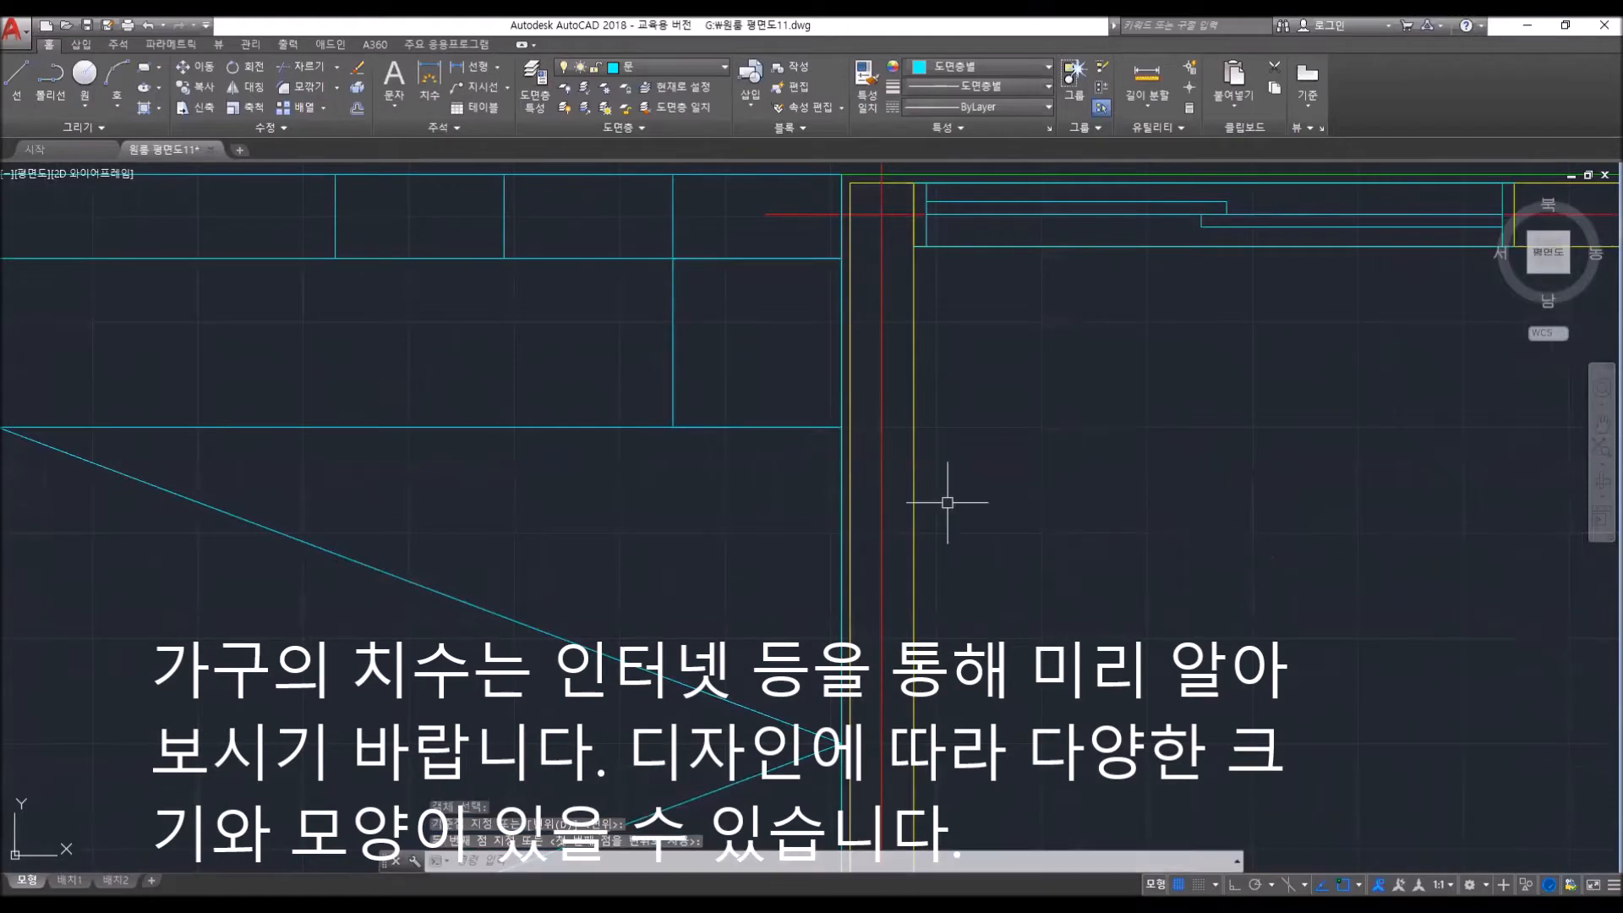
- Draw a 300 by 400 rectangle in the empty space outside the lower room's right wall
{"action": "scroll", "coordinate": [946, 496], "scroll_direction": "down", "scroll_amount": 4}
{"action": "middle_click_drag", "start_coordinate": [868, 603], "coordinate": [1175, 391]}
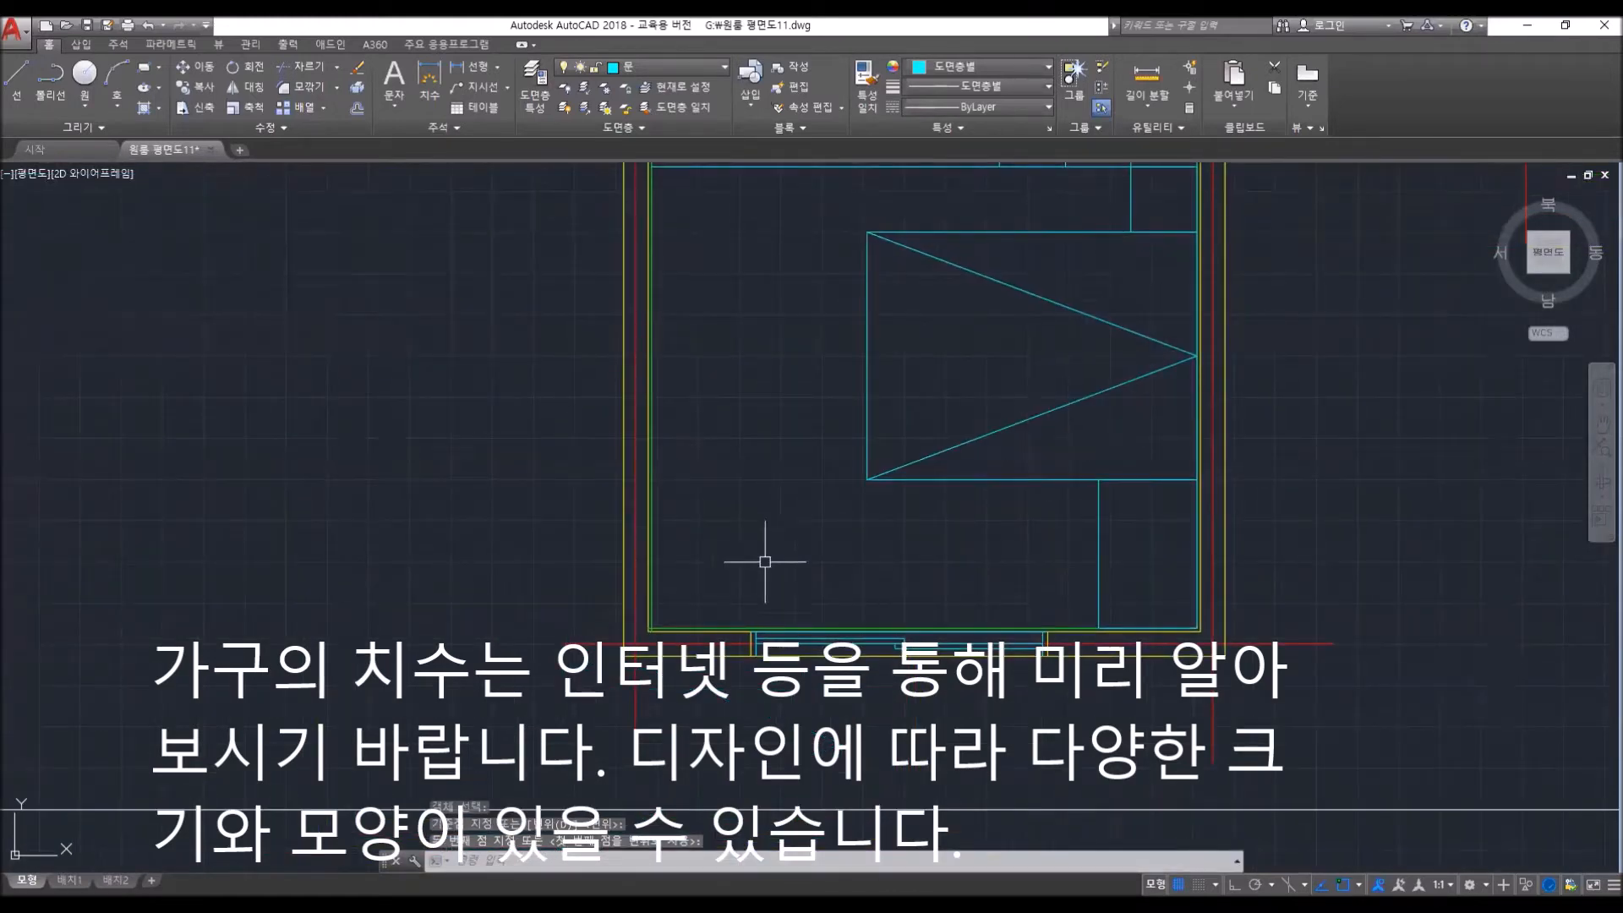
{"action": "type", "text": "rec"}
{"action": "key", "text": "Return"}
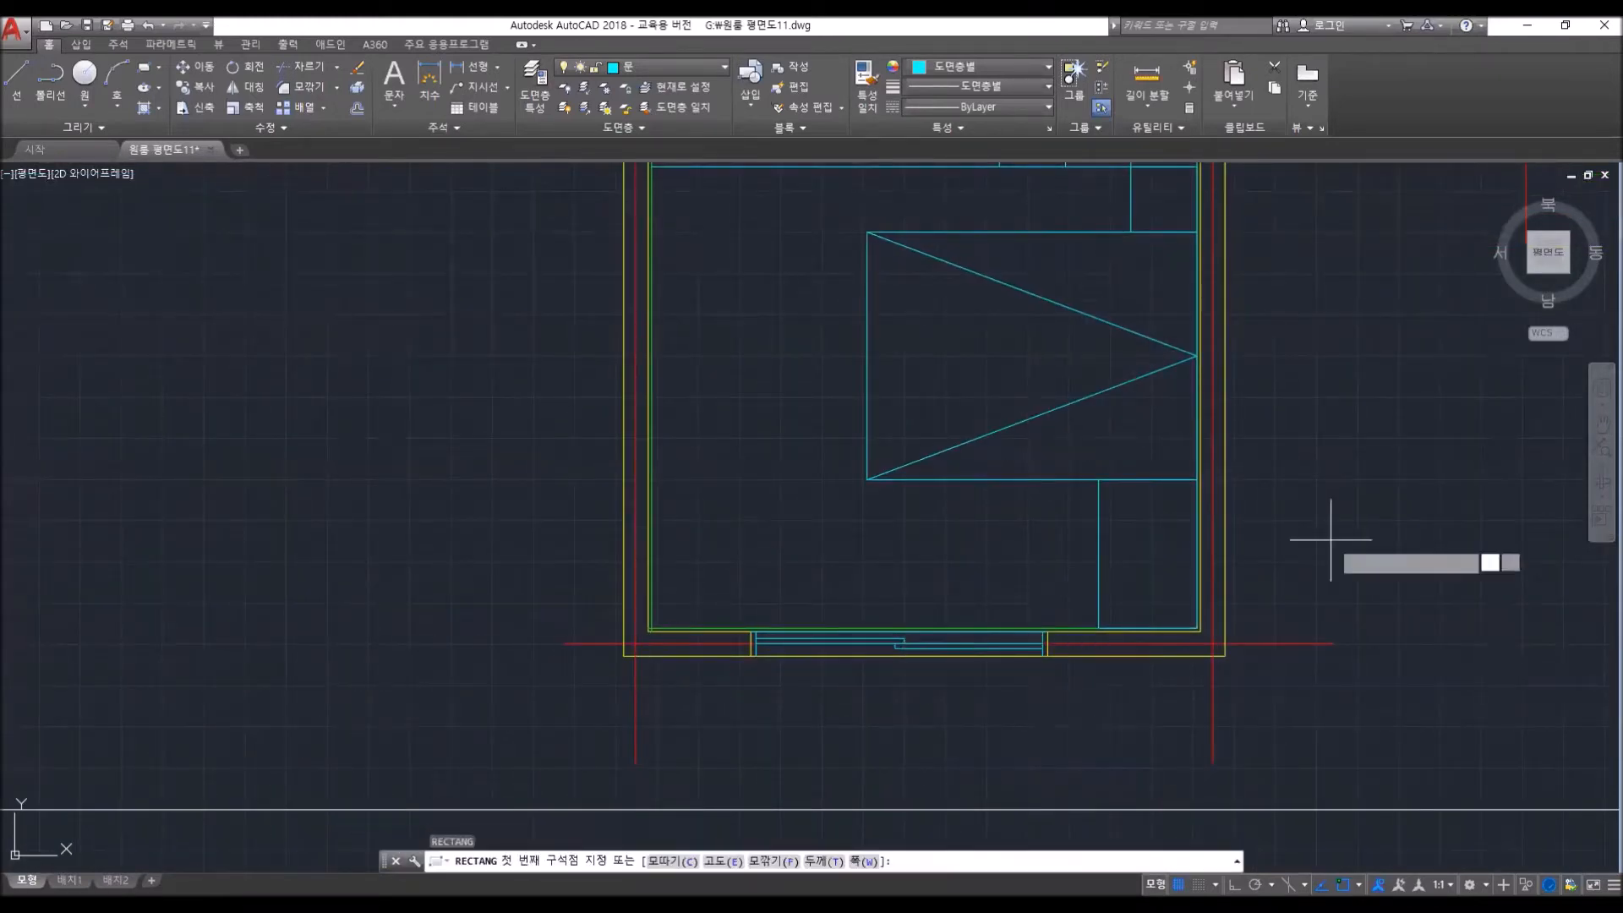
{"action": "left_click", "coordinate": [1331, 539]}
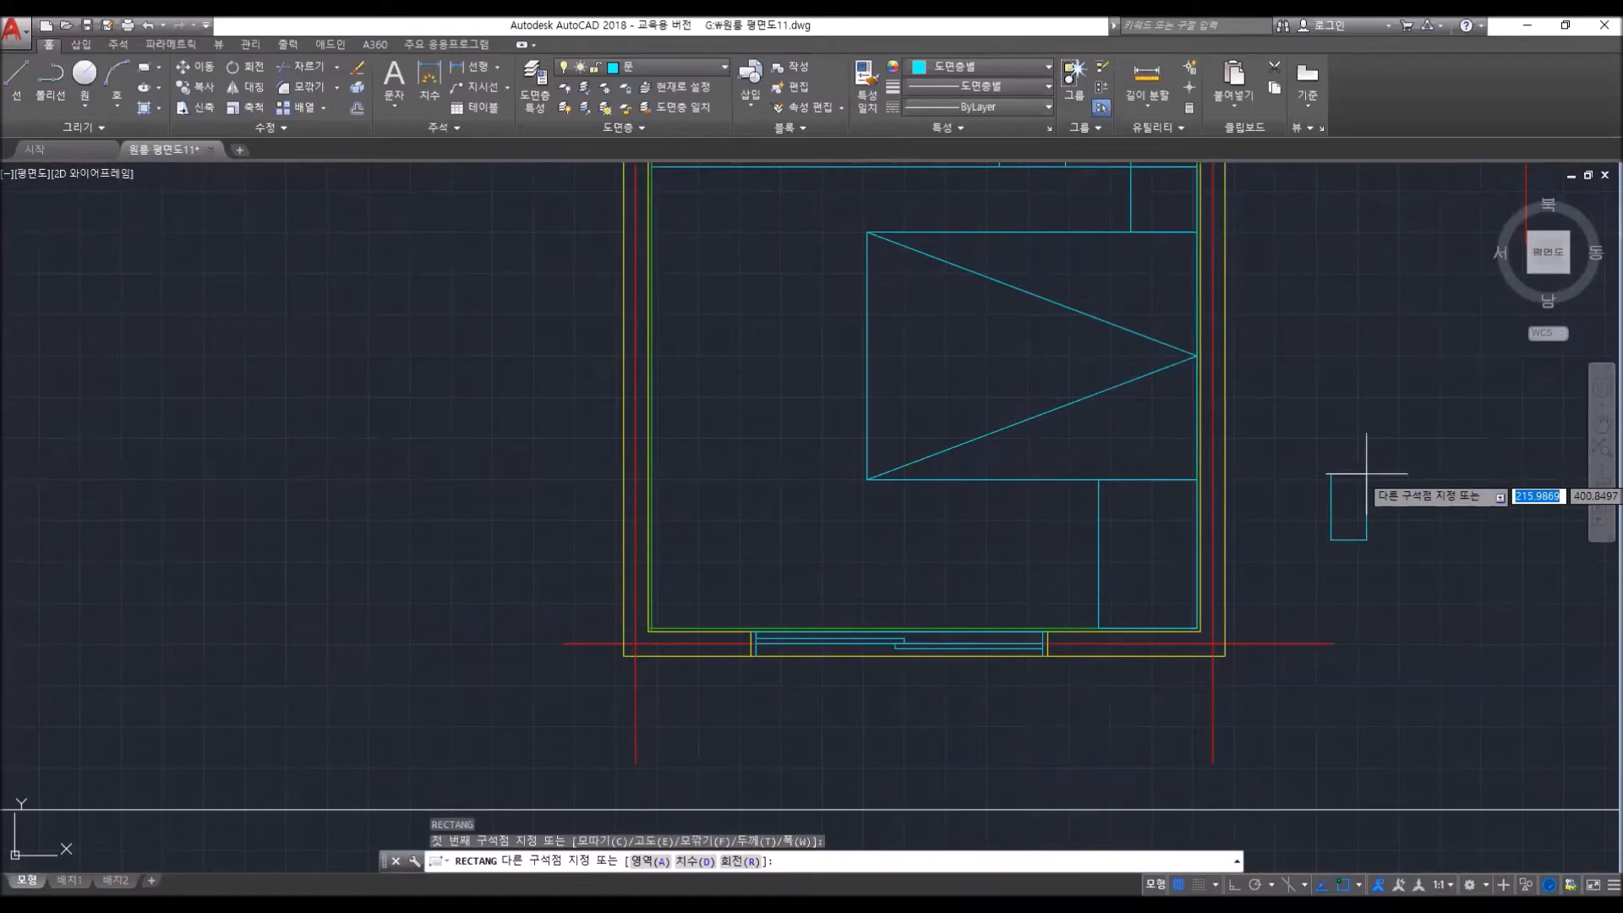
{"action": "type", "text": "@300"}
{"action": "key", "text": "Tab"}
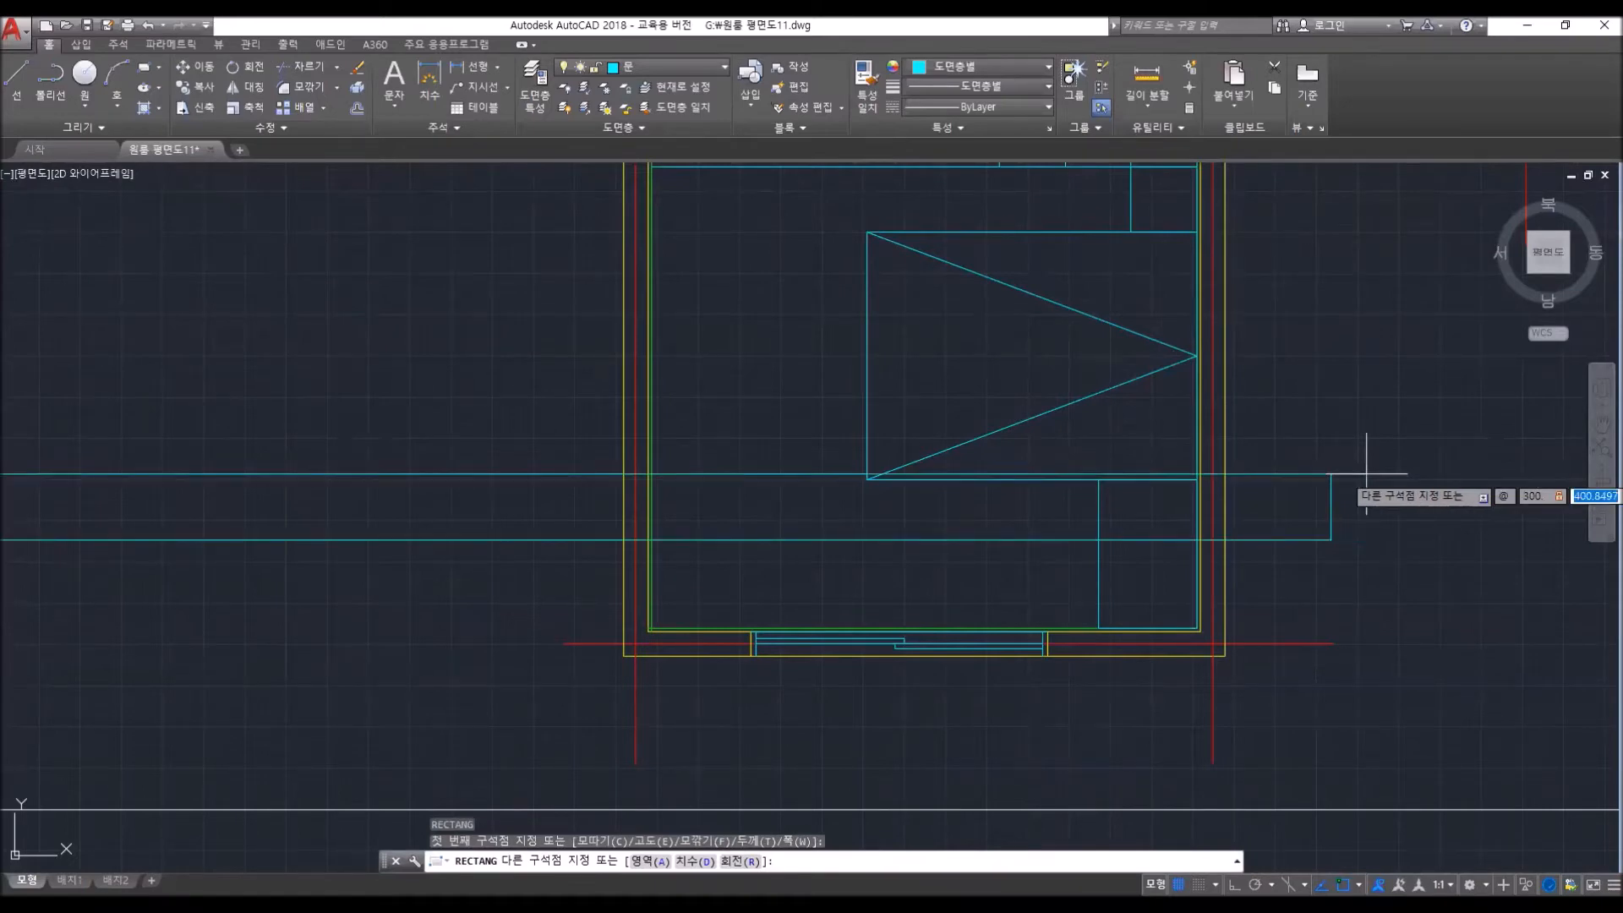
{"action": "type", "text": "400"}
{"action": "key", "text": "Return"}
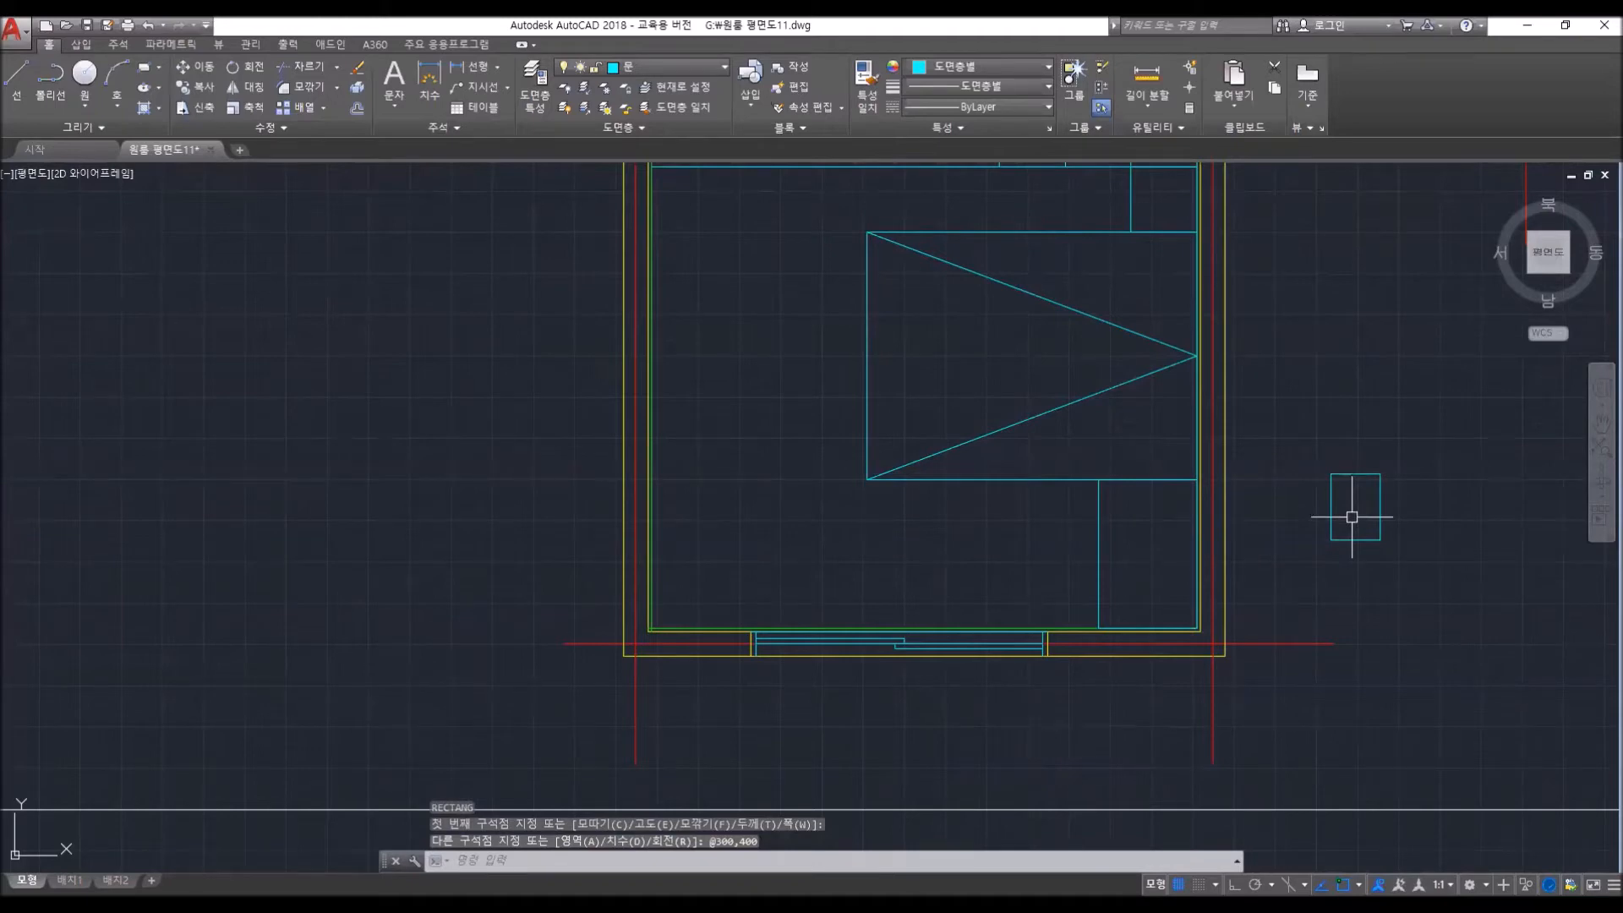
- Move the 300 by 400 rectangle near the lower room's lower-left corner and rotate it slightly counterclockwise about its lower-left corner
{"action": "left_click", "coordinate": [1331, 540]}
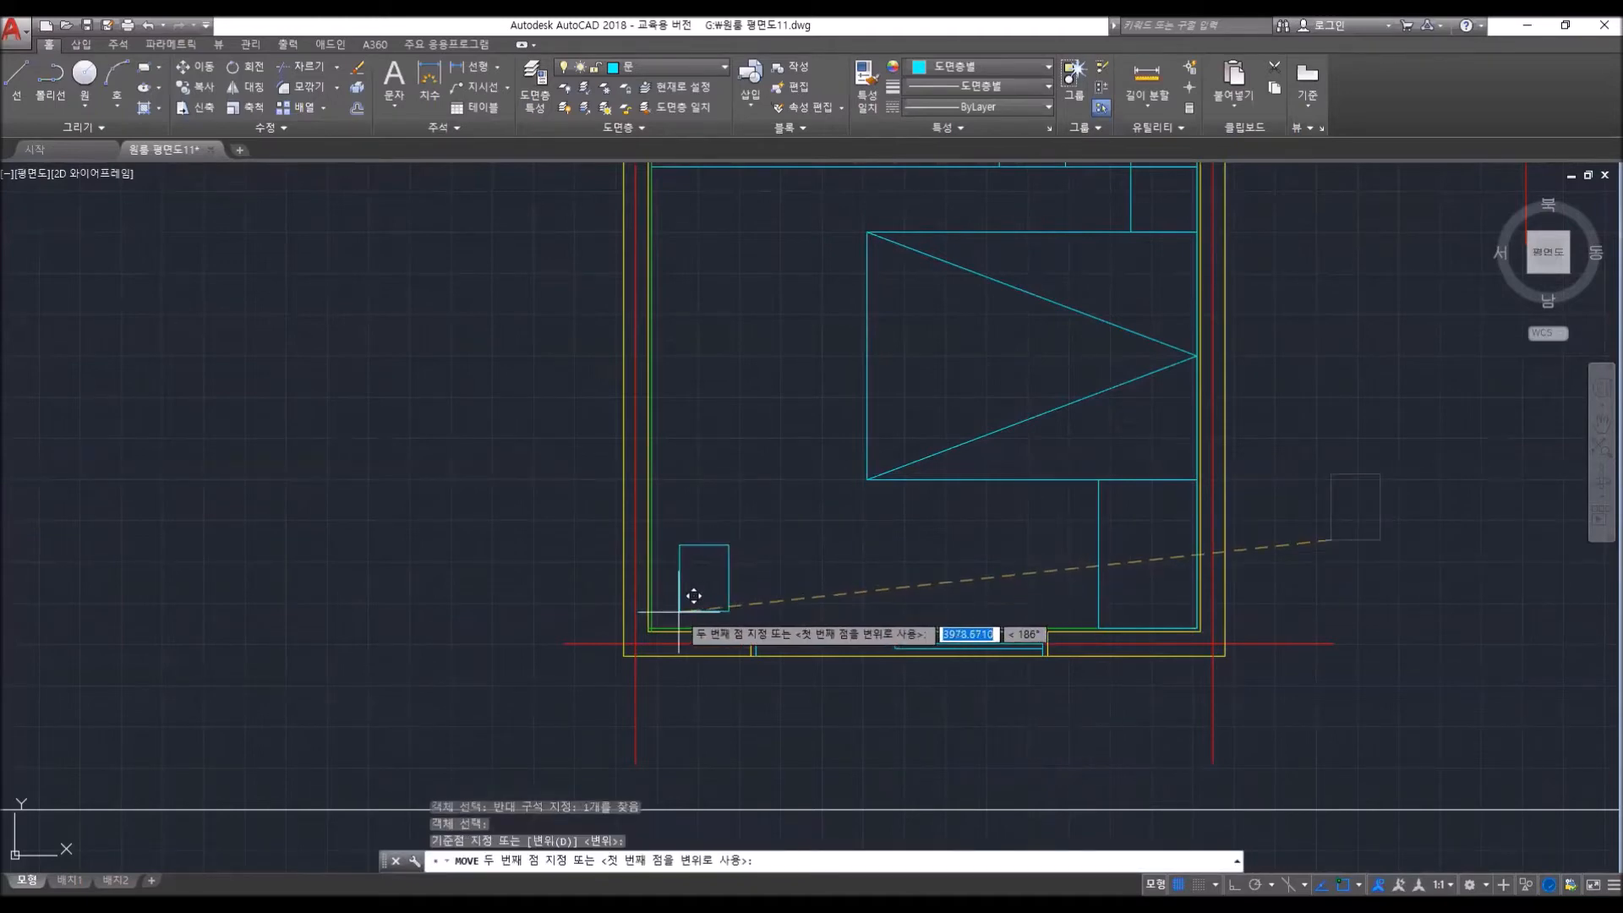
{"action": "left_click", "coordinate": [677, 612]}
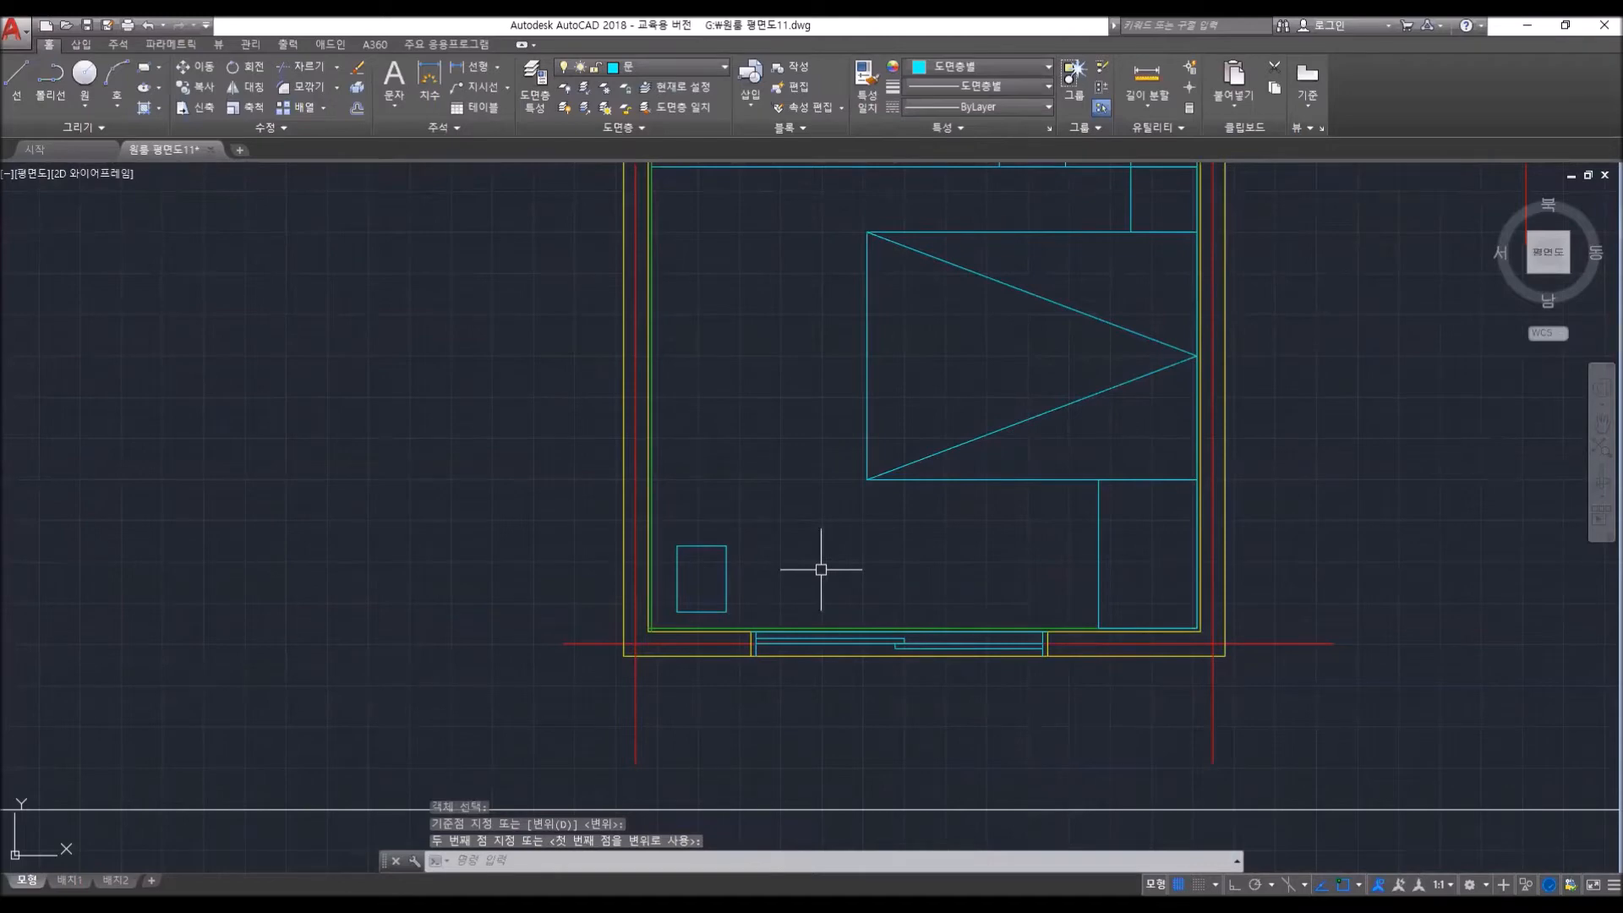
{"action": "type", "text": "ro"}
{"action": "key", "text": "space"}
{"action": "left_click", "coordinate": [803, 514]}
{"action": "left_click", "coordinate": [710, 564]}
{"action": "key", "text": "space"}
{"action": "left_click", "coordinate": [678, 612]}
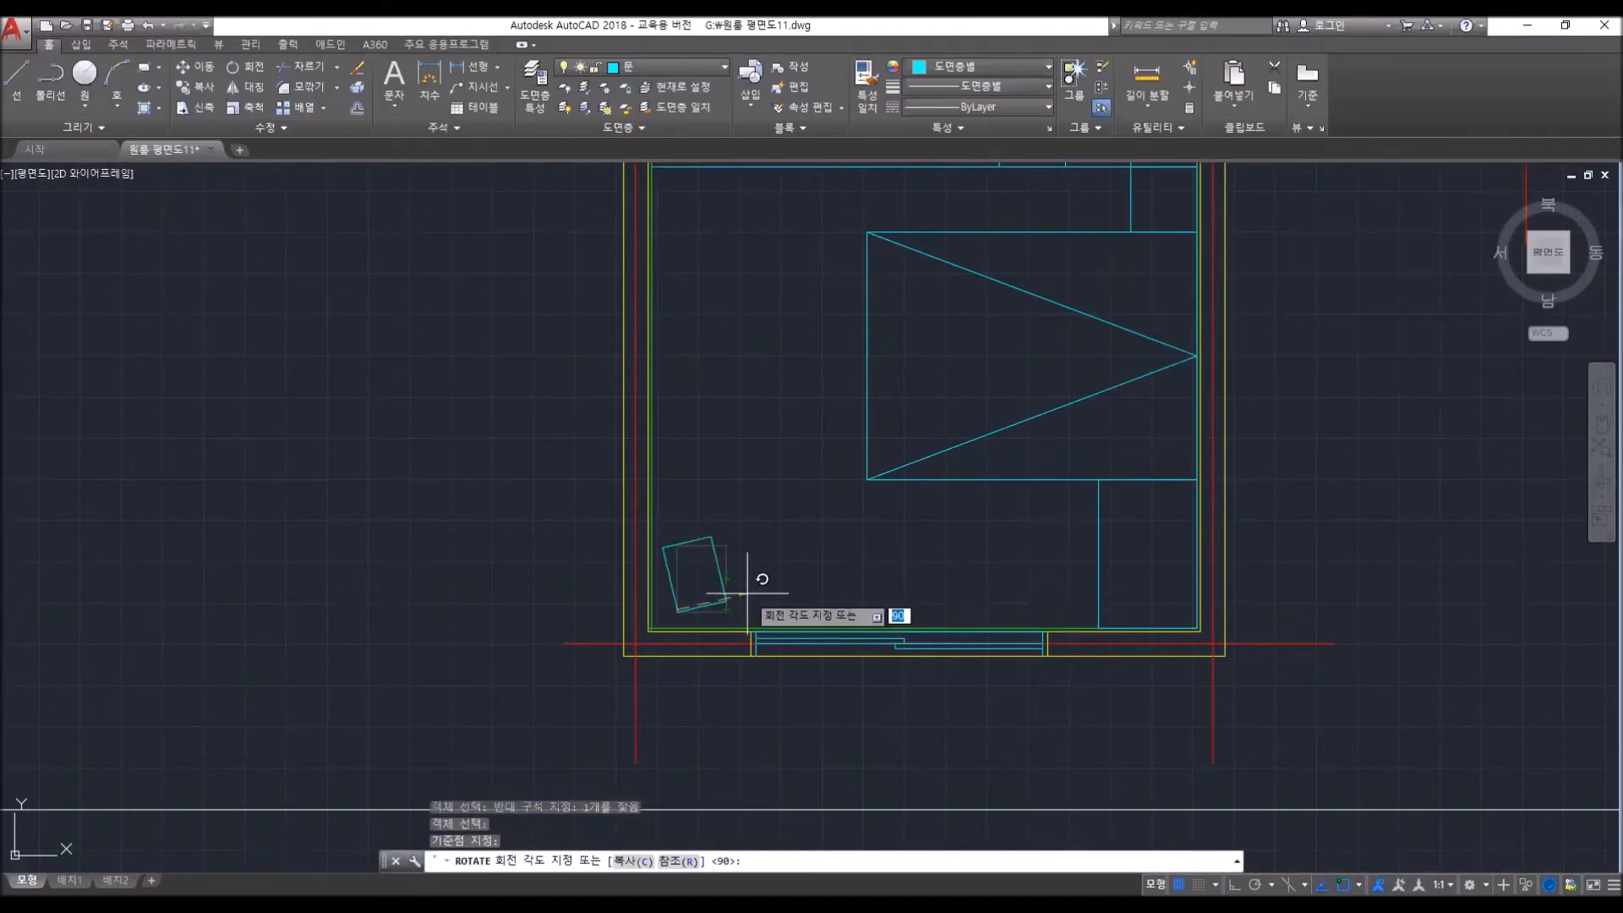
{"action": "left_click", "coordinate": [748, 589]}
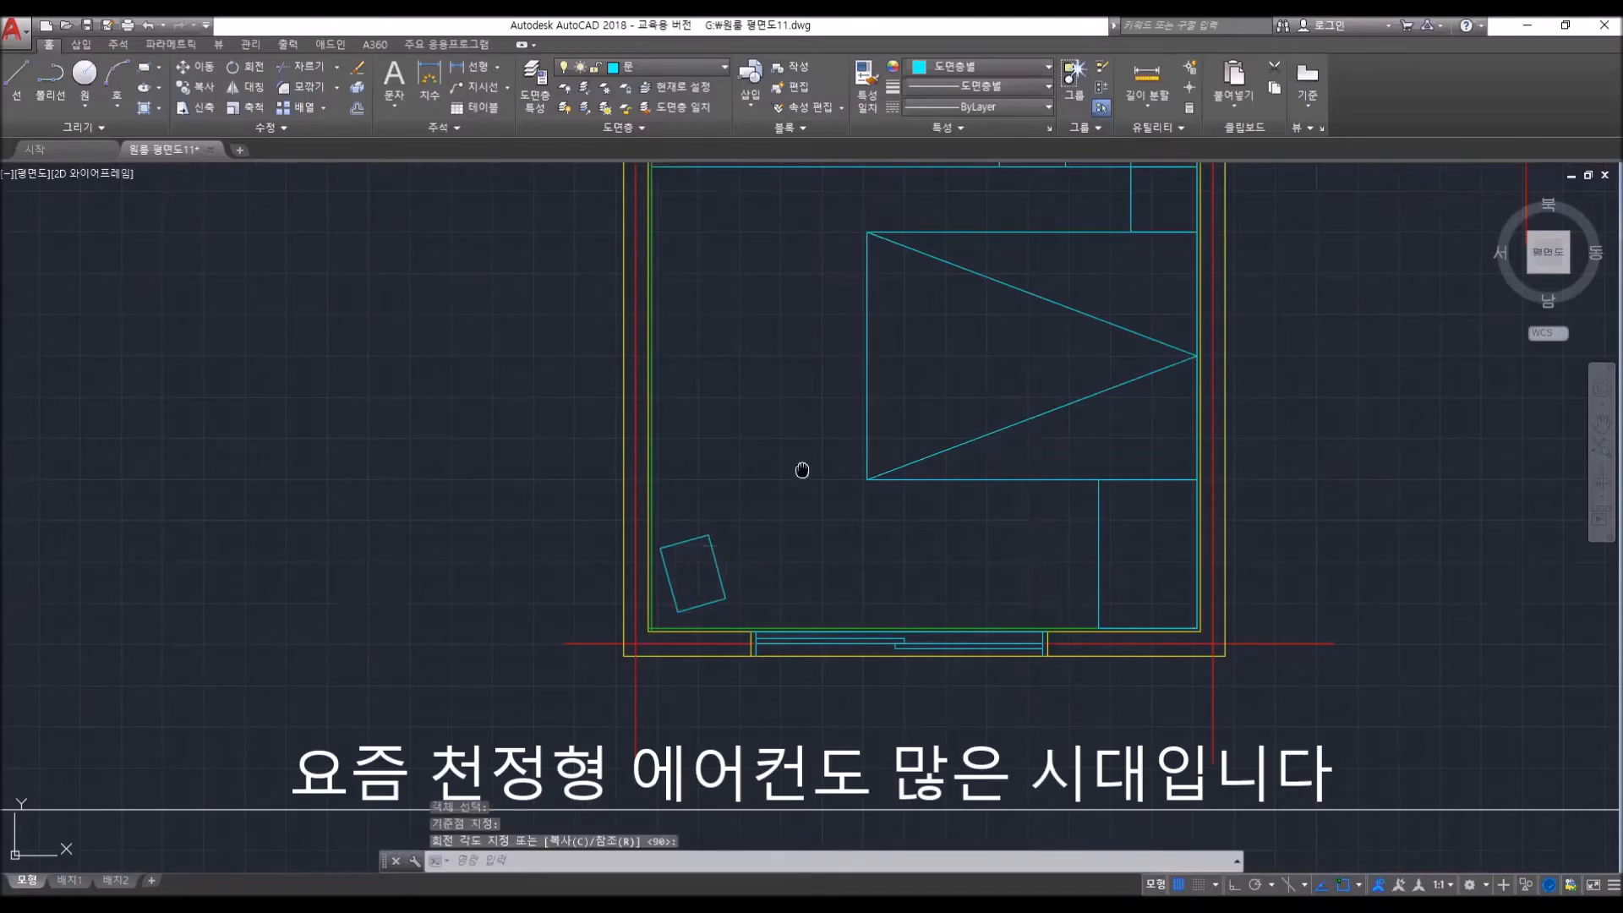
- Move the tilted rectangle slightly down, closer to the lower room's bottom wall
{"action": "middle_click_drag", "start_coordinate": [801, 468], "coordinate": [826, 627]}
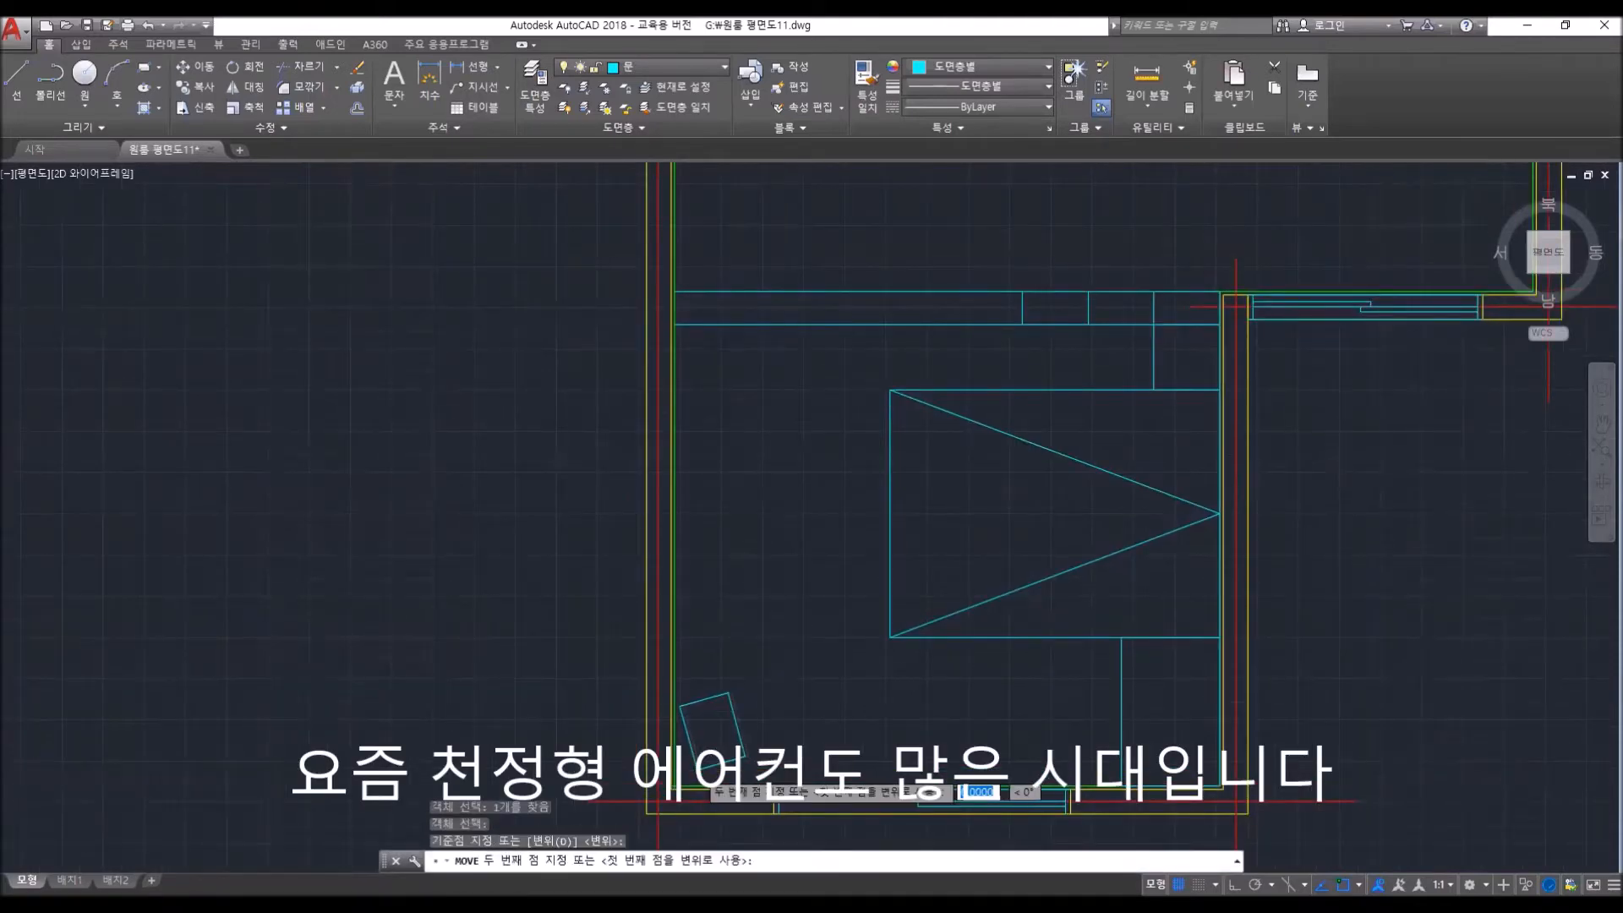
{"action": "scroll", "coordinate": [699, 770], "scroll_direction": "up", "scroll_amount": 2}
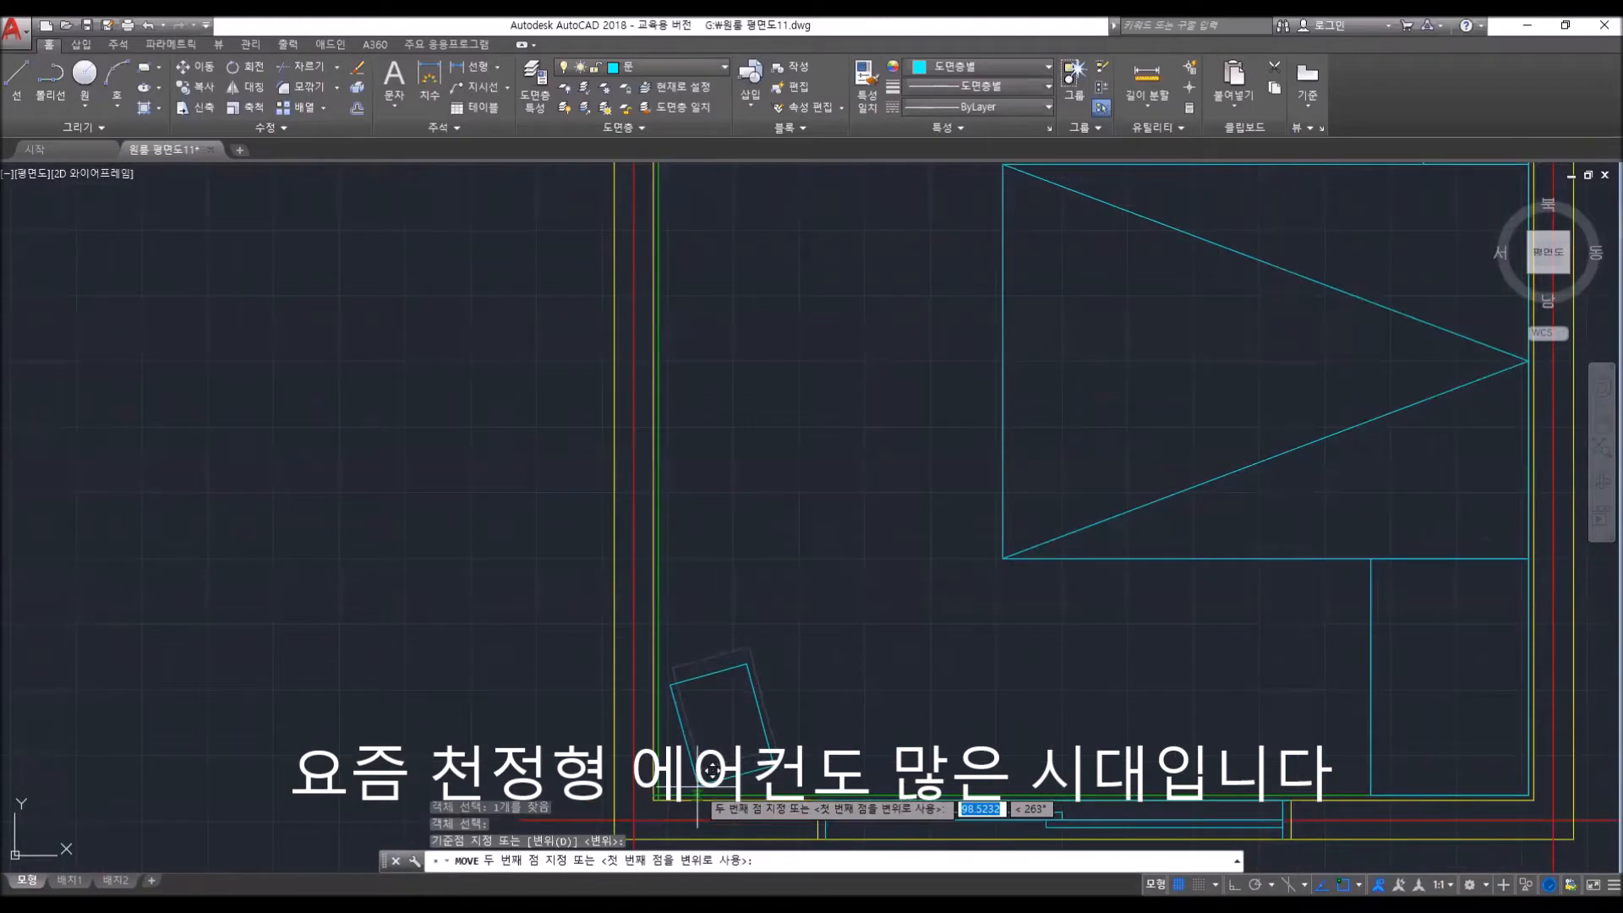
{"action": "left_click", "coordinate": [701, 785]}
{"action": "scroll", "coordinate": [700, 786], "scroll_direction": "down", "scroll_amount": 2}
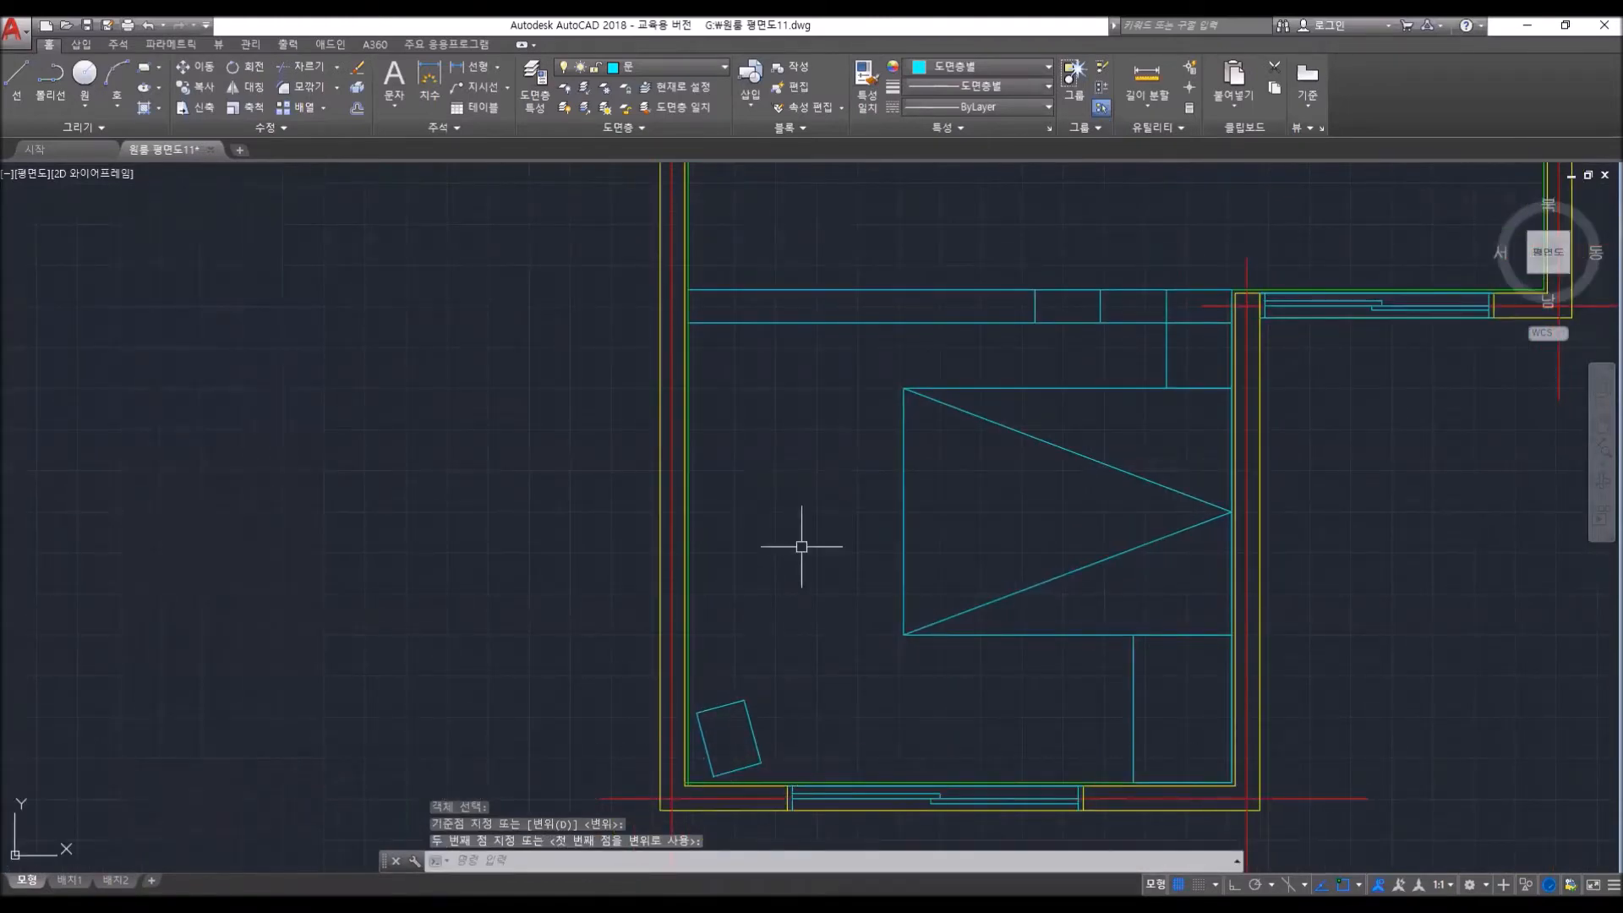
- Draw a 300-wide cabinet outline along the lower room's left wall, from the divided strip down to just above the tilted rectangle
{"action": "type", "text": "l"}
{"action": "key", "text": "Return"}
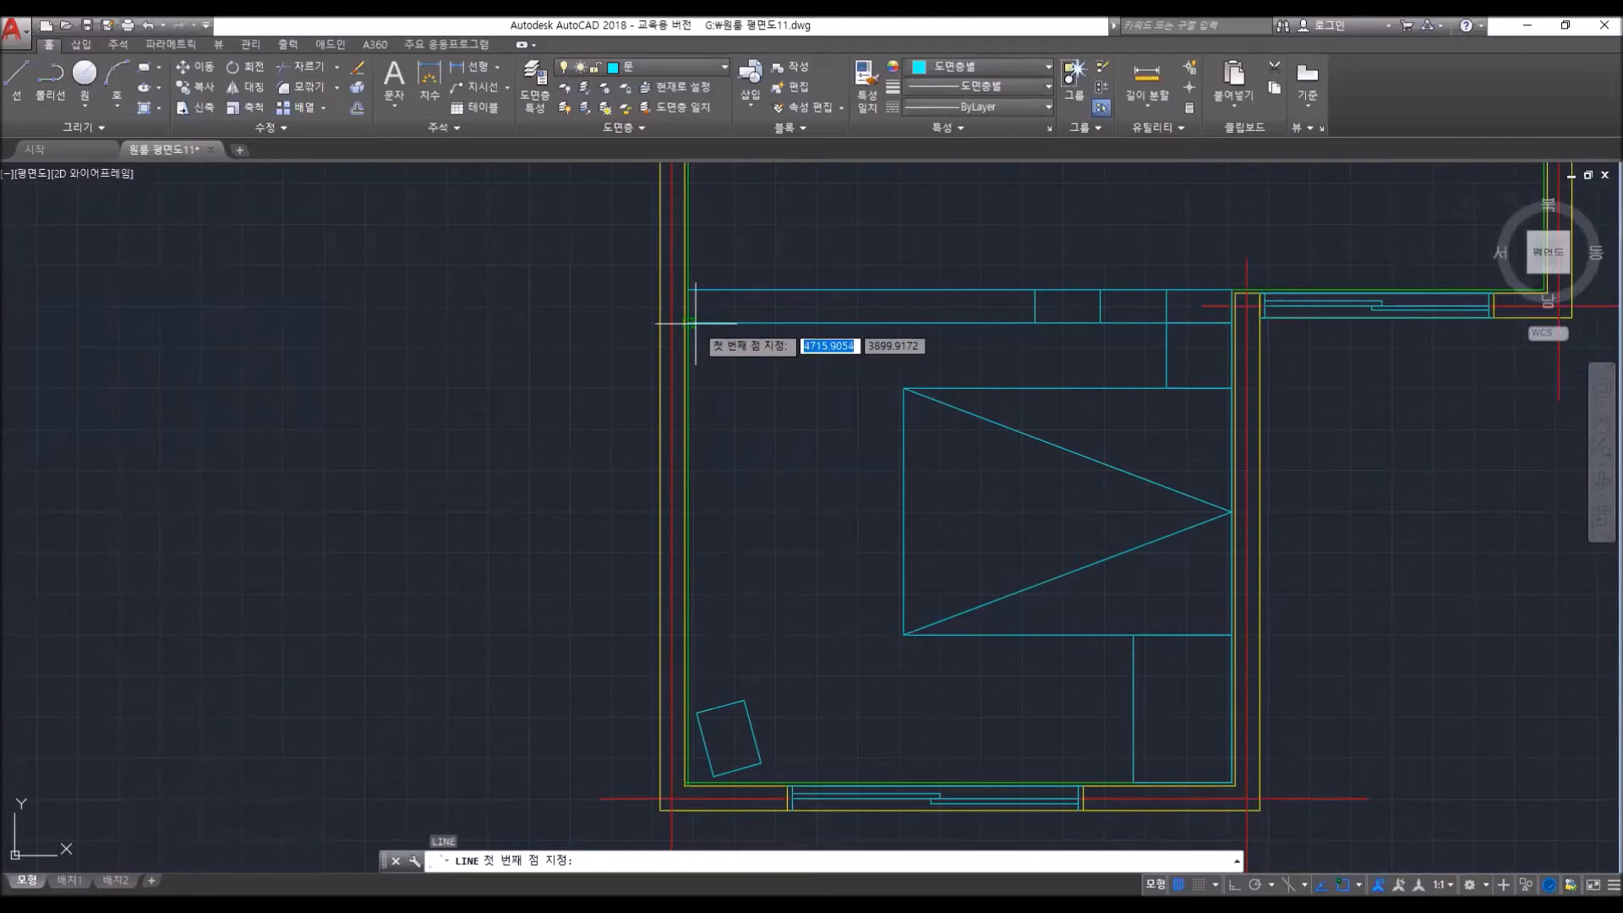
{"action": "left_click", "coordinate": [689, 322]}
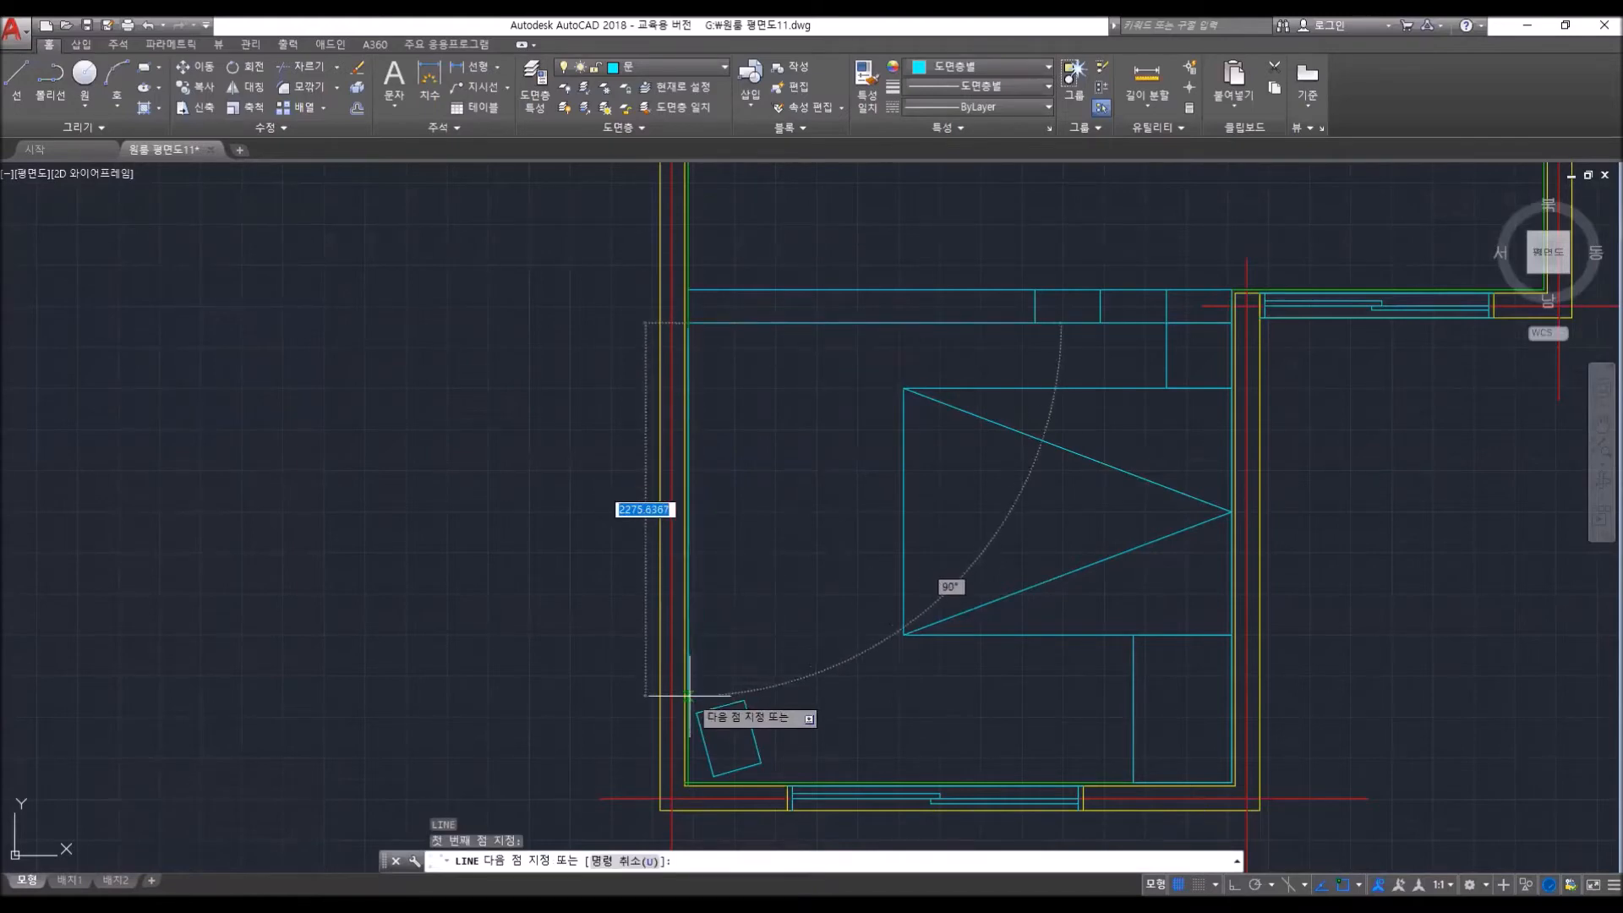
{"action": "left_click", "coordinate": [689, 688]}
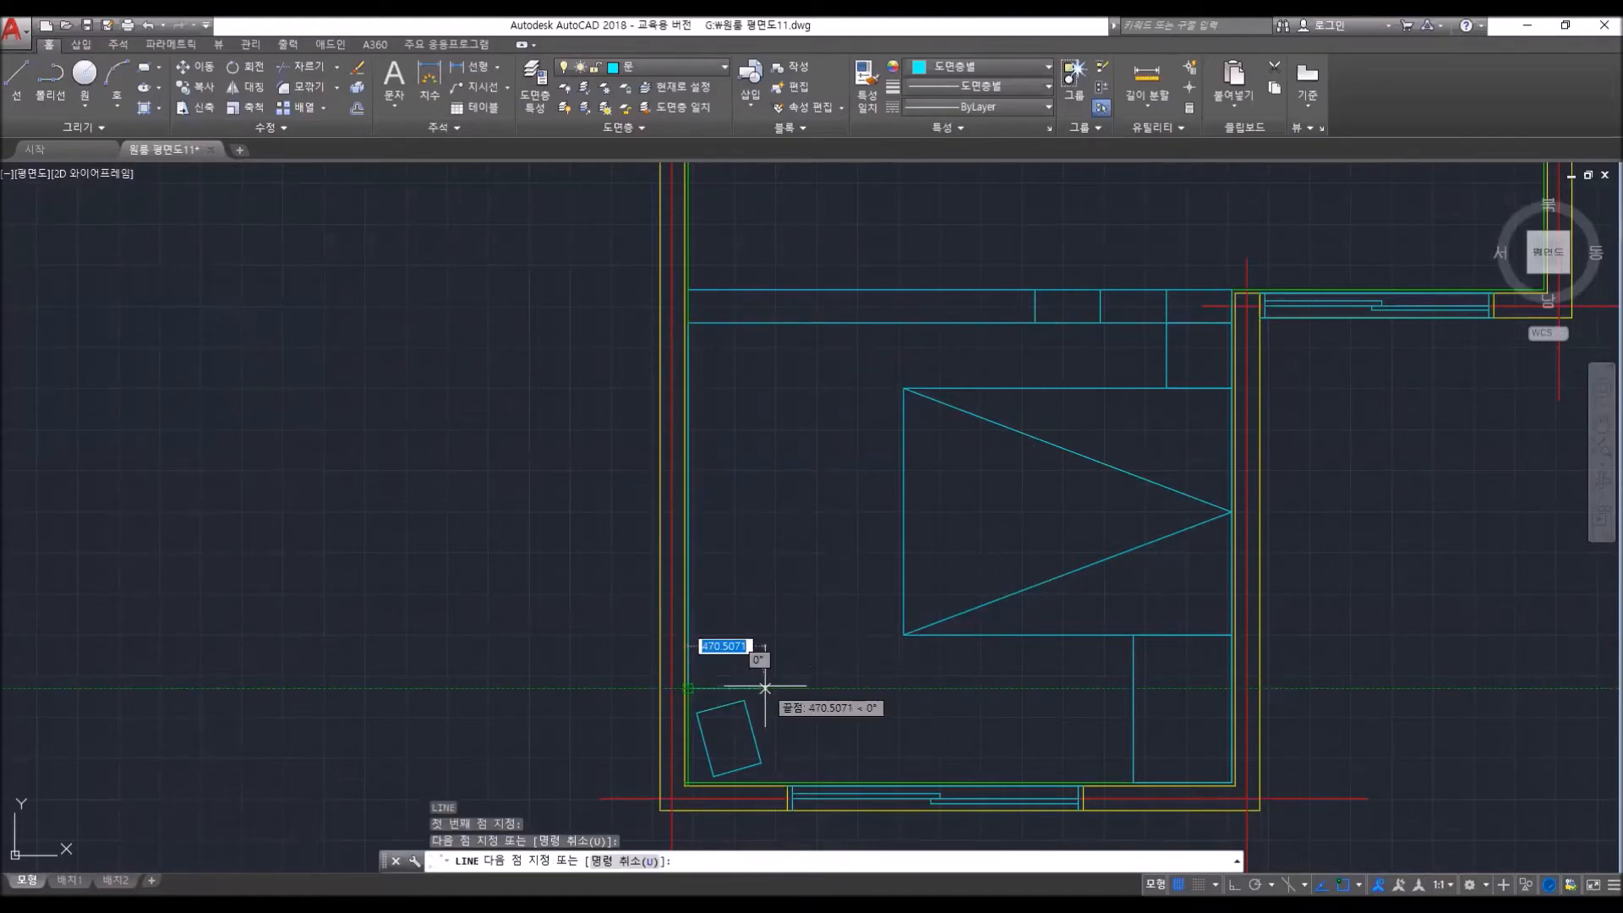
{"action": "scroll", "coordinate": [757, 685], "scroll_direction": "up", "scroll_amount": 2}
{"action": "key", "text": "F8"}
{"action": "type", "text": "300"}
{"action": "key", "text": "Return"}
{"action": "scroll", "coordinate": [756, 428], "scroll_direction": "down", "scroll_amount": 3}
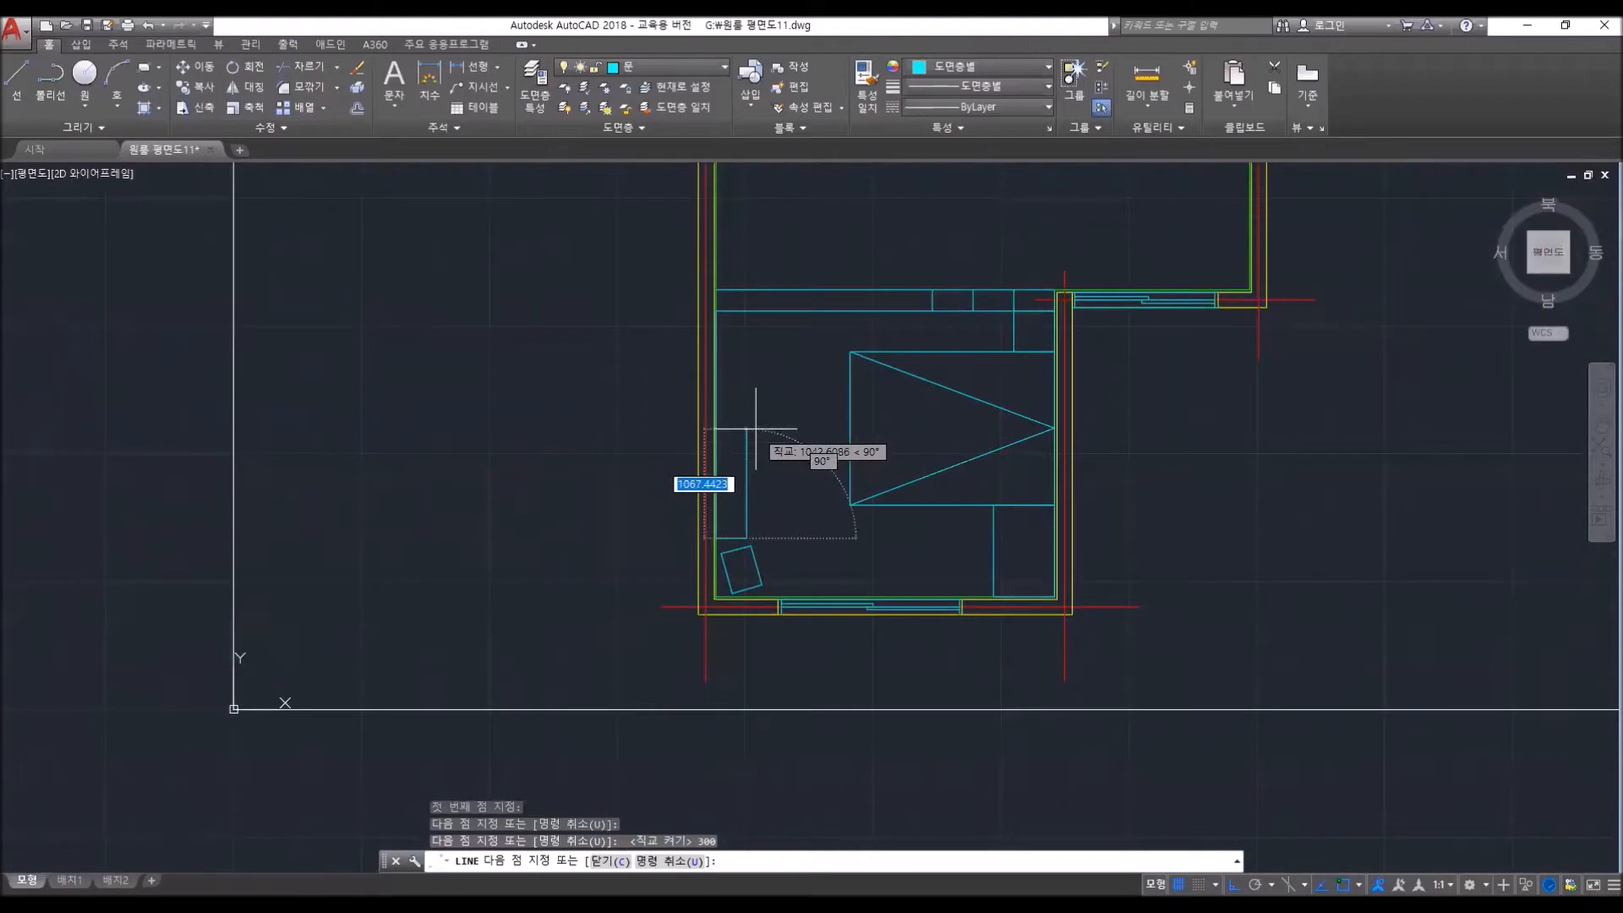
{"action": "left_click", "coordinate": [746, 311]}
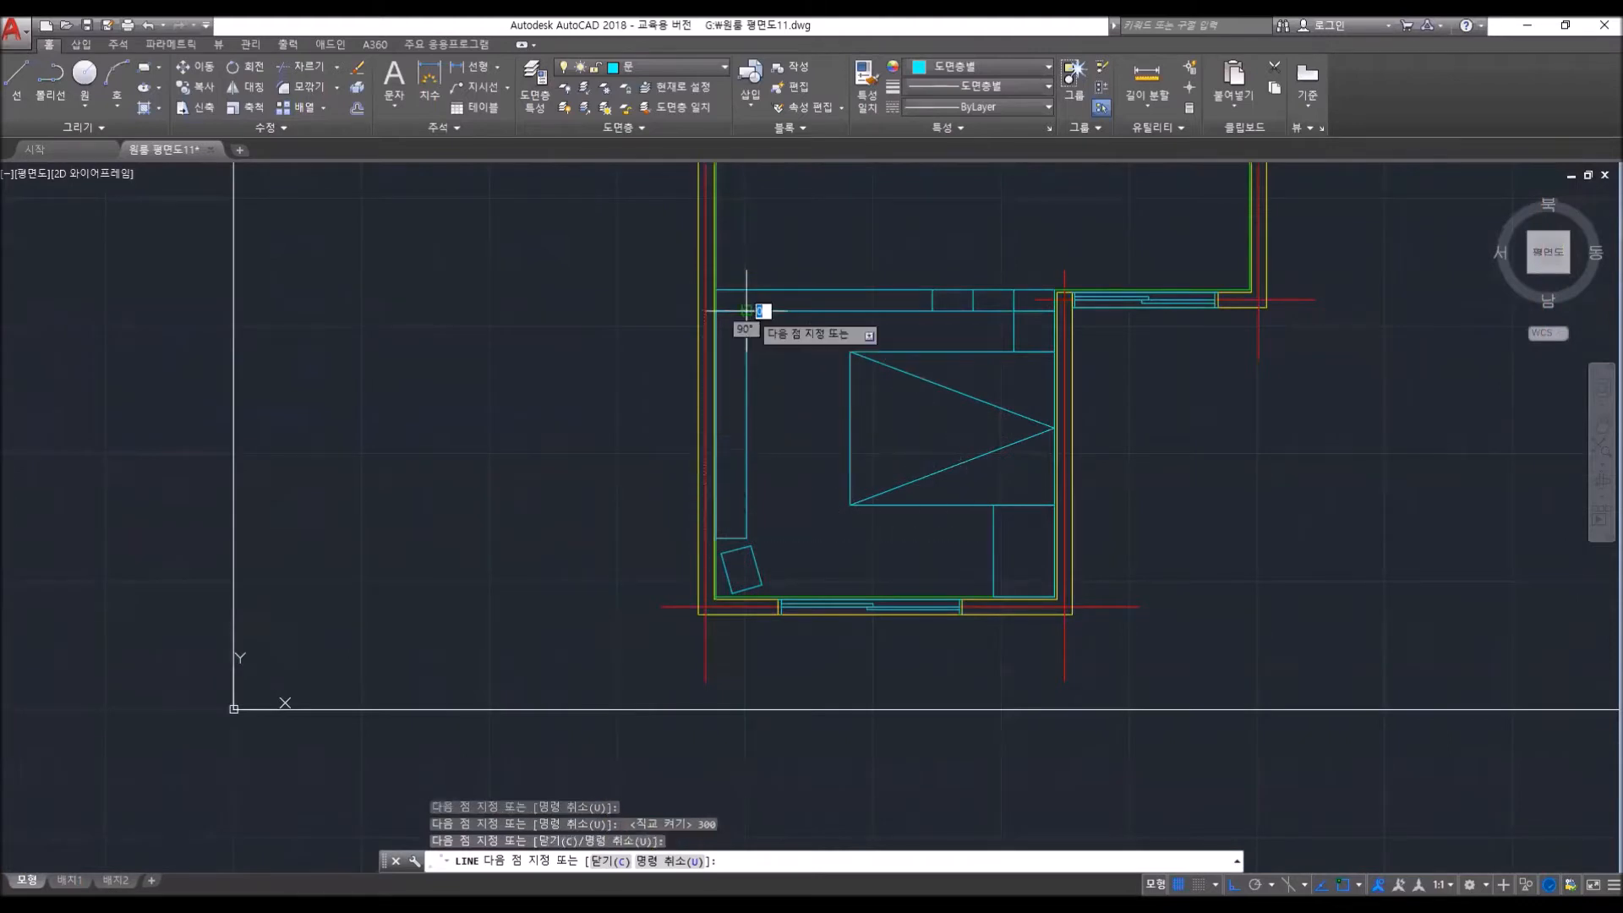
{"action": "key", "text": "Return"}
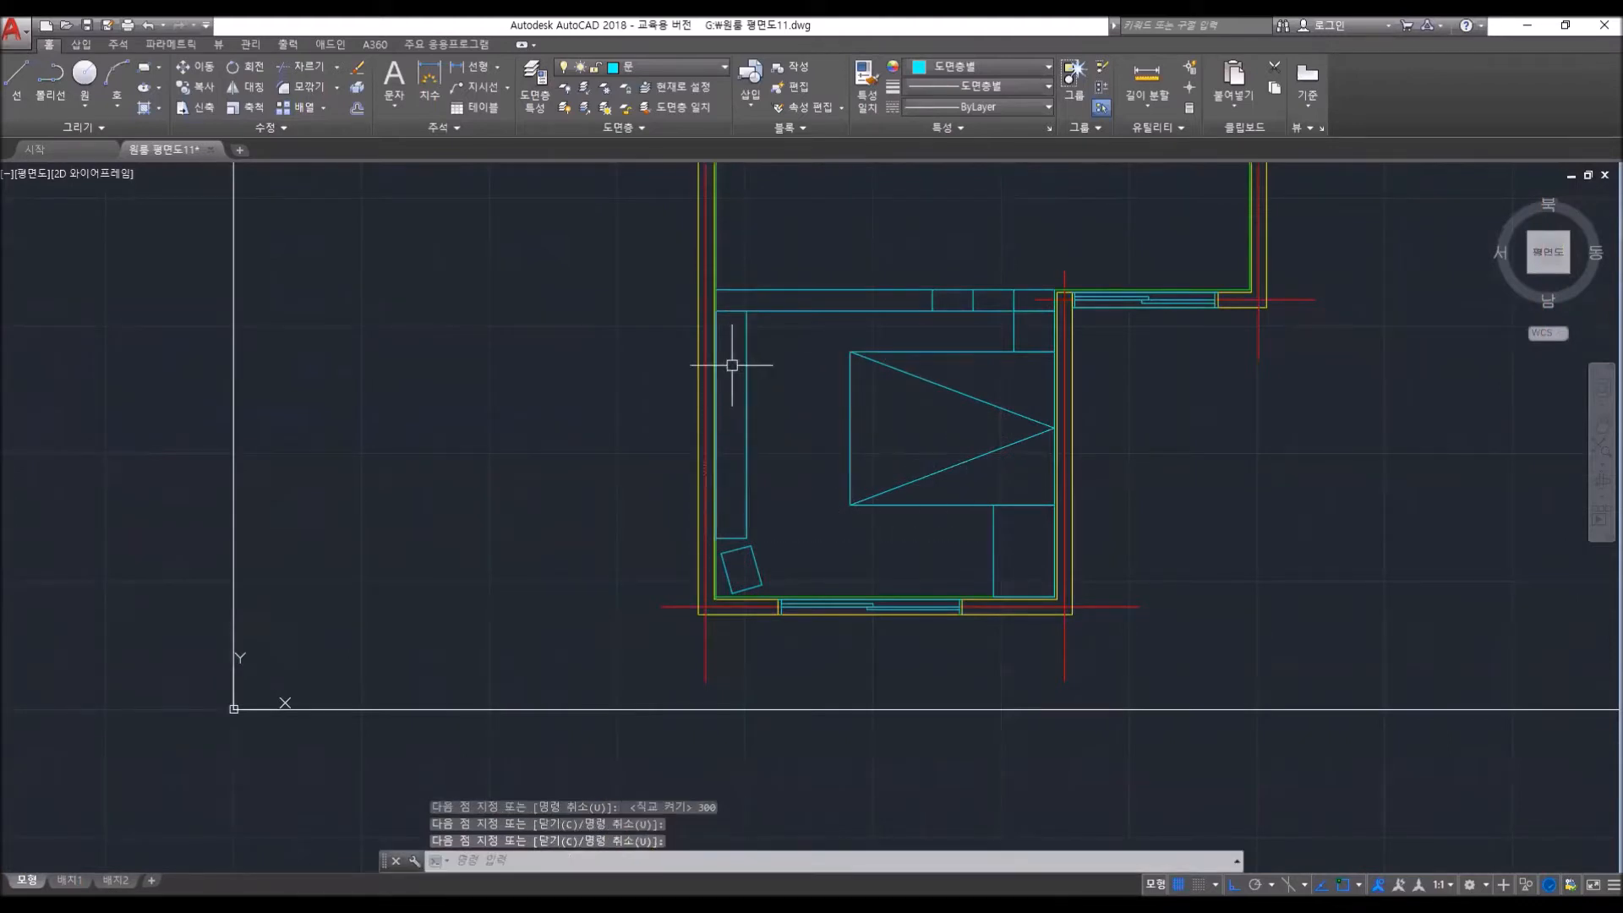
{"action": "key", "text": "Escape"}
{"action": "key", "text": "Escape"}
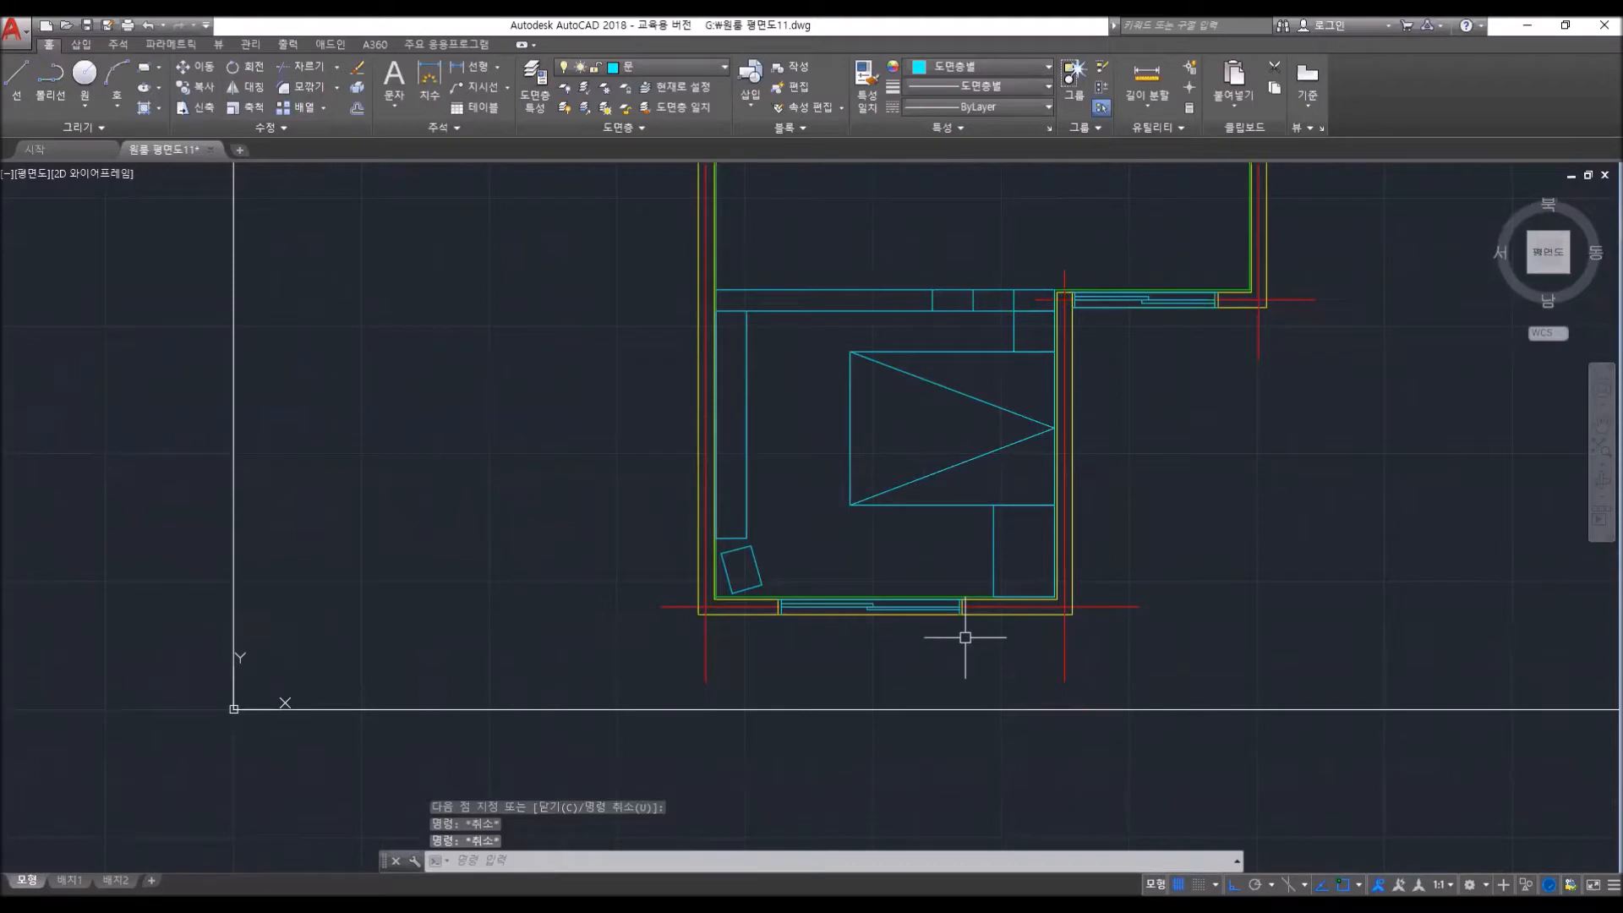
- Offset the bottom line of the left-wall cabinet upward by 600
{"action": "type", "text": "o"}
{"action": "key", "text": "Return"}
{"action": "type", "text": "600"}
{"action": "key", "text": "Return"}
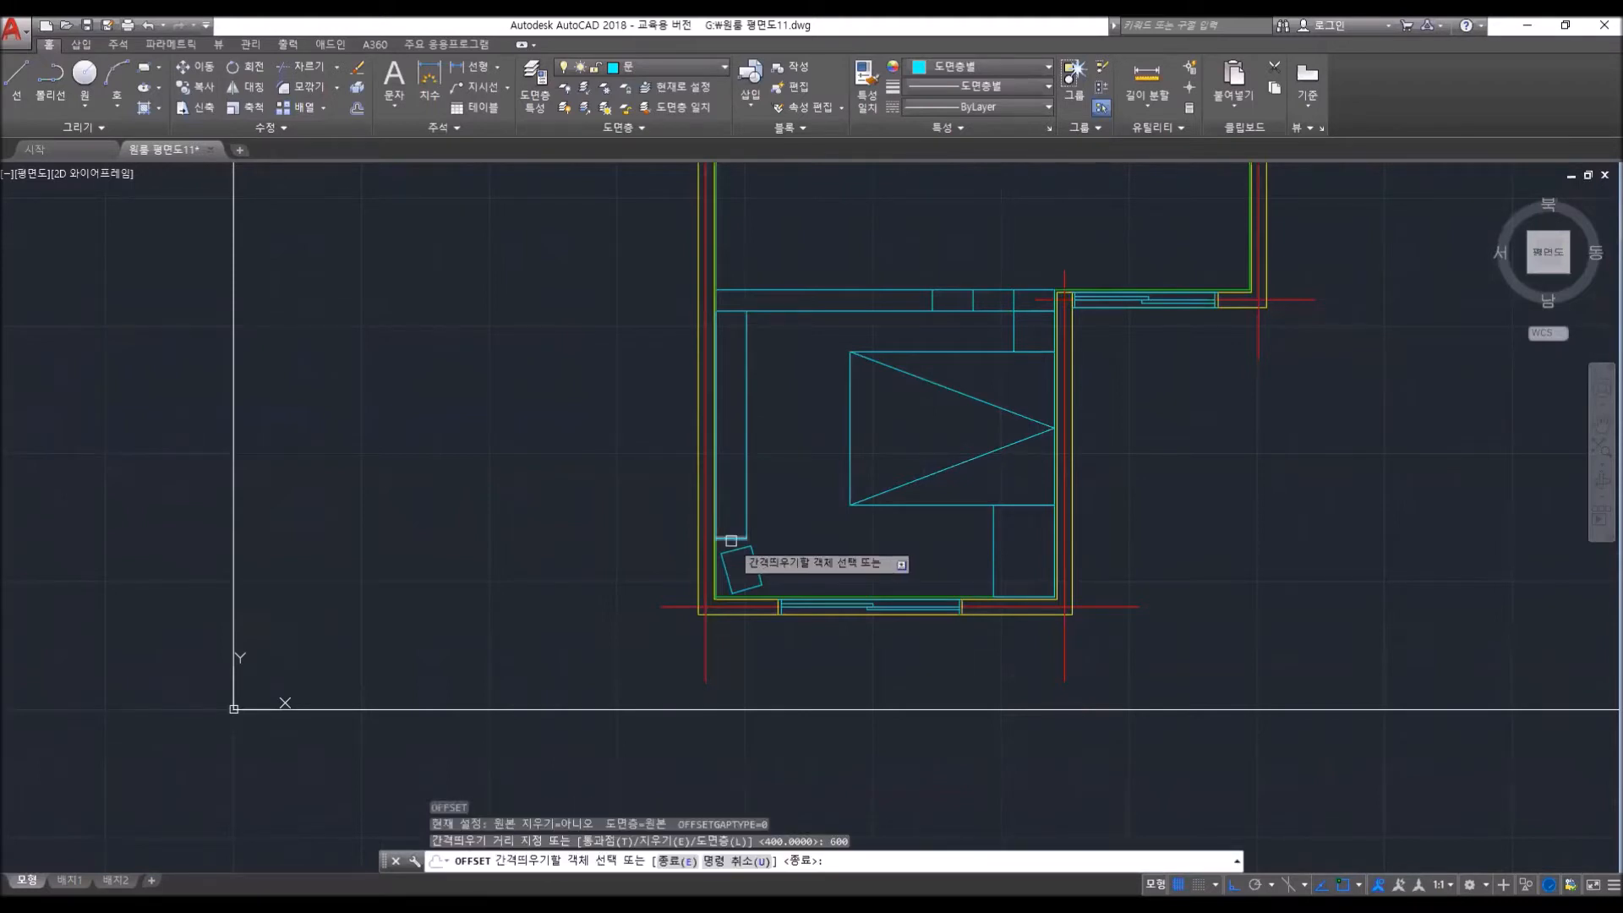
{"action": "left_click", "coordinate": [731, 540]}
{"action": "left_click", "coordinate": [739, 509]}
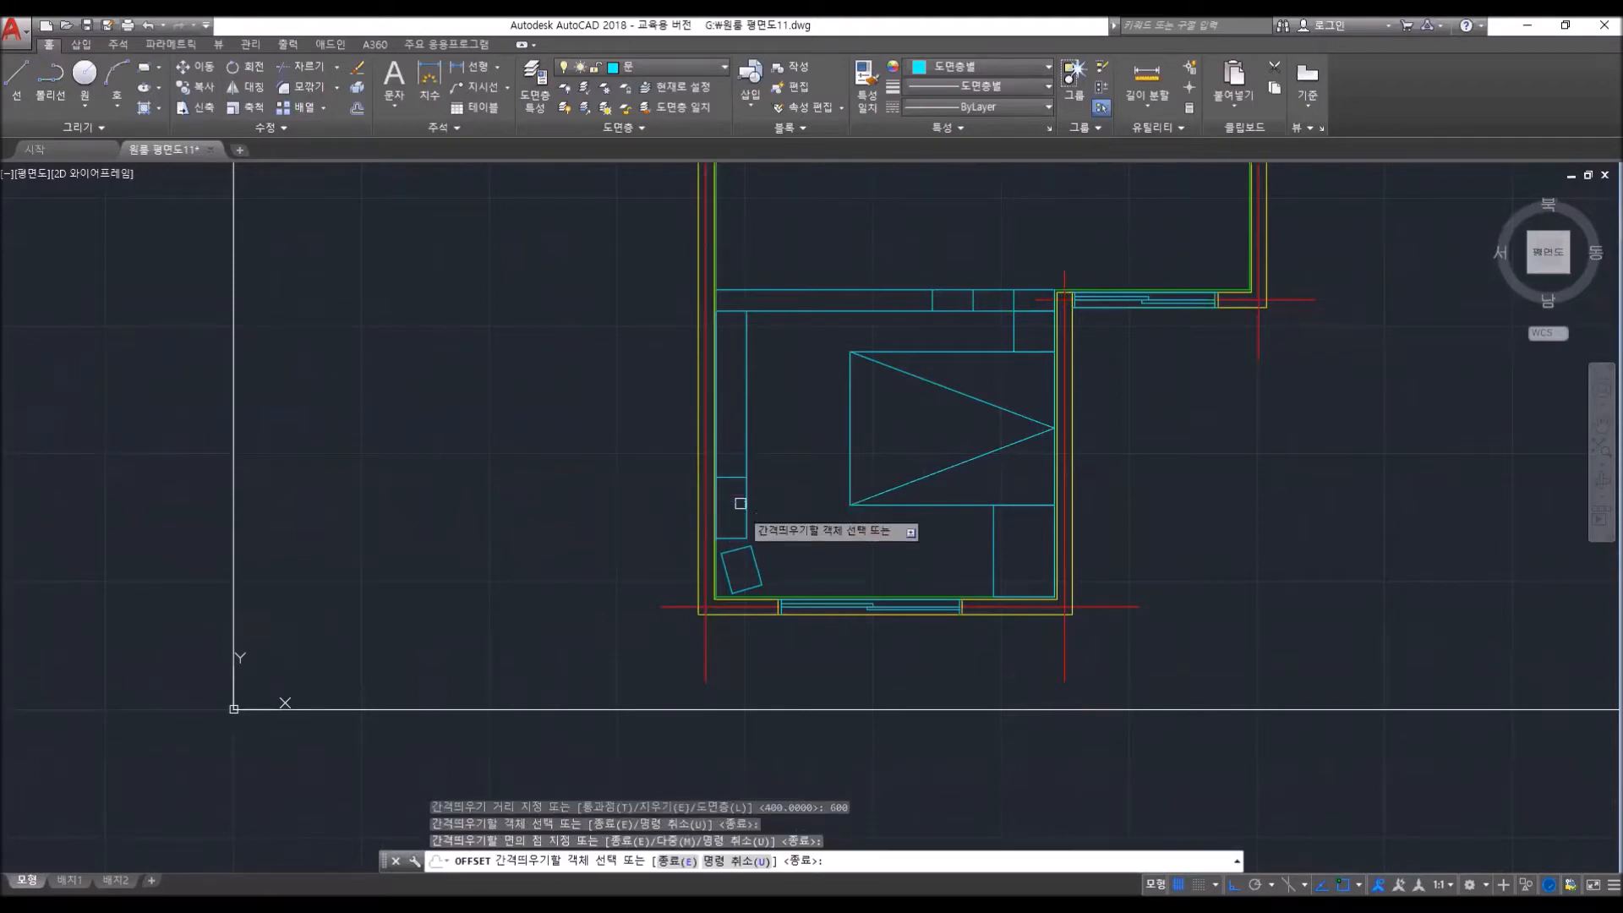
{"action": "key", "text": "Return"}
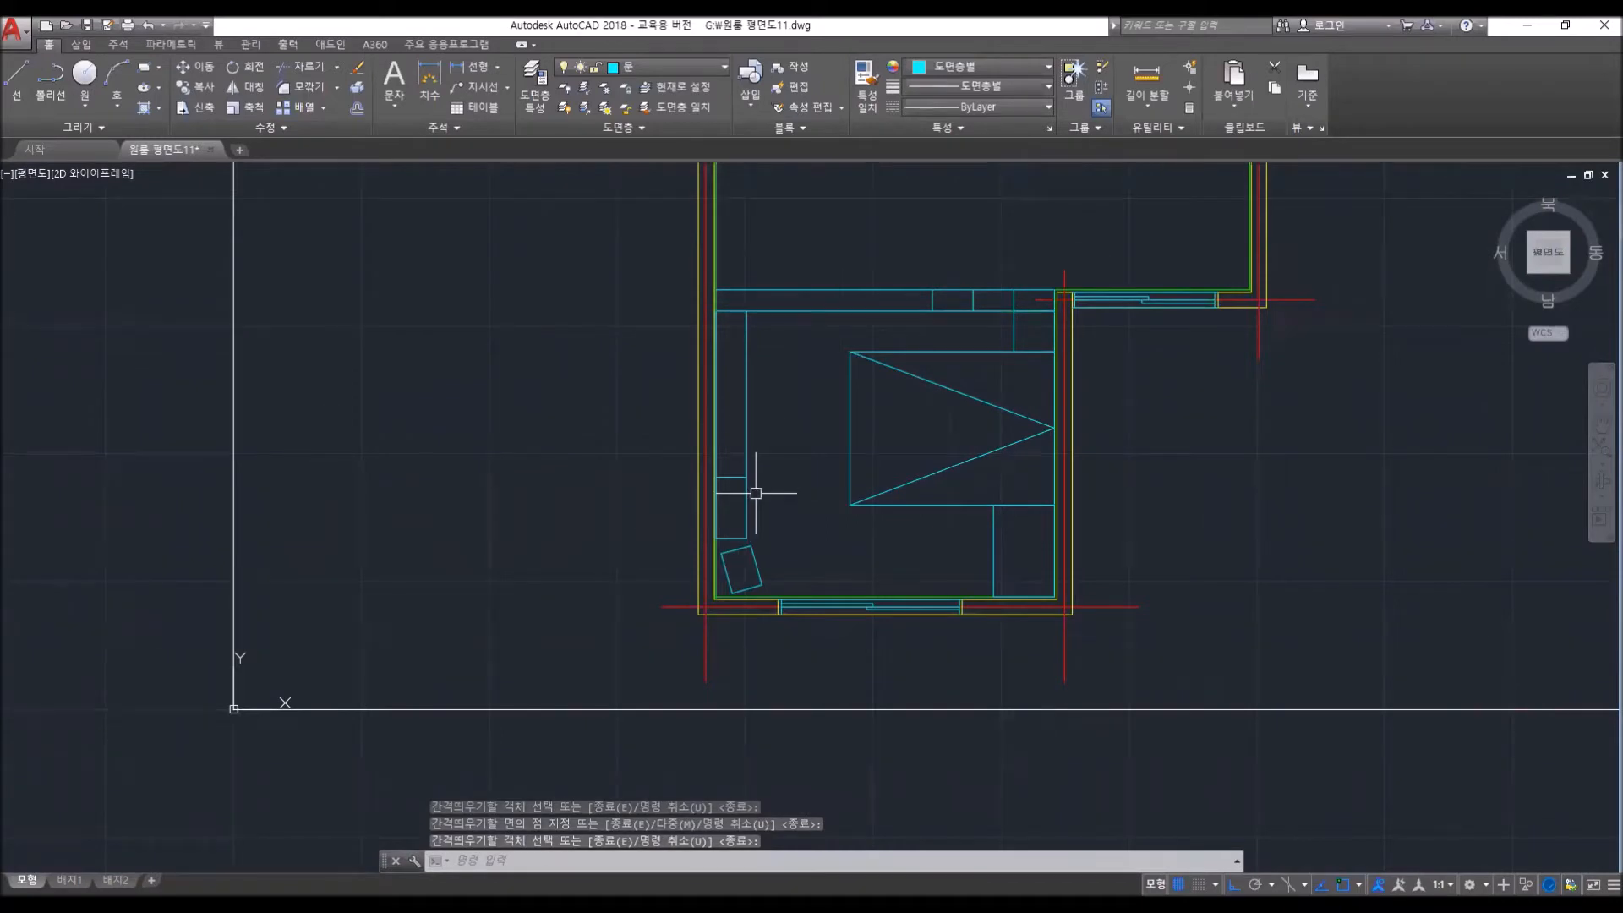
- Draw a 600 by 800 rectangle in the empty space outside the apartment's left wall
{"action": "scroll", "coordinate": [744, 422], "scroll_direction": "down", "scroll_amount": 2}
{"action": "middle_click_drag", "start_coordinate": [786, 414], "coordinate": [748, 597]}
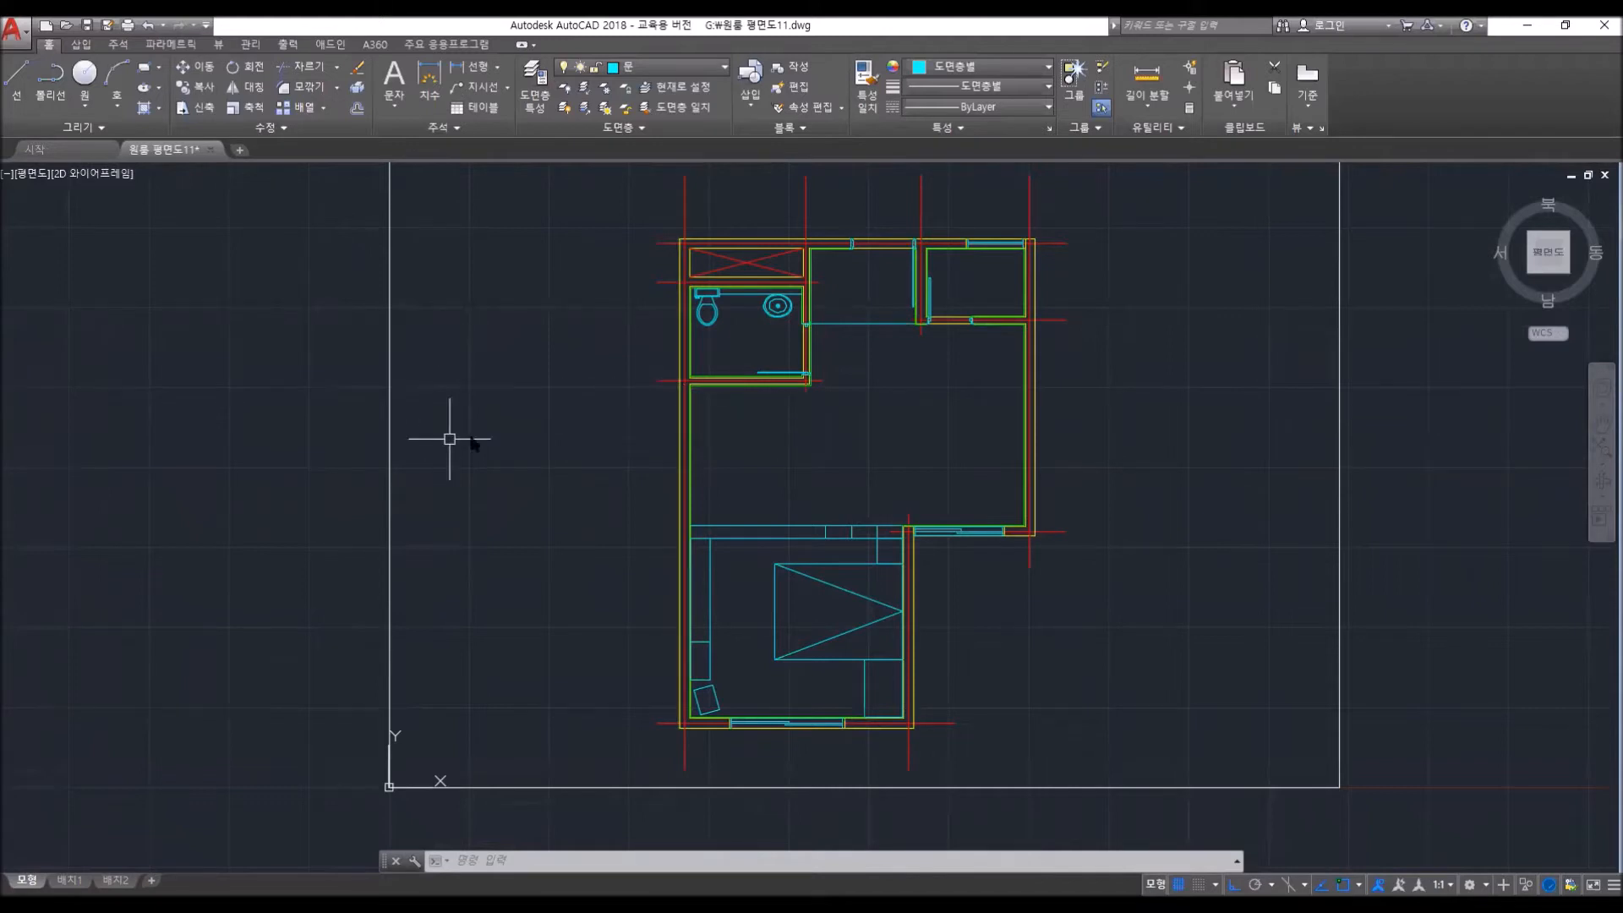
{"action": "type", "text": "rec"}
{"action": "key", "text": "Return"}
{"action": "left_click", "coordinate": [528, 442]}
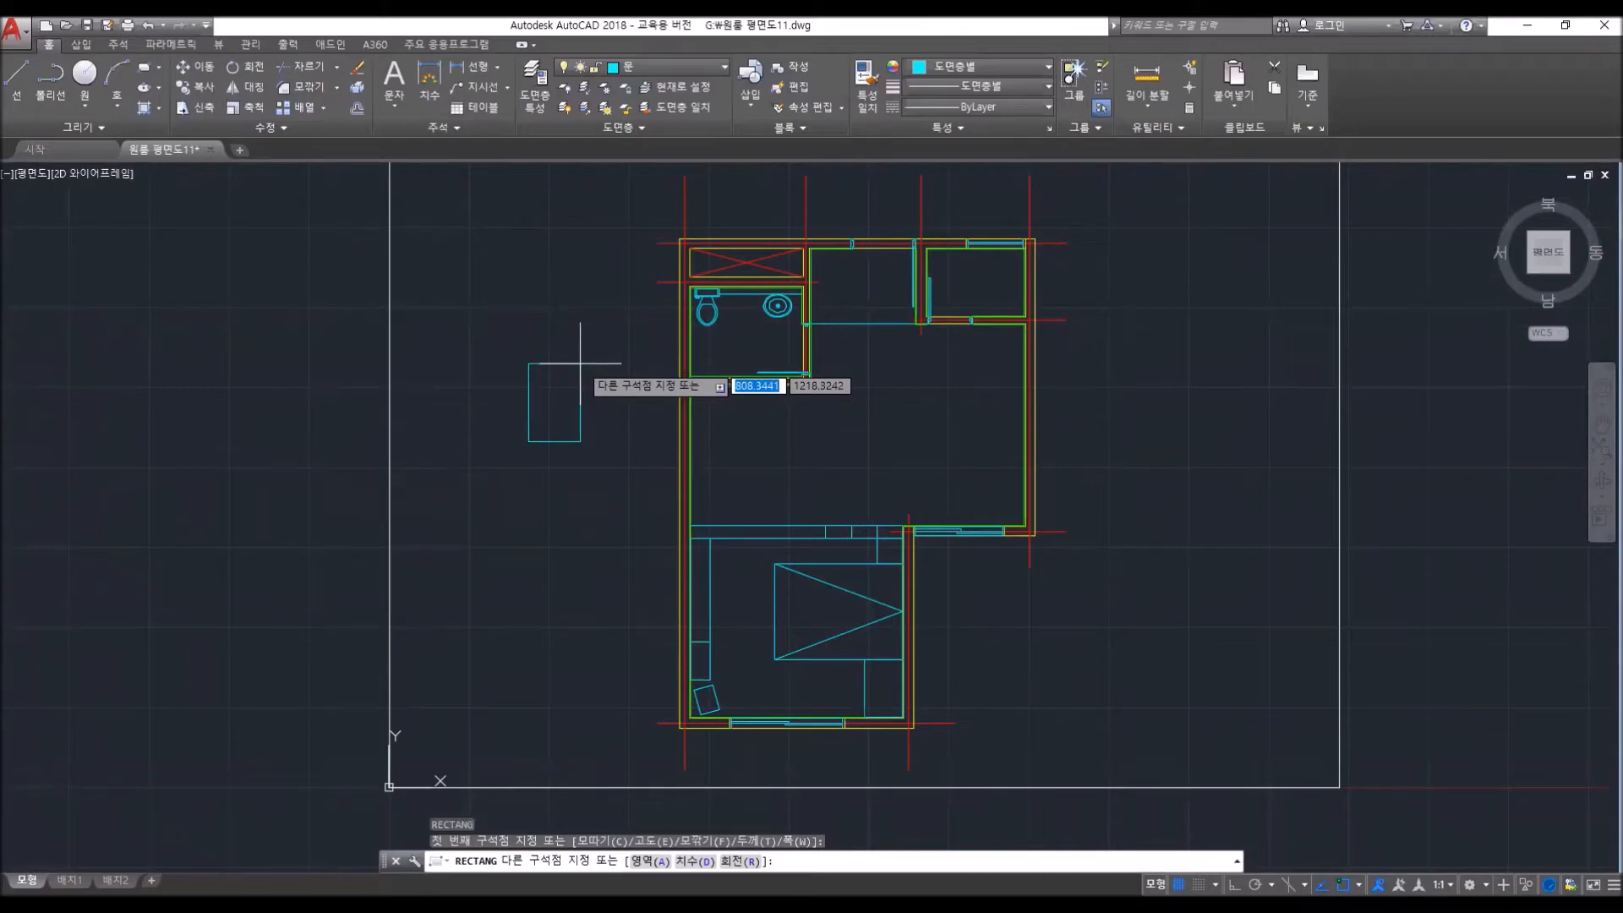
{"action": "type", "text": "@"}
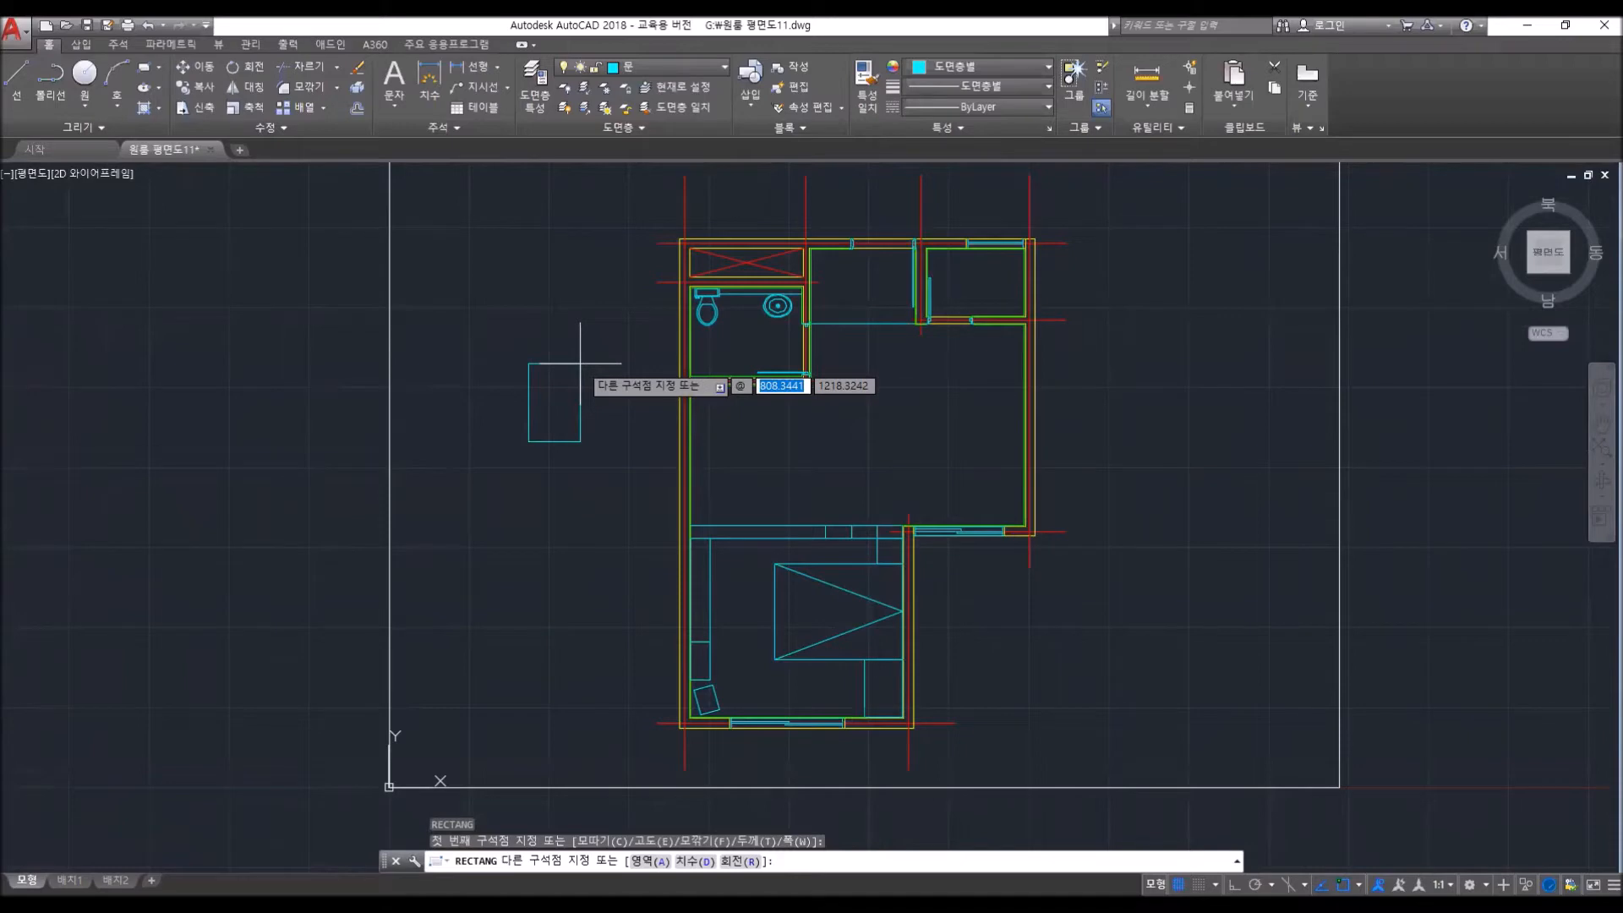
{"action": "type", "text": "600"}
{"action": "key", "text": "Tab"}
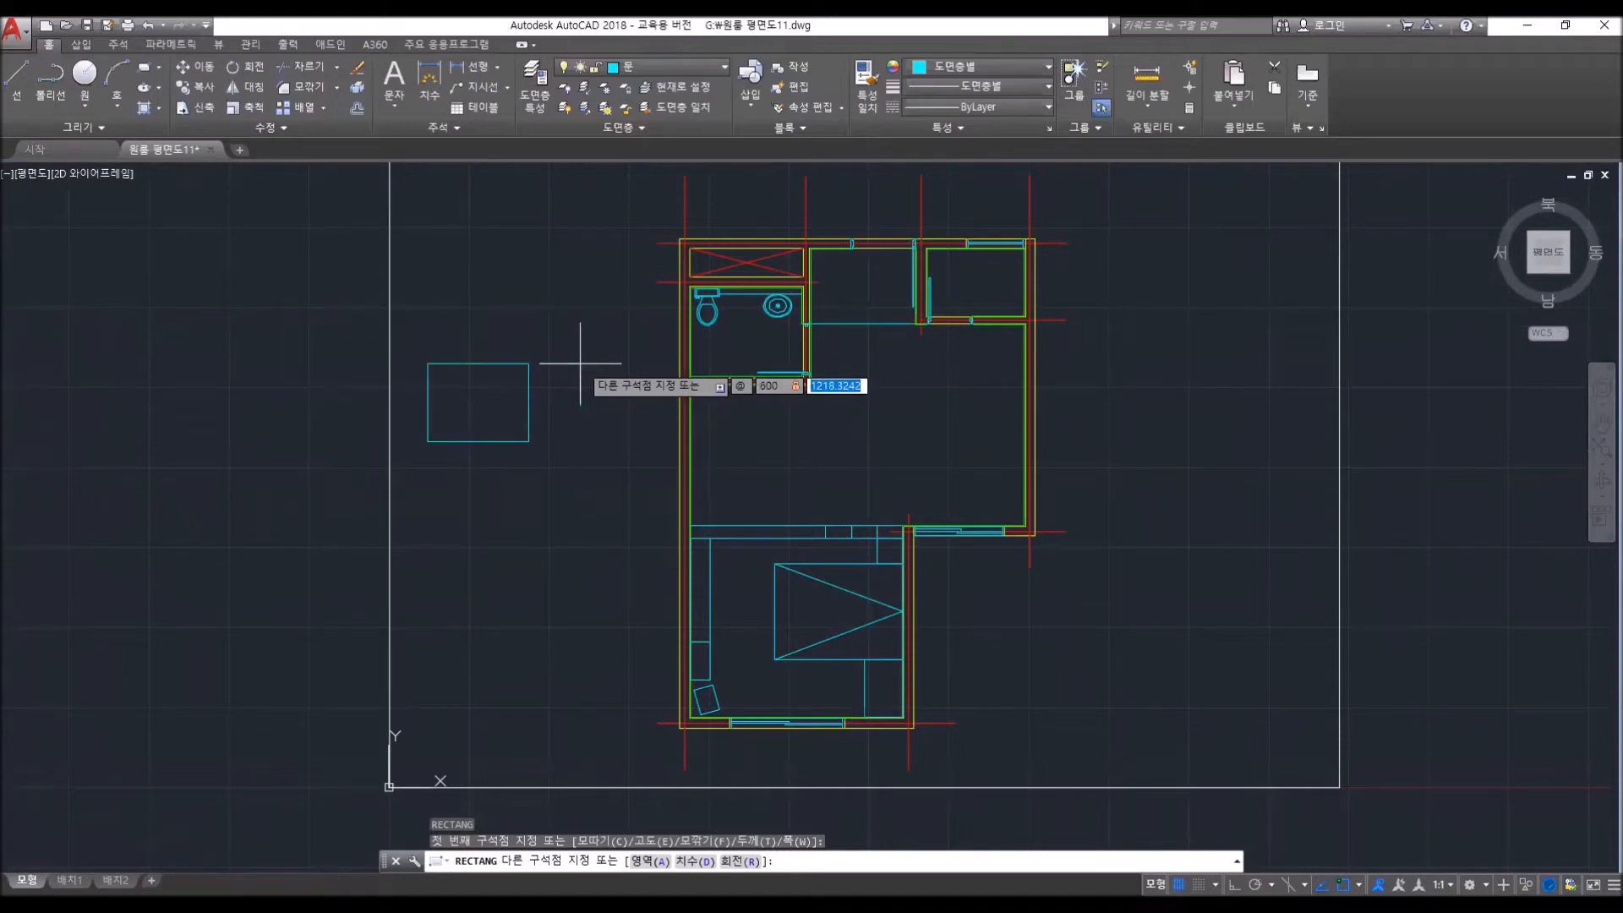
{"action": "type", "text": "800"}
{"action": "key", "text": "Return"}
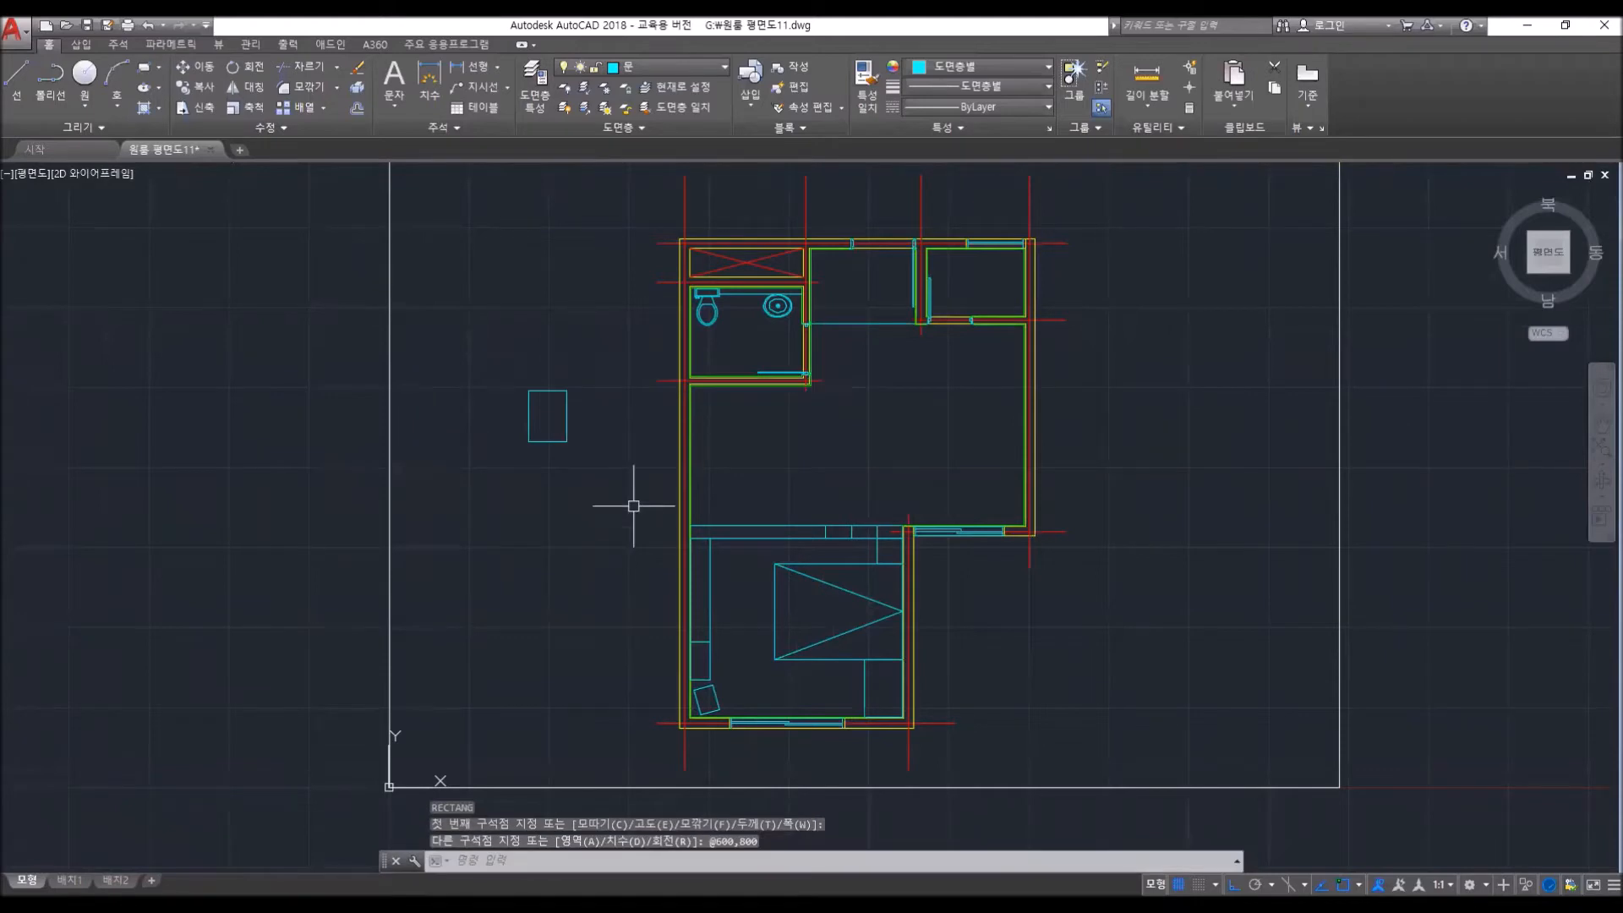
- Move the 600 by 800 rectangle by its upper-left corner to the main room's upper-left finish corner below the bathroom
{"action": "type", "text": "m"}
{"action": "key", "text": "space"}
{"action": "left_click", "coordinate": [647, 446]}
{"action": "left_click", "coordinate": [495, 351]}
{"action": "key", "text": "space"}
{"action": "left_click", "coordinate": [528, 390]}
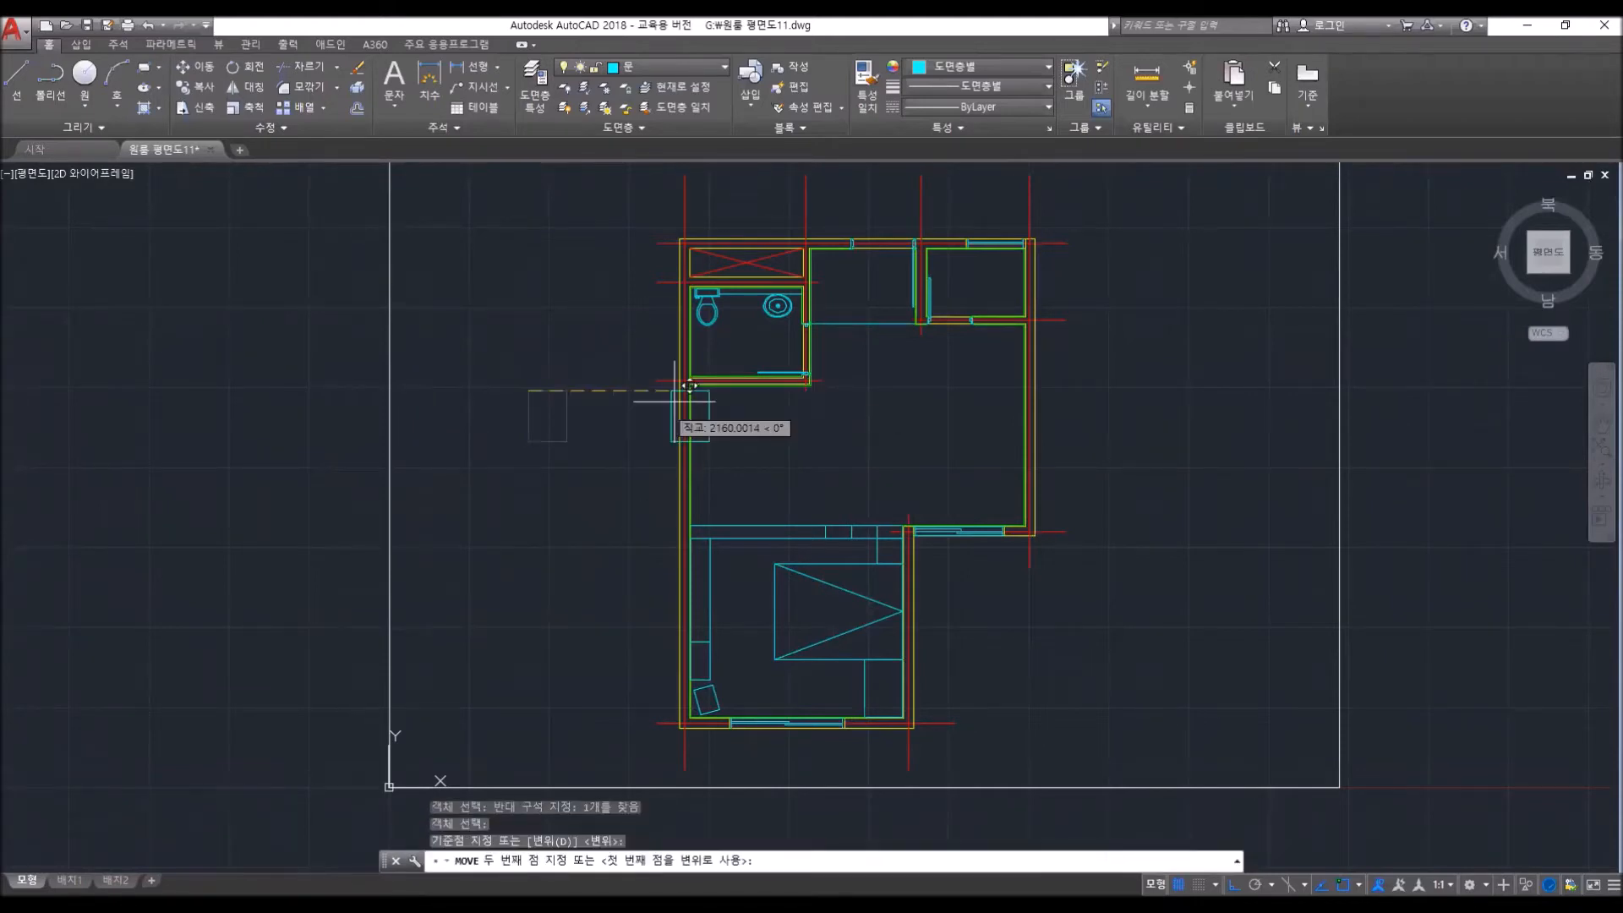
{"action": "scroll", "coordinate": [688, 388], "scroll_direction": "up", "scroll_amount": 4}
{"action": "left_click", "coordinate": [699, 364]}
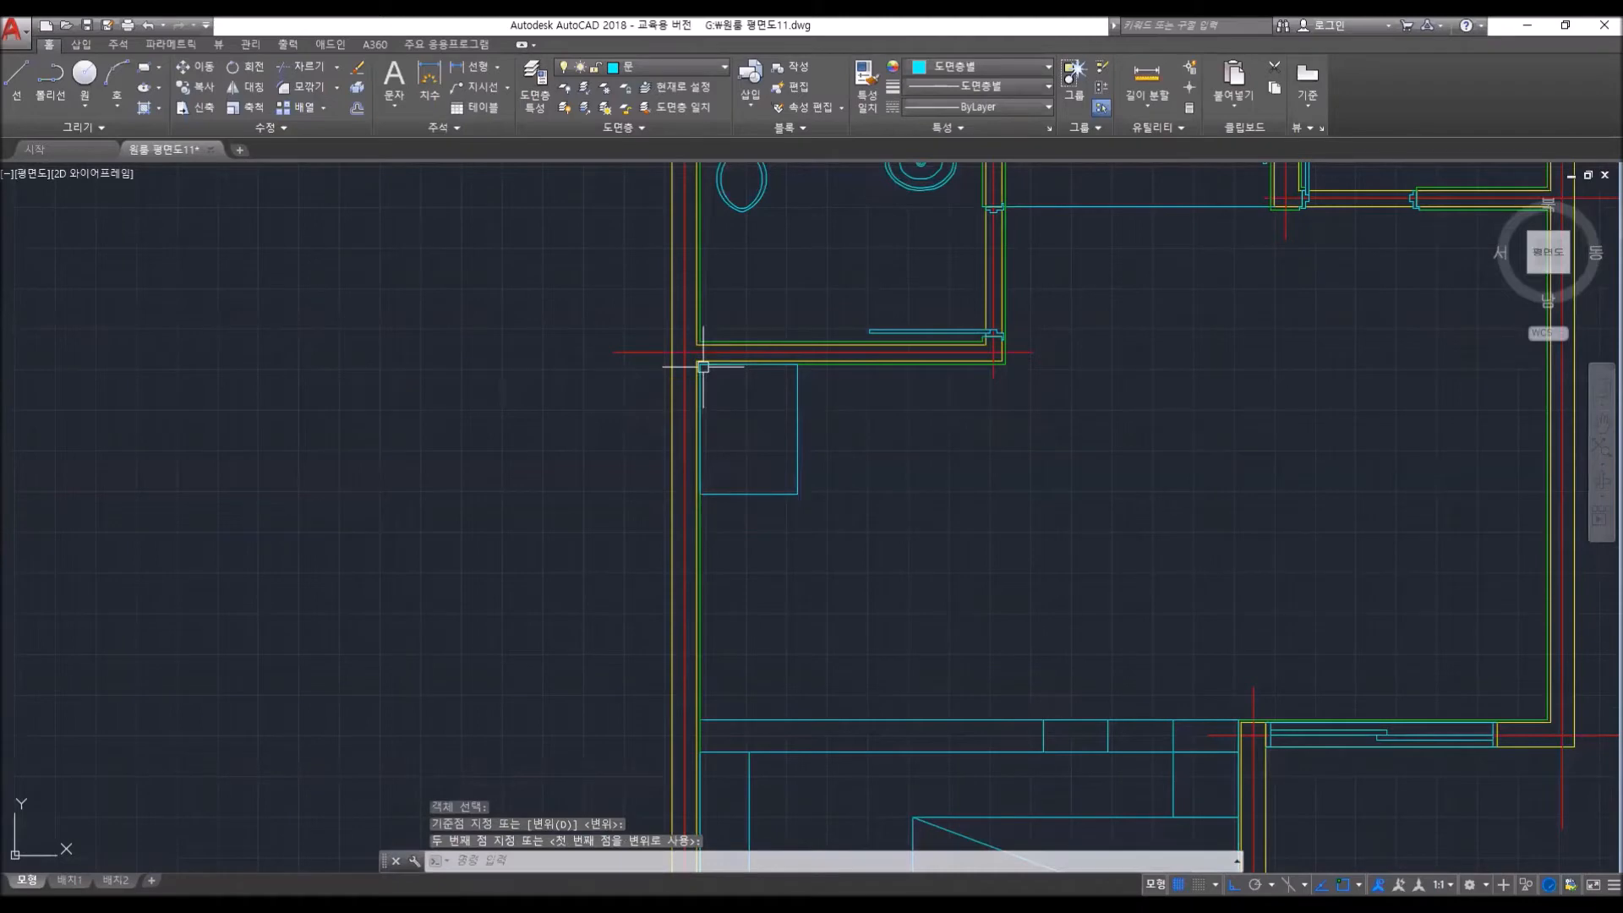
- Draw a 400 by 400 square in the empty space outside the apartment's left wall
{"action": "scroll", "coordinate": [851, 586], "scroll_direction": "down", "scroll_amount": 2}
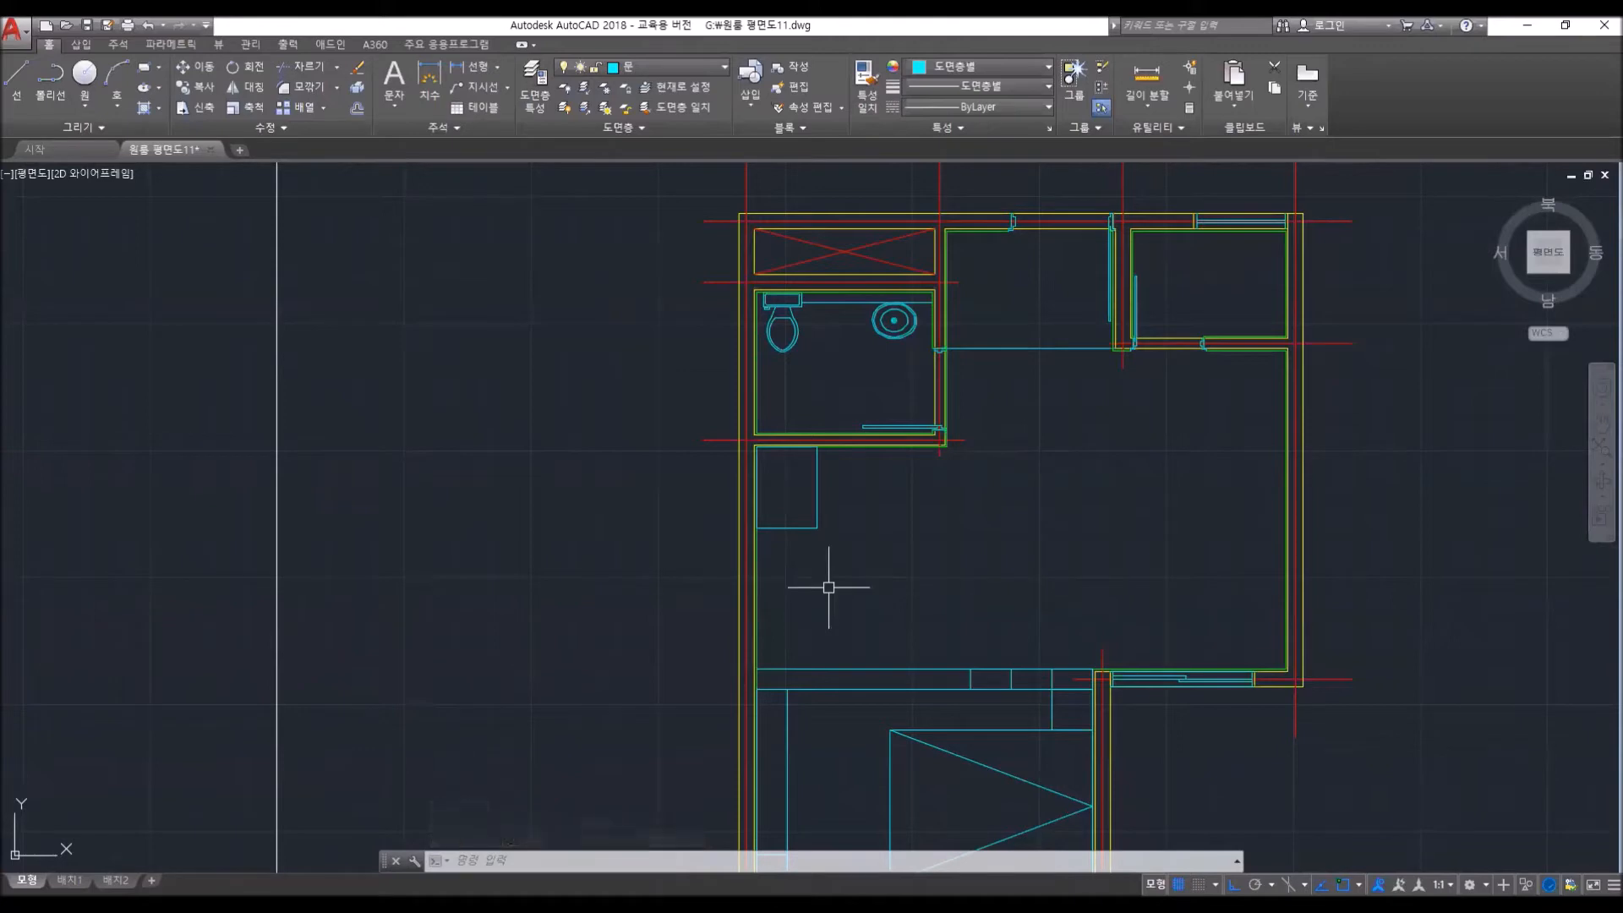
{"action": "type", "text": "rec"}
{"action": "key", "text": "Return"}
{"action": "left_click", "coordinate": [585, 512]}
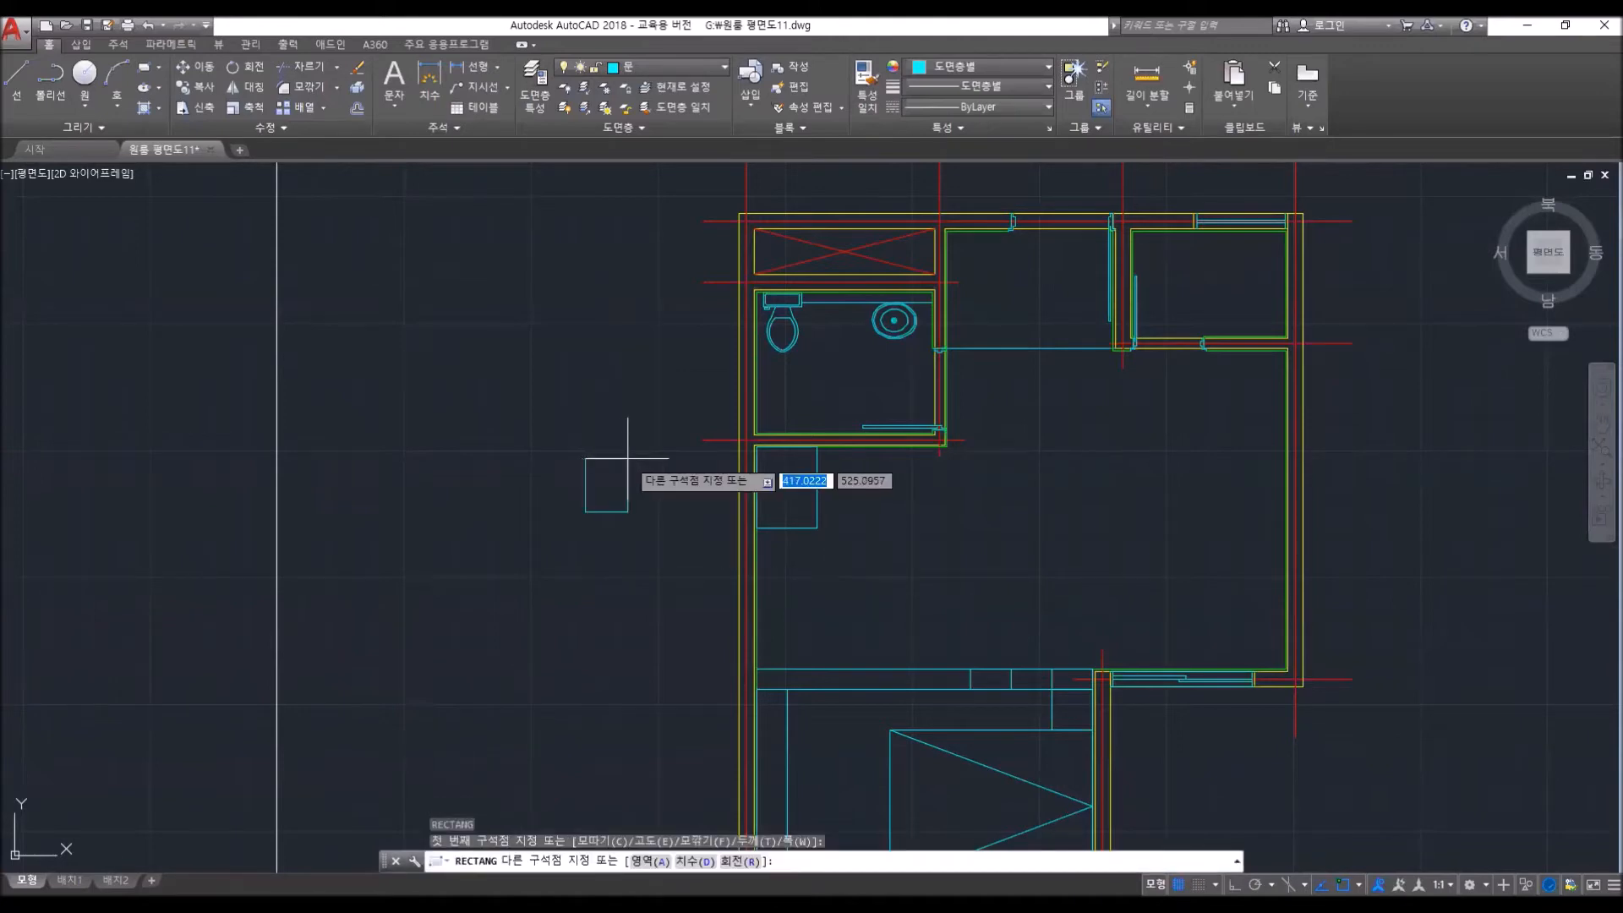
{"action": "type", "text": "@400"}
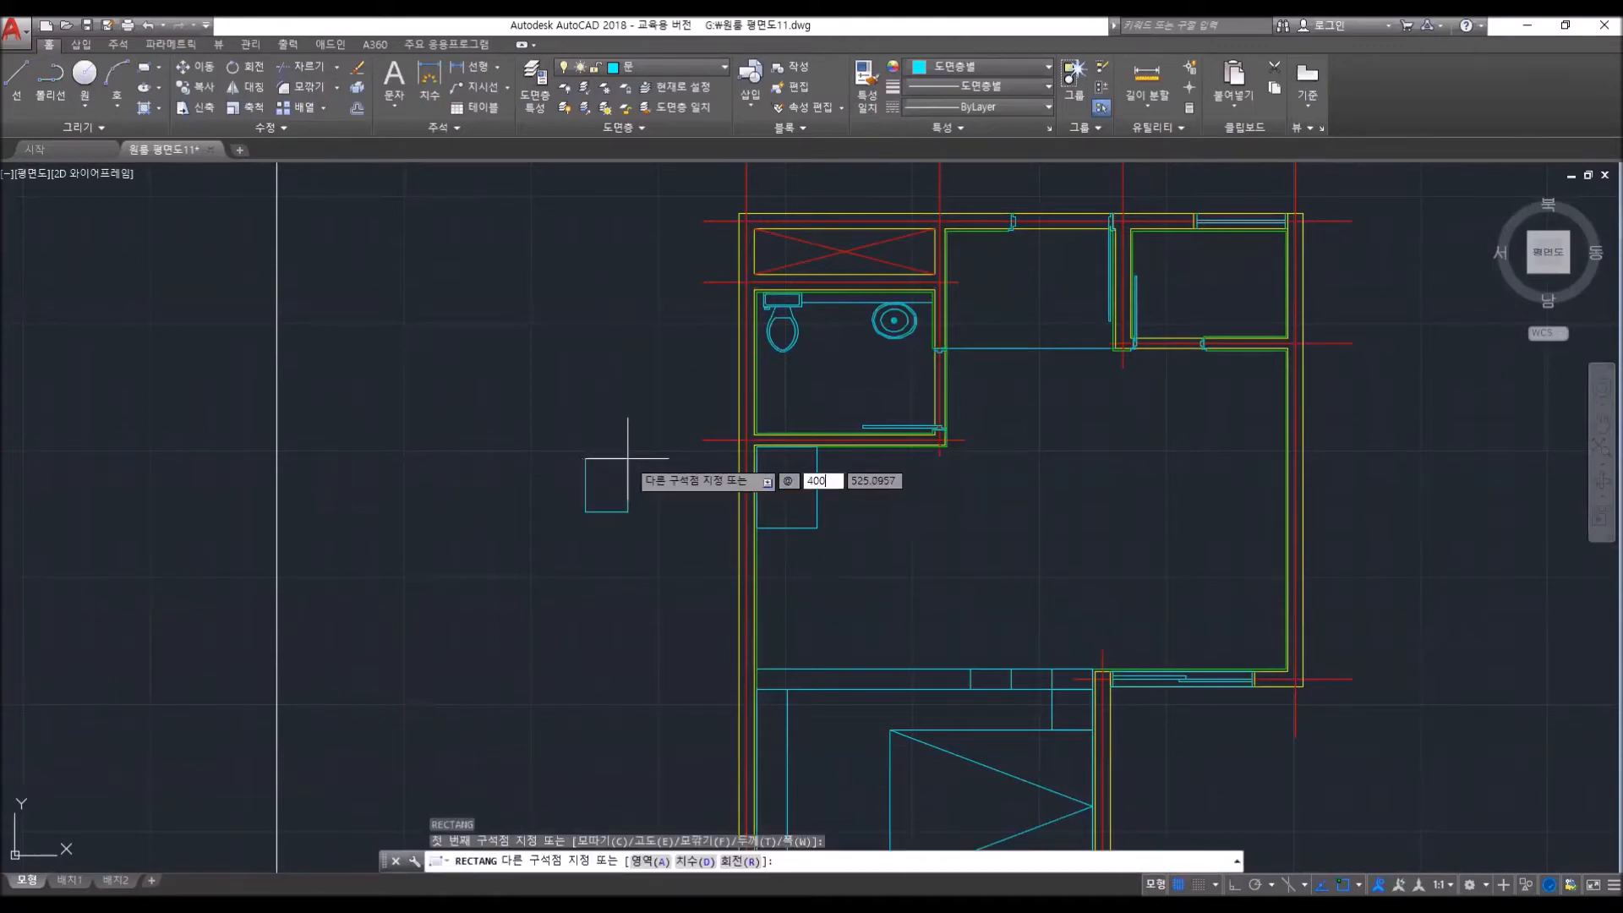
{"action": "key", "text": "Tab"}
{"action": "type", "text": "400"}
{"action": "key", "text": "Return"}
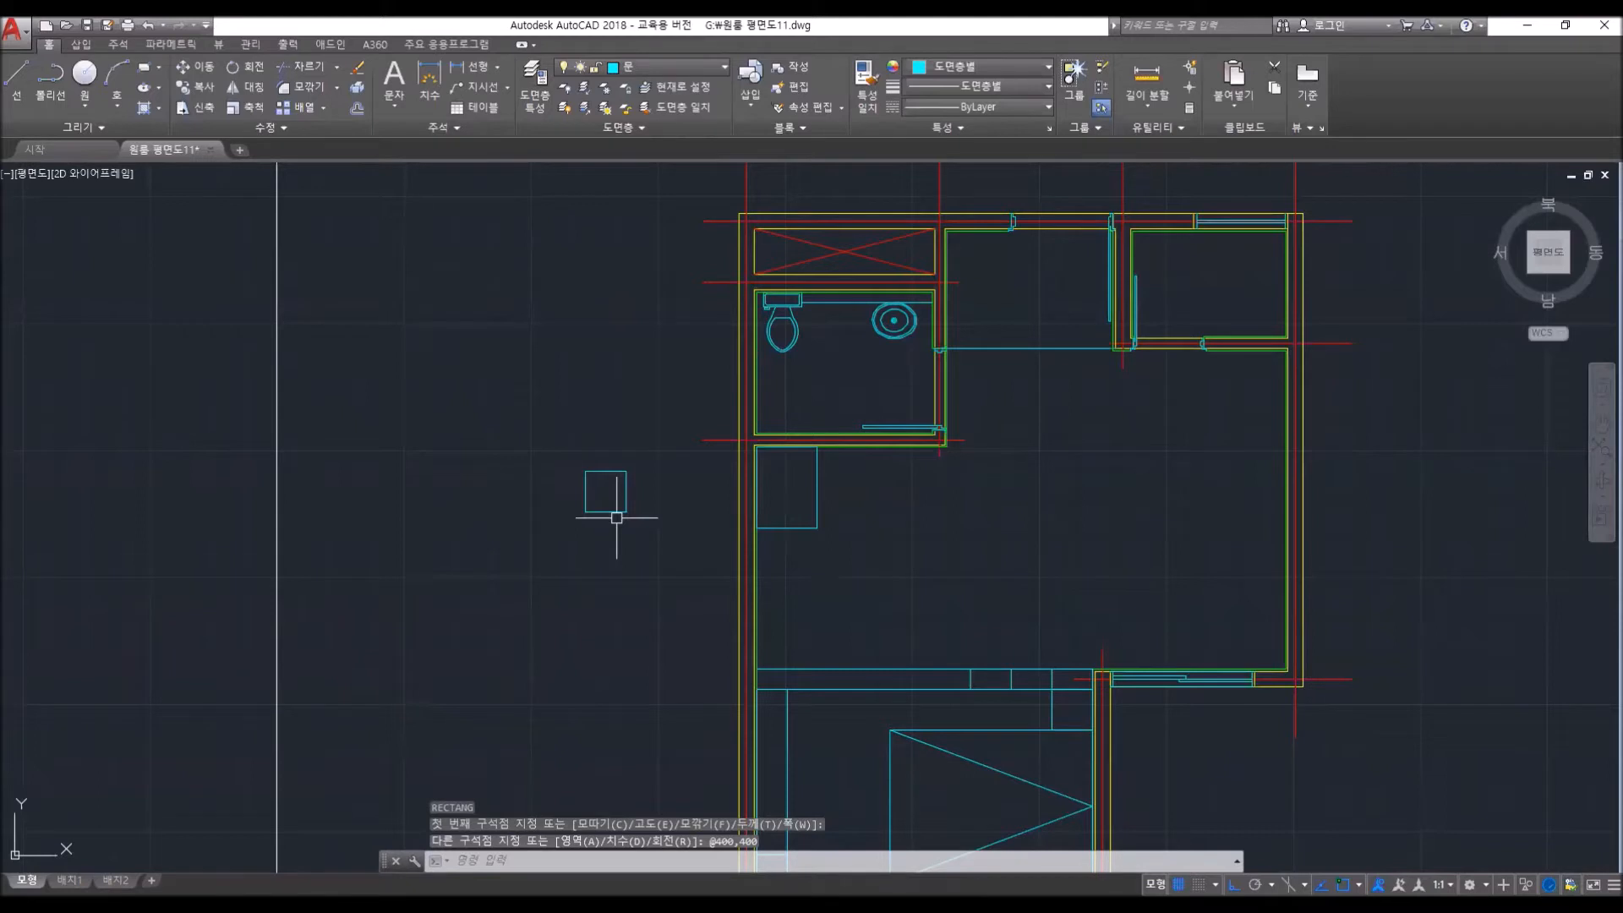
- Offset the square's right edge inward by 50 to form the chair's backrest
{"action": "left_click", "coordinate": [626, 483]}
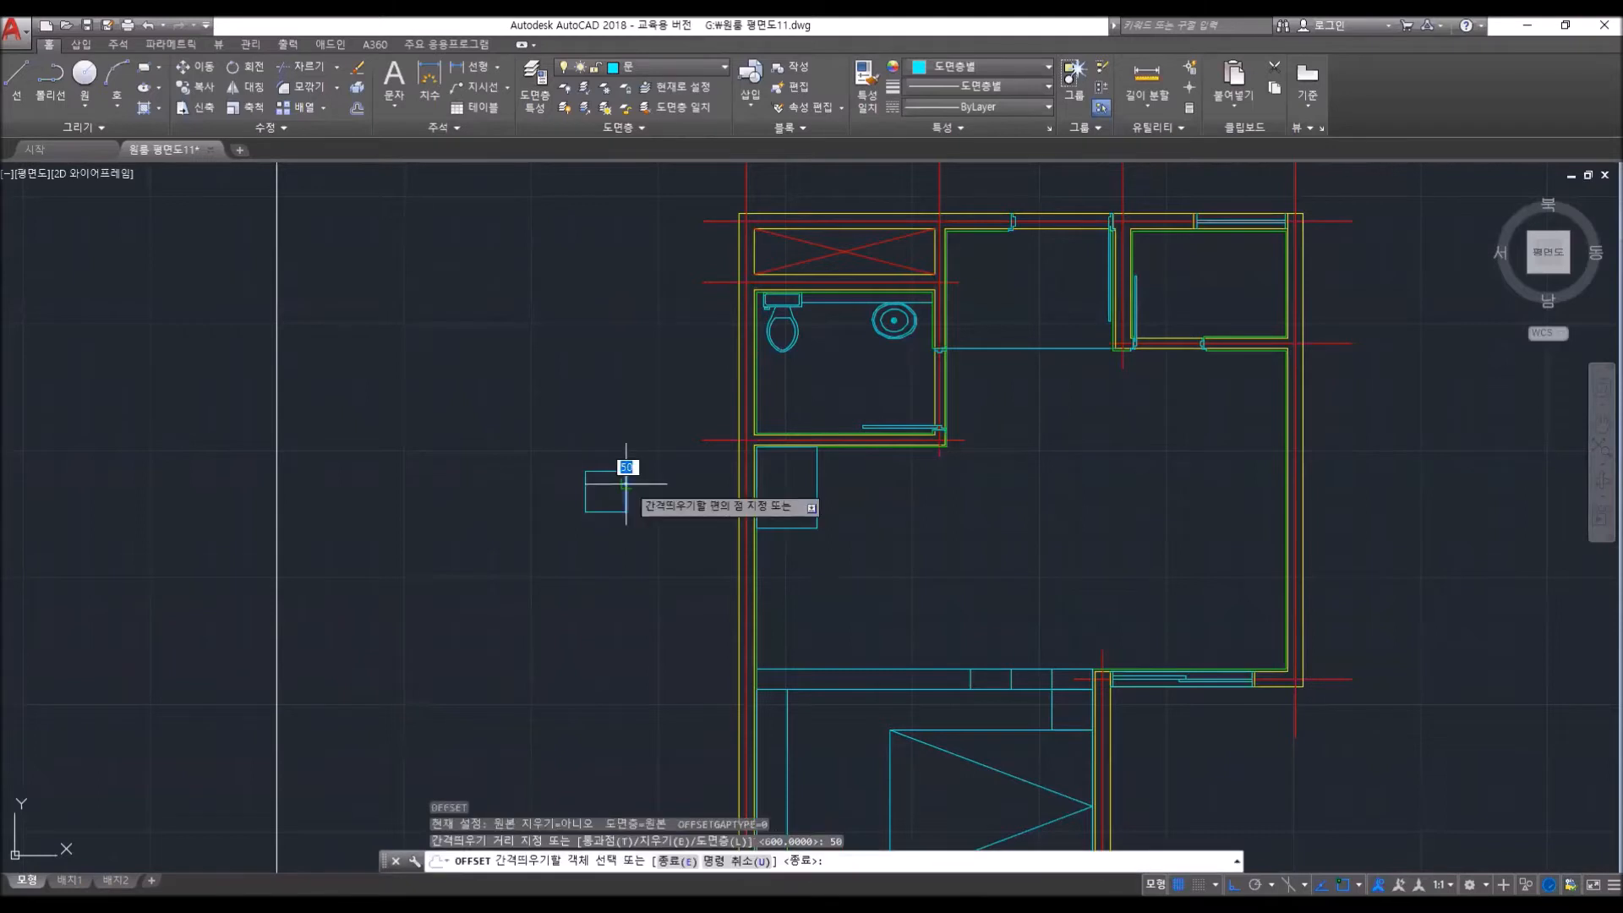
{"action": "left_click", "coordinate": [617, 487]}
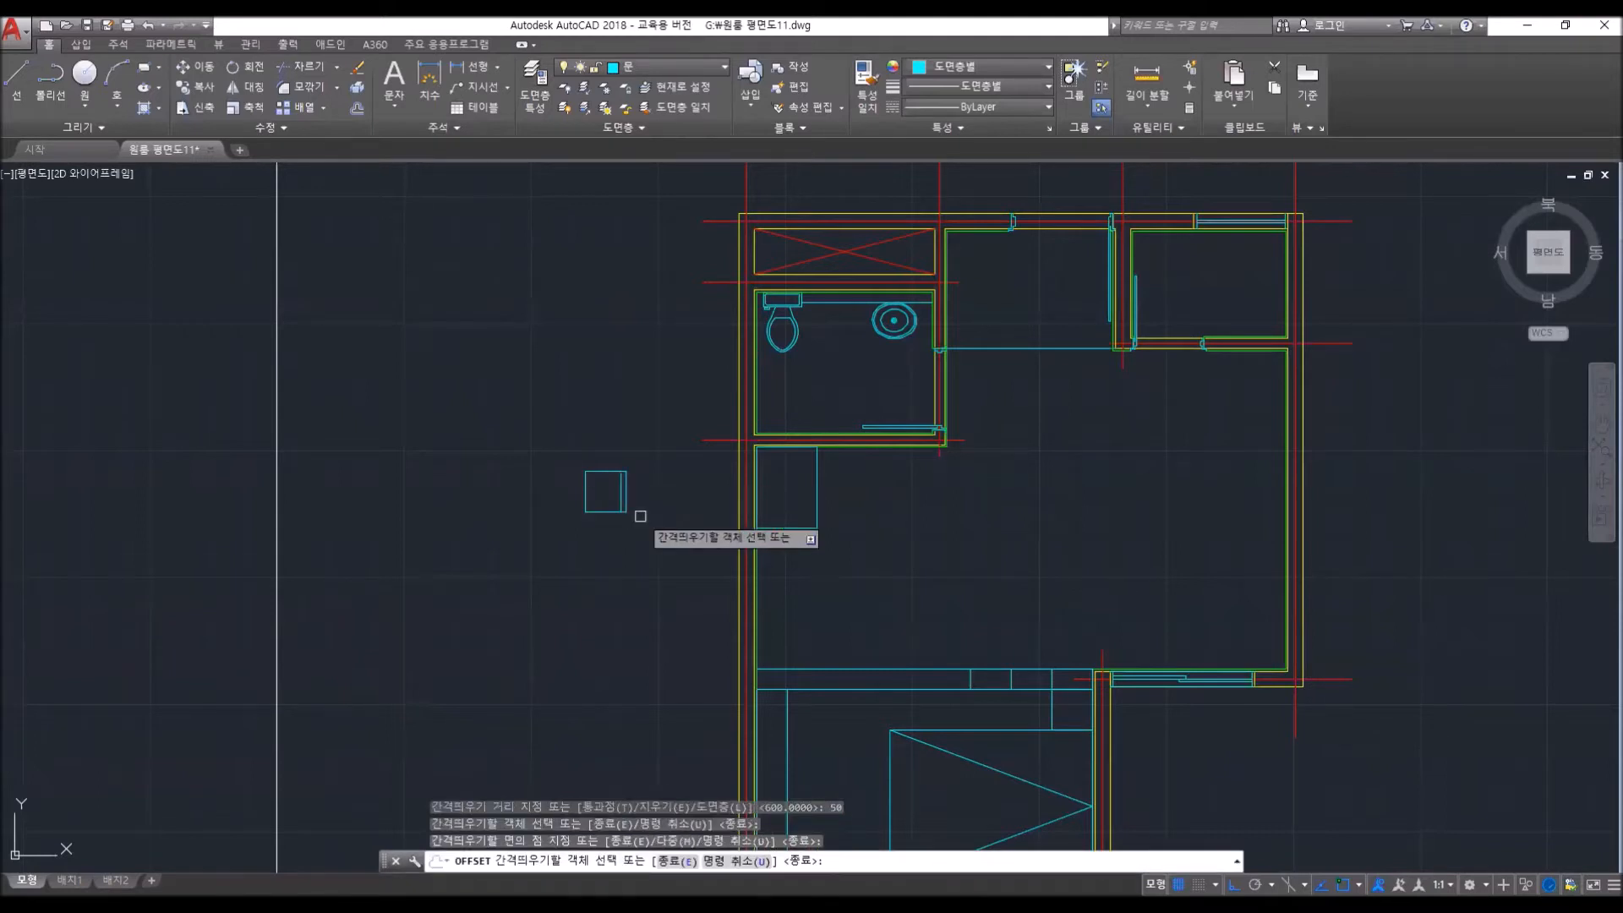
{"action": "key", "text": "Return"}
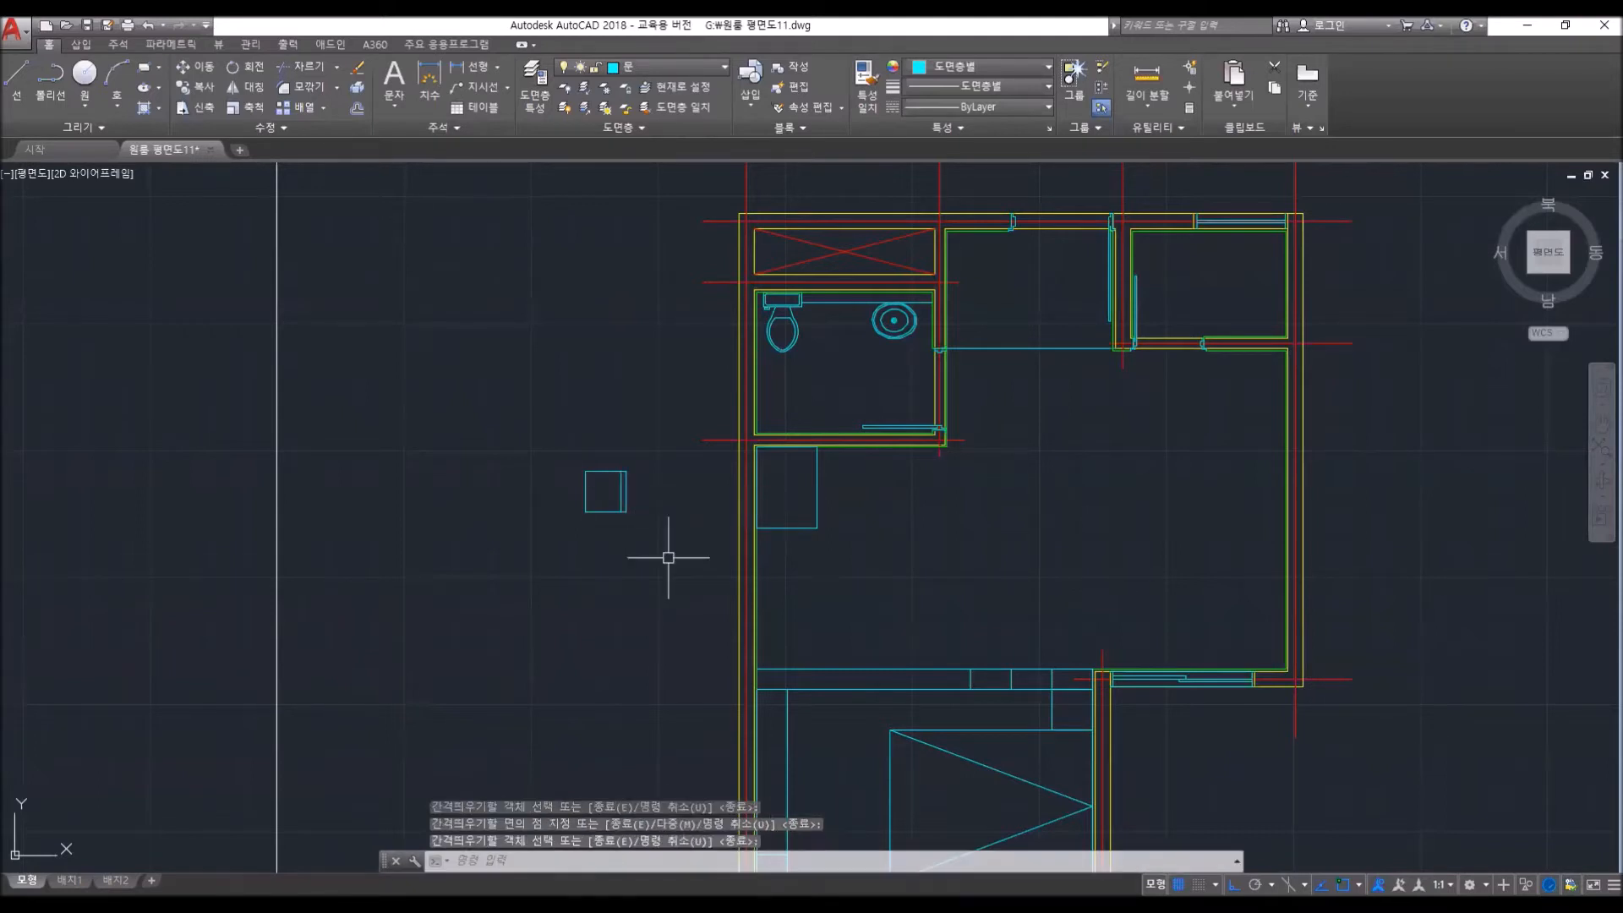
- Move the 400 by 400 chair by its upper-left corner to just right of the 600 by 800 rectangle in the main room
{"action": "key", "text": "m"}
{"action": "key", "text": "Return"}
{"action": "left_click", "coordinate": [626, 499]}
{"action": "key", "text": "Return"}
{"action": "left_click", "coordinate": [587, 471]}
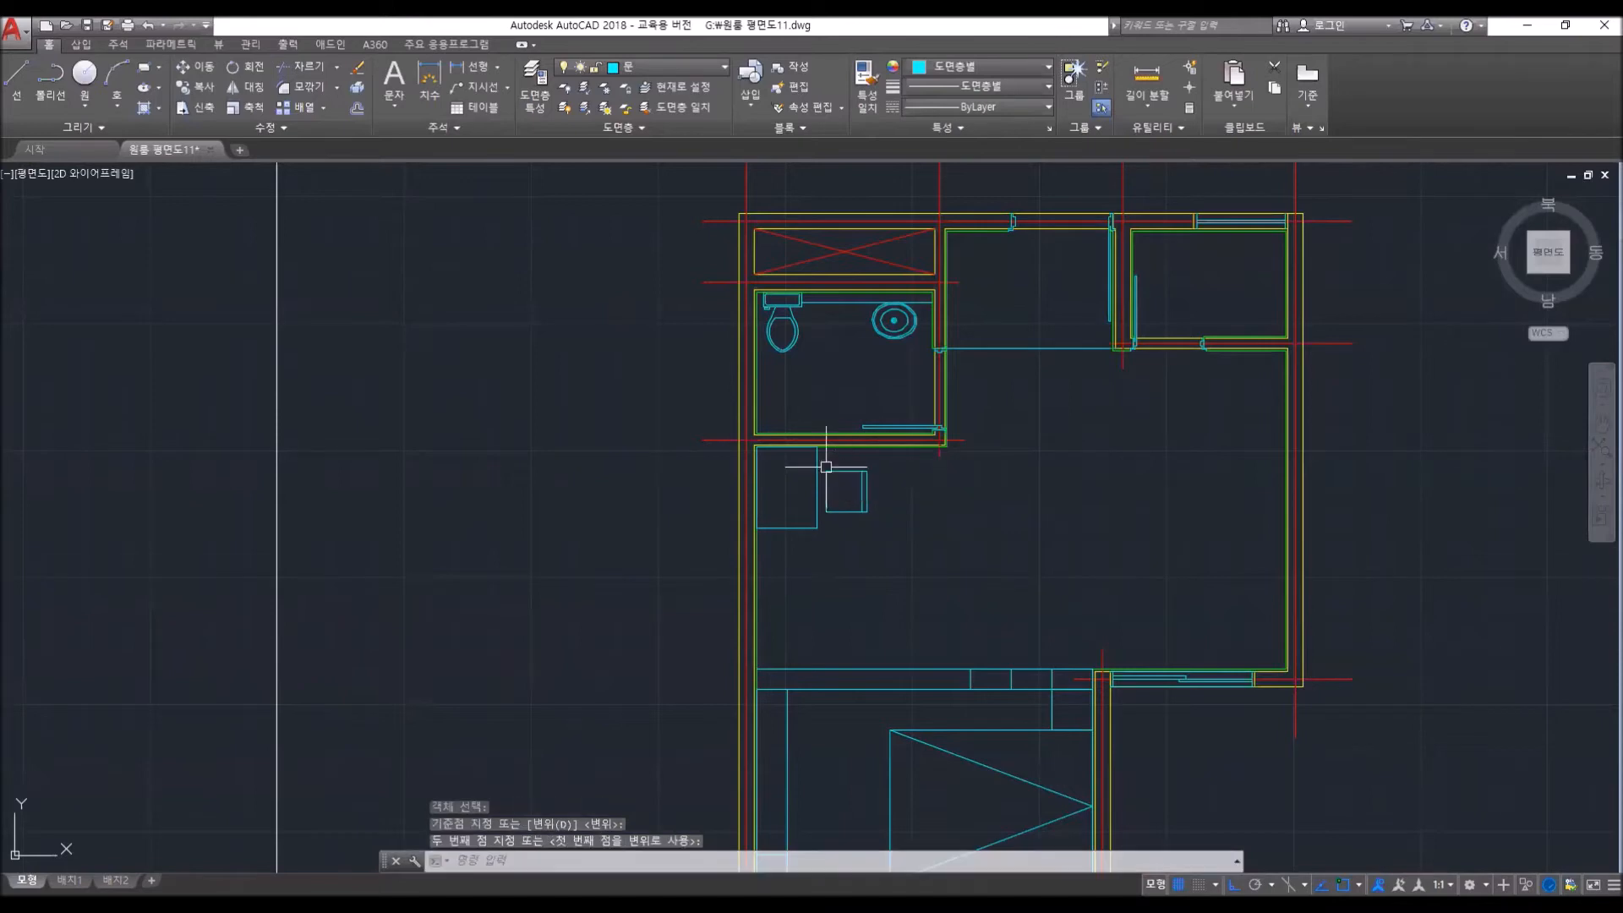
{"action": "middle_click_drag", "start_coordinate": [866, 584], "coordinate": [804, 530]}
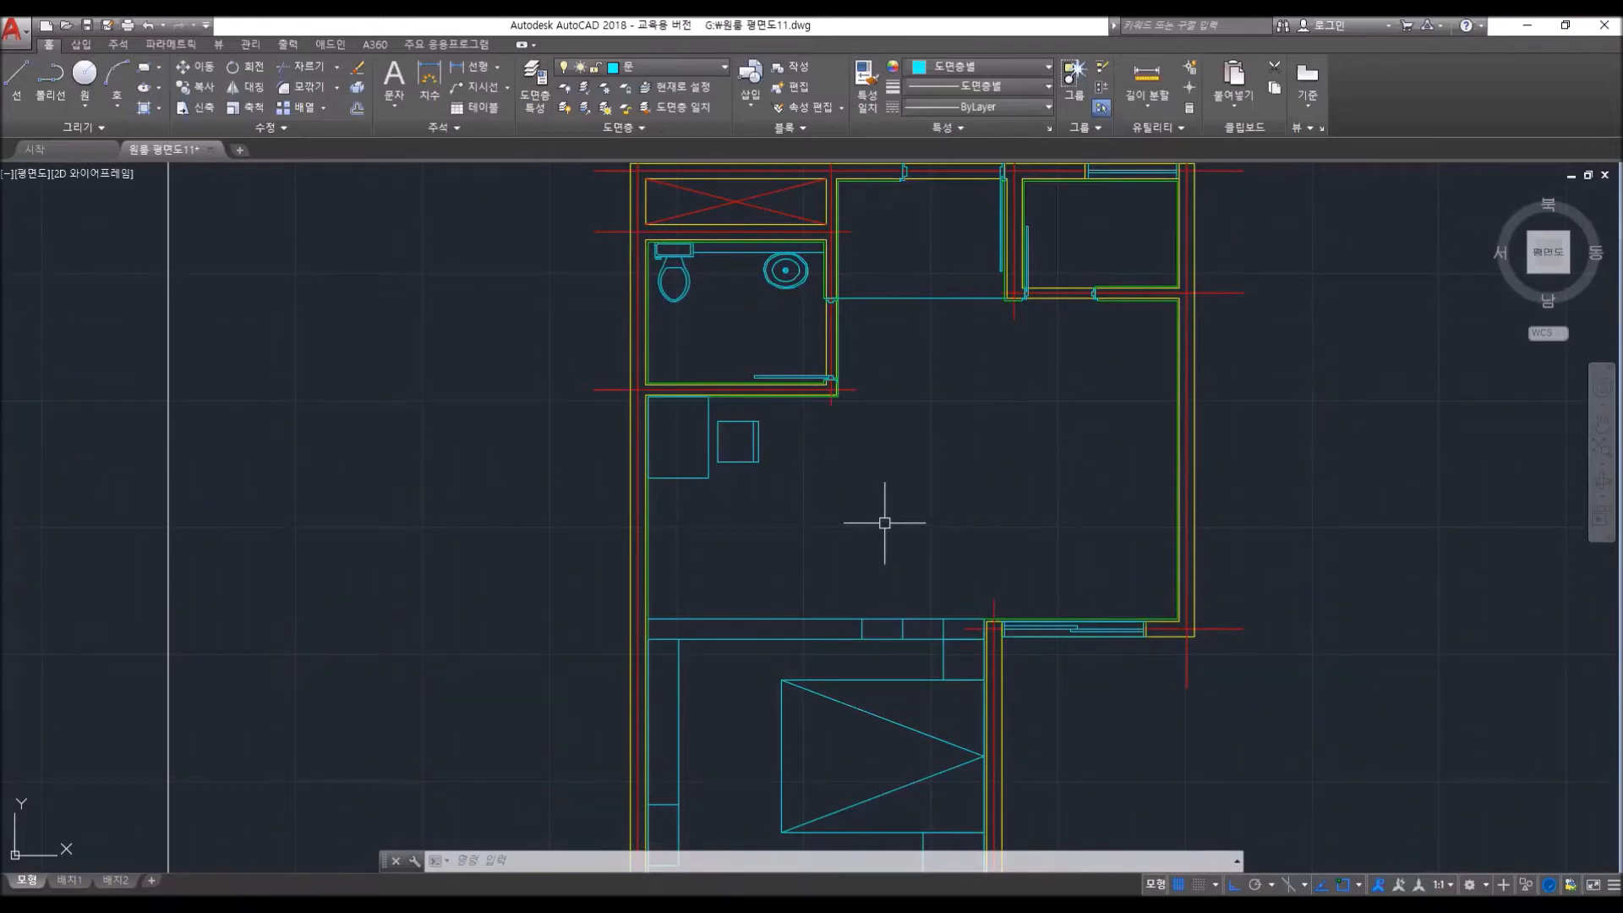
- Draw a table outline 1200 long and 400 wide, running up from the divided strip's right end into the main room
{"action": "key", "text": "l"}
{"action": "key", "text": "Return"}
{"action": "left_click", "coordinate": [943, 619]}
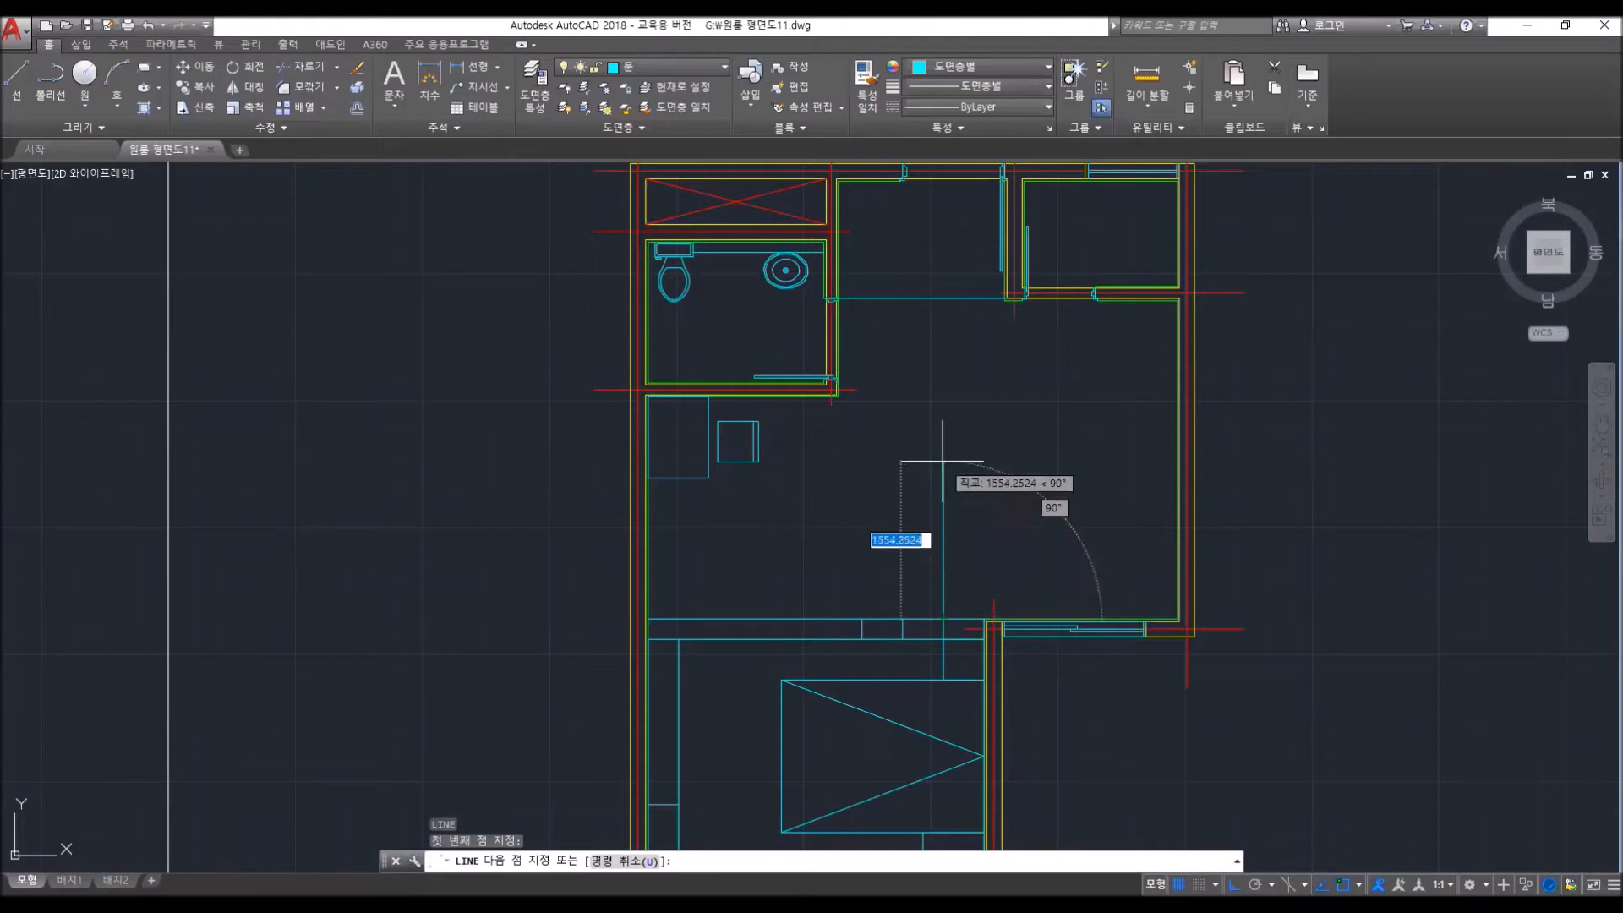
{"action": "type", "text": "1200"}
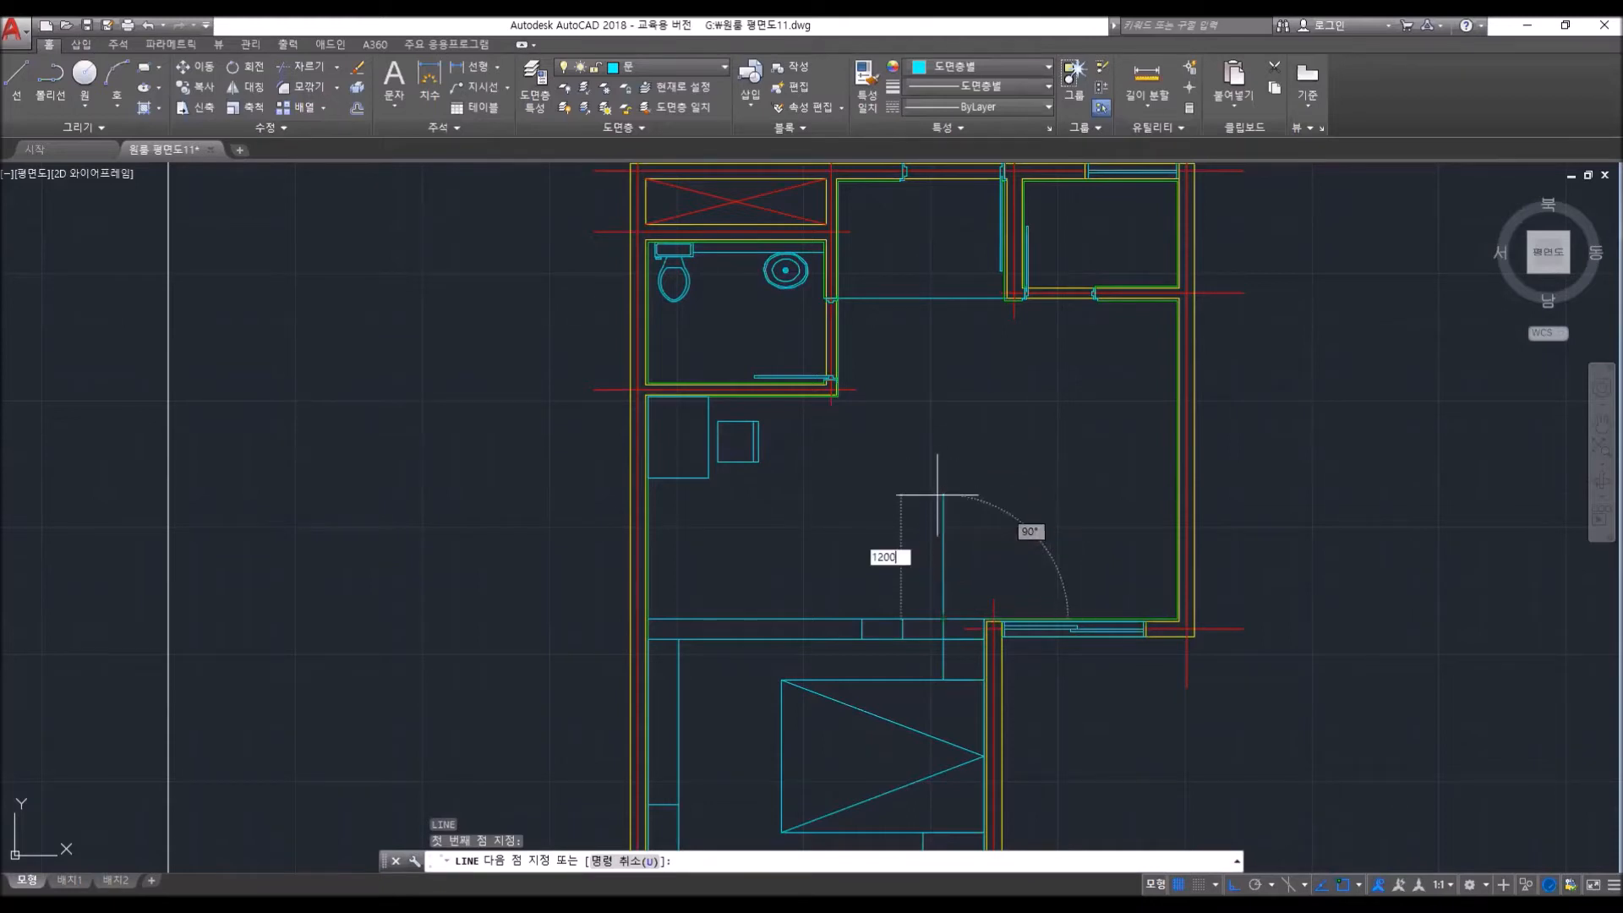
{"action": "key", "text": "Return"}
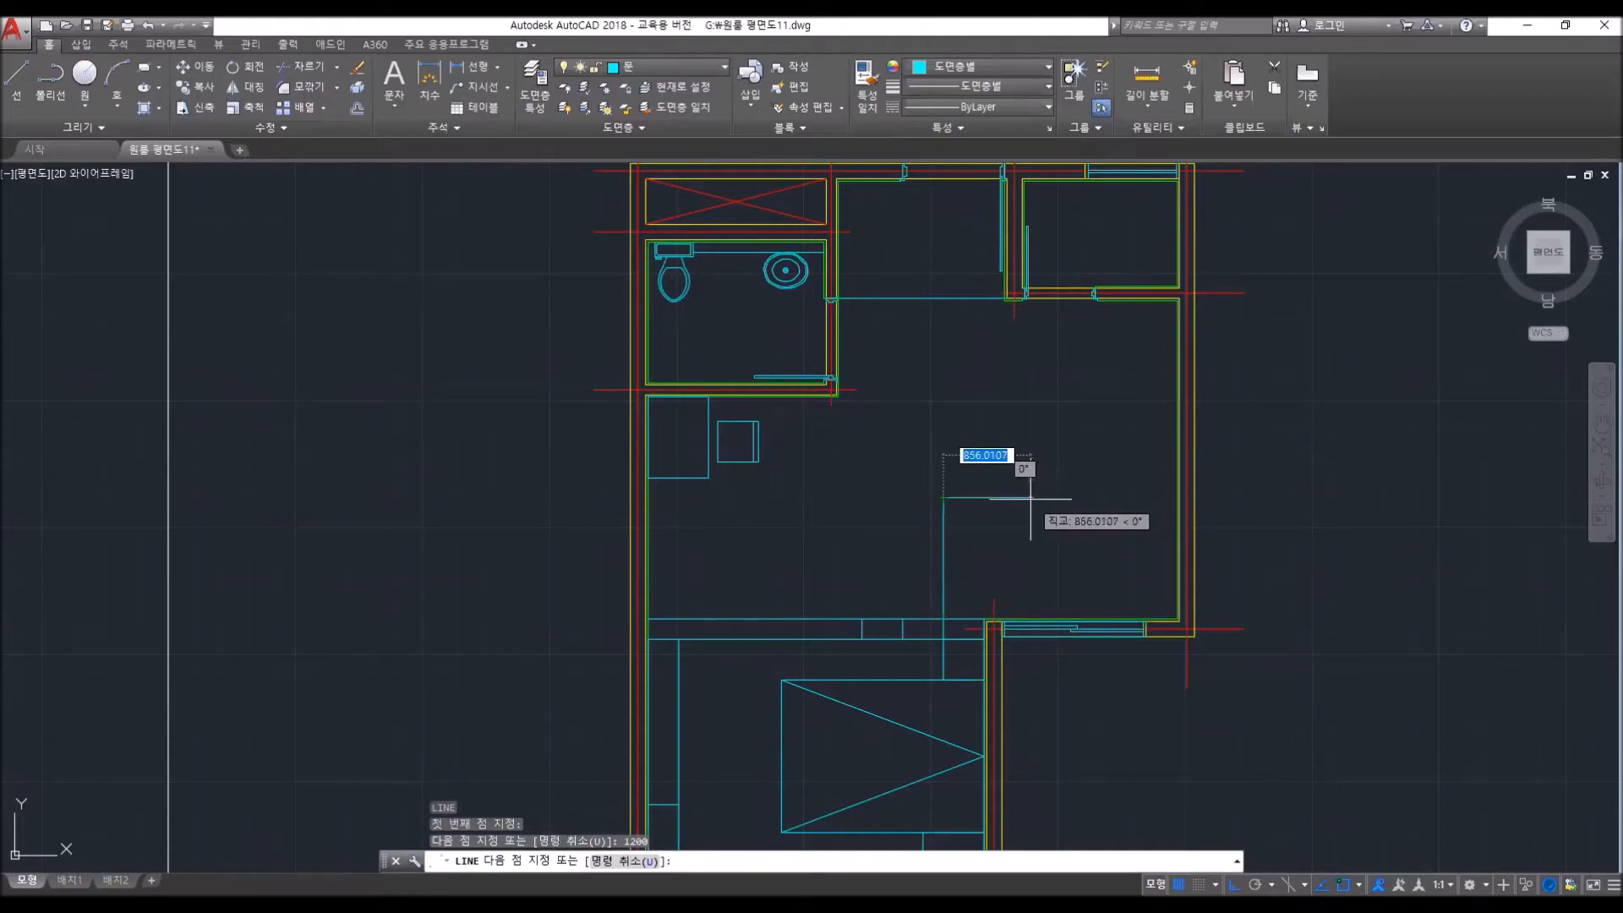
{"action": "type", "text": "400"}
{"action": "key", "text": "Return"}
{"action": "scroll", "coordinate": [948, 585], "scroll_direction": "up", "scroll_amount": 4}
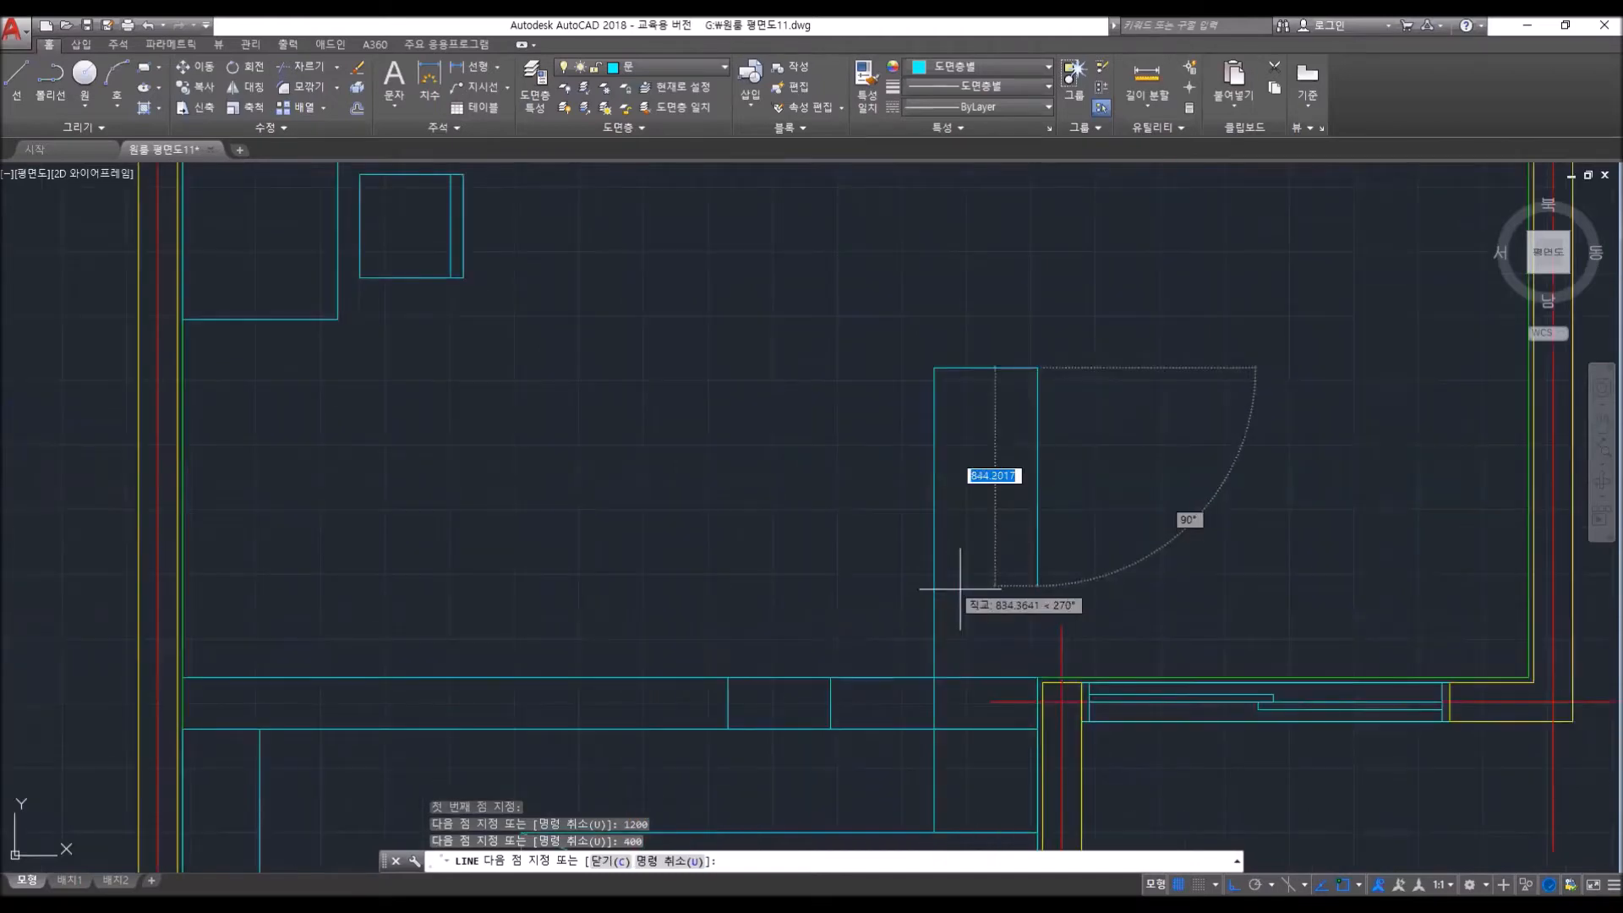
{"action": "left_click", "coordinate": [1039, 677]}
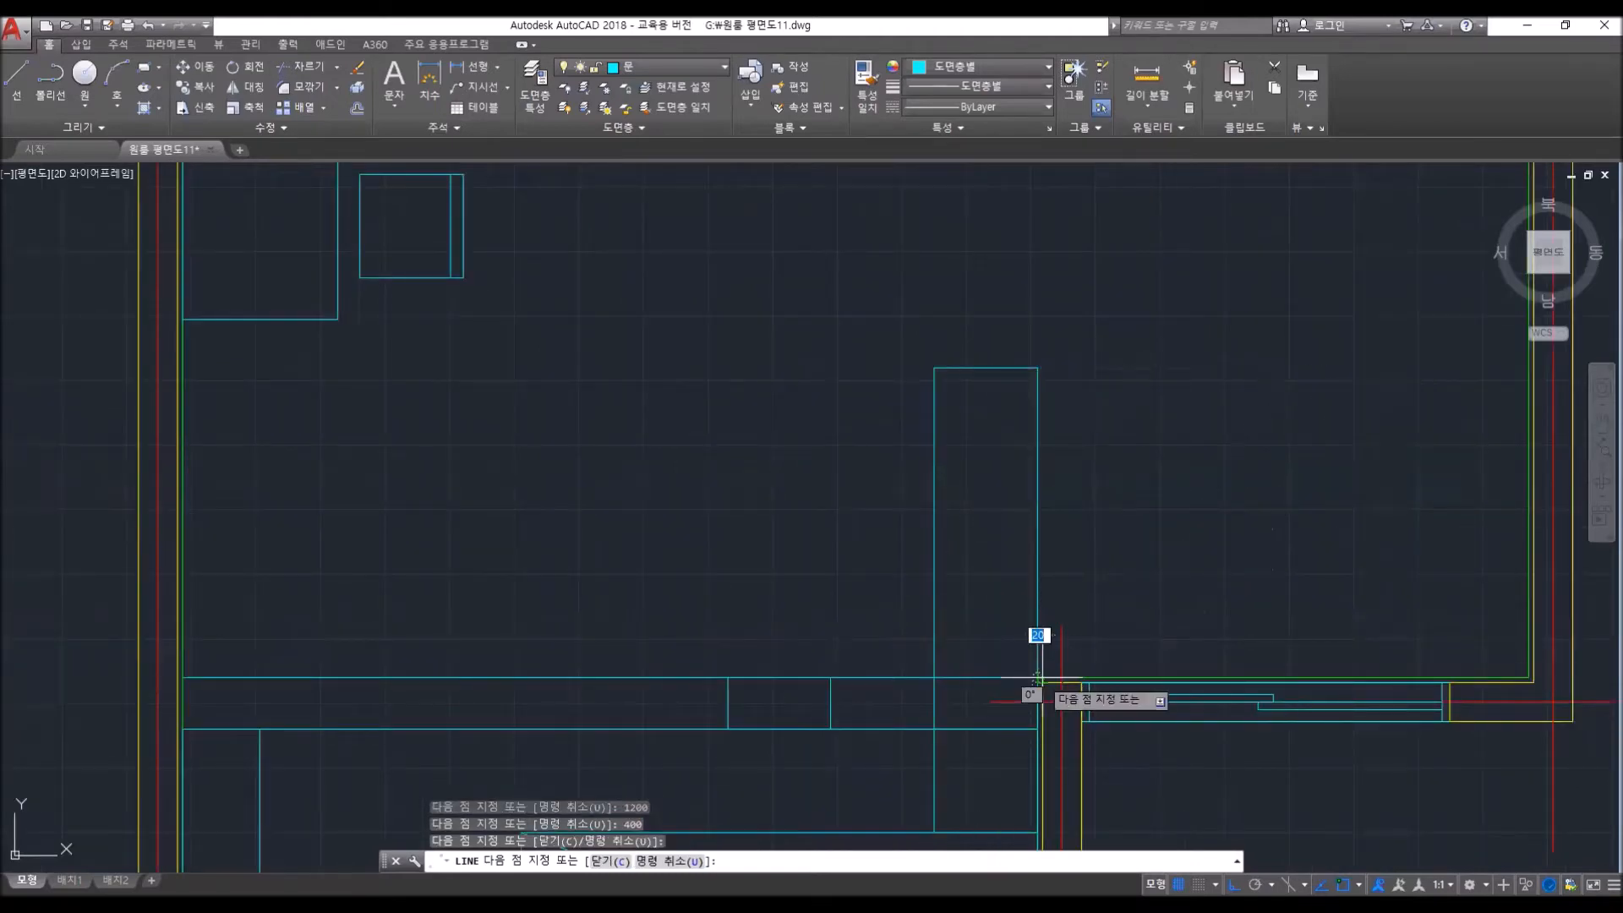
{"action": "key", "text": "Escape"}
{"action": "scroll", "coordinate": [925, 384], "scroll_direction": "down", "scroll_amount": 2}
{"action": "left_click", "coordinate": [925, 381]}
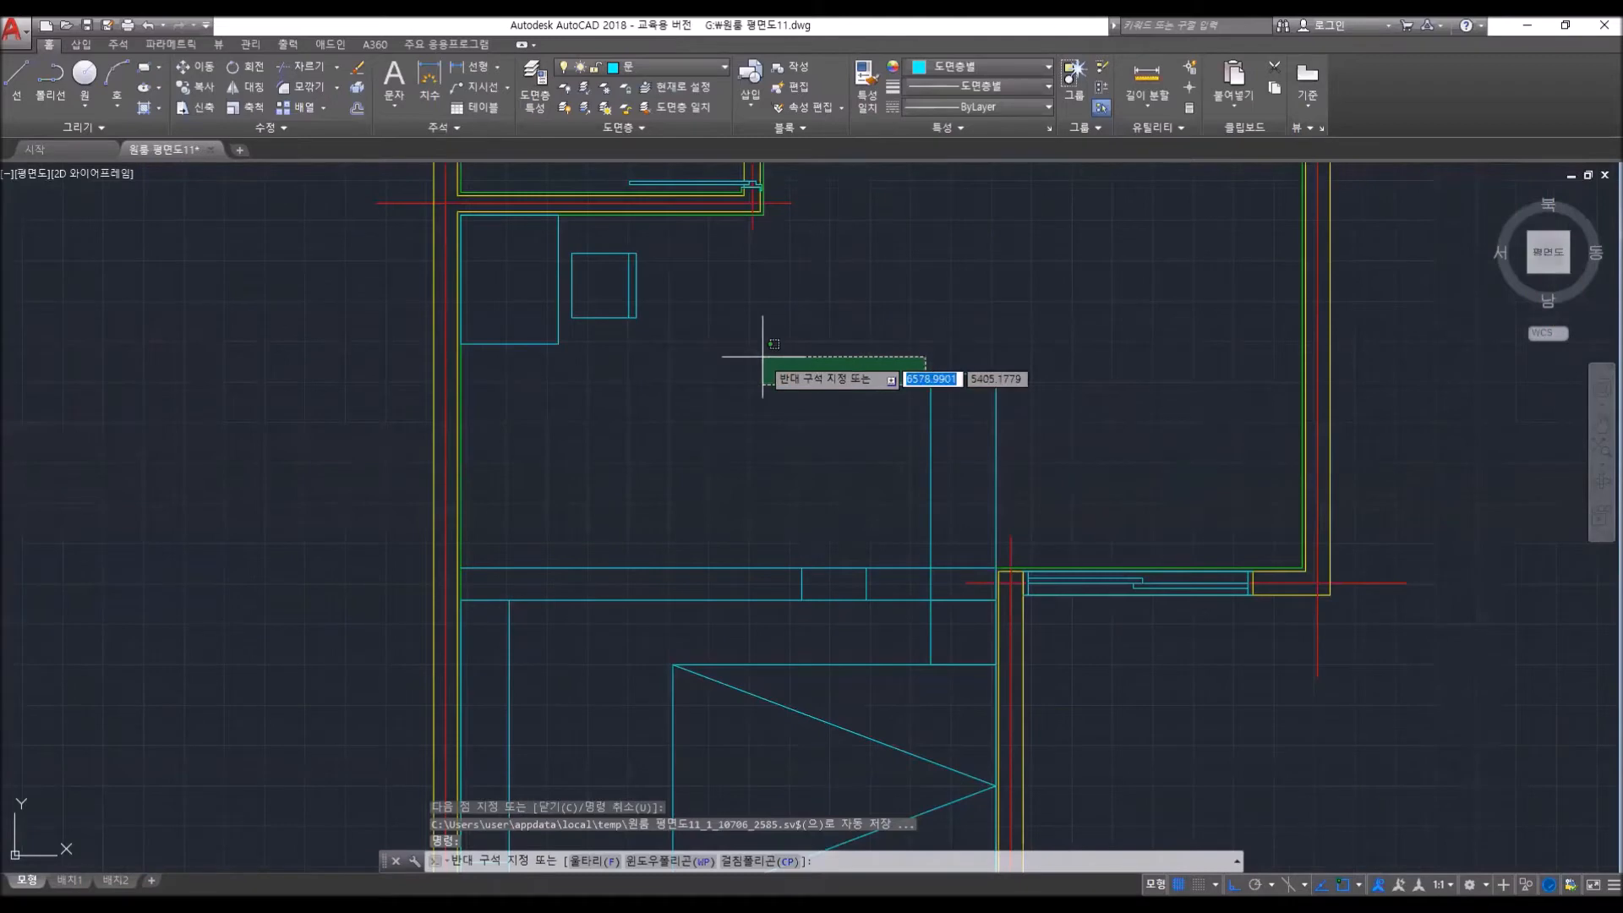
{"action": "key", "text": "Escape"}
{"action": "key", "text": "Escape"}
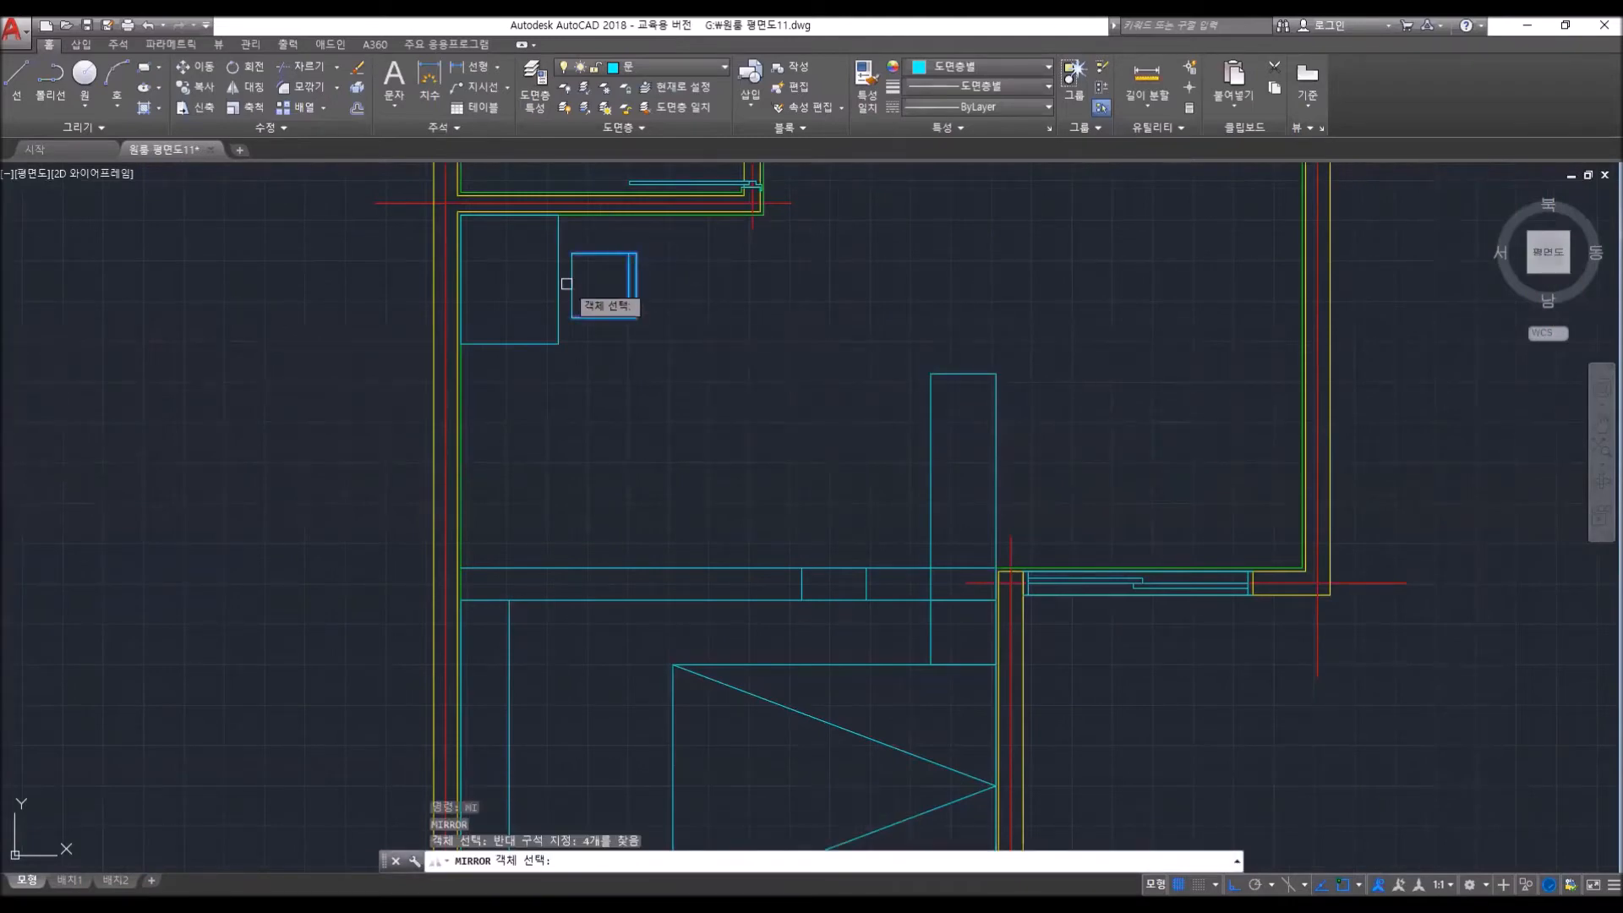
- Mirror the chair across a vertical line into the open area above the 1200-long table, keeping the original
{"action": "left_click", "coordinate": [567, 284]}
{"action": "left_click", "coordinate": [581, 288]}
{"action": "left_click", "coordinate": [581, 290]}
{"action": "left_click", "coordinate": [570, 277]}
{"action": "key", "text": "Return"}
{"action": "left_click", "coordinate": [799, 284]}
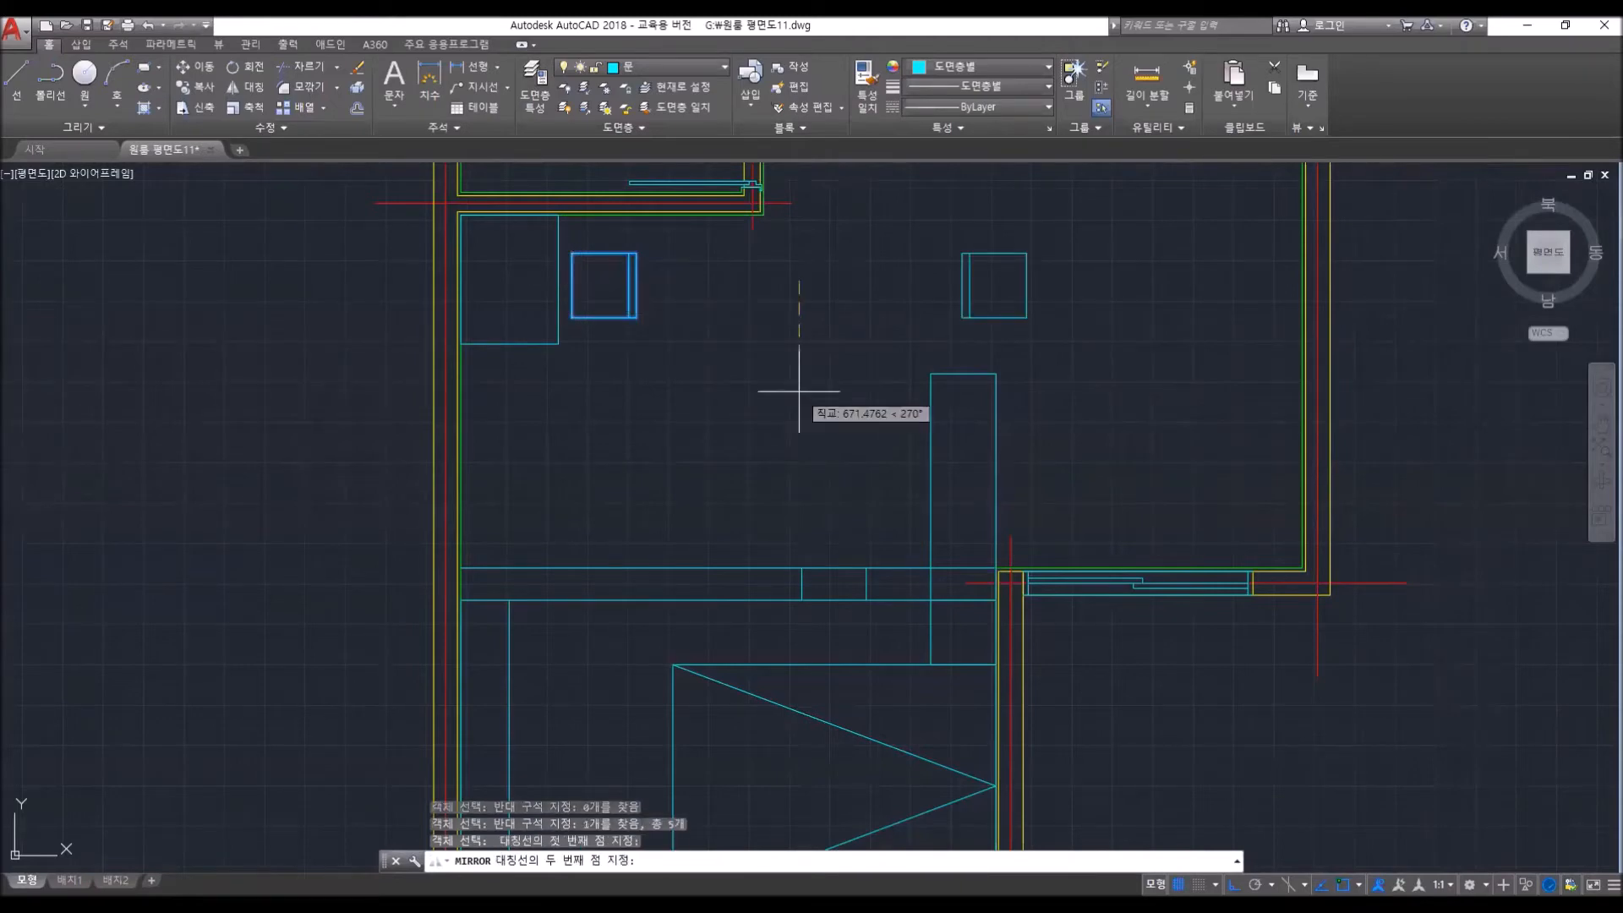
{"action": "left_click", "coordinate": [799, 391]}
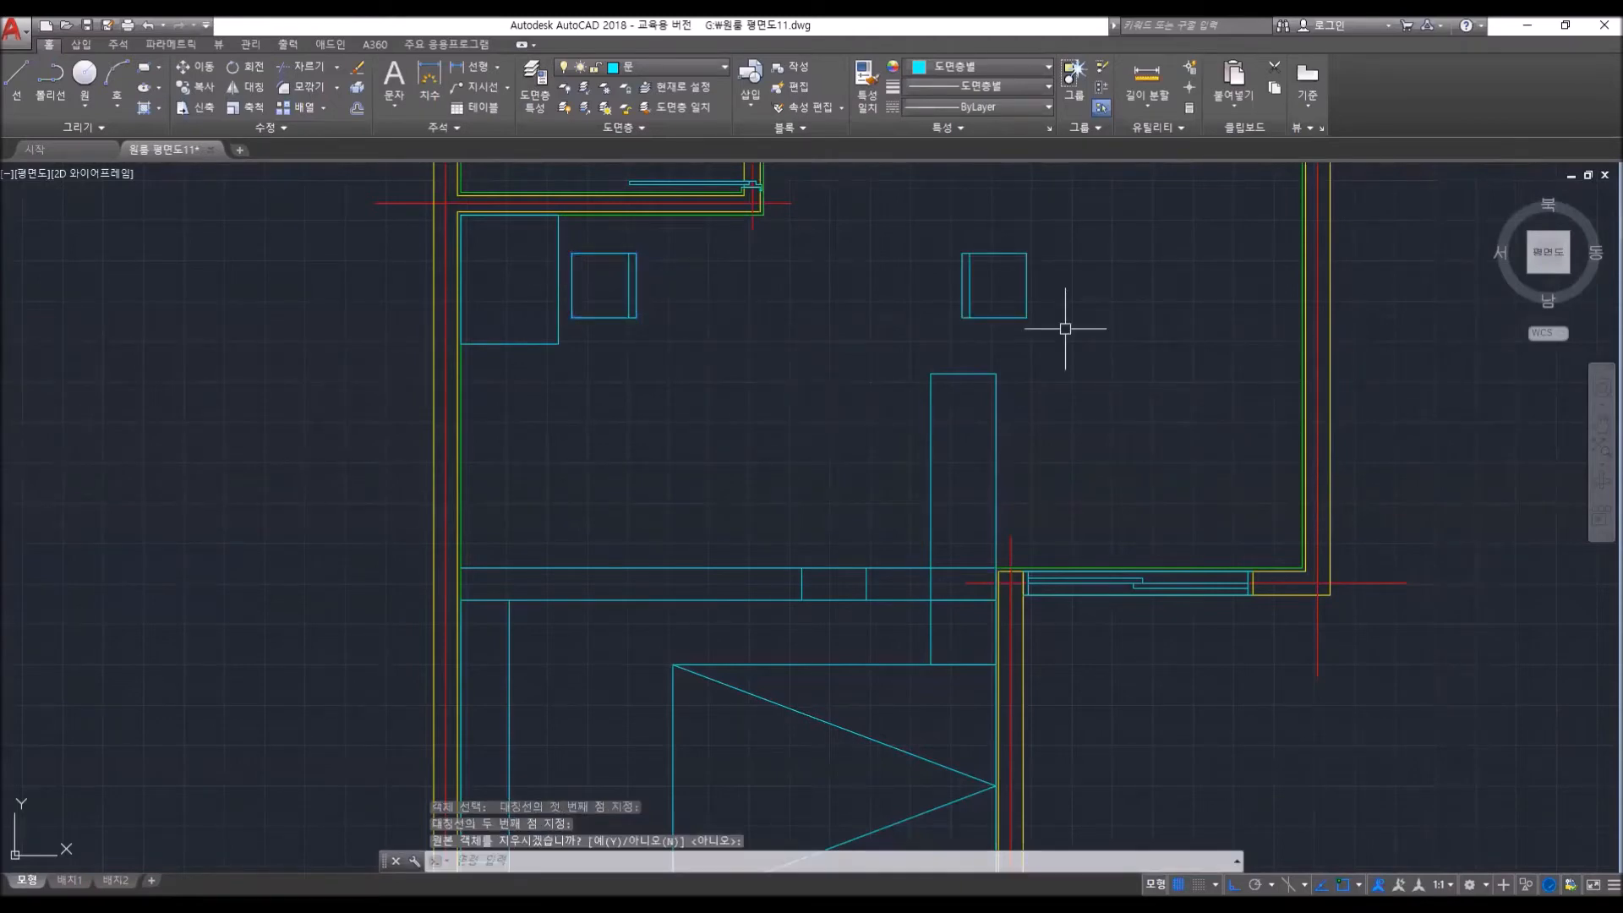
{"action": "type", "text": "m"}
{"action": "key", "text": "Return"}
{"action": "key", "text": "Escape"}
{"action": "key", "text": "Escape"}
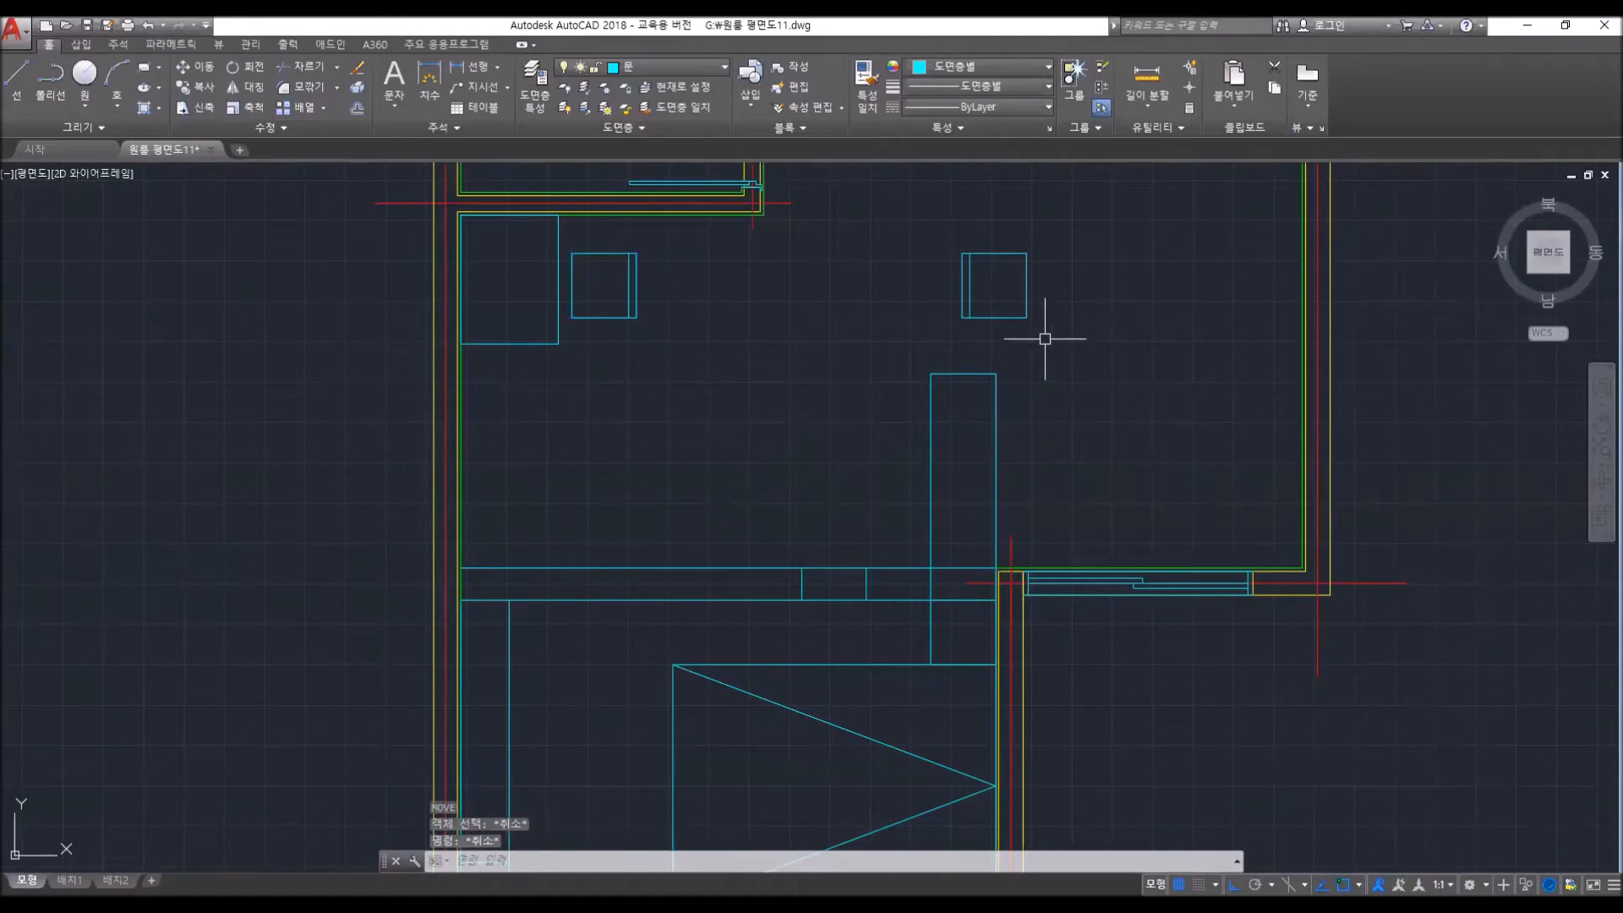
- Stretch the mirrored chair's lower side upward by 50
{"action": "type", "text": "s"}
{"action": "key", "text": "Return"}
{"action": "left_click", "coordinate": [1045, 339]}
{"action": "left_click", "coordinate": [947, 293]}
{"action": "key", "text": "Return"}
{"action": "left_click", "coordinate": [1027, 317]}
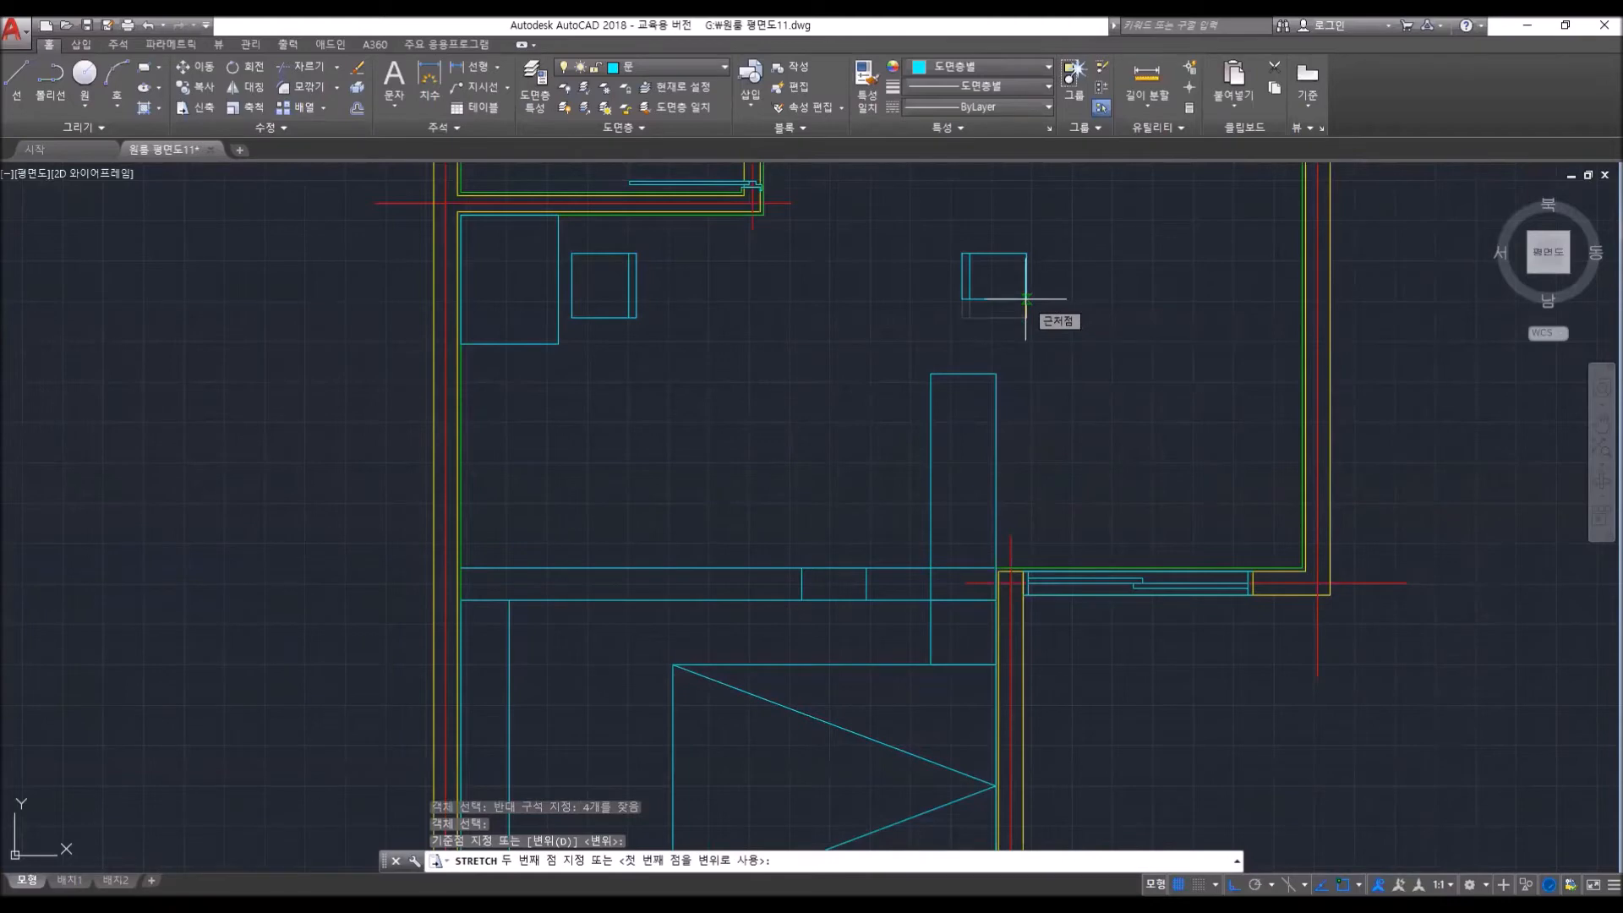
{"action": "type", "text": "50"}
{"action": "key", "text": "Return"}
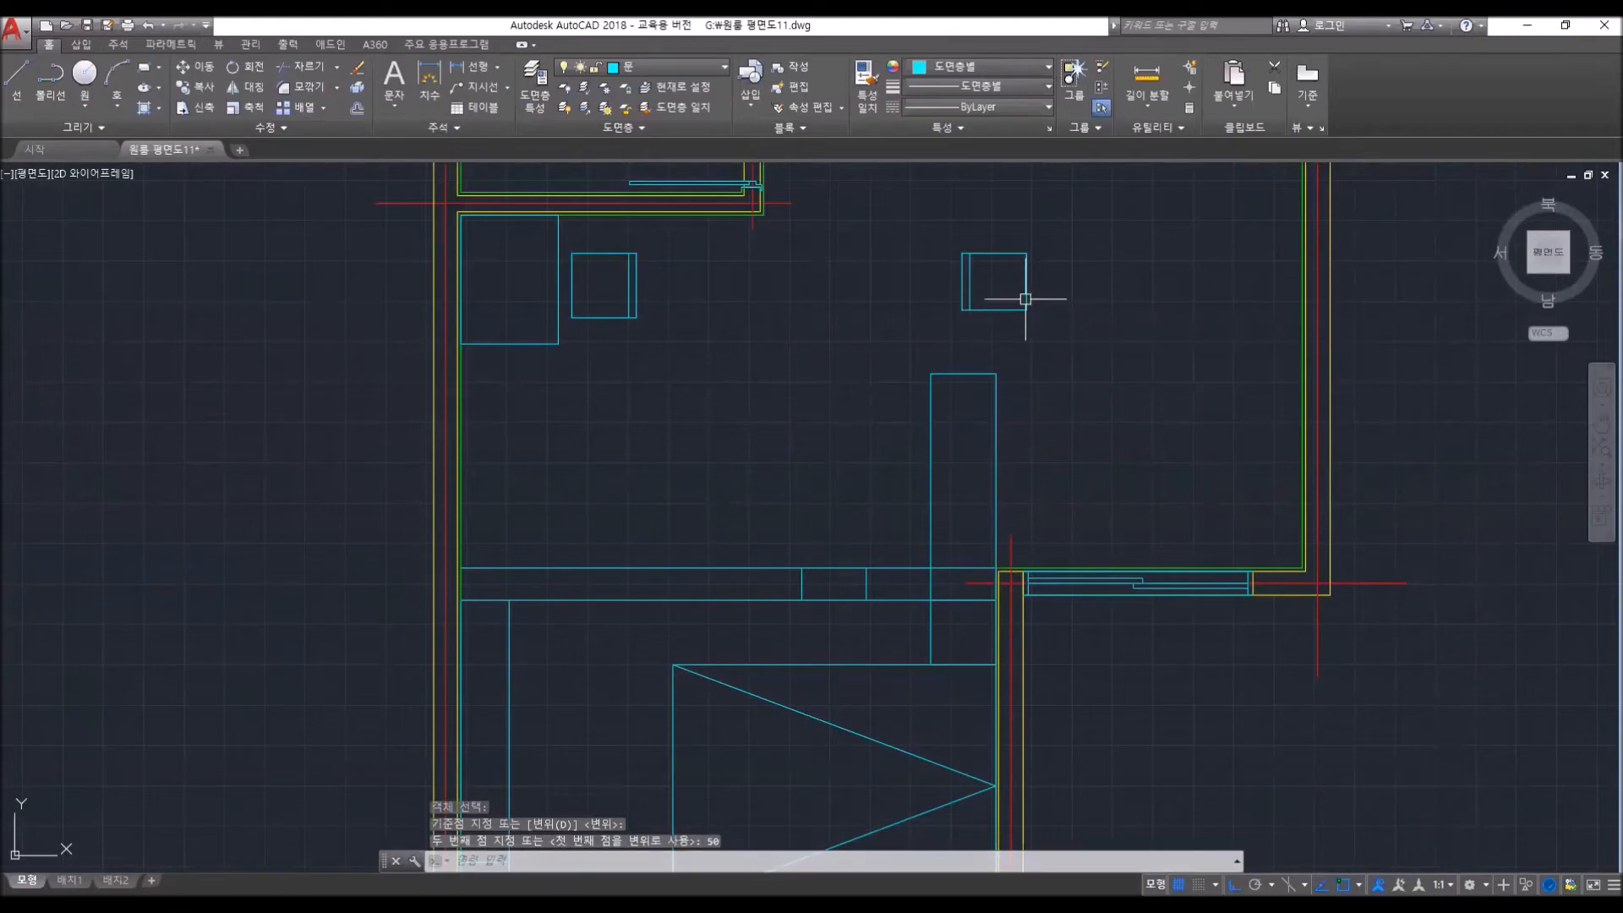
- Move the mirrored chair, with ortho off, to the lower left side of the 1200-long table so it slightly overlaps the table edge
{"action": "type", "text": "m"}
{"action": "key", "text": "Return"}
{"action": "left_click", "coordinate": [1059, 341]}
{"action": "left_click", "coordinate": [945, 240]}
{"action": "key", "text": "Return"}
{"action": "left_click", "coordinate": [1026, 310]}
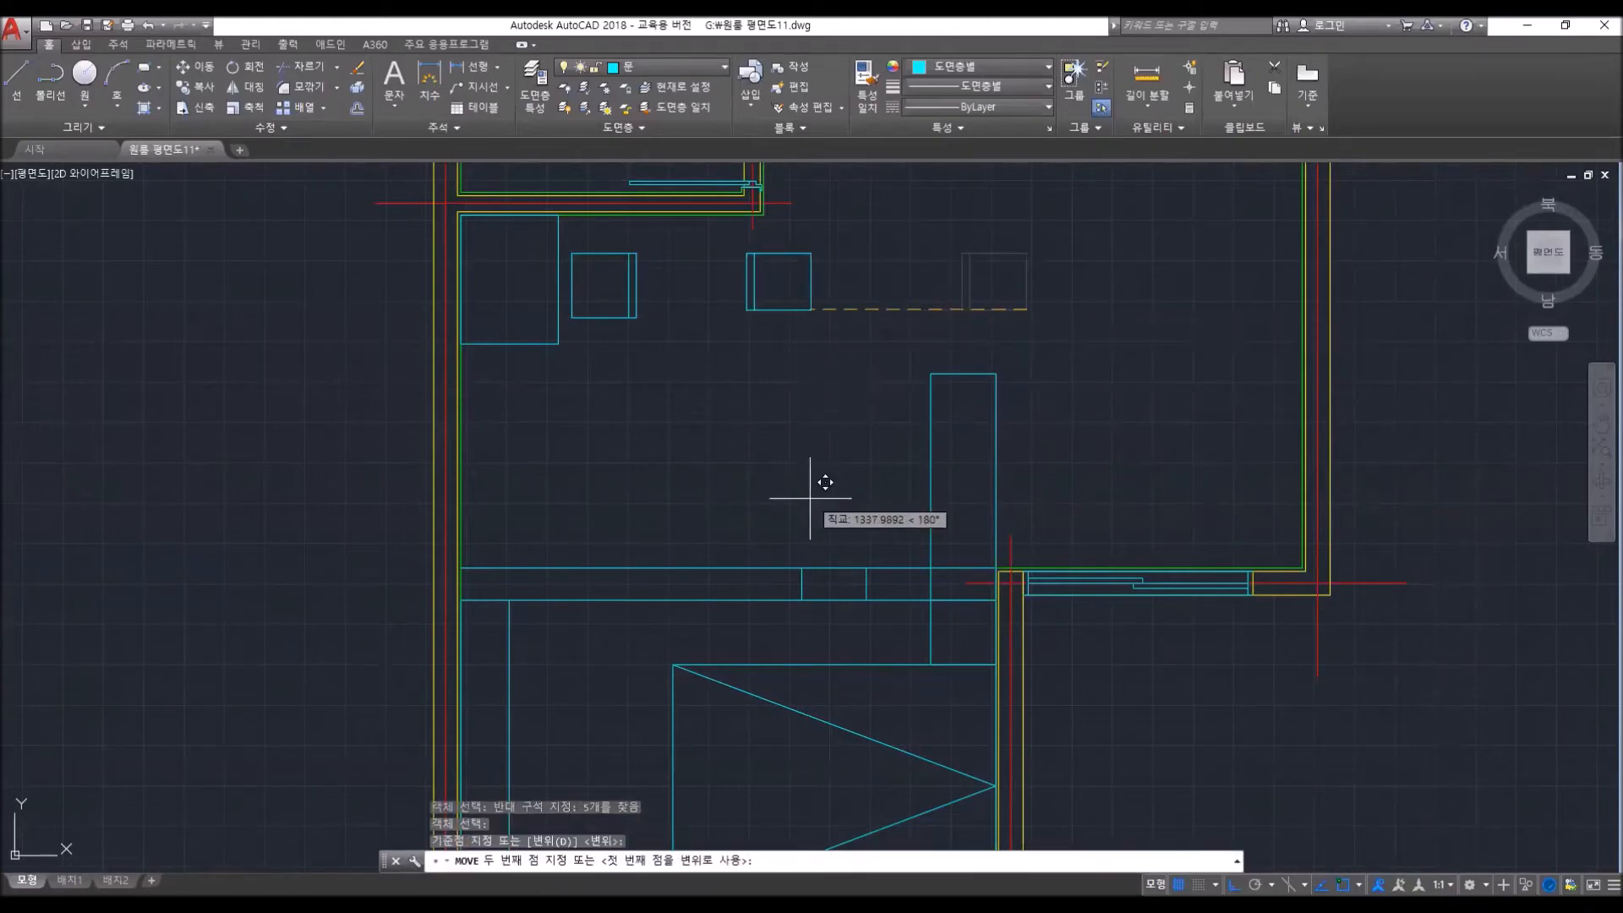
{"action": "key", "text": "F8"}
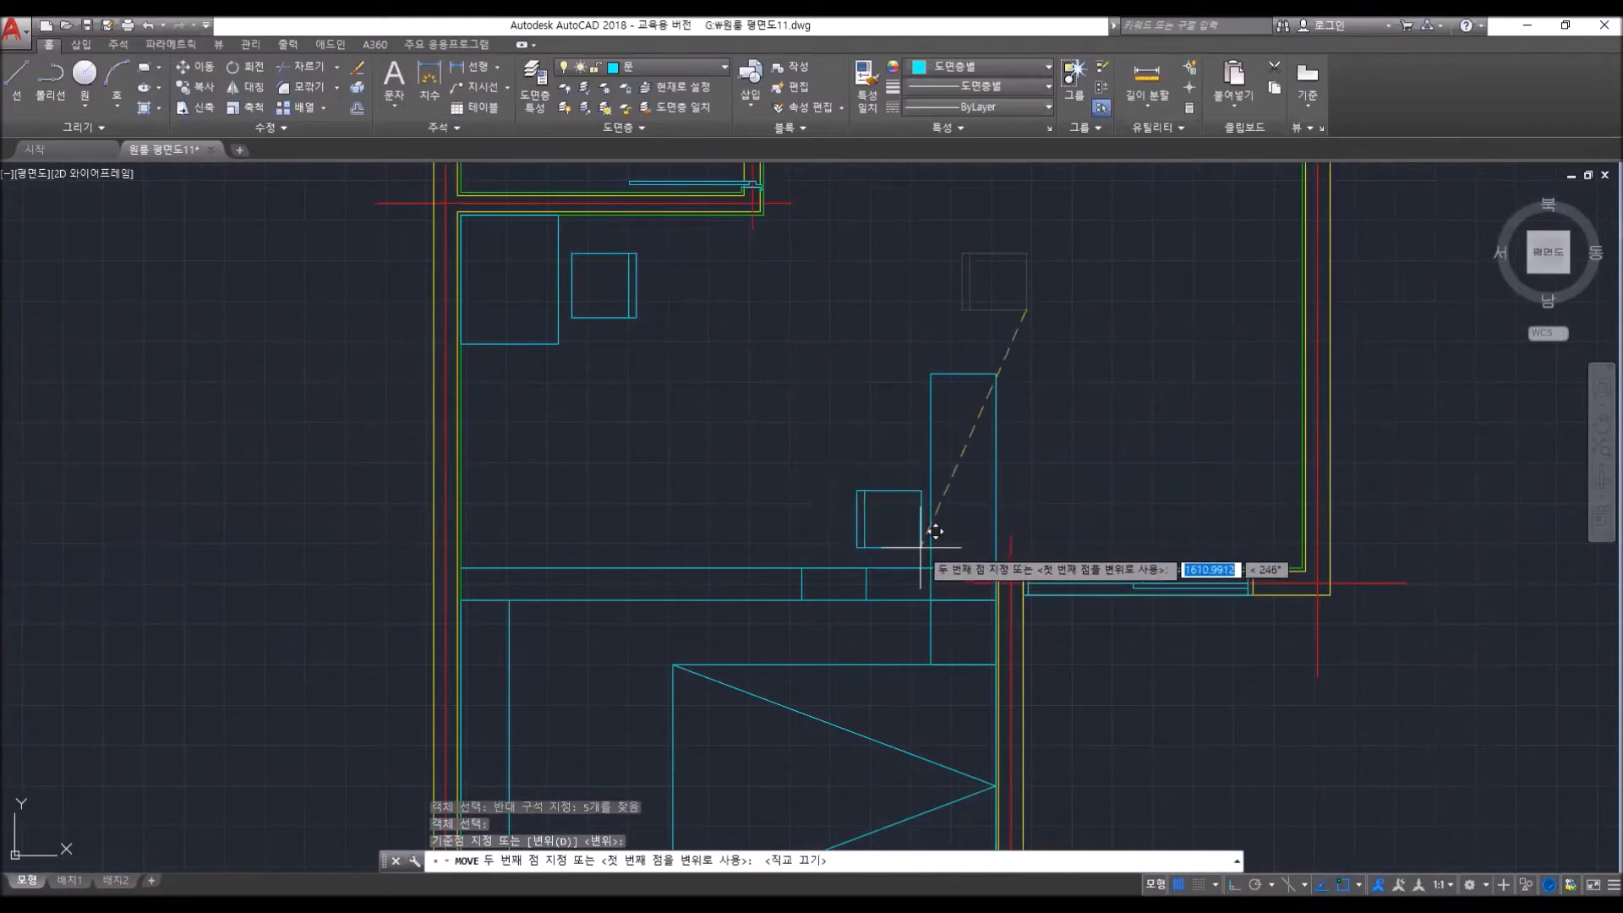
{"action": "left_click", "coordinate": [940, 552]}
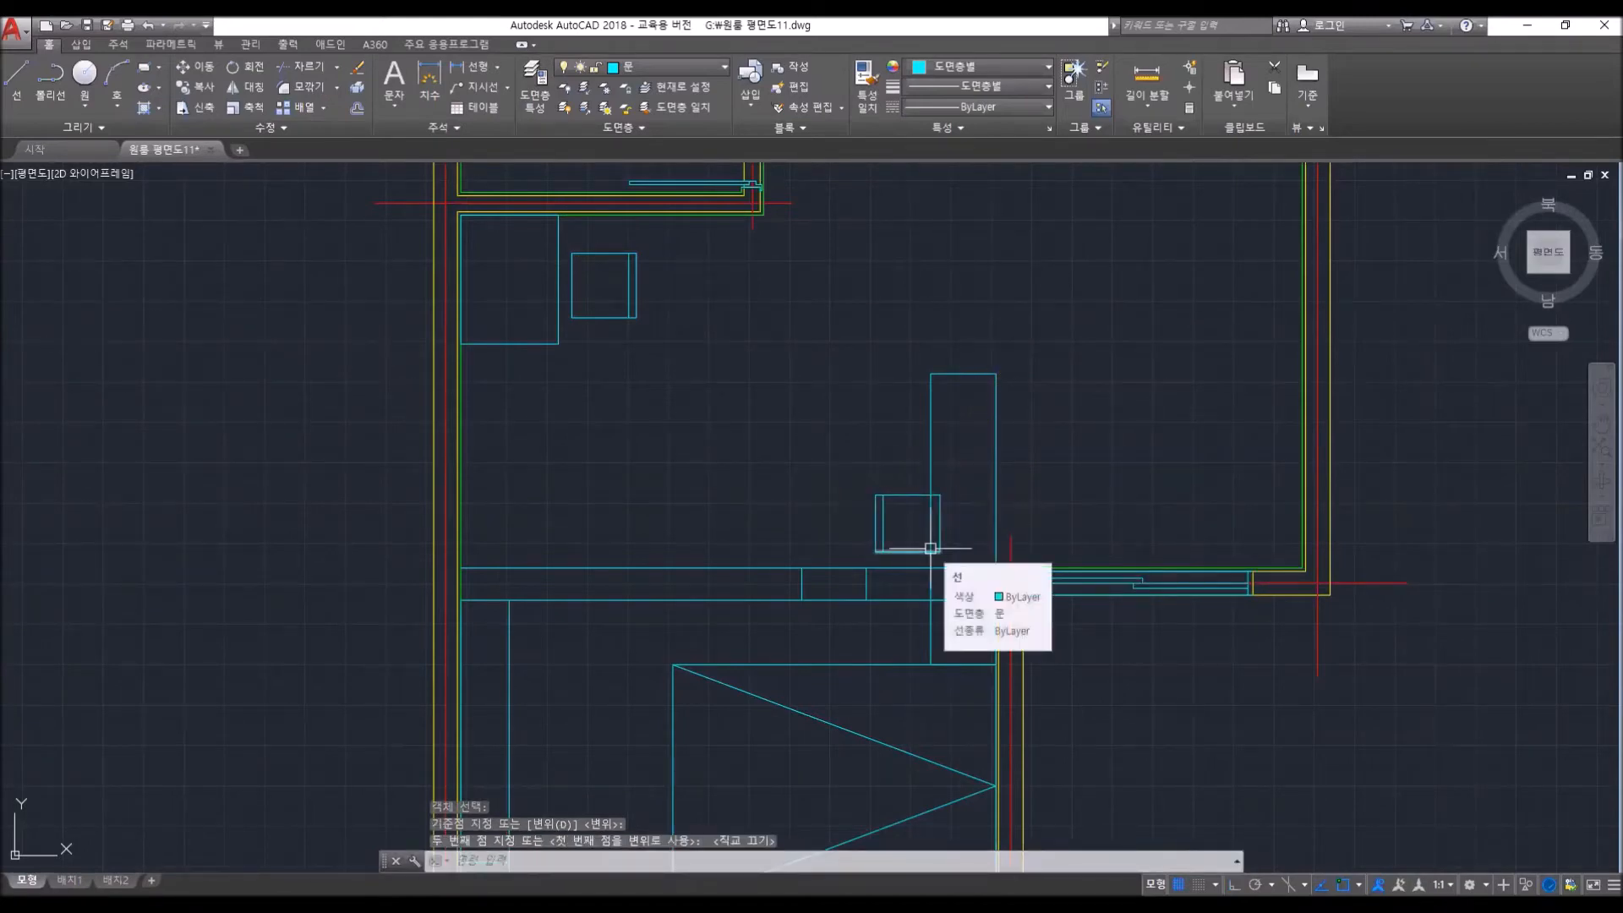
- Copy the chair at the table straight up by about 553, with ortho on
{"action": "type", "text": "co"}
{"action": "key", "text": "space"}
{"action": "left_click", "coordinate": [900, 522]}
{"action": "left_click", "coordinate": [819, 466]}
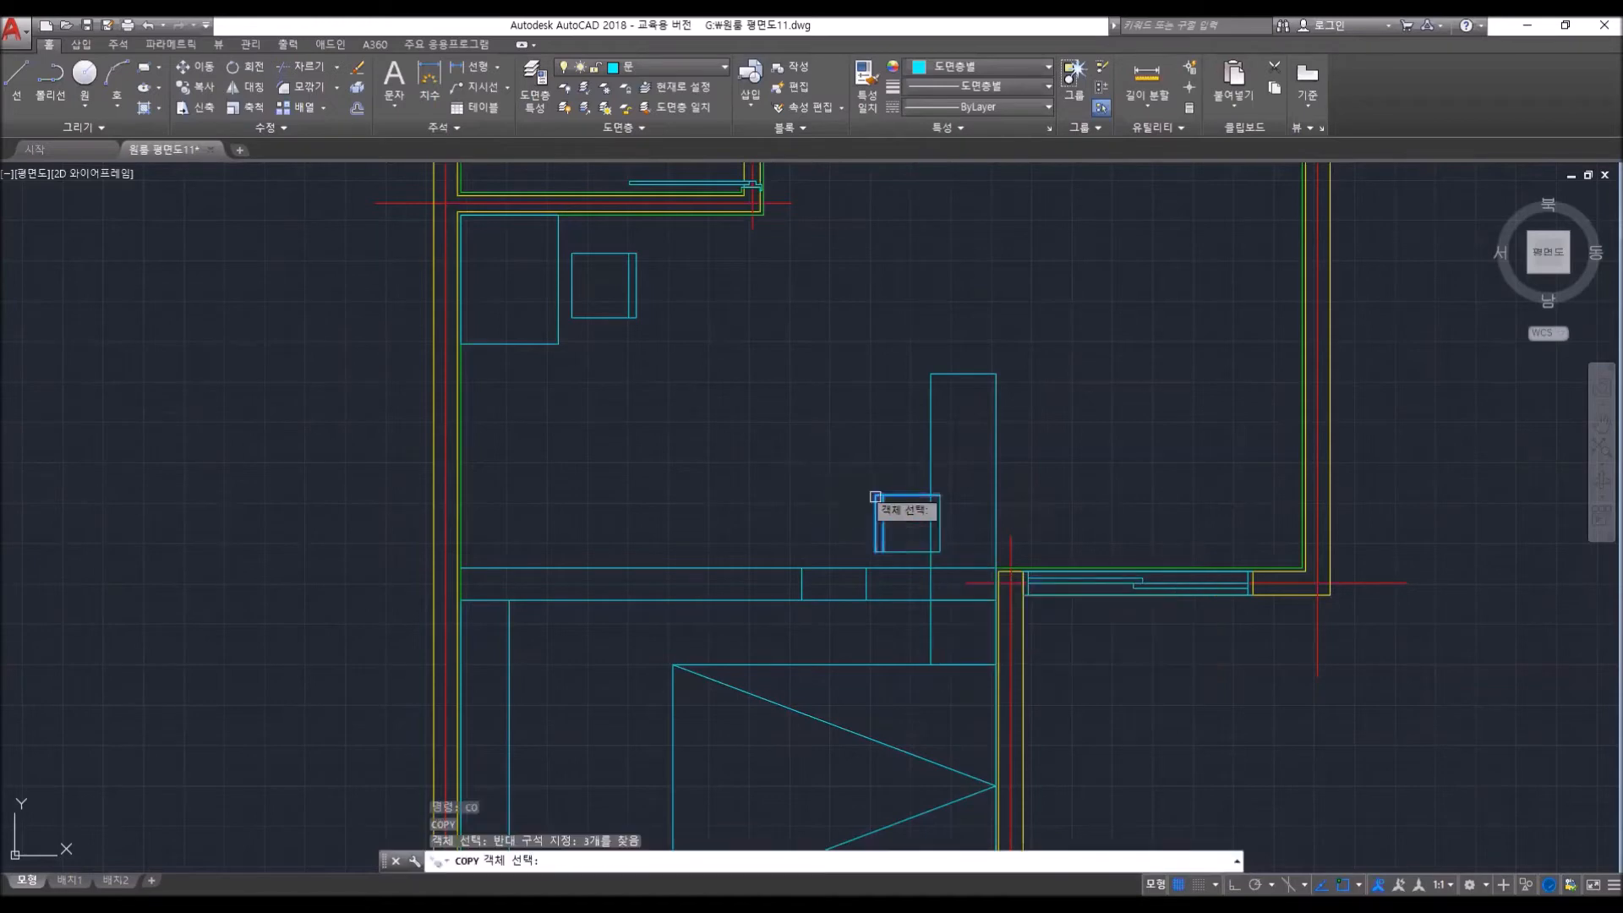
{"action": "left_click", "coordinate": [936, 520]}
{"action": "left_click", "coordinate": [914, 554]}
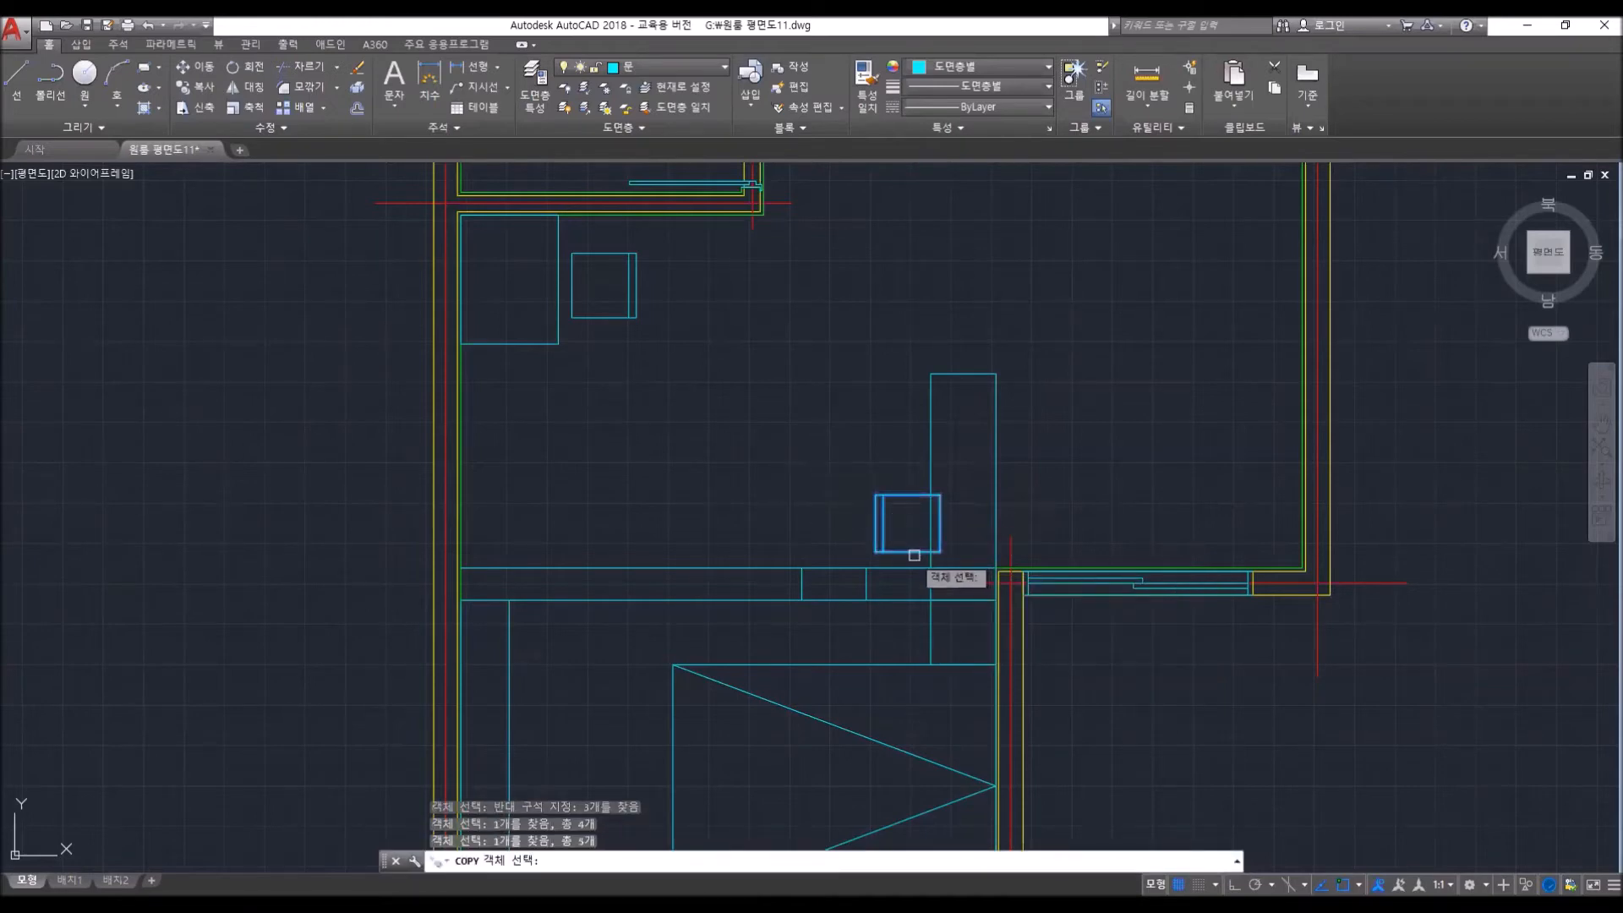
{"action": "key", "text": "space"}
{"action": "left_click", "coordinate": [938, 551]}
{"action": "key", "text": "F8"}
{"action": "scroll", "coordinate": [938, 462], "scroll_direction": "up", "scroll_amount": 2}
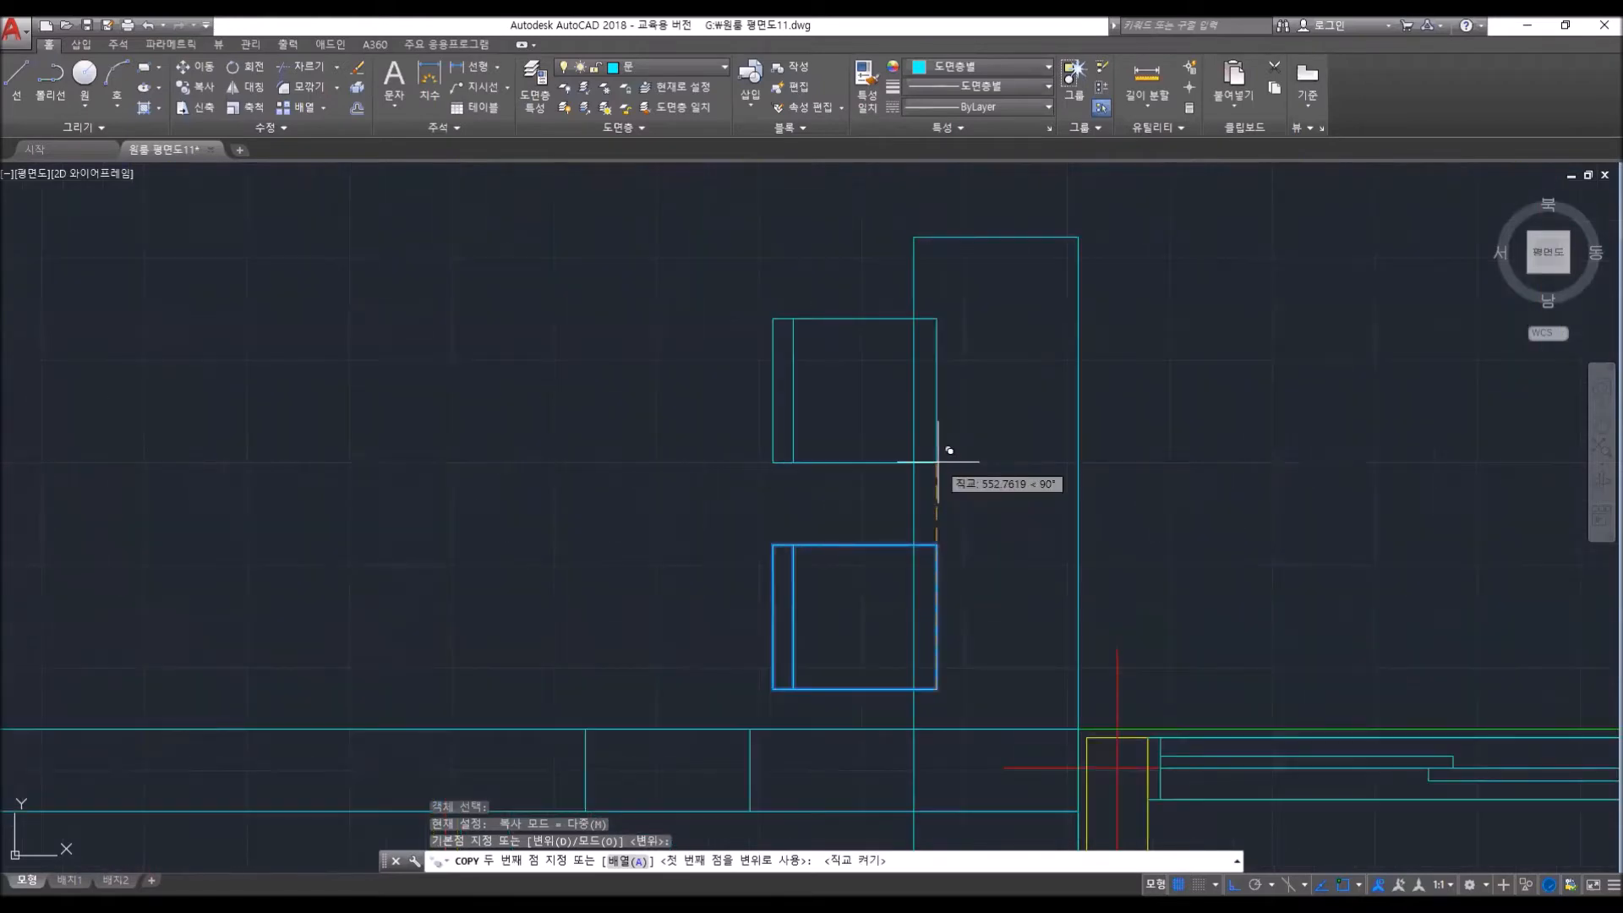
{"action": "left_click", "coordinate": [939, 461]}
{"action": "scroll", "coordinate": [990, 548], "scroll_direction": "down", "scroll_amount": 3}
{"action": "scroll", "coordinate": [989, 547], "scroll_direction": "down", "scroll_amount": 2}
{"action": "key", "text": "space"}
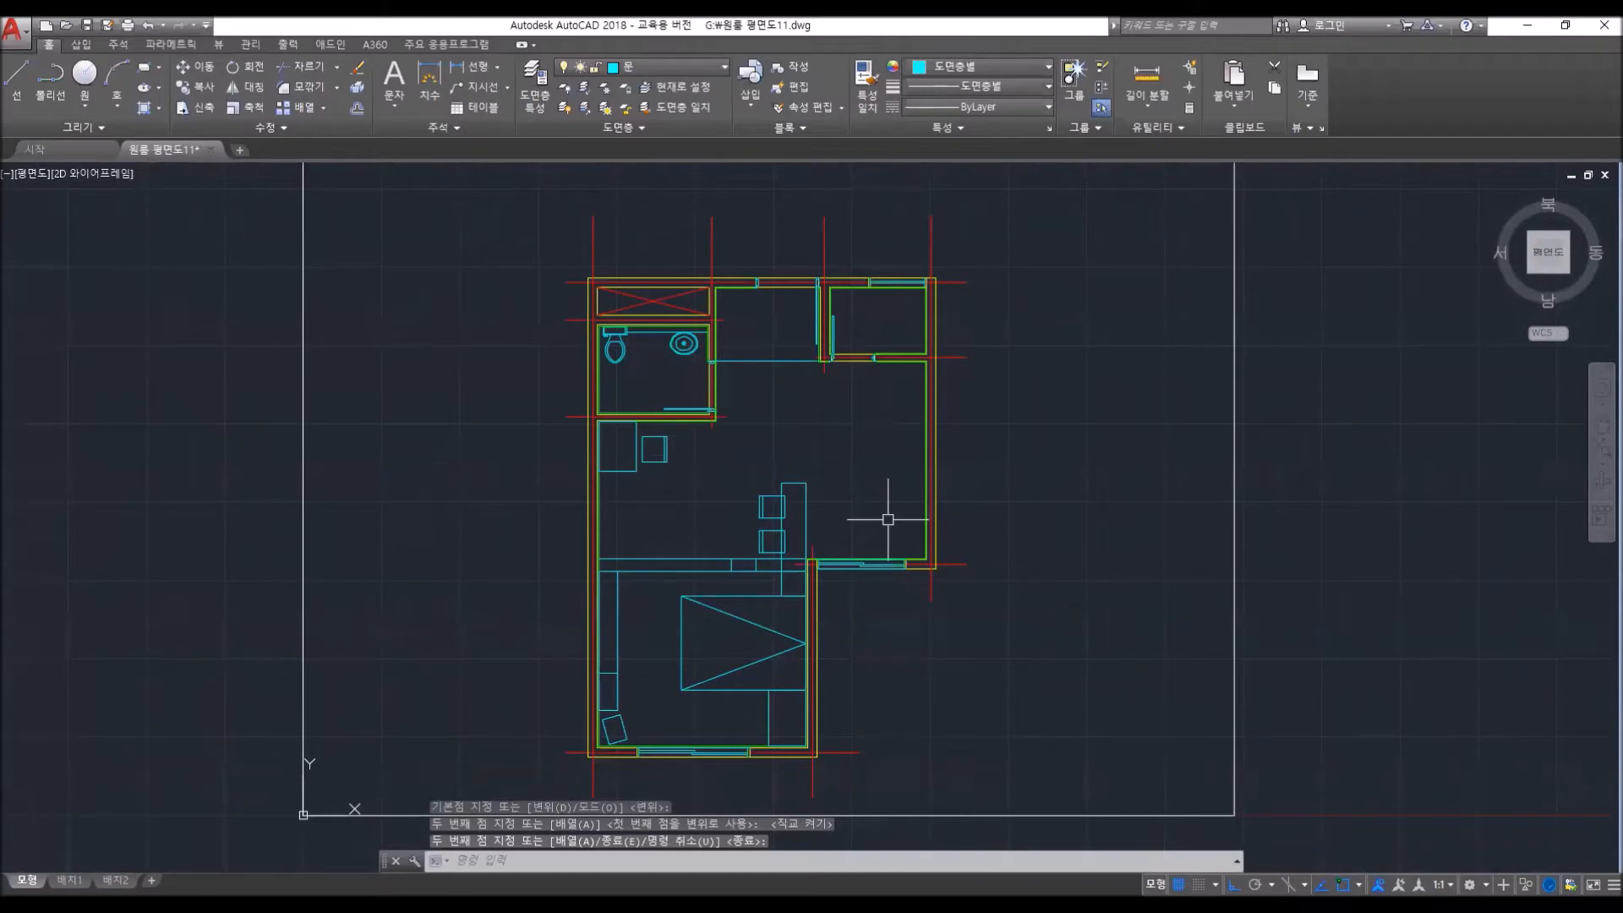
- Draw a 500 by 600 rectangle in the empty space outside the apartment's right wall
{"action": "type", "text": "rec"}
{"action": "key", "text": "space"}
{"action": "left_click", "coordinate": [982, 399]}
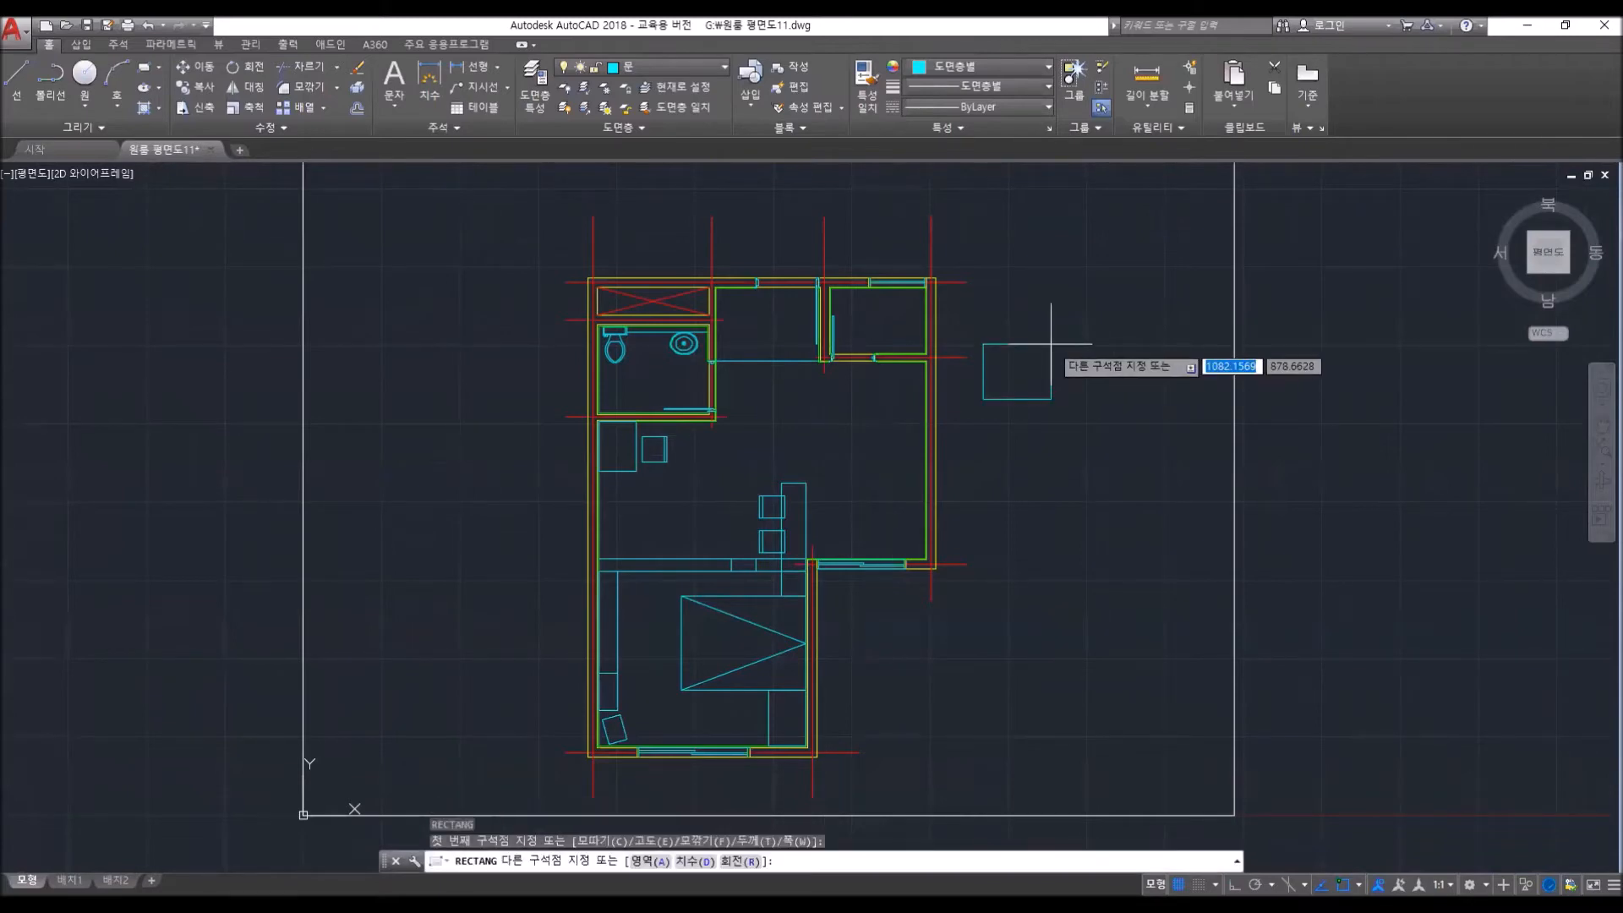
{"action": "type", "text": "@"}
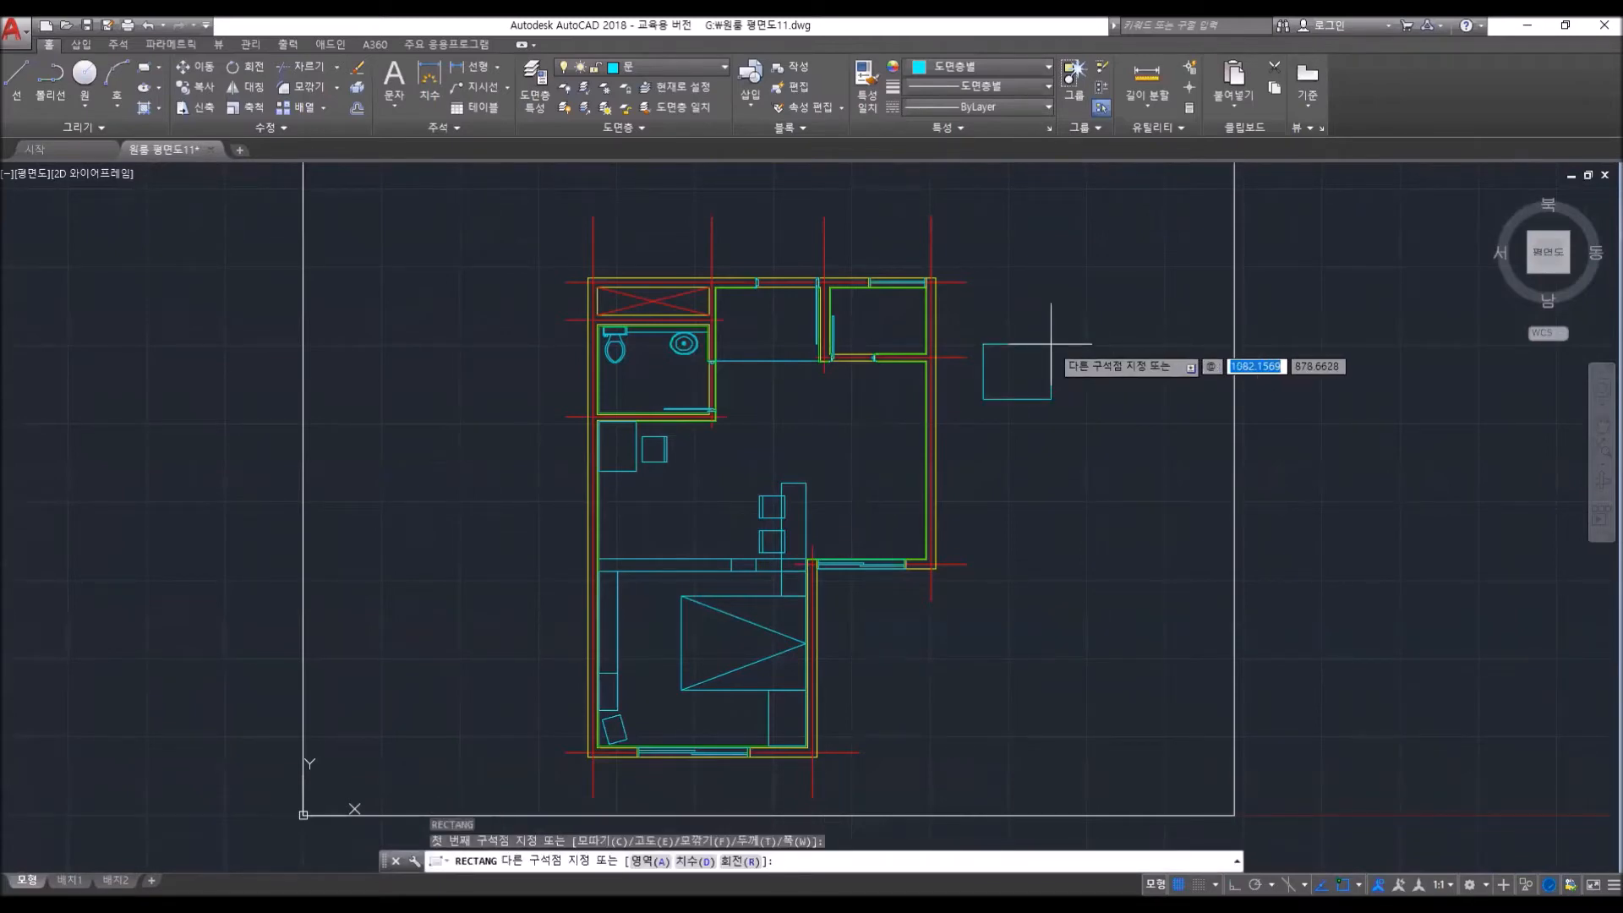
{"action": "type", "text": "500"}
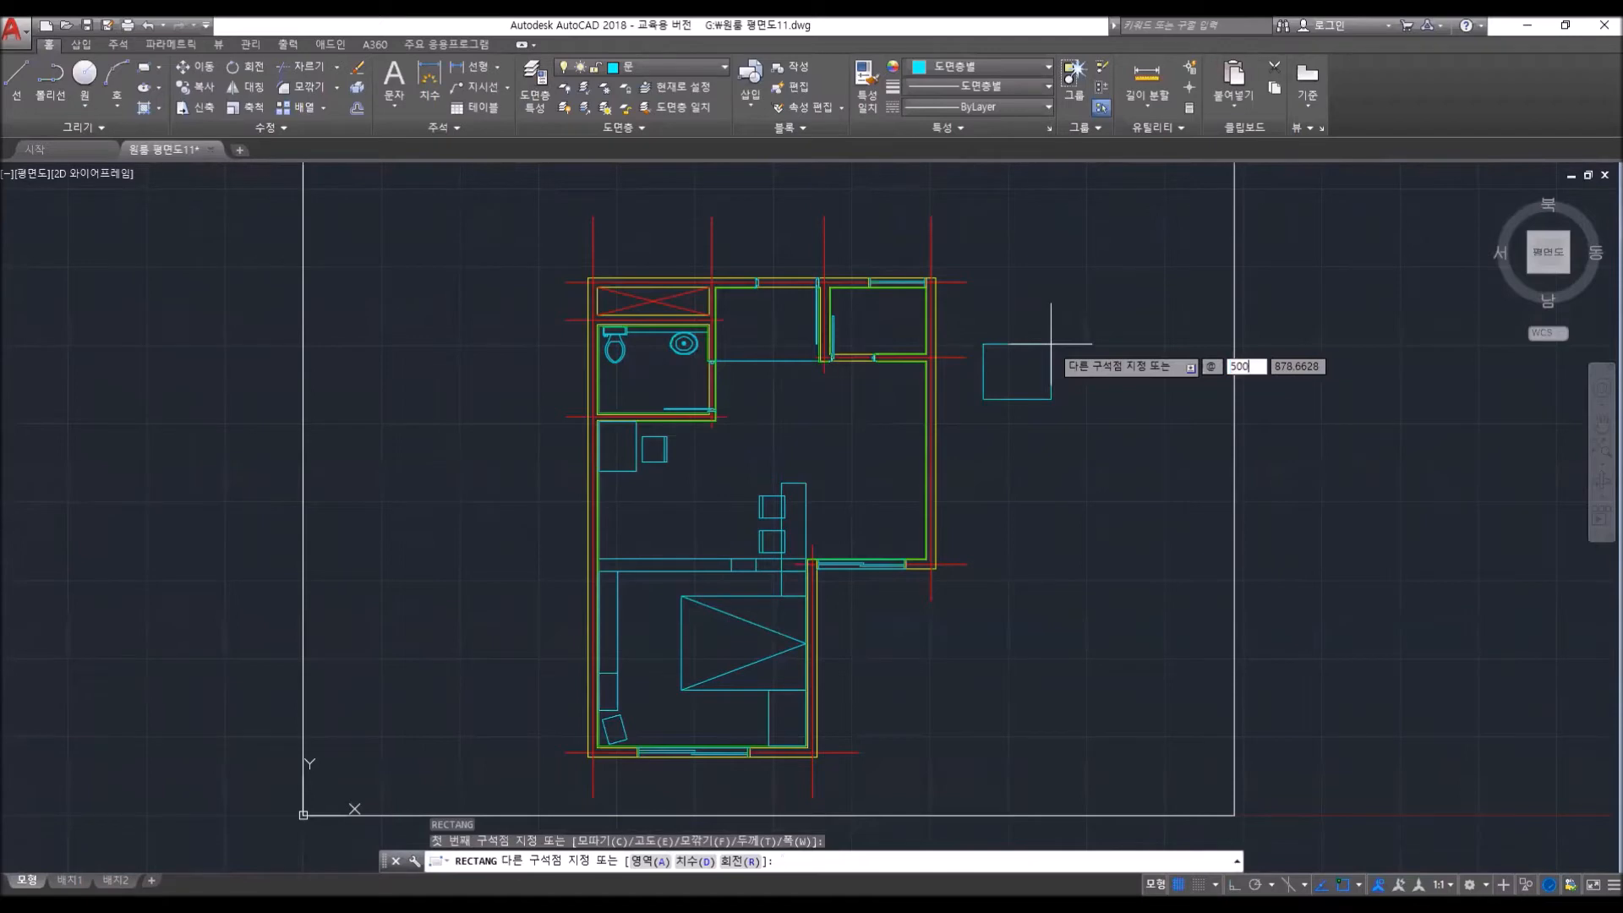
{"action": "key", "text": "Tab"}
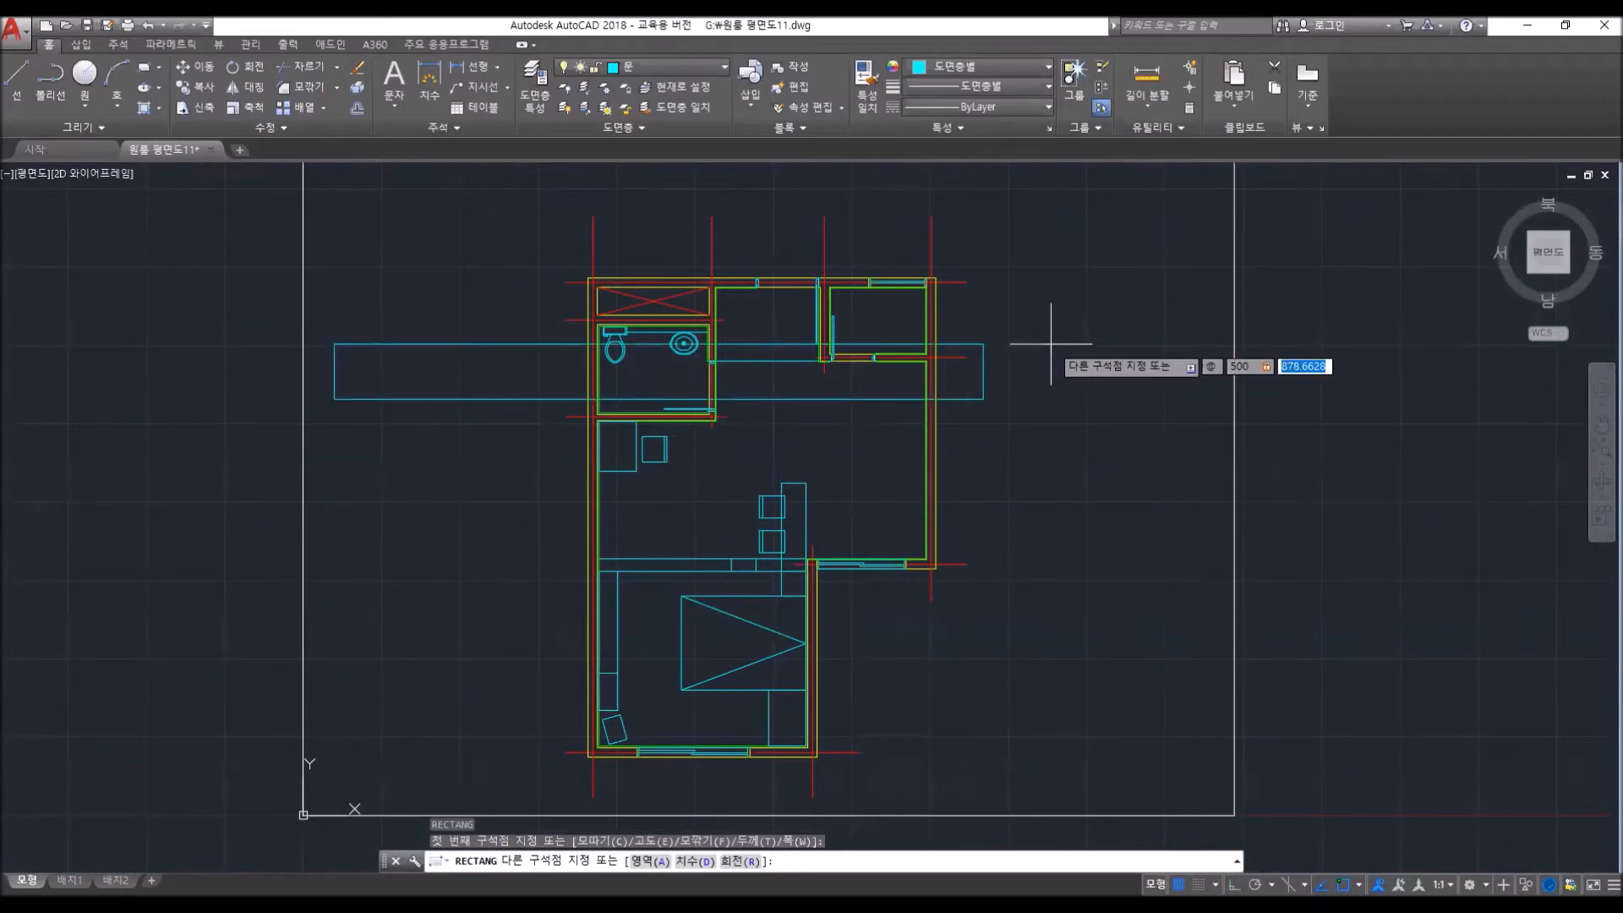
{"action": "type", "text": "600"}
{"action": "key", "text": "Return"}
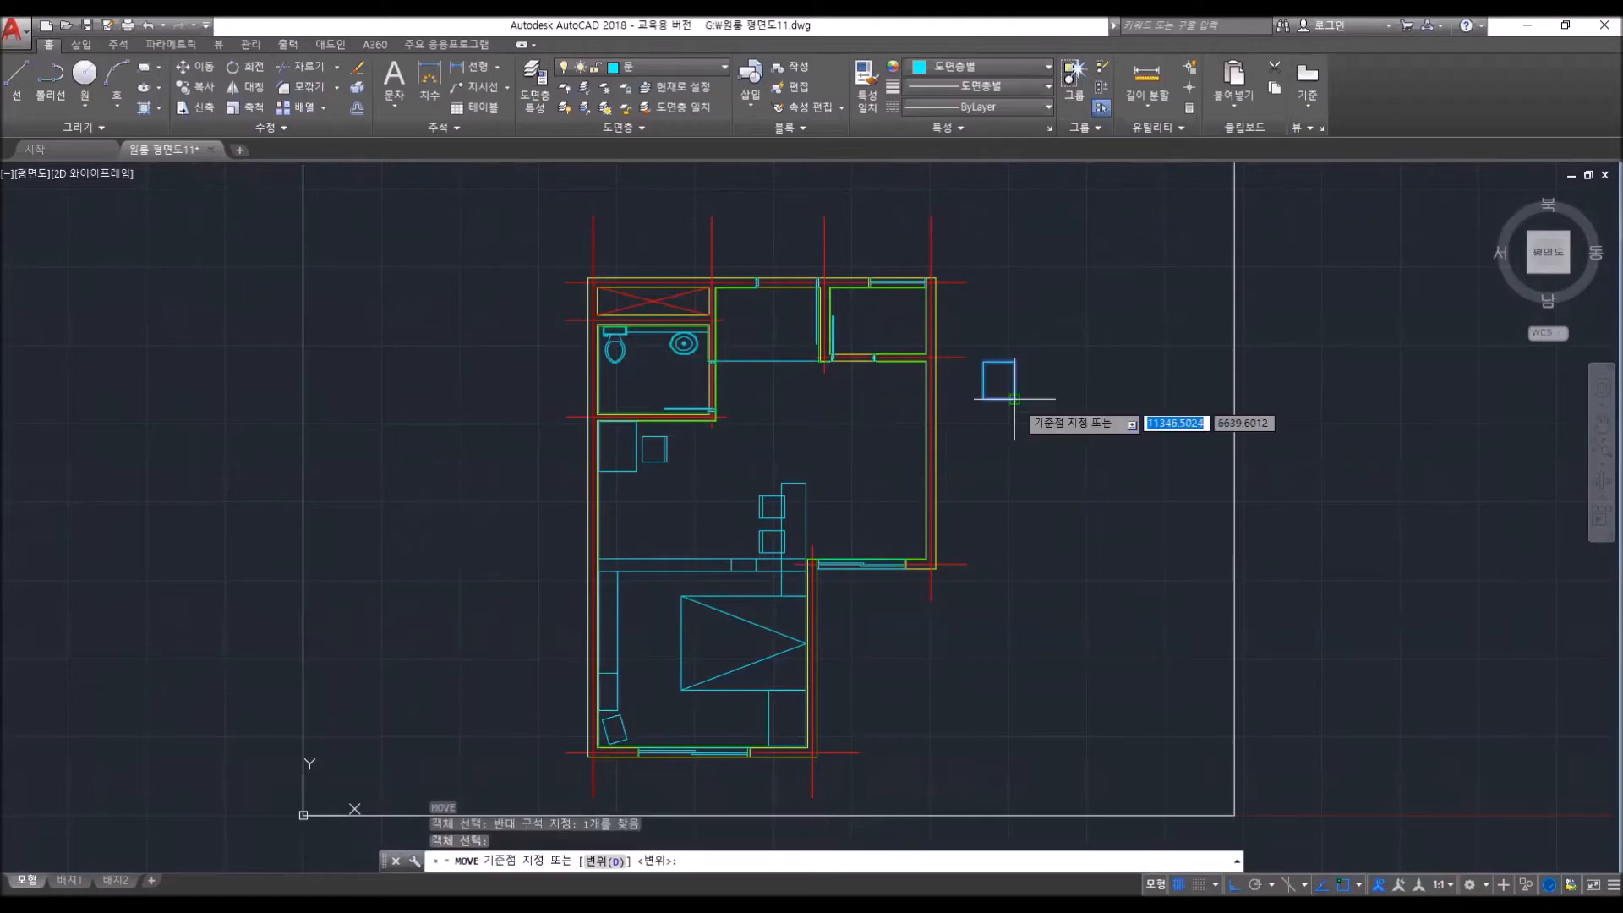
- Move the 500 by 600 rectangle, with ortho off, into the upper right corner of the main room against the inner walls
{"action": "left_click", "coordinate": [1015, 400]}
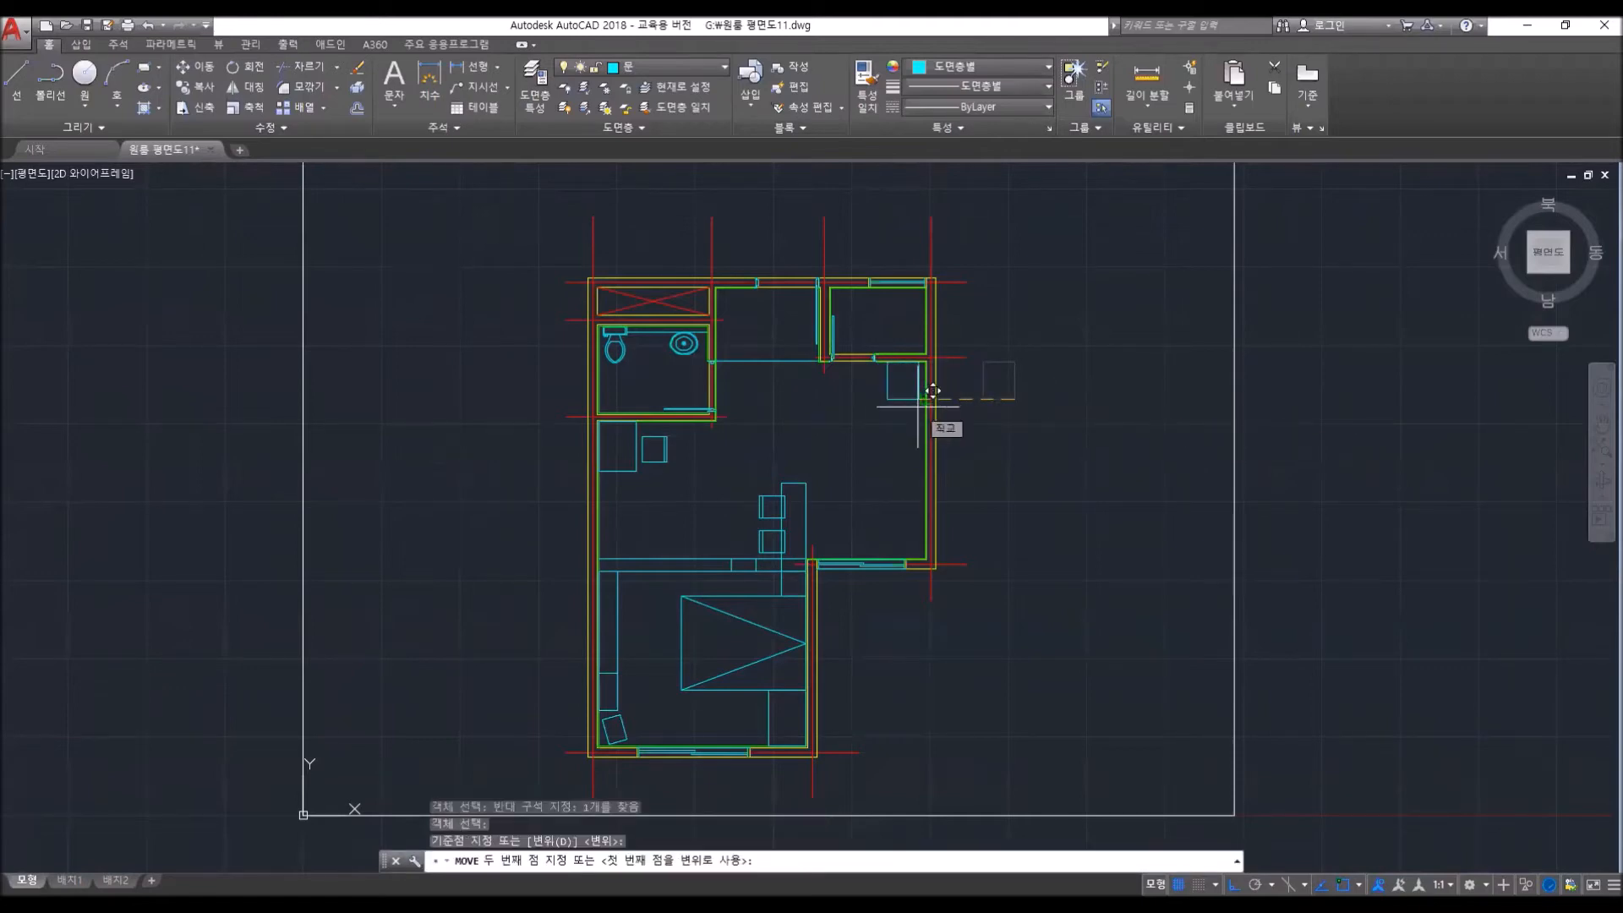
{"action": "key", "text": "Escape"}
{"action": "scroll", "coordinate": [930, 405], "scroll_direction": "up", "scroll_amount": 2}
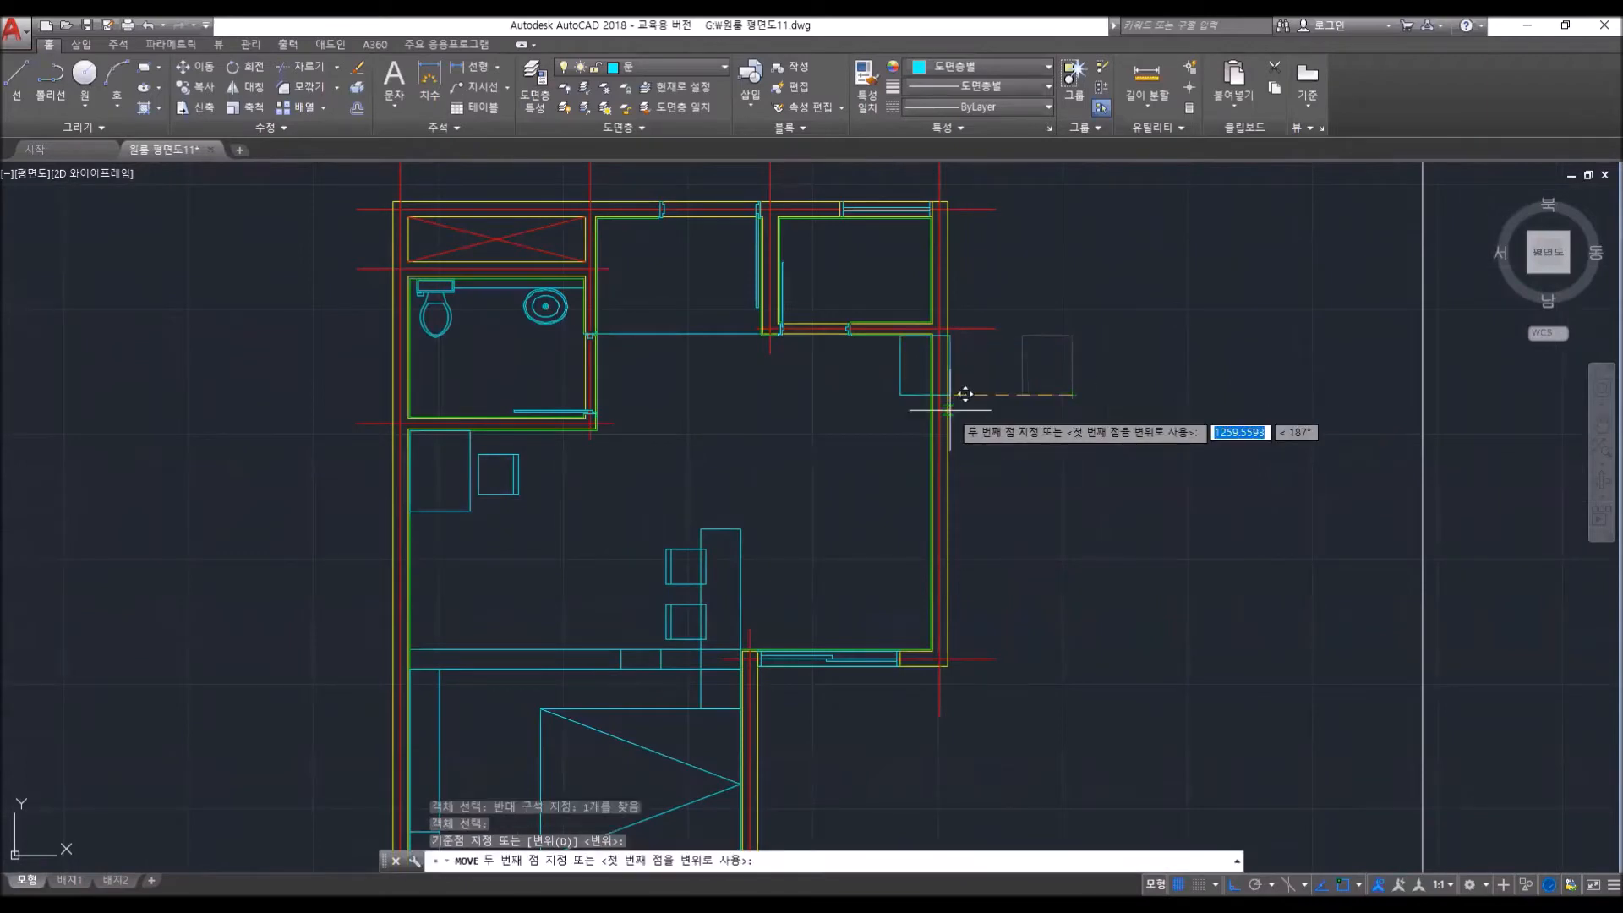
{"action": "key", "text": "F8"}
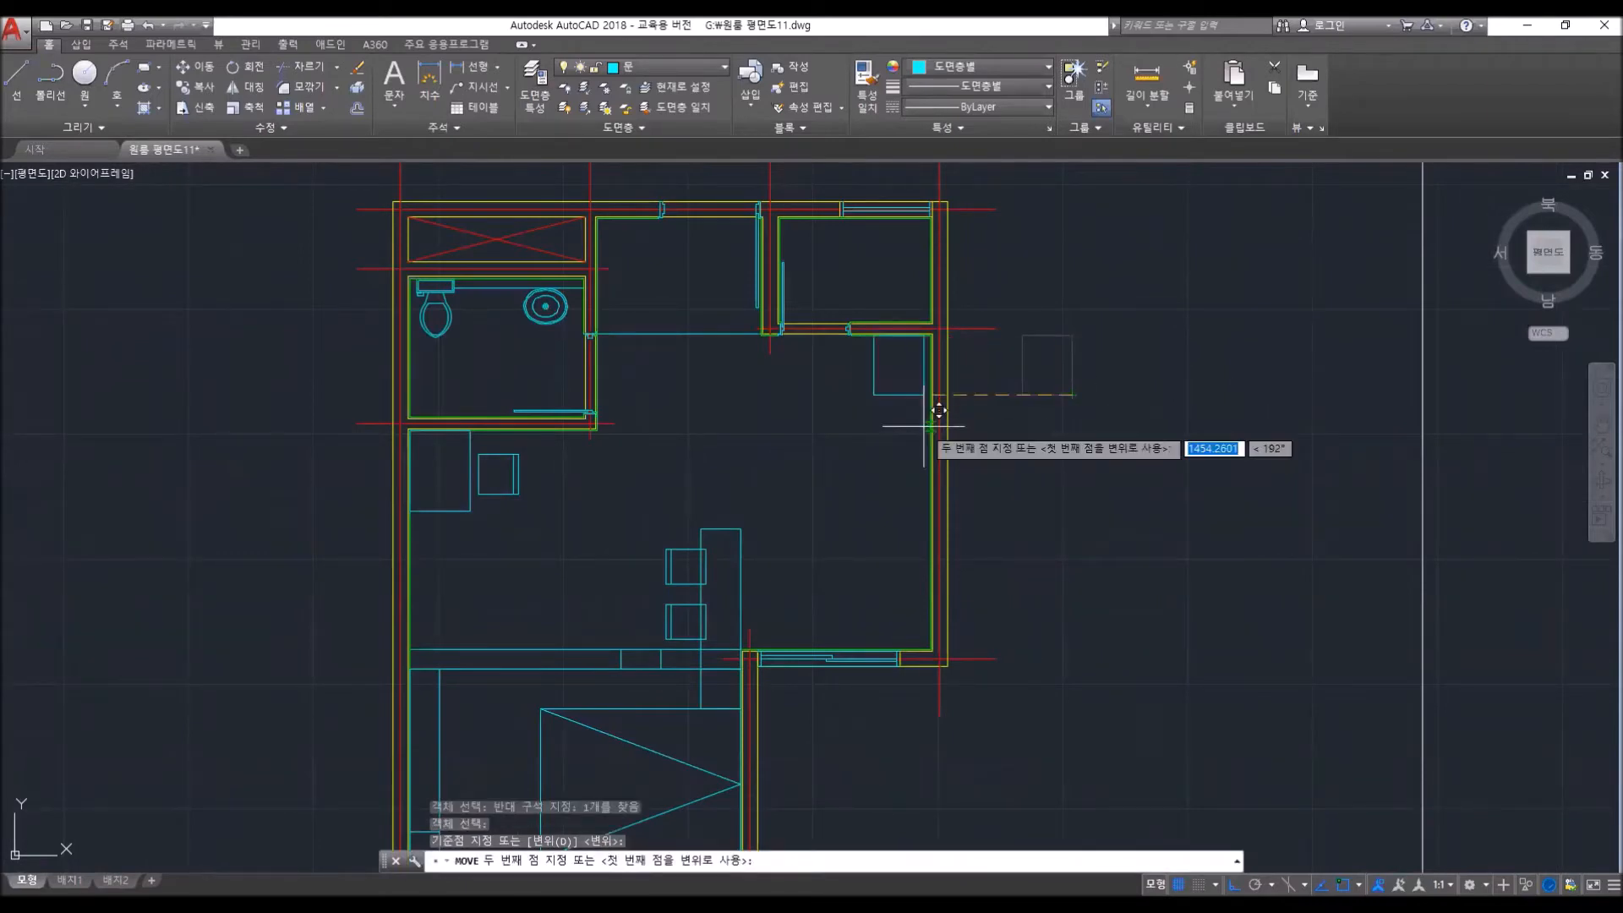
{"action": "scroll", "coordinate": [938, 411], "scroll_direction": "up", "scroll_amount": 2}
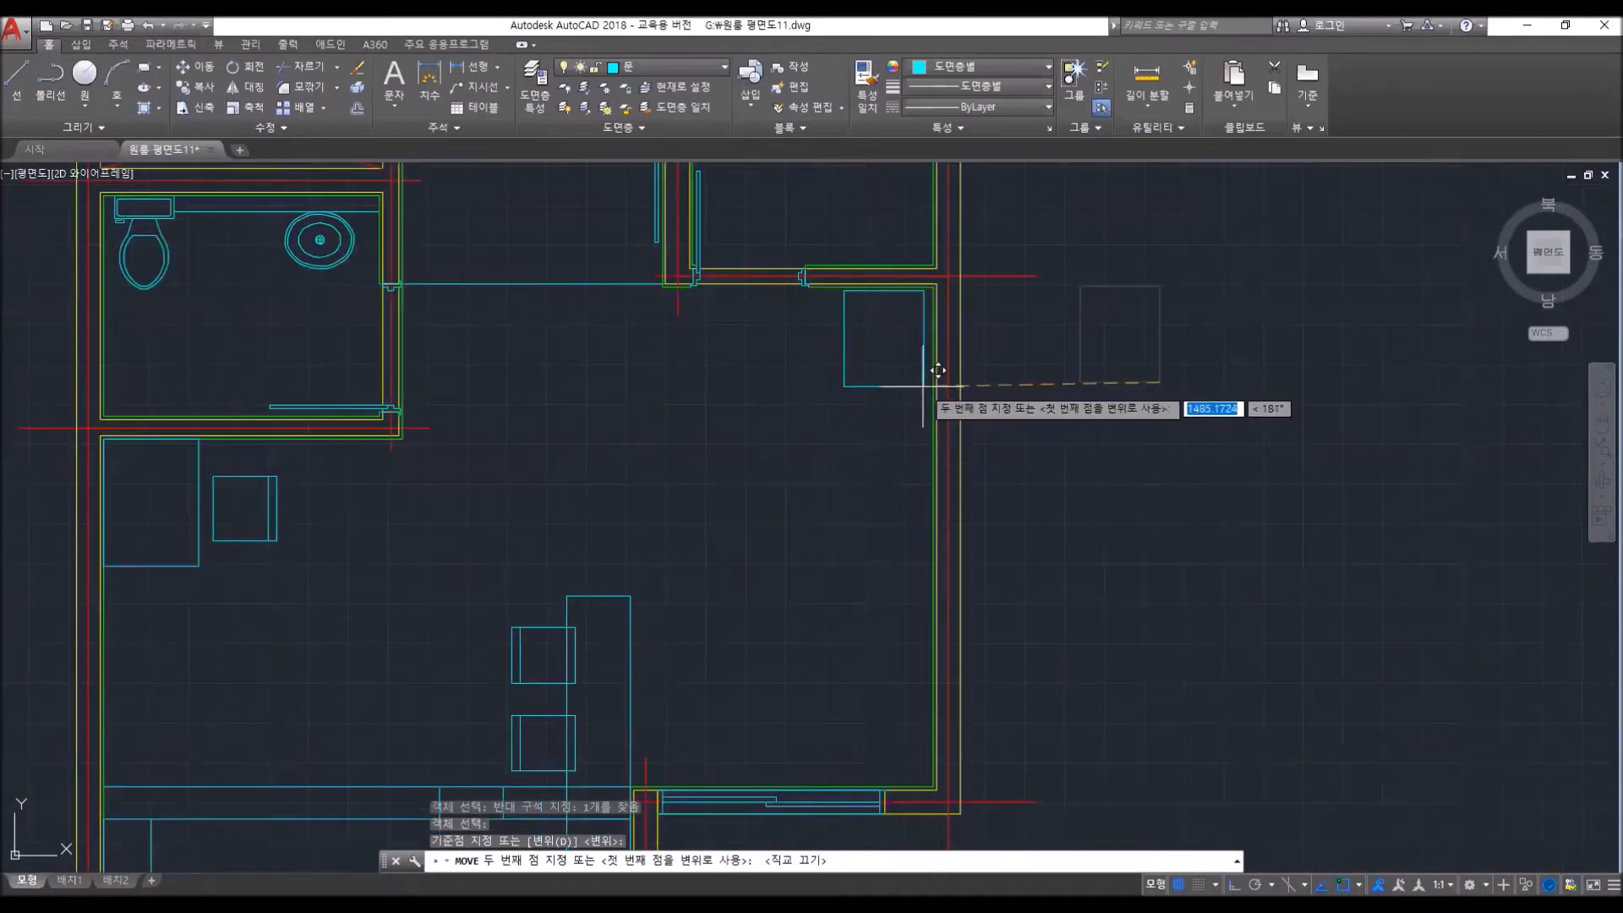
{"action": "left_click", "coordinate": [933, 381]}
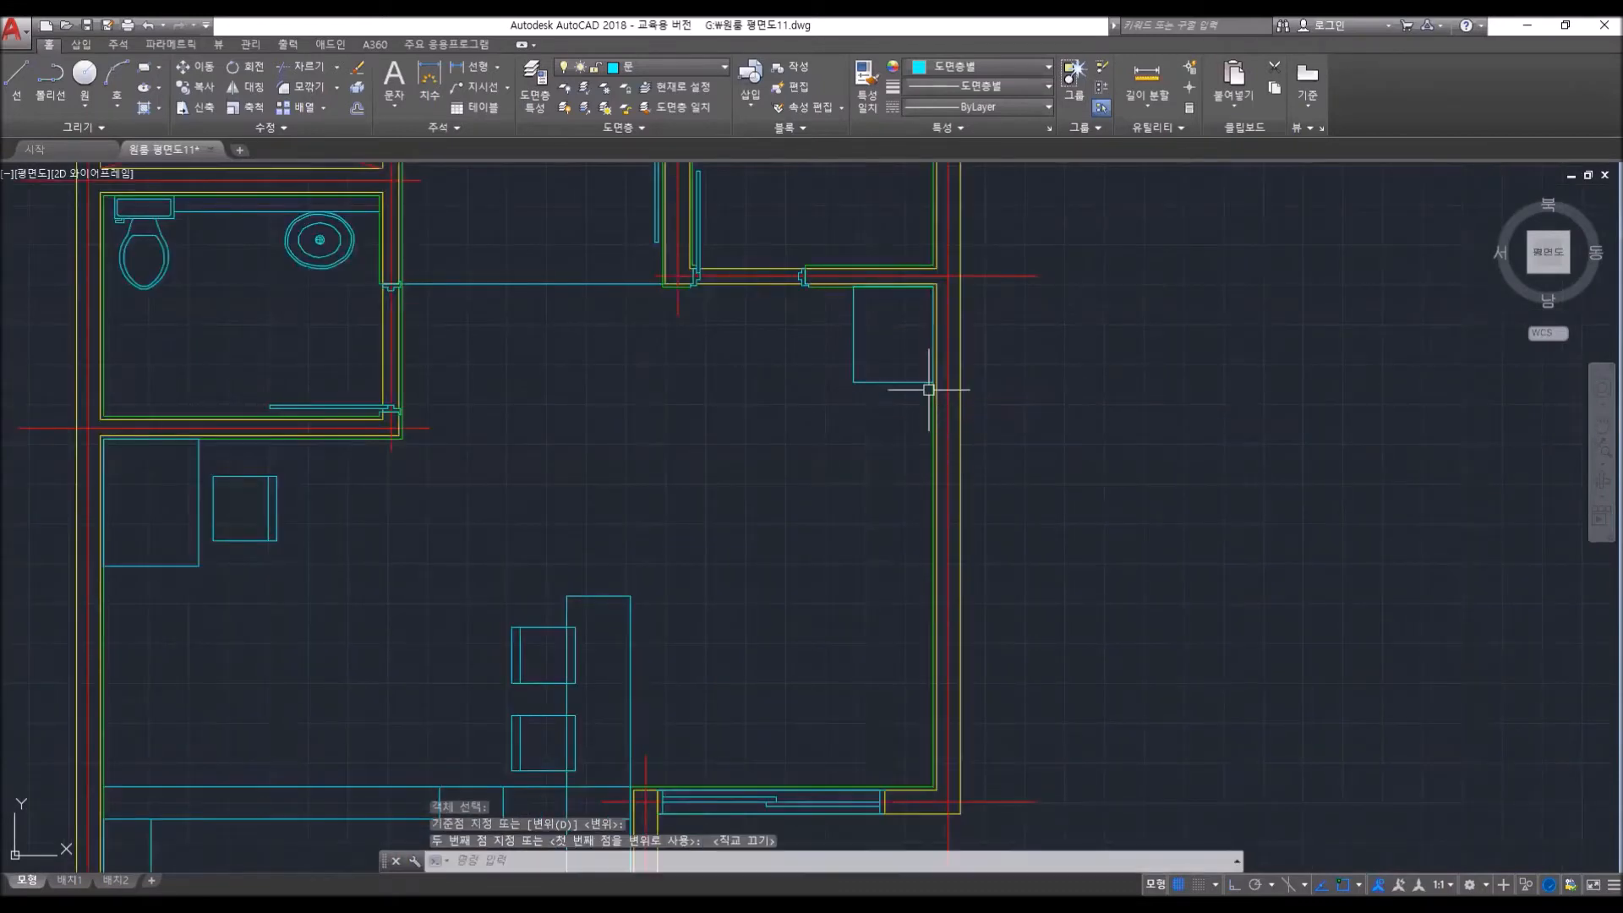
- Move the 500 by 600 rectangle slightly down and left, leaving a gap to the upper and right walls
{"action": "left_click", "coordinate": [848, 355]}
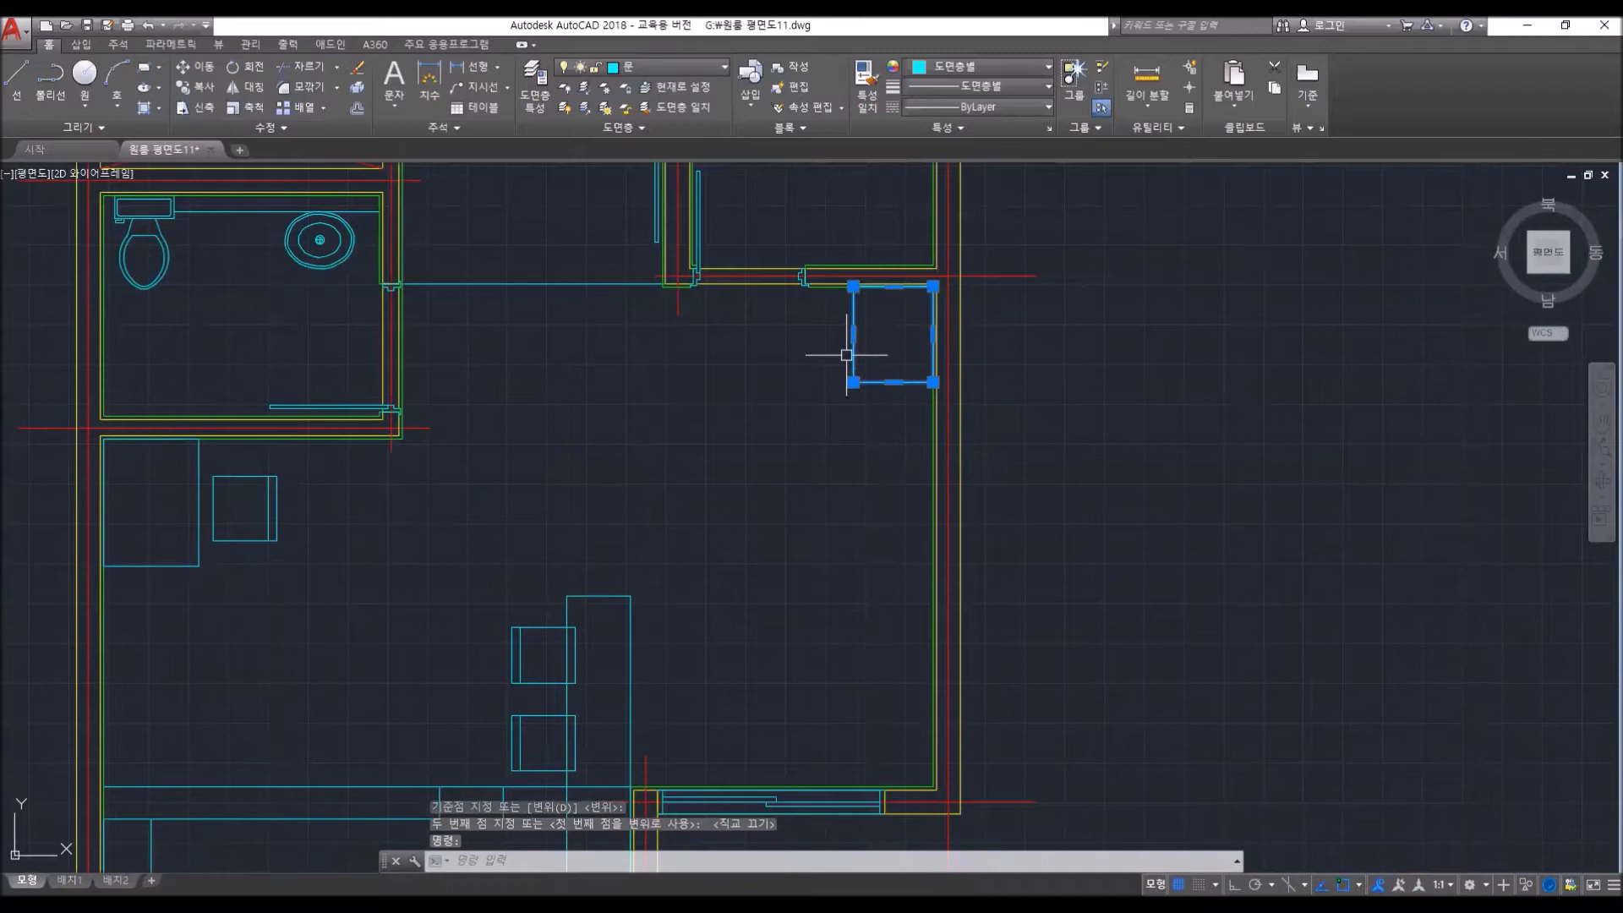
{"action": "type", "text": "m"}
{"action": "key", "text": "Return"}
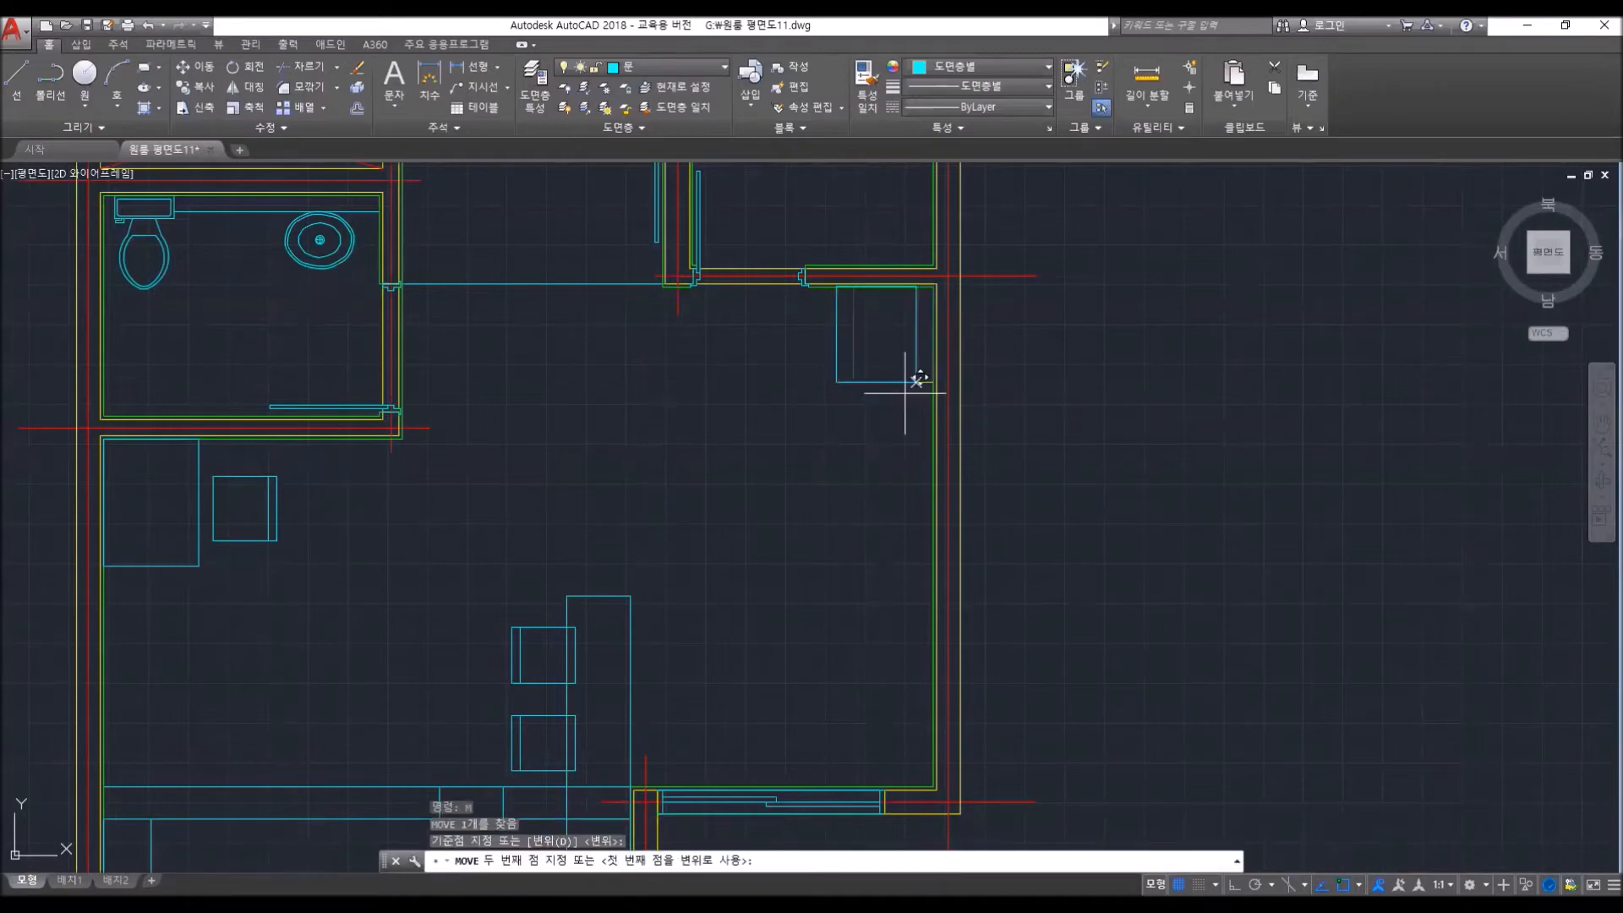
{"action": "left_click", "coordinate": [932, 379]}
{"action": "scroll", "coordinate": [917, 377], "scroll_direction": "up", "scroll_amount": 3}
{"action": "left_click", "coordinate": [942, 388]}
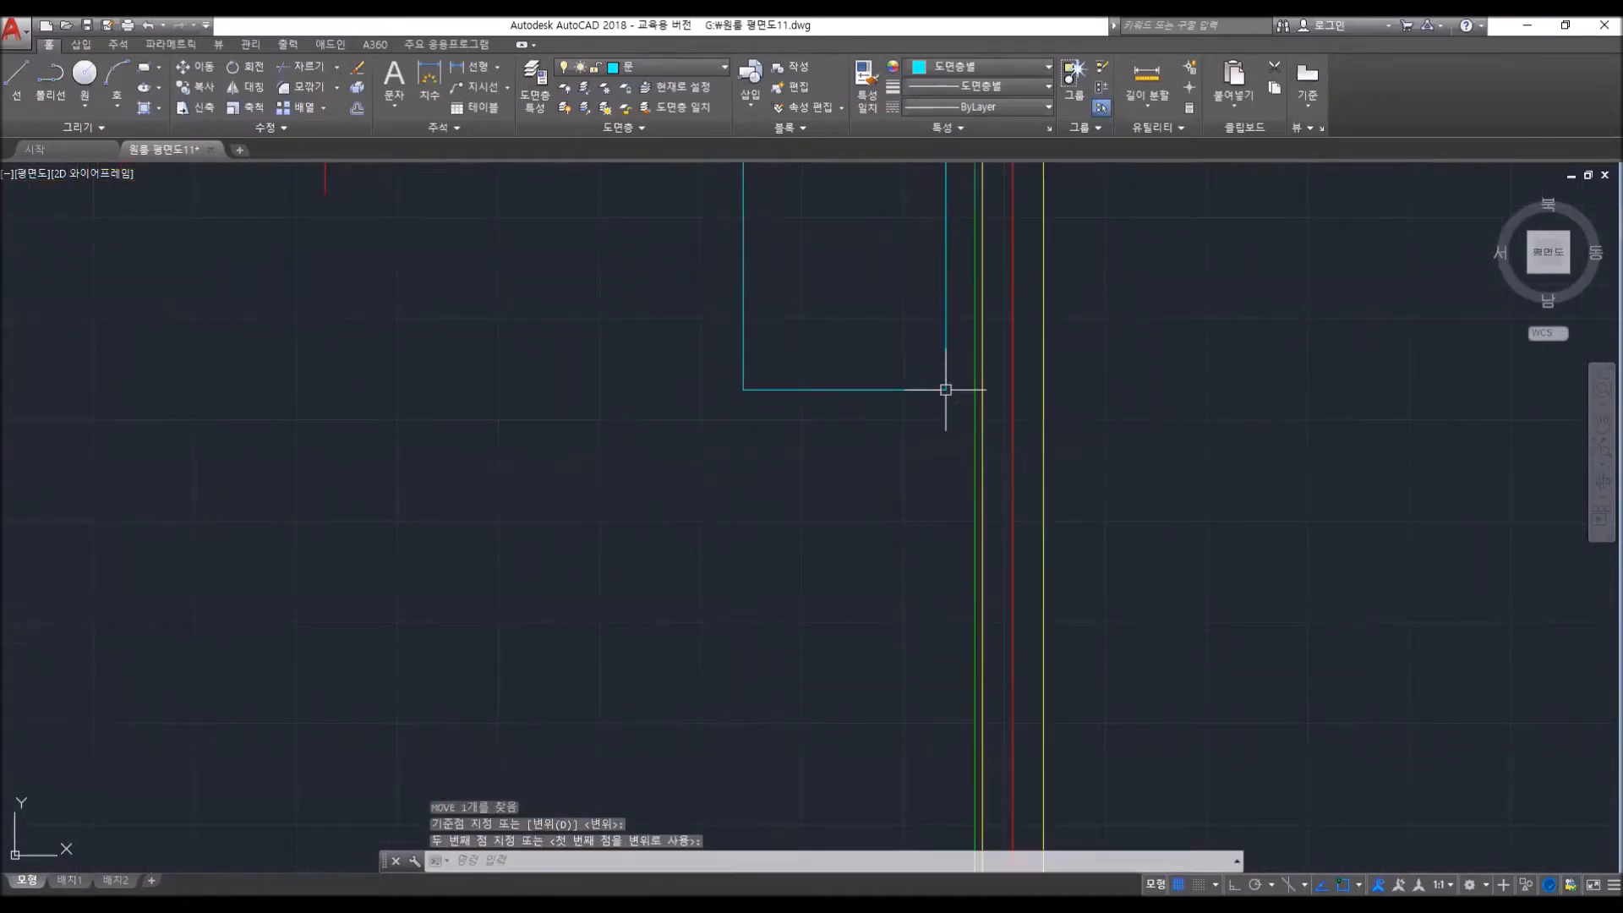
- Move the 500 by 600 rectangle back up and right, close to the main room's upper right corner
{"action": "scroll", "coordinate": [1004, 467], "scroll_direction": "down", "scroll_amount": 2}
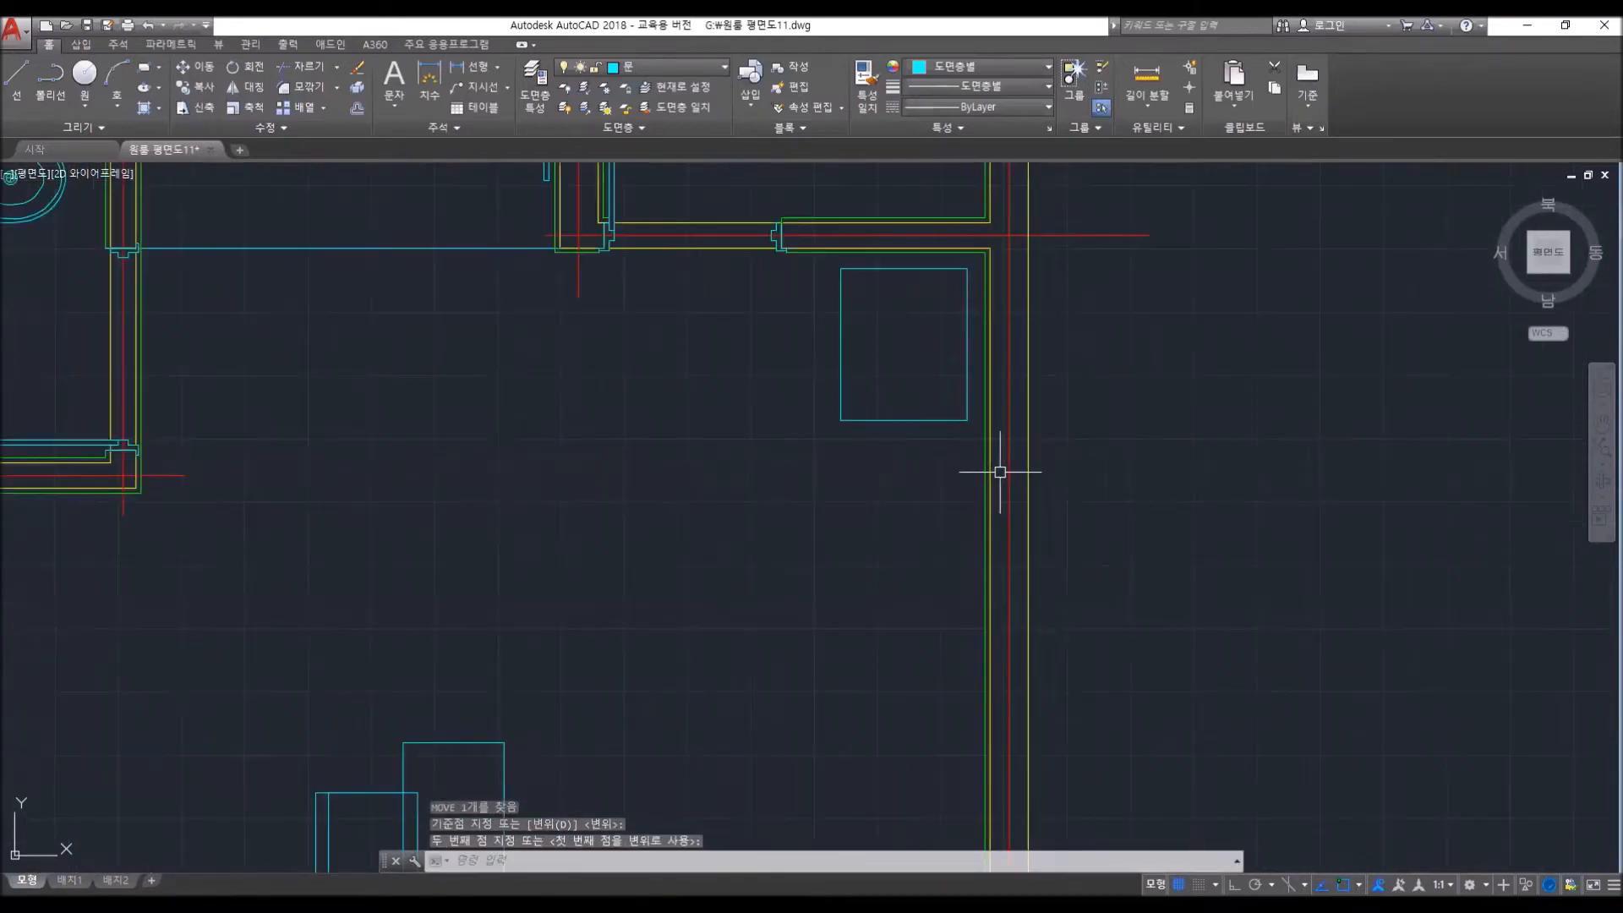
{"action": "type", "text": "m"}
{"action": "key", "text": "space"}
{"action": "left_click", "coordinate": [967, 412]}
{"action": "key", "text": "space"}
{"action": "left_click", "coordinate": [967, 420]}
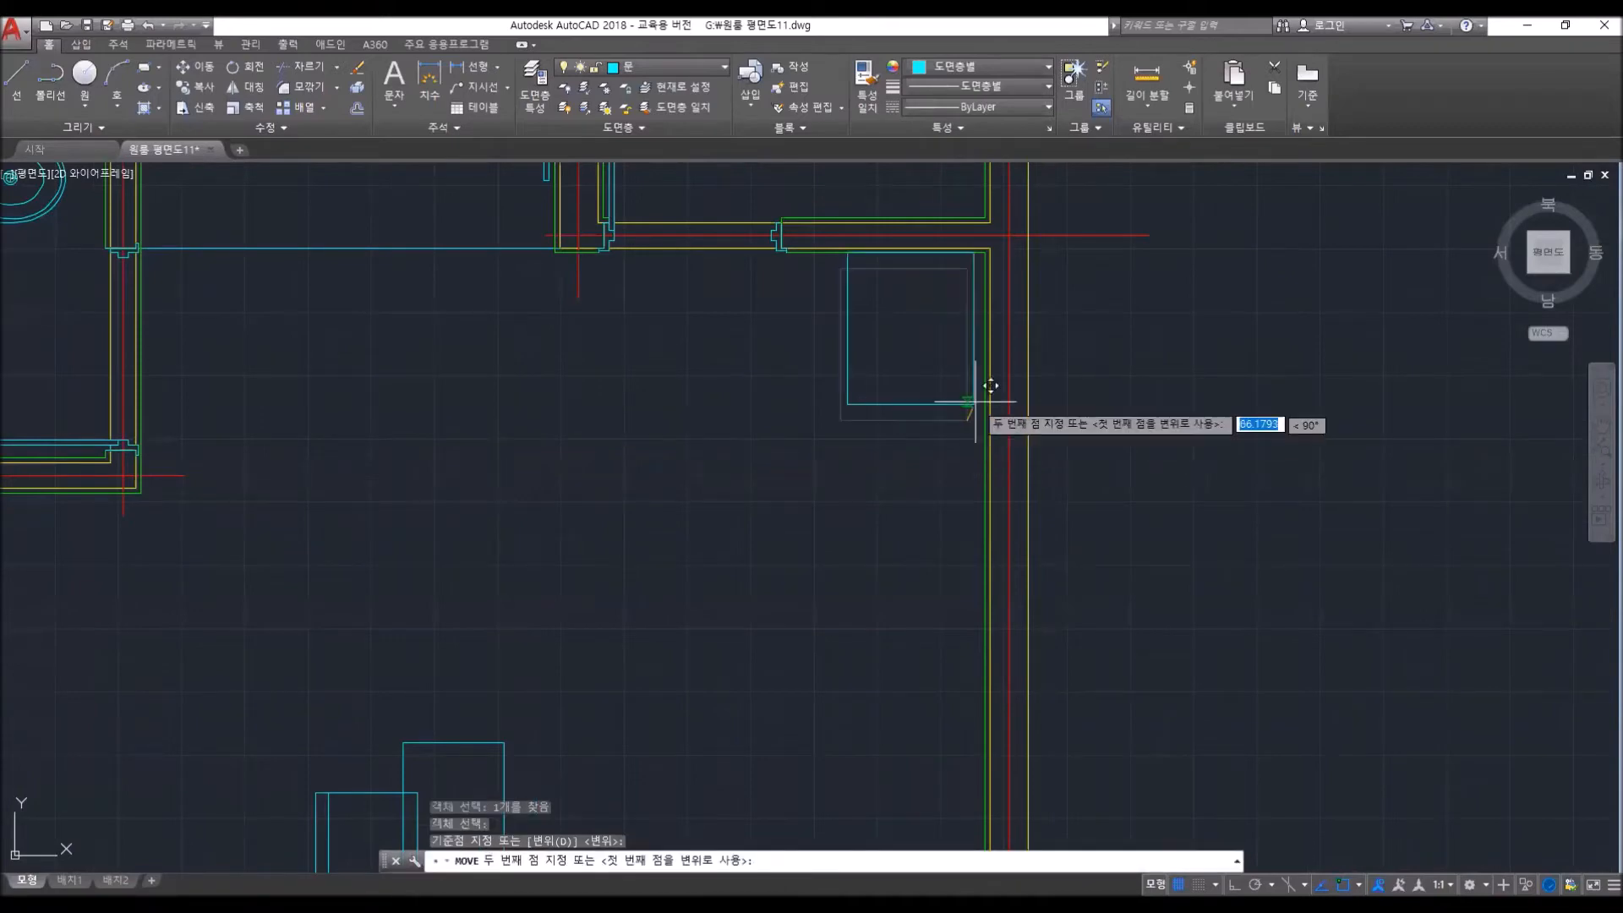
{"action": "scroll", "coordinate": [983, 407], "scroll_direction": "up", "scroll_amount": 6}
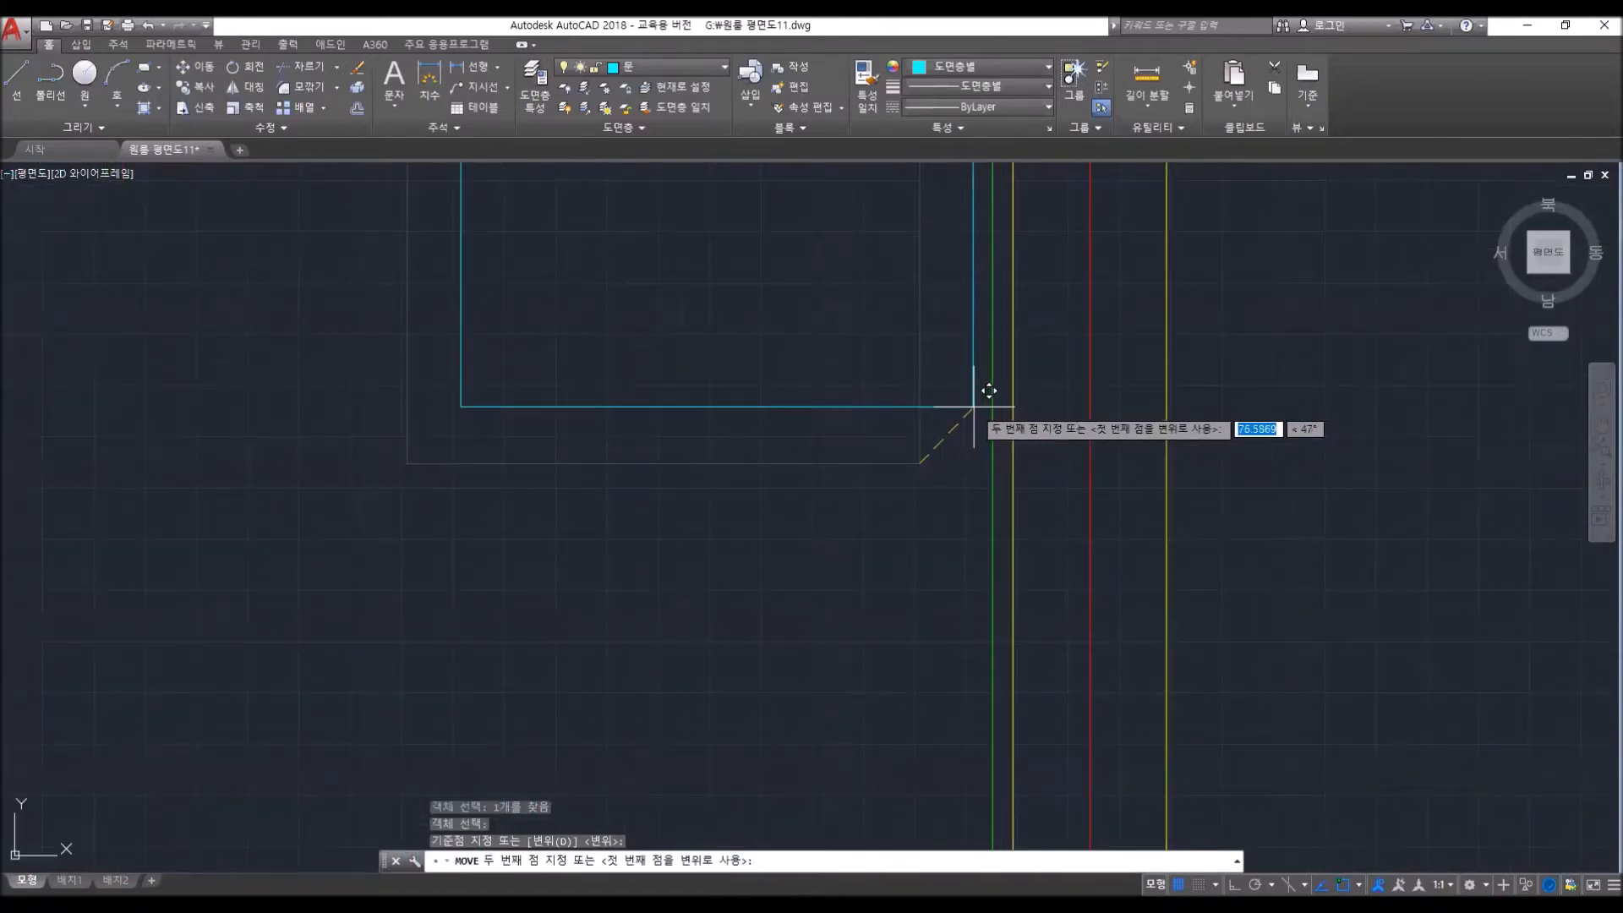
{"action": "left_click", "coordinate": [972, 406]}
{"action": "scroll", "coordinate": [972, 415], "scroll_direction": "down", "scroll_amount": 6}
{"action": "middle_click_drag", "start_coordinate": [969, 592], "coordinate": [956, 583]}
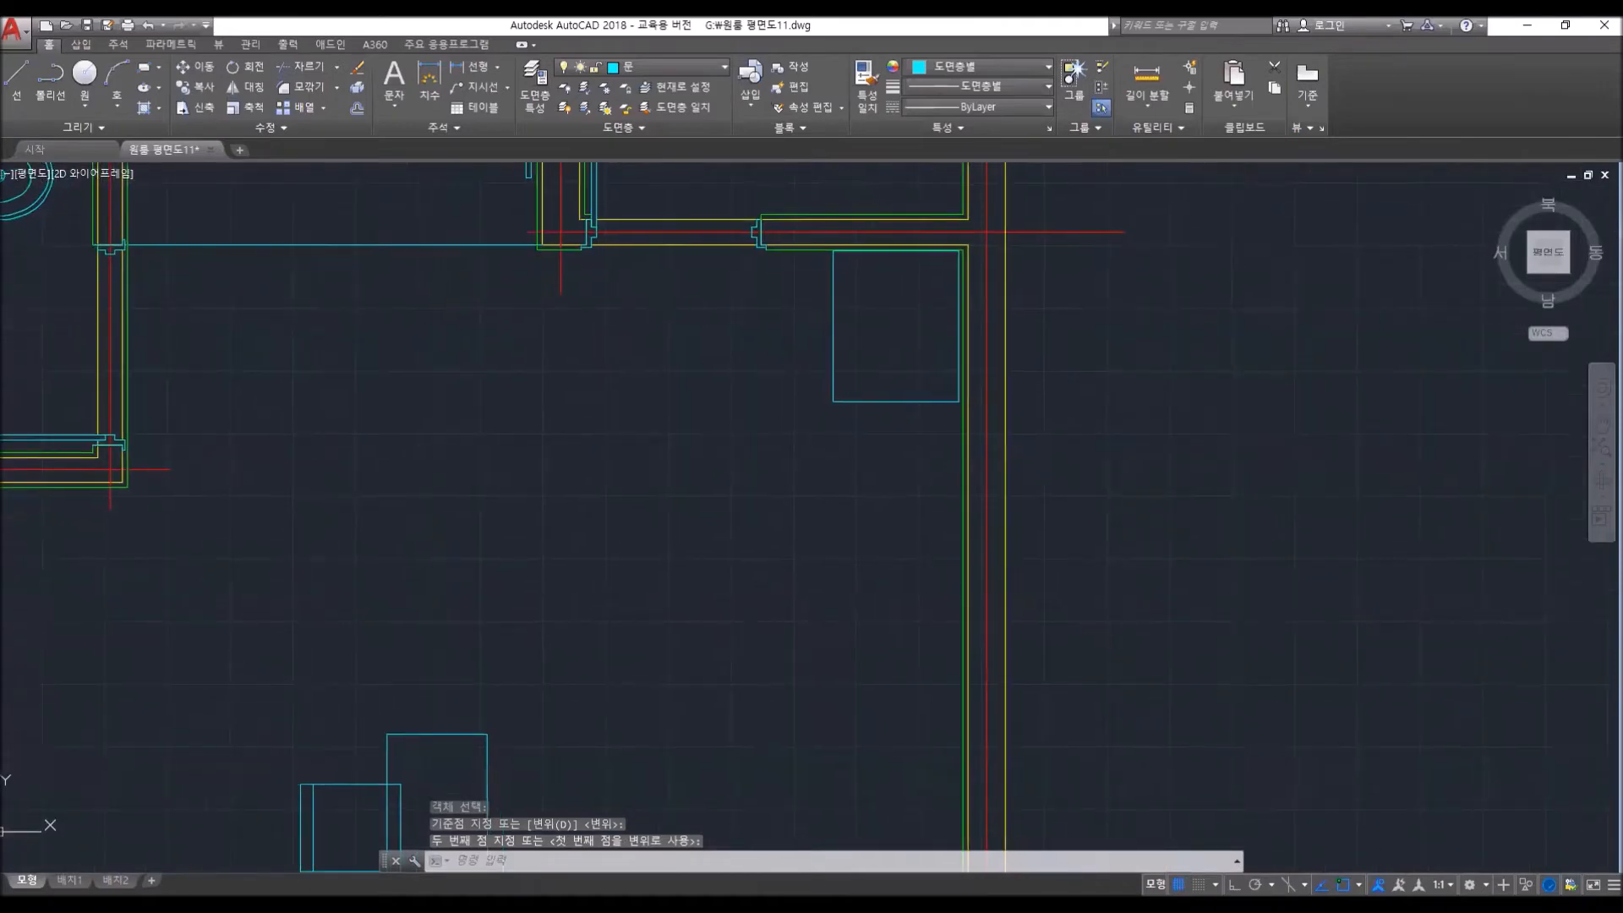
- Move the 500 by 600 rectangle flush against the right inner wall, leaving a small gap below the upper wall
{"action": "scroll", "coordinate": [971, 547], "scroll_direction": "down", "scroll_amount": 4}
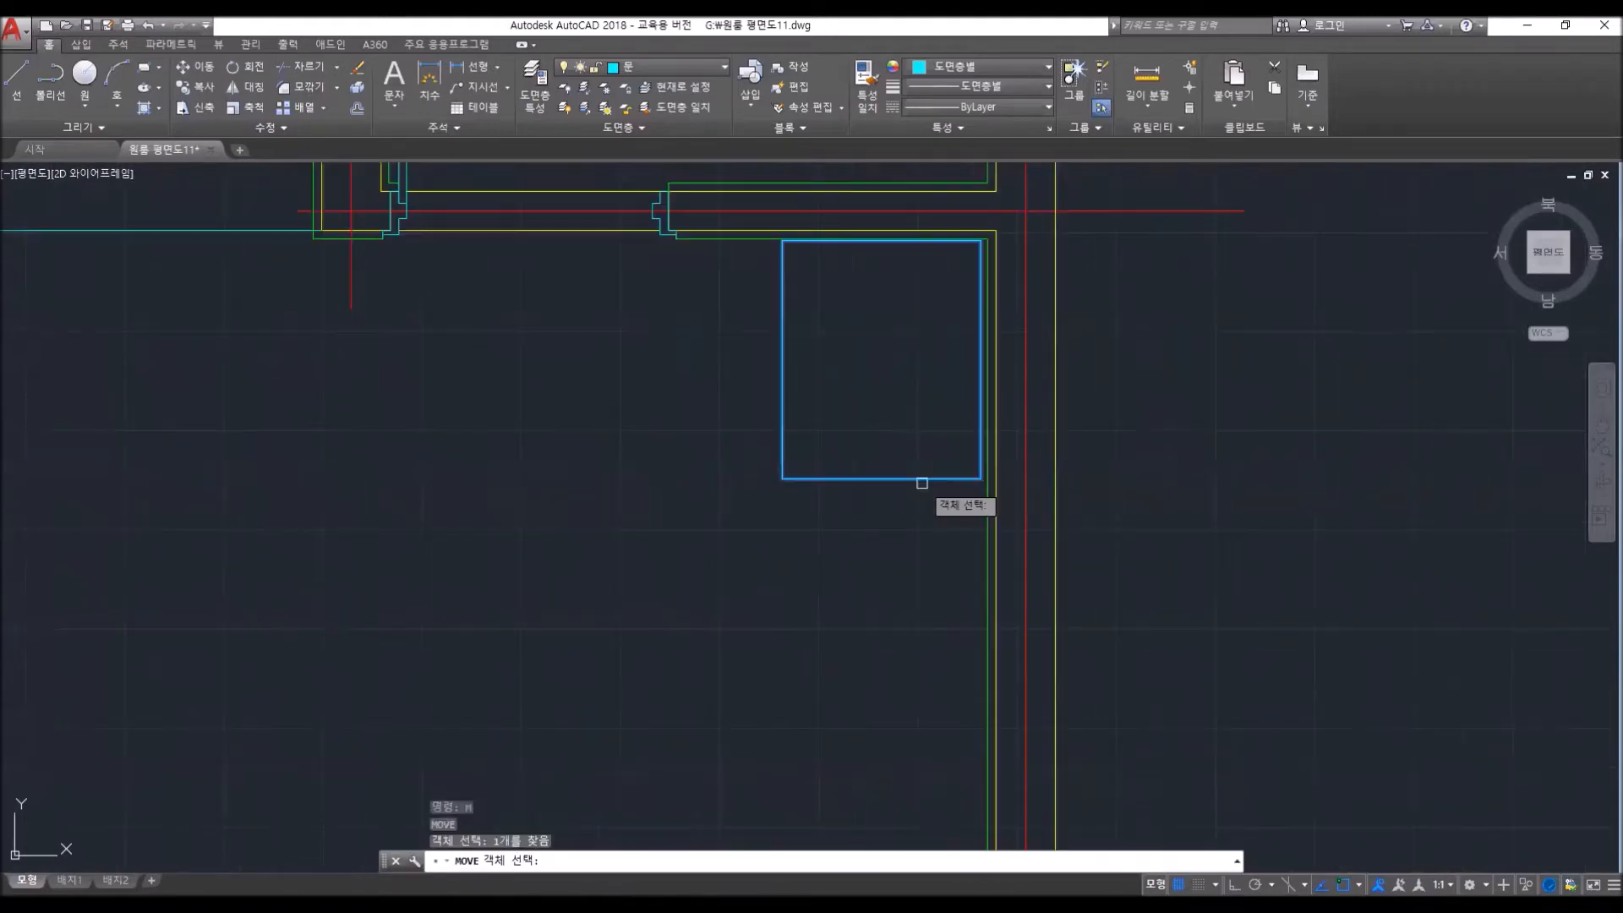
{"action": "left_click", "coordinate": [923, 482]}
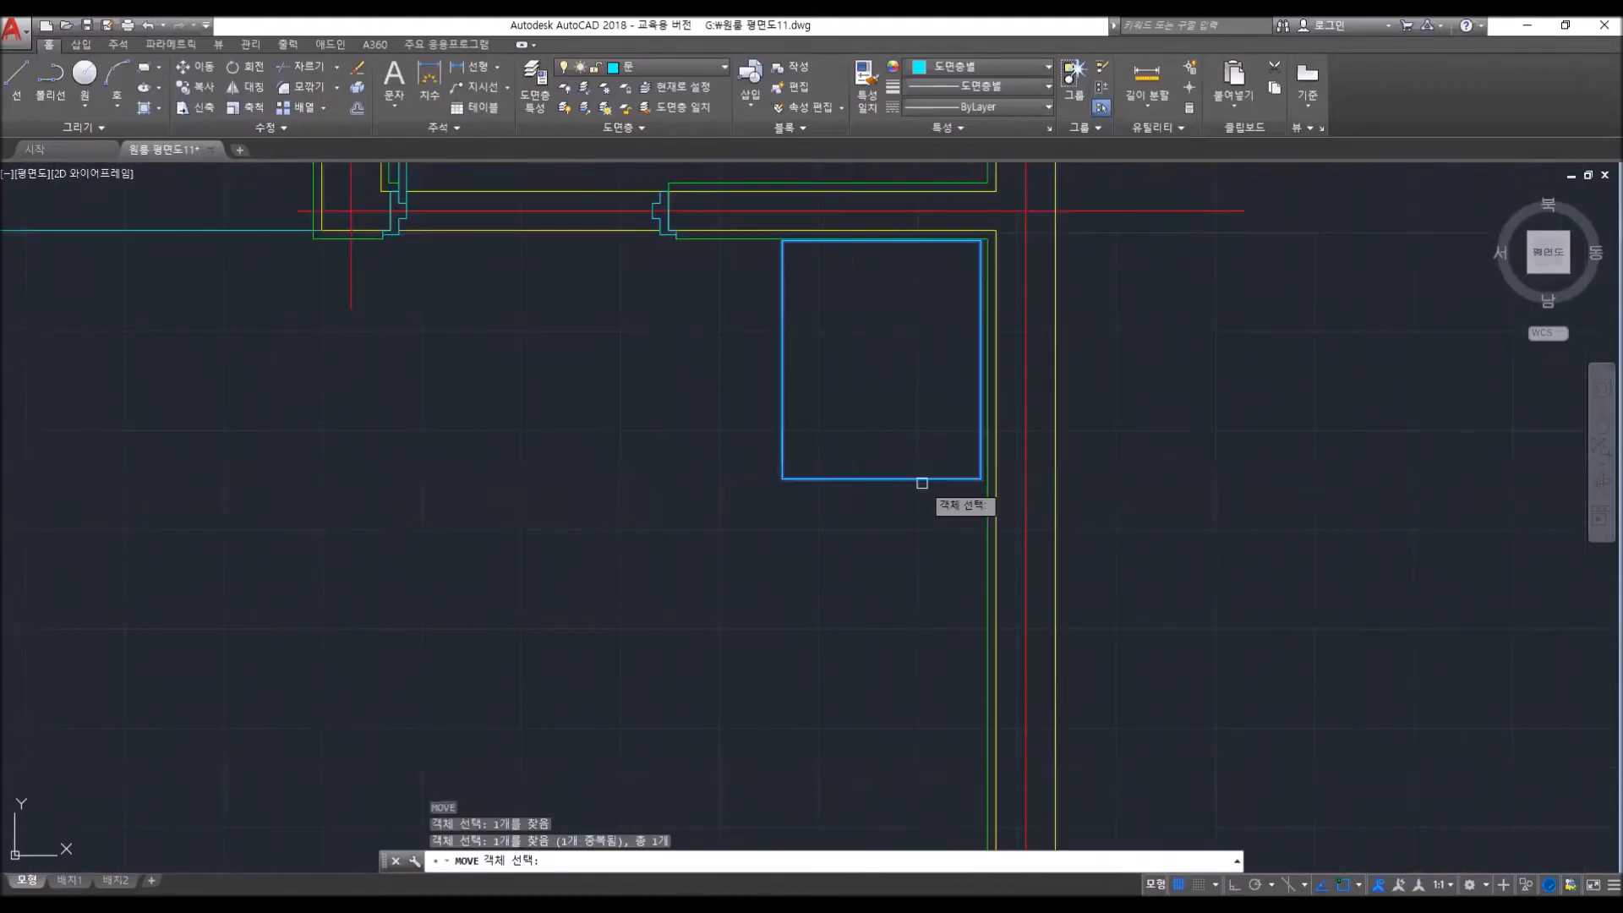
{"action": "key", "text": "Return"}
{"action": "left_click", "coordinate": [981, 478]}
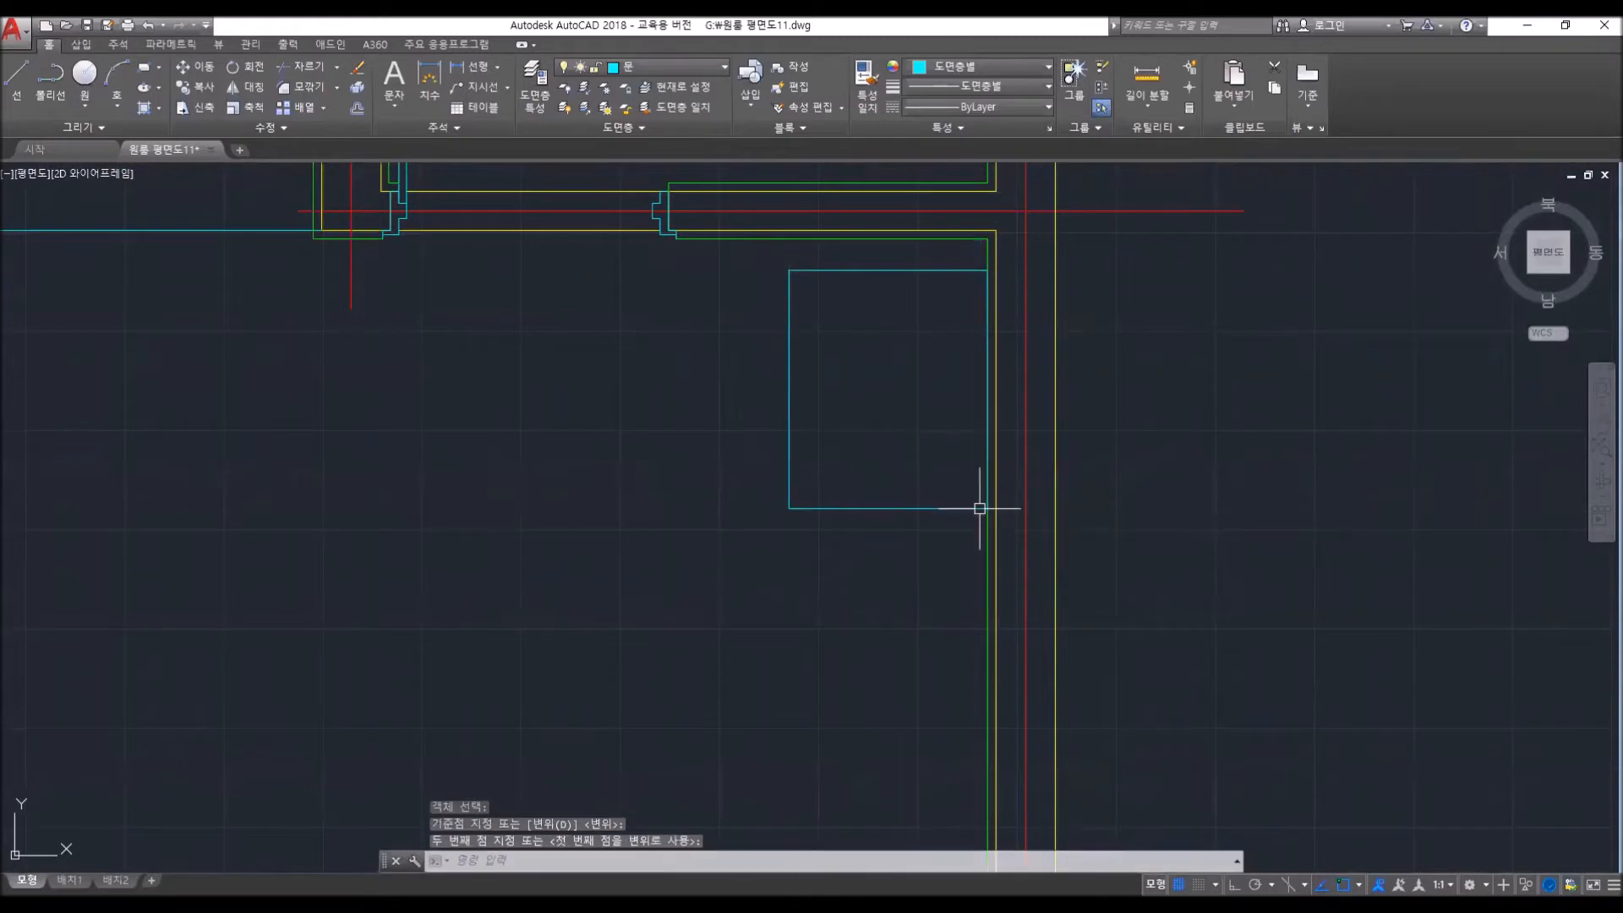
{"action": "left_click", "coordinate": [985, 508]}
- Move the 500 by 600 rectangle about 74 left, away from the right inner wall
{"action": "key", "text": "Return"}
{"action": "left_click", "coordinate": [803, 483]}
{"action": "left_click", "coordinate": [800, 481]}
{"action": "left_click", "coordinate": [800, 485]}
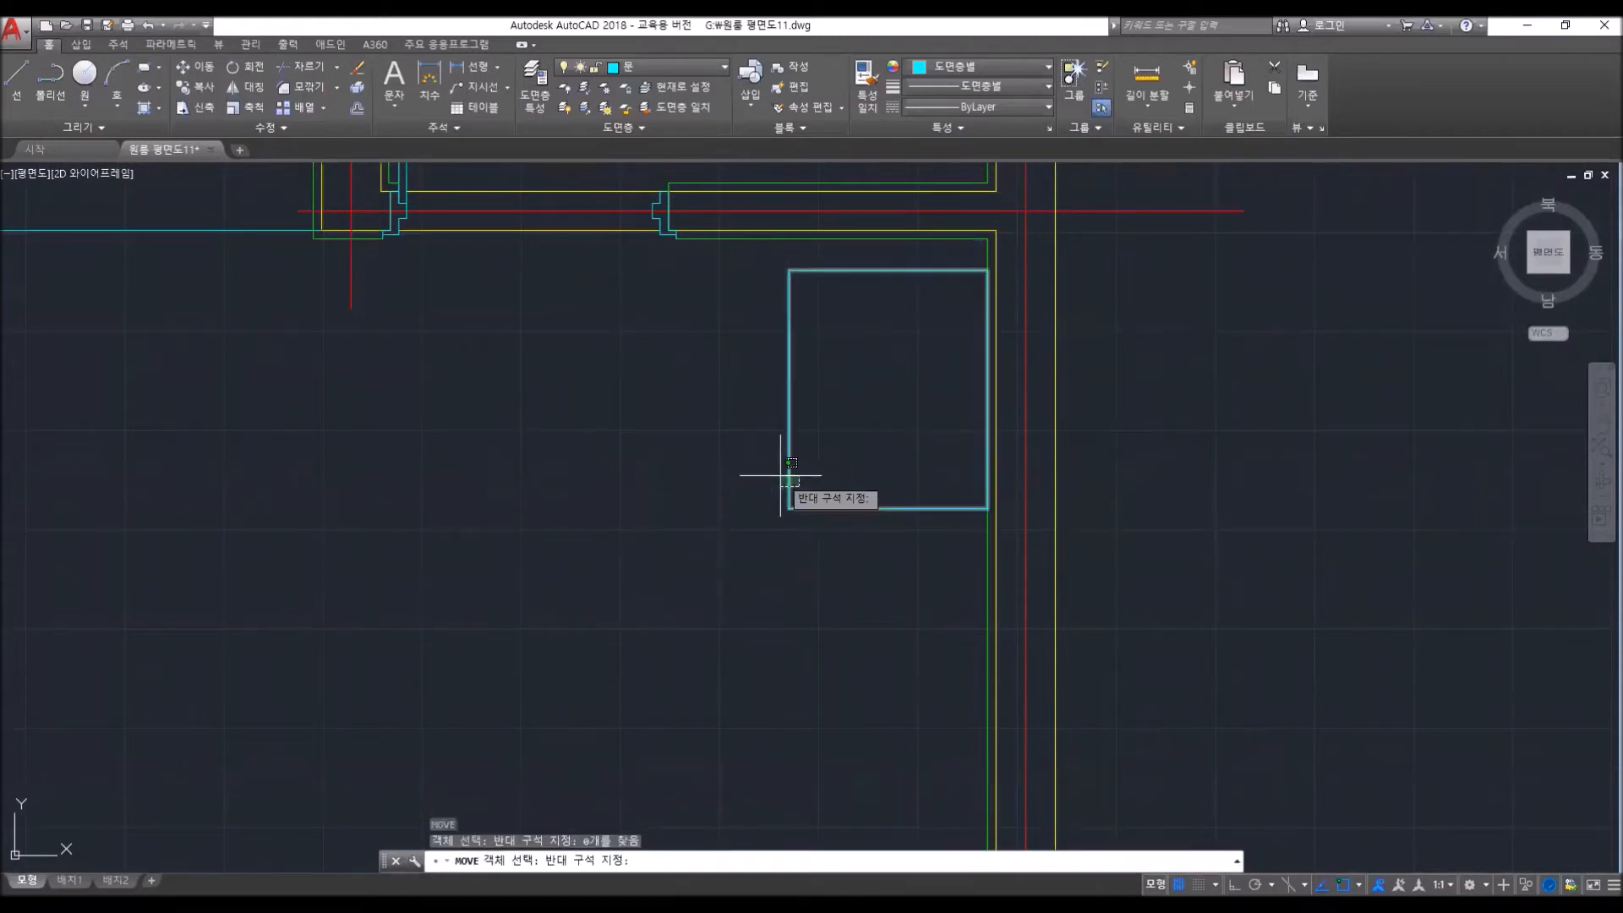
{"action": "left_click", "coordinate": [779, 476]}
{"action": "key", "text": "Return"}
{"action": "left_click", "coordinate": [789, 510]}
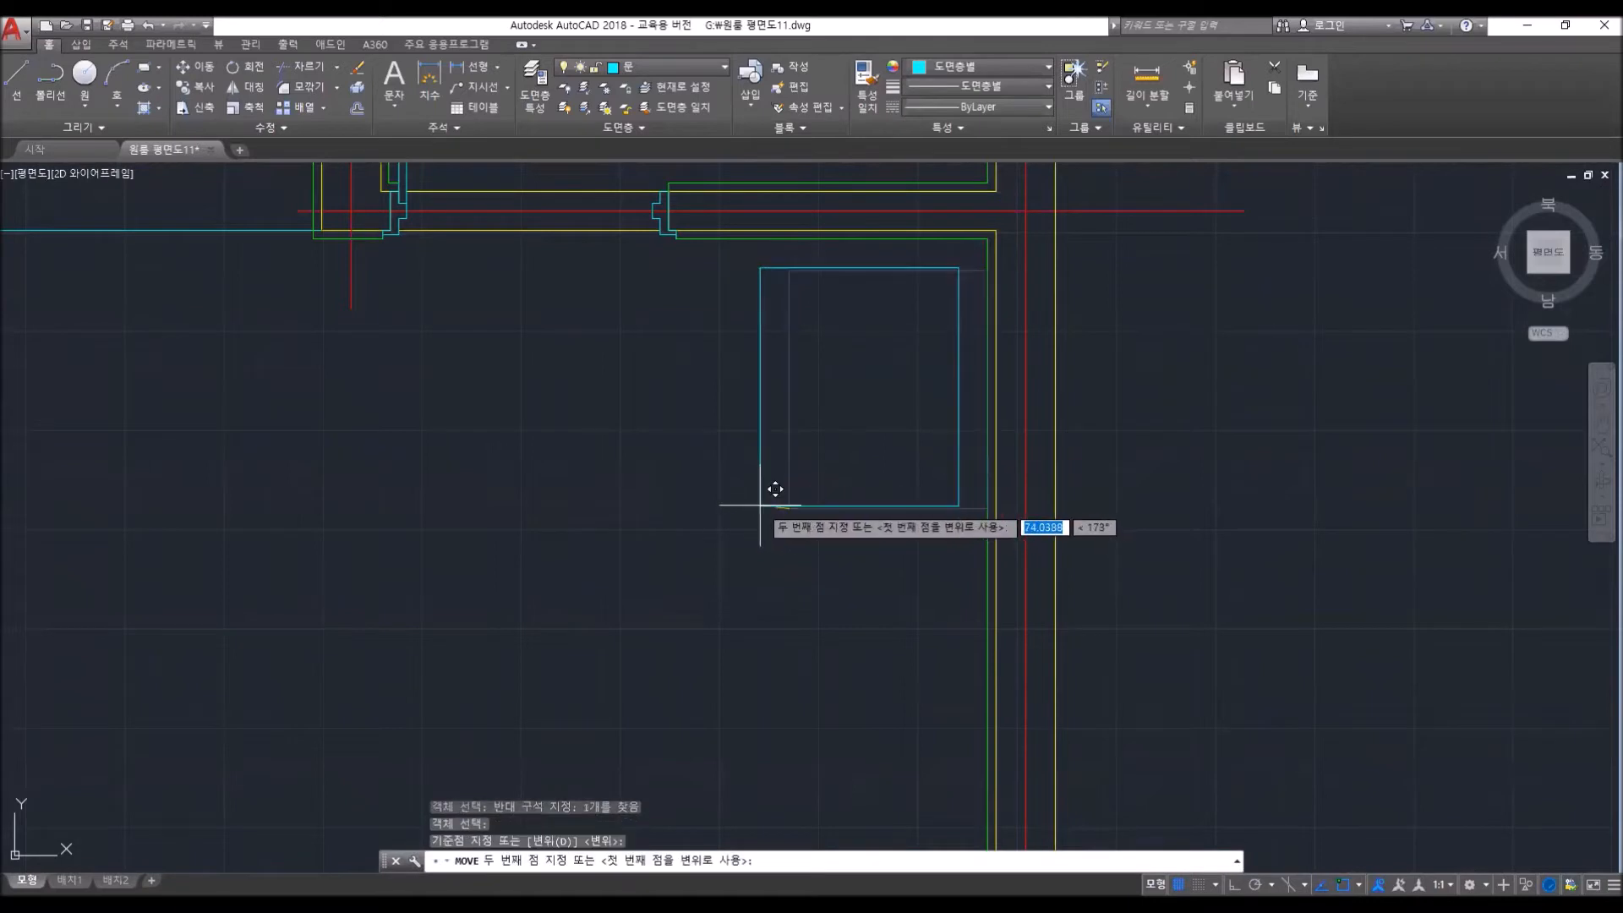
{"action": "left_click", "coordinate": [762, 498]}
{"action": "scroll", "coordinate": [864, 397], "scroll_direction": "down", "scroll_amount": 6}
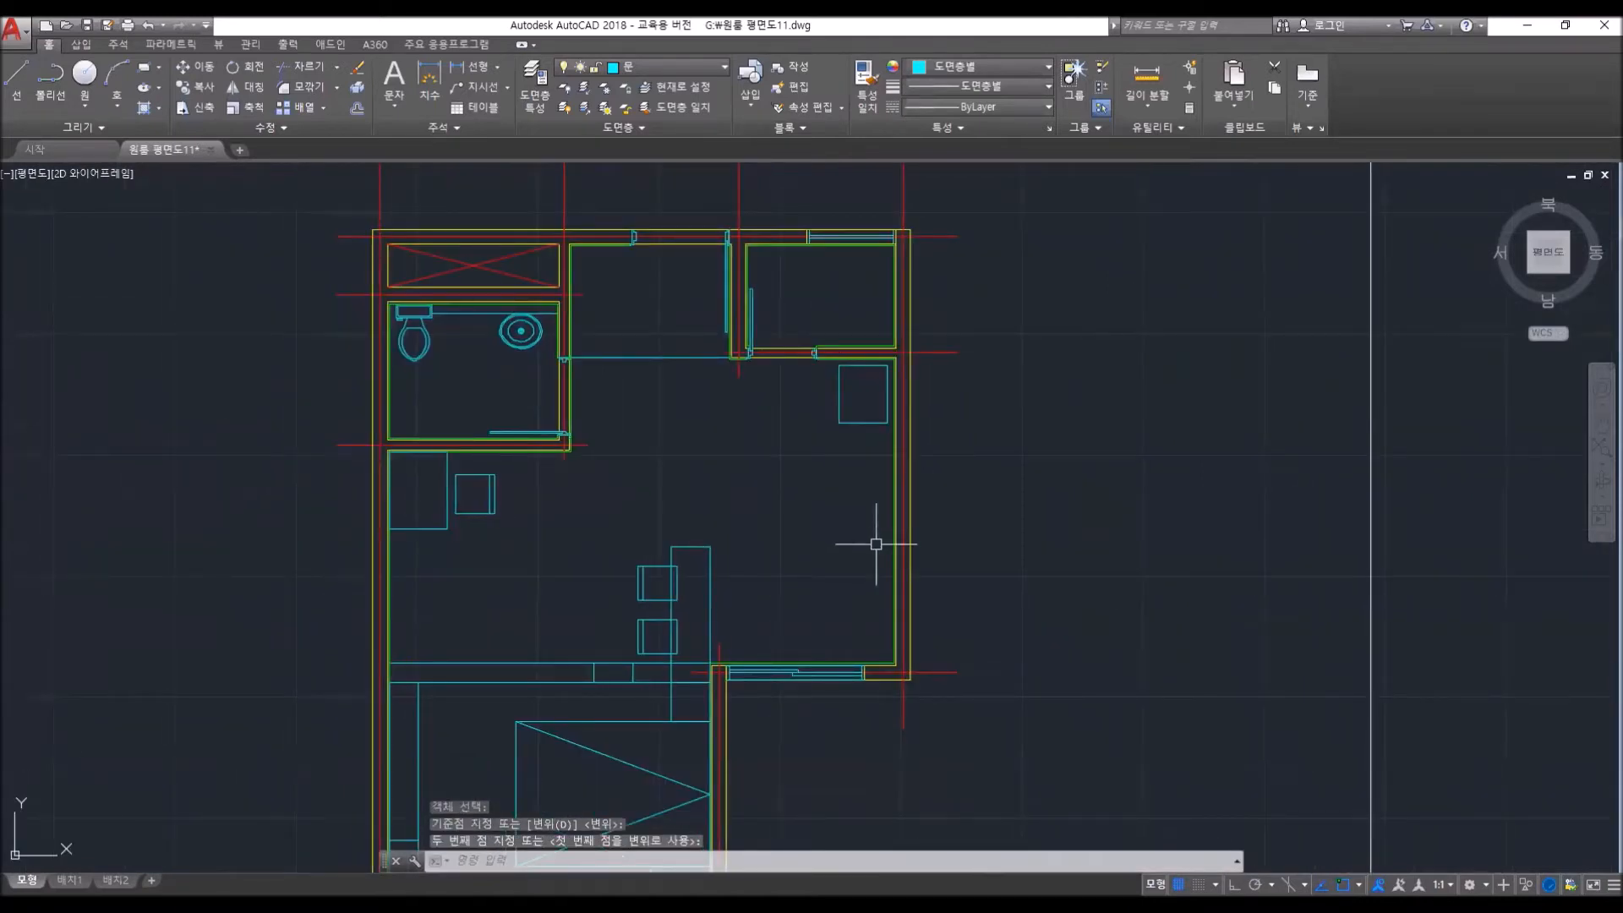
{"action": "type", "text": "l"}
{"action": "key", "text": "Return"}
{"action": "scroll", "coordinate": [689, 761], "scroll_direction": "up", "scroll_amount": 6}
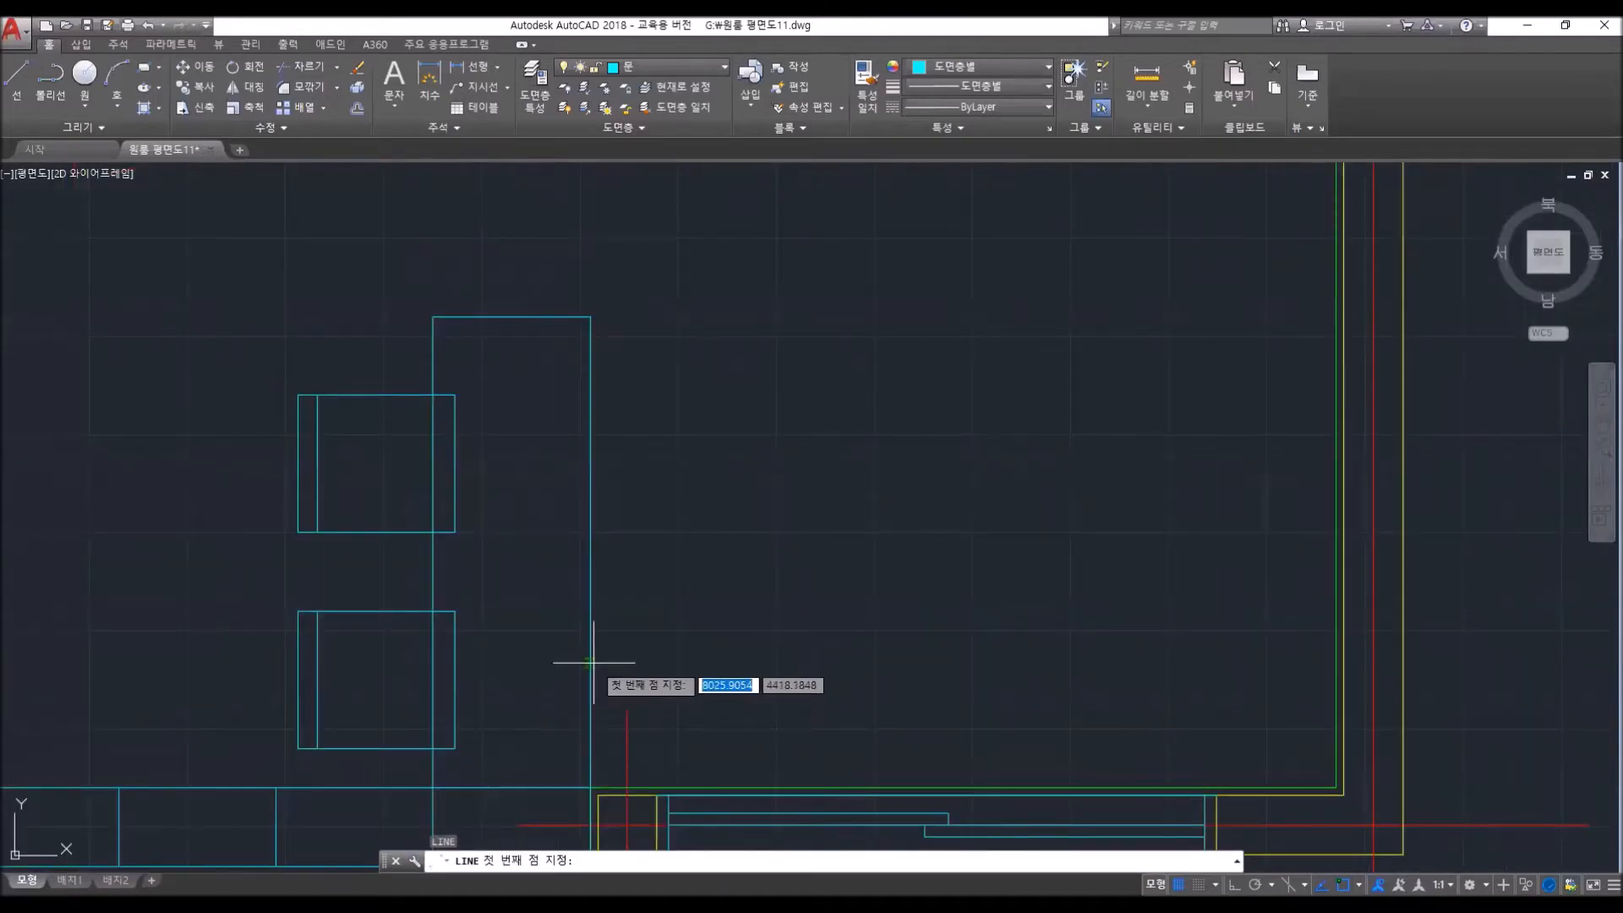
{"action": "key", "text": "Escape"}
{"action": "key", "text": "Escape"}
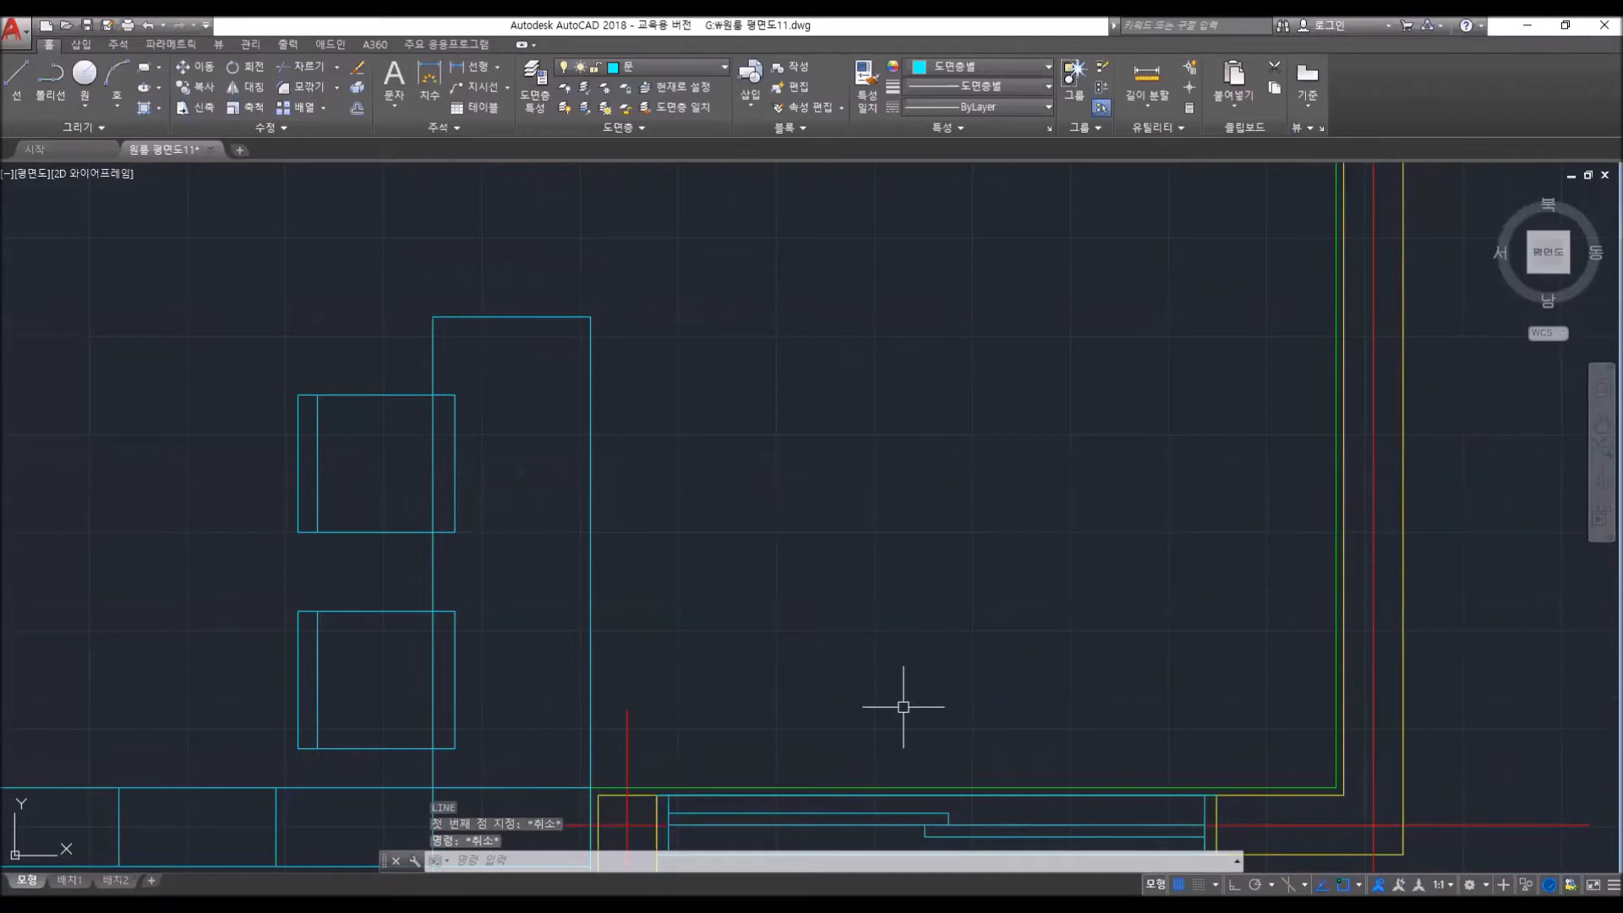
{"action": "type", "text": "l"}
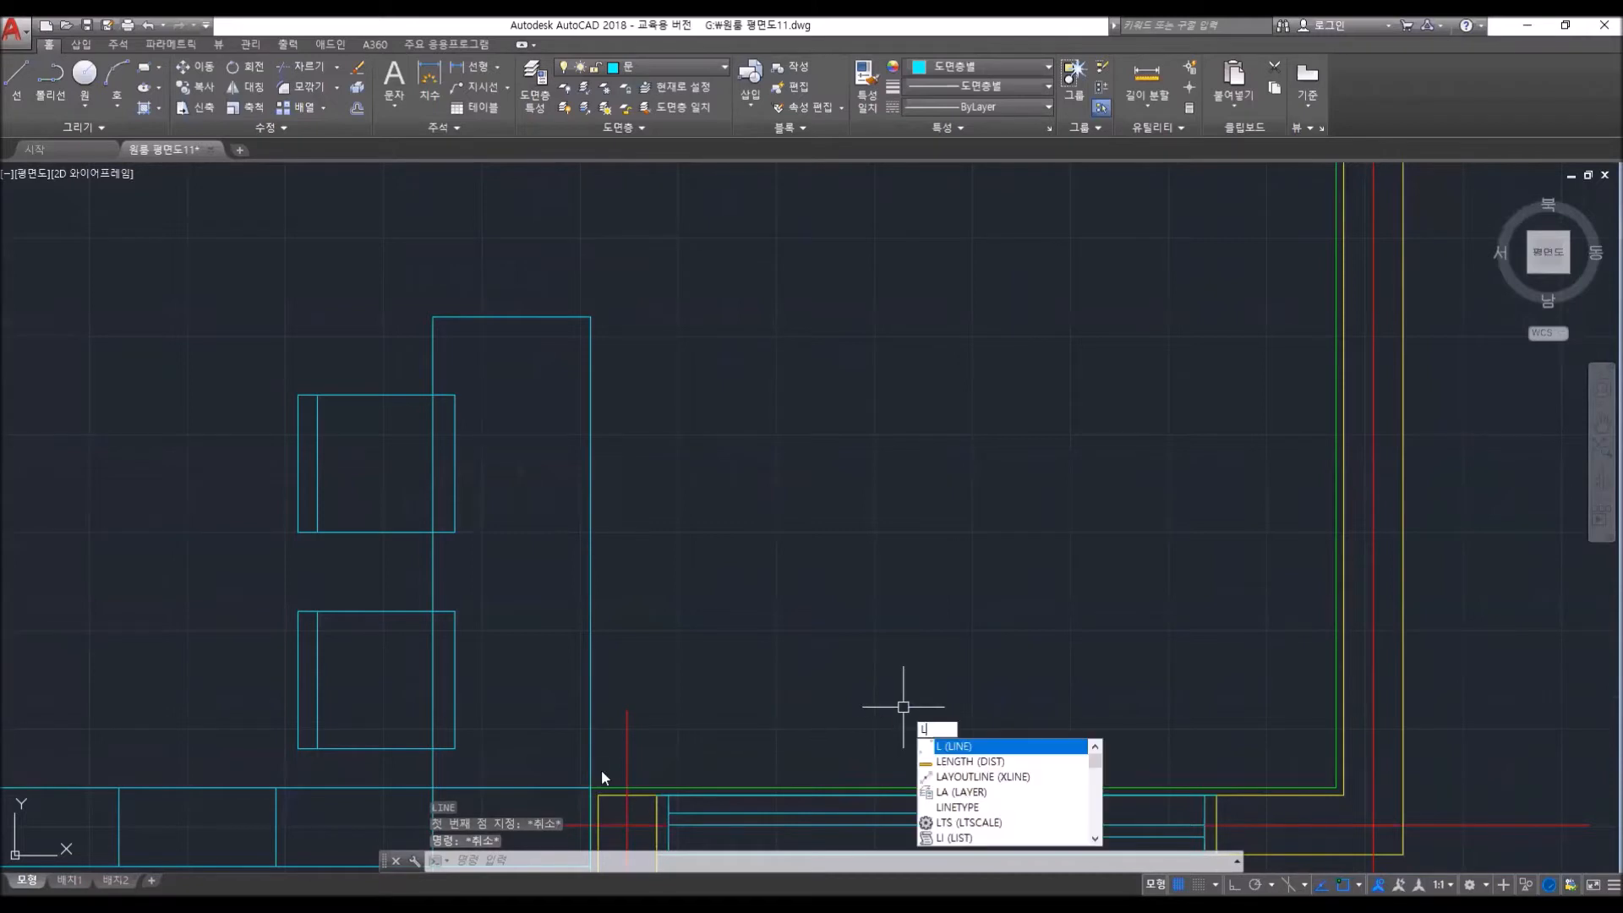
{"action": "key", "text": "Return"}
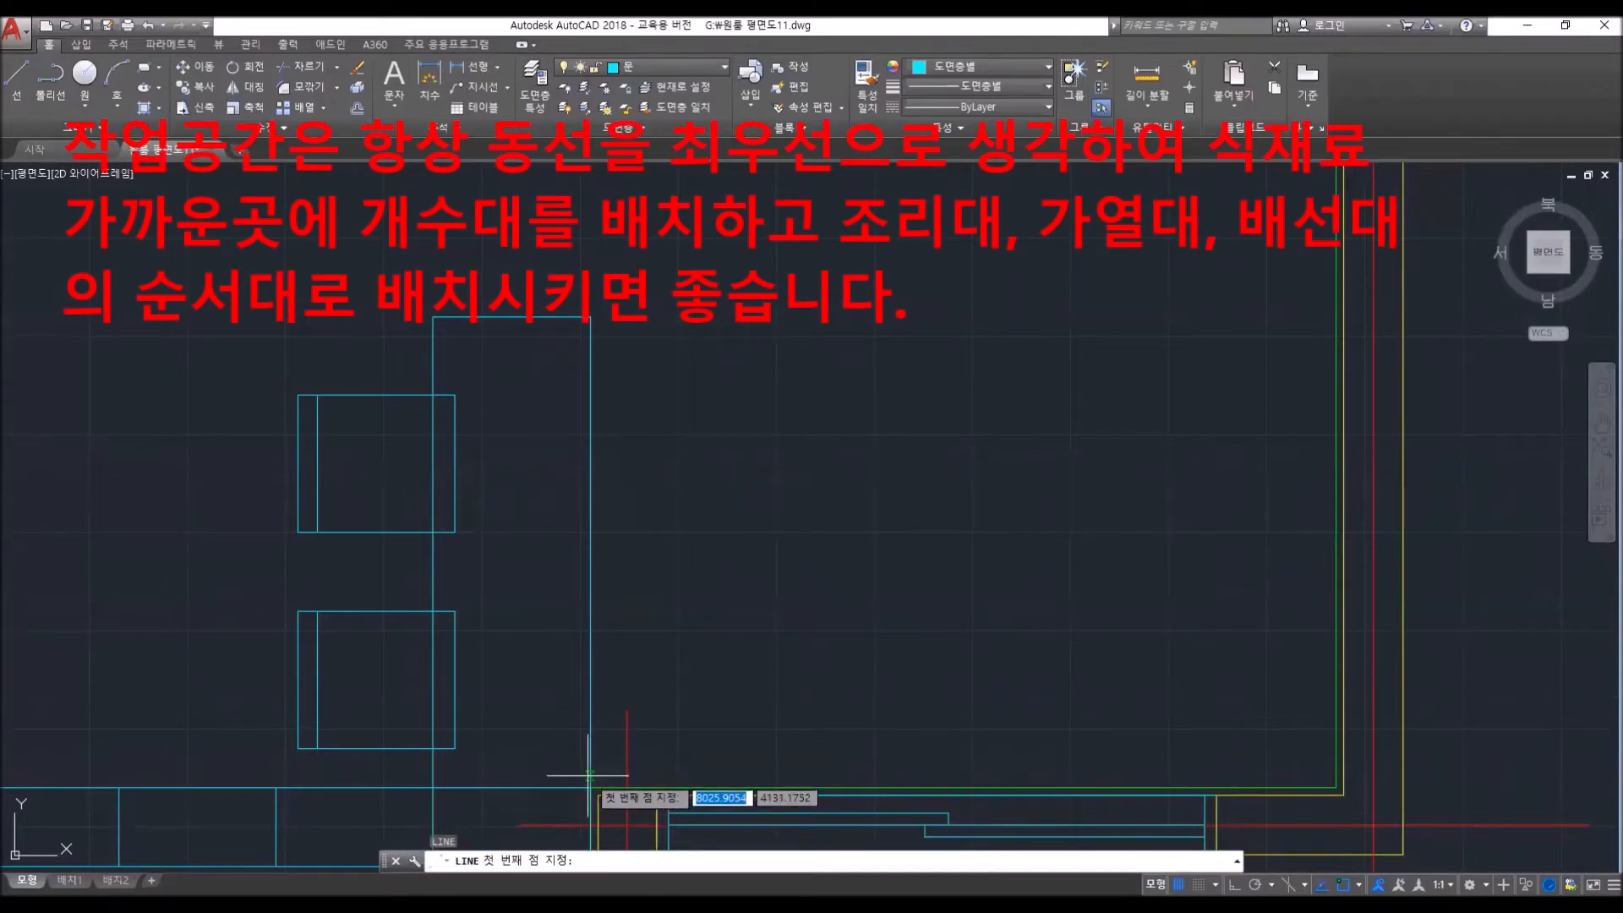
{"action": "left_click", "coordinate": [589, 776]}
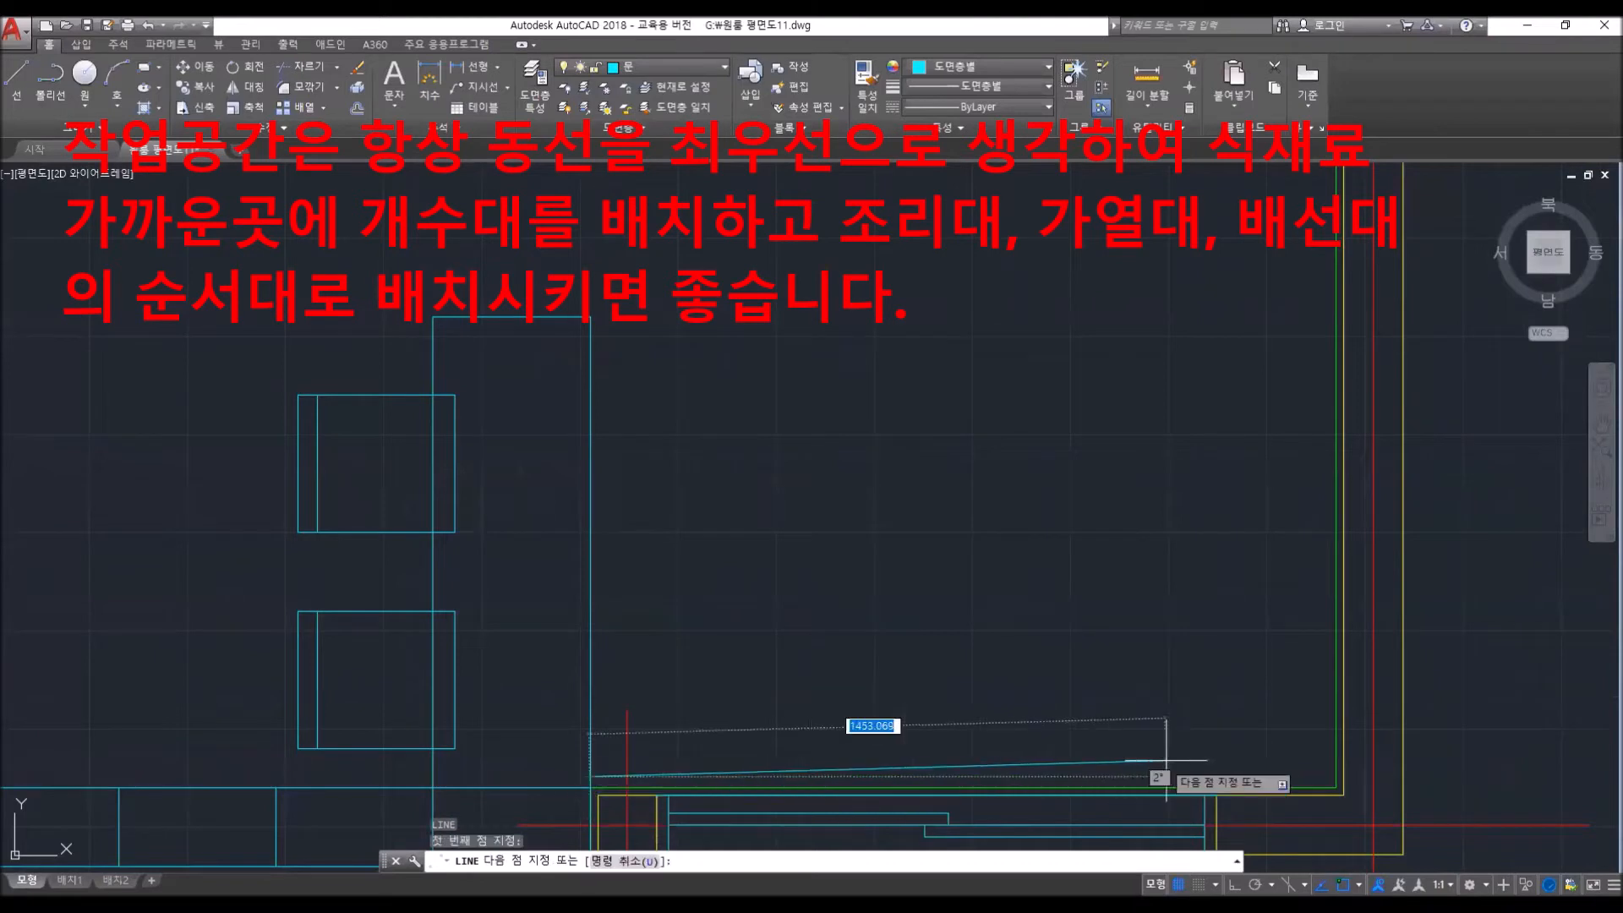
{"action": "key", "text": "Escape"}
{"action": "key", "text": "Escape"}
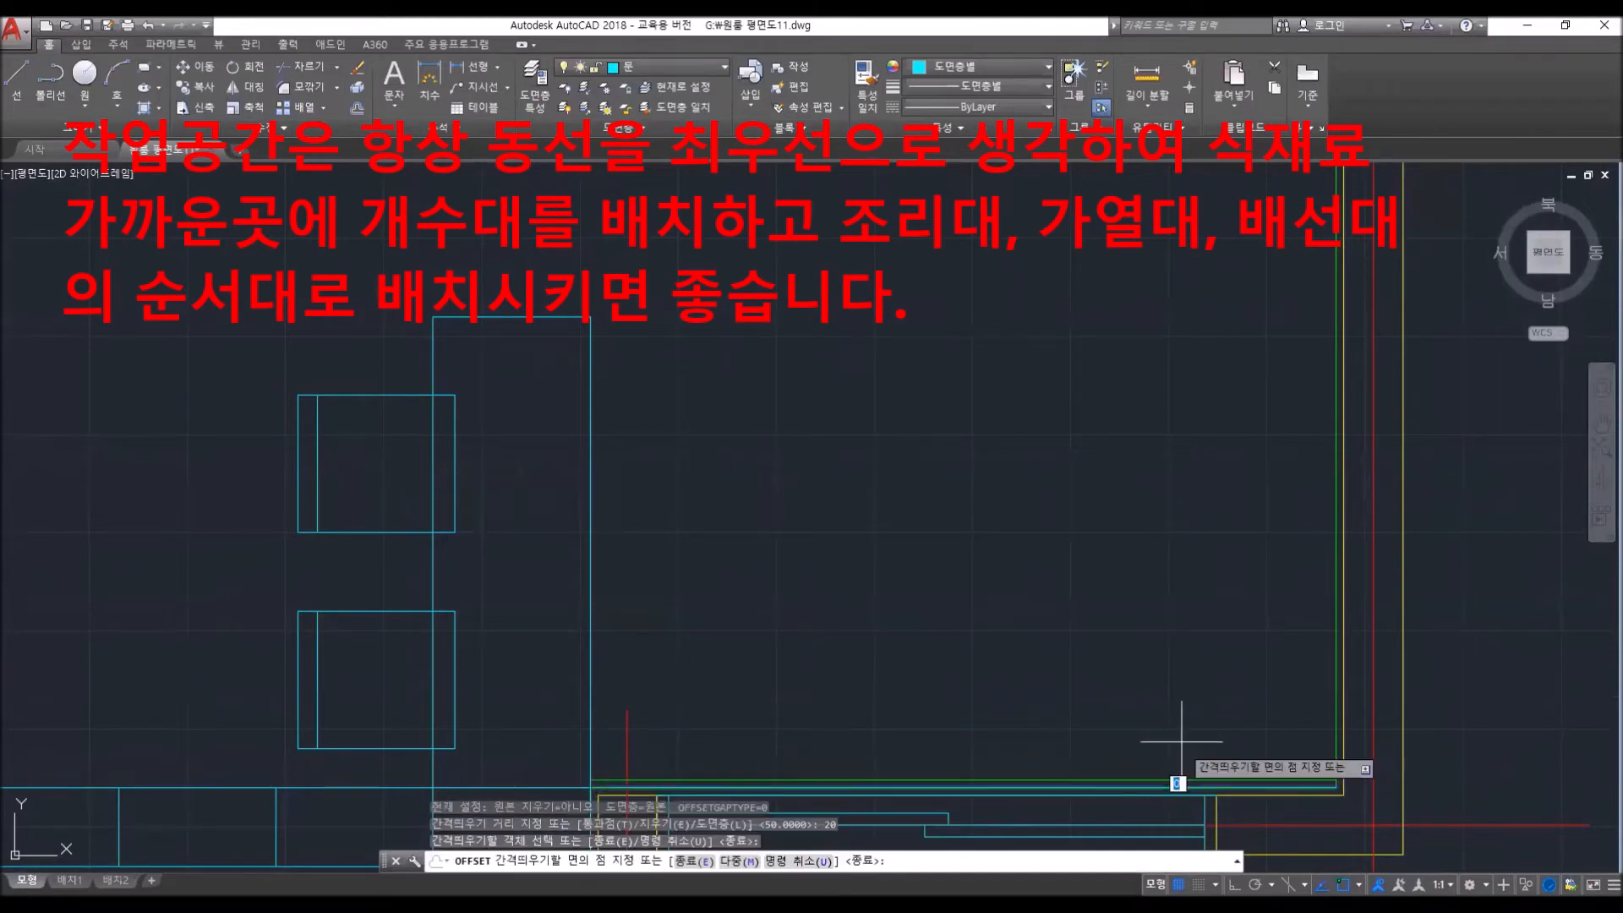
- Offset the main room's lower inner wall line 20 into the room, and offset that new line 500 further upward
{"action": "left_click", "coordinate": [1181, 740]}
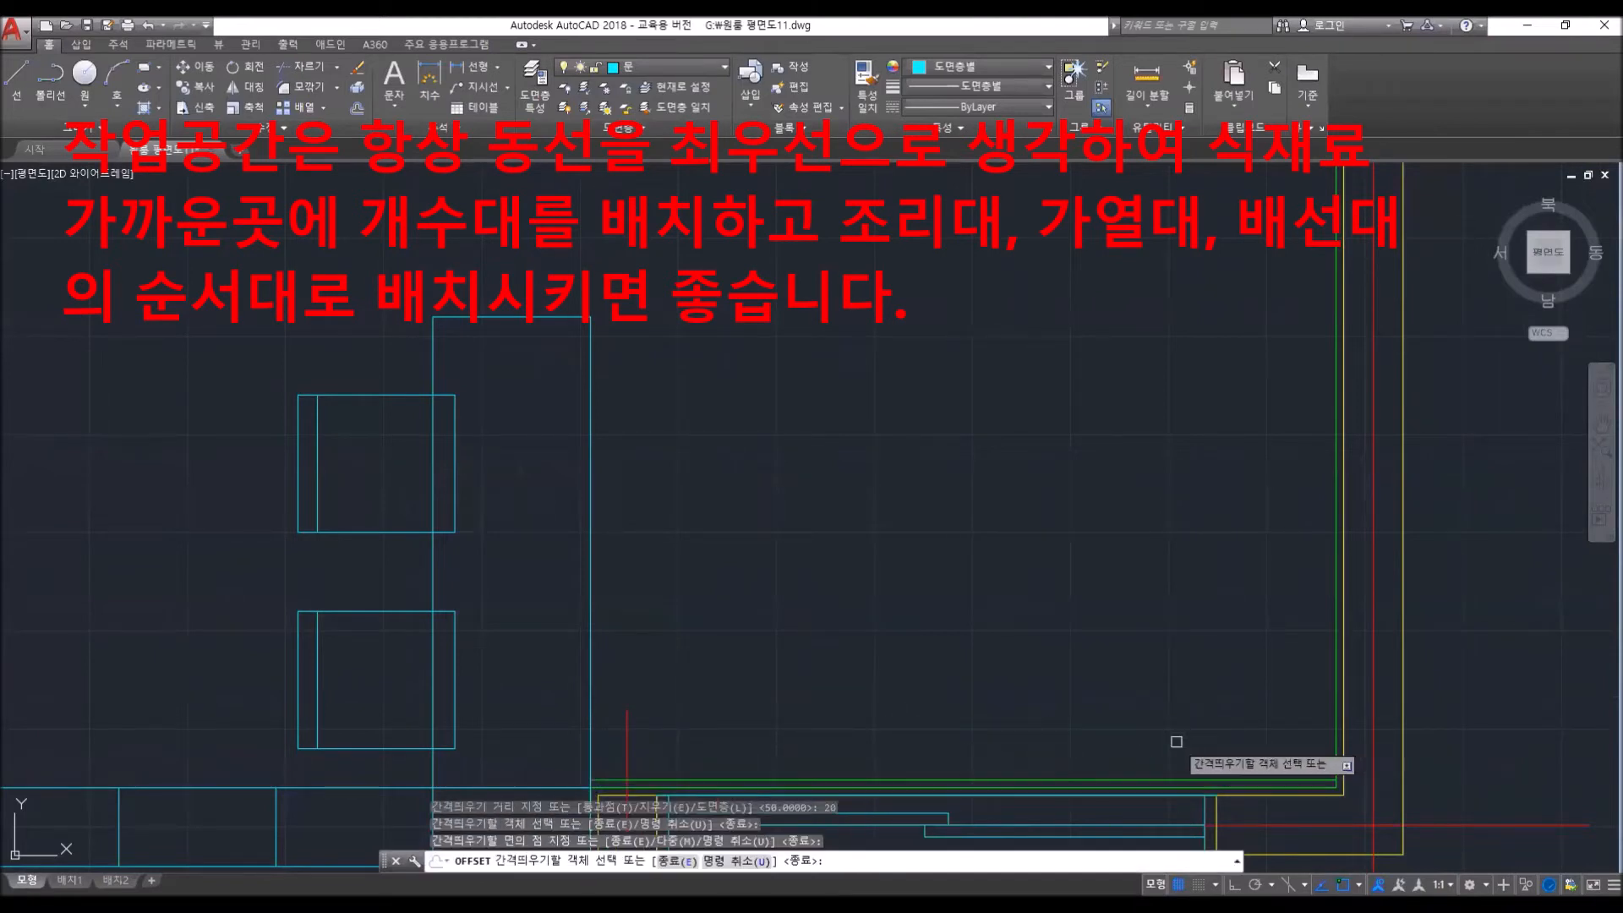
{"action": "key", "text": "Return"}
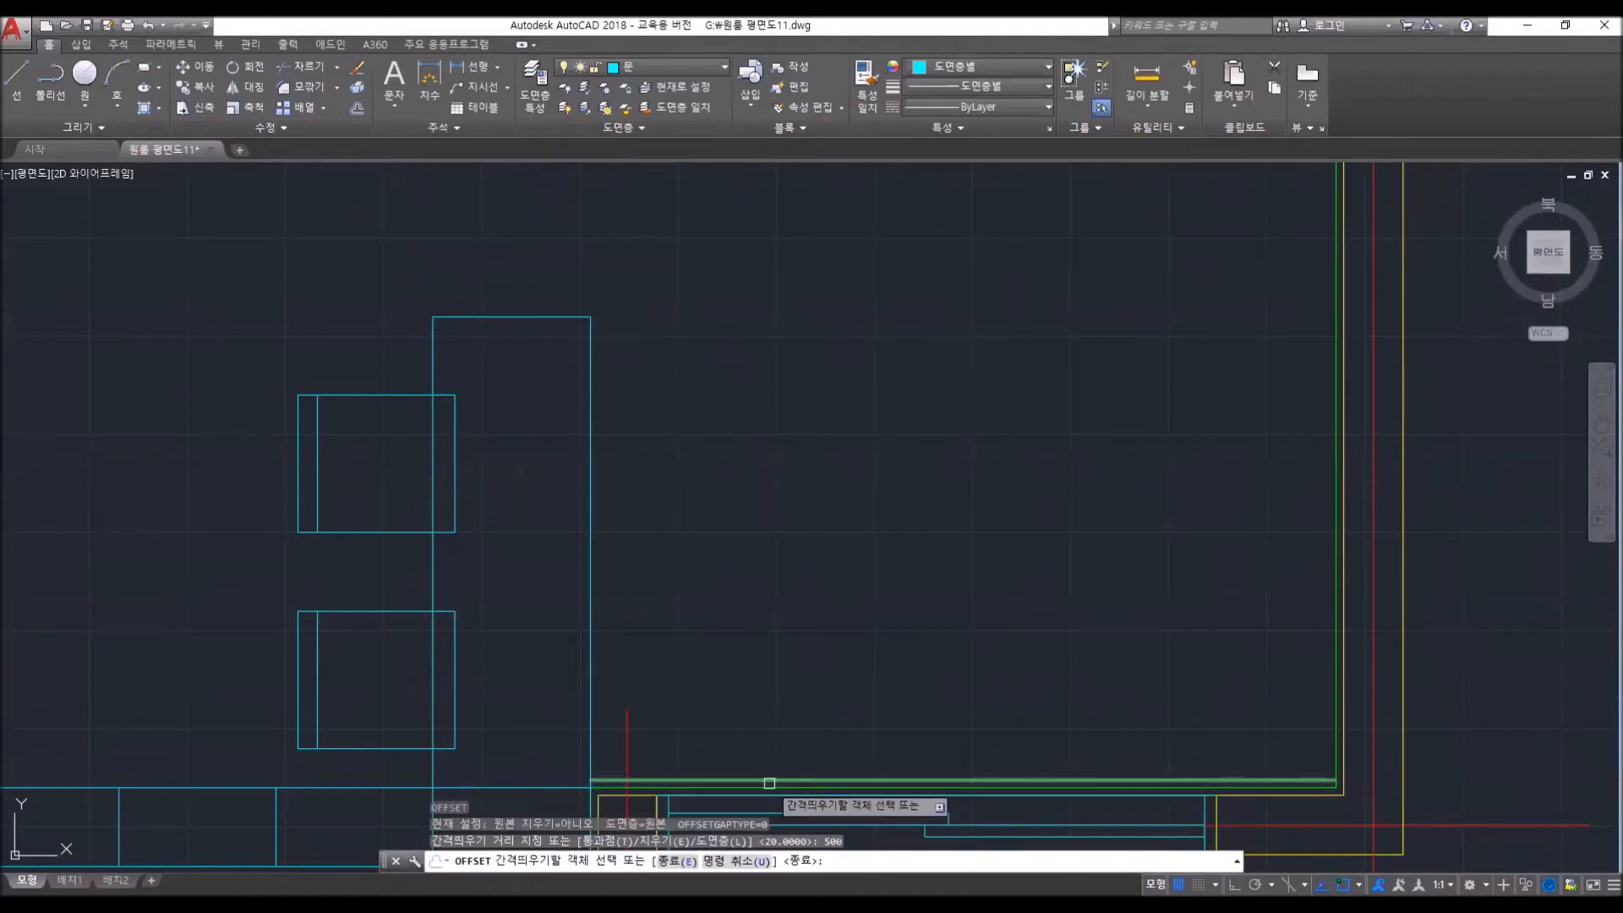
{"action": "left_click", "coordinate": [770, 783]}
{"action": "left_click", "coordinate": [782, 664]}
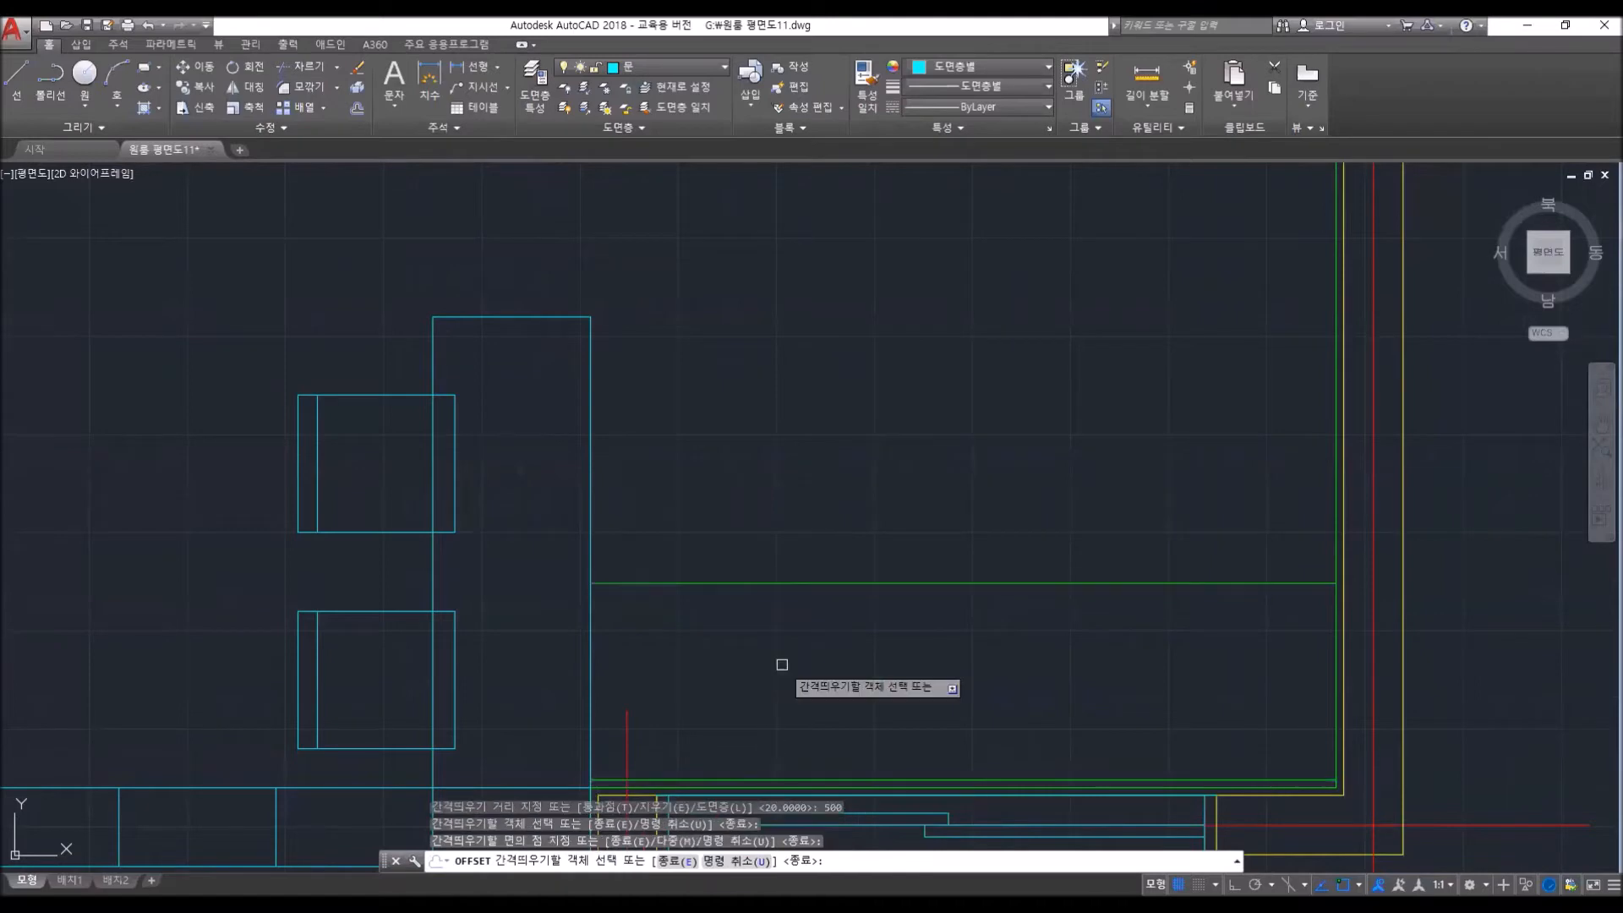
{"action": "key", "text": "Return"}
- Match the properties of the table's right edge onto the two new horizontal offset lines
{"action": "type", "text": "ma"}
{"action": "key", "text": "Return"}
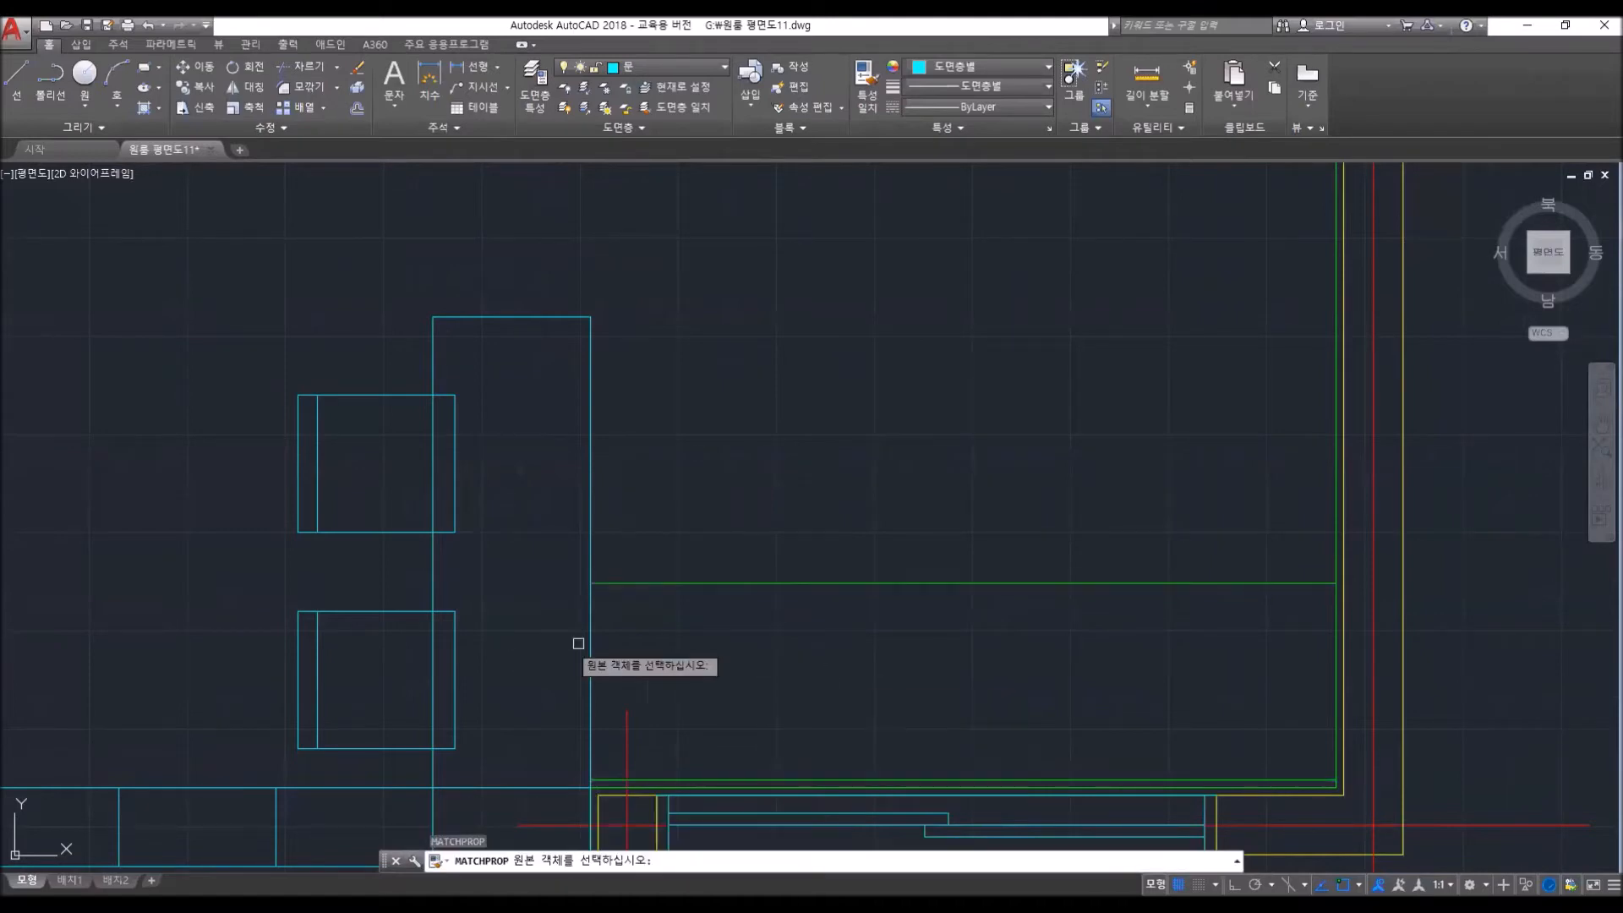
{"action": "left_click", "coordinate": [674, 584]}
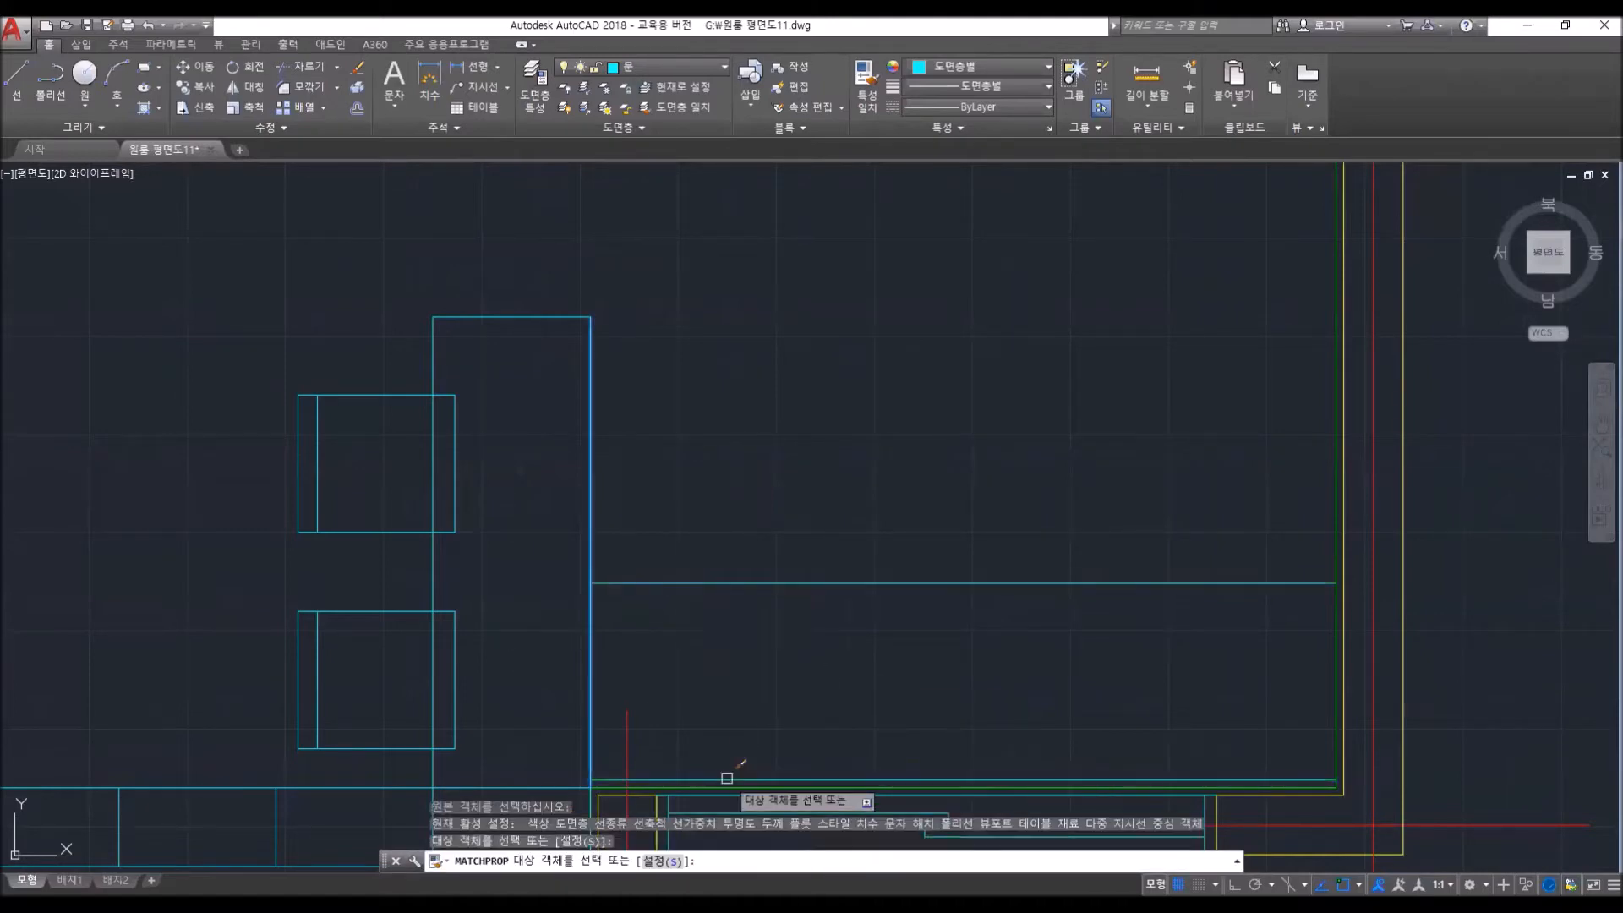
{"action": "left_click", "coordinate": [729, 780]}
{"action": "key", "text": "Return"}
- Offset the main room's right inner wall line 20 to the left, into the room
{"action": "scroll", "coordinate": [1319, 626], "scroll_direction": "down", "scroll_amount": 2}
{"action": "middle_click_drag", "start_coordinate": [1264, 665], "coordinate": [1032, 761]}
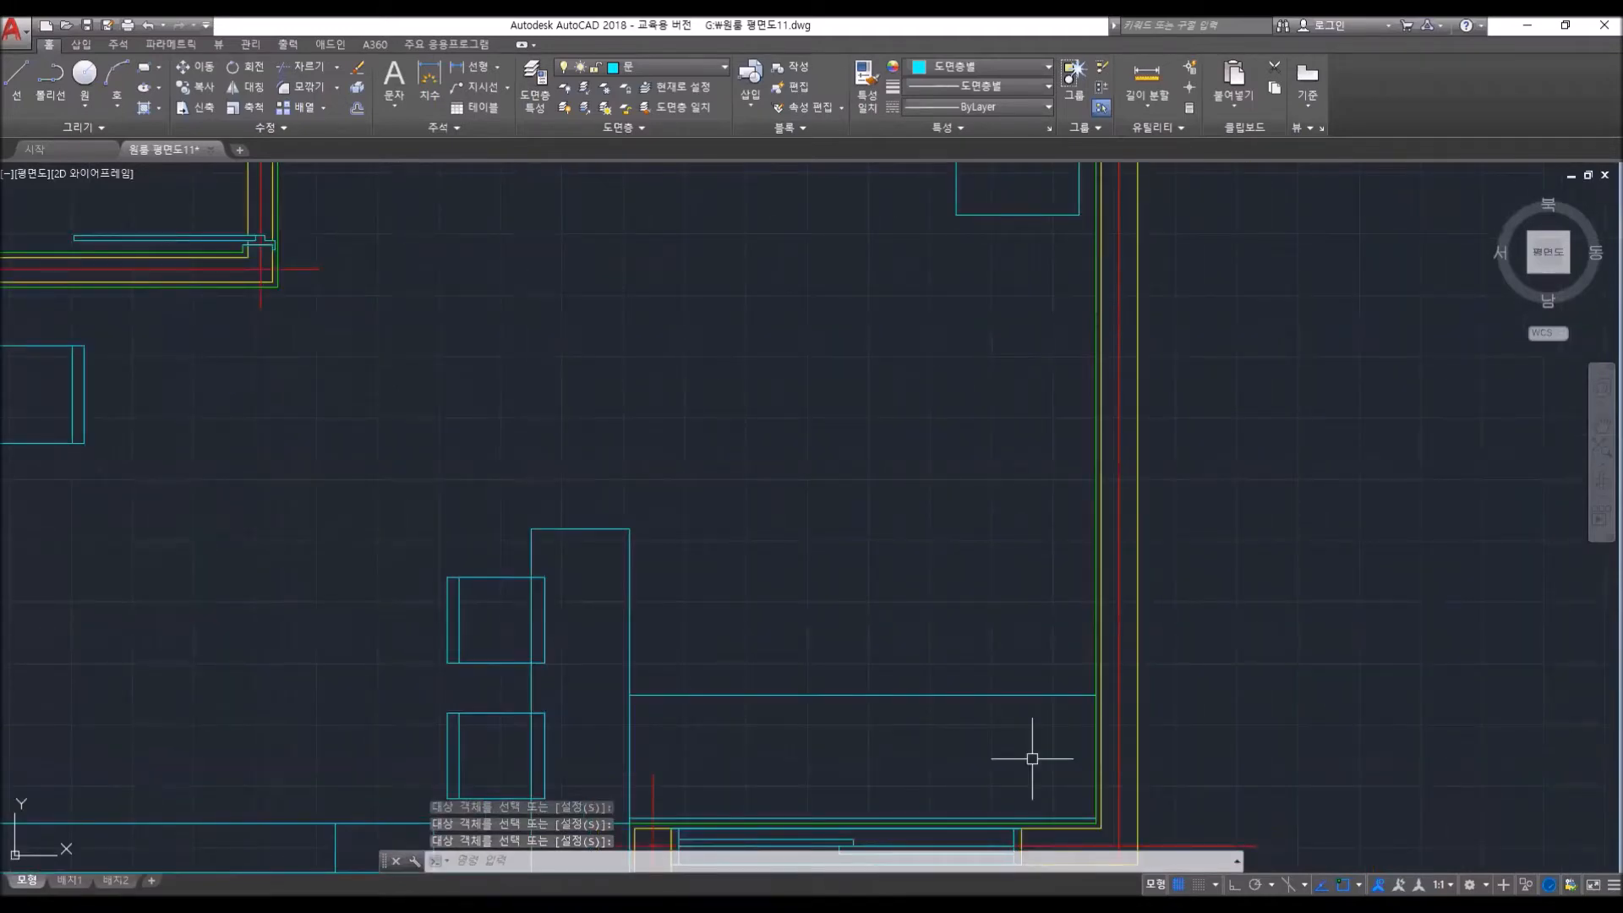
{"action": "type", "text": "o"}
{"action": "key", "text": "Return"}
{"action": "type", "text": "20"}
{"action": "key", "text": "Return"}
{"action": "left_click", "coordinate": [1096, 651]}
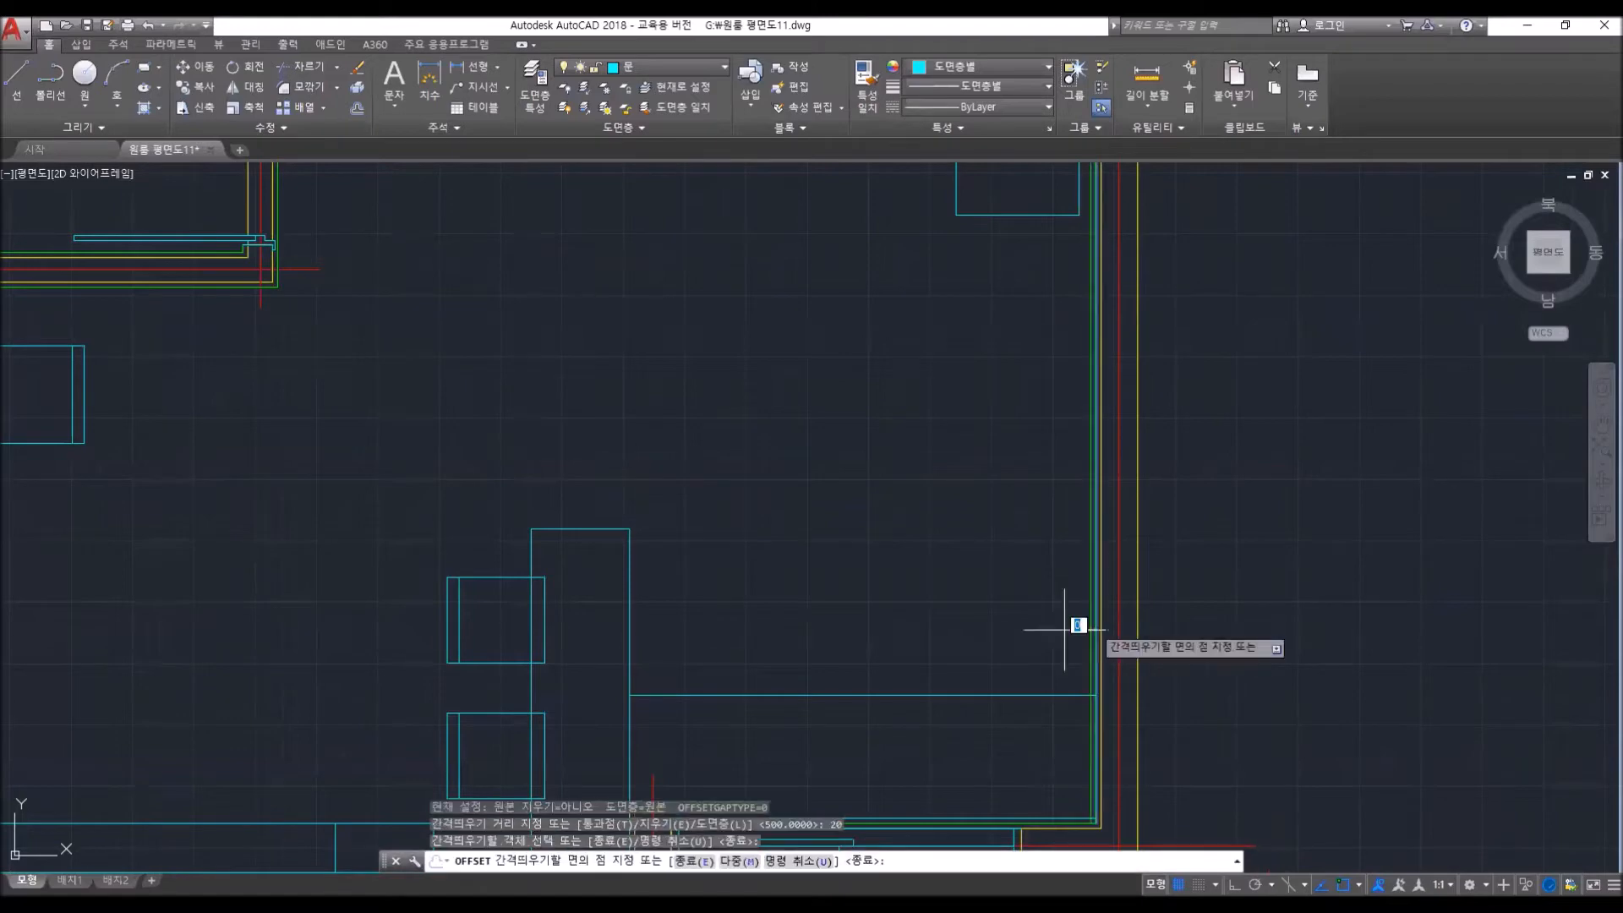
{"action": "left_click", "coordinate": [1061, 632]}
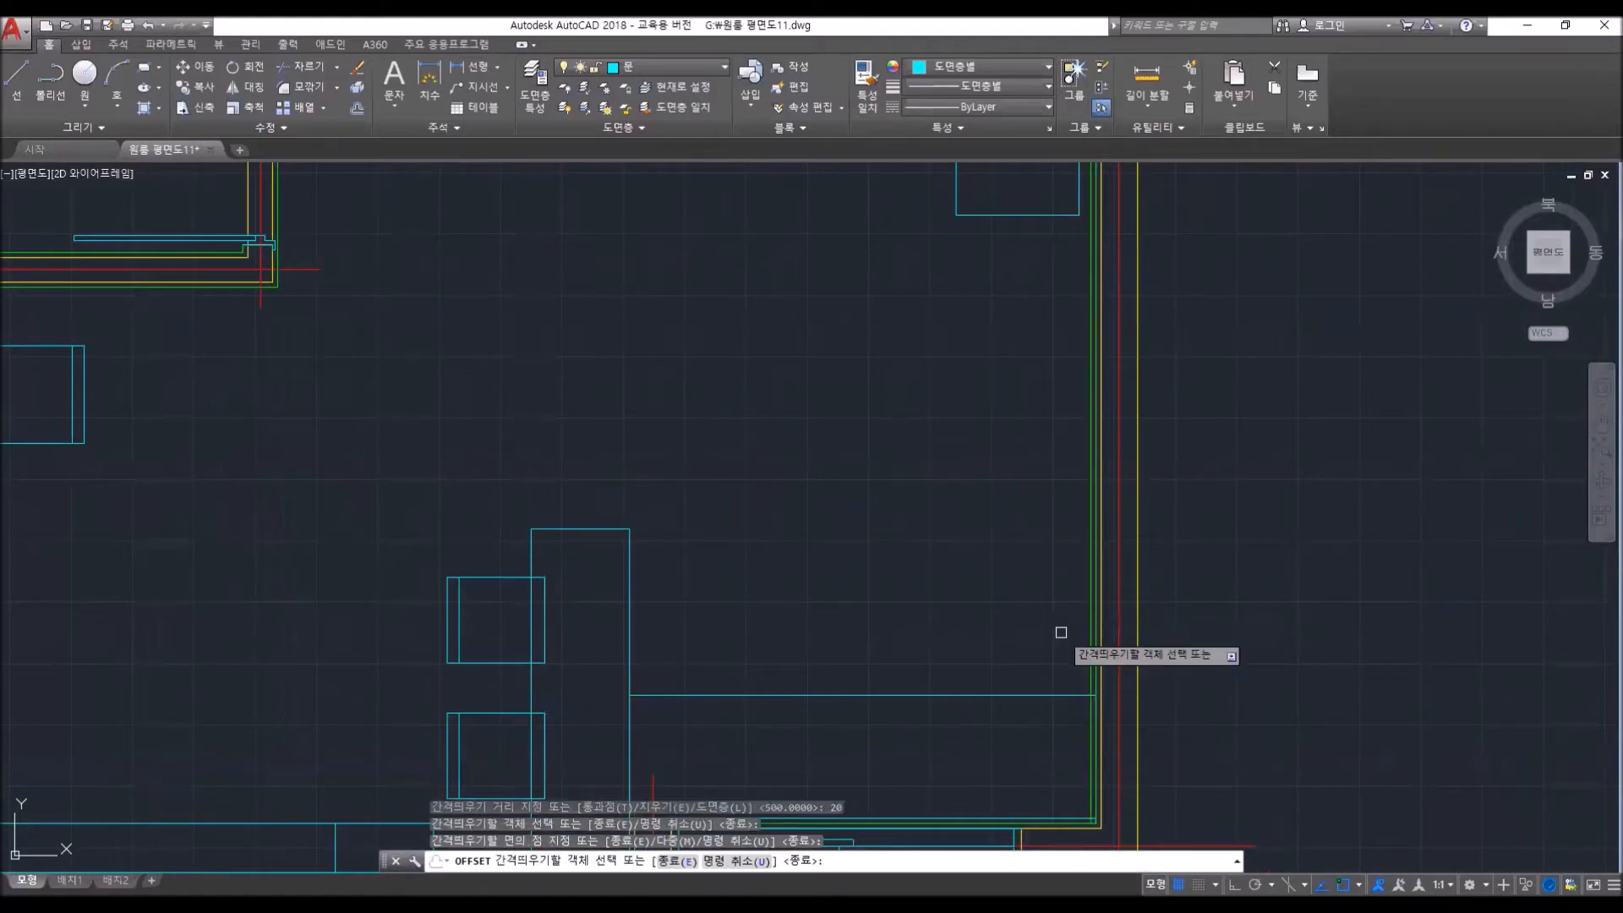
{"action": "key", "text": "Return"}
- Offset the new vertical line beside the right wall 500 to the left
{"action": "key", "text": "Return"}
{"action": "type", "text": "500"}
{"action": "key", "text": "Return"}
{"action": "left_click", "coordinate": [1089, 626]}
{"action": "left_click", "coordinate": [881, 616]}
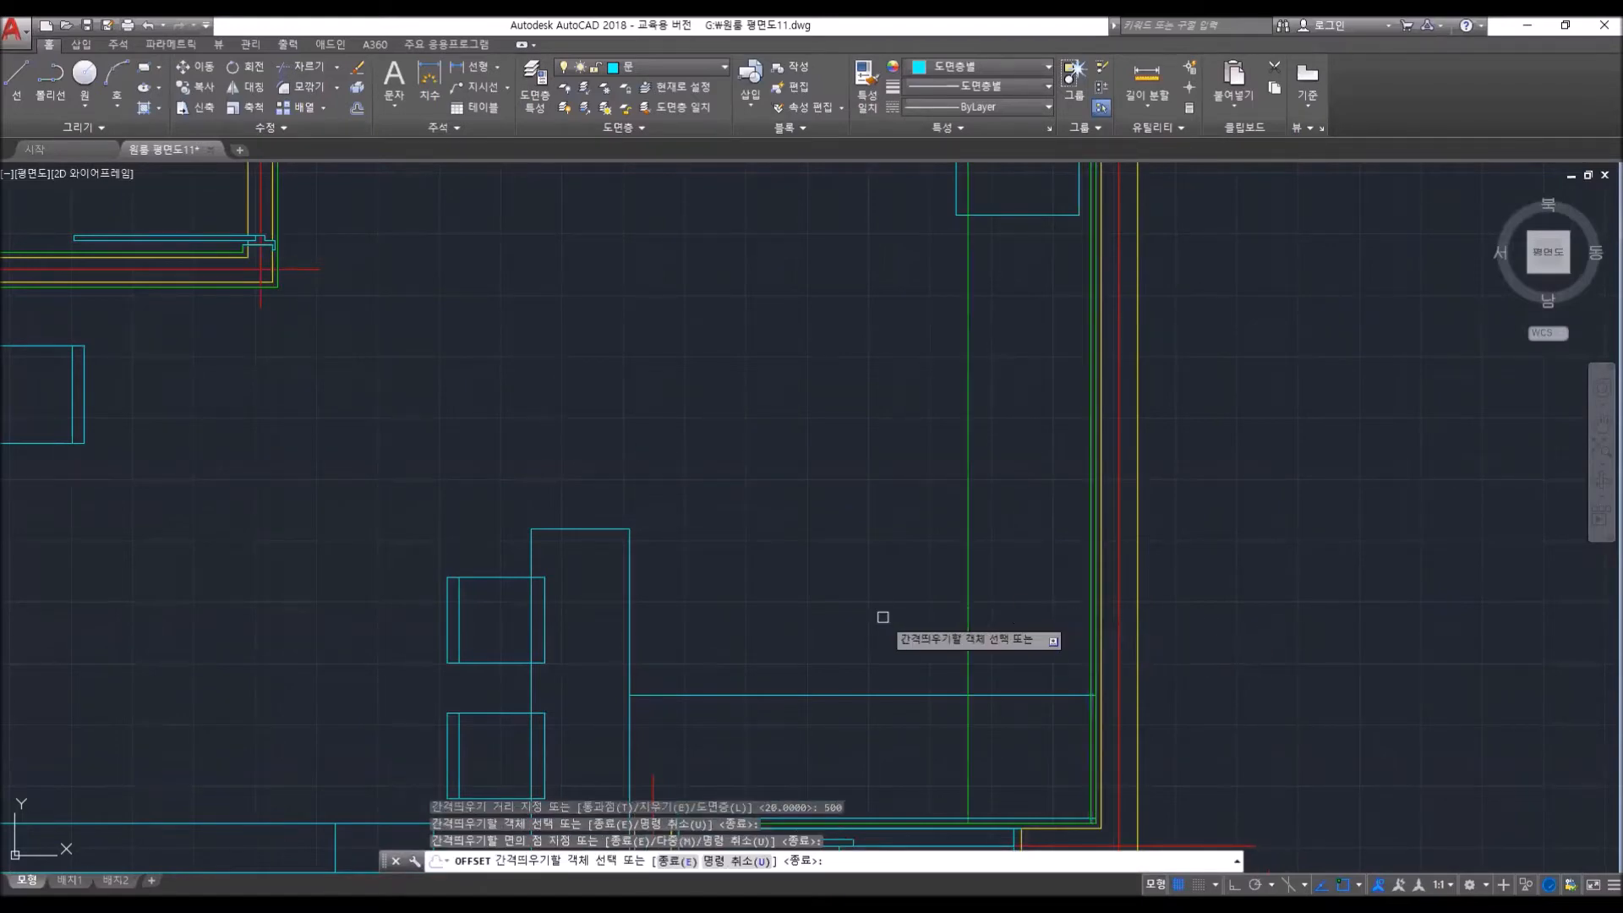
{"action": "key", "text": "Return"}
- Fillet the upper horizontal counter line and the 500-offset vertical line into a sharp corner with radius 0
{"action": "type", "text": "f"}
{"action": "key", "text": "Return"}
{"action": "left_click", "coordinate": [913, 695]}
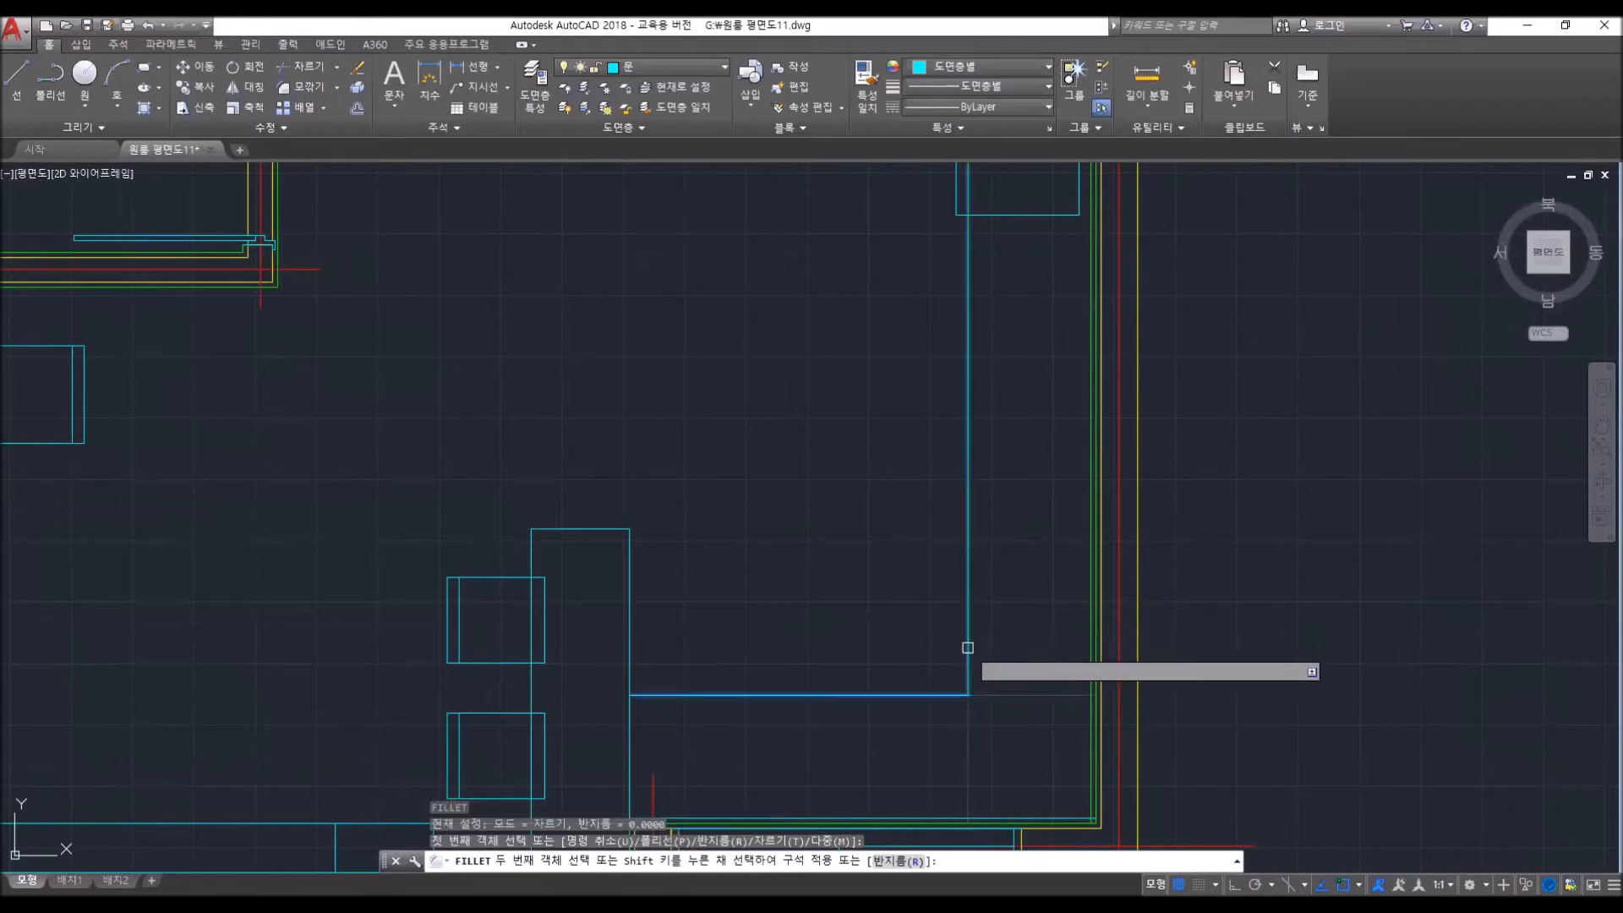
{"action": "left_click", "coordinate": [968, 650]}
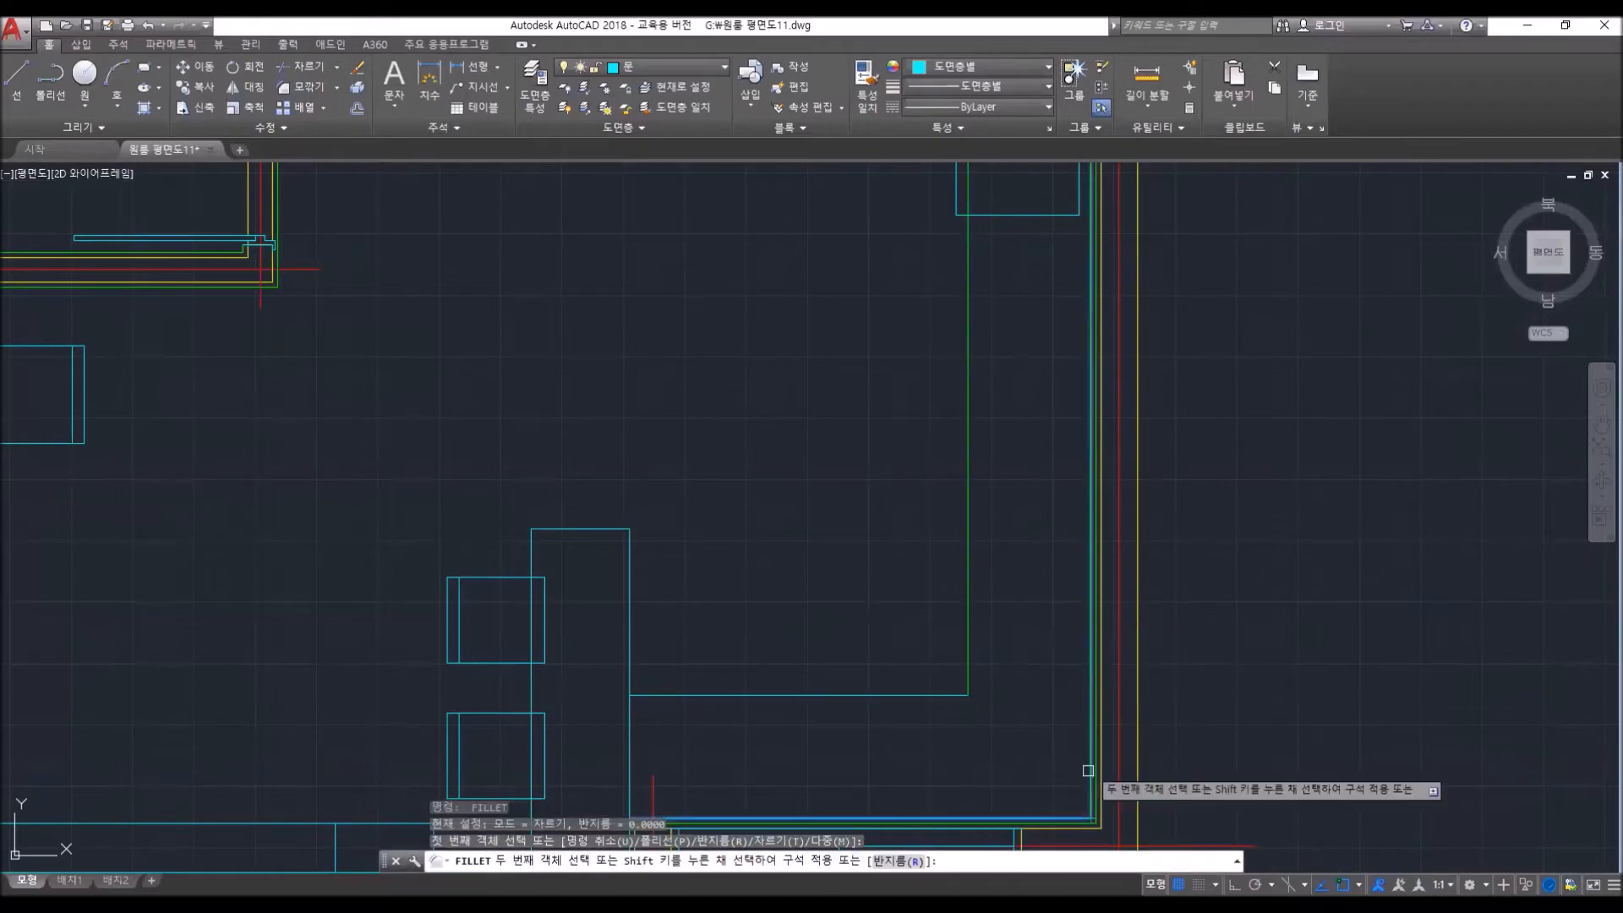
- Draw a horizontal line across the right counter strip just below the upper-right rectangle, from its front edge to its back line
{"action": "middle_click_drag", "start_coordinate": [1007, 460], "coordinate": [1018, 664]}
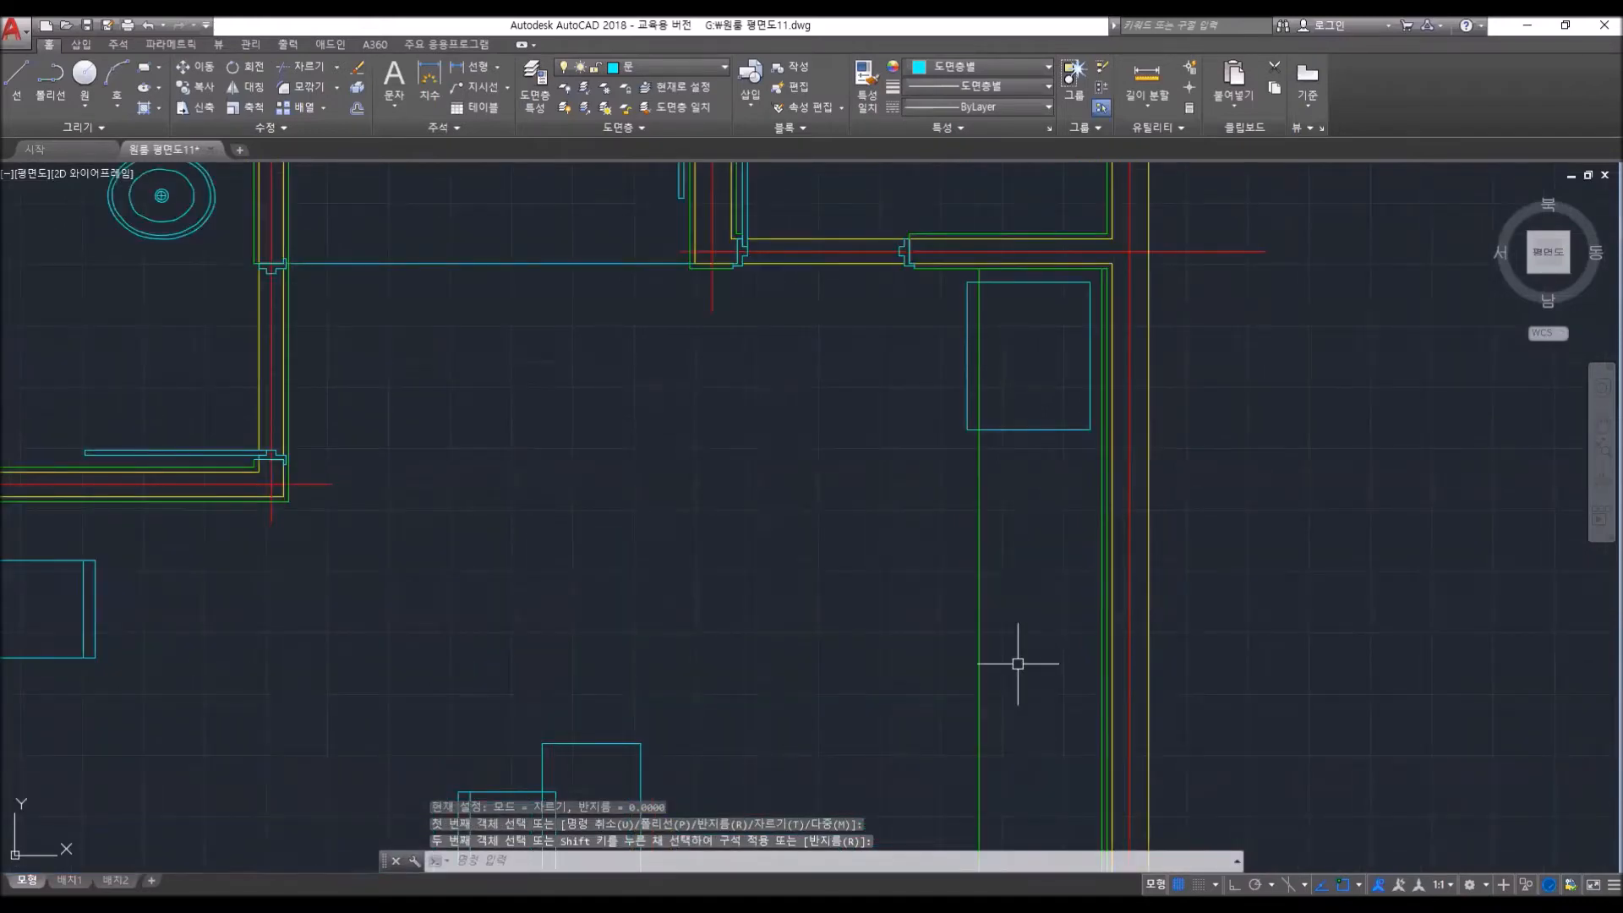
{"action": "type", "text": "l"}
{"action": "key", "text": "Return"}
{"action": "scroll", "coordinate": [981, 448], "scroll_direction": "up", "scroll_amount": 4}
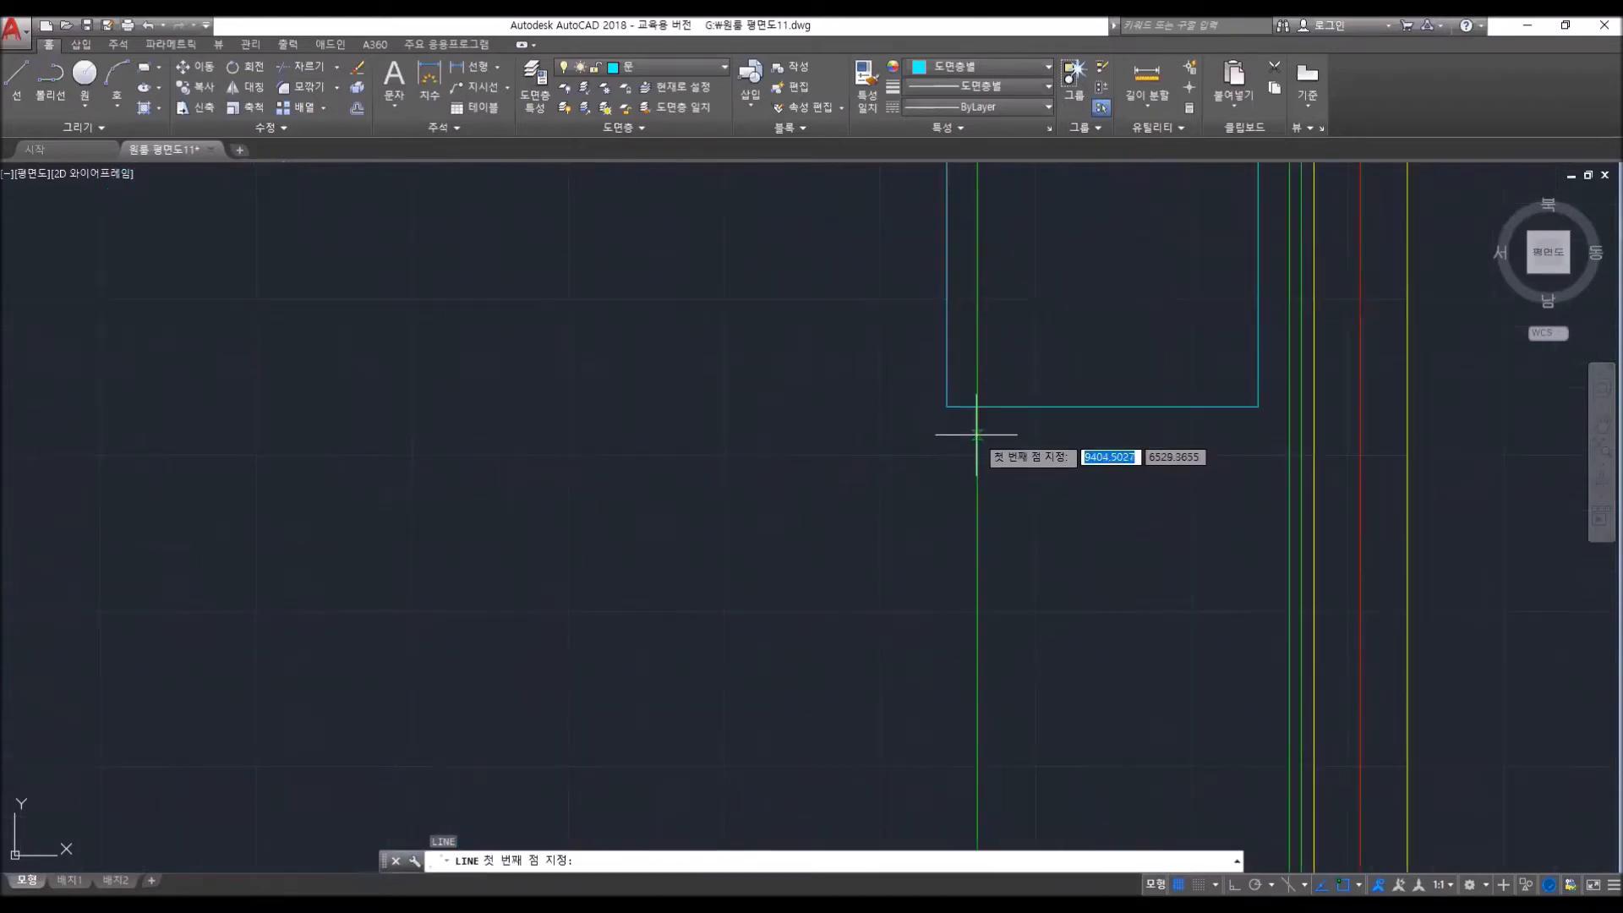
{"action": "left_click", "coordinate": [978, 438]}
{"action": "left_click", "coordinate": [1289, 435]}
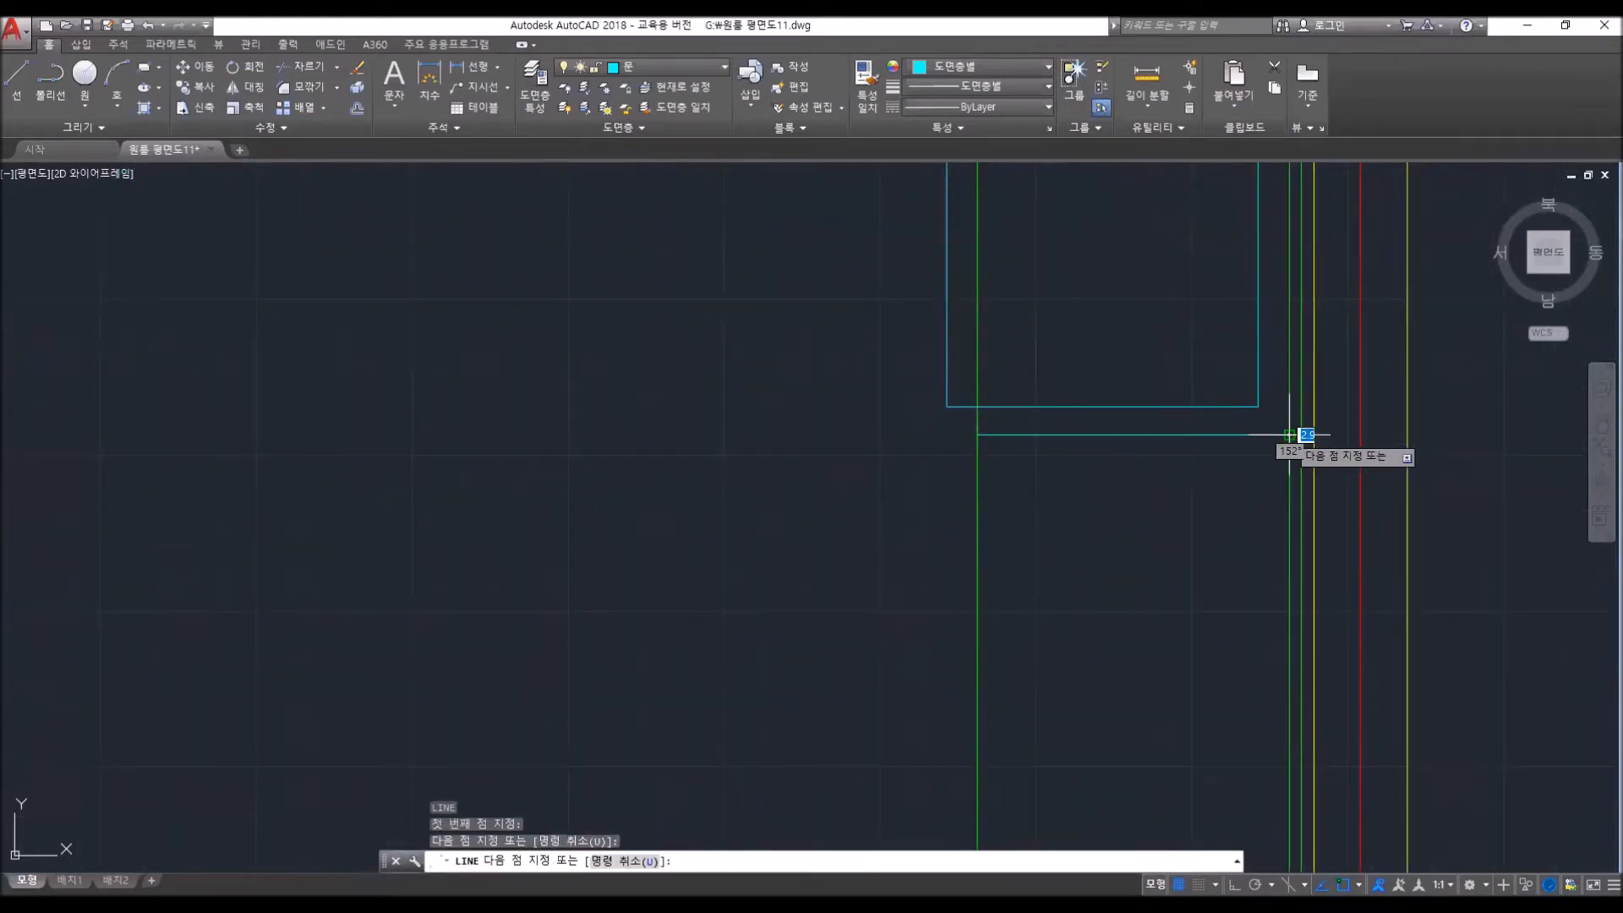
{"action": "key", "text": "Return"}
- Trim the counter's two vertical lines above the new horizontal end line
{"action": "type", "text": "tr"}
{"action": "key", "text": "Return"}
{"action": "left_click", "coordinate": [1152, 435]}
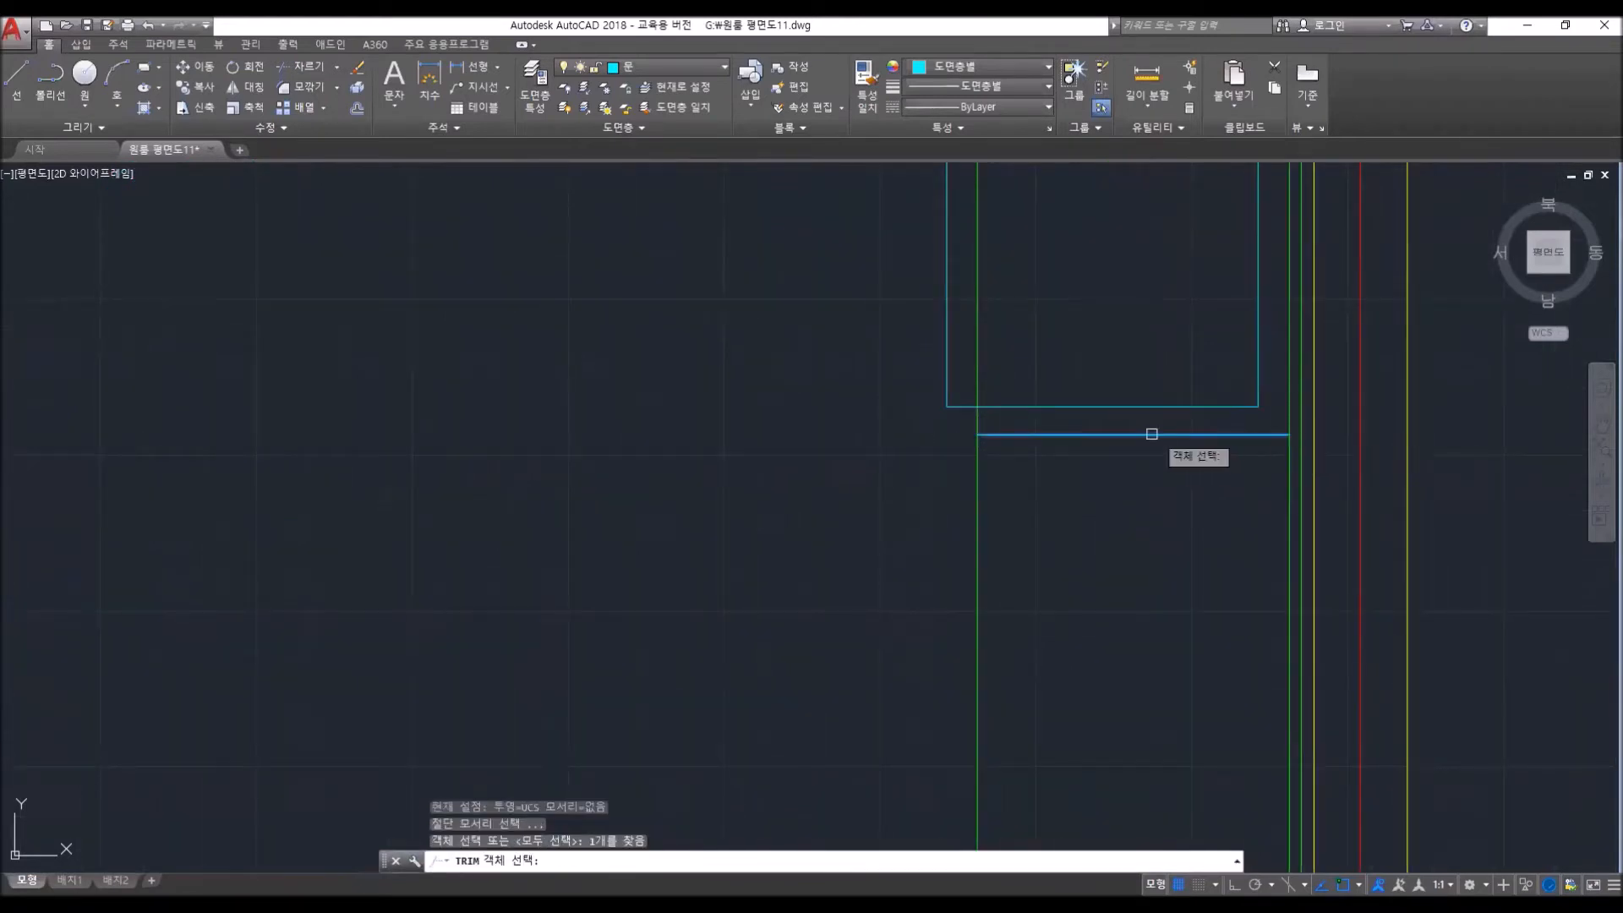
{"action": "key", "text": "Return"}
{"action": "left_click", "coordinate": [977, 417]}
{"action": "left_click", "coordinate": [1289, 389]}
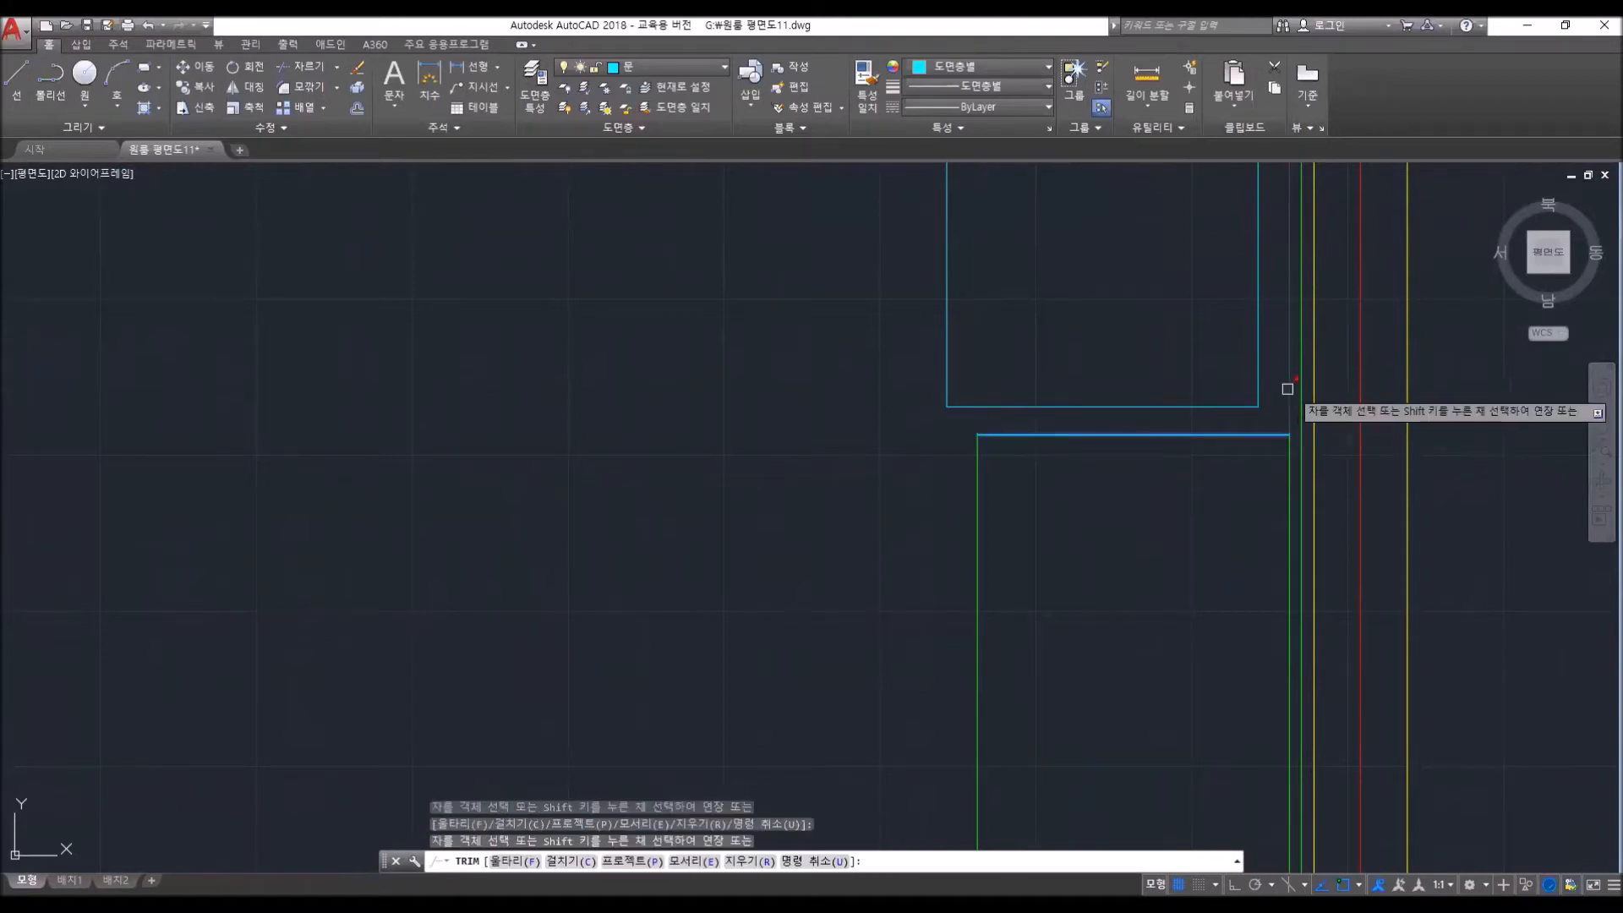
{"action": "key", "text": "Return"}
- Draw a sink rectangle inside the upper part of the right counter strip, leaving space above it
{"action": "scroll", "coordinate": [1177, 459], "scroll_direction": "down", "scroll_amount": 4}
{"action": "middle_click_drag", "start_coordinate": [1127, 635], "coordinate": [1116, 459]}
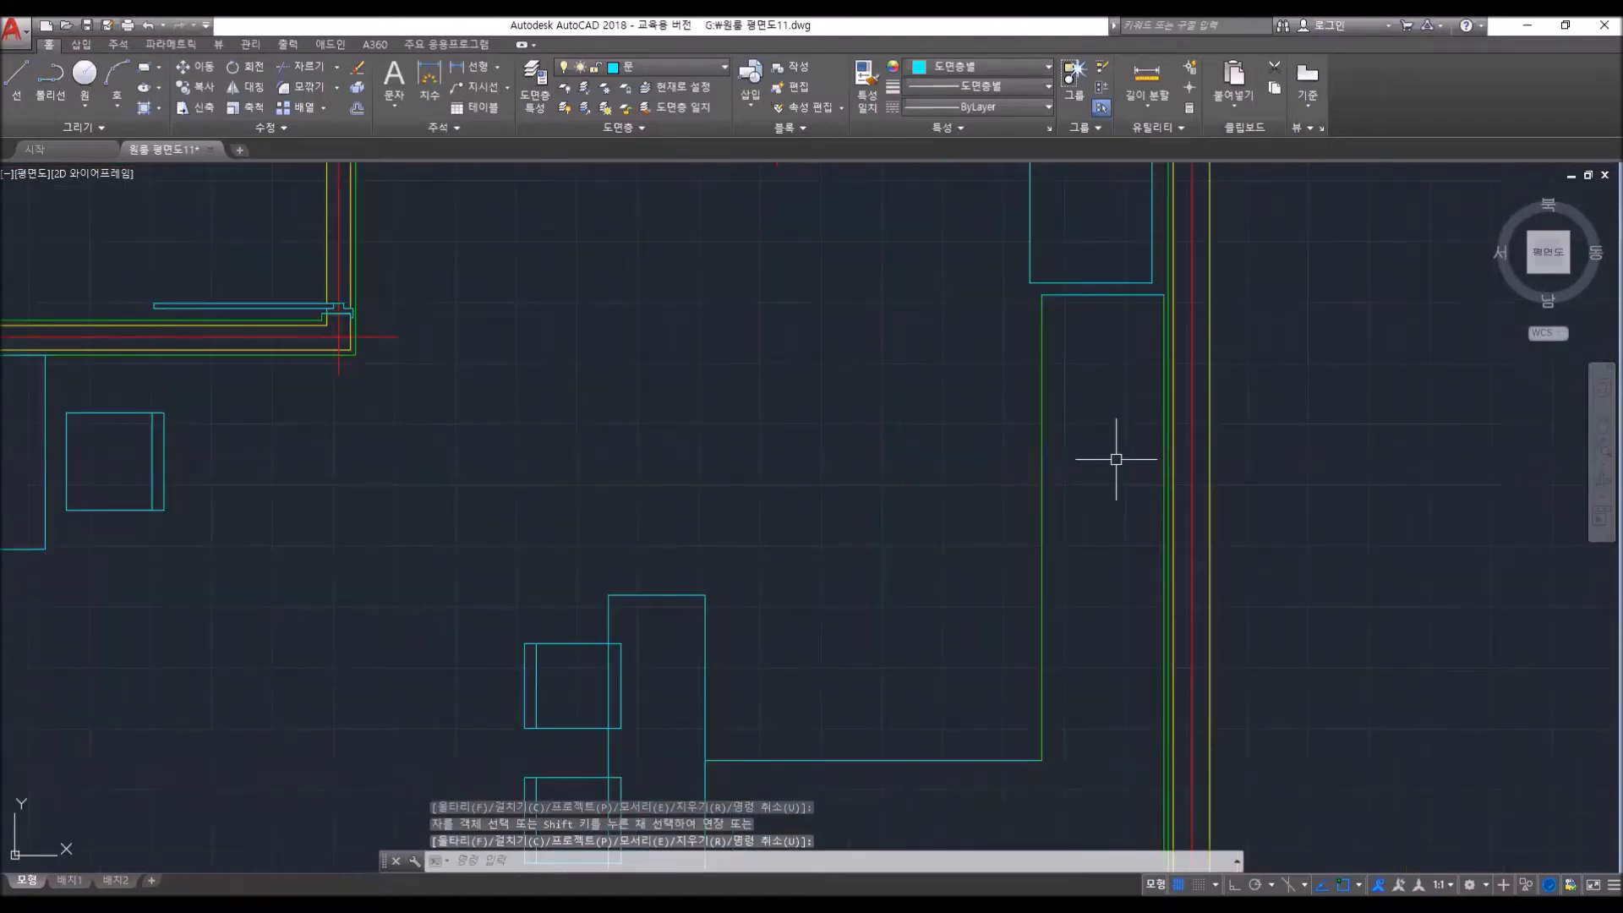
{"action": "type", "text": "rec"}
{"action": "key", "text": "Return"}
{"action": "left_click", "coordinate": [1061, 363]}
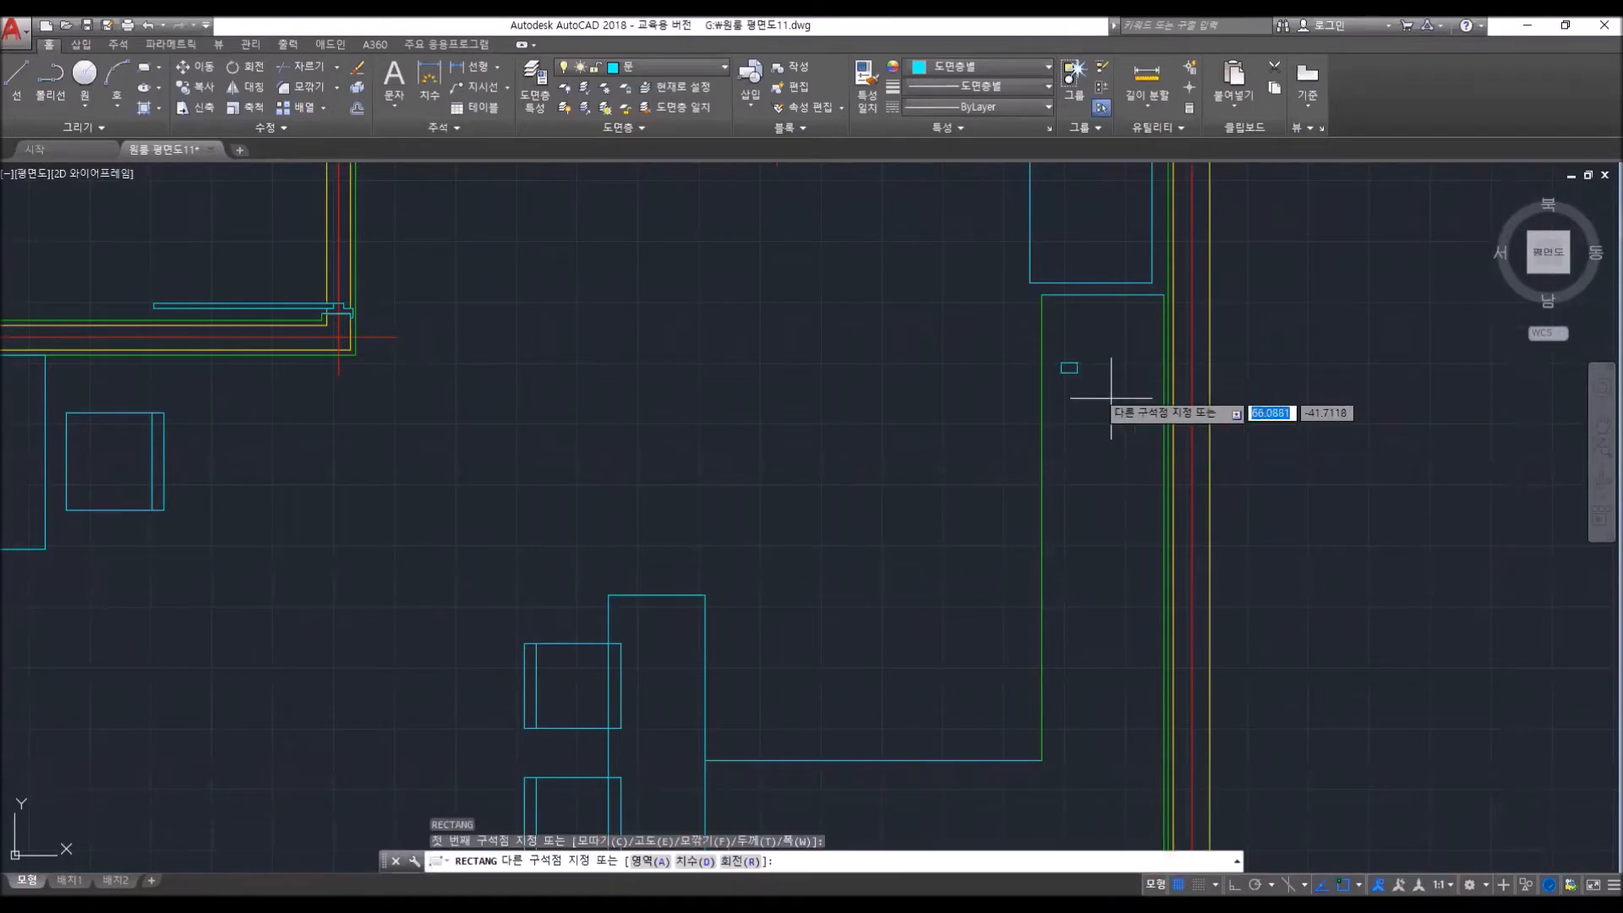
{"action": "left_click", "coordinate": [1149, 478]}
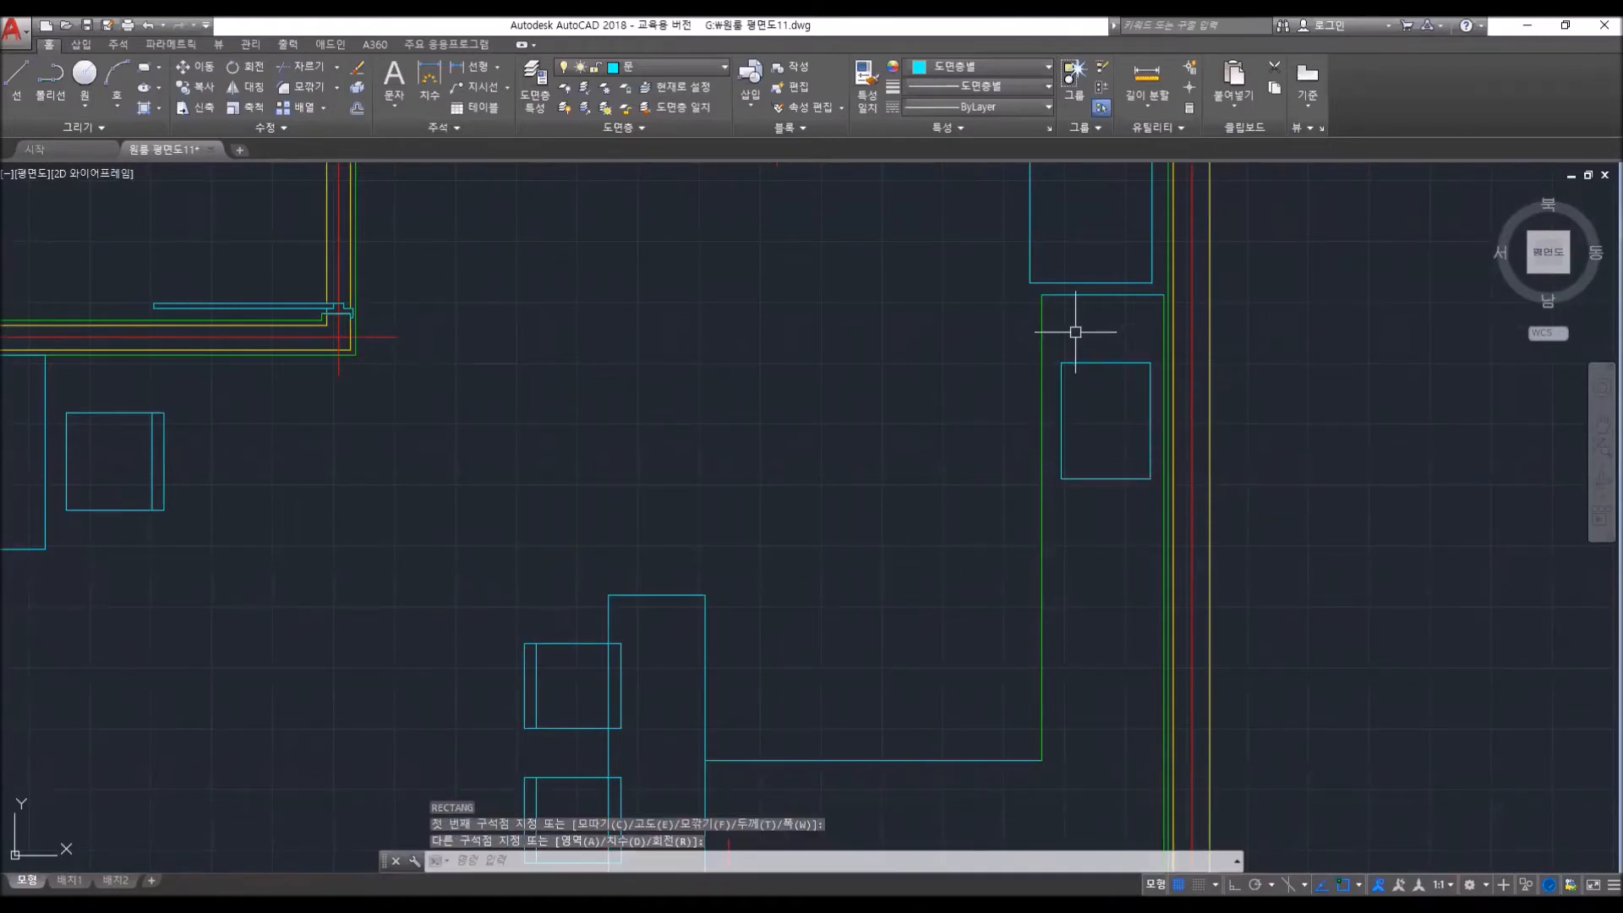
- Draw a vertical line about 217 long above the sink rectangle, in line with its left edge
{"action": "scroll", "coordinate": [1075, 333], "scroll_direction": "up", "scroll_amount": 4}
{"action": "type", "text": "l"}
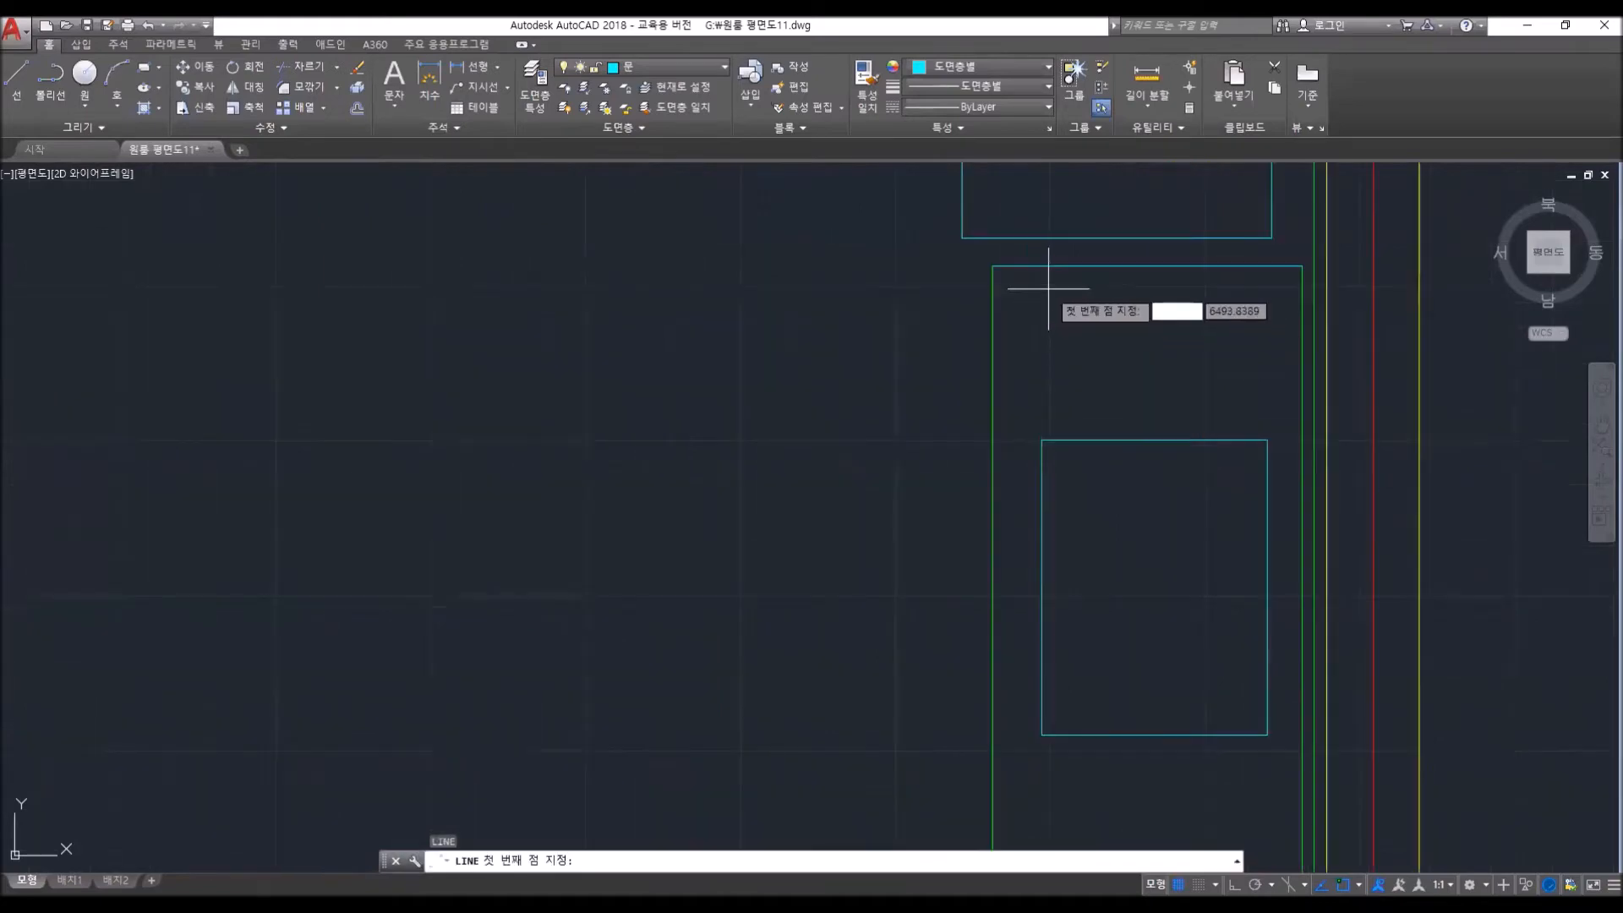
{"action": "key", "text": "Return"}
{"action": "left_click", "coordinate": [1041, 282]}
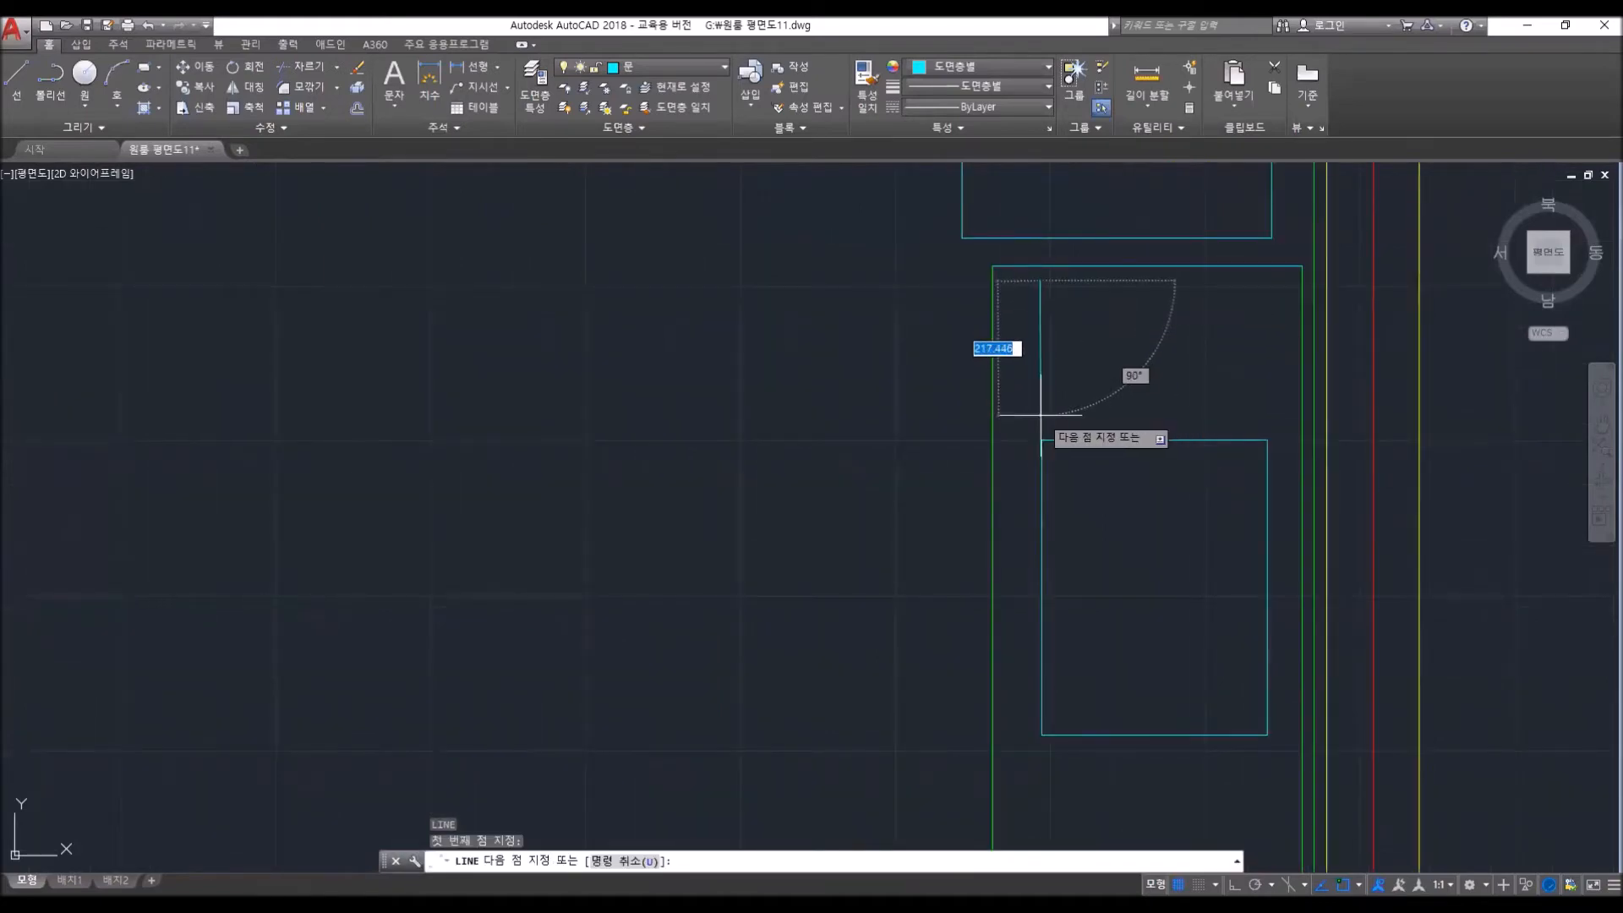
{"action": "left_click", "coordinate": [1041, 415]}
{"action": "key", "text": "Return"}
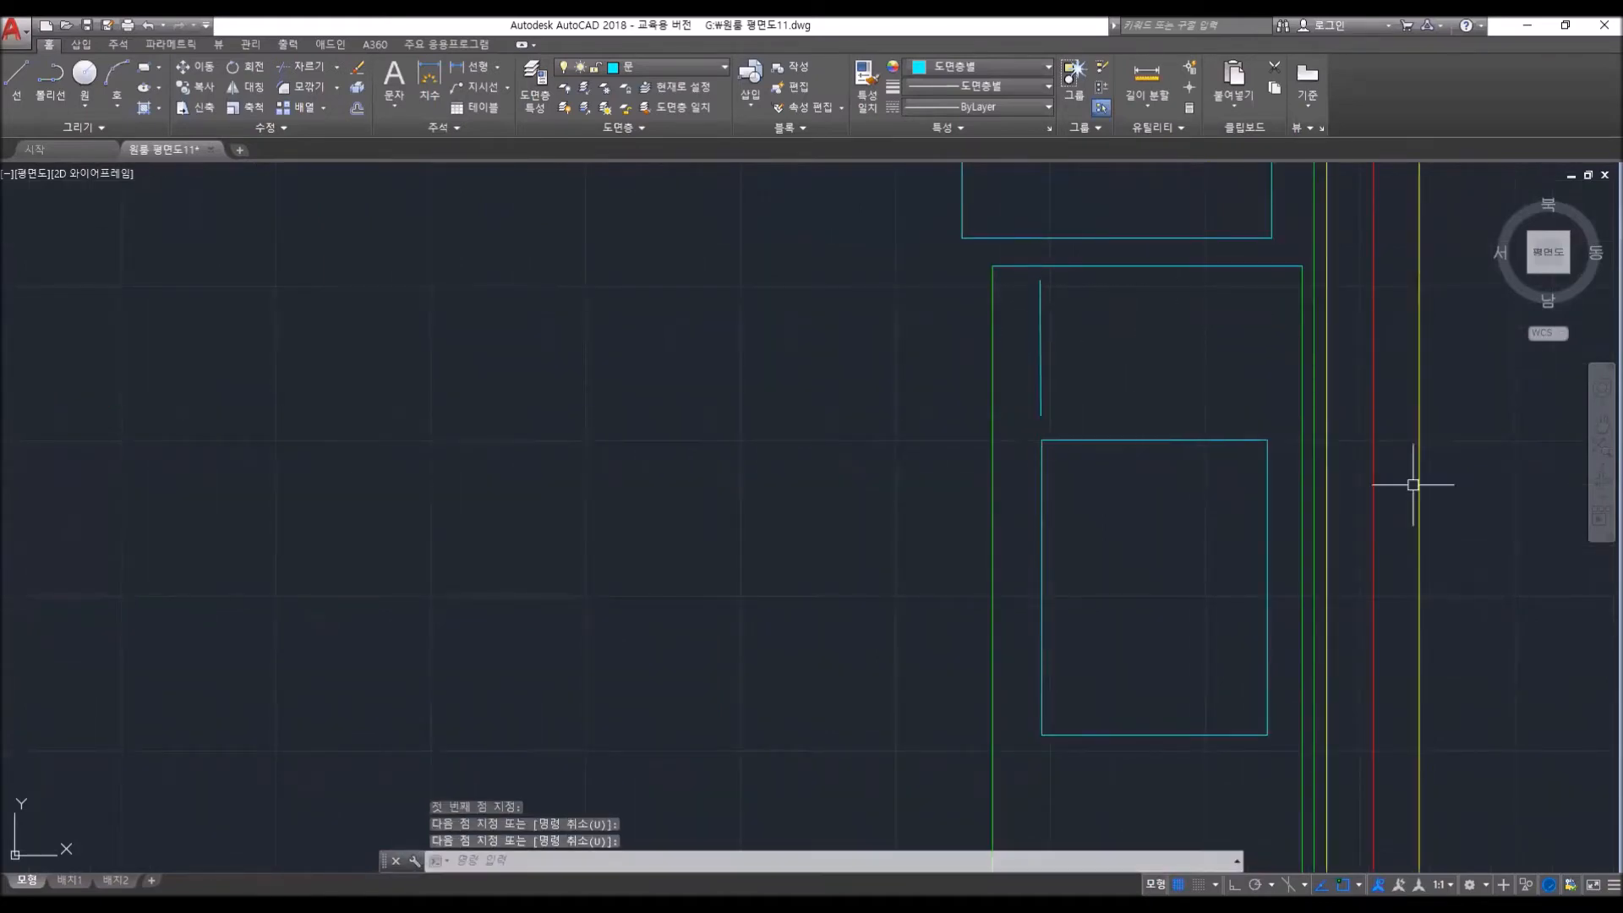
- Offset the short vertical line repeatedly to the right by 40, making nine copies across the sink's width
{"action": "type", "text": "o"}
{"action": "key", "text": "Return"}
{"action": "type", "text": "40"}
{"action": "key", "text": "Return"}
{"action": "left_click", "coordinate": [1040, 301]}
{"action": "left_click", "coordinate": [1063, 320]}
{"action": "left_click", "coordinate": [1064, 320]}
{"action": "left_click", "coordinate": [1084, 324]}
{"action": "left_click", "coordinate": [1090, 326]}
{"action": "left_click", "coordinate": [1137, 324]}
{"action": "left_click", "coordinate": [1117, 325]}
{"action": "left_click", "coordinate": [1143, 331]}
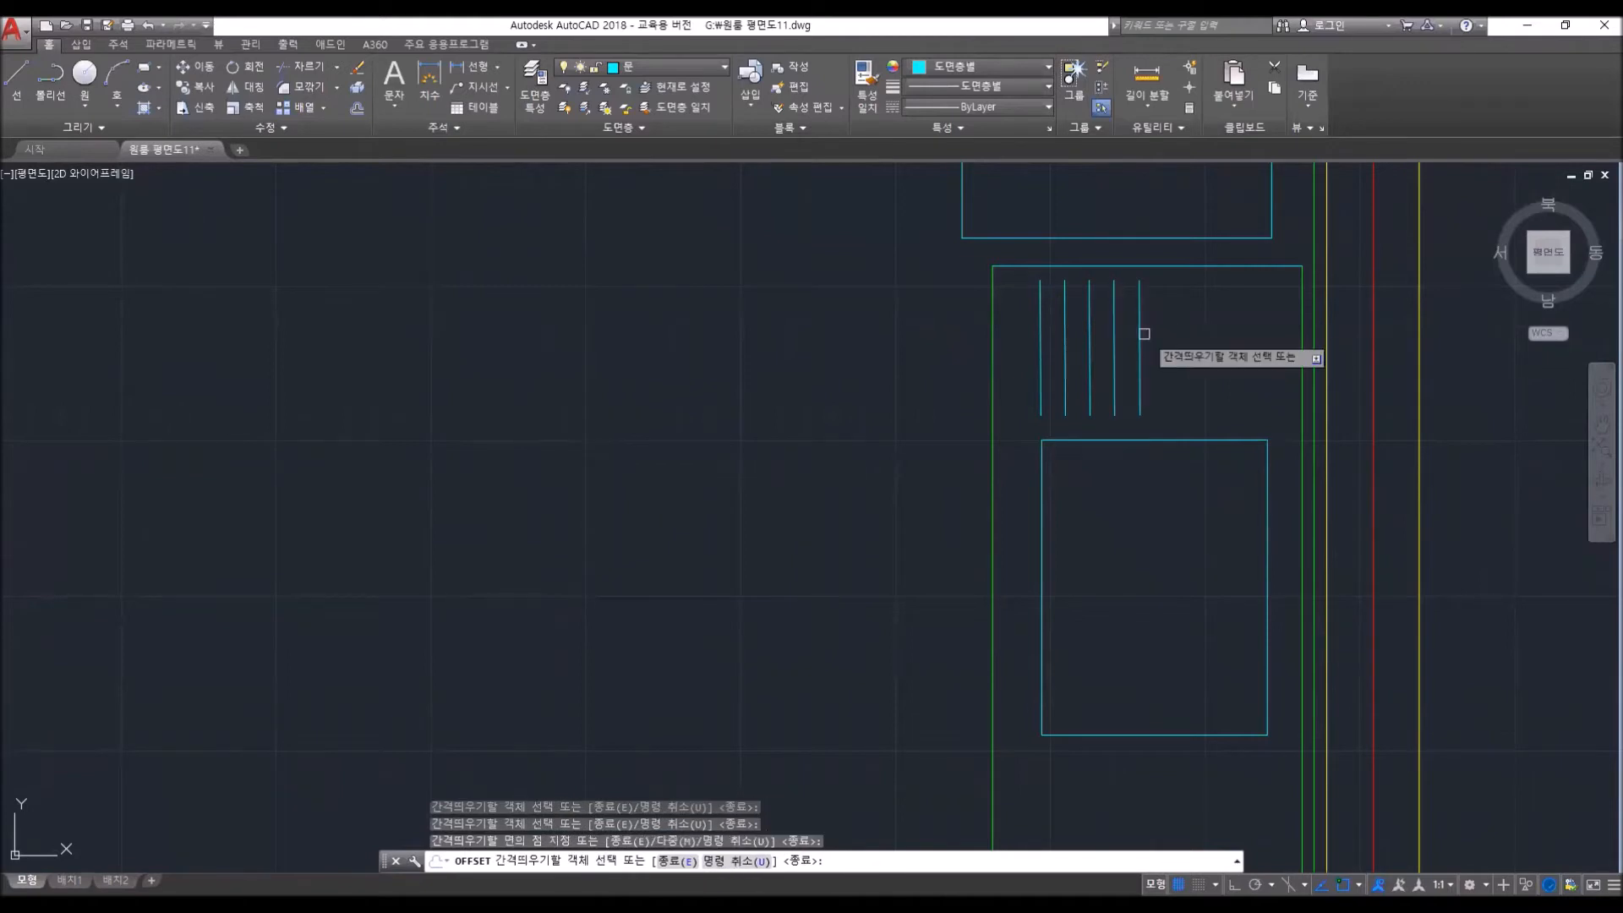
{"action": "left_click", "coordinate": [1141, 333]}
{"action": "left_click", "coordinate": [1183, 333]}
{"action": "left_click", "coordinate": [1163, 322]}
{"action": "left_click", "coordinate": [1189, 338]}
{"action": "left_click", "coordinate": [1188, 339]}
{"action": "left_click", "coordinate": [1221, 347]}
{"action": "left_click", "coordinate": [1213, 338]}
{"action": "left_click", "coordinate": [1240, 344]}
{"action": "left_click", "coordinate": [1239, 344]}
{"action": "left_click", "coordinate": [1265, 348]}
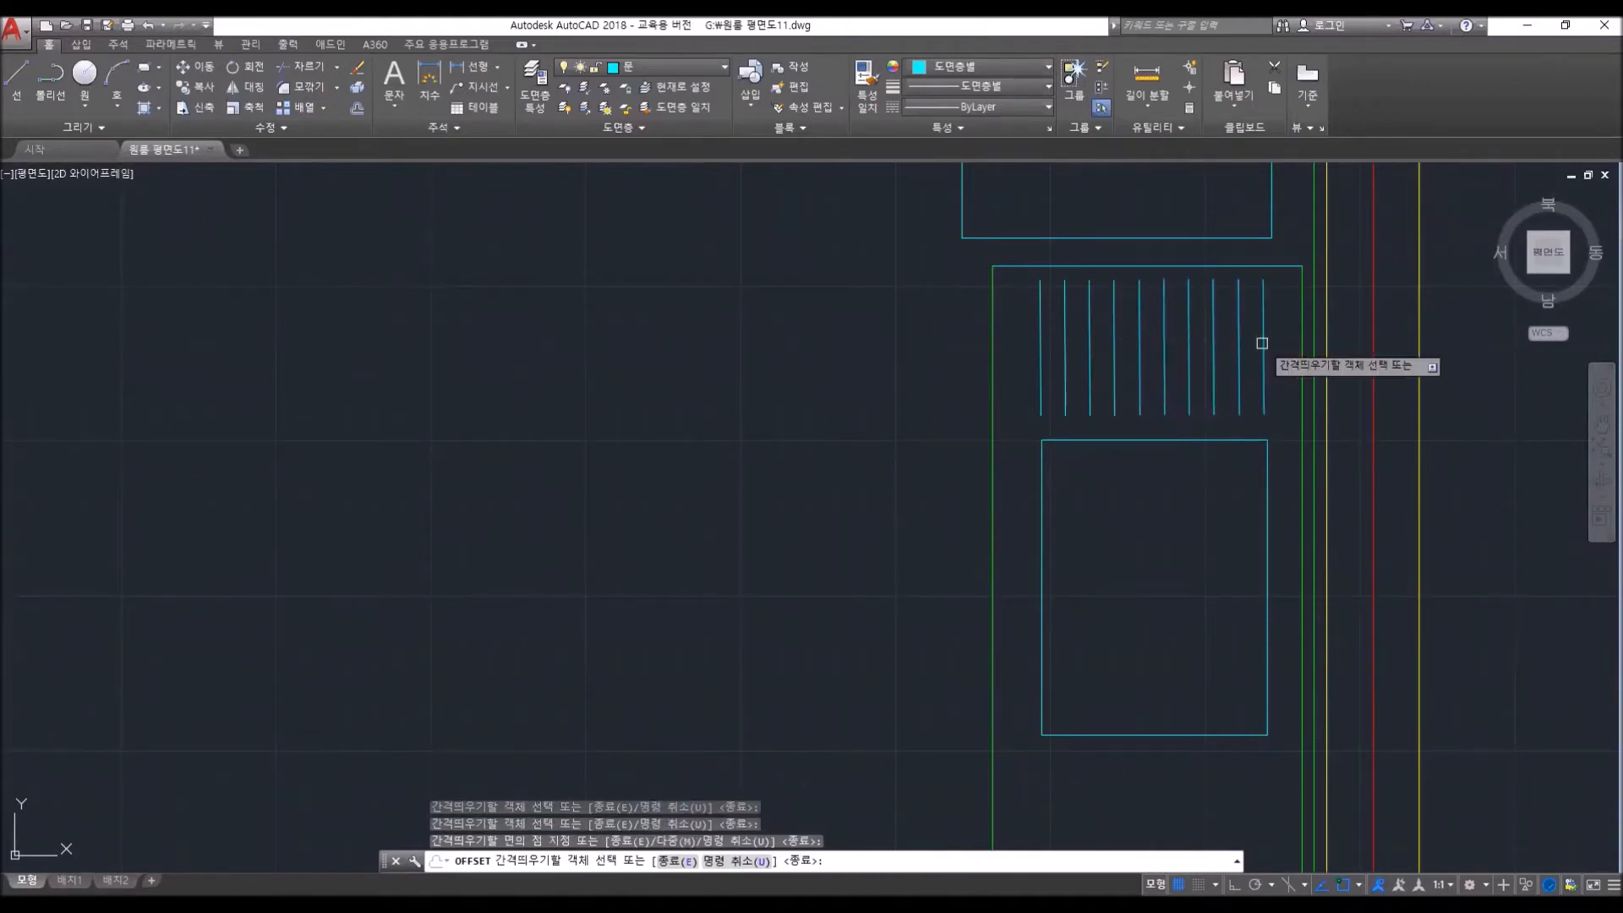
{"action": "key", "text": "Return"}
- Assign the right counter's front and back vertical lines to the 가구 layer
{"action": "left_click", "coordinate": [1302, 355]}
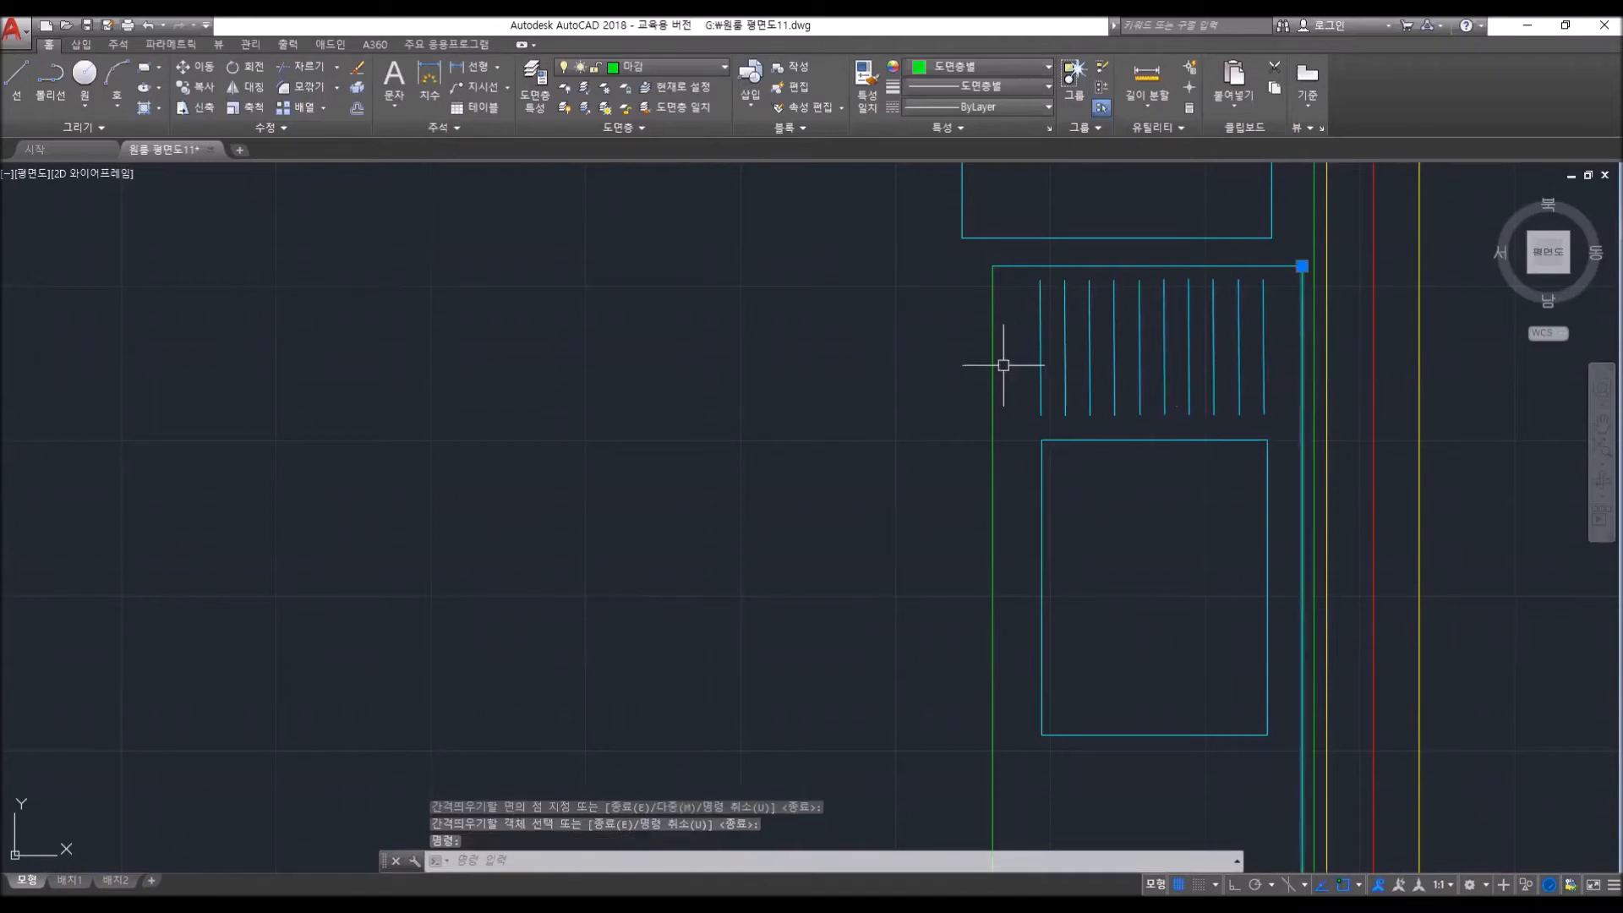
{"action": "left_click", "coordinate": [996, 365]}
{"action": "left_click", "coordinate": [710, 67]}
{"action": "left_click", "coordinate": [661, 110]}
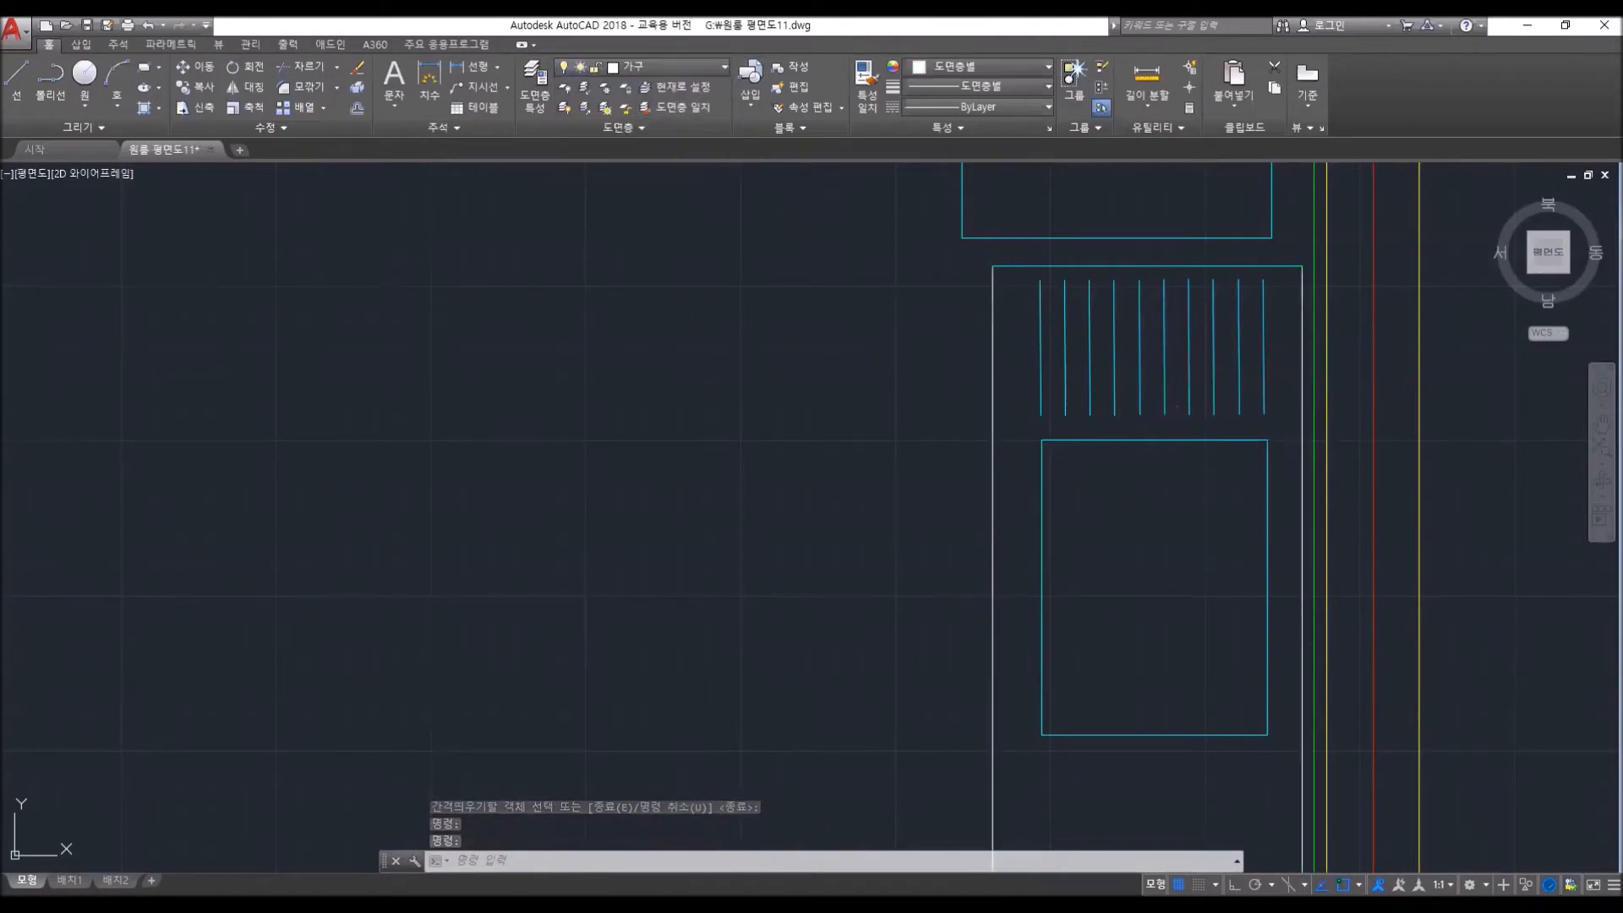
{"action": "key", "text": "Escape"}
{"action": "key", "text": "Escape"}
- Draw a circle of radius 60 in the lower counter strip near its left end
{"action": "scroll", "coordinate": [1051, 517], "scroll_direction": "down", "scroll_amount": 5}
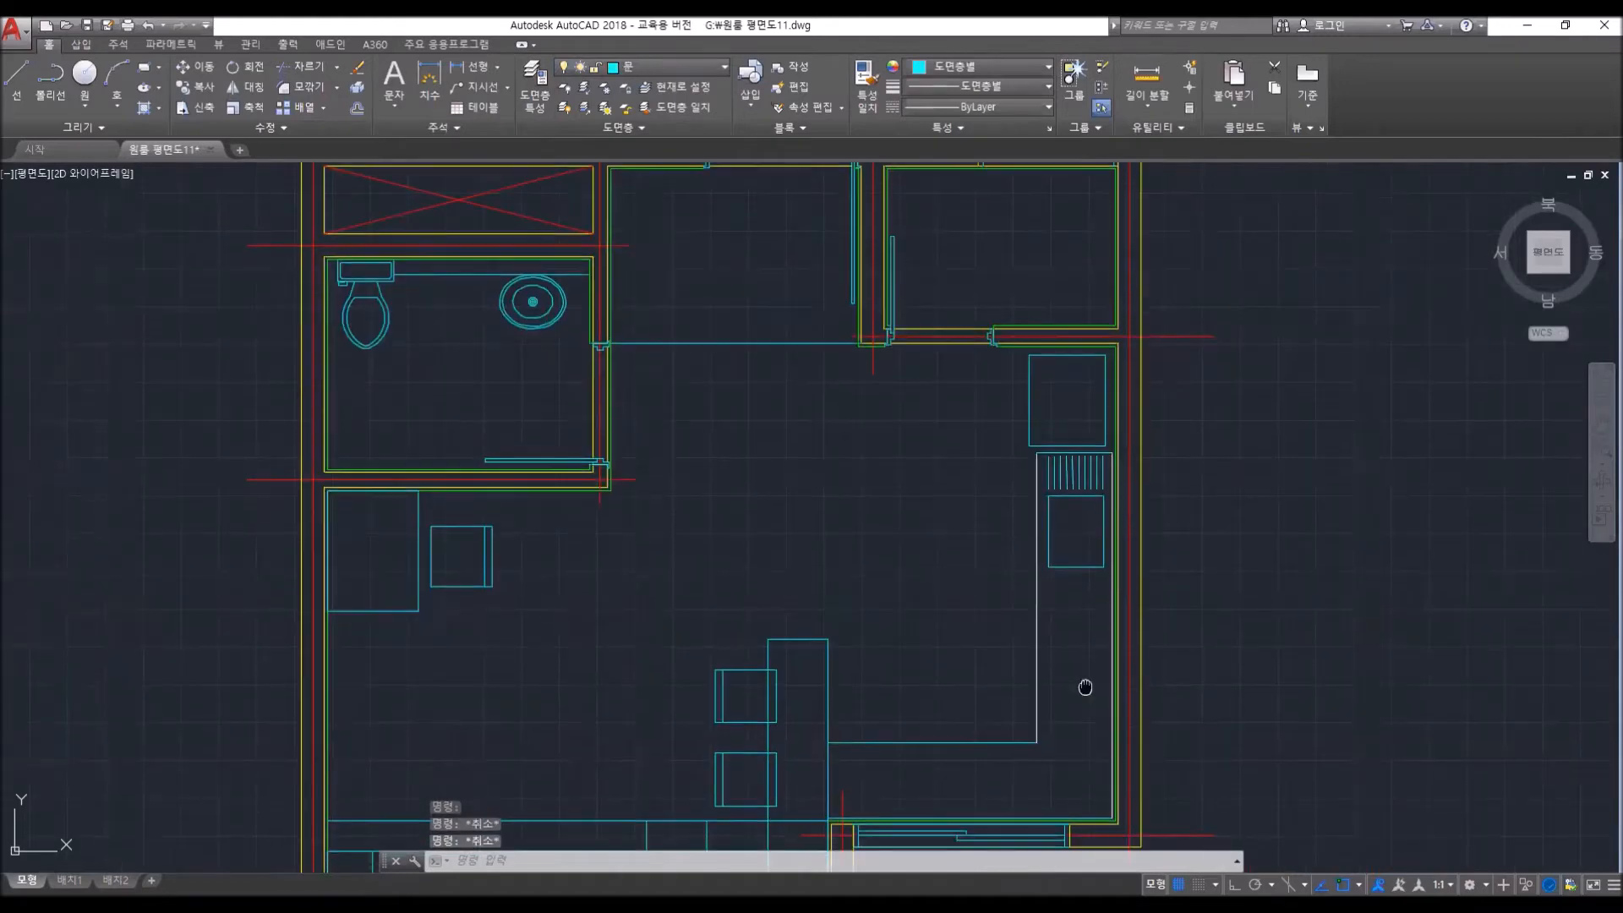
{"action": "scroll", "coordinate": [1102, 561], "scroll_direction": "up", "scroll_amount": 4}
{"action": "scroll", "coordinate": [1000, 609], "scroll_direction": "up", "scroll_amount": 3}
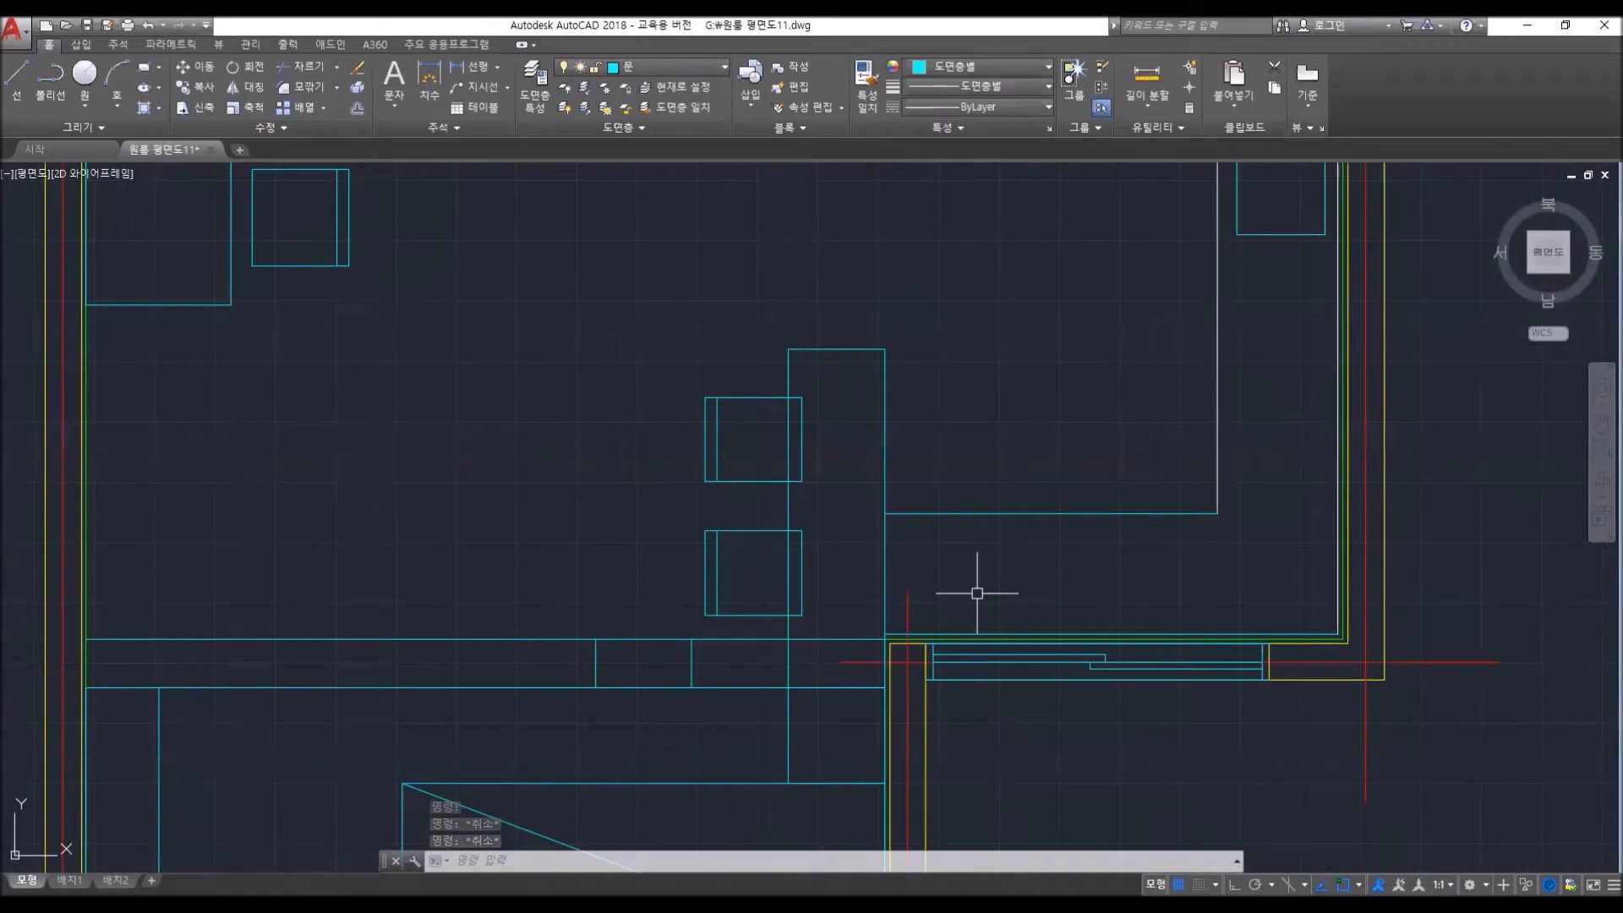
{"action": "scroll", "coordinate": [977, 593], "scroll_direction": "up", "scroll_amount": 3}
{"action": "type", "text": "c"}
{"action": "key", "text": "Return"}
{"action": "left_click", "coordinate": [945, 592]}
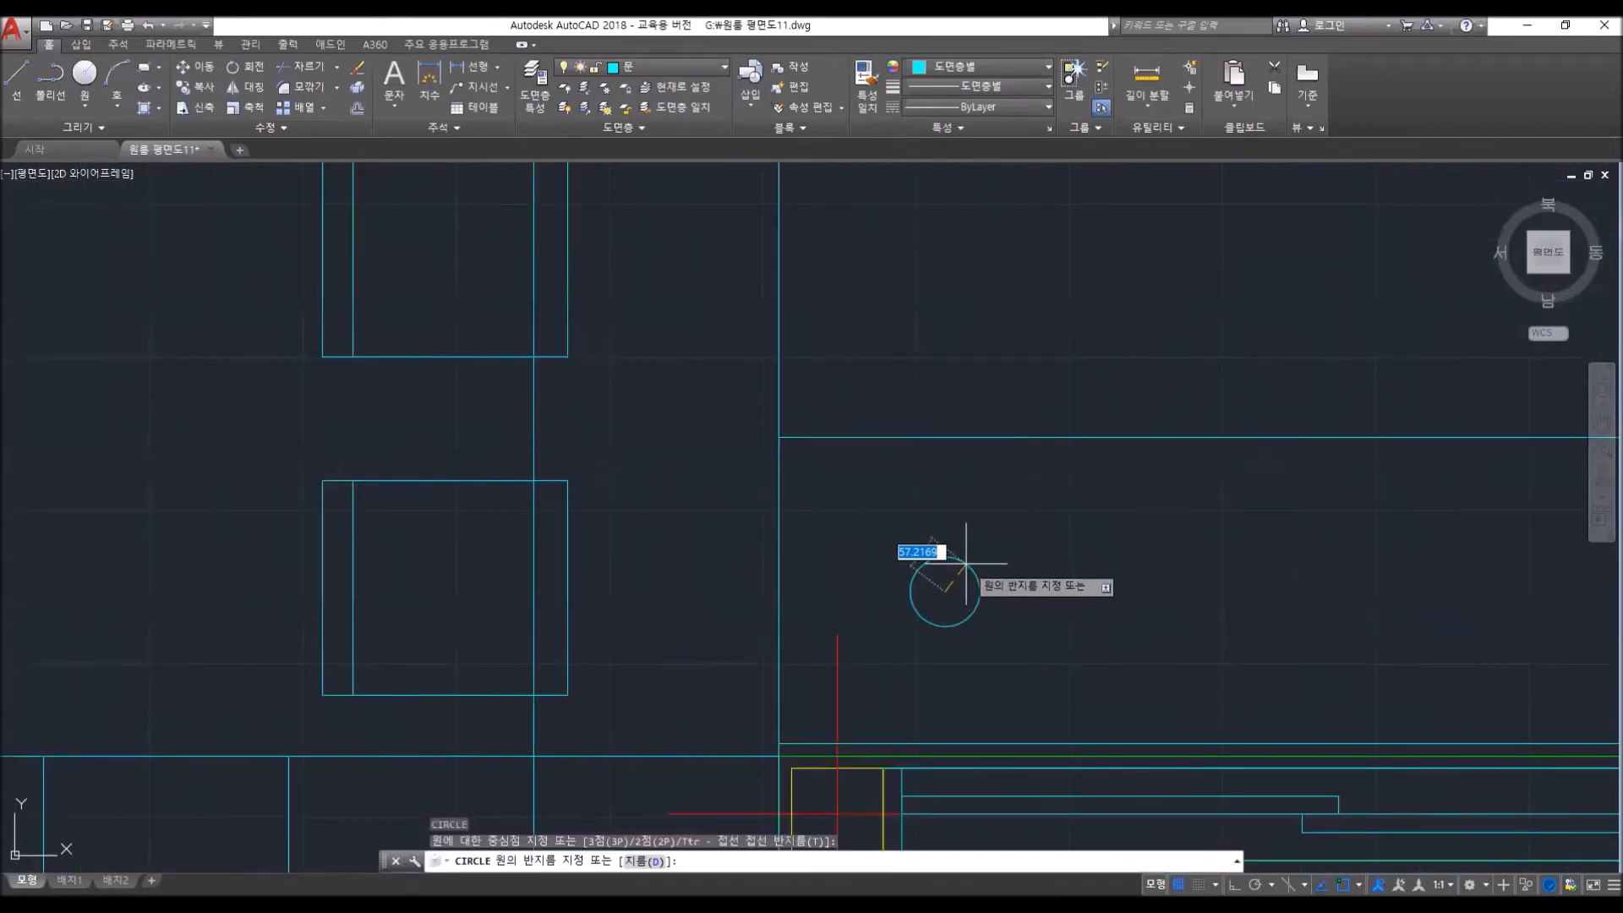
{"action": "type", "text": "60"}
{"action": "key", "text": "Return"}
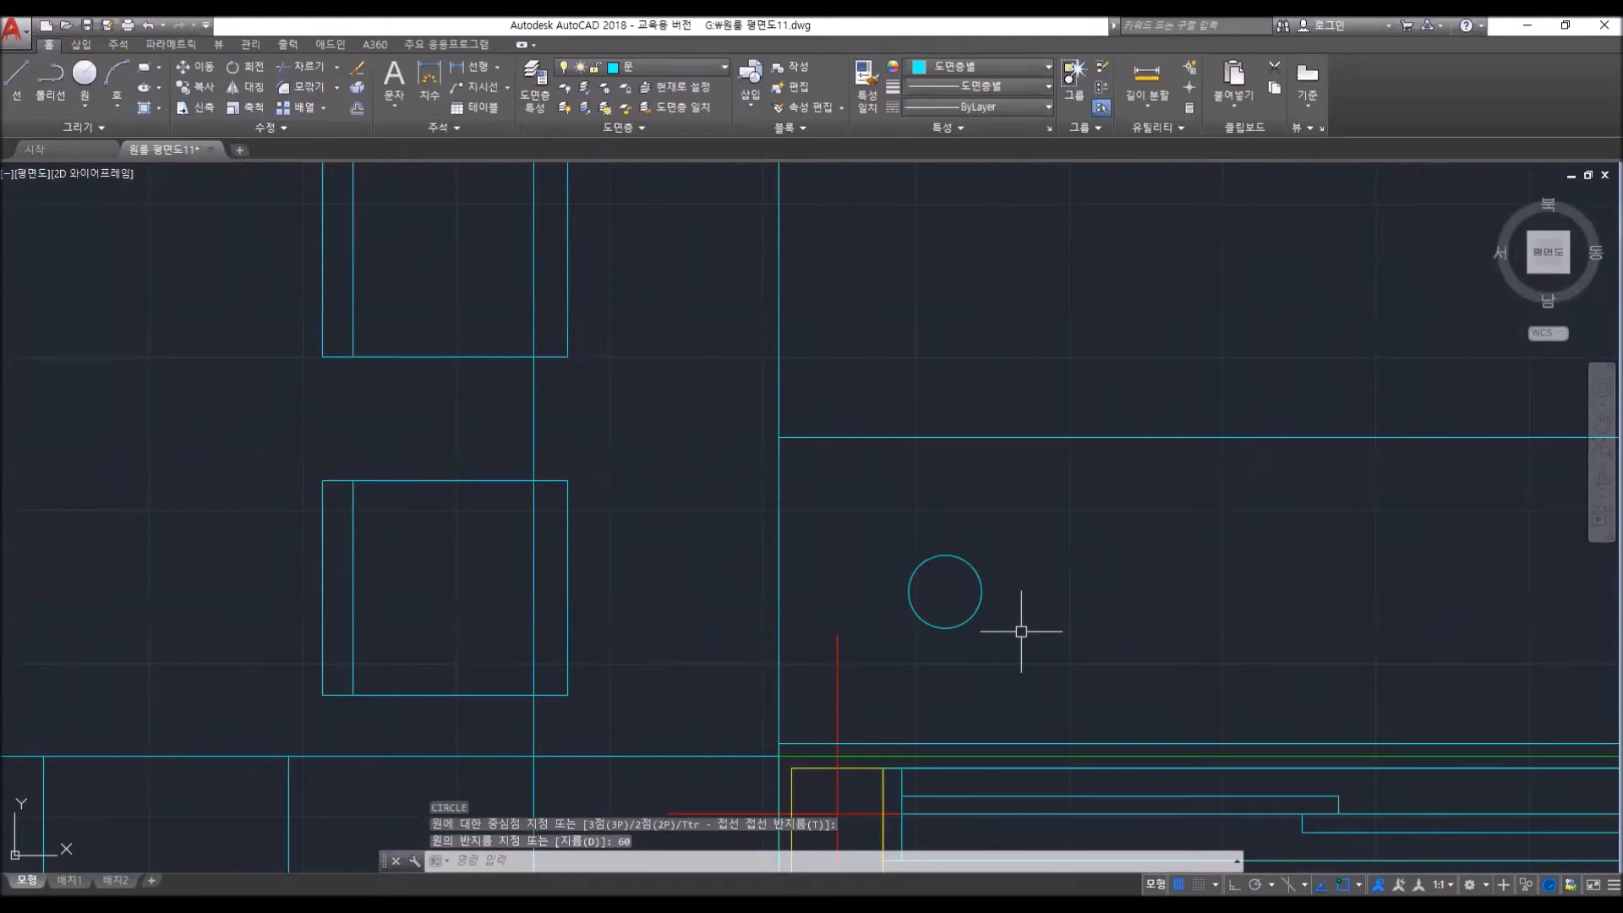
{"action": "type", "text": "m"}
{"action": "key", "text": "Return"}
{"action": "left_click", "coordinate": [981, 584]}
{"action": "key", "text": "Return"}
{"action": "left_click", "coordinate": [981, 591]}
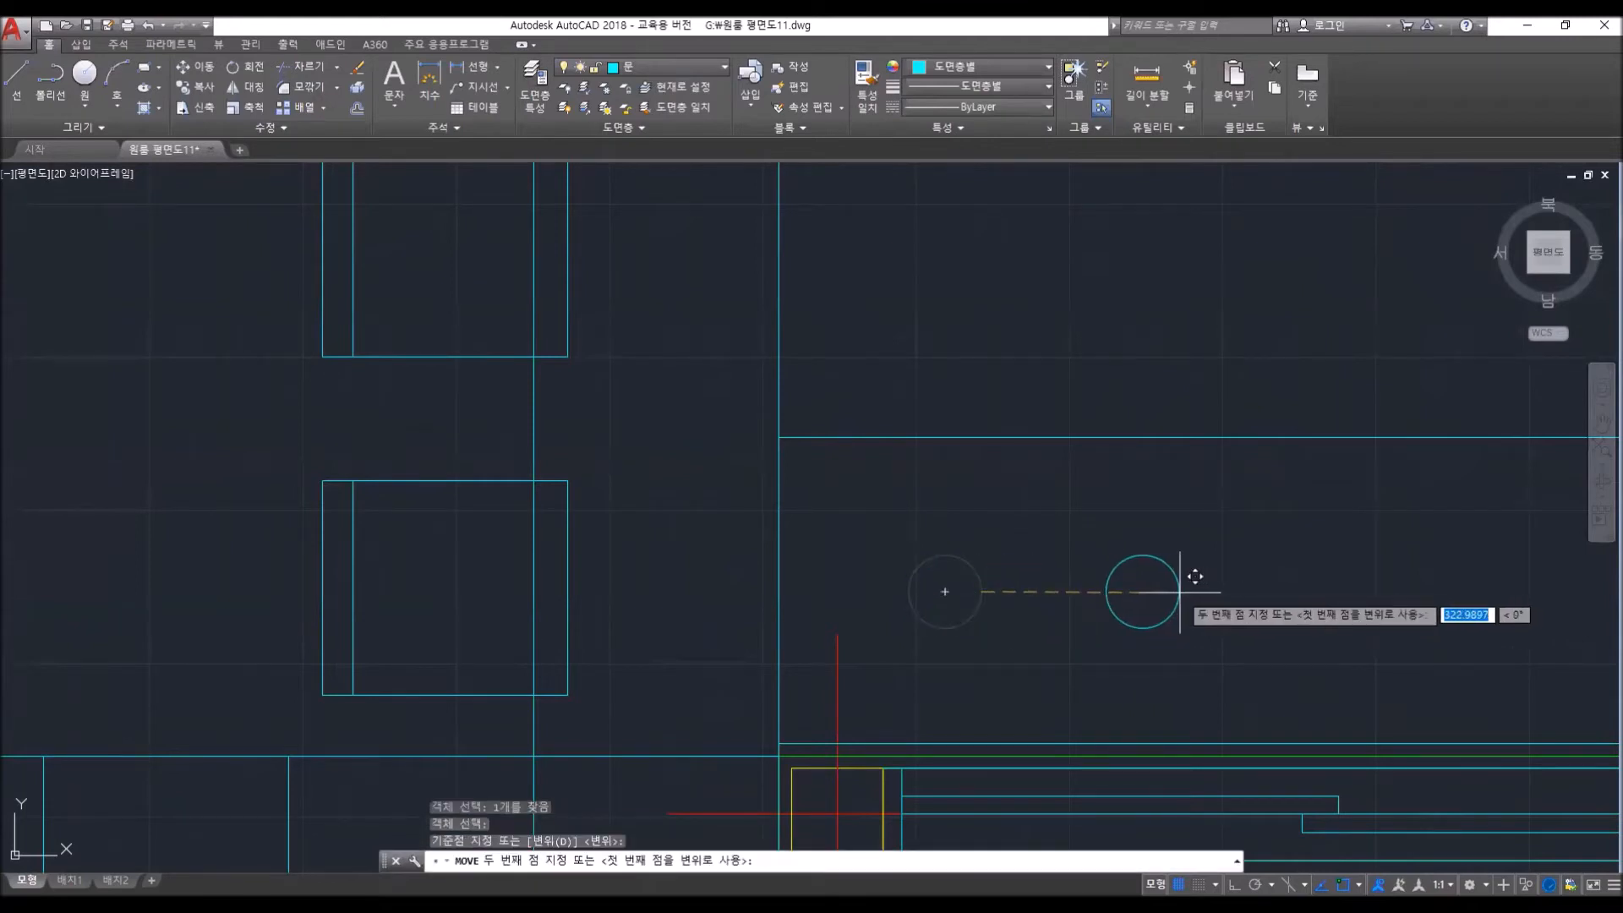
{"action": "key", "text": "Escape"}
{"action": "type", "text": "co"}
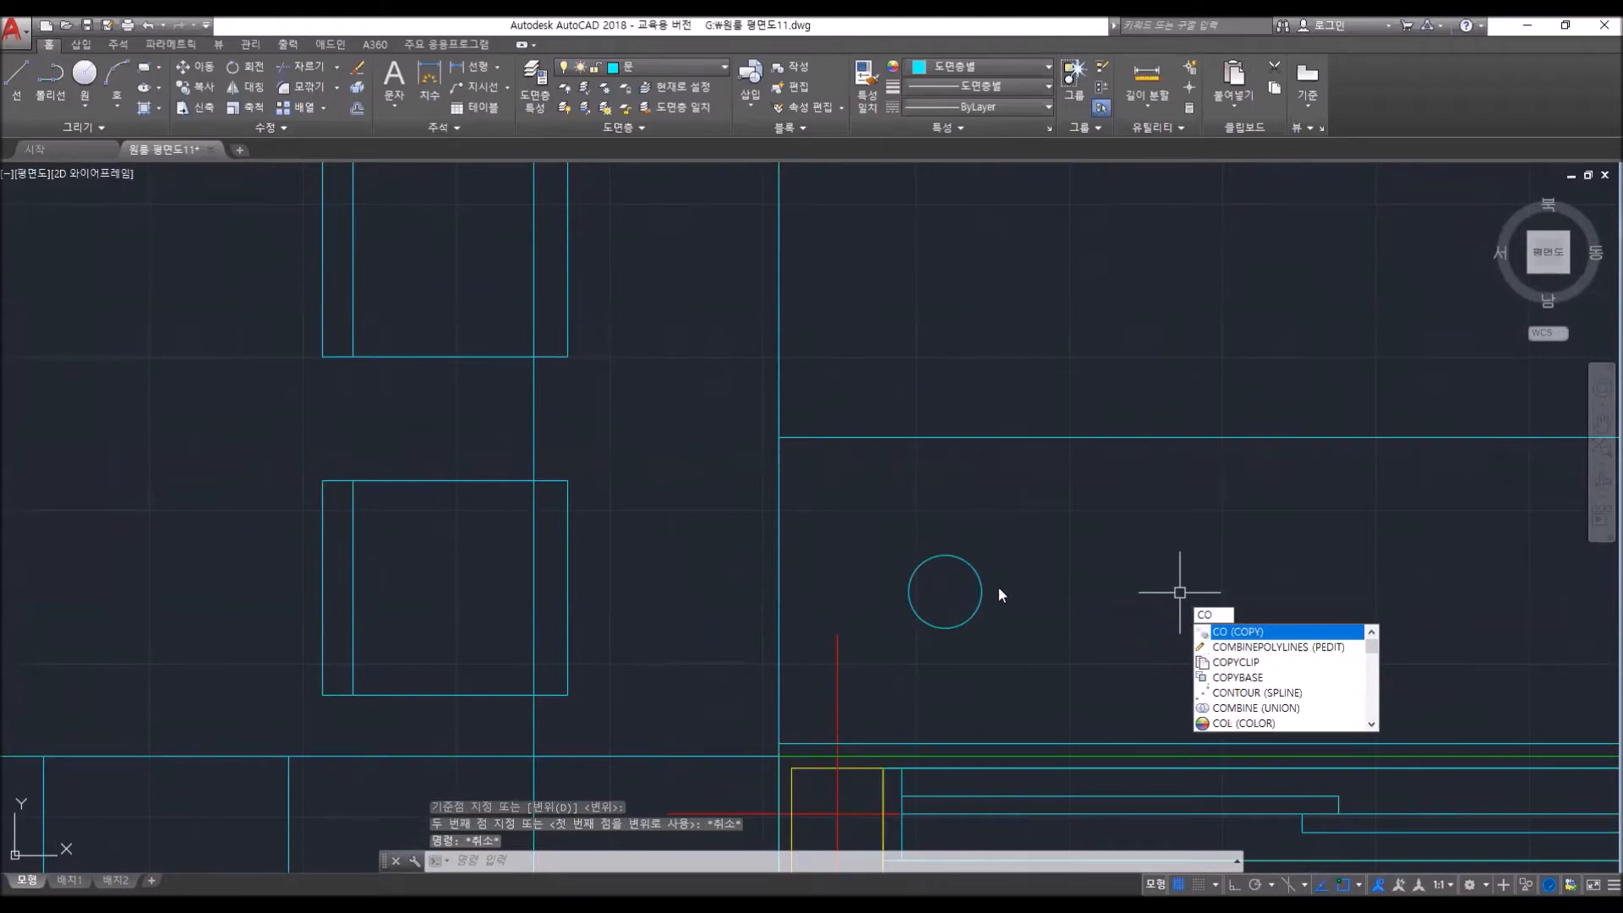
{"action": "key", "text": "Escape"}
{"action": "key", "text": "Escape"}
- Draw two construction lines through the circle's centre at angles of 45 and -45 degrees
{"action": "type", "text": "x"}
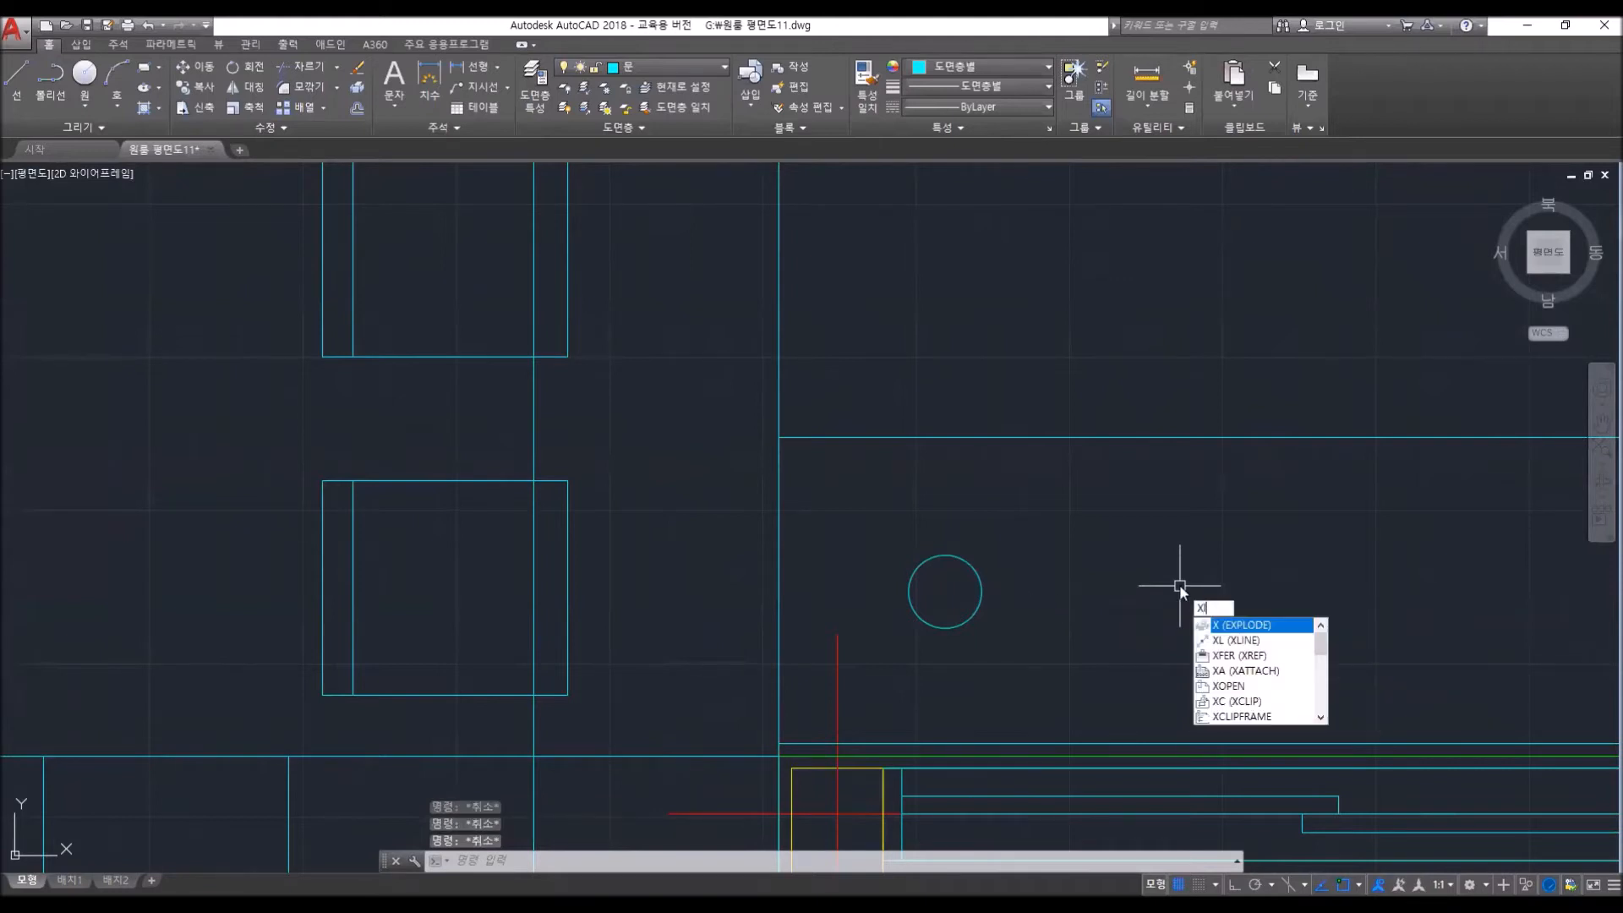
{"action": "type", "text": "l"}
{"action": "key", "text": "Return"}
{"action": "type", "text": "a"}
{"action": "key", "text": "Return"}
{"action": "type", "text": "45"}
{"action": "key", "text": "Return"}
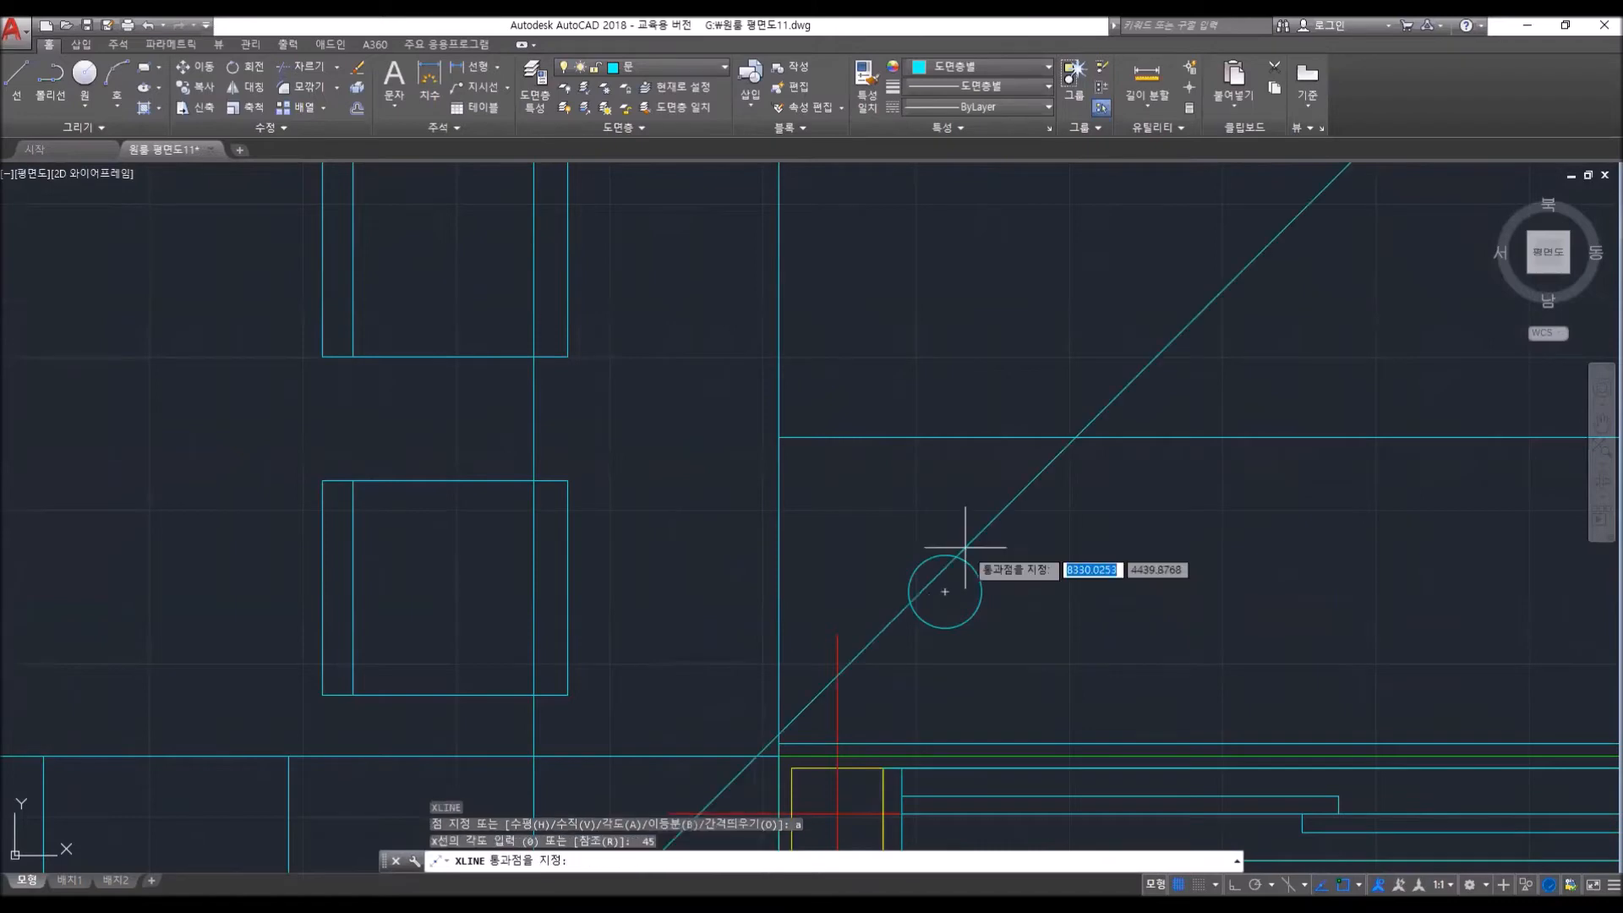
{"action": "left_click", "coordinate": [944, 591]}
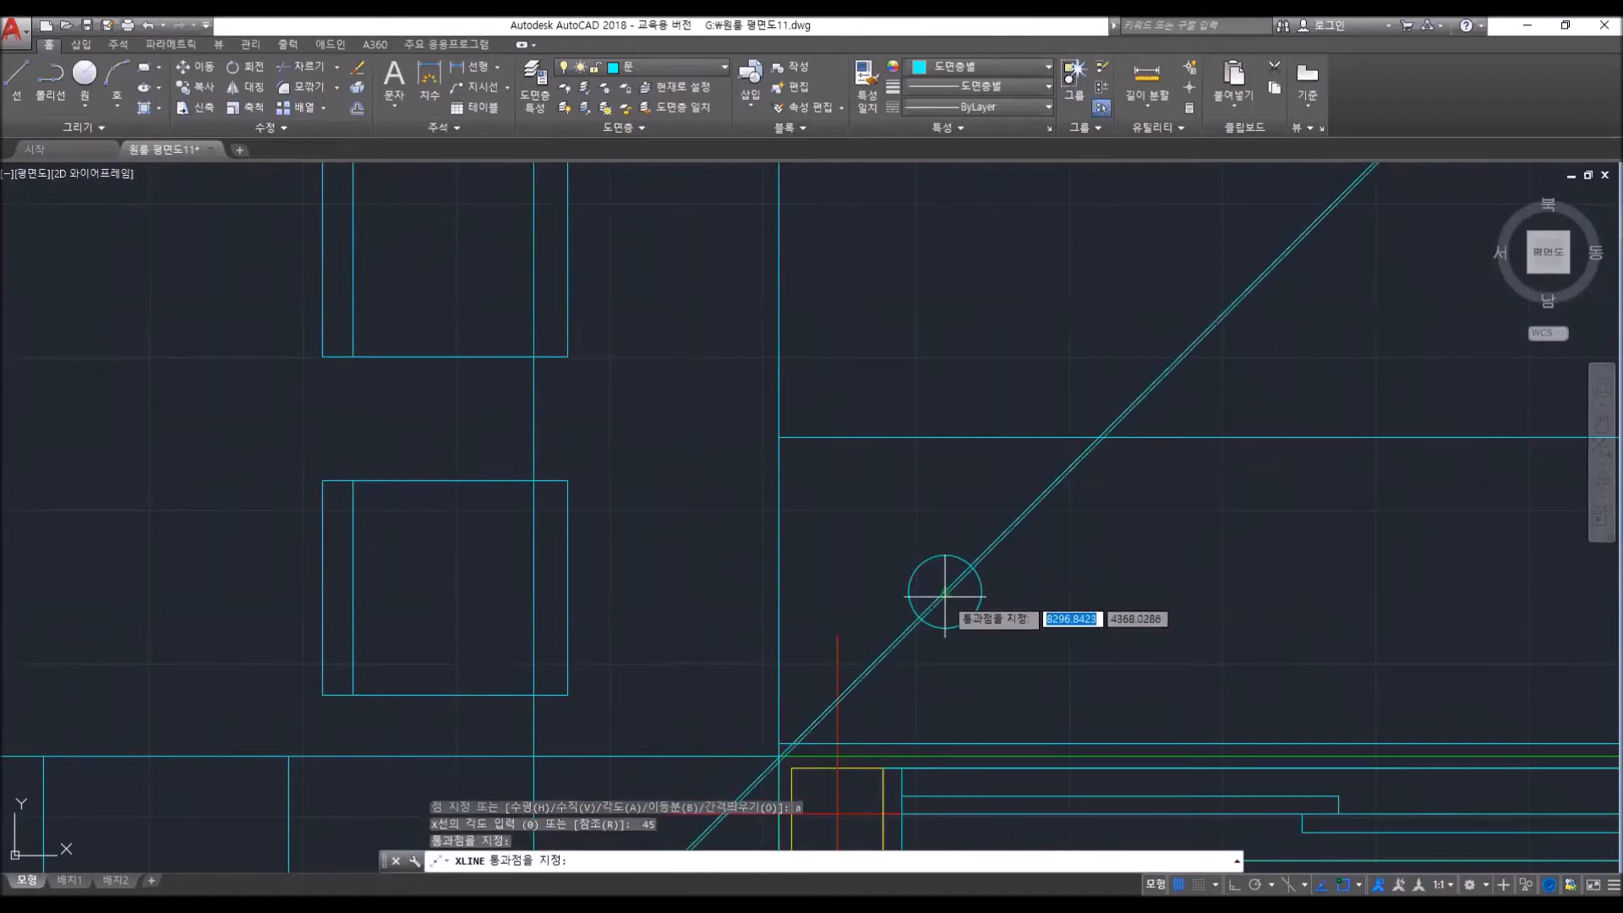
{"action": "key", "text": "Return"}
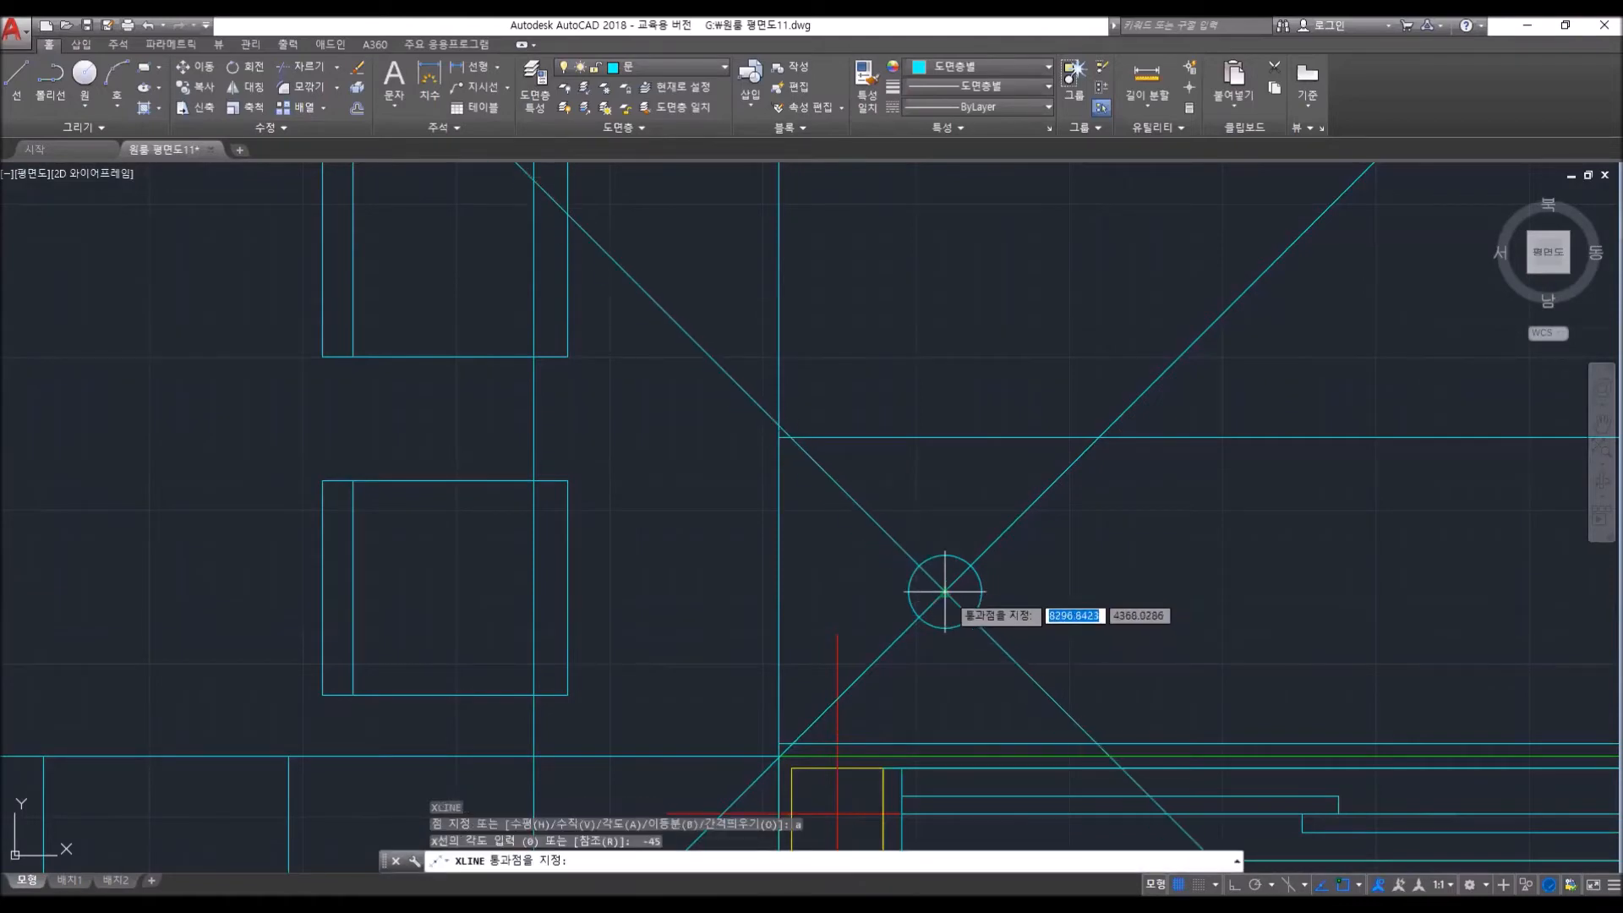
{"action": "left_click", "coordinate": [945, 591]}
{"action": "key", "text": "Return"}
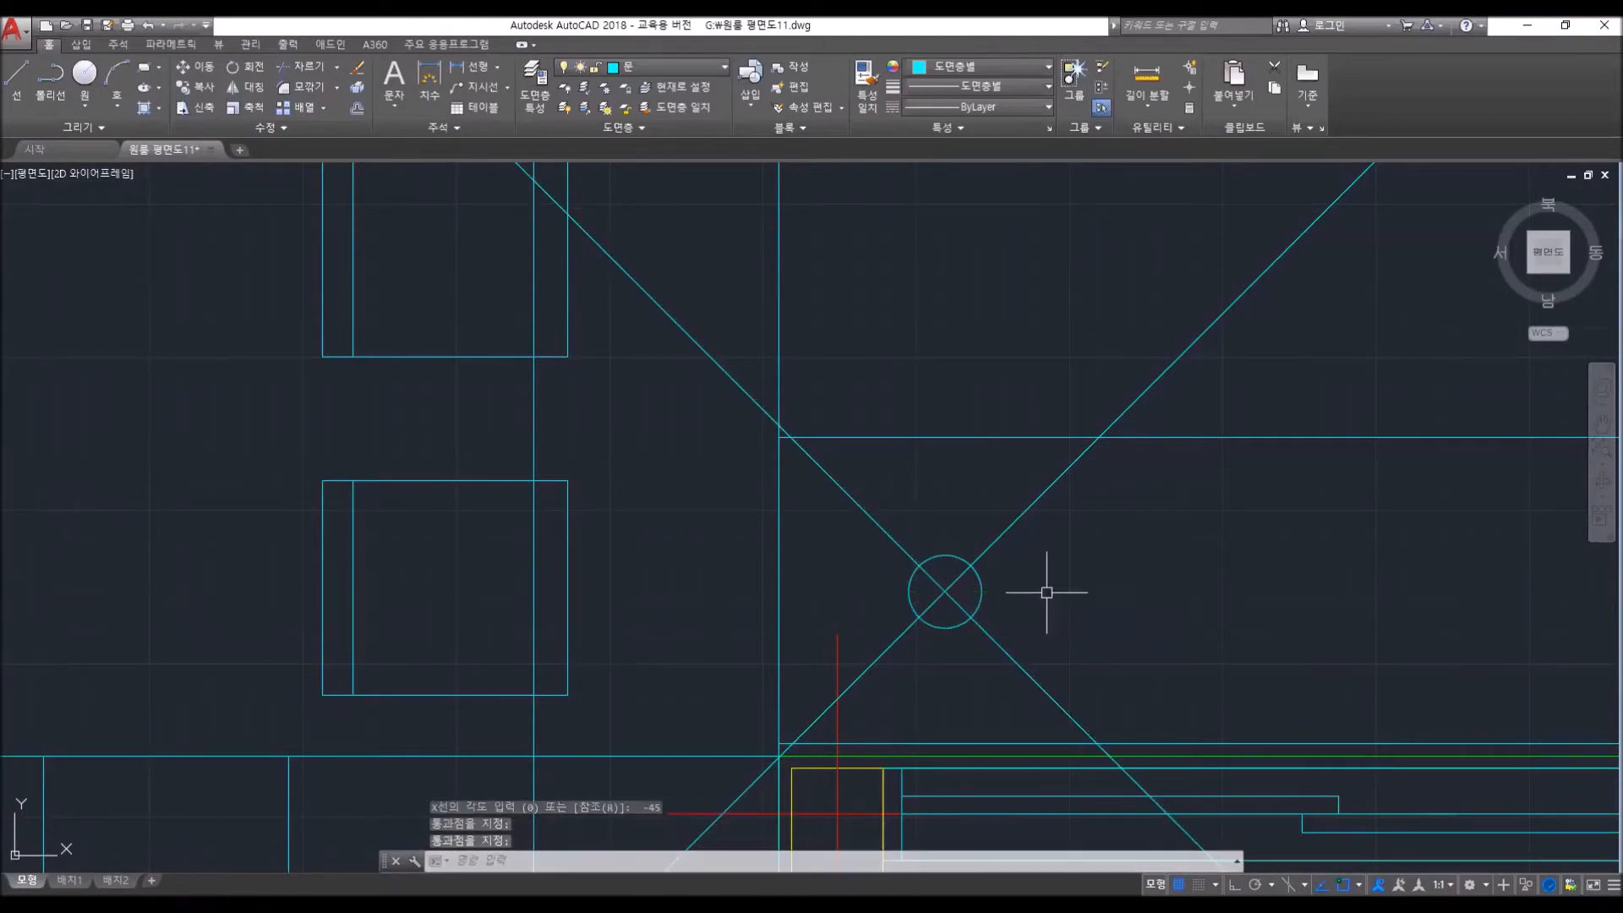
- Offset the circle by 10 once outward and once inward
{"action": "type", "text": "o"}
{"action": "key", "text": "Return"}
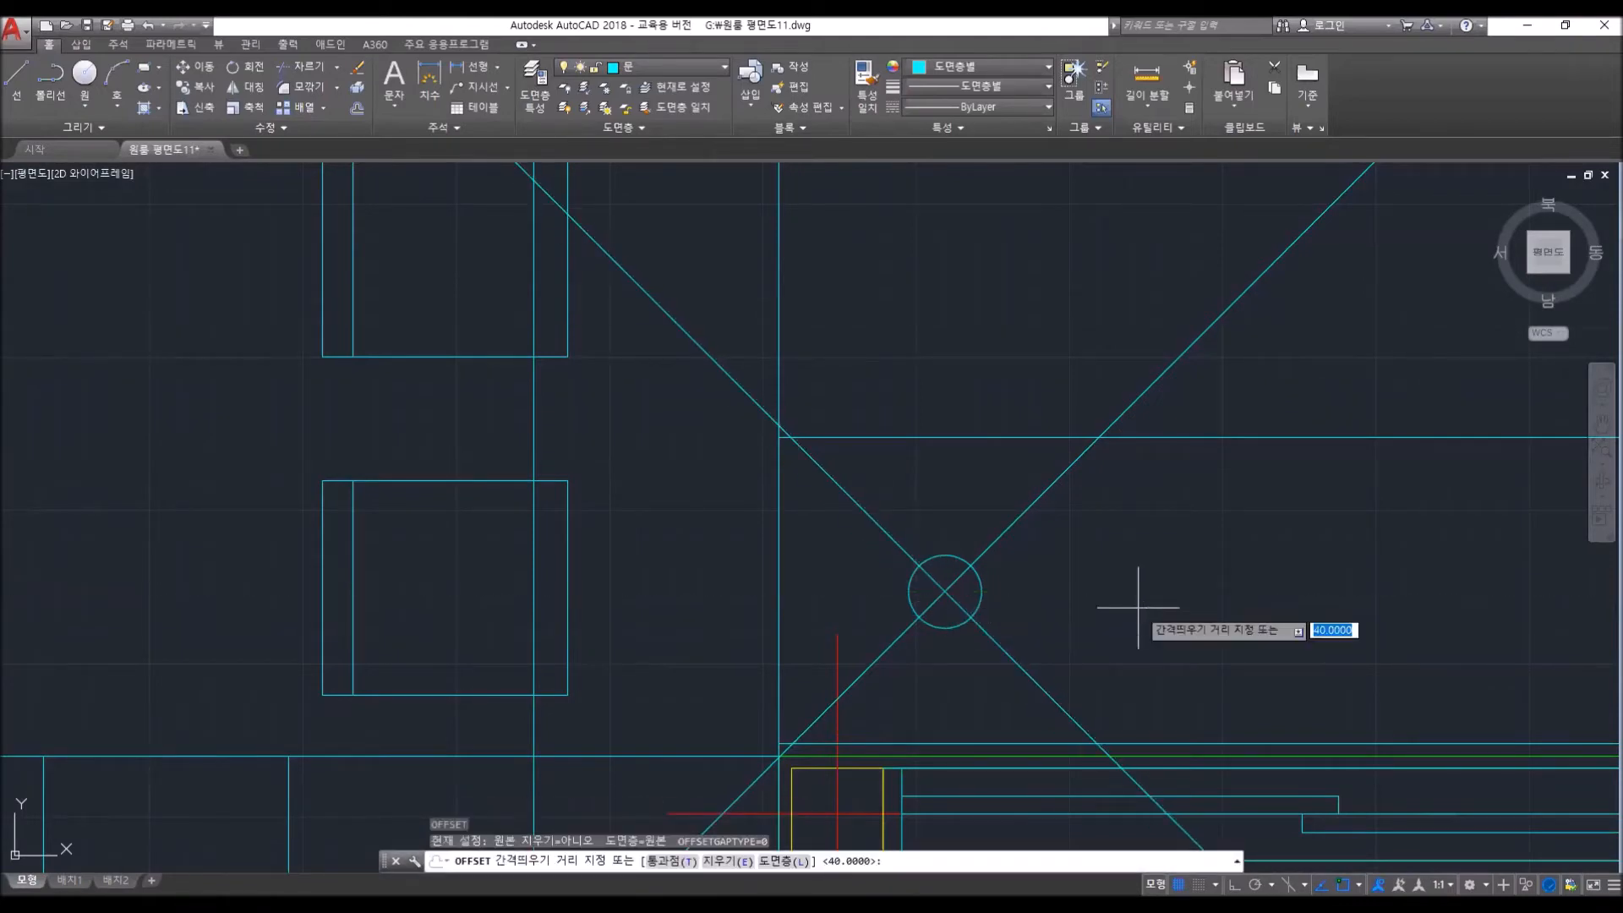
{"action": "key", "text": "Return"}
{"action": "left_click", "coordinate": [970, 566]}
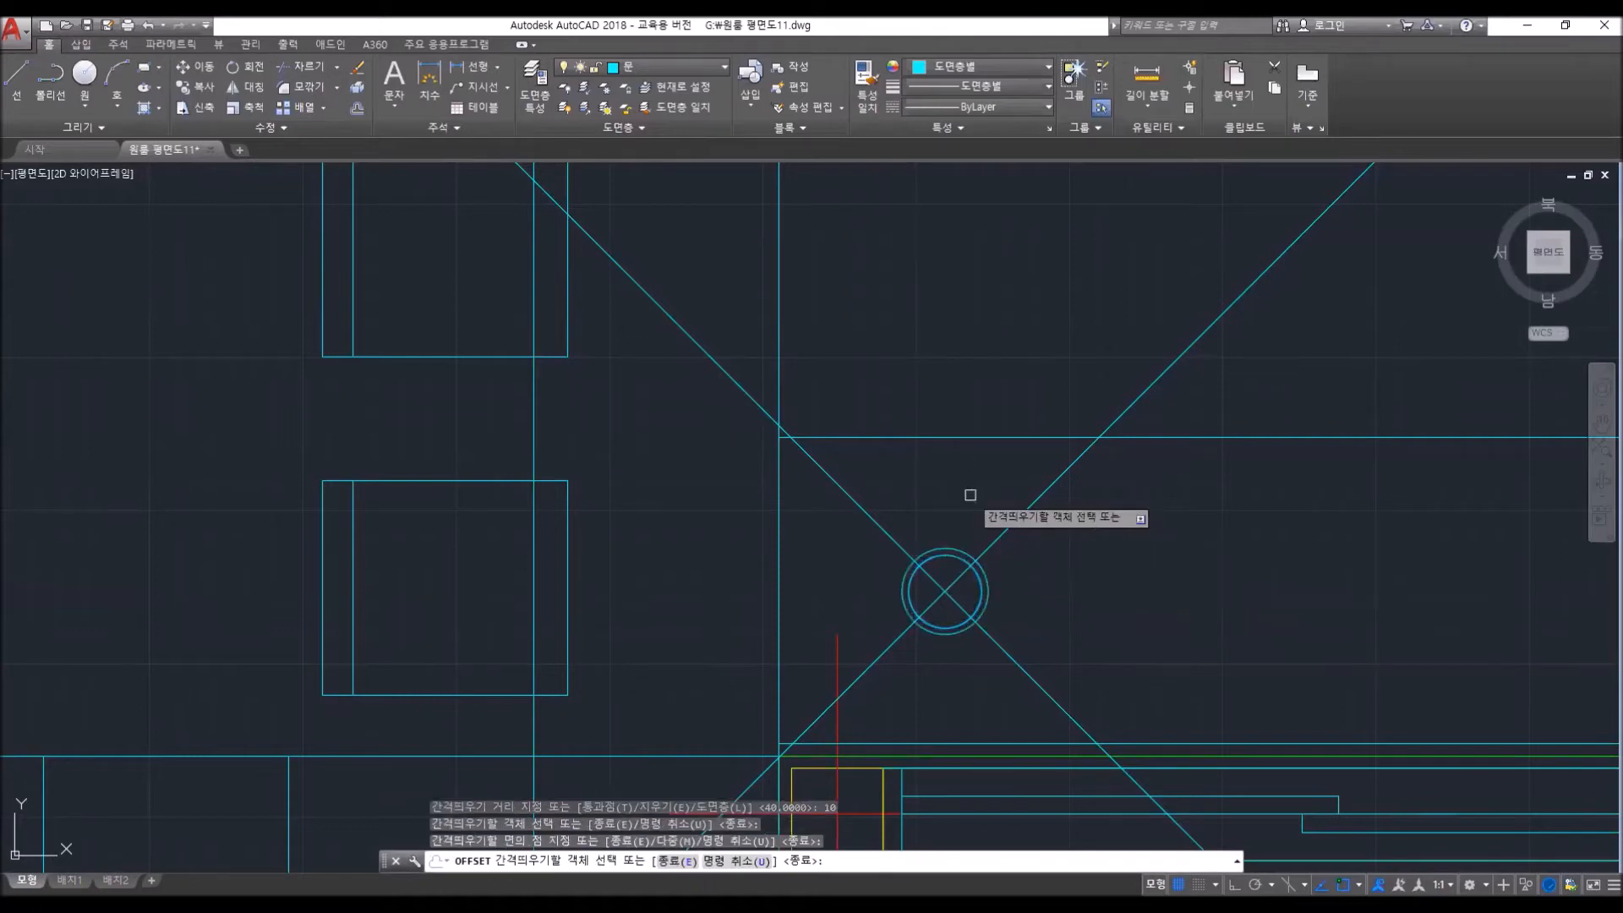
{"action": "left_click", "coordinate": [974, 500]}
{"action": "left_click", "coordinate": [977, 586]}
{"action": "left_click", "coordinate": [976, 588]}
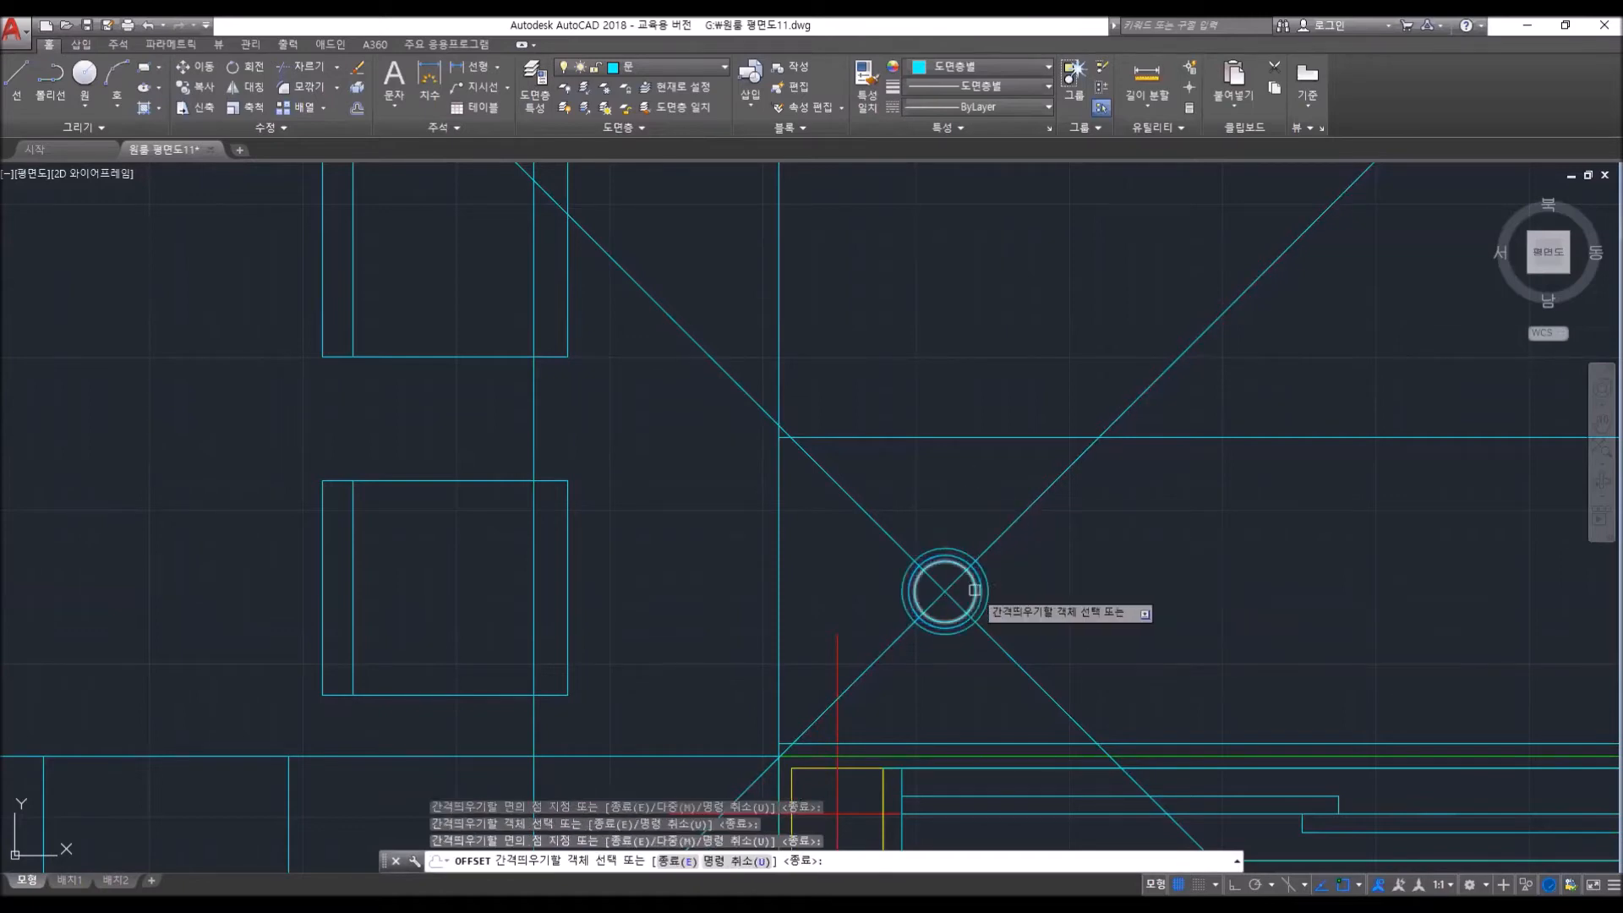
{"action": "key", "text": "Escape"}
- Trim the diagonal construction lines outside the outer circle, using the outermost and innermost circles as cutting edges
{"action": "type", "text": "tr"}
{"action": "key", "text": "Return"}
{"action": "left_click", "coordinate": [976, 589]}
{"action": "left_click", "coordinate": [983, 570]}
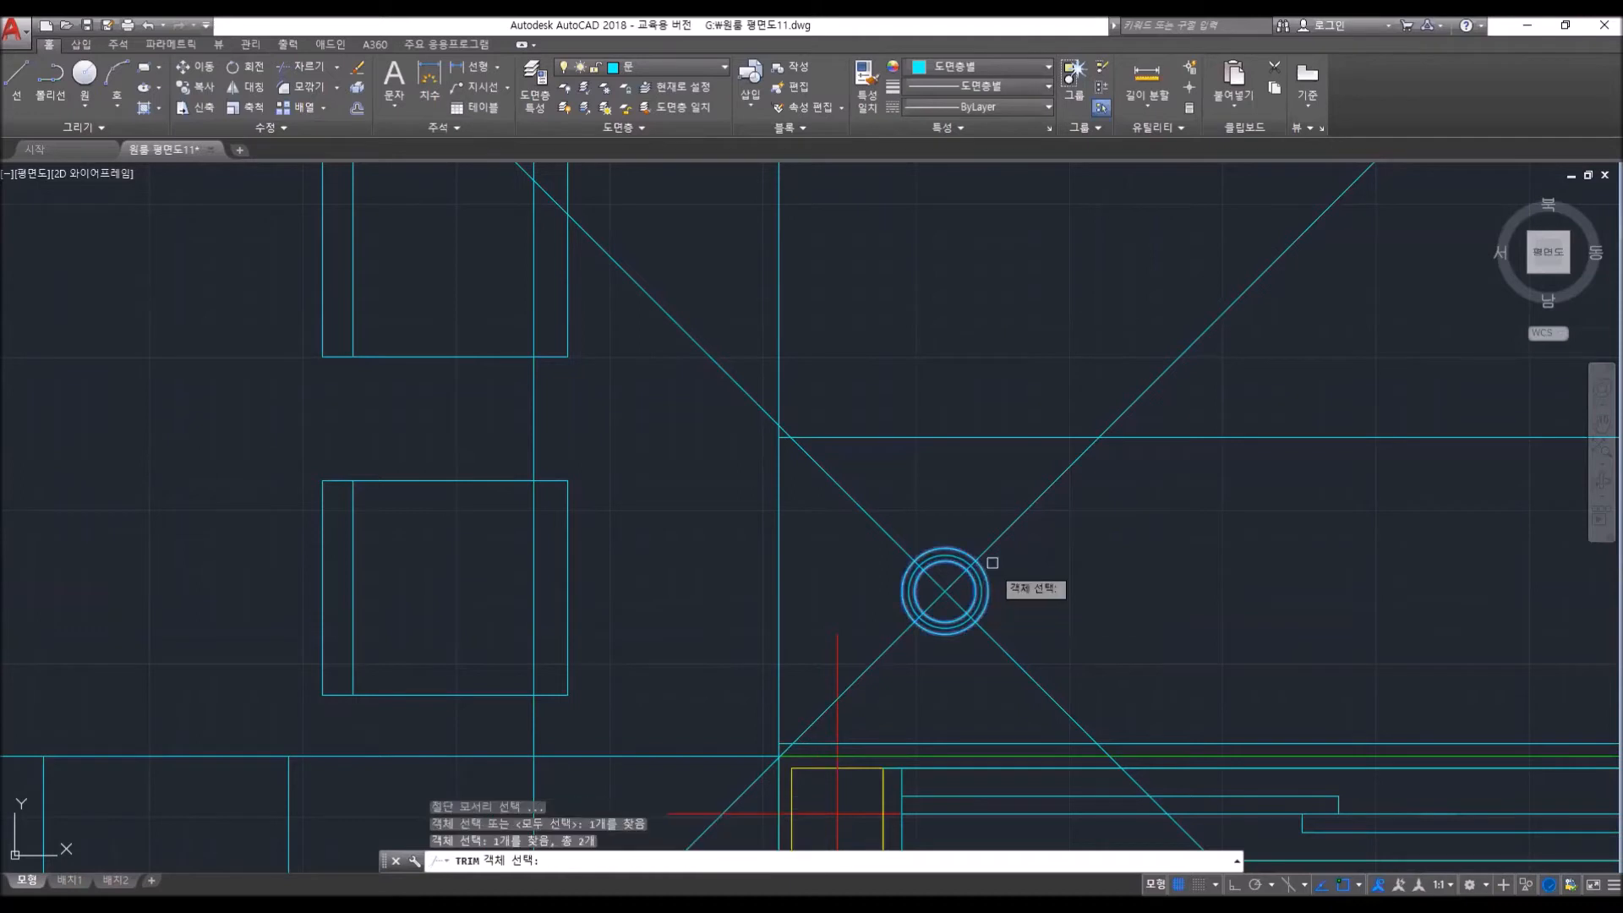
{"action": "key", "text": "Return"}
{"action": "left_click", "coordinate": [1011, 518]}
{"action": "left_click", "coordinate": [881, 522]}
{"action": "left_click", "coordinate": [1012, 684]}
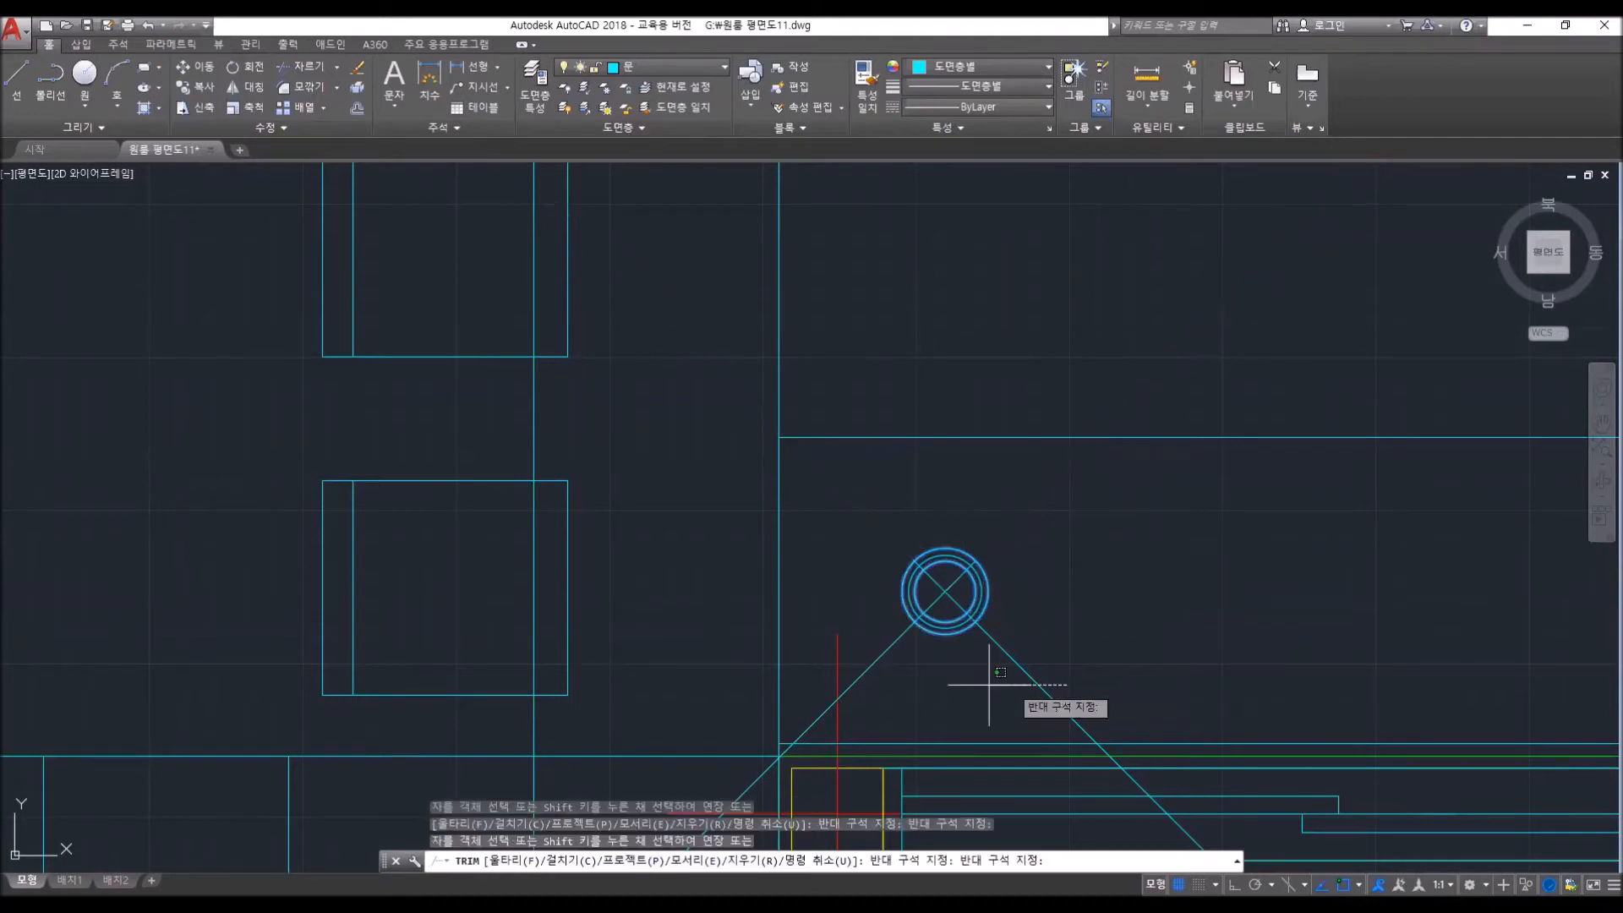
{"action": "left_click", "coordinate": [984, 683]}
{"action": "left_click", "coordinate": [1010, 666]}
{"action": "left_click", "coordinate": [881, 647]}
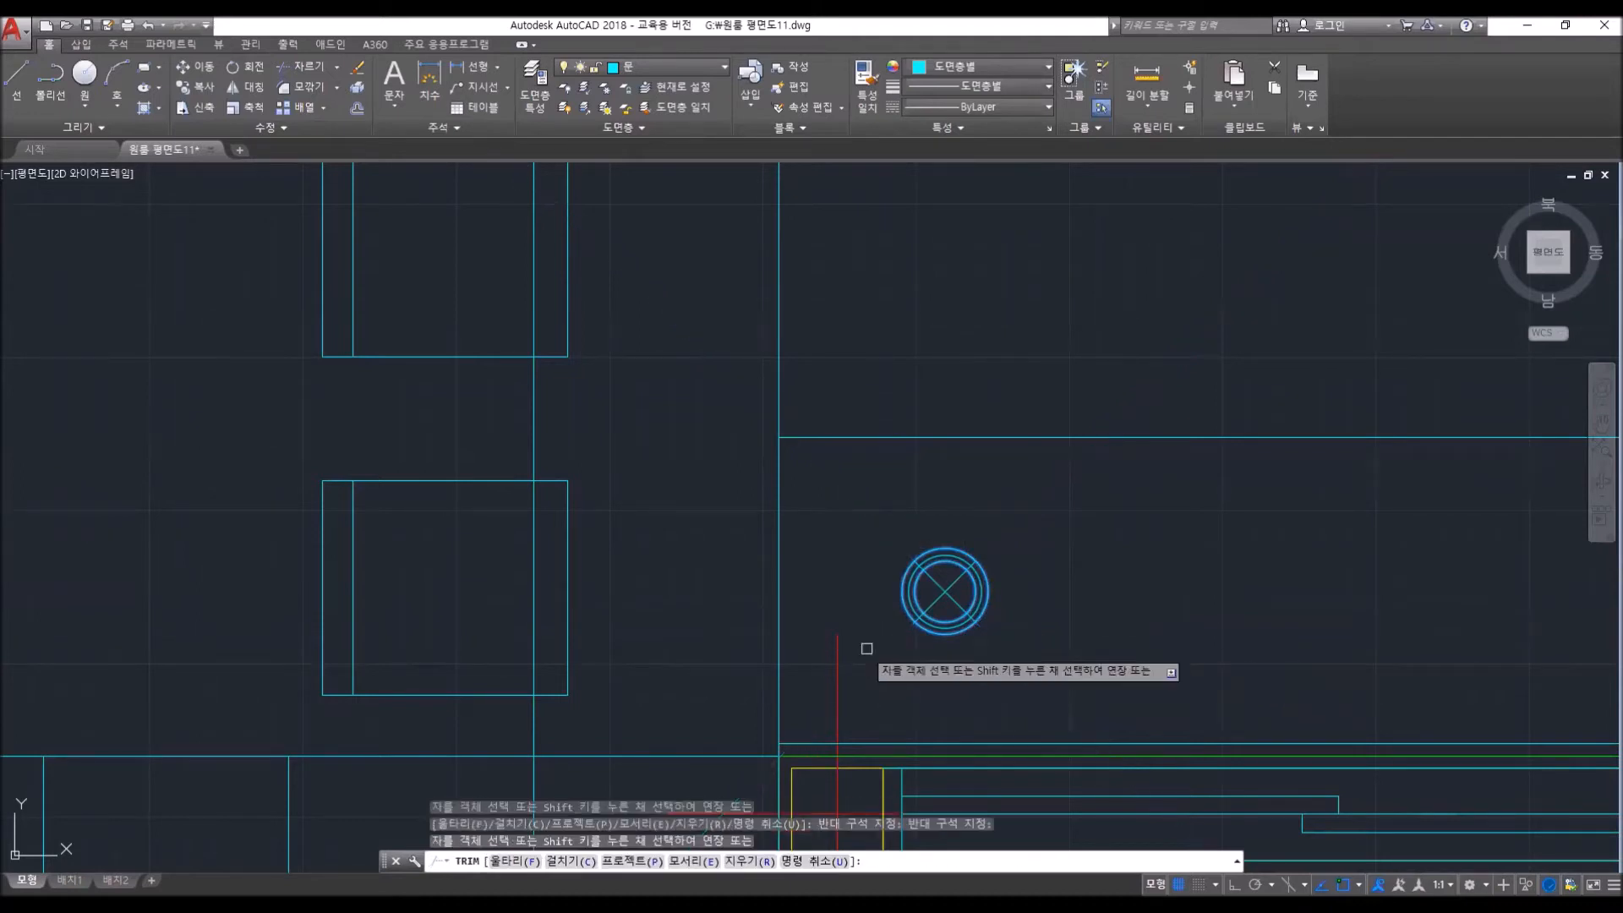
{"action": "key", "text": "Return"}
- Trim the diagonals inside the burner symbol's innermost circle and erase the innermost and outermost circles
{"action": "left_click", "coordinate": [946, 622]}
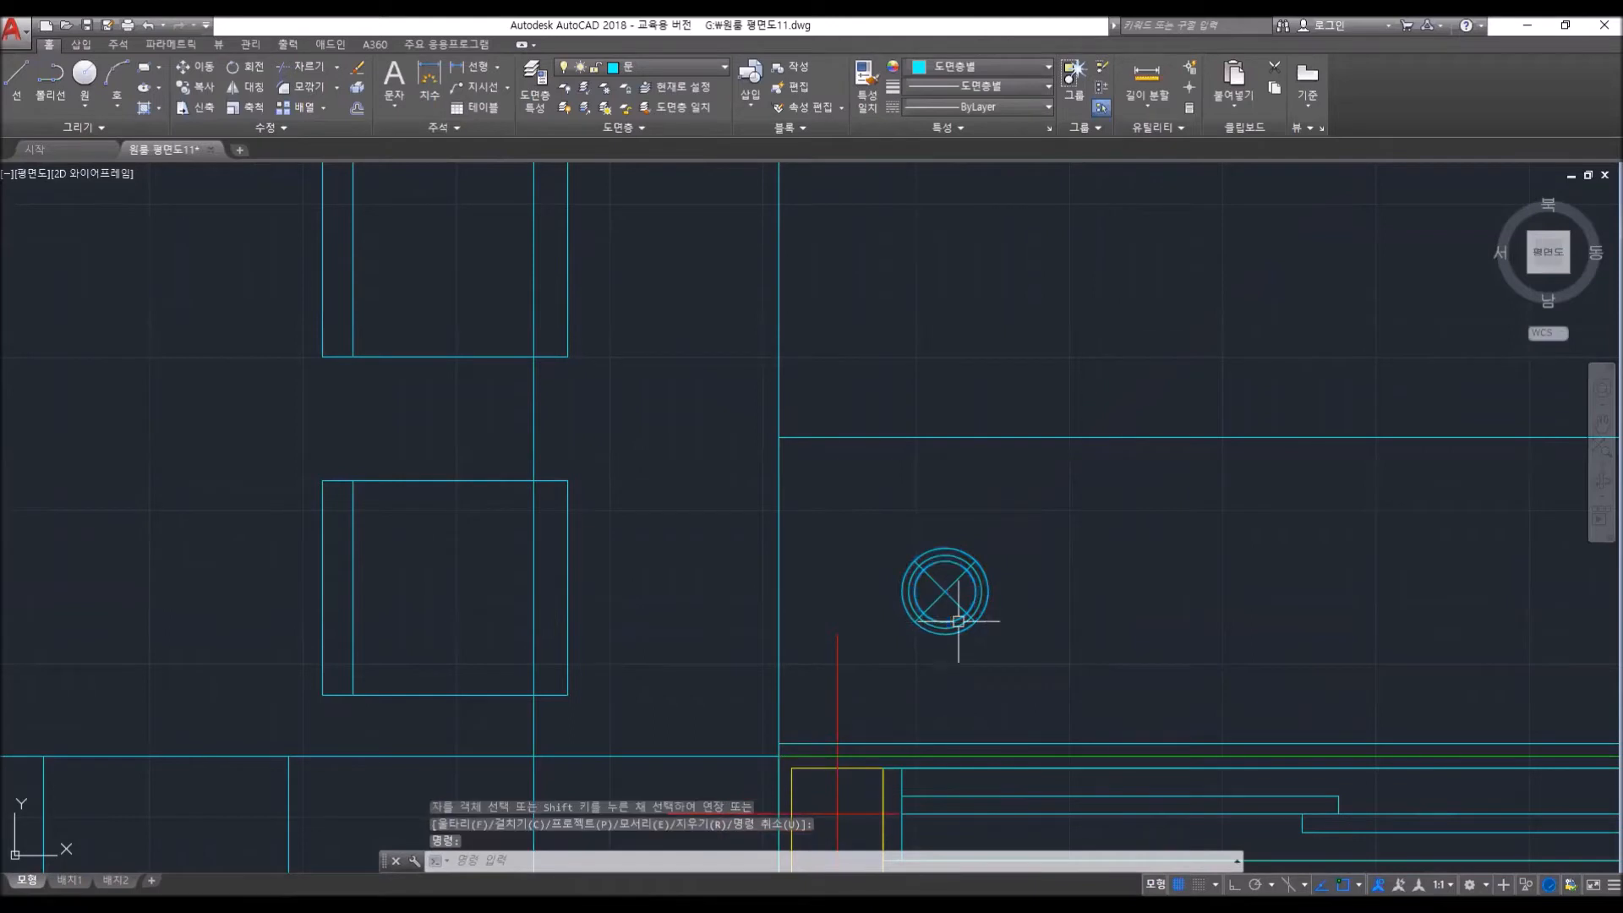
{"action": "key", "text": "Escape"}
{"action": "key", "text": "Escape"}
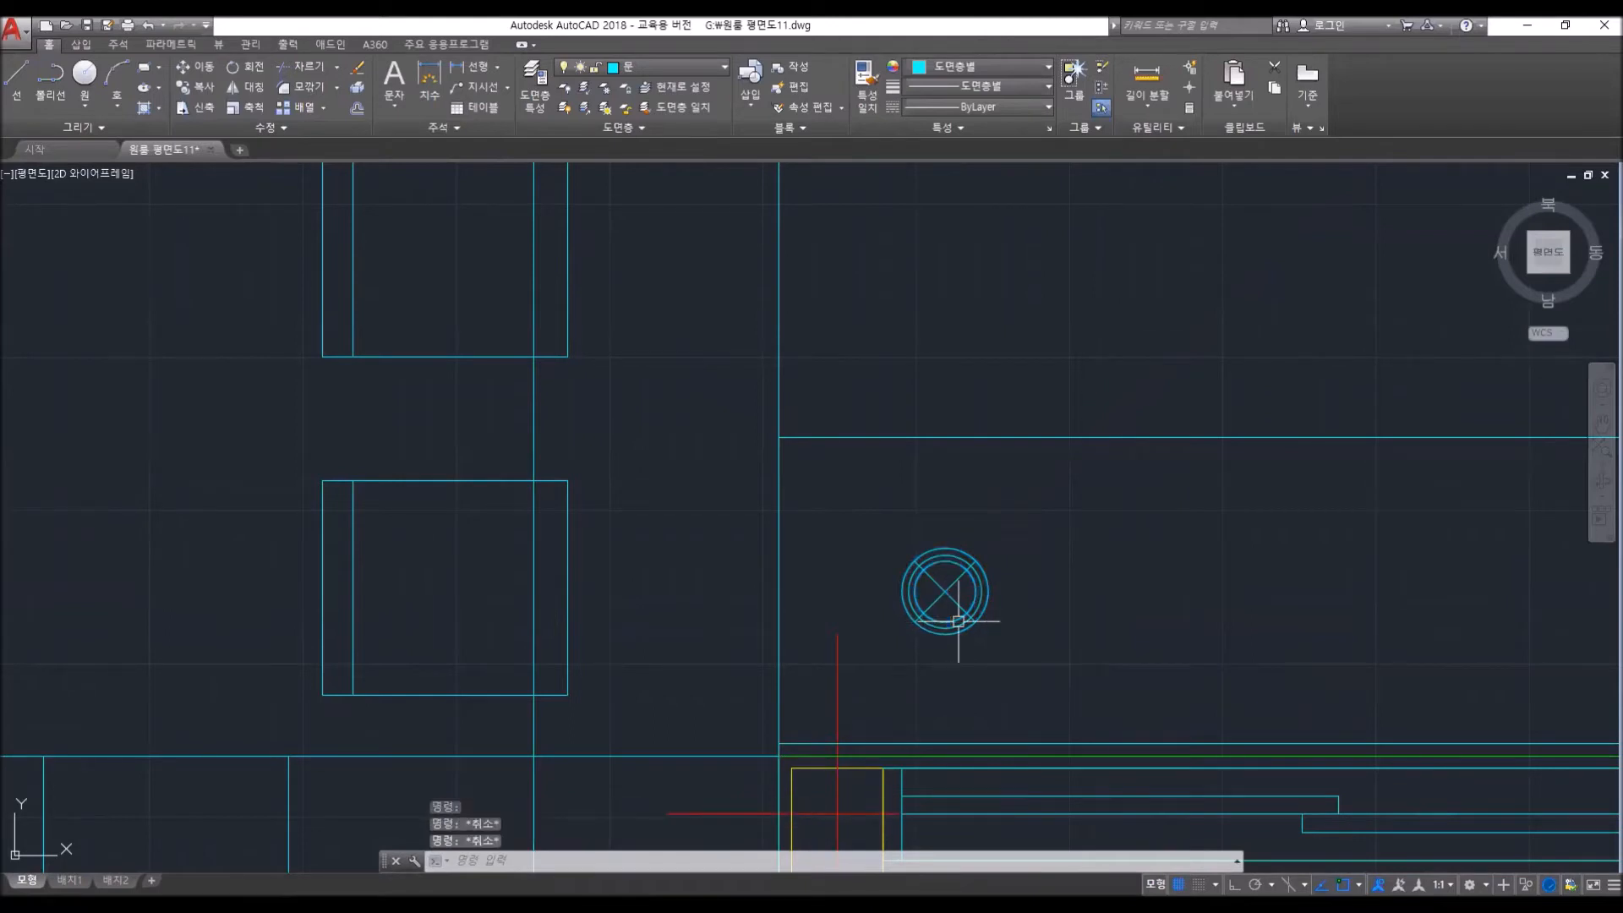
{"action": "left_click", "coordinate": [953, 622]}
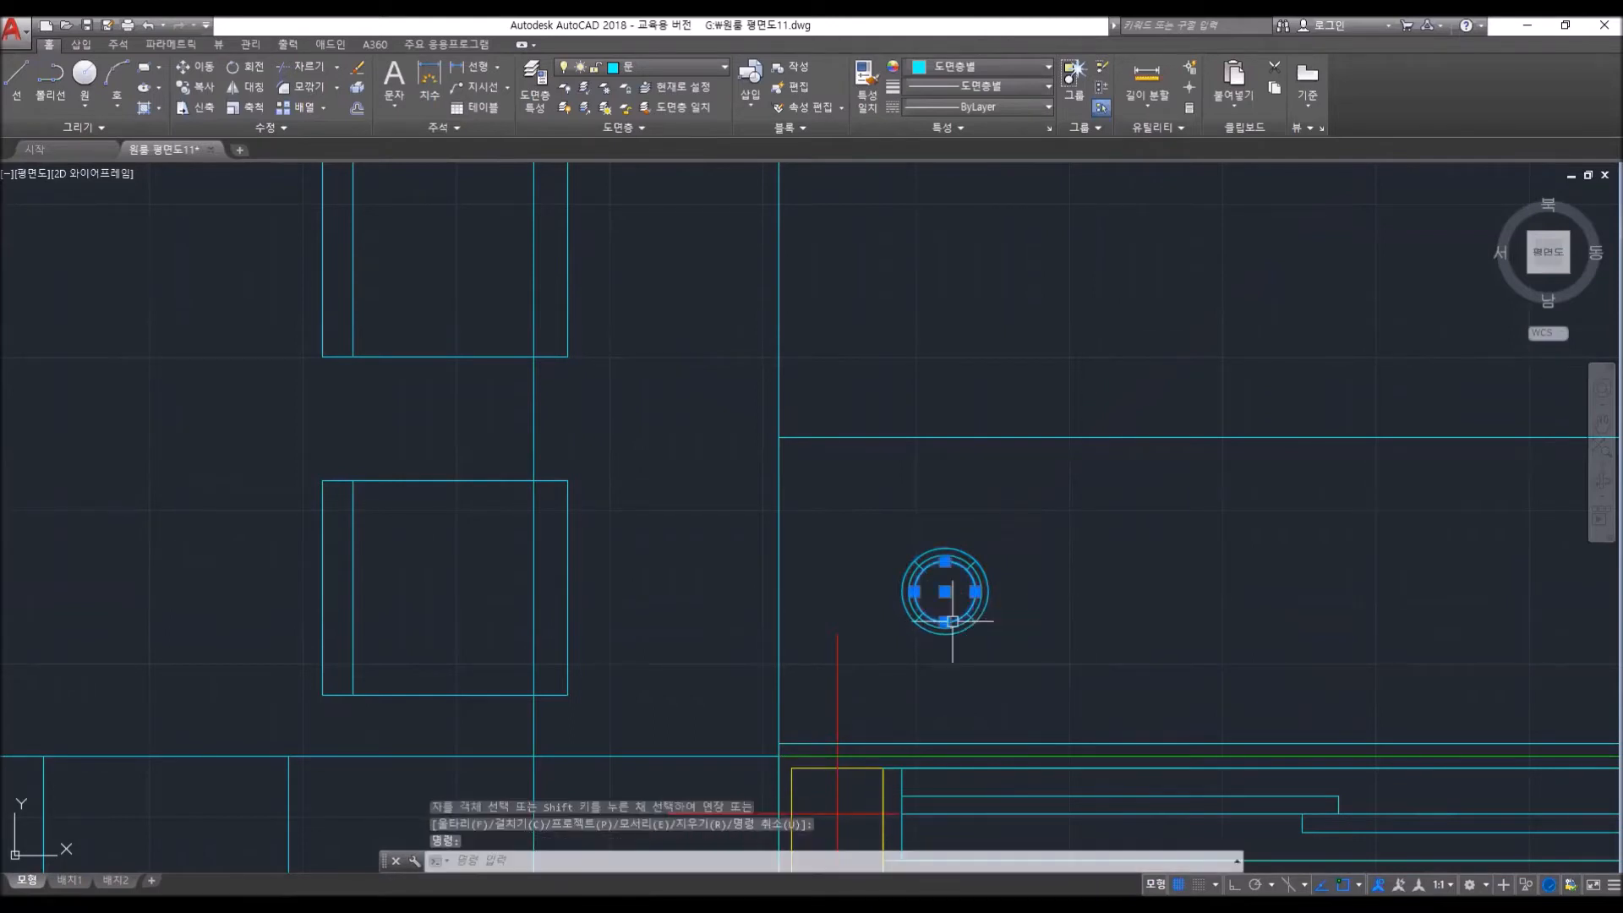
{"action": "left_click", "coordinate": [953, 638]}
{"action": "key", "text": "Delete"}
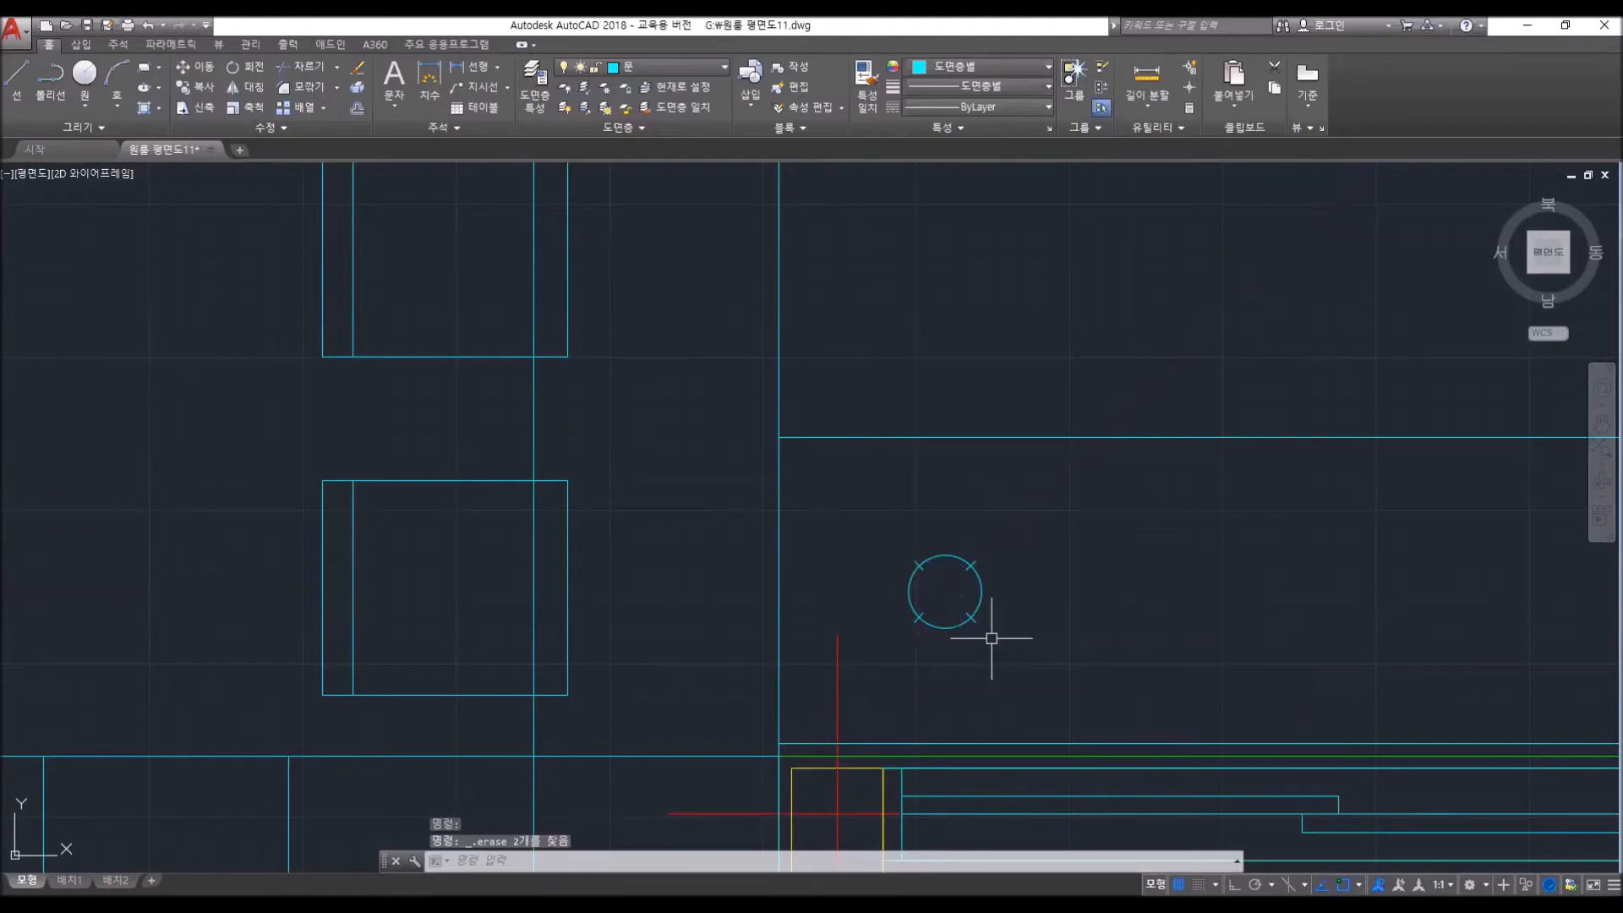
- Copy the burner symbol 400 to the right along the lower counter strip
{"action": "type", "text": "co"}
{"action": "key", "text": "space"}
{"action": "left_click", "coordinate": [1040, 654]}
{"action": "left_click", "coordinate": [921, 529]}
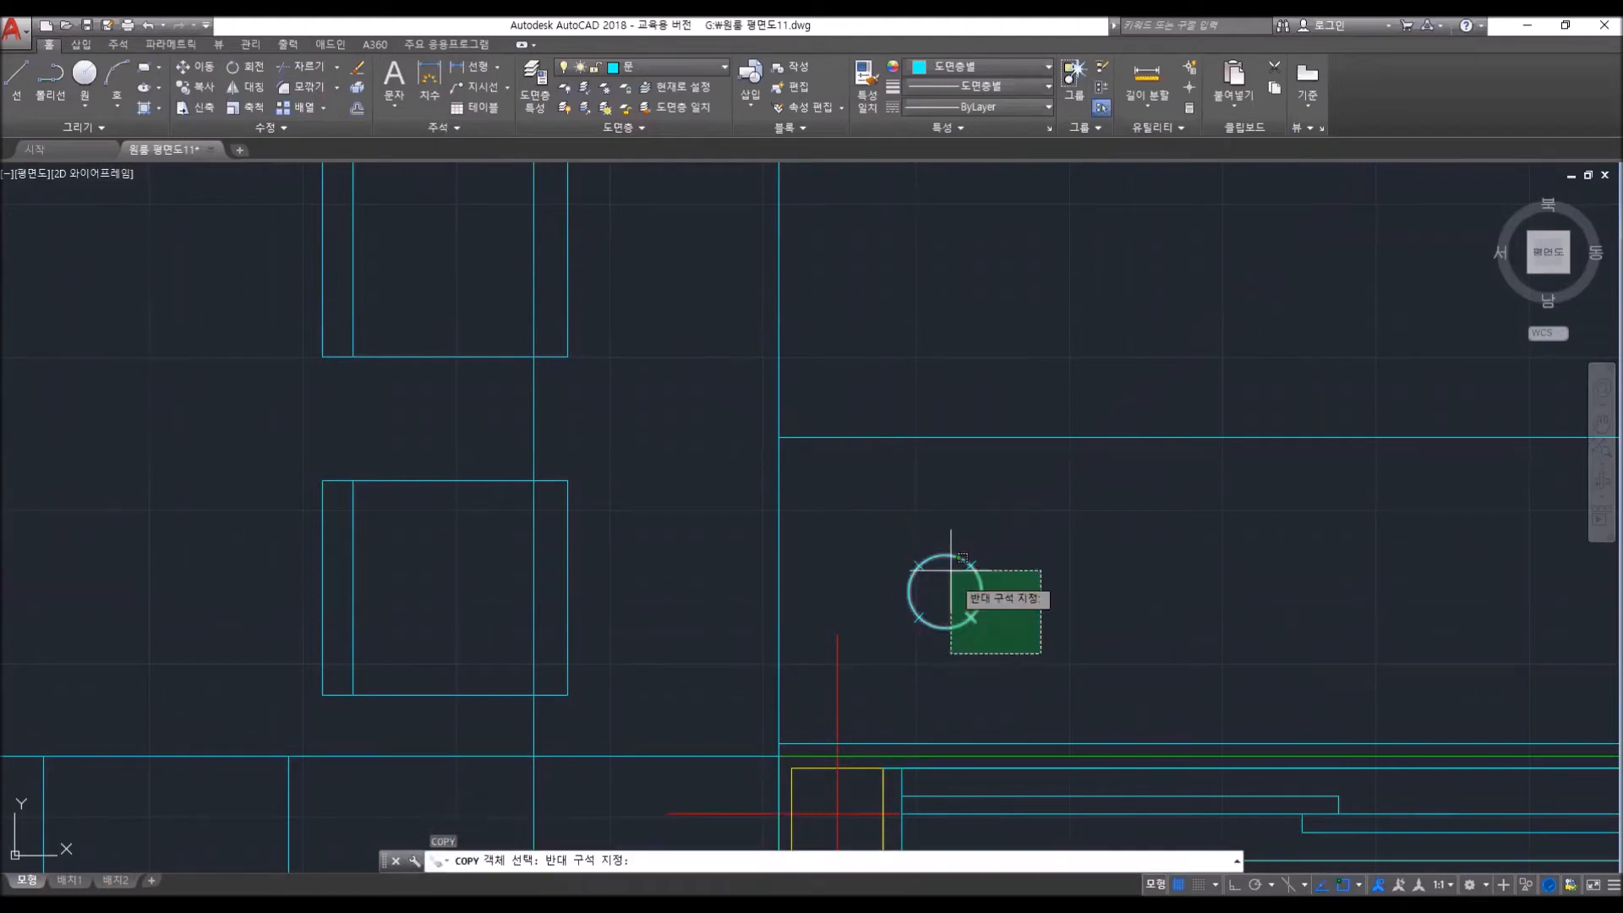
{"action": "key", "text": "Return"}
{"action": "left_click", "coordinate": [945, 592]}
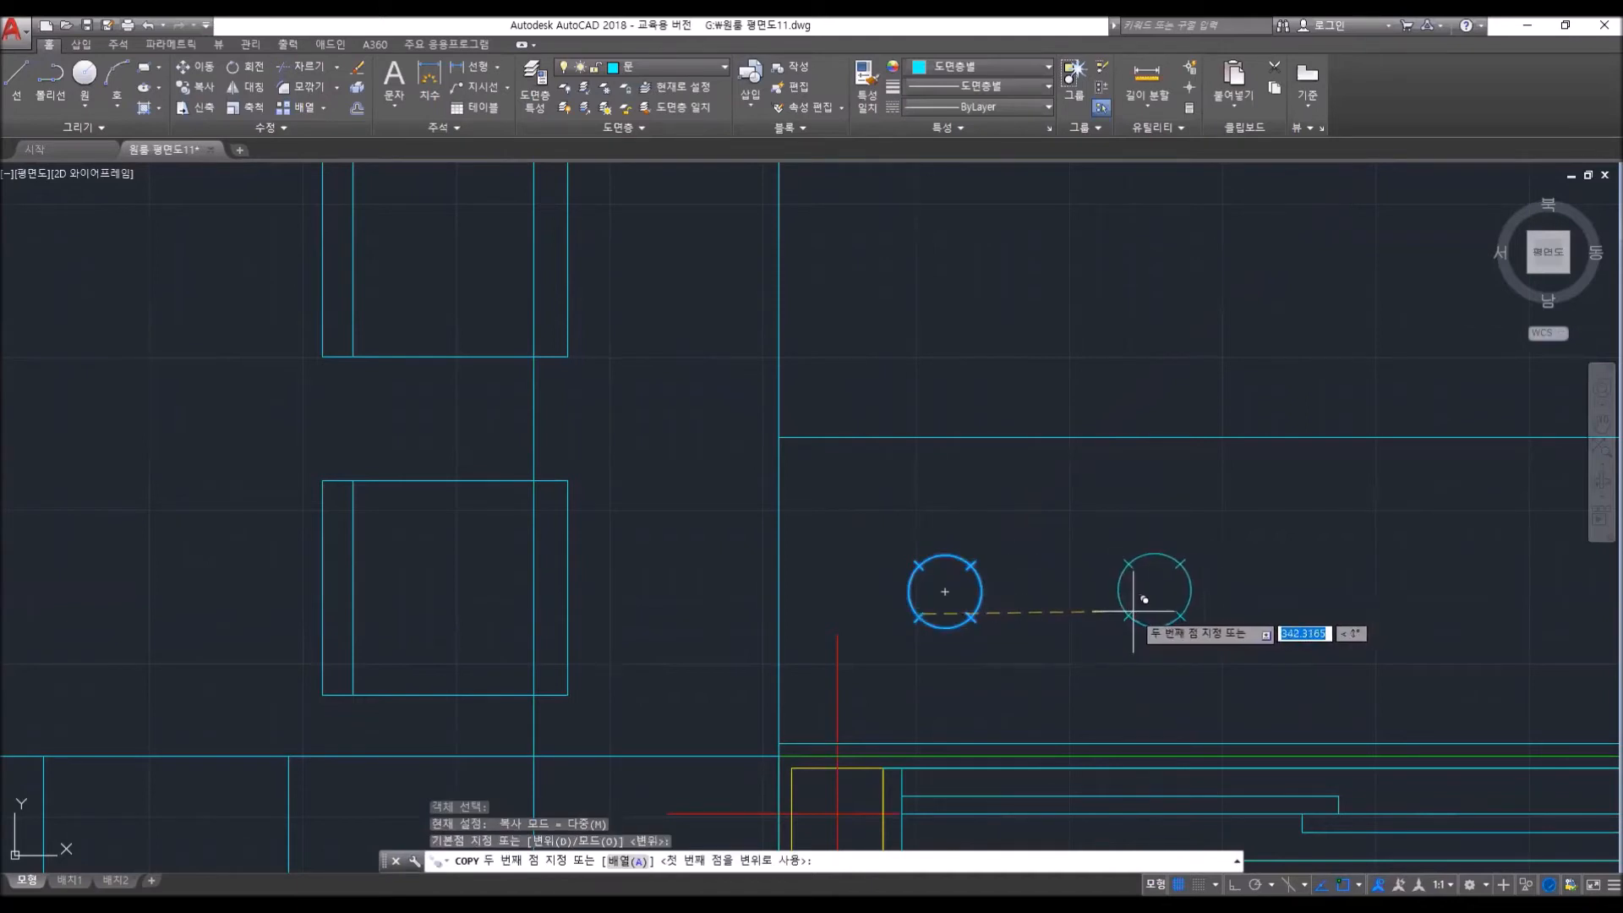
{"action": "type", "text": "400"}
{"action": "key", "text": "Return"}
{"action": "scroll", "coordinate": [1284, 614], "scroll_direction": "down", "scroll_amount": 2}
{"action": "key", "text": "Return"}
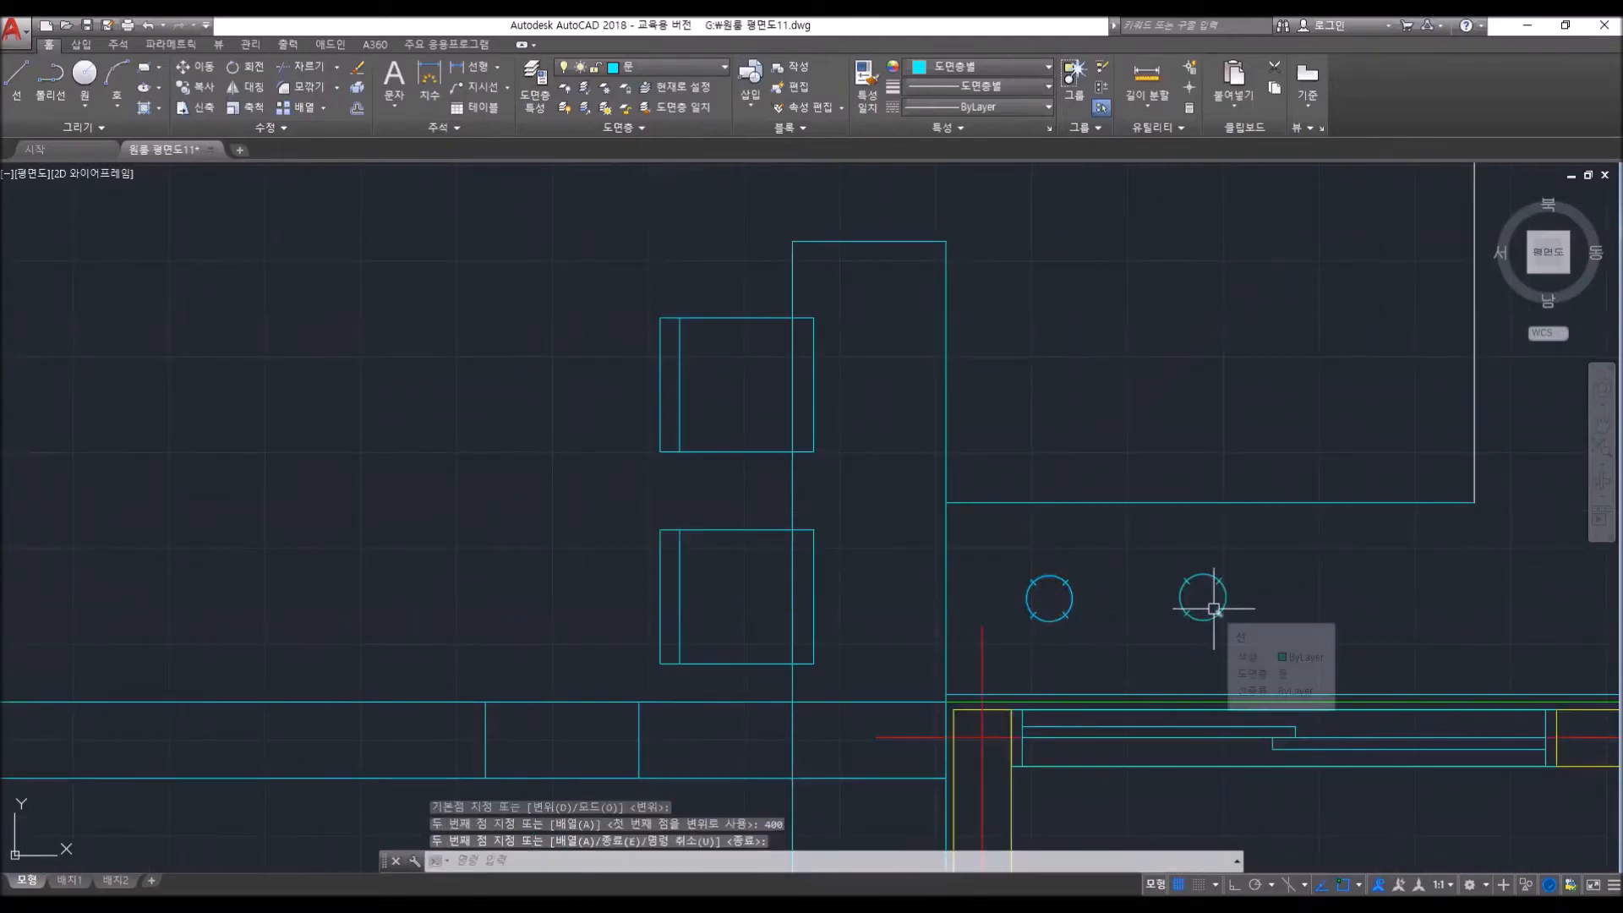
{"action": "scroll", "coordinate": [1214, 608], "scroll_direction": "down", "scroll_amount": 5}
{"action": "middle_click_drag", "start_coordinate": [1253, 642], "coordinate": [1126, 665]}
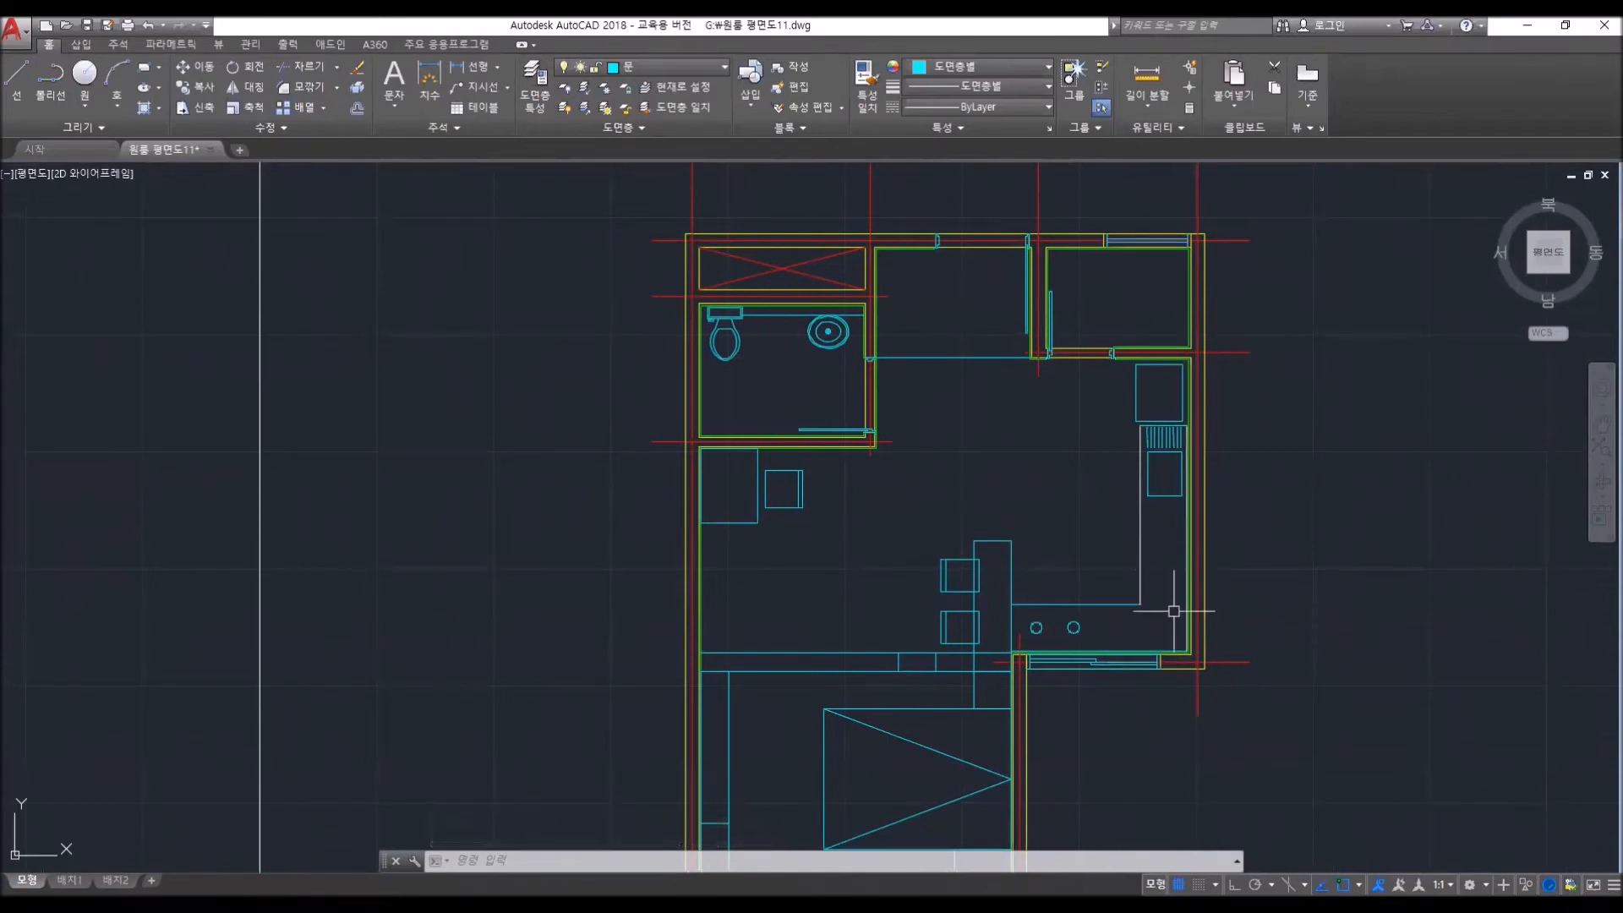
{"action": "scroll", "coordinate": [1176, 569], "scroll_direction": "down", "scroll_amount": 2}
{"action": "middle_click_drag", "start_coordinate": [1176, 569], "coordinate": [806, 594]}
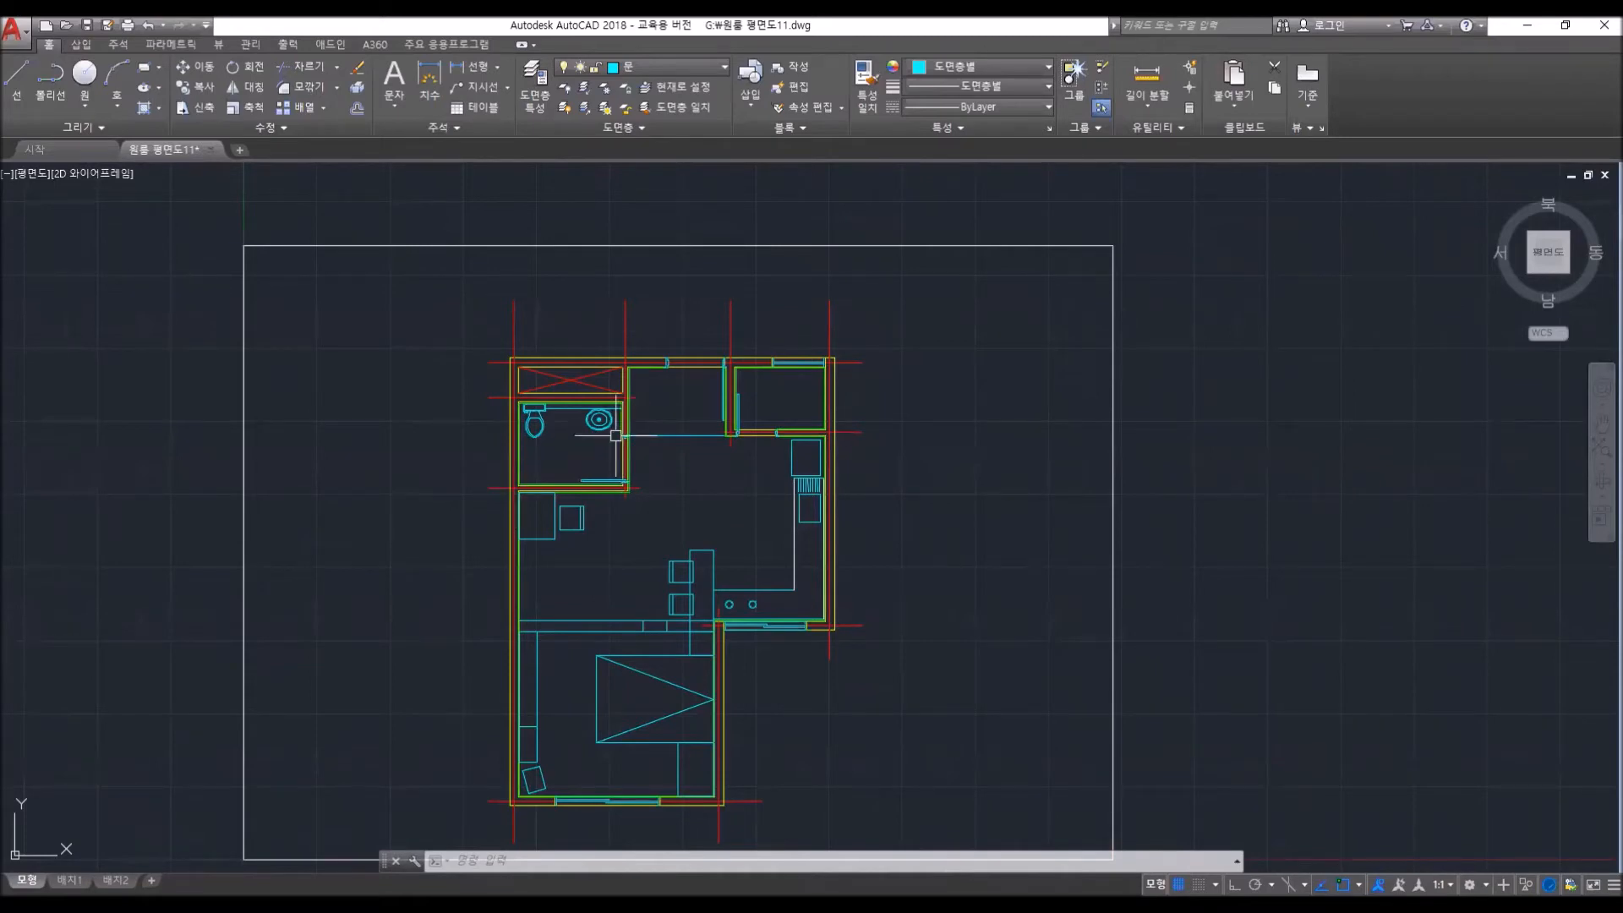
{"action": "scroll", "coordinate": [626, 364], "scroll_direction": "up", "scroll_amount": 4}
{"action": "key", "text": "Escape"}
{"action": "key", "text": "Escape"}
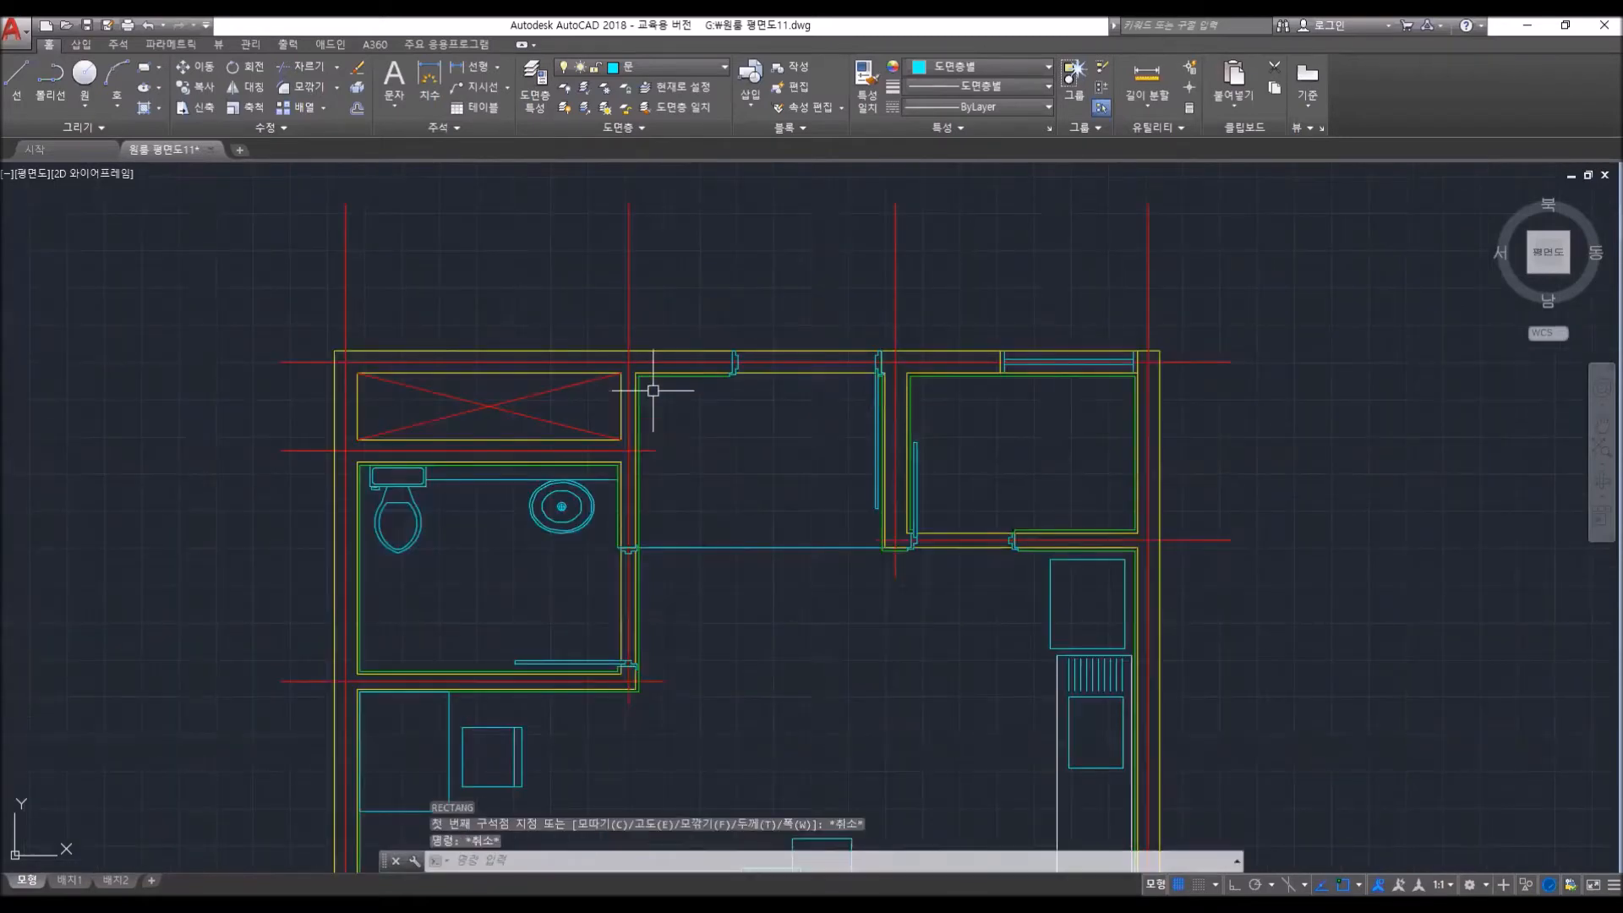
- Draw a closed 250-wide polyline cabinet along the entrance's left wall, from near the upper corner to just above the threshold line
{"action": "type", "text": "PL"}
{"action": "key", "text": "Return"}
{"action": "scroll", "coordinate": [655, 391], "scroll_direction": "up", "scroll_amount": 6}
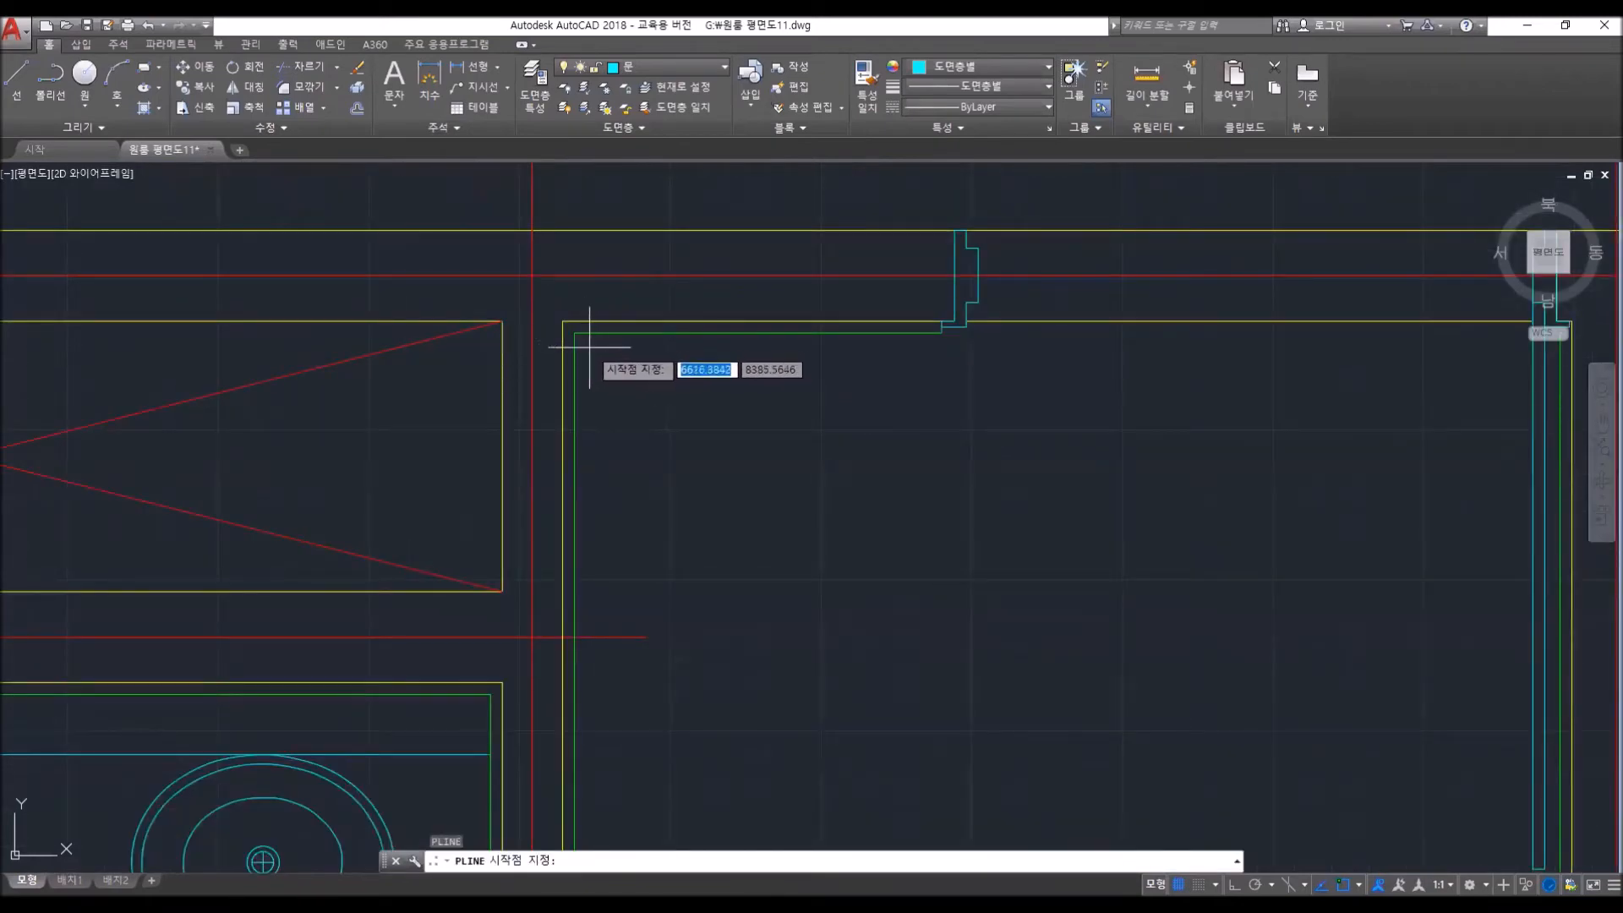
{"action": "left_click", "coordinate": [589, 348]}
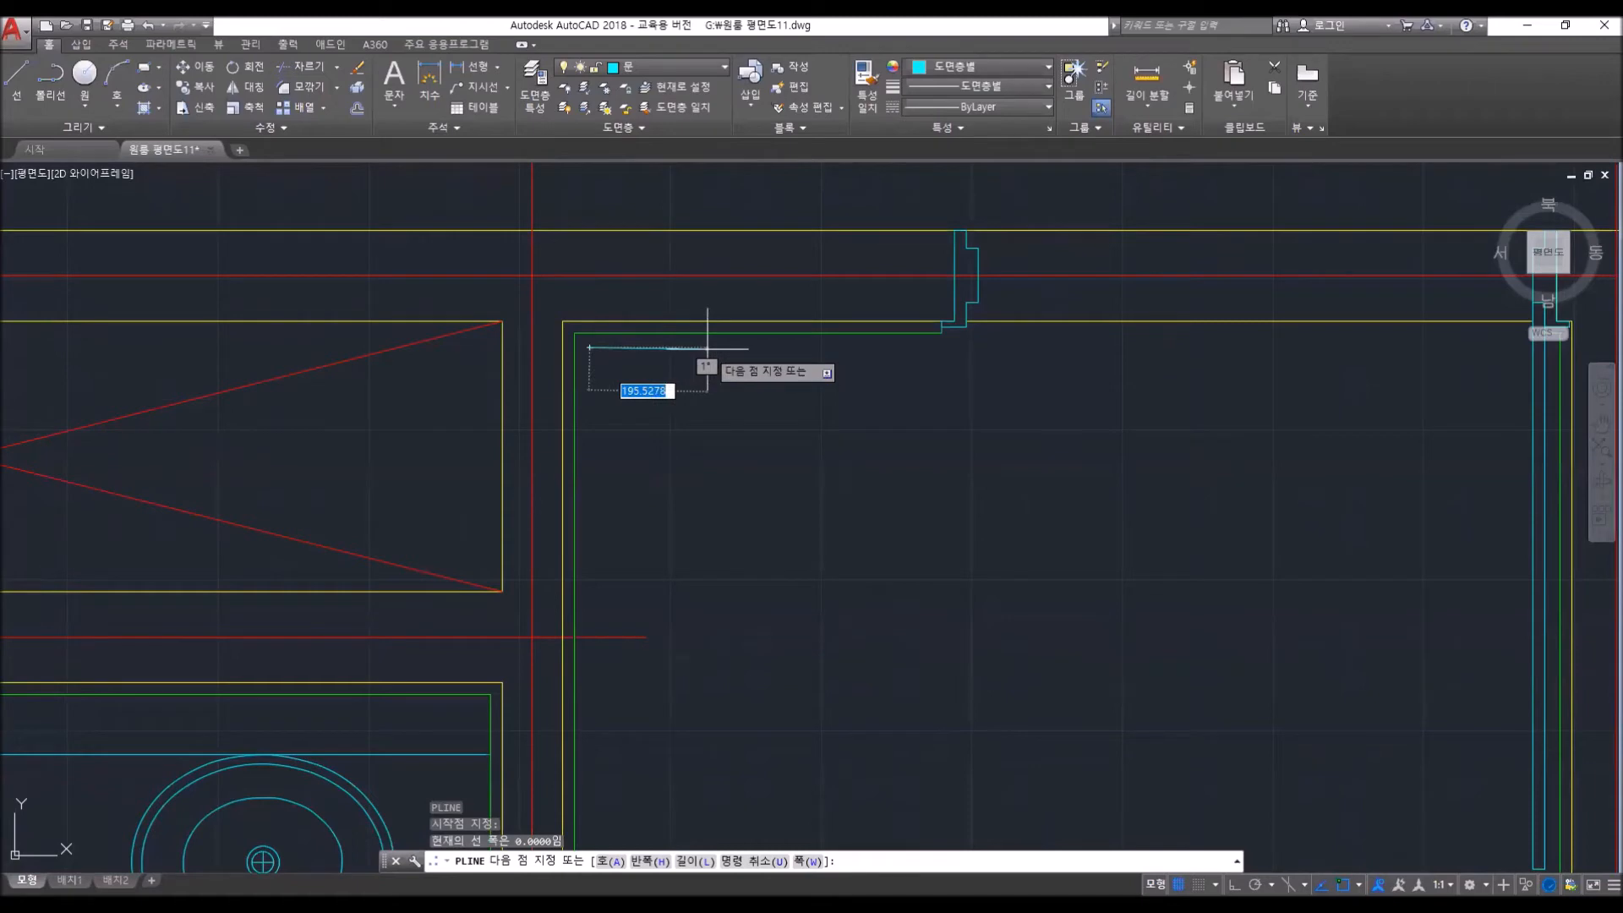
{"action": "scroll", "coordinate": [708, 347], "scroll_direction": "down", "scroll_amount": 5}
{"action": "type", "text": "250"}
{"action": "key", "text": "Return"}
{"action": "key", "text": "F8"}
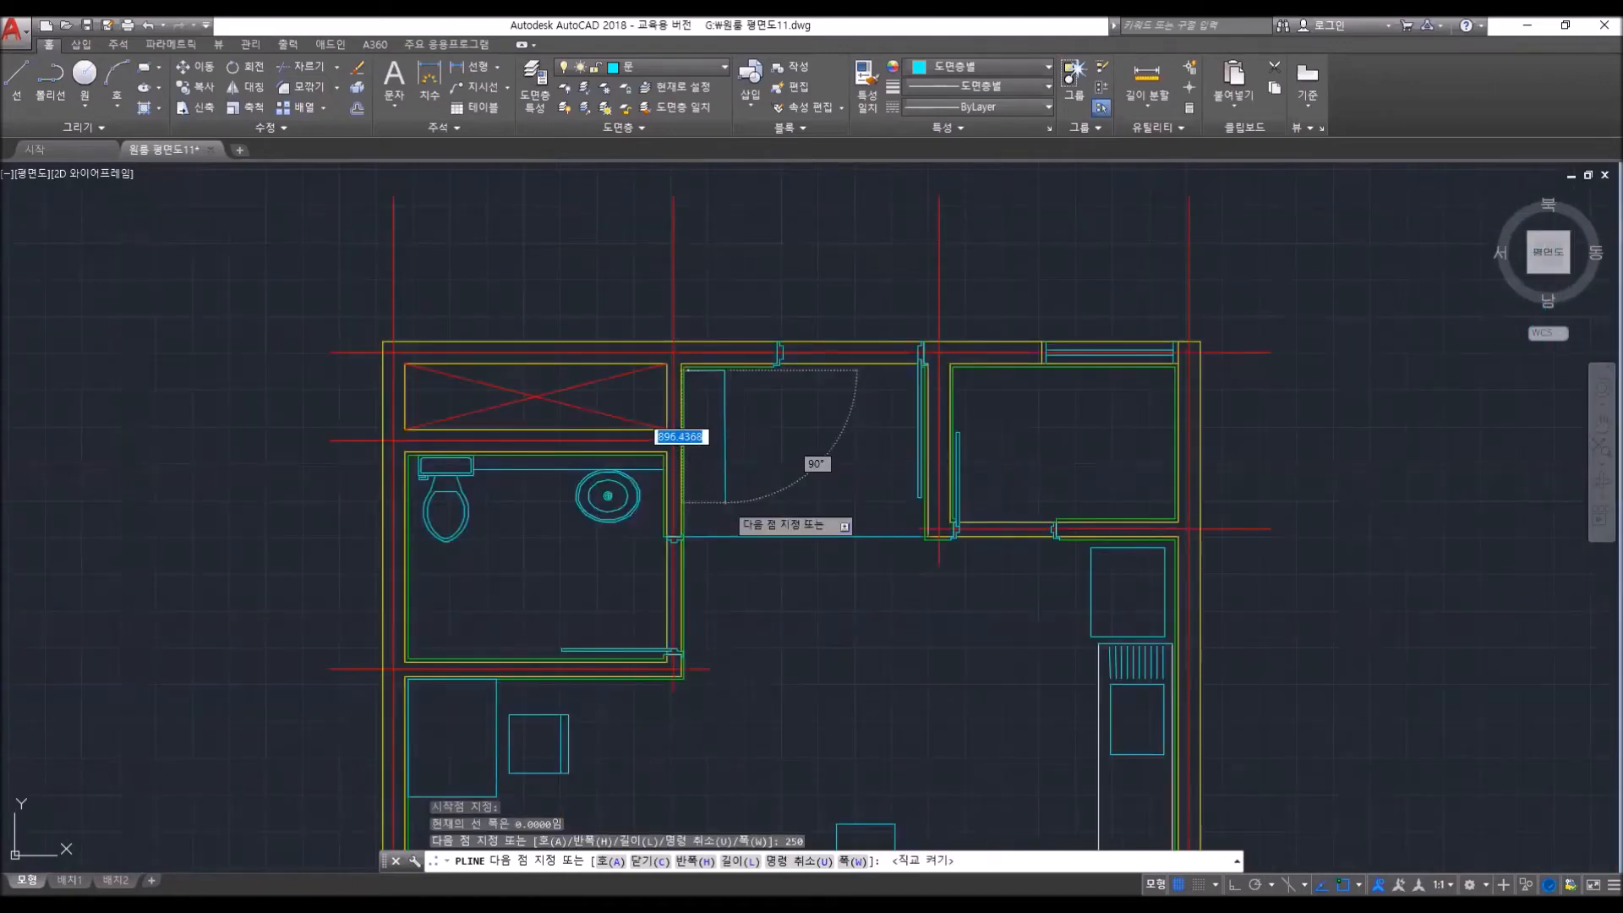
{"action": "scroll", "coordinate": [710, 474], "scroll_direction": "up", "scroll_amount": 5}
{"action": "left_click", "coordinate": [718, 578]}
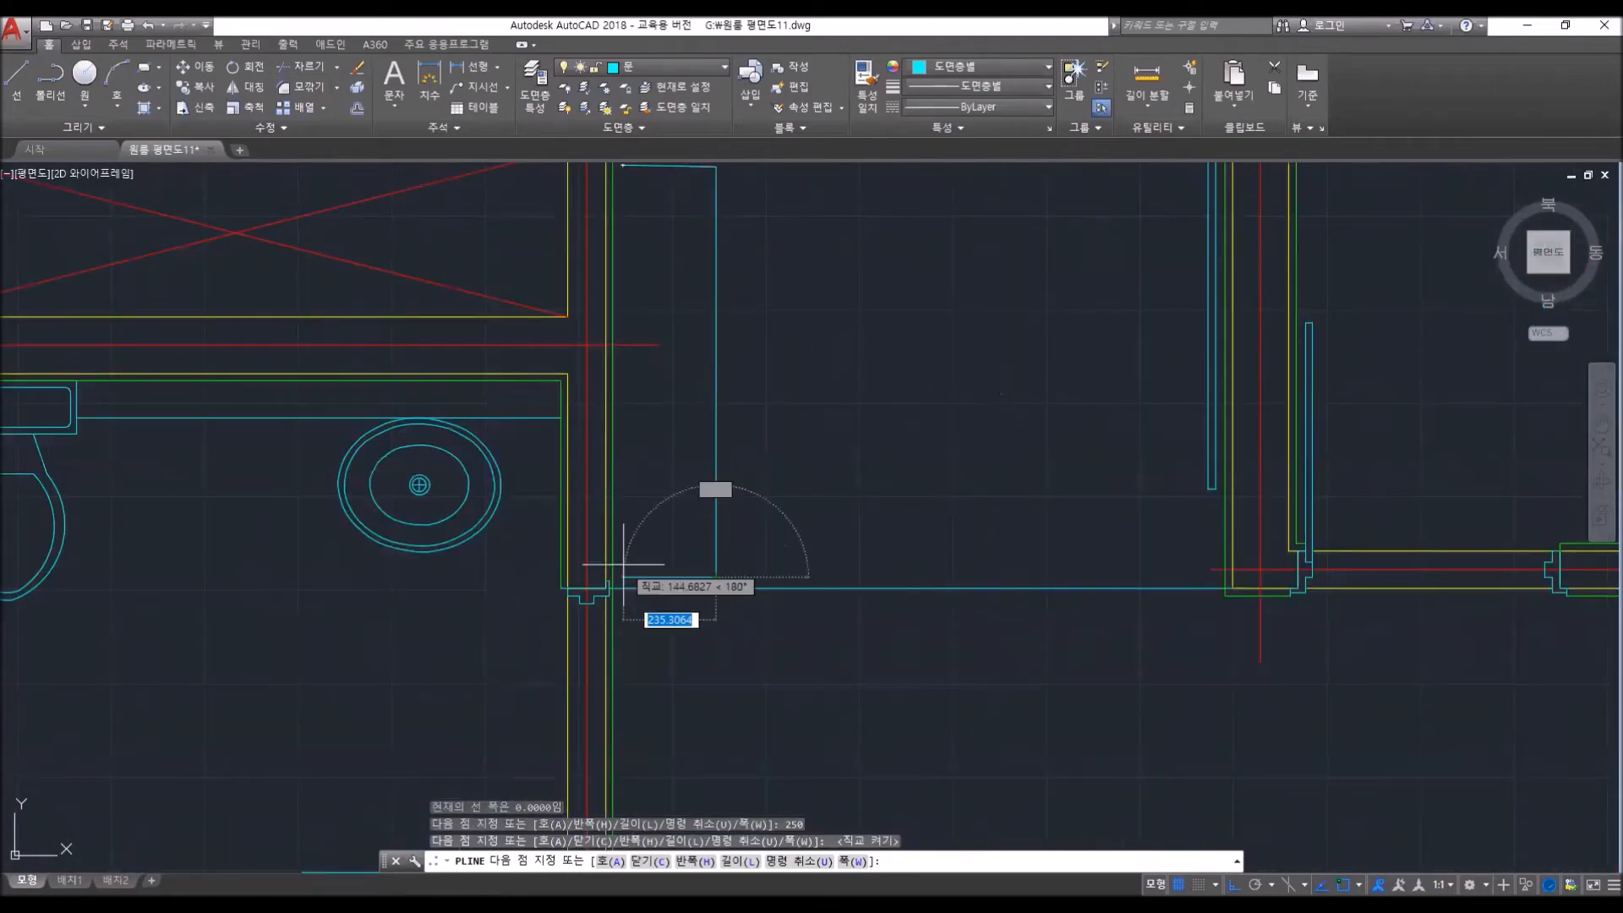
{"action": "type", "text": "250"}
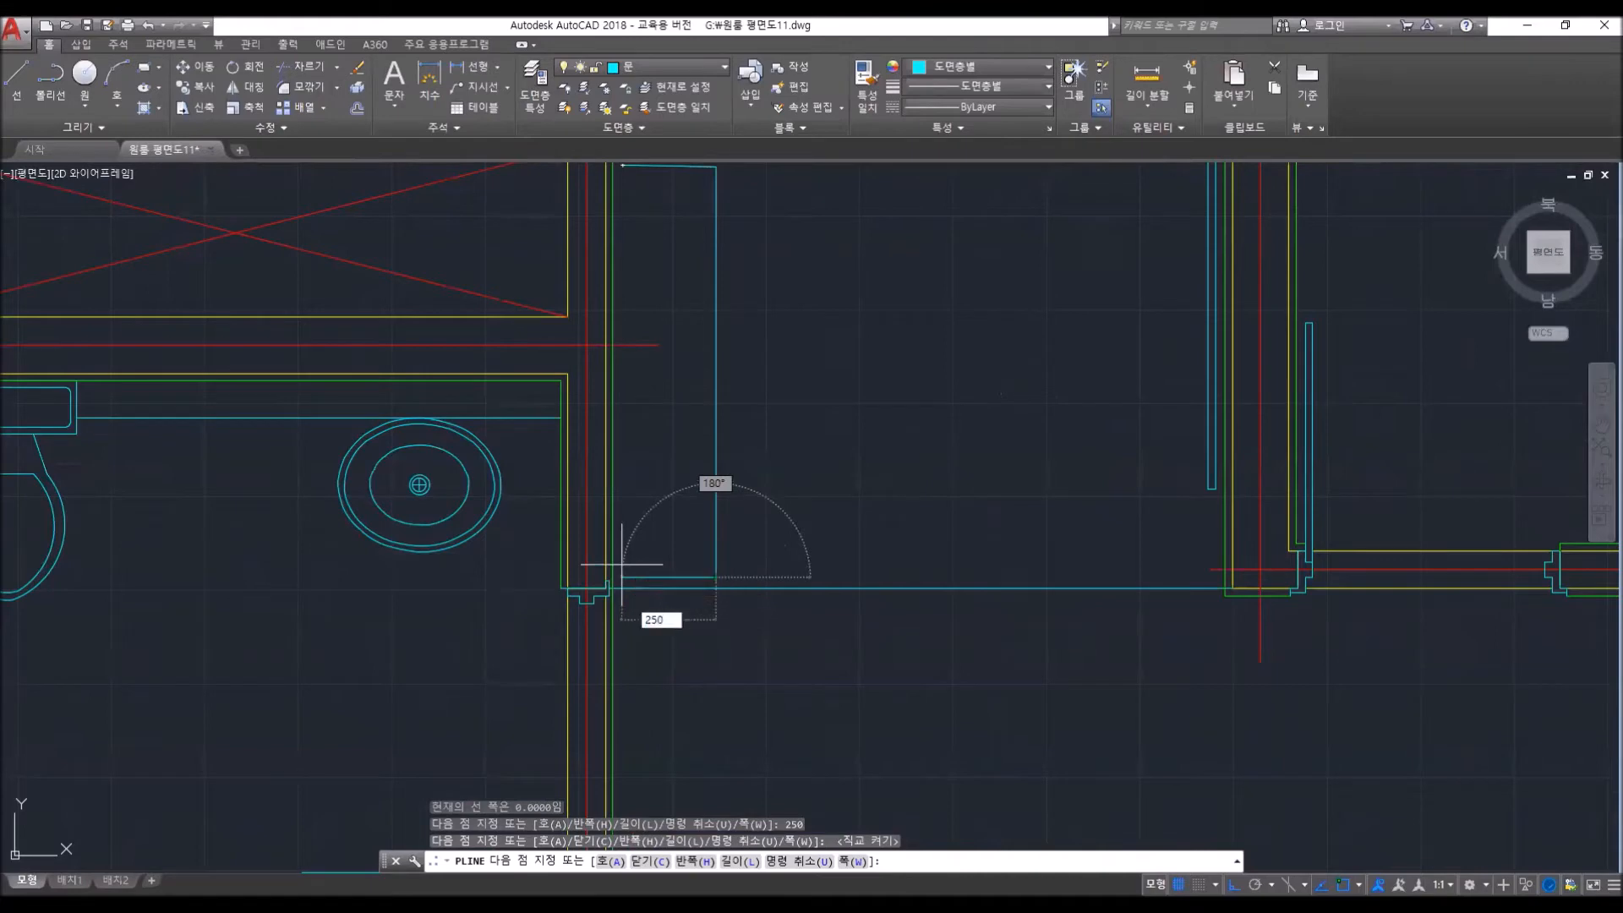
{"action": "key", "text": "Return"}
{"action": "middle_click_drag", "start_coordinate": [634, 448], "coordinate": [654, 627]}
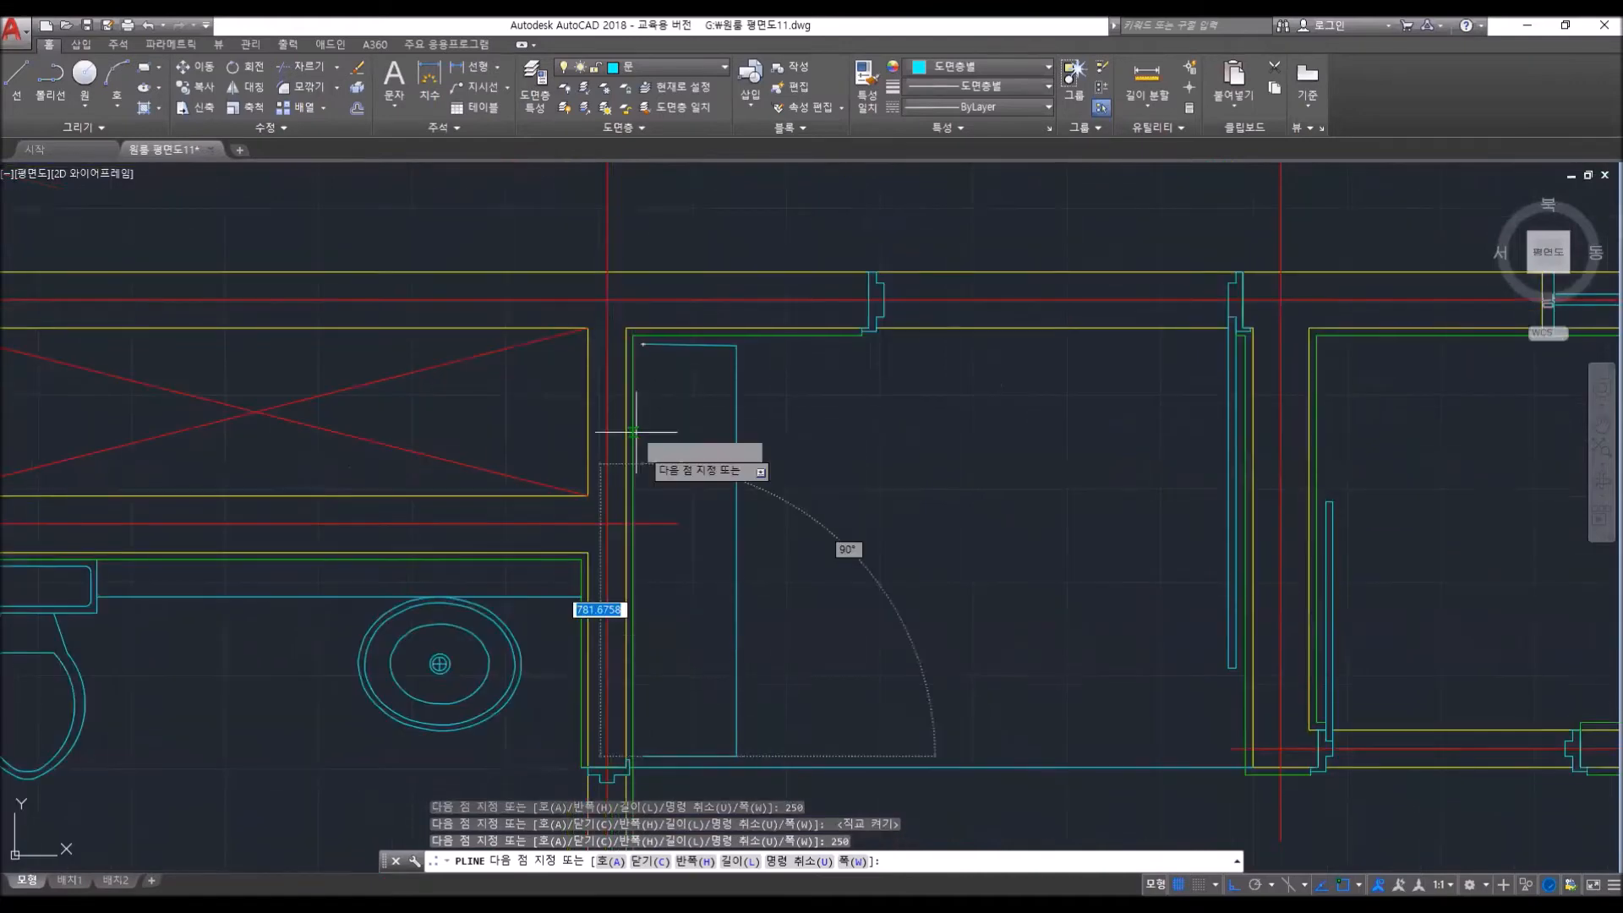
{"action": "left_click", "coordinate": [641, 345]}
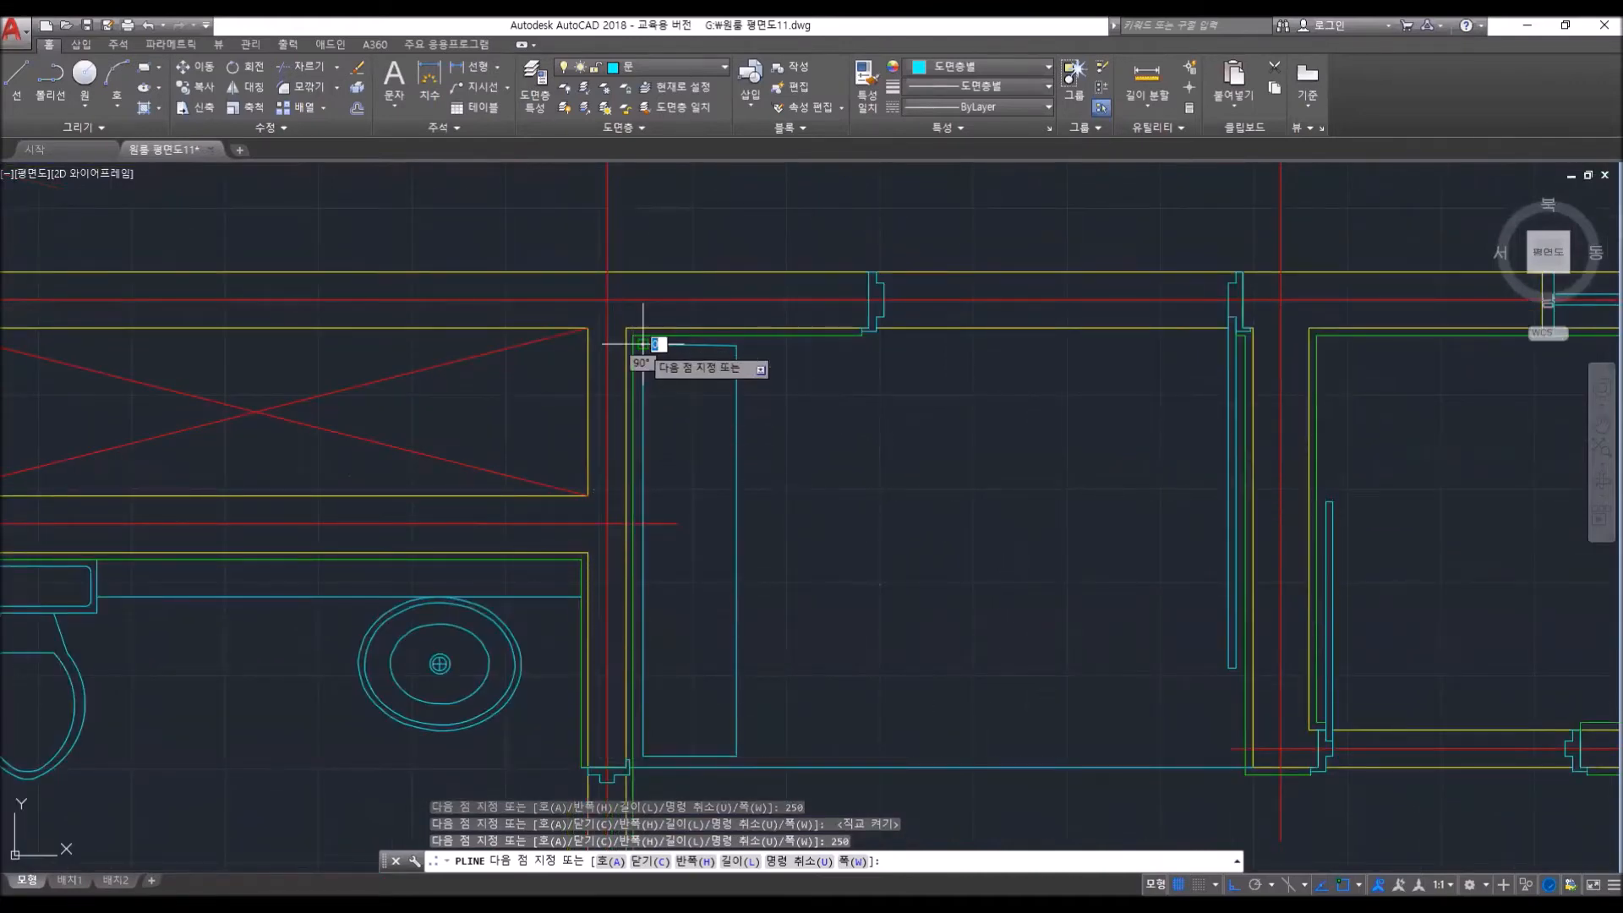
{"action": "key", "text": "Return"}
- Draw a 600 by 1000 rectangle for a sofa in the empty area left of the plan
{"action": "scroll", "coordinate": [888, 550], "scroll_direction": "down", "scroll_amount": 6}
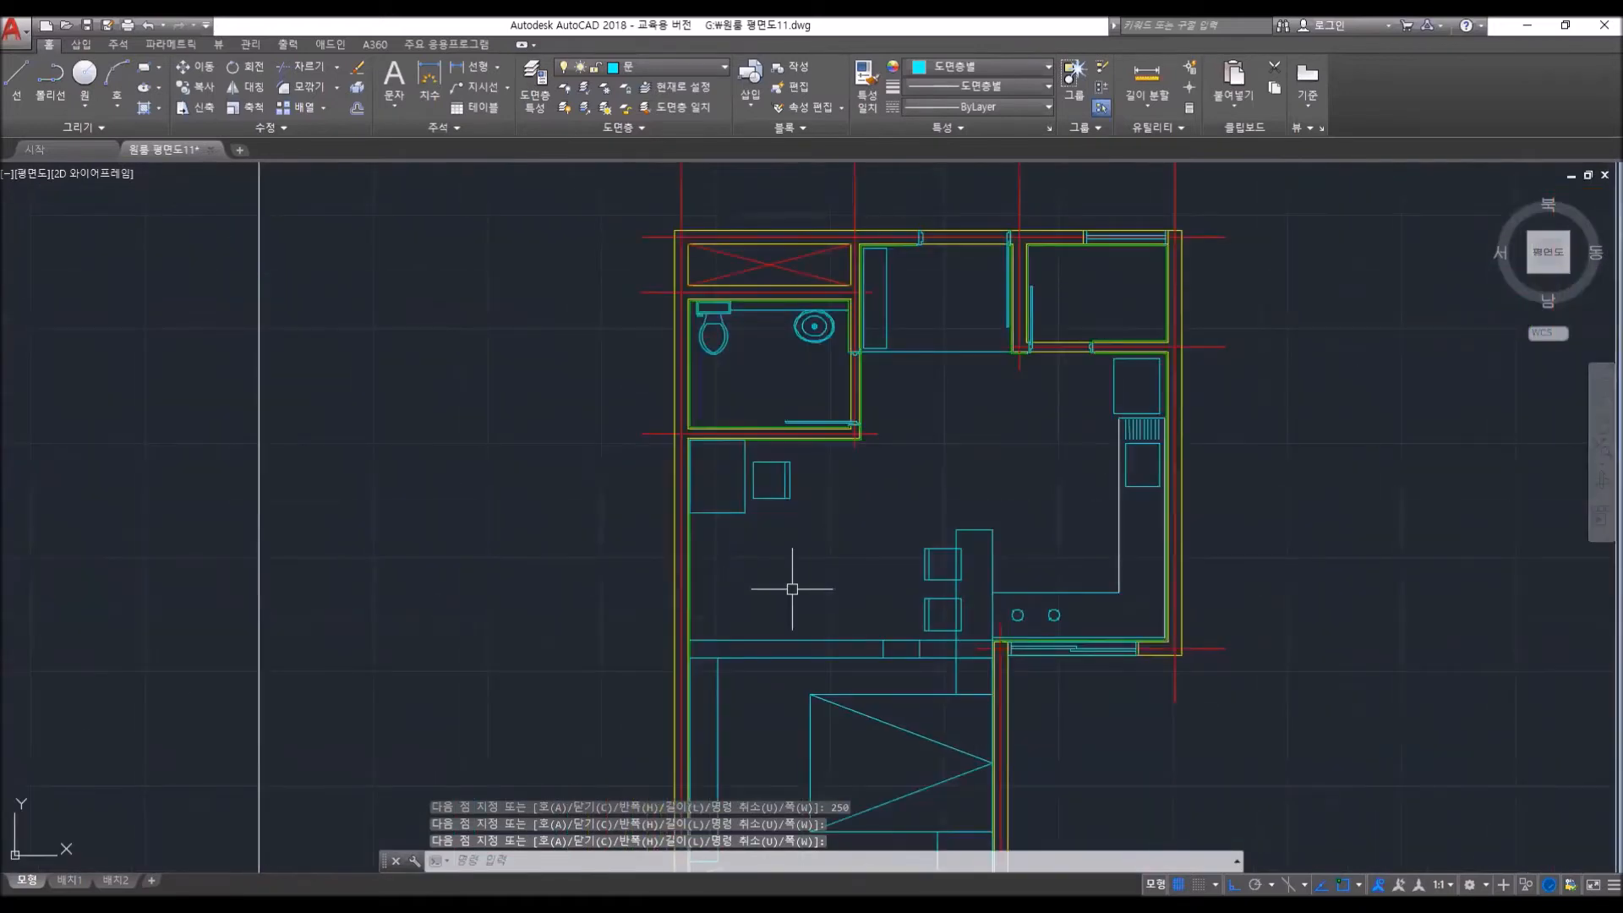
{"action": "type", "text": "rec"}
{"action": "key", "text": "Return"}
{"action": "left_click", "coordinate": [469, 657]}
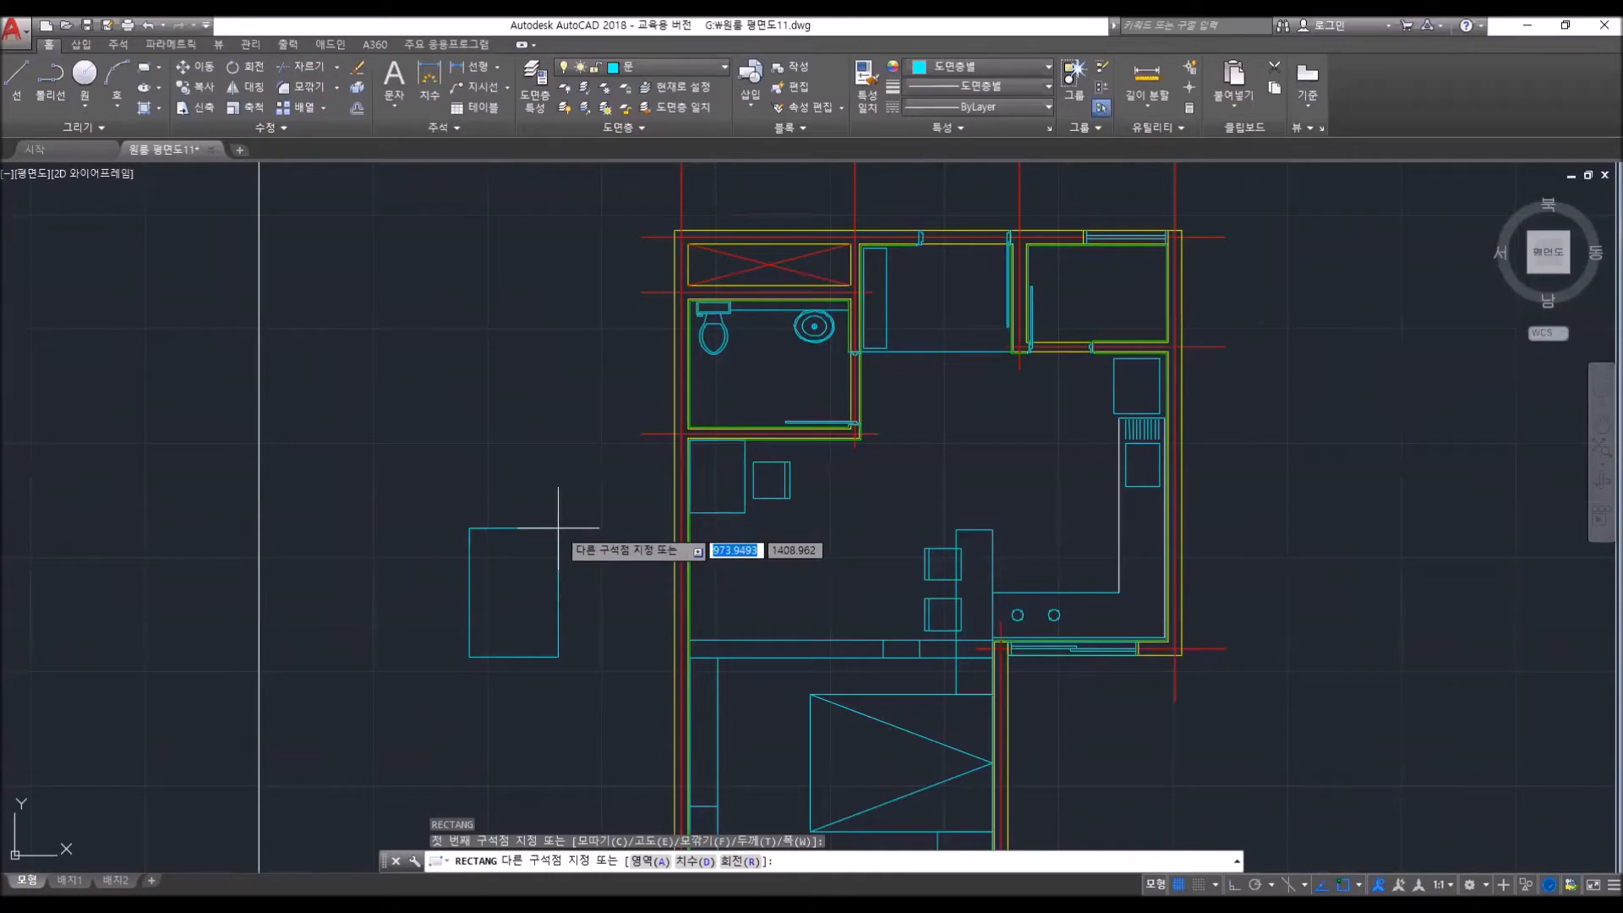
{"action": "type", "text": "600"}
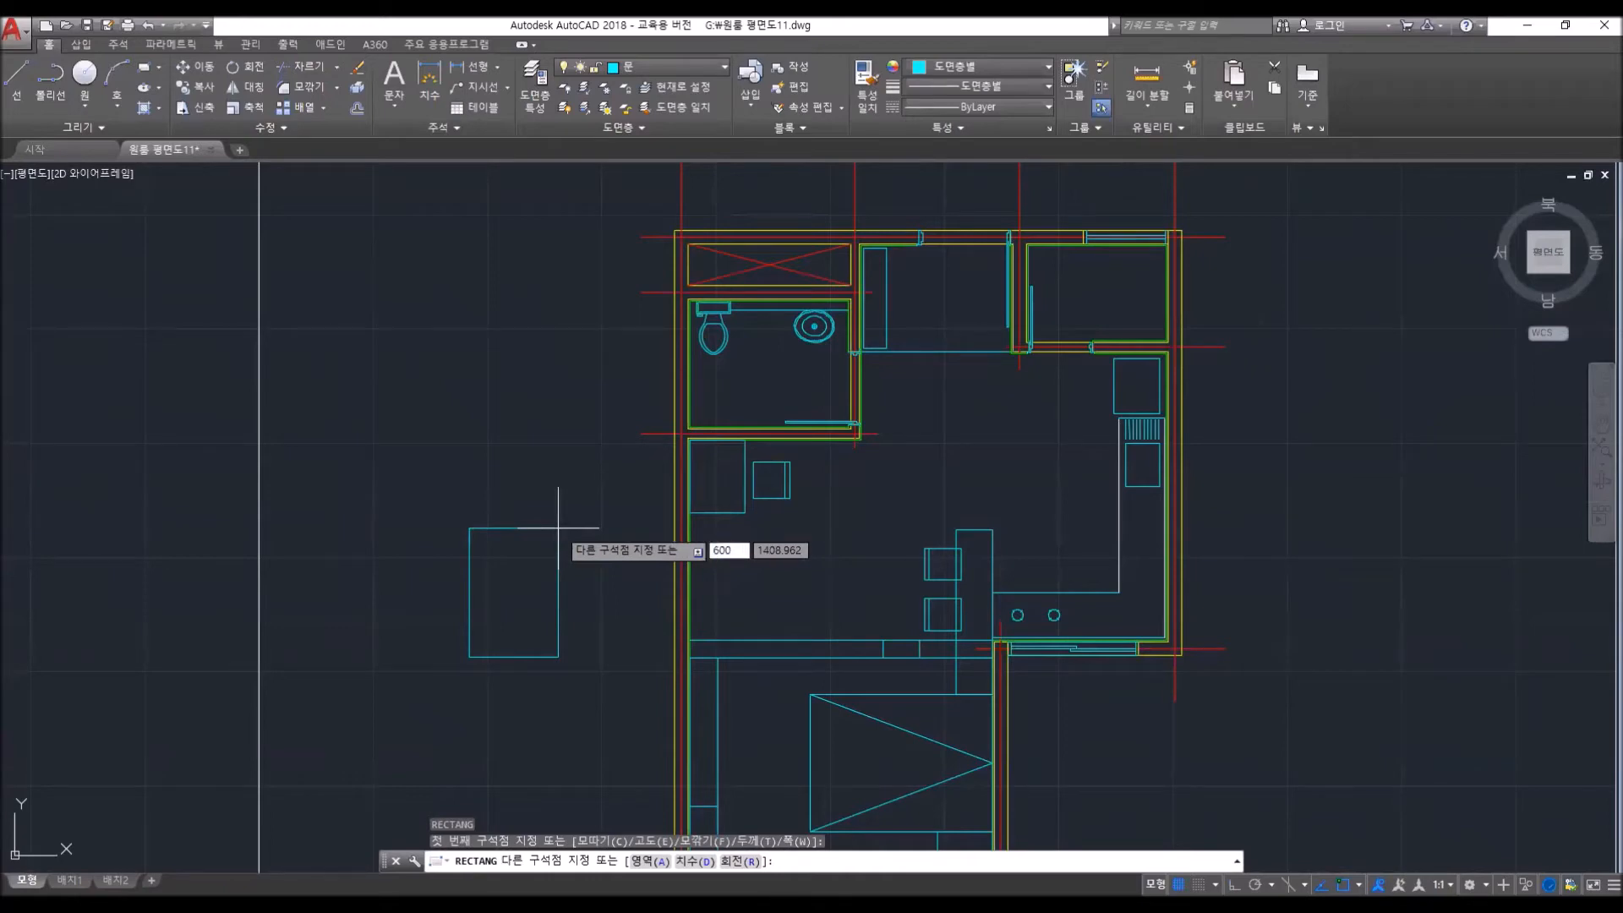
{"action": "key", "text": "Tab"}
{"action": "type", "text": "1000"}
{"action": "key", "text": "Return"}
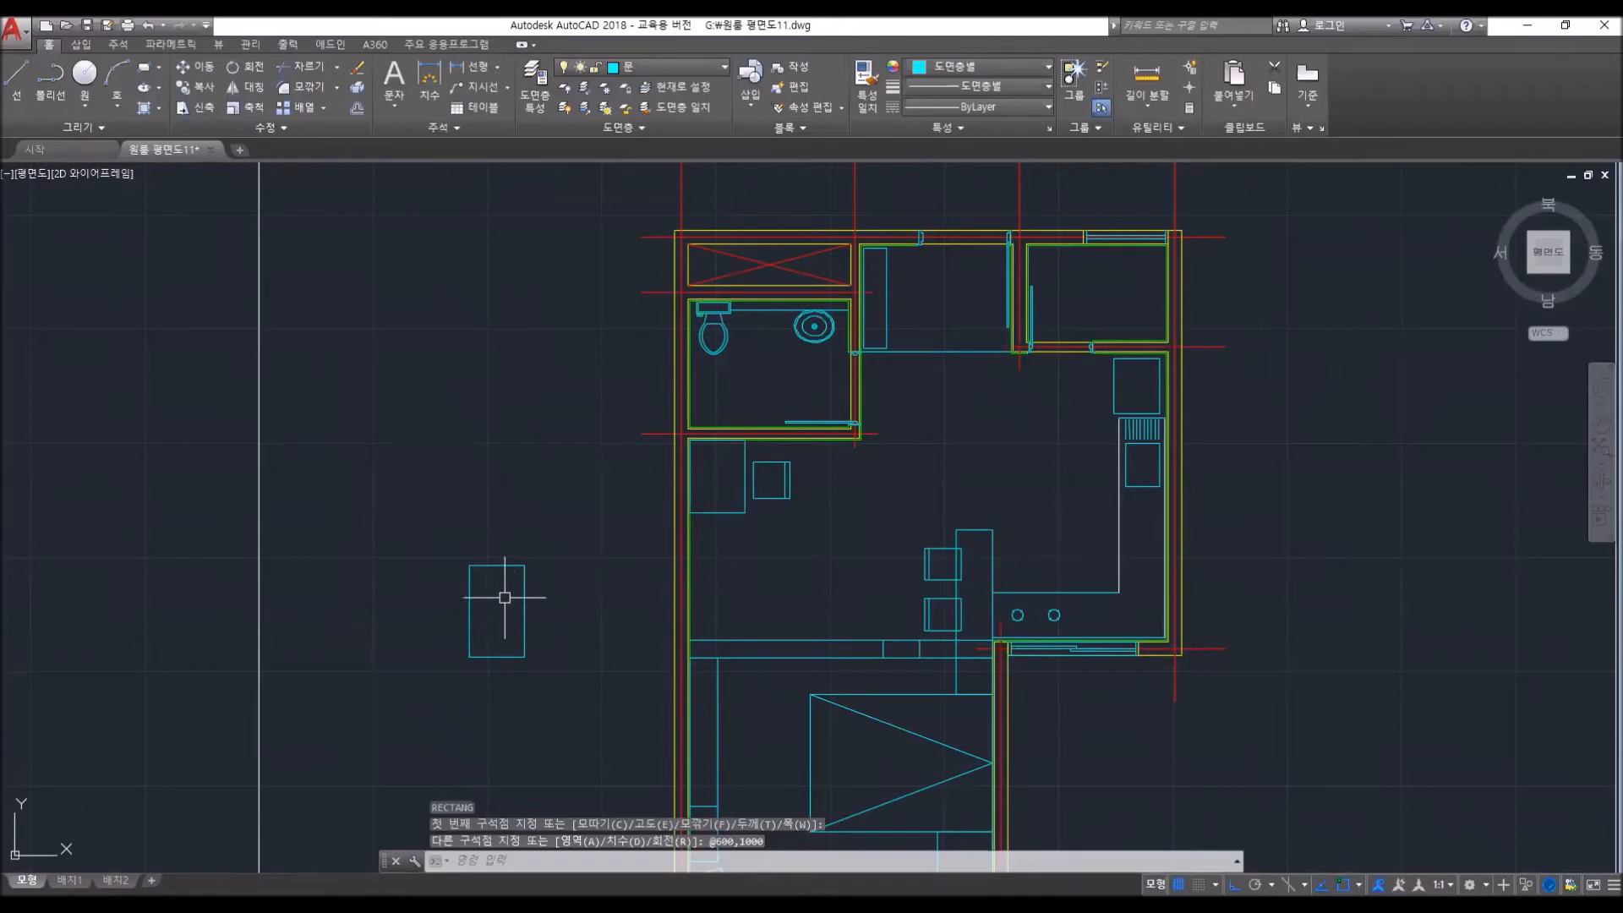
- Explode the sofa rectangle and offset its right side 100 inward for the backrest
{"action": "left_click", "coordinate": [525, 619]}
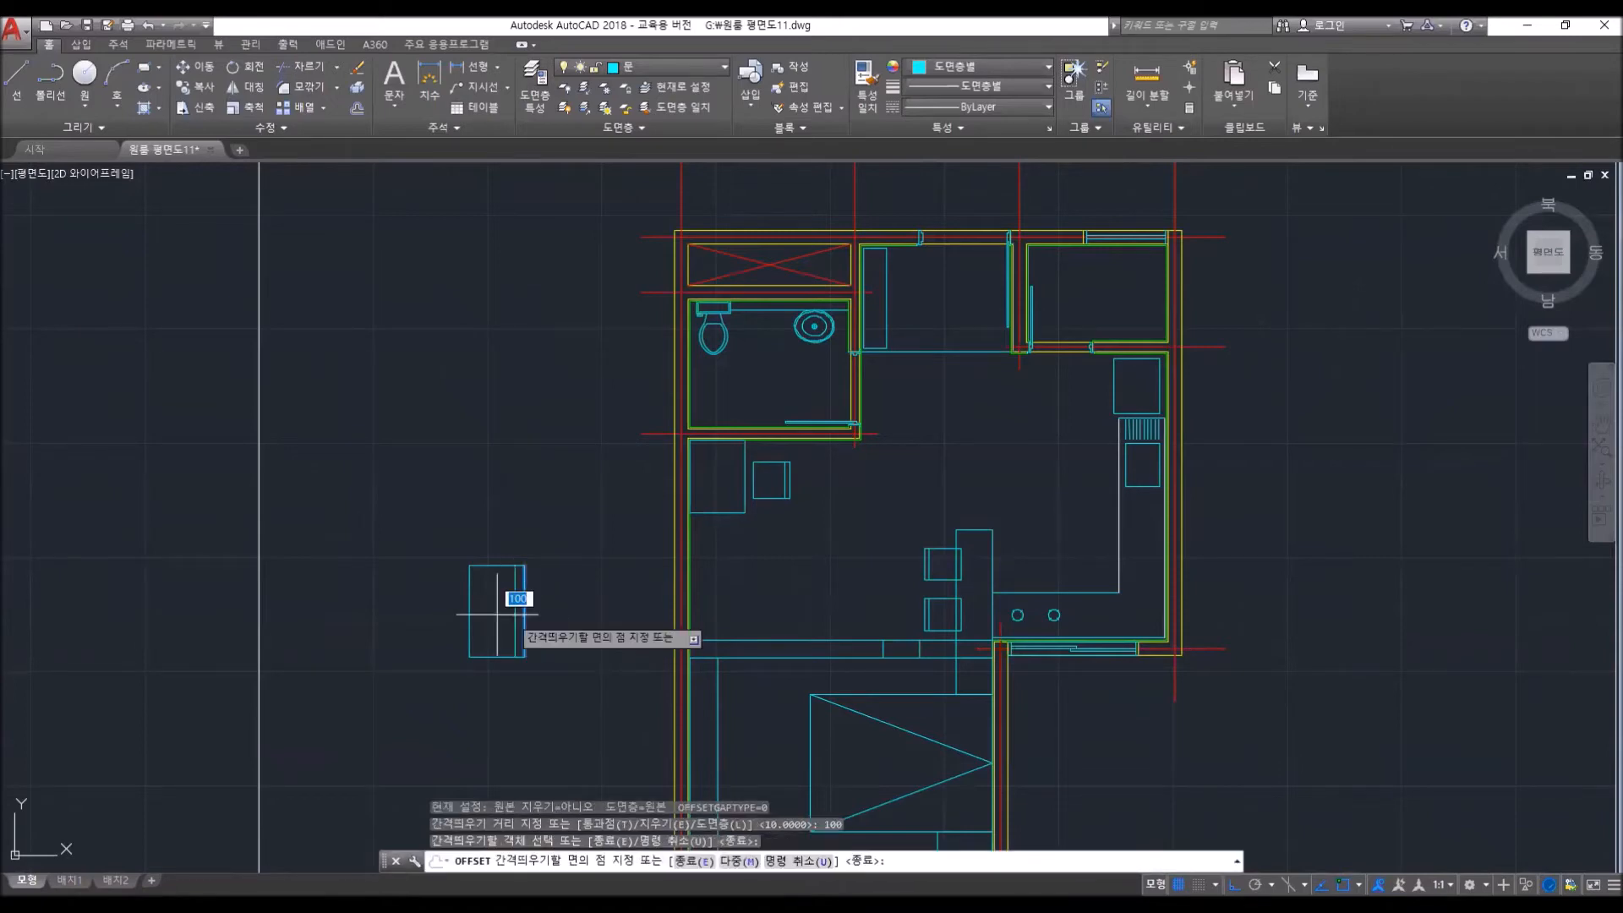
{"action": "left_click", "coordinate": [493, 620]}
{"action": "key", "text": "Return"}
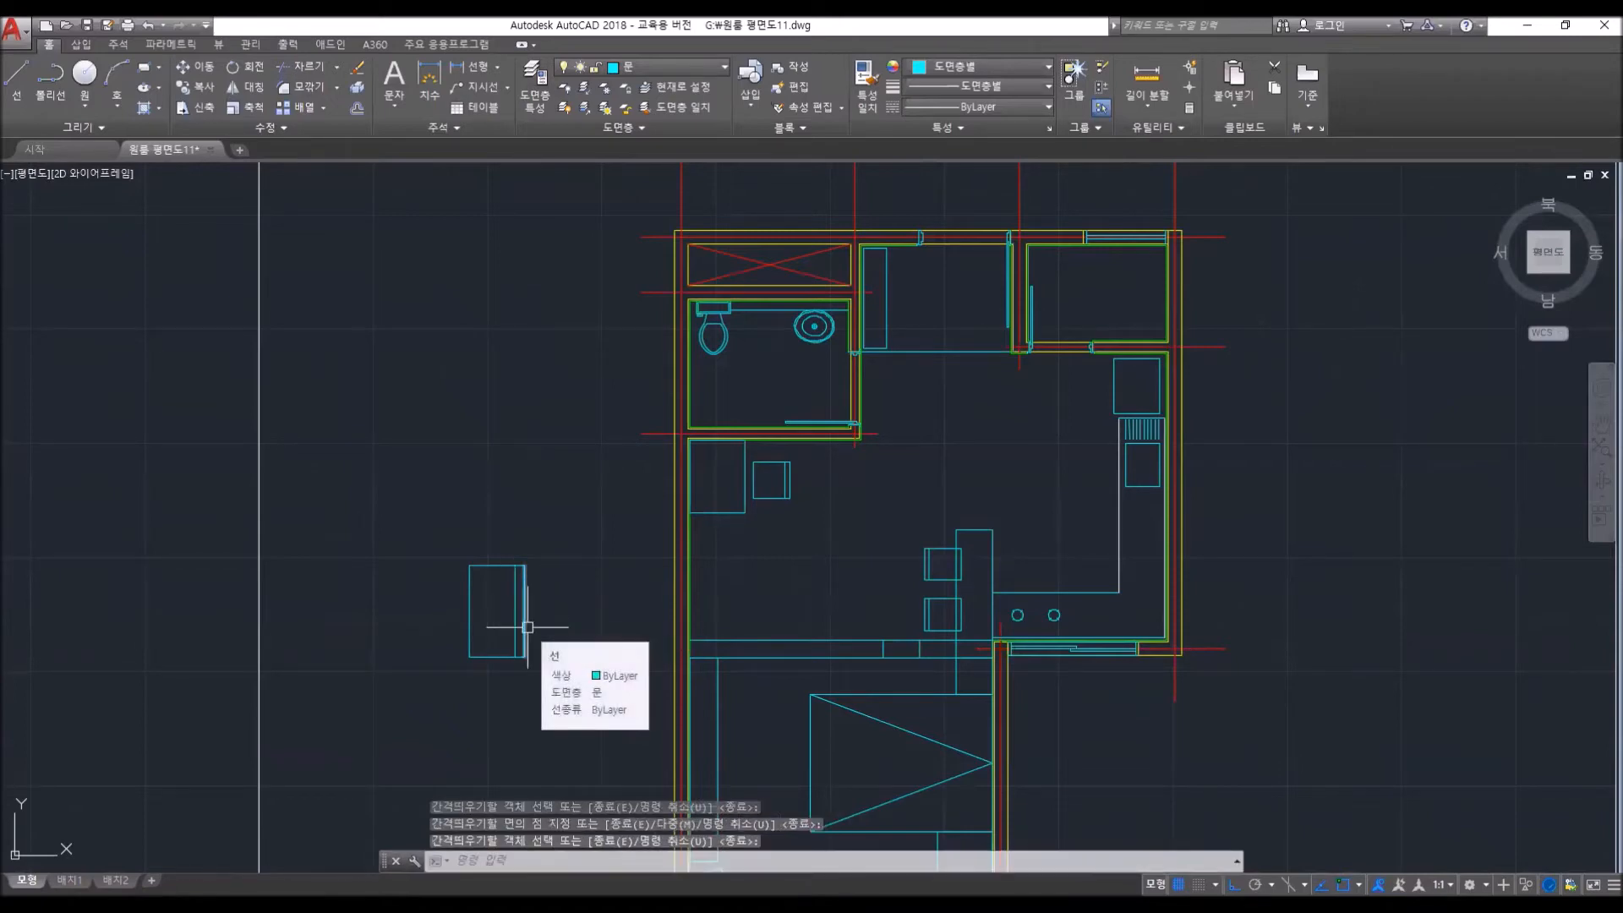
- Draw a horizontal line between the midpoints of the sofa's left side and backrest line to divide the seat
{"action": "scroll", "coordinate": [527, 627], "scroll_direction": "up", "scroll_amount": 2}
{"action": "type", "text": "l"}
{"action": "key", "text": "Return"}
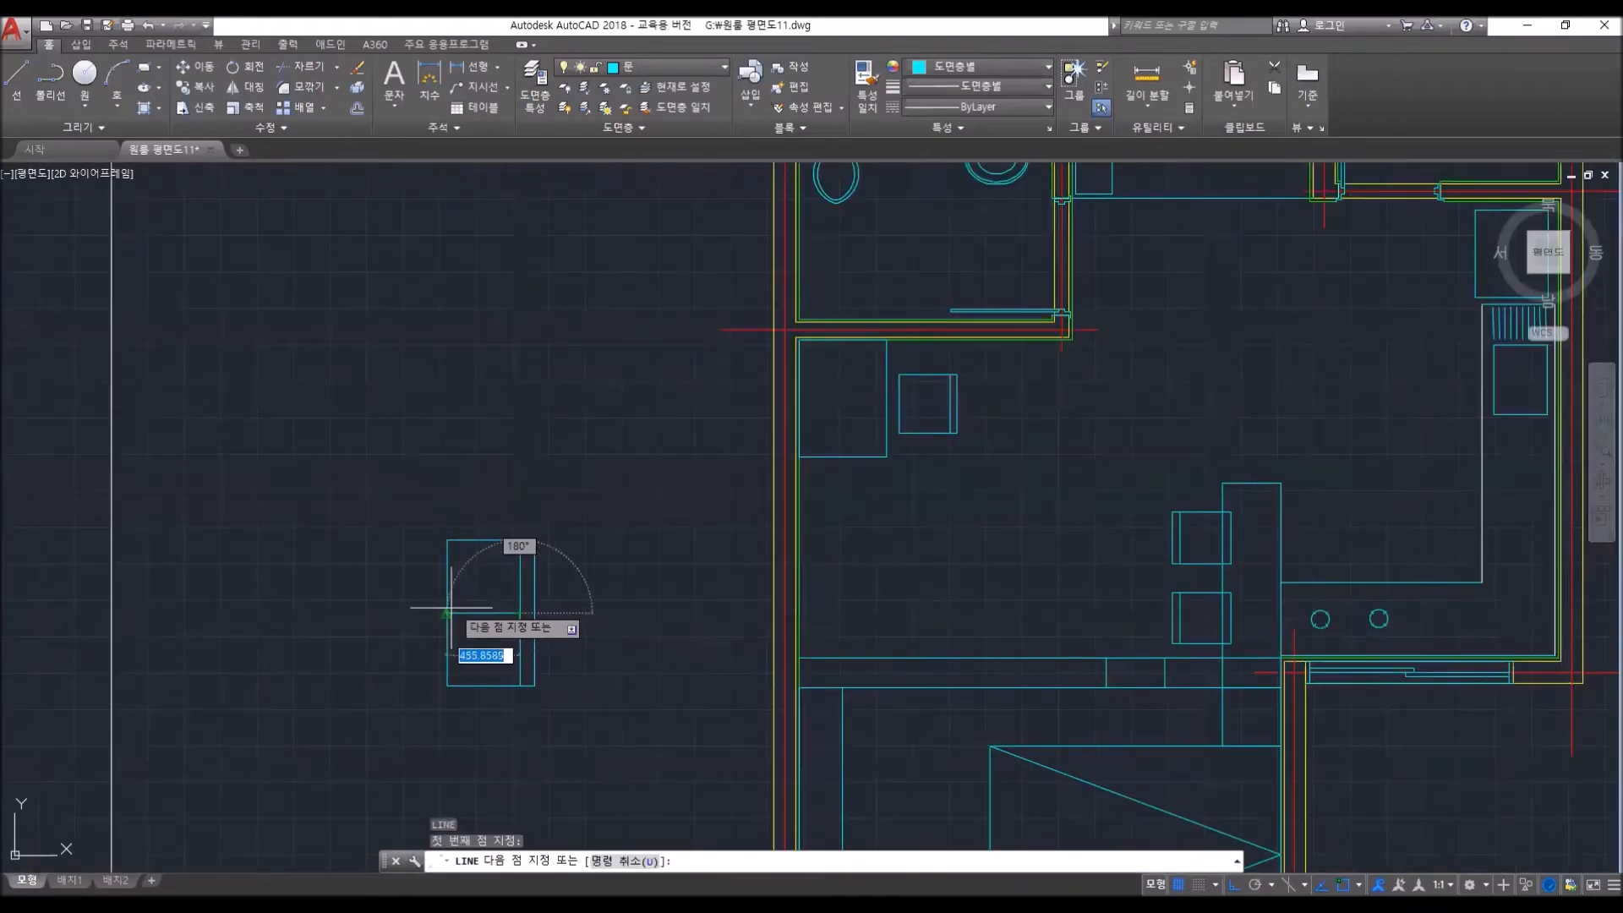
{"action": "left_click", "coordinate": [445, 613]}
{"action": "left_click", "coordinate": [520, 613]}
{"action": "key", "text": "Return"}
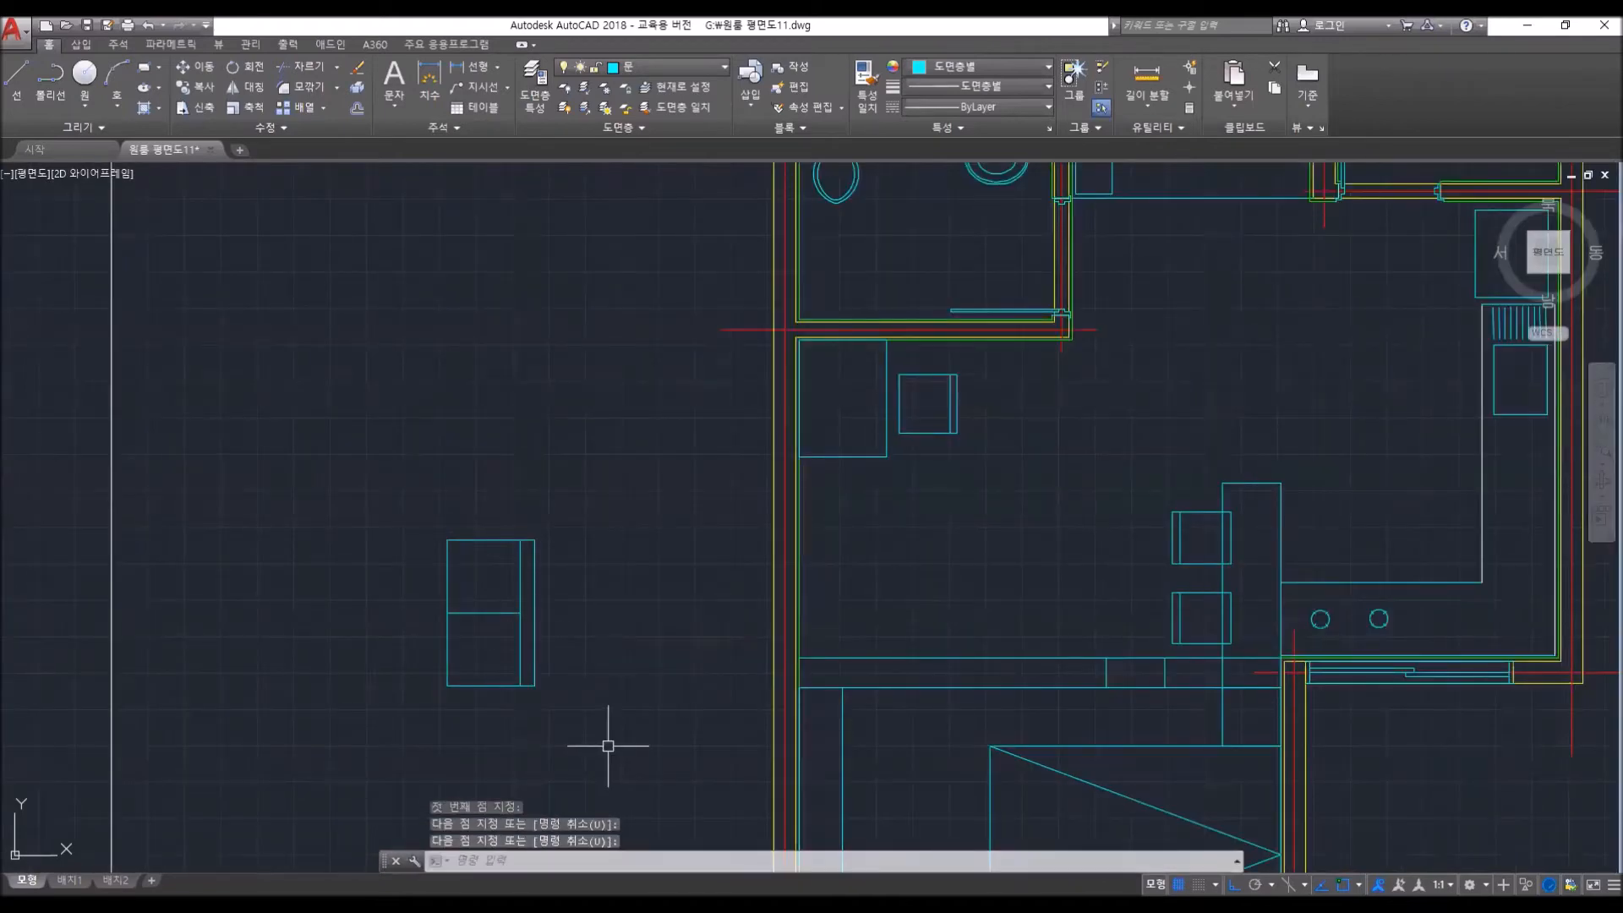
- Move the whole sofa into the living area, left of the two counter chairs, with Ortho off for free placement
{"action": "type", "text": "m"}
{"action": "key", "text": "Return"}
{"action": "left_click", "coordinate": [608, 745]}
{"action": "left_click", "coordinate": [415, 508]}
{"action": "key", "text": "Return"}
{"action": "left_click", "coordinate": [535, 541]}
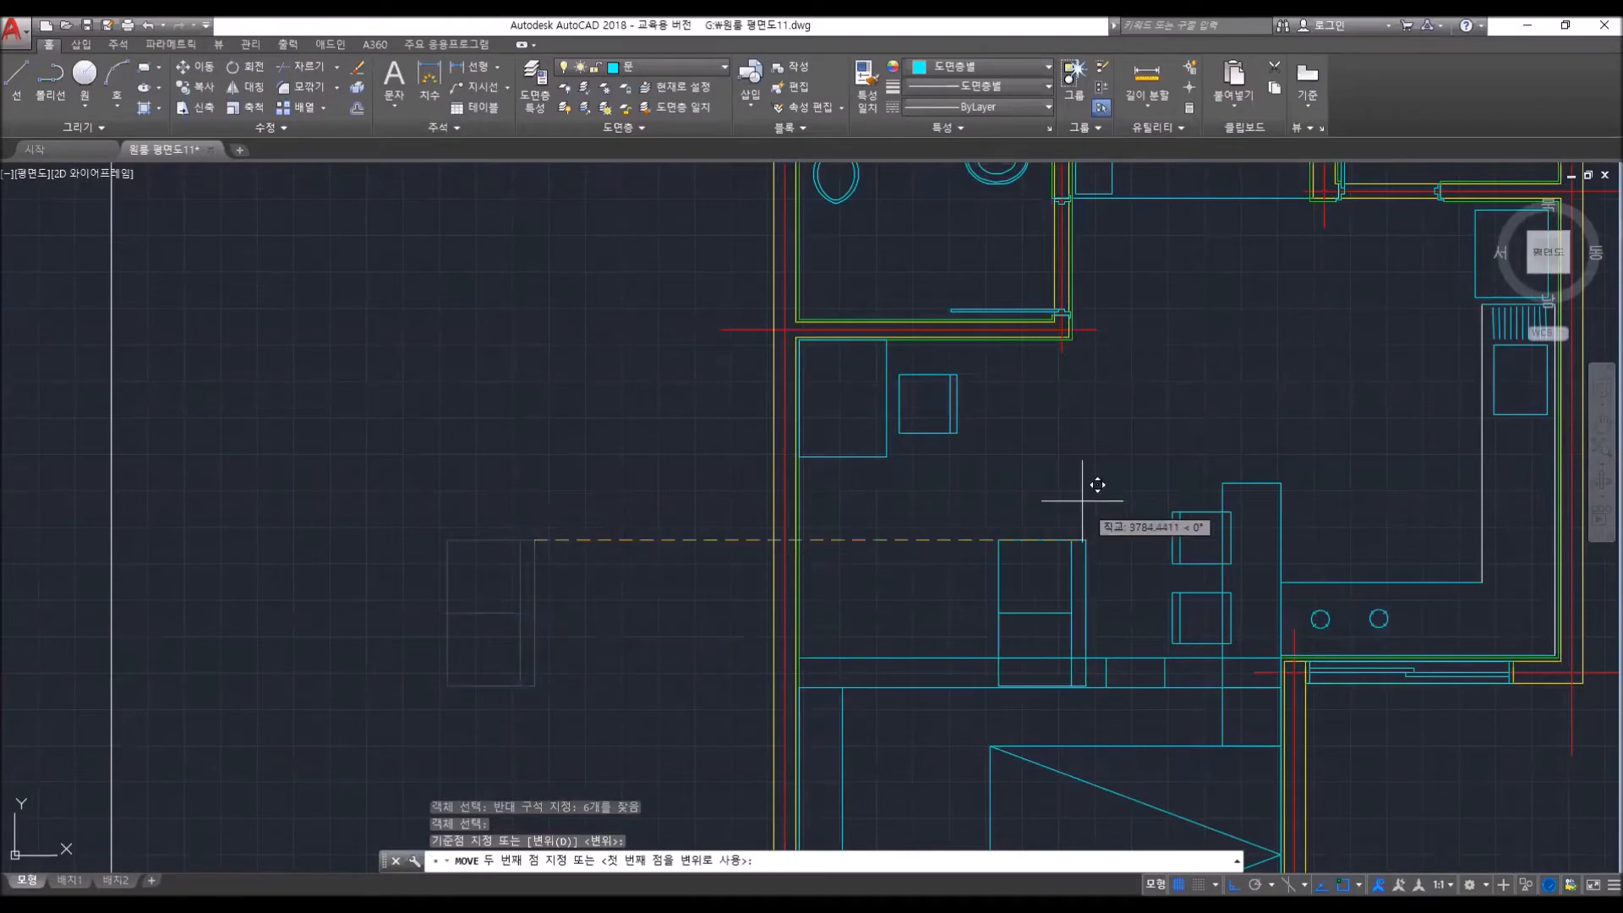
{"action": "key", "text": "F8"}
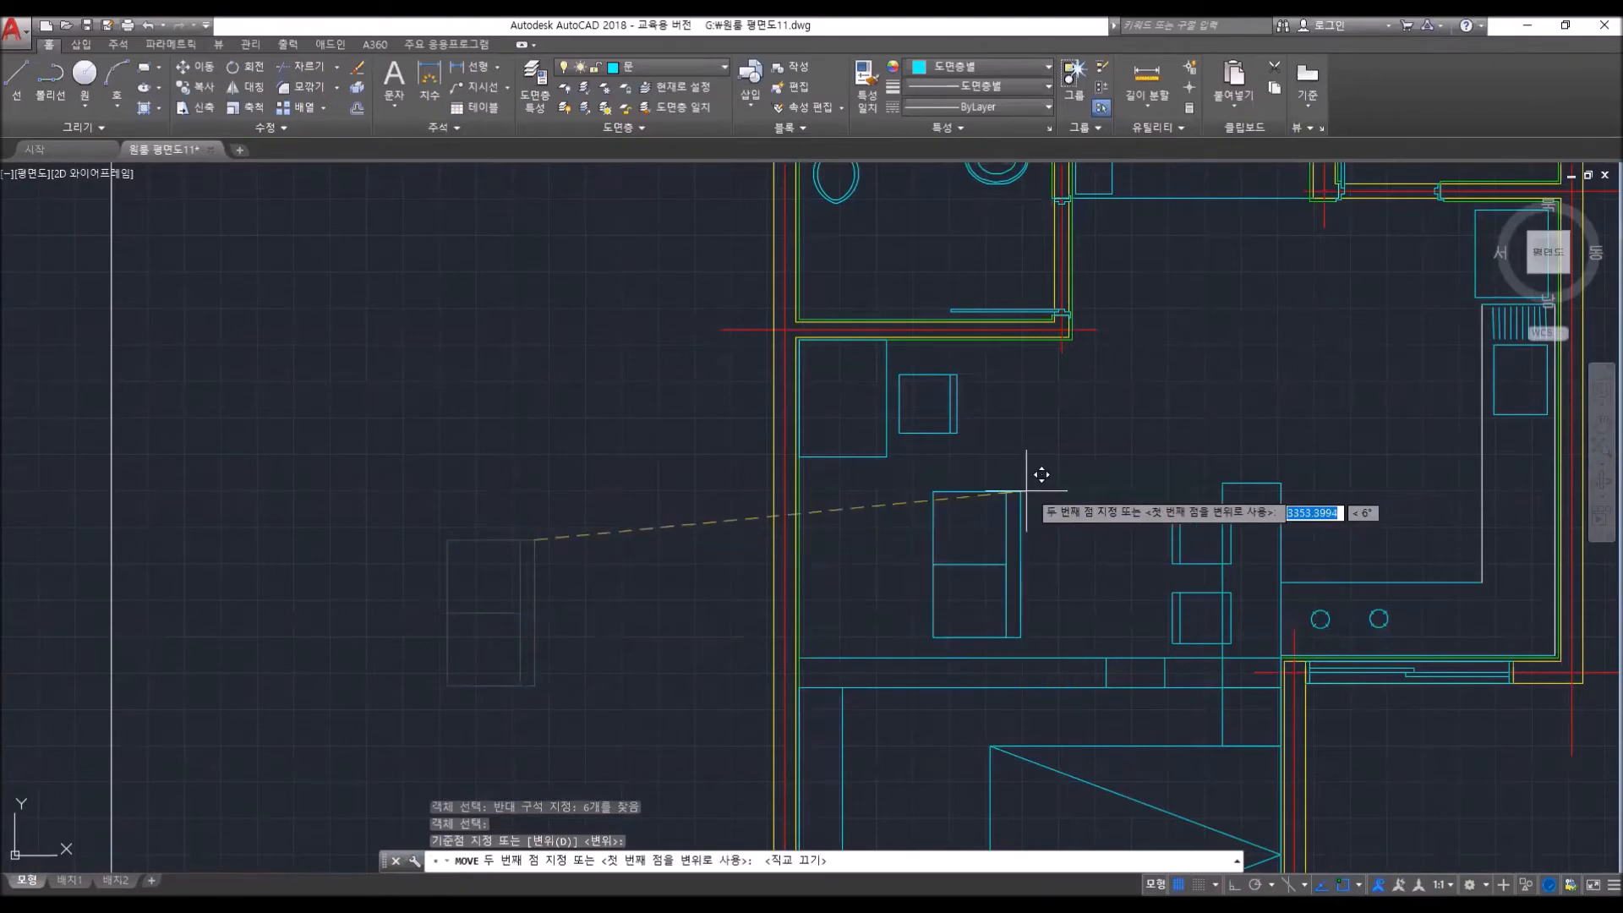
{"action": "left_click", "coordinate": [1079, 483]}
{"action": "key", "text": "space"}
{"action": "key", "text": "Escape"}
{"action": "key", "text": "Escape"}
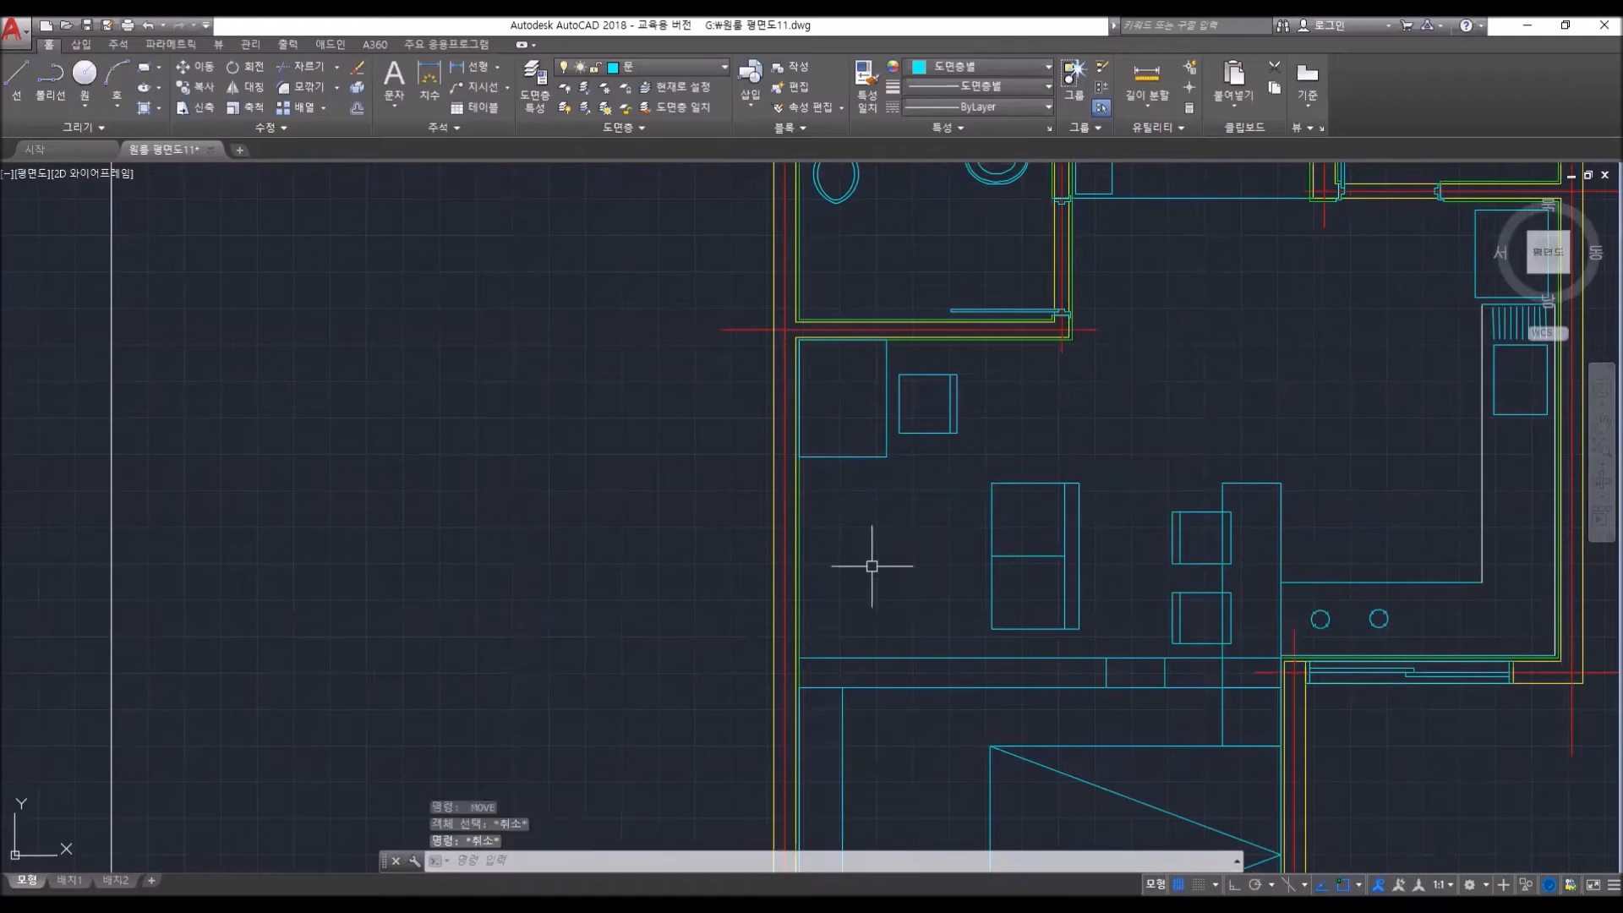
- Draw a rectangular cabinet about 376 by 1256 along the living area's left wall, just below the desk
{"action": "key", "text": "Return"}
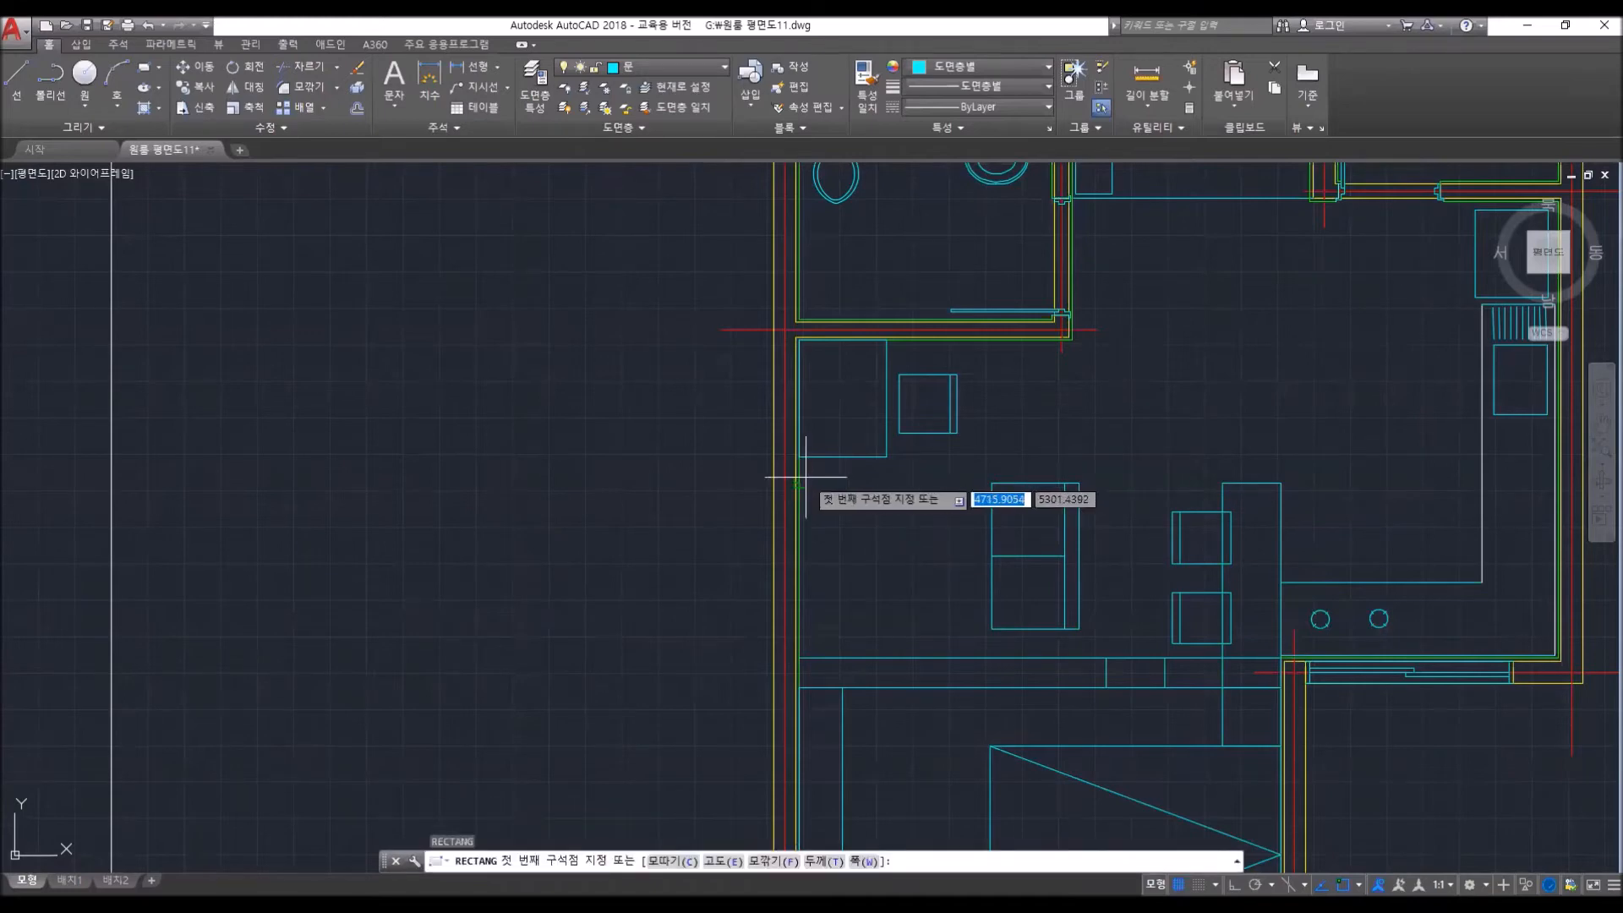
{"action": "scroll", "coordinate": [777, 456], "scroll_direction": "up", "scroll_amount": 4}
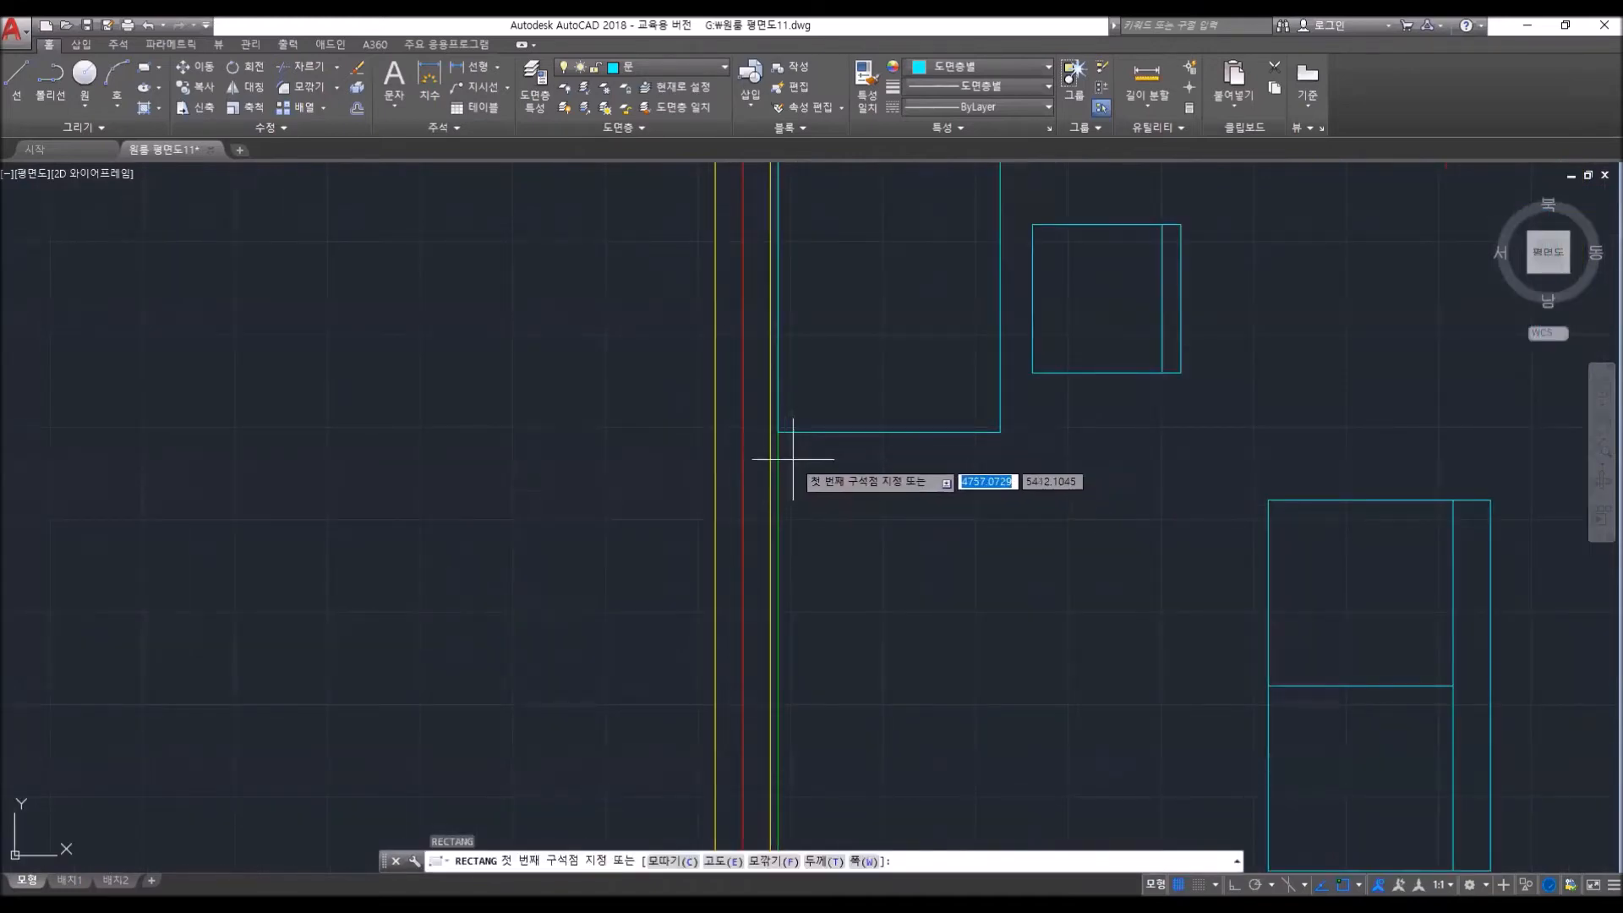
{"action": "left_click", "coordinate": [789, 465]}
{"action": "scroll", "coordinate": [844, 635], "scroll_direction": "down", "scroll_amount": 4}
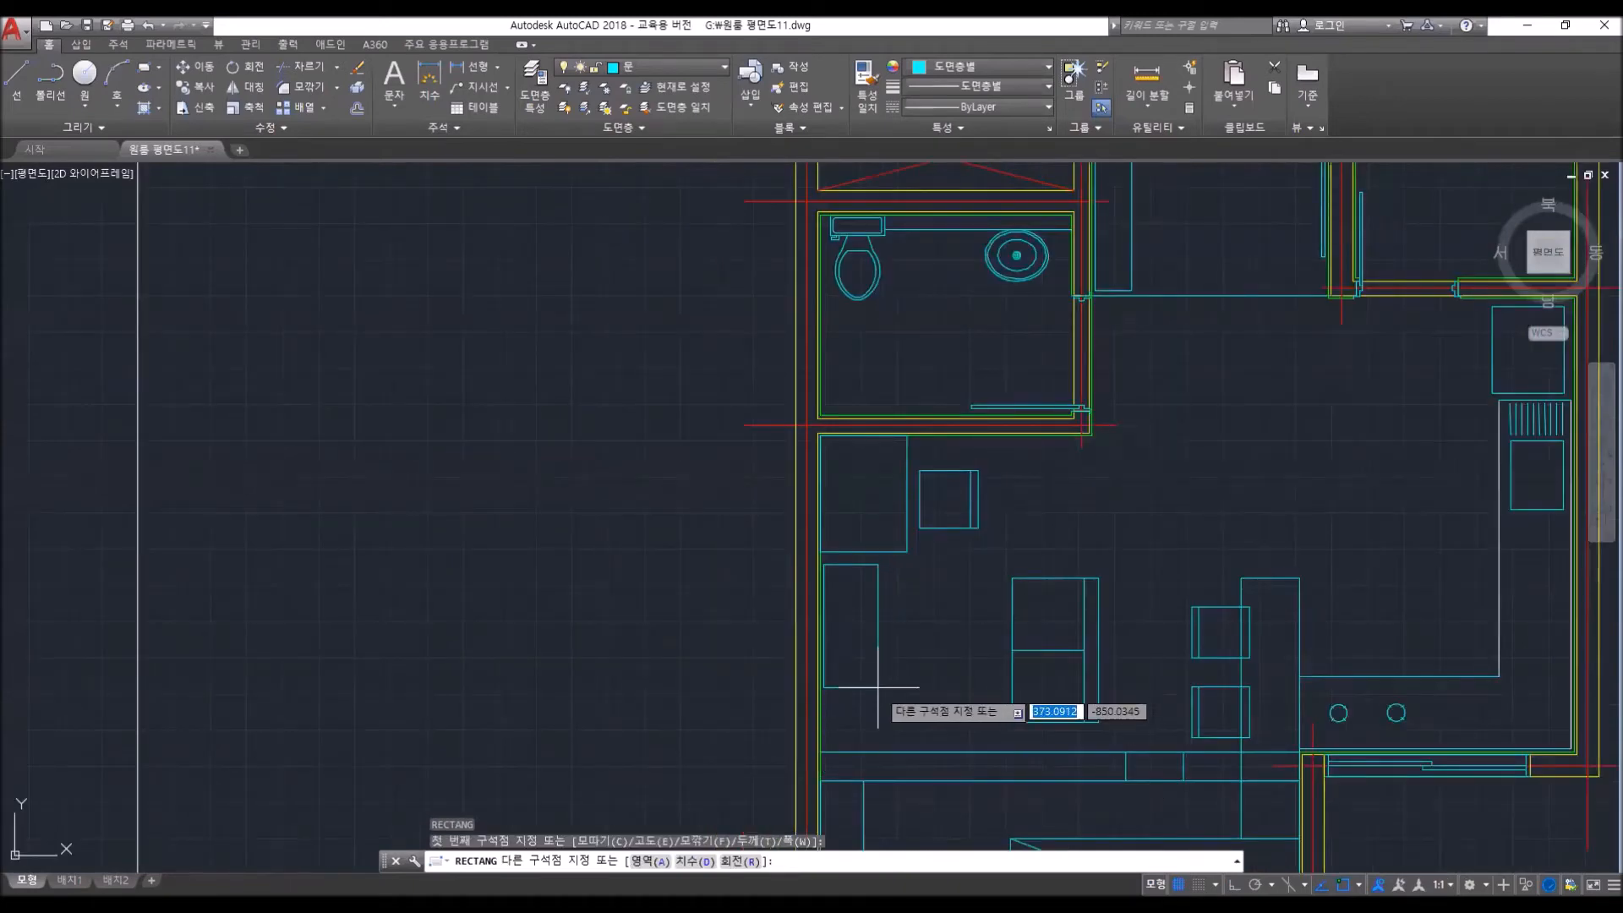
{"action": "scroll", "coordinate": [876, 744], "scroll_direction": "up", "scroll_amount": 2}
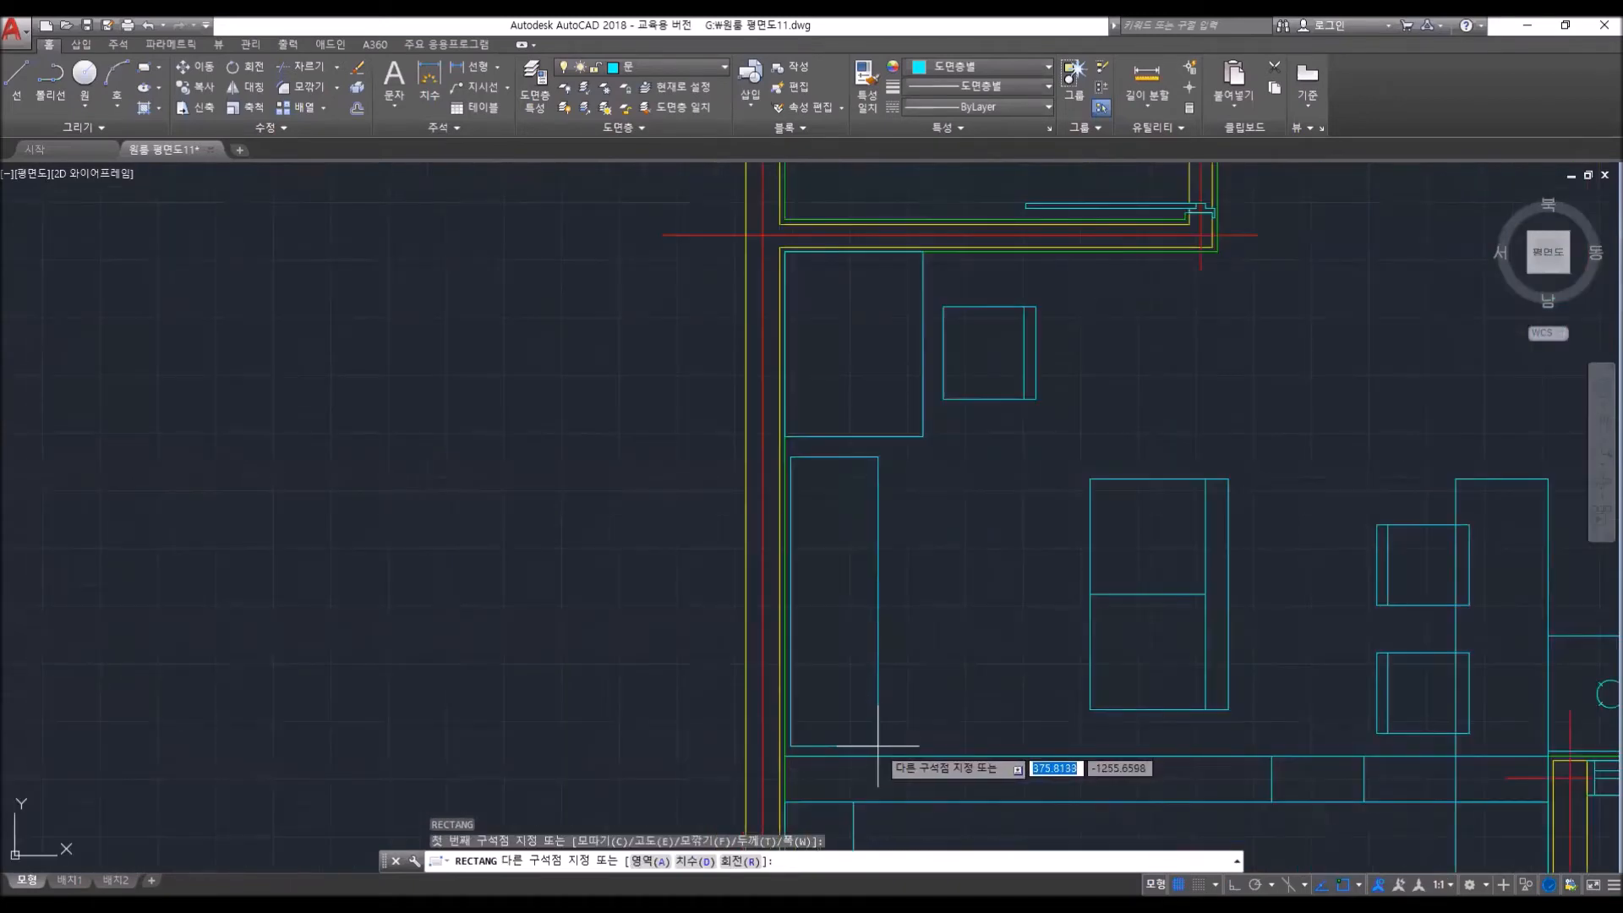
{"action": "left_click", "coordinate": [876, 745]}
{"action": "scroll", "coordinate": [973, 636], "scroll_direction": "down", "scroll_amount": 2}
{"action": "middle_click_drag", "start_coordinate": [971, 635], "coordinate": [868, 631]}
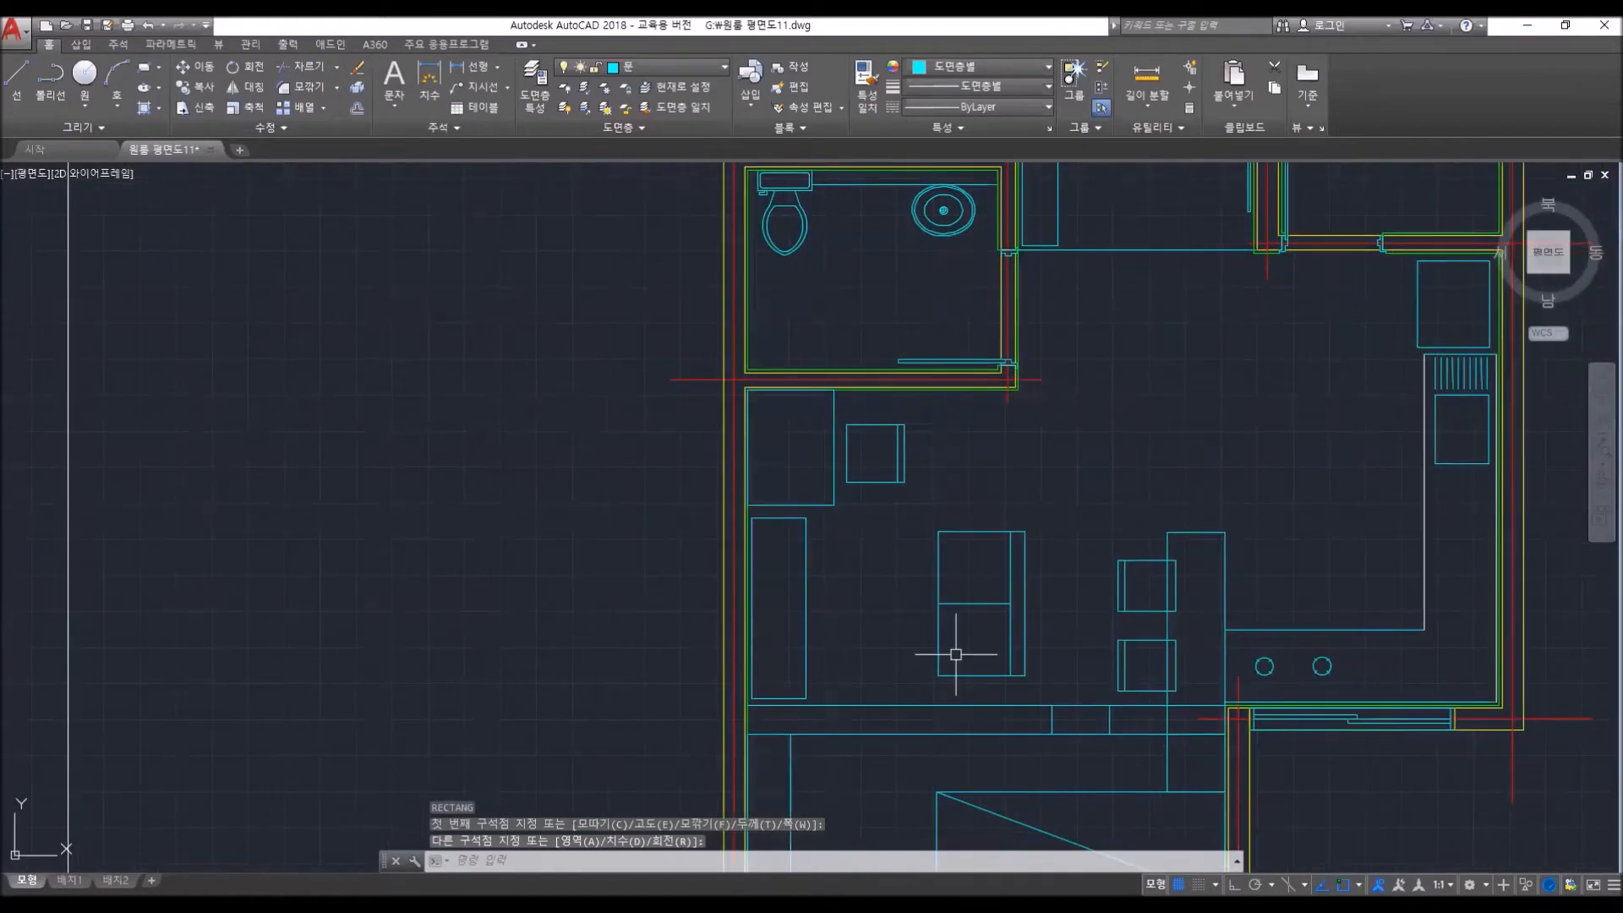
{"action": "scroll", "coordinate": [956, 641], "scroll_direction": "down", "scroll_amount": 2}
{"action": "middle_click_drag", "start_coordinate": [975, 698], "coordinate": [958, 600]}
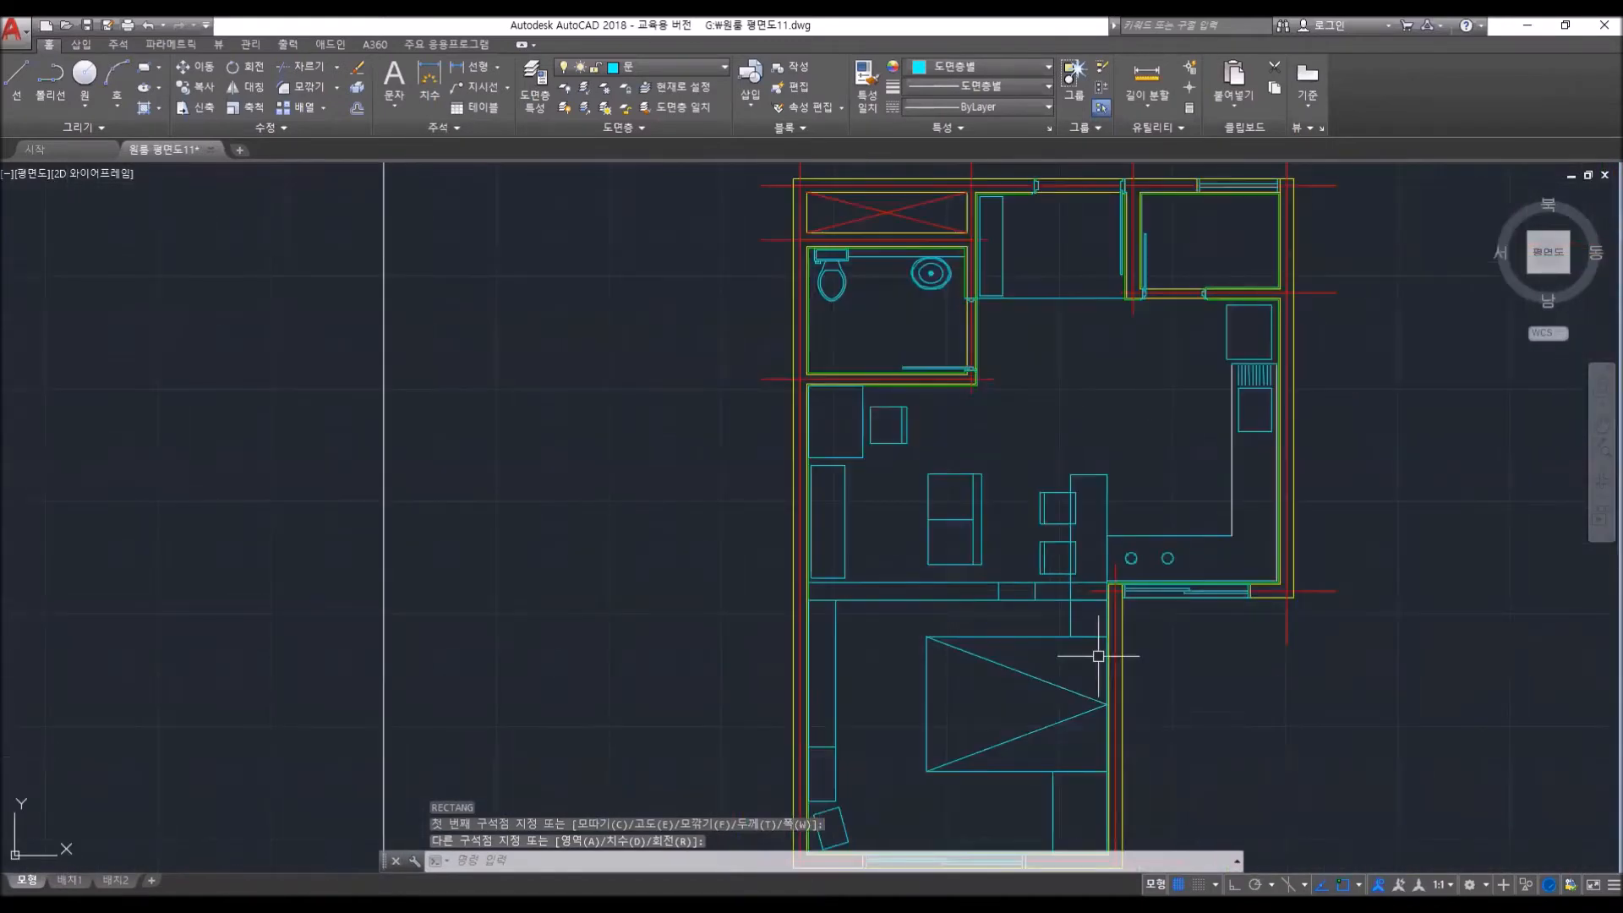
{"action": "middle_click_drag", "start_coordinate": [1098, 656], "coordinate": [1029, 627]}
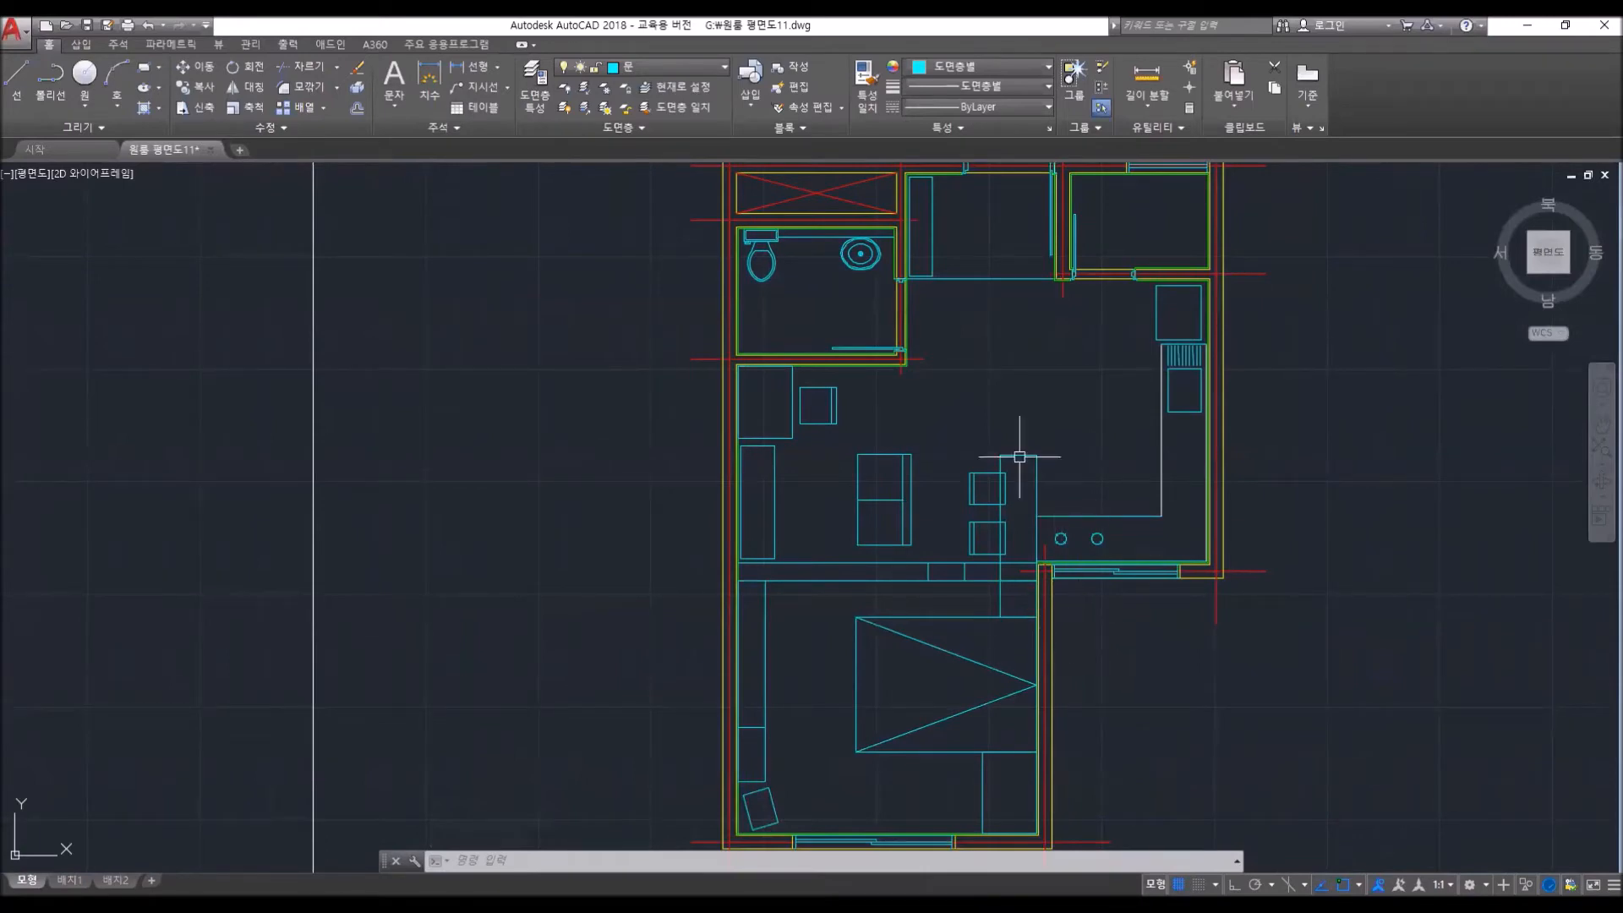
{"action": "middle_click_drag", "start_coordinate": [1117, 556], "coordinate": [964, 586]}
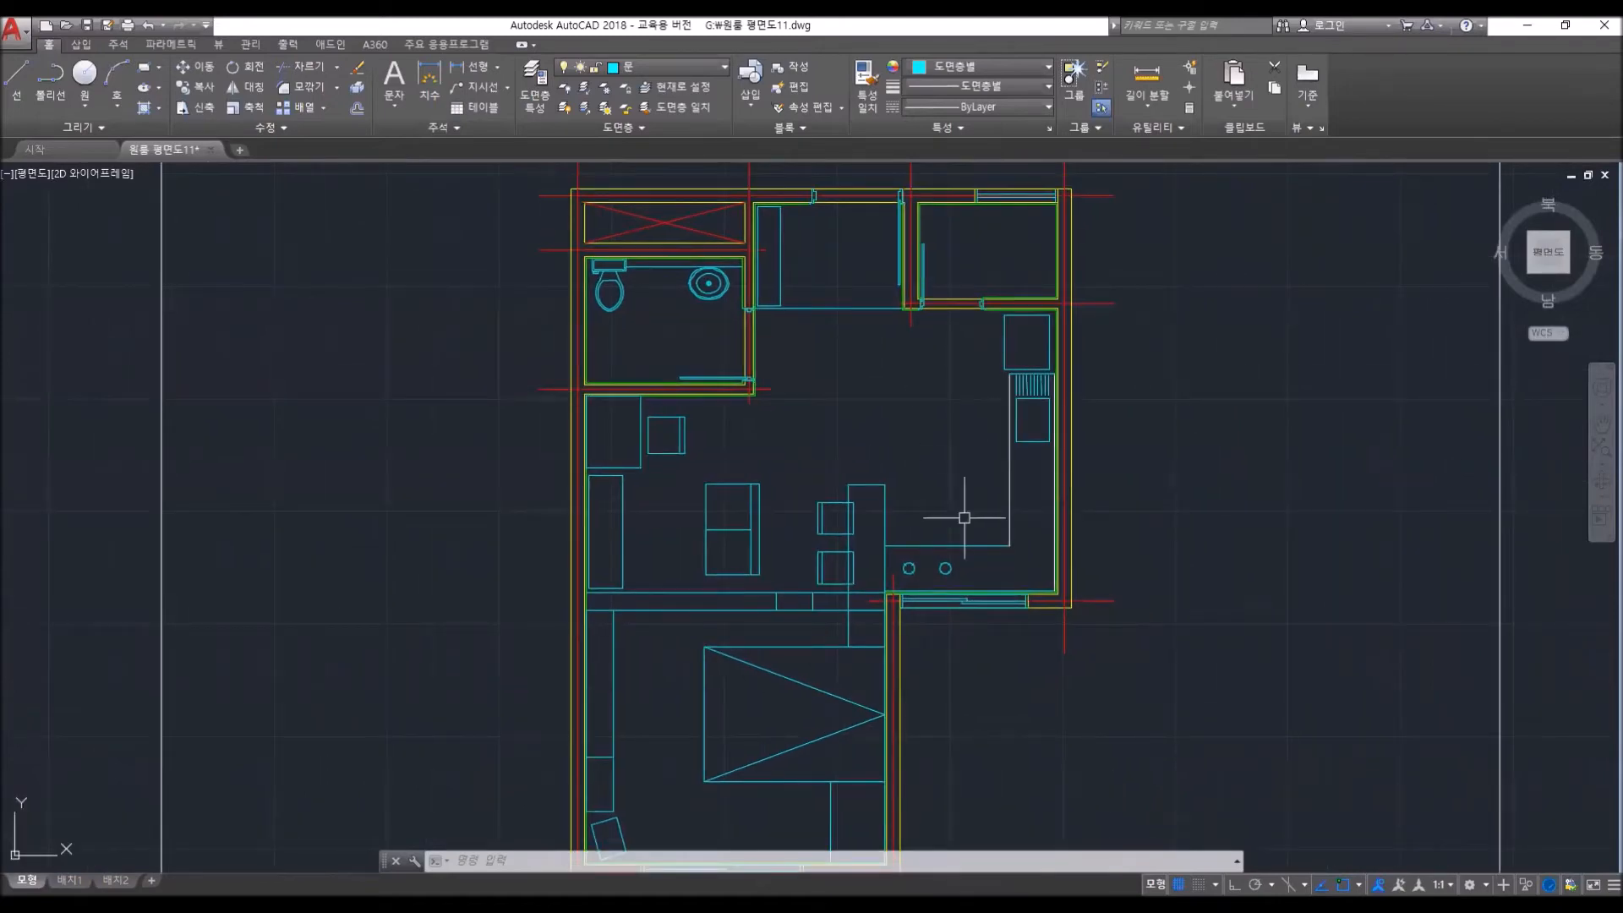
{"action": "scroll", "coordinate": [960, 592], "scroll_direction": "up", "scroll_amount": 6}
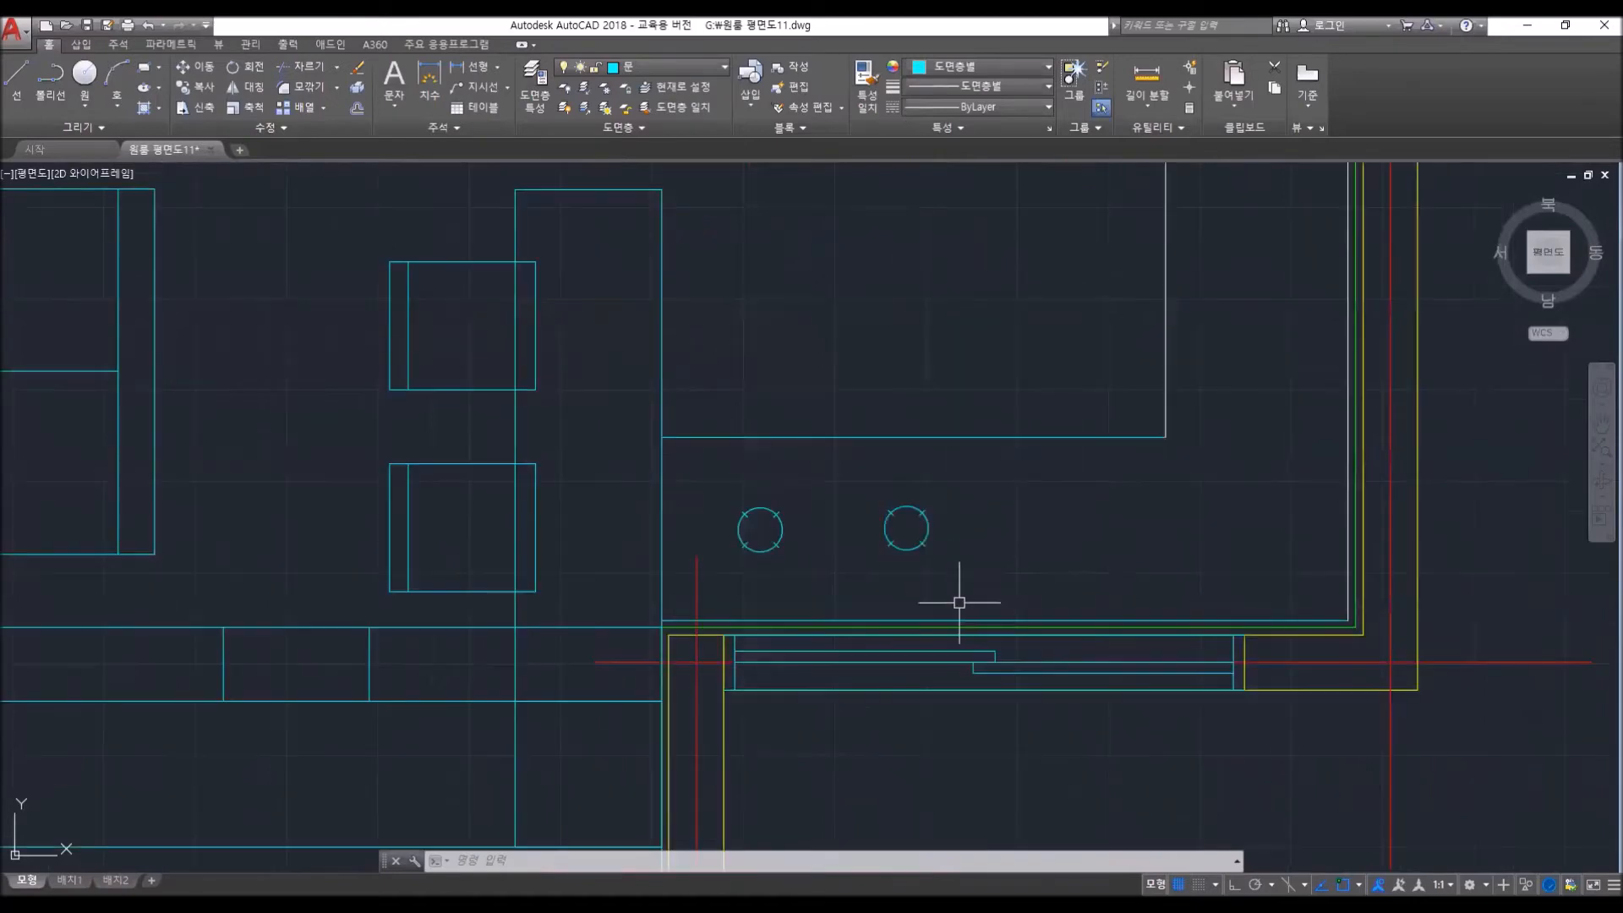
{"action": "scroll", "coordinate": [960, 603], "scroll_direction": "down", "scroll_amount": 4}
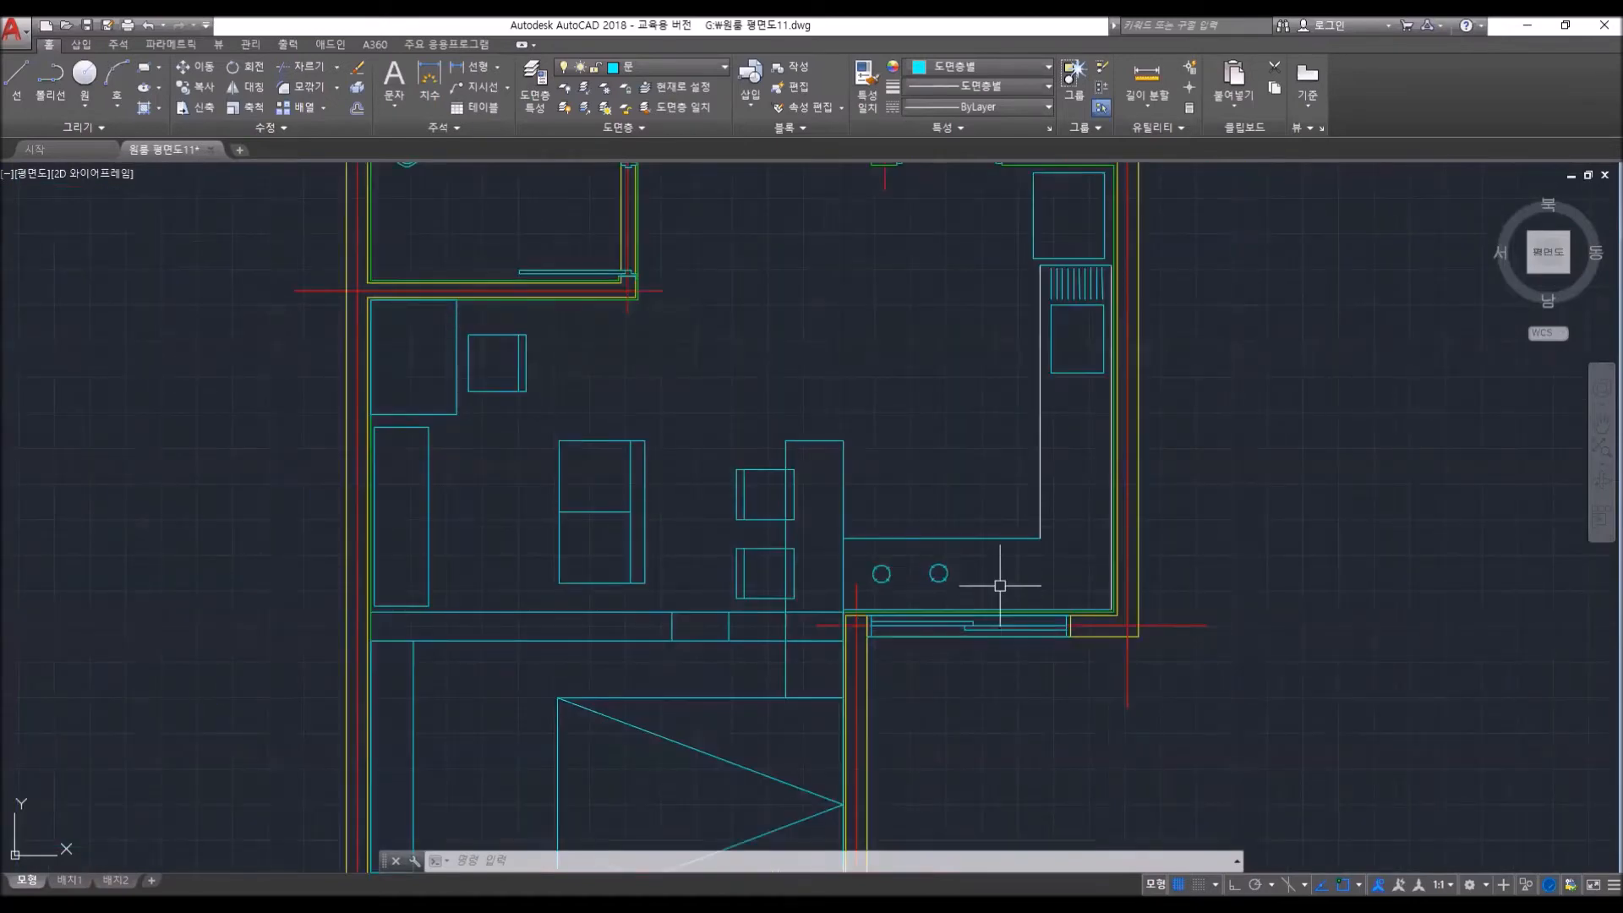
{"action": "scroll", "coordinate": [998, 575], "scroll_direction": "down", "scroll_amount": 2}
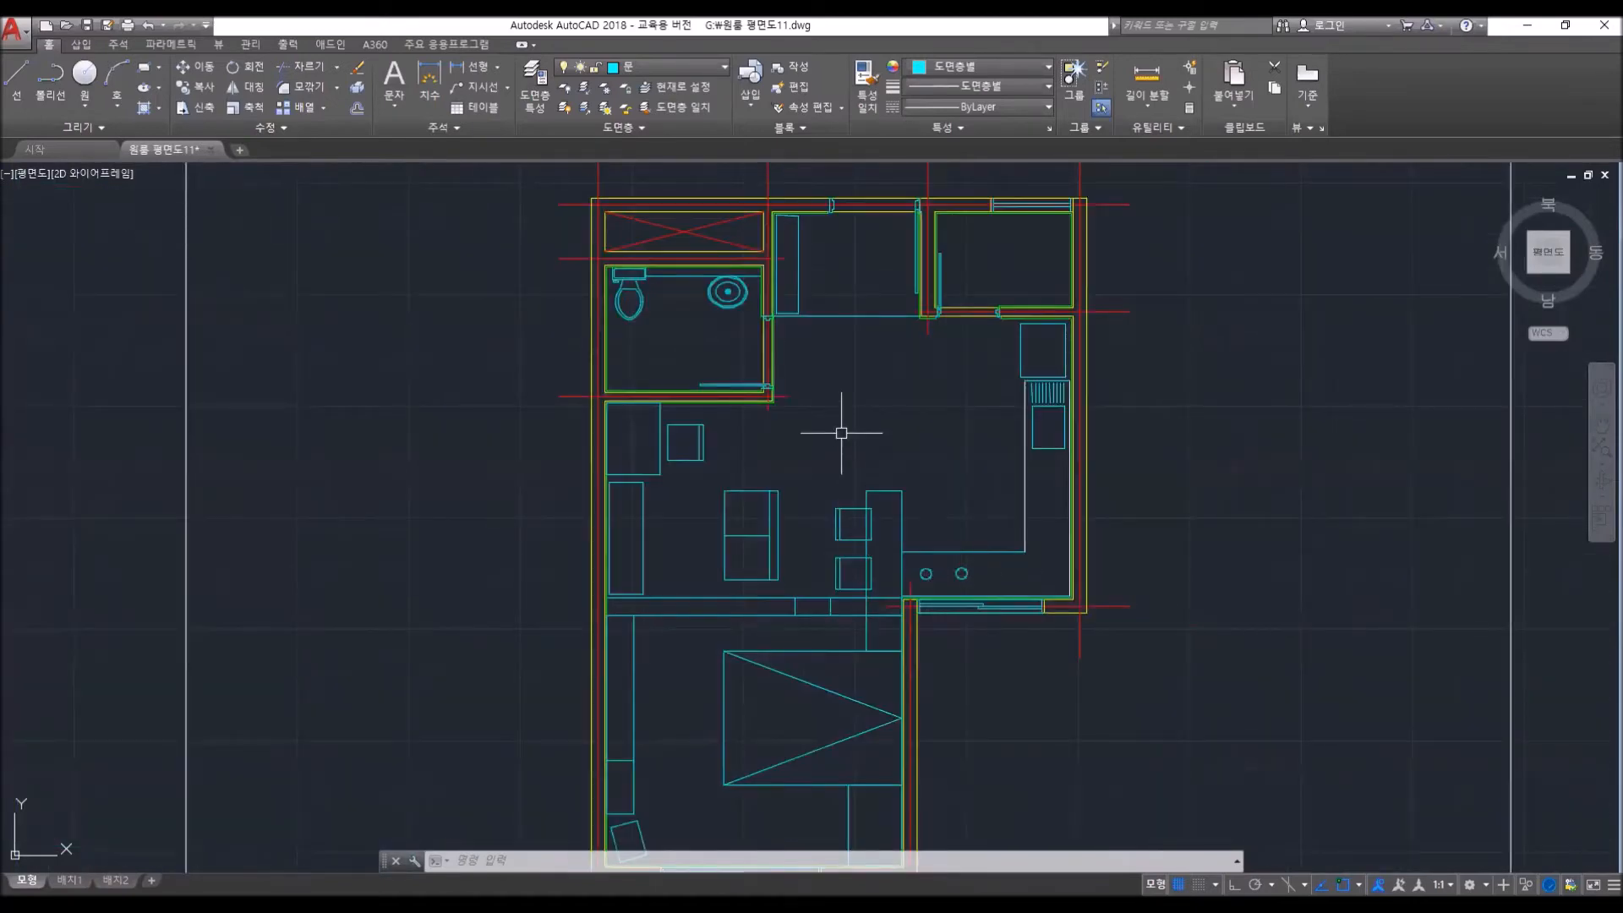
- Draw a 350 by 500 rectangle near the right wall of the small room above the kitchen
{"action": "scroll", "coordinate": [778, 167], "scroll_direction": "up", "scroll_amount": 4}
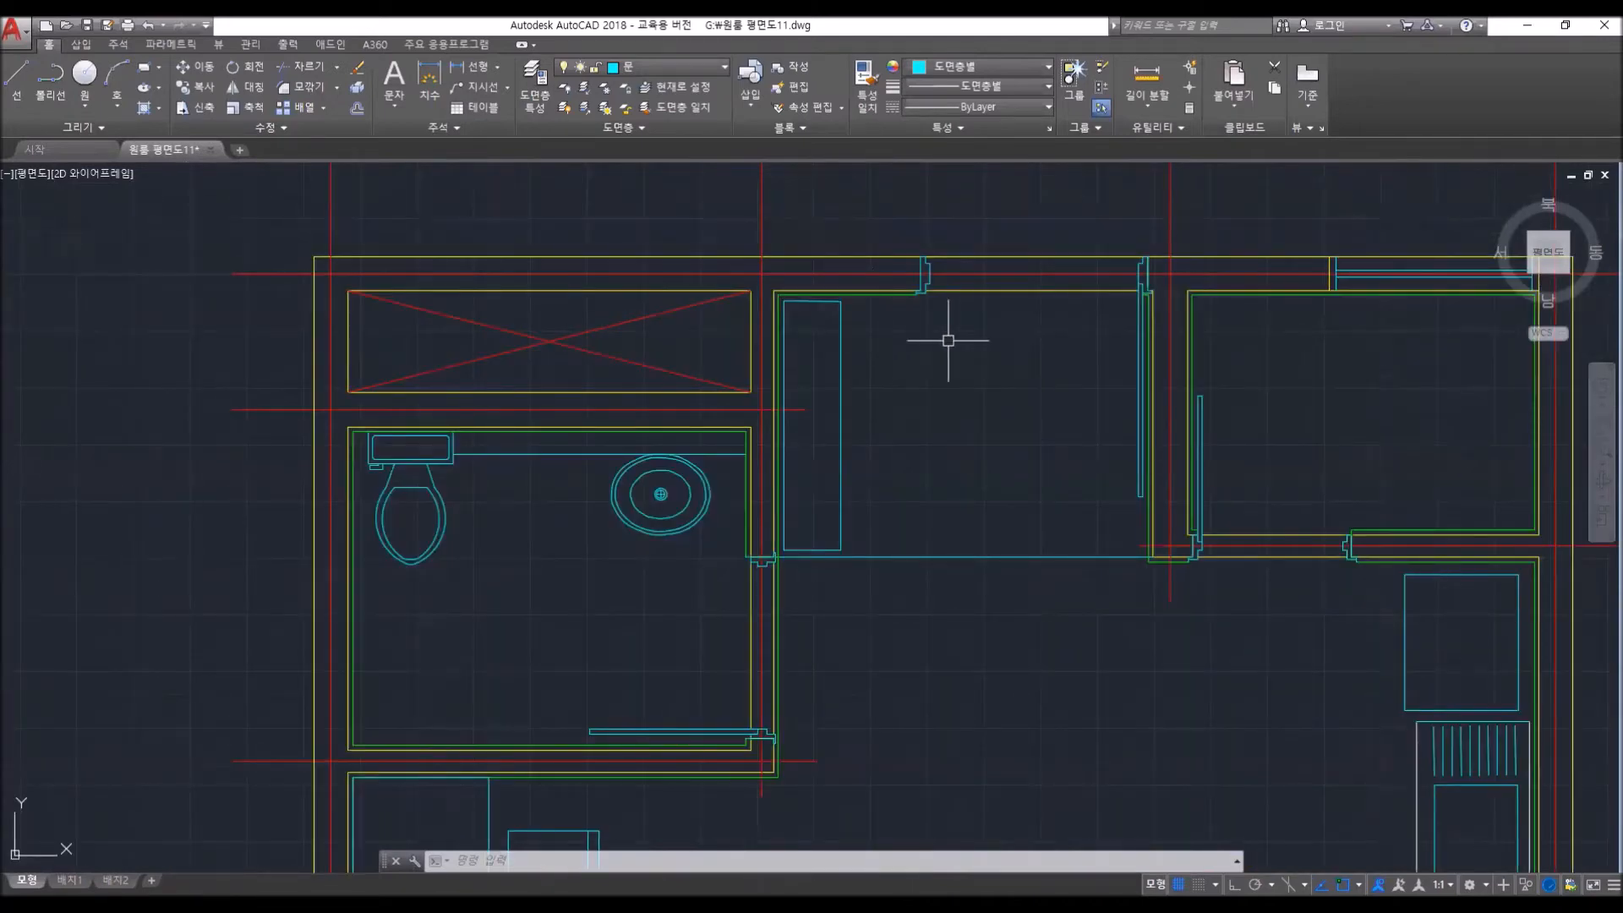
{"action": "scroll", "coordinate": [1130, 409], "scroll_direction": "down", "scroll_amount": 2}
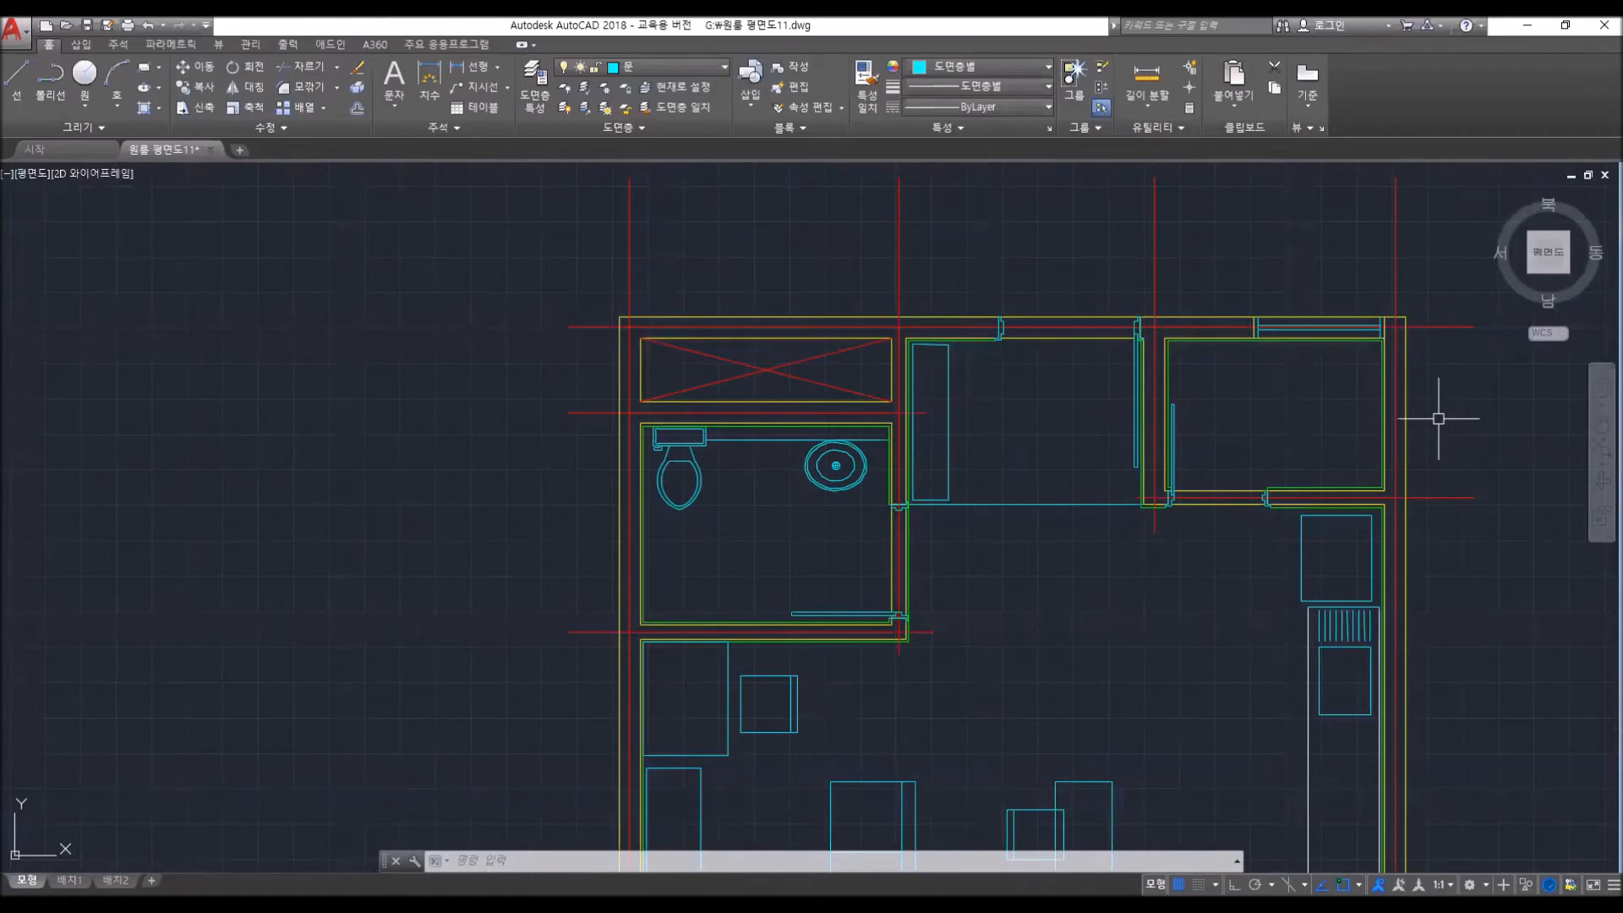
{"action": "type", "text": "rec"}
{"action": "key", "text": "Return"}
{"action": "left_click", "coordinate": [1329, 461]}
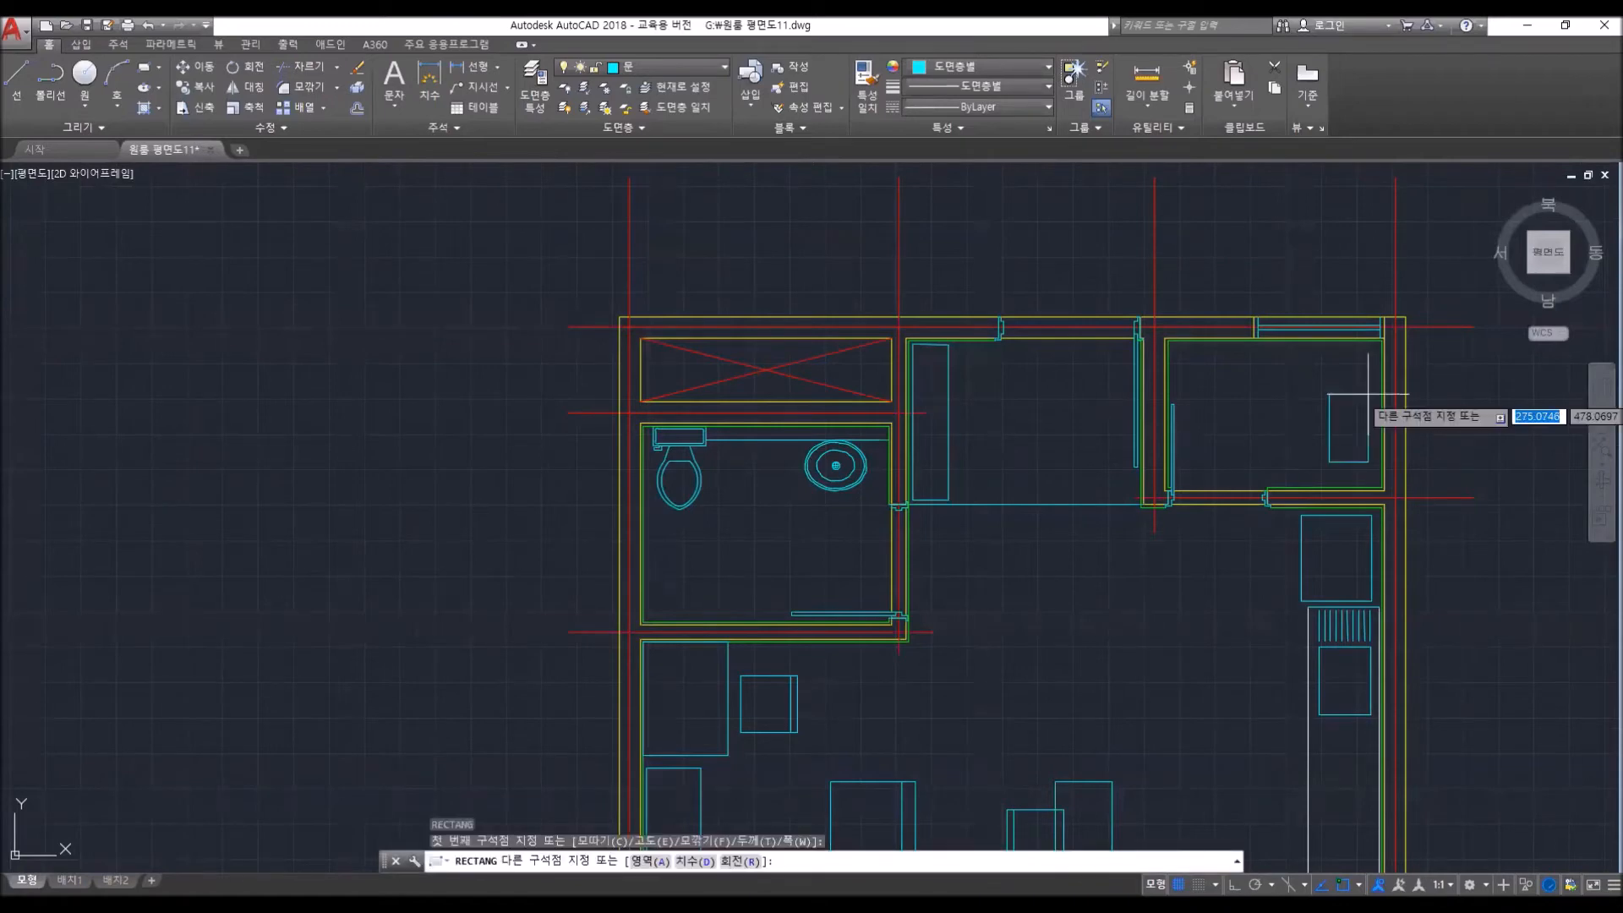
{"action": "type", "text": "@350"}
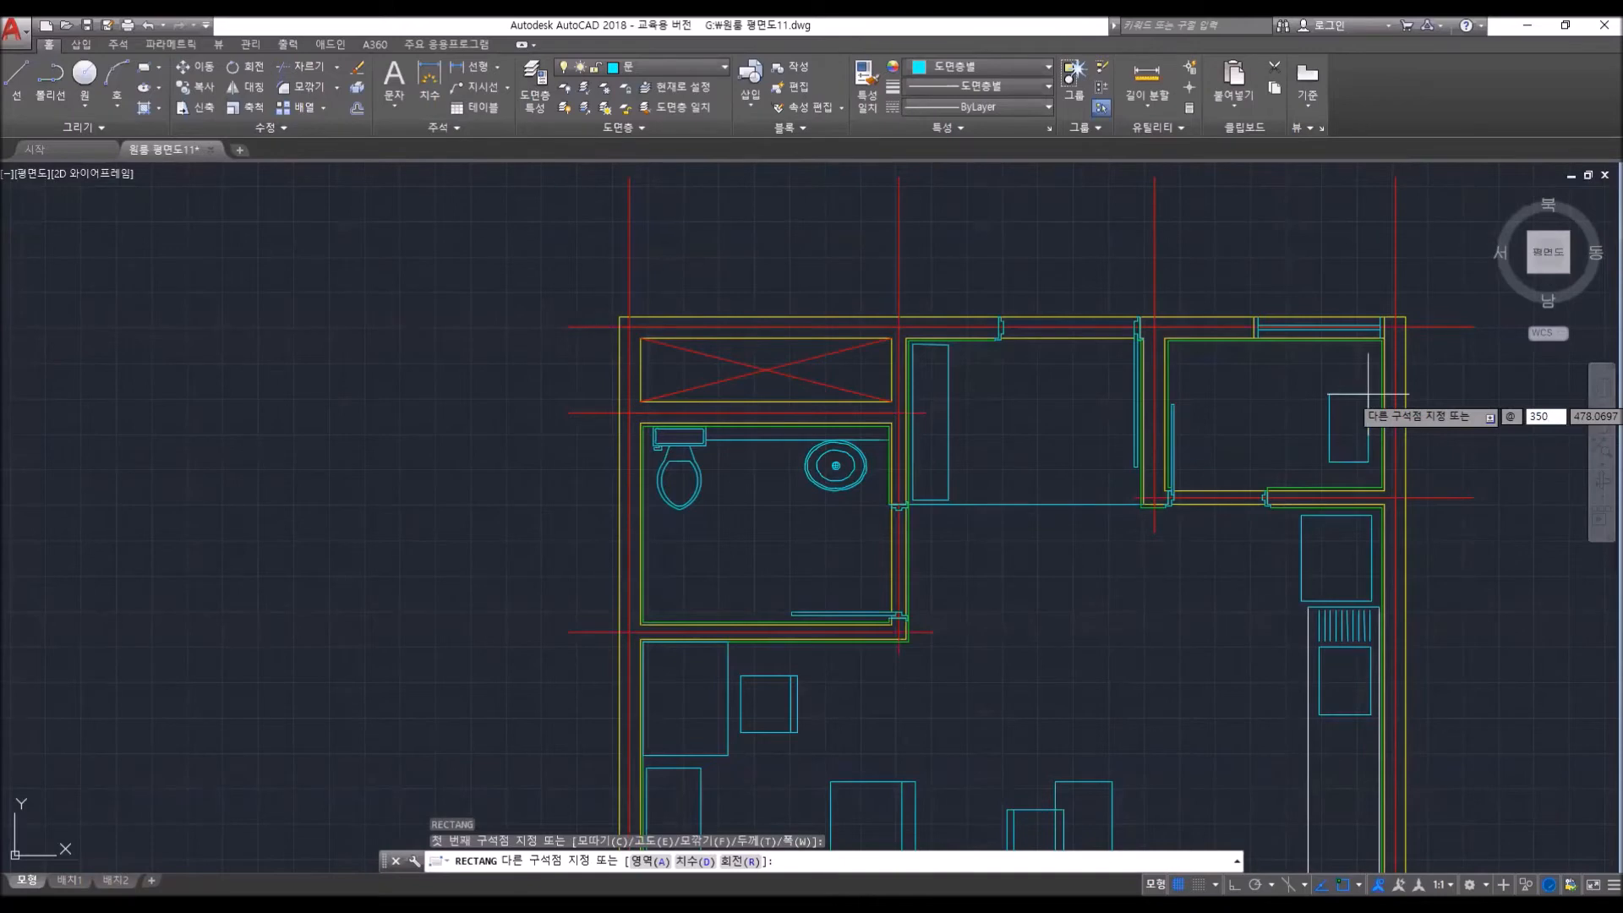
{"action": "key", "text": "Tab"}
{"action": "type", "text": "500"}
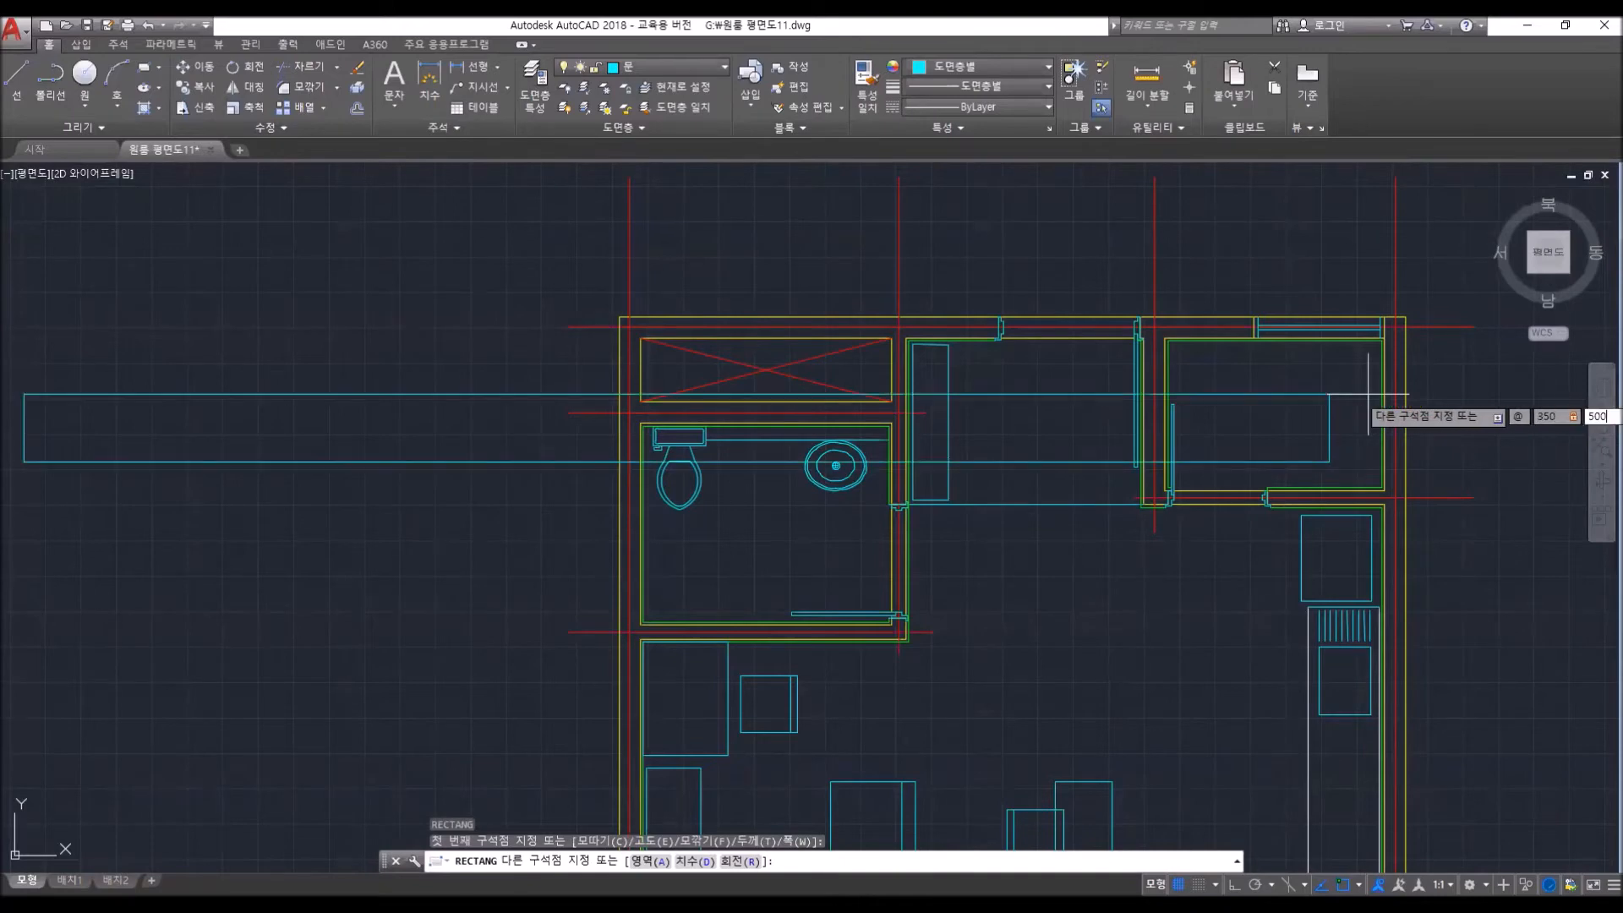
{"action": "key", "text": "Return"}
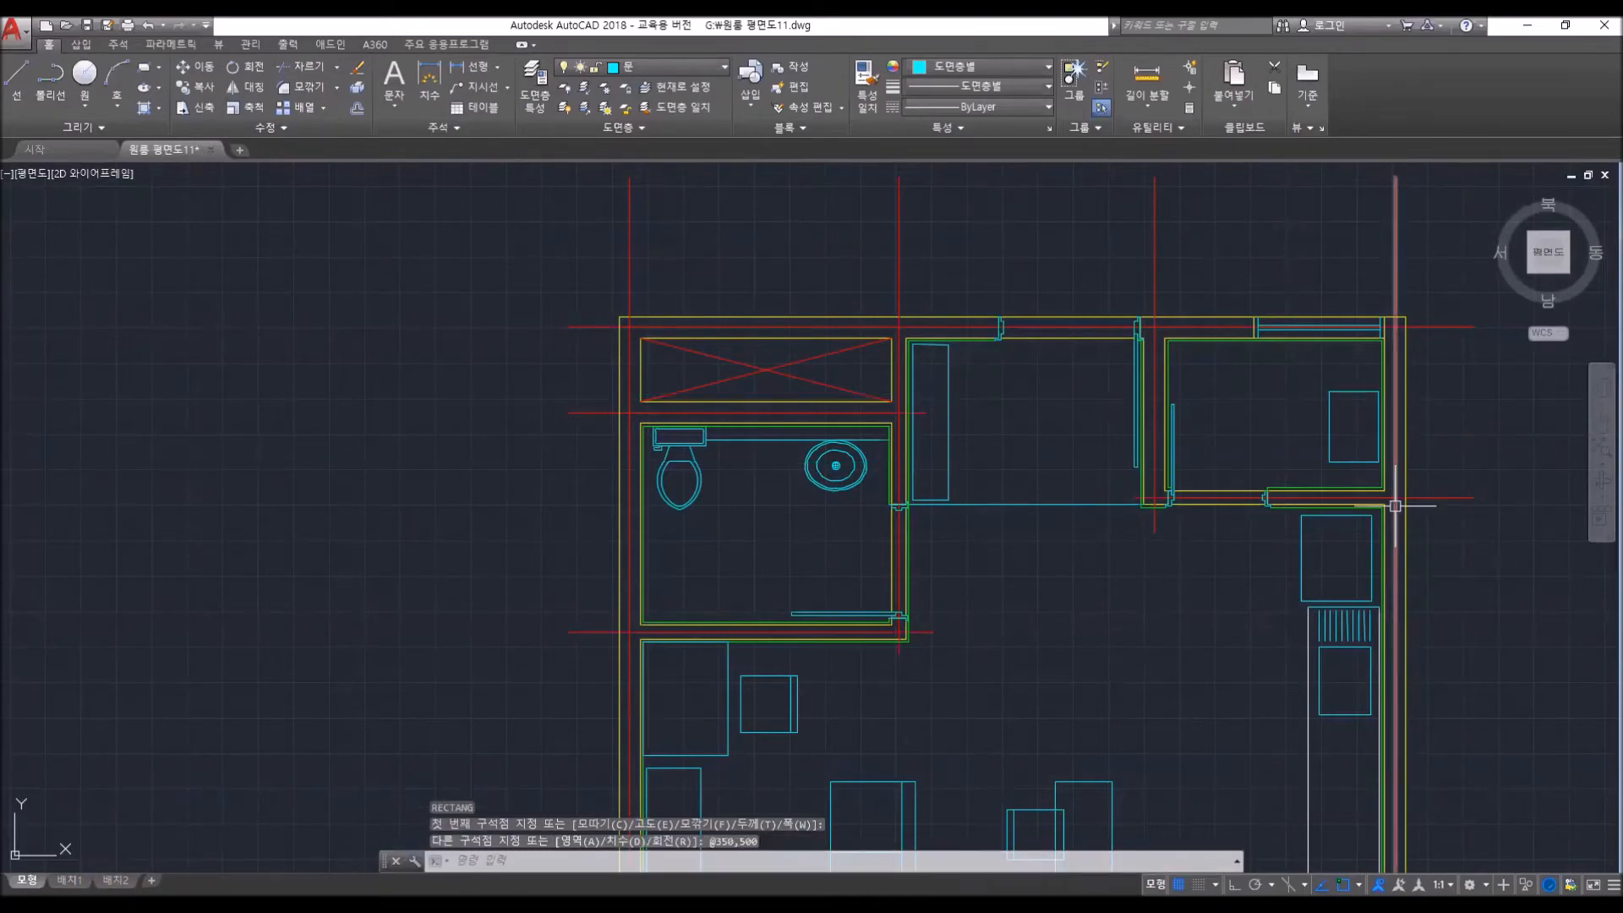
- Move the 350 by 500 rectangle slightly down and left, into the lower-right corner of the small room above the kitchen
{"action": "type", "text": "m"}
{"action": "key", "text": "Return"}
{"action": "left_click", "coordinate": [1330, 428]}
{"action": "key", "text": "Return"}
{"action": "left_click", "coordinate": [1379, 461]}
{"action": "scroll", "coordinate": [1378, 464], "scroll_direction": "up", "scroll_amount": 4}
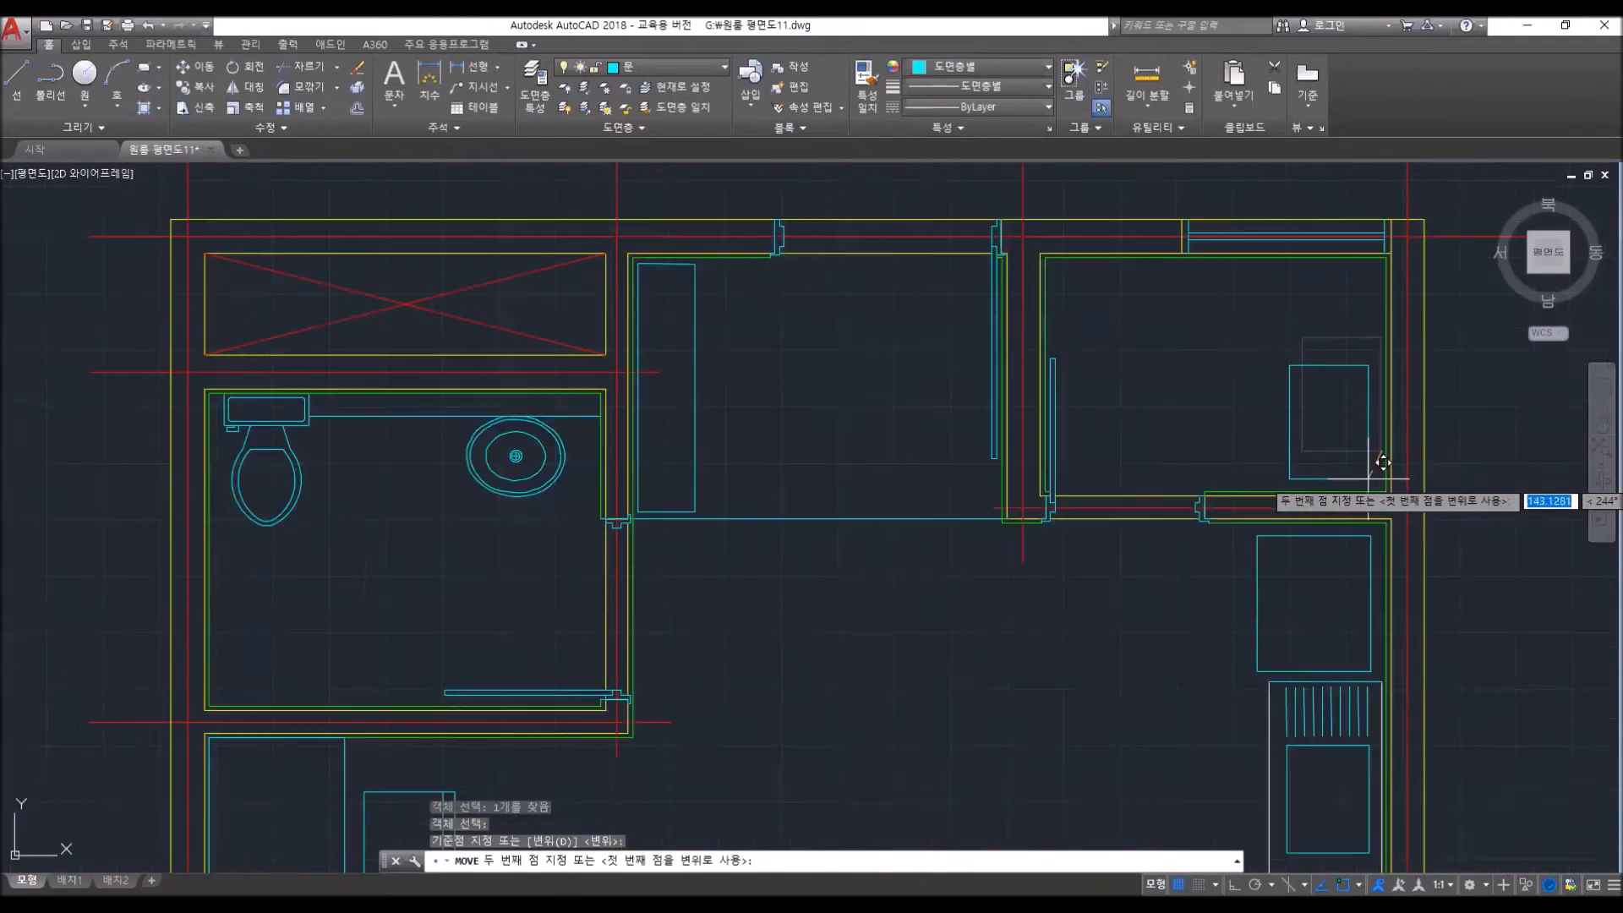
{"action": "left_click", "coordinate": [1368, 478]}
{"action": "scroll", "coordinate": [1368, 478], "scroll_direction": "down", "scroll_amount": 6}
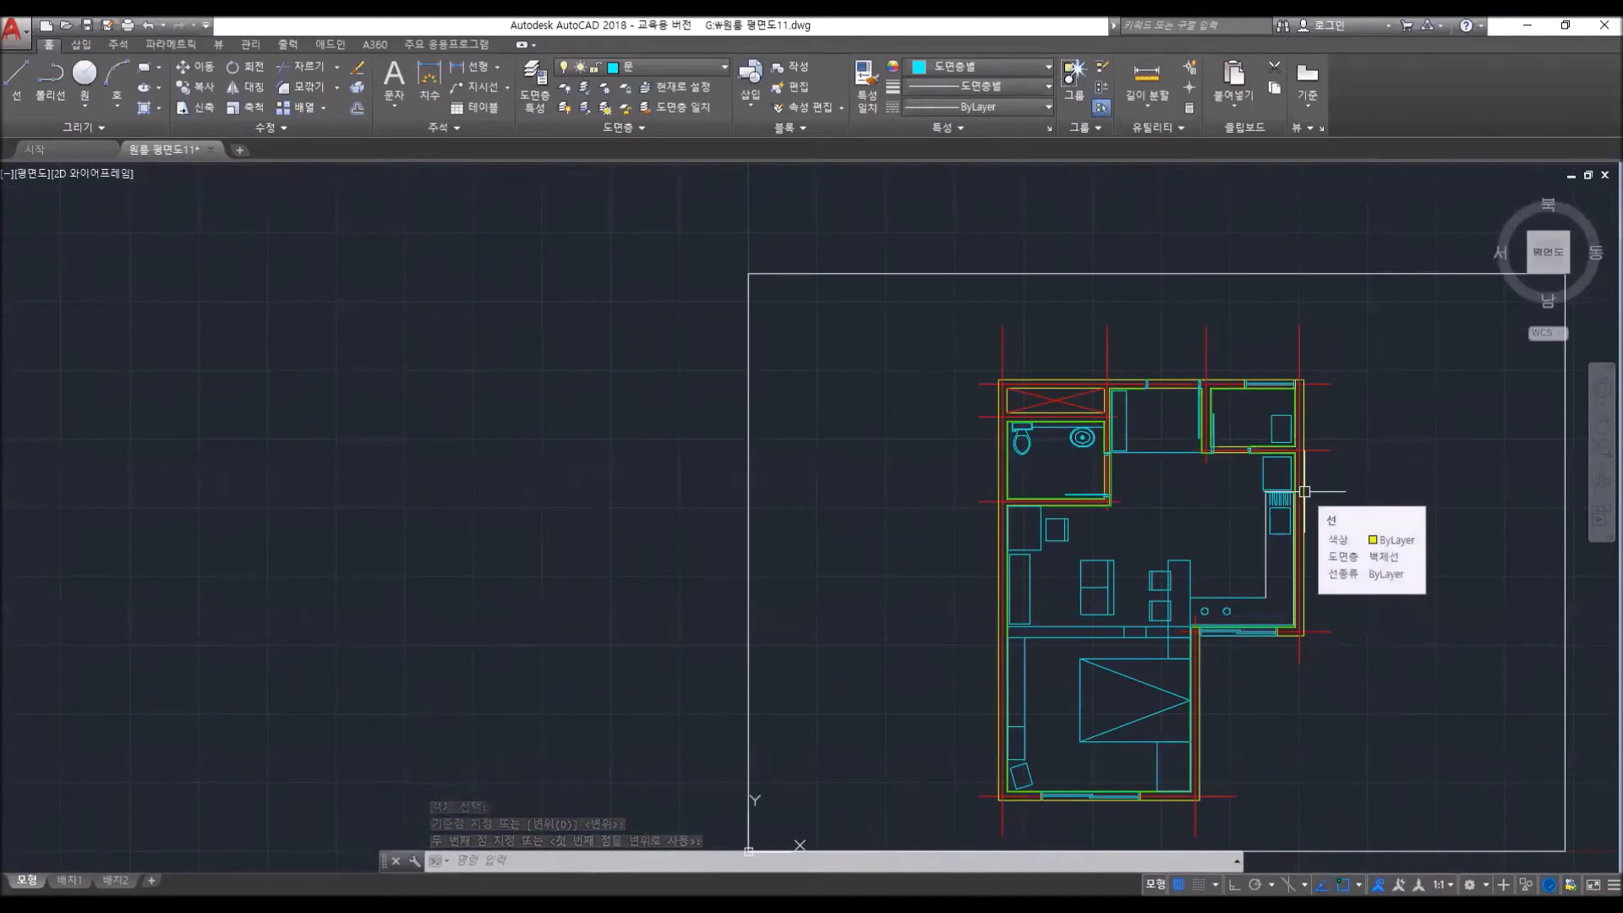
- Draw a circle of radius 80 on the bedside table between the bed and the partition cabinet
{"action": "middle_click_drag", "start_coordinate": [1167, 595], "coordinate": [933, 558]}
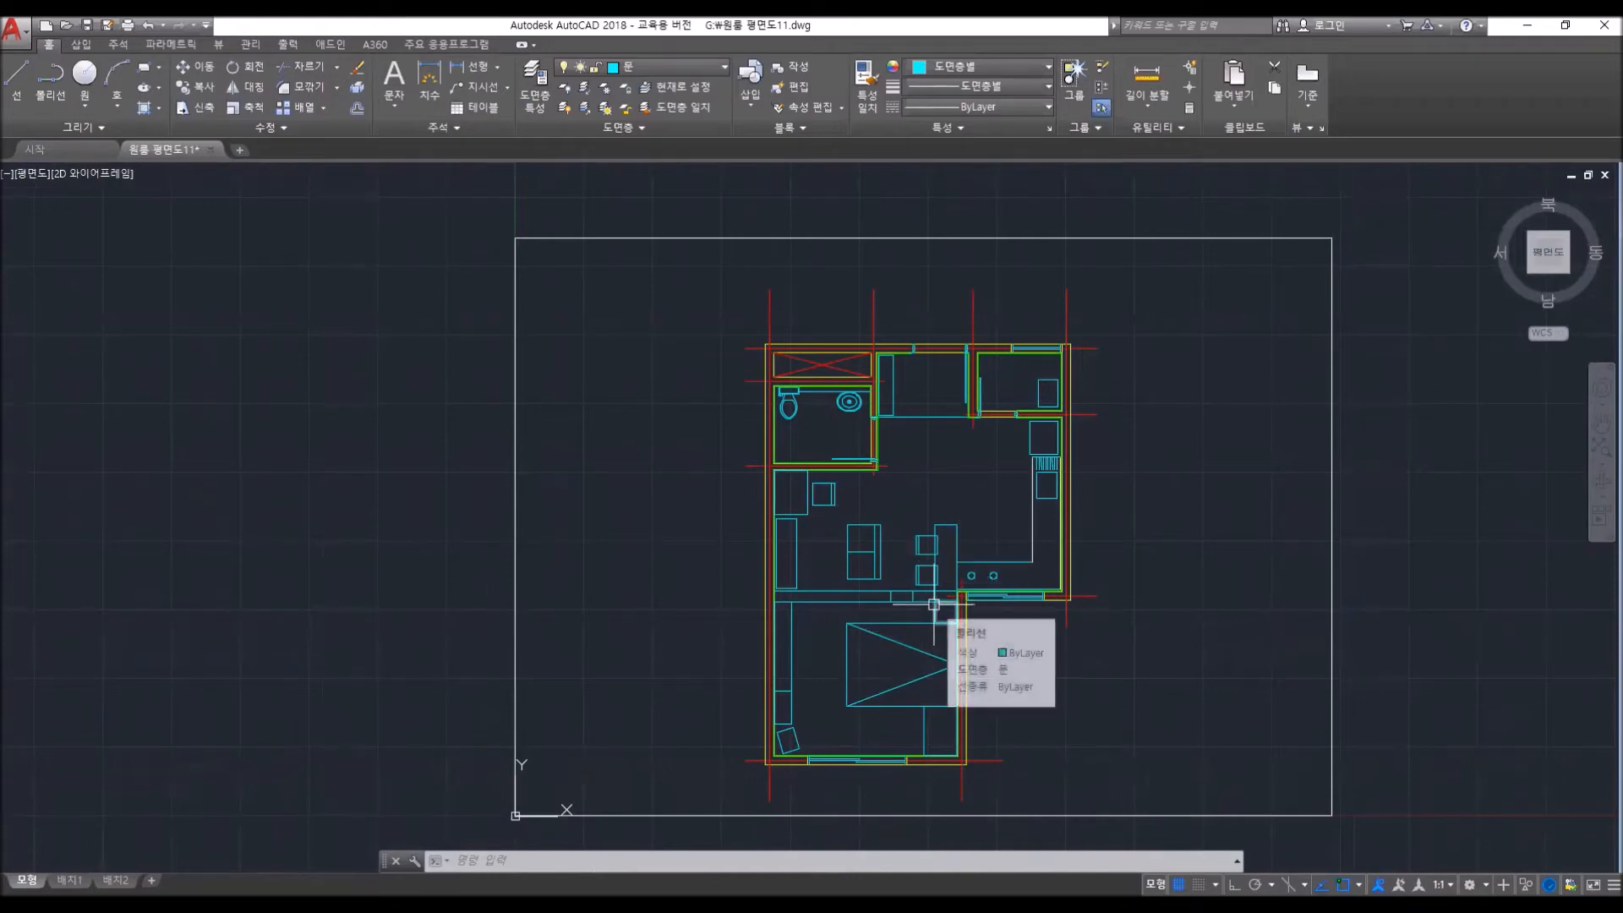
{"action": "scroll", "coordinate": [933, 604], "scroll_direction": "up", "scroll_amount": 5}
{"action": "type", "text": "c"}
{"action": "key", "text": "Return"}
{"action": "left_click", "coordinate": [970, 636]}
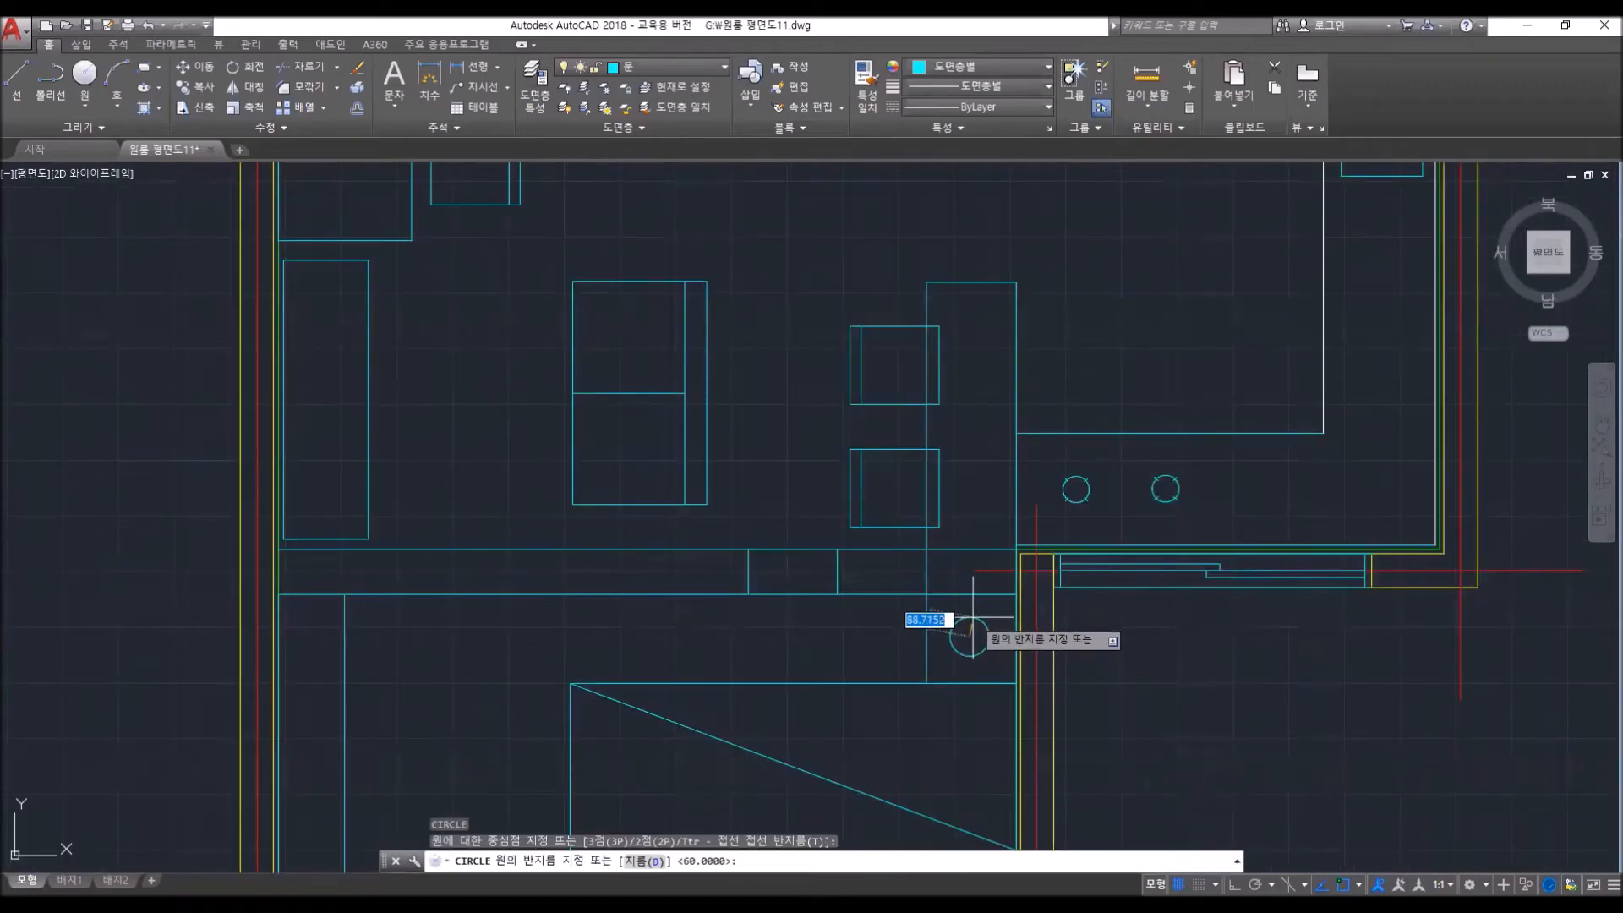
{"action": "type", "text": "80"}
{"action": "key", "text": "Return"}
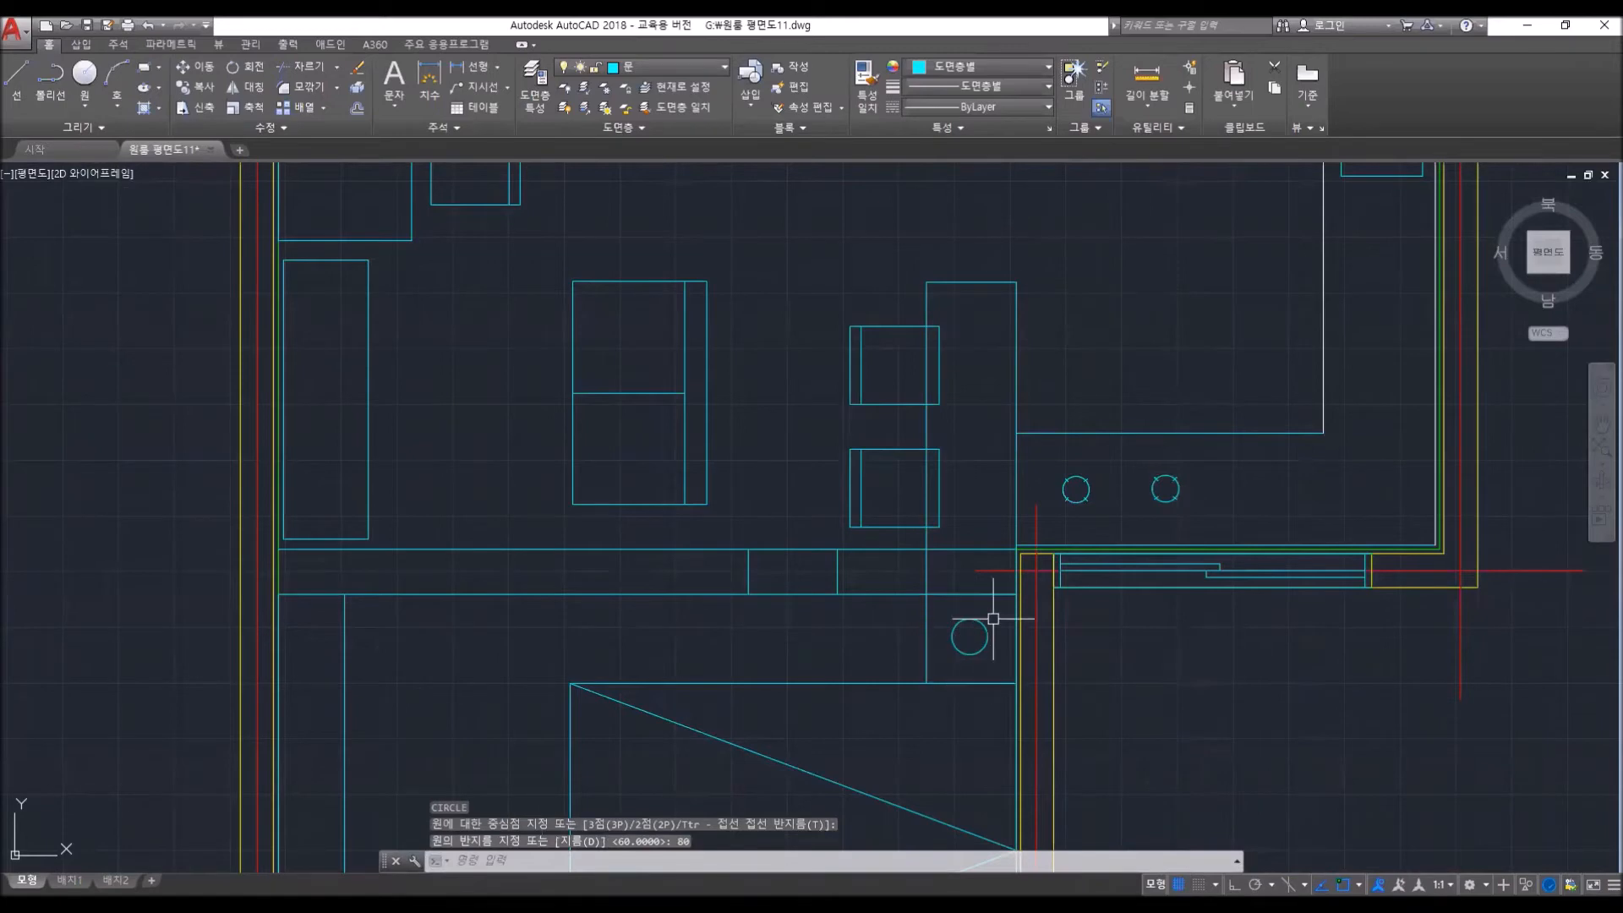
- Set up a hatch with the ANSI37 pattern at scale 10 for the bathroom floor
{"action": "scroll", "coordinate": [1041, 715], "scroll_direction": "down", "scroll_amount": 3}
{"action": "scroll", "coordinate": [978, 664], "scroll_direction": "up", "scroll_amount": 1}
{"action": "scroll", "coordinate": [979, 665], "scroll_direction": "down", "scroll_amount": 4}
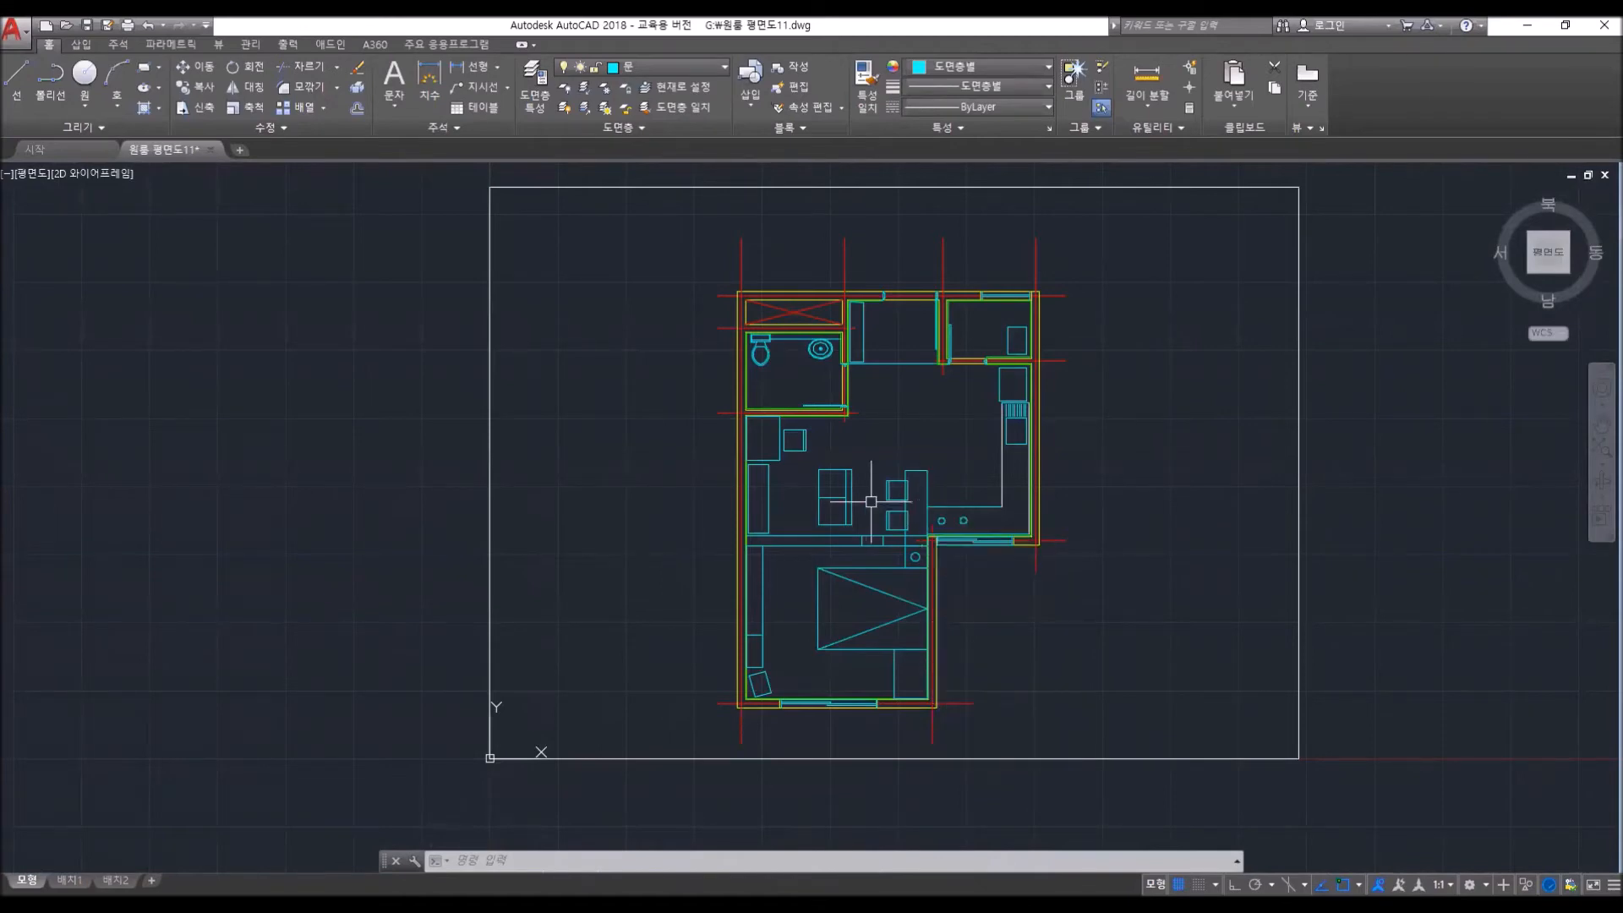
{"action": "type", "text": "h"}
{"action": "key", "text": "Return"}
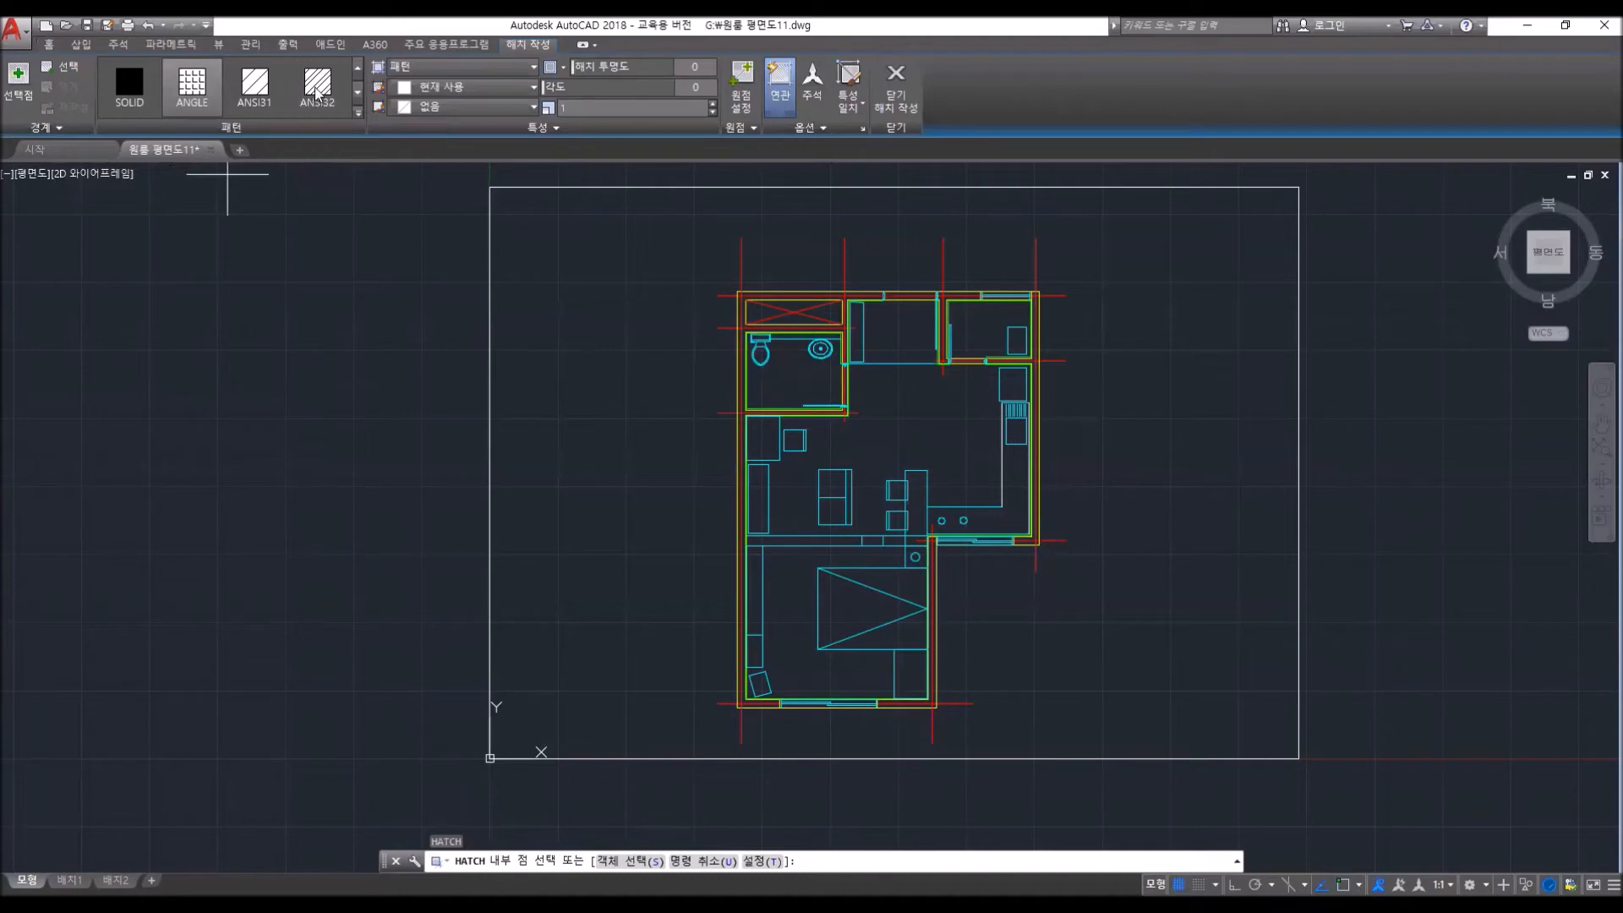
{"action": "left_click", "coordinate": [357, 92]}
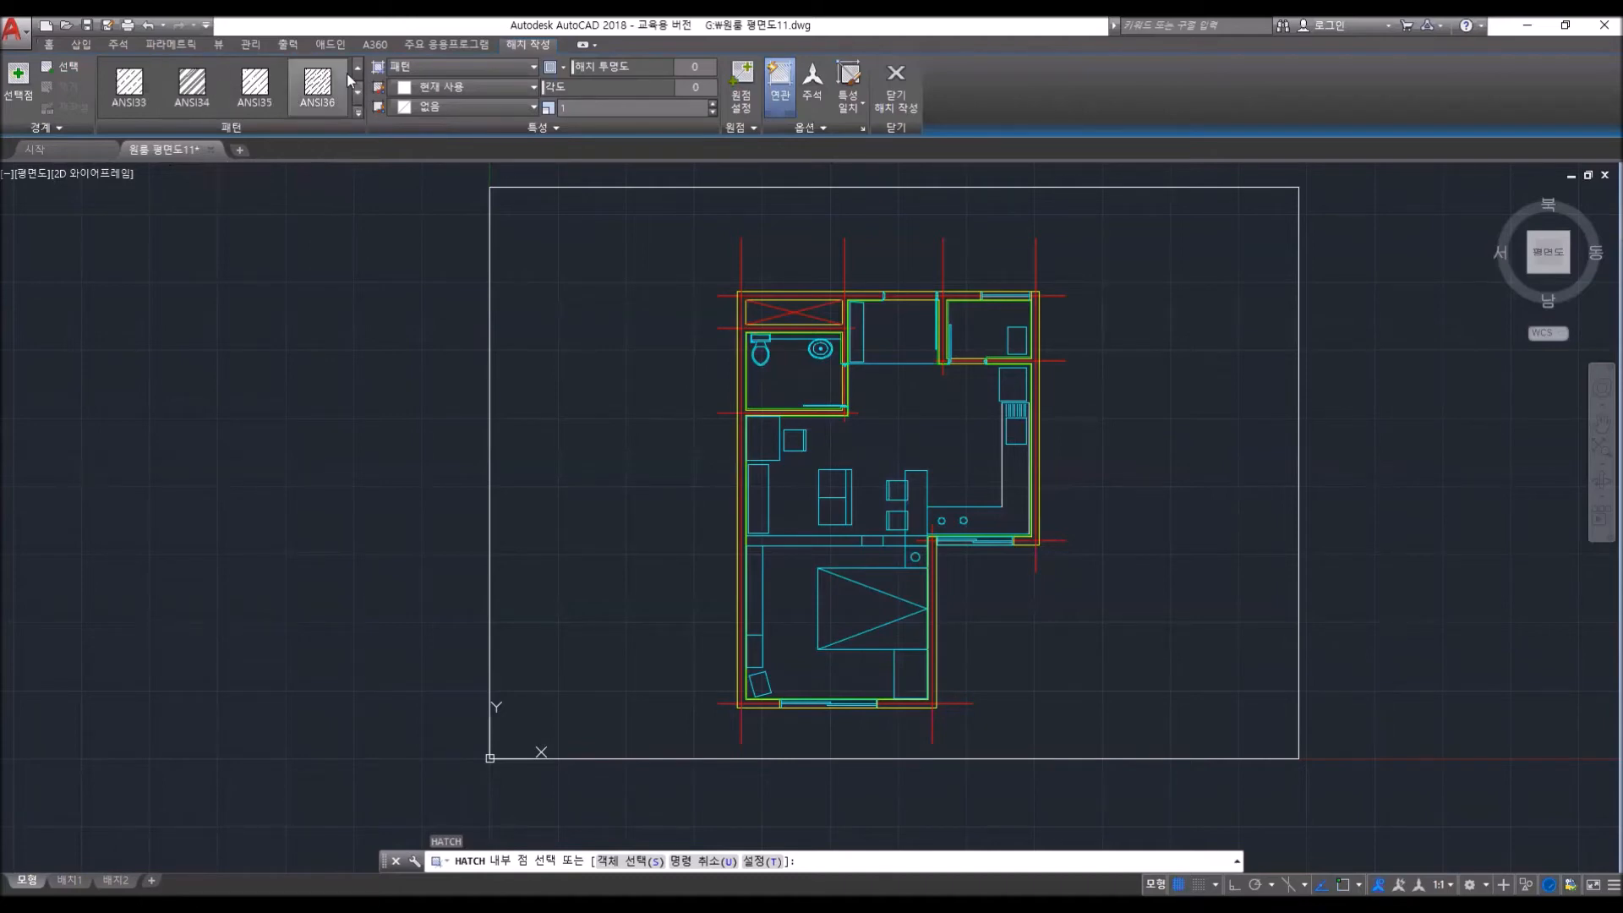
{"action": "left_click", "coordinate": [358, 93]}
{"action": "left_click", "coordinate": [133, 81]}
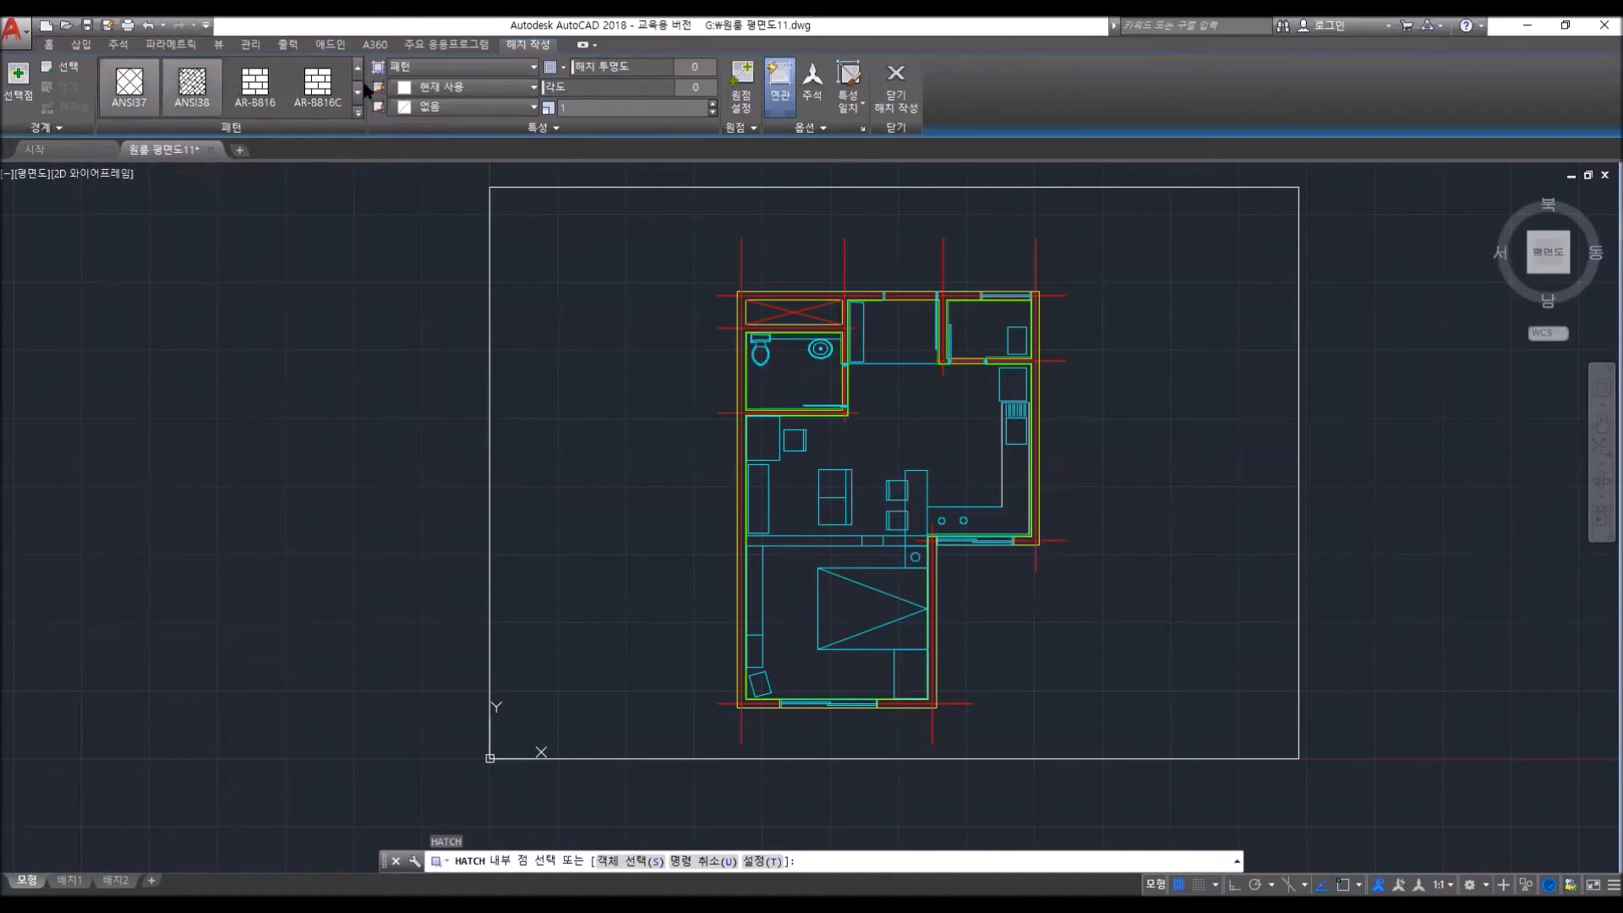
{"action": "left_click", "coordinate": [623, 92]}
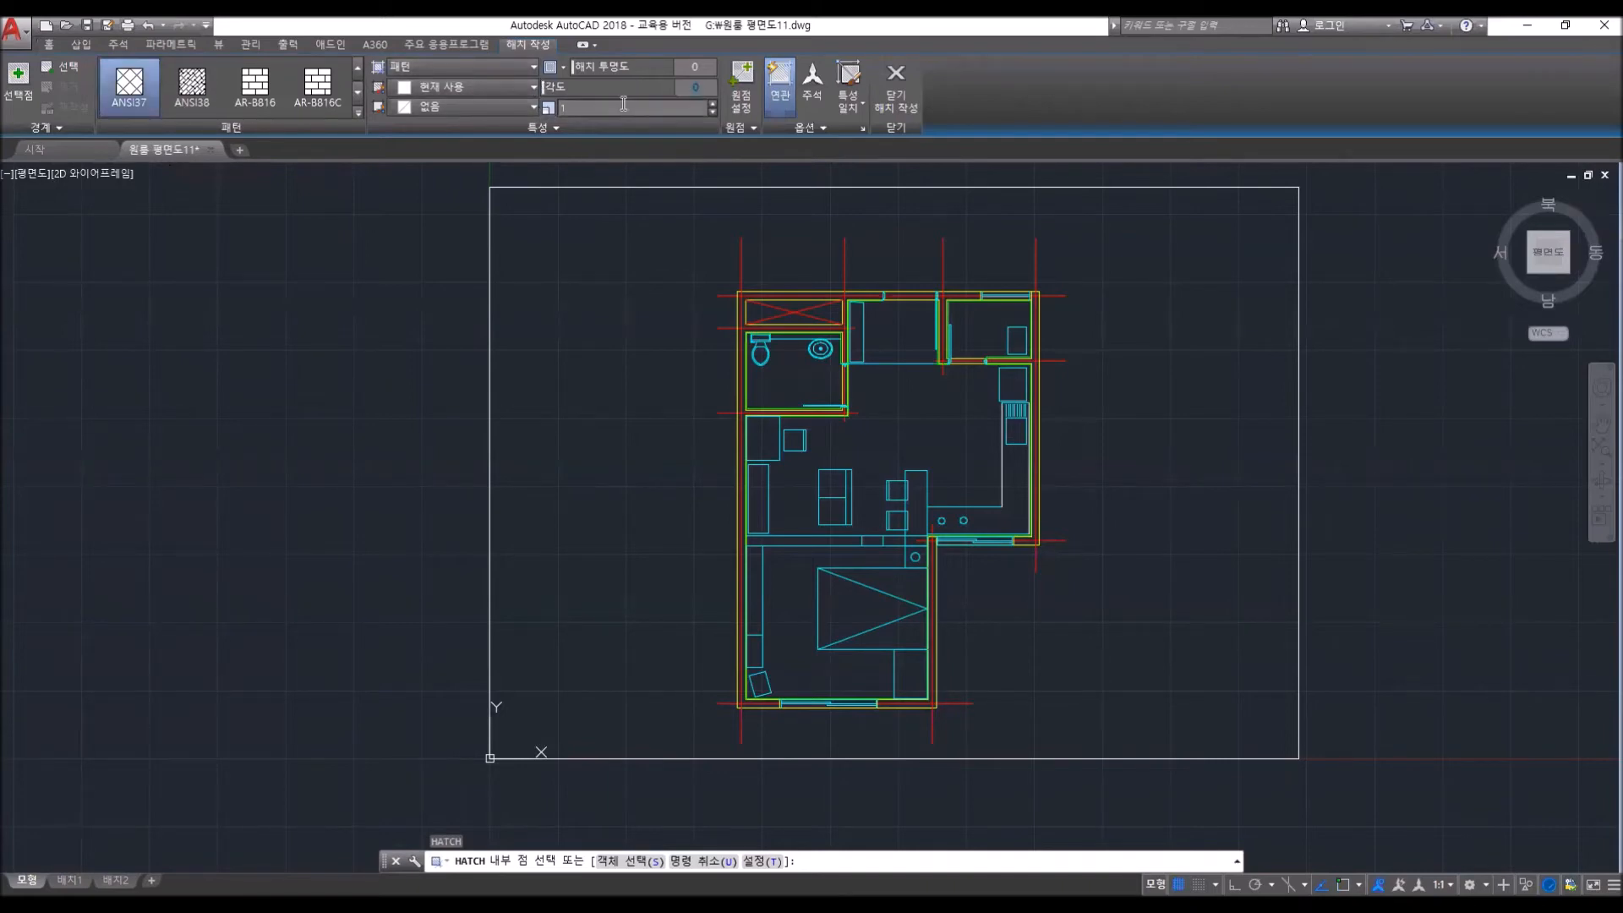
{"action": "type", "text": "10"}
{"action": "key", "text": "Return"}
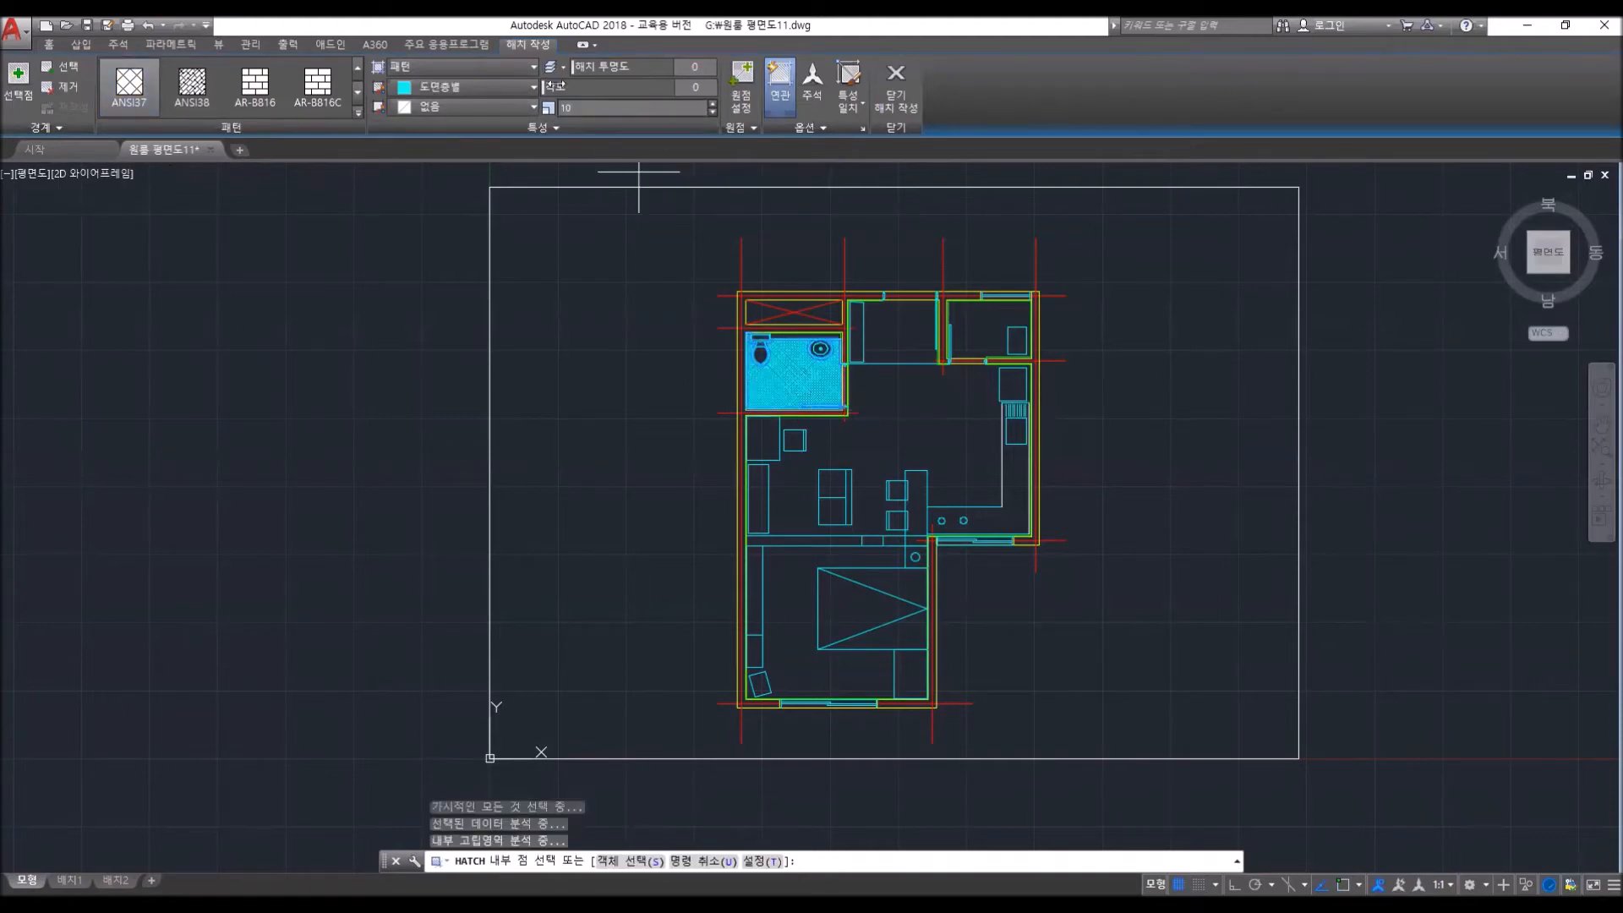
- Set the hatch scale to 50 and hatch the floors of the bathroom, the entrance and the small room above the kitchen
{"action": "type", "text": "50"}
{"action": "left_click", "coordinate": [793, 375]}
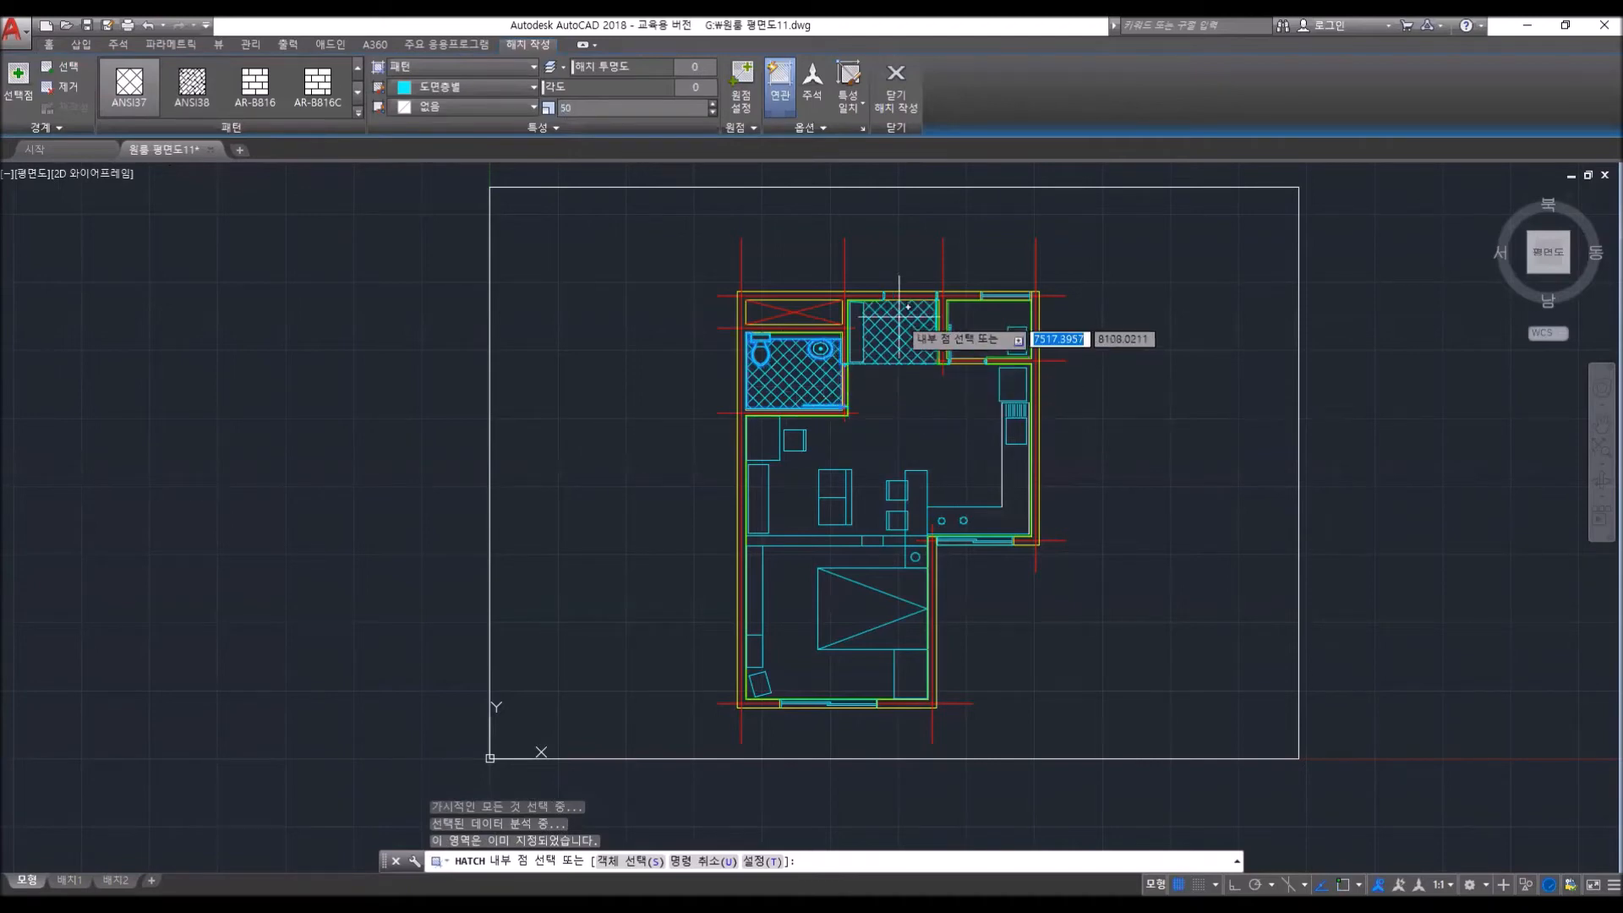
{"action": "left_click", "coordinate": [907, 307]}
{"action": "left_click", "coordinate": [969, 311]}
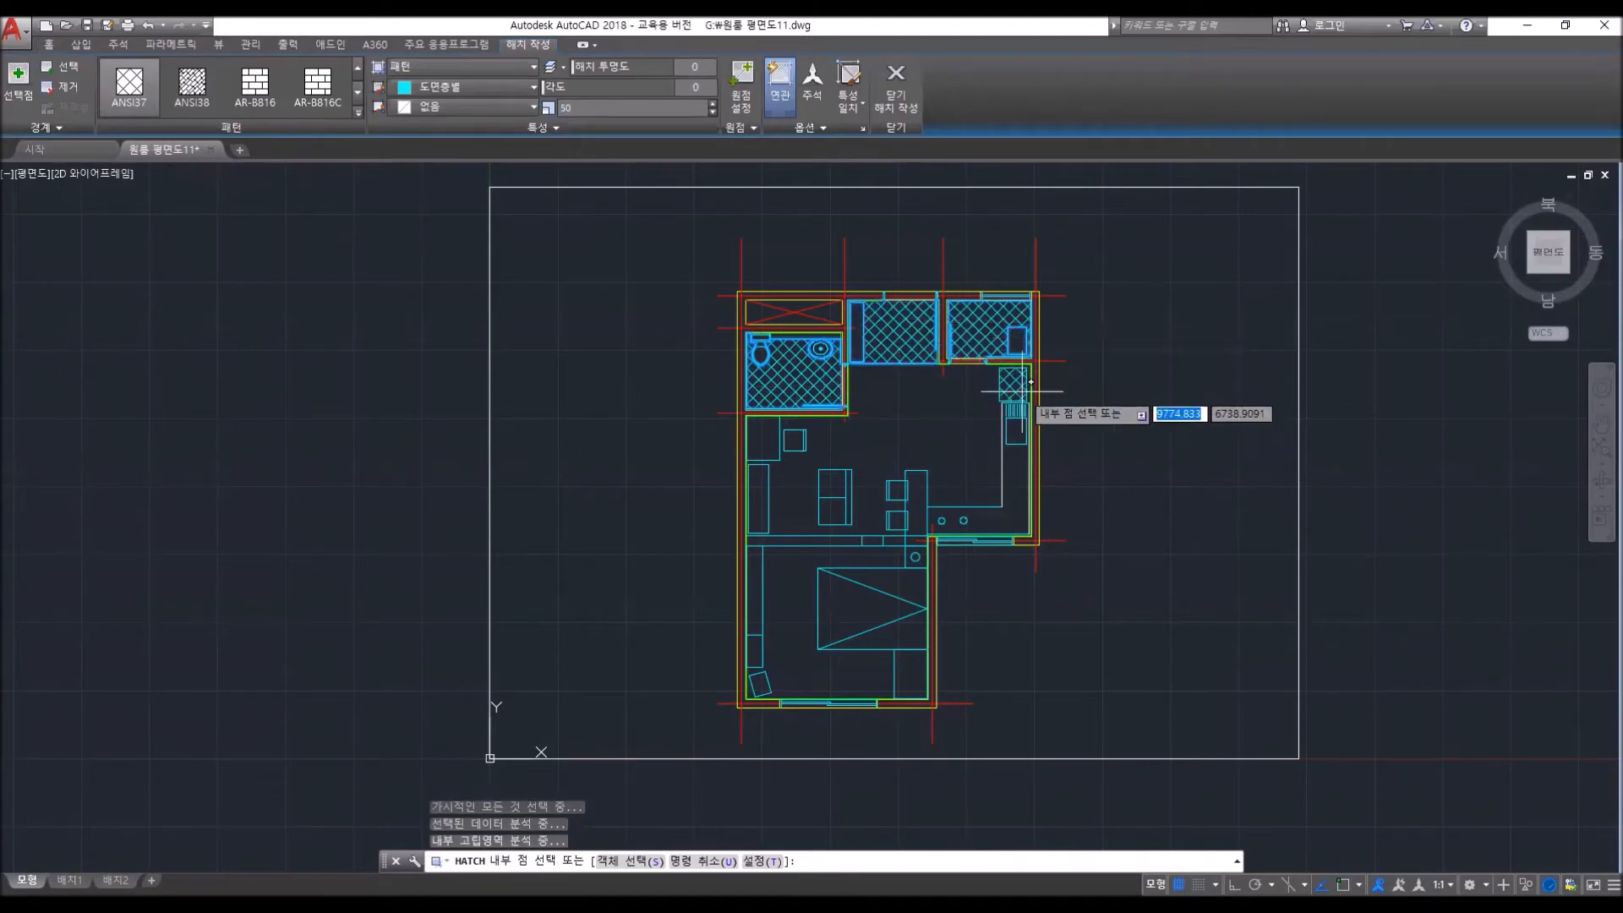
{"action": "key", "text": "Return"}
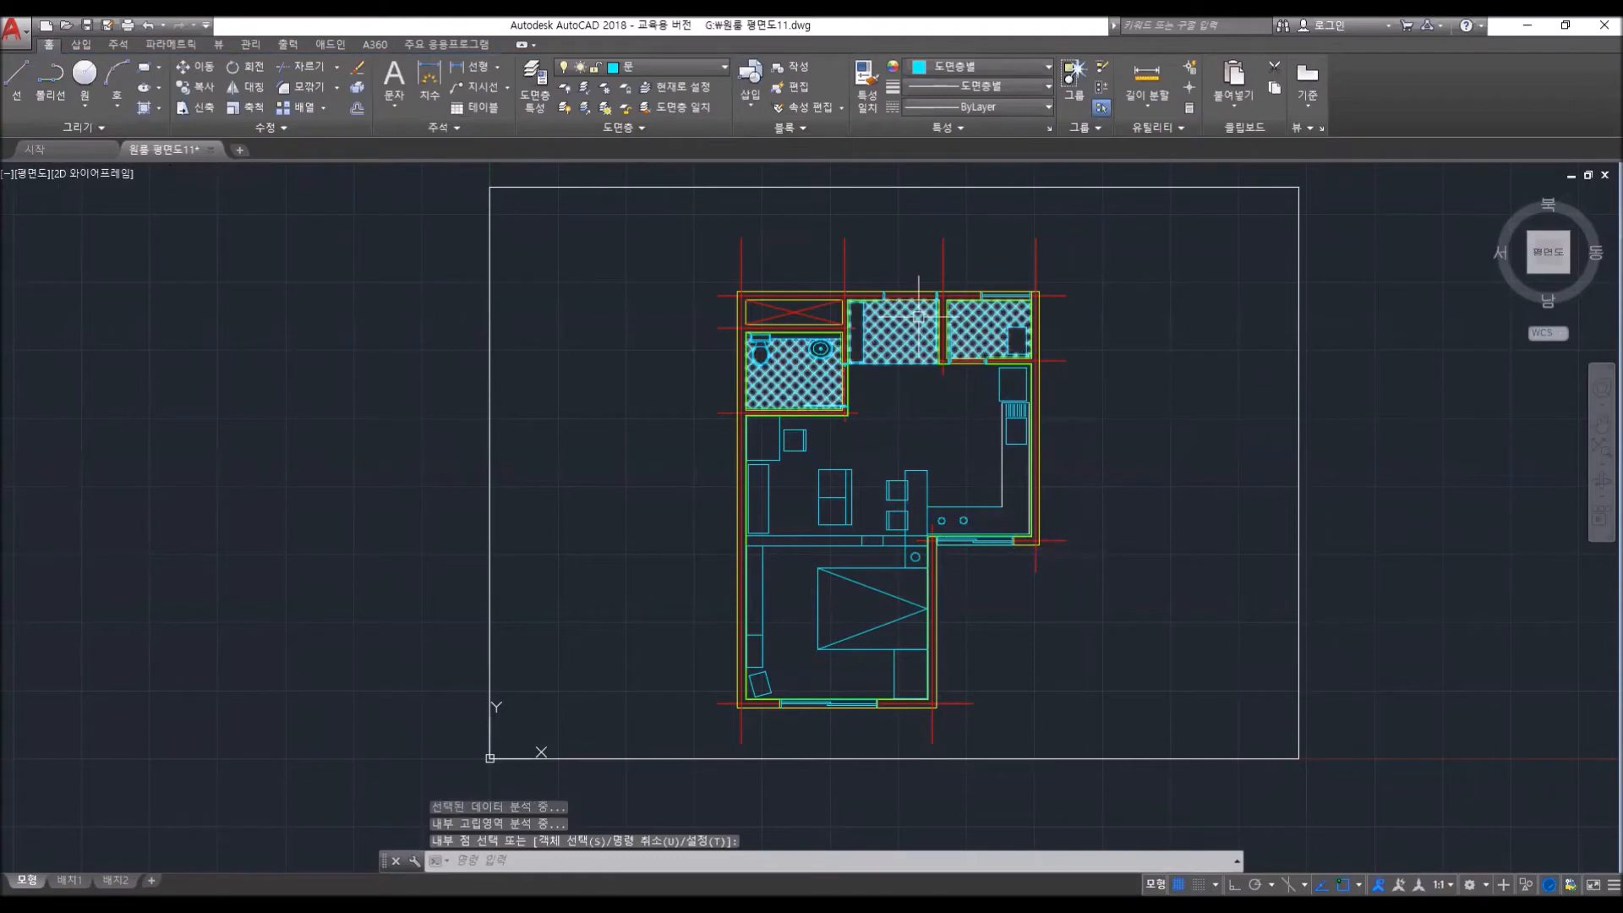
{"action": "left_click", "coordinate": [677, 70]}
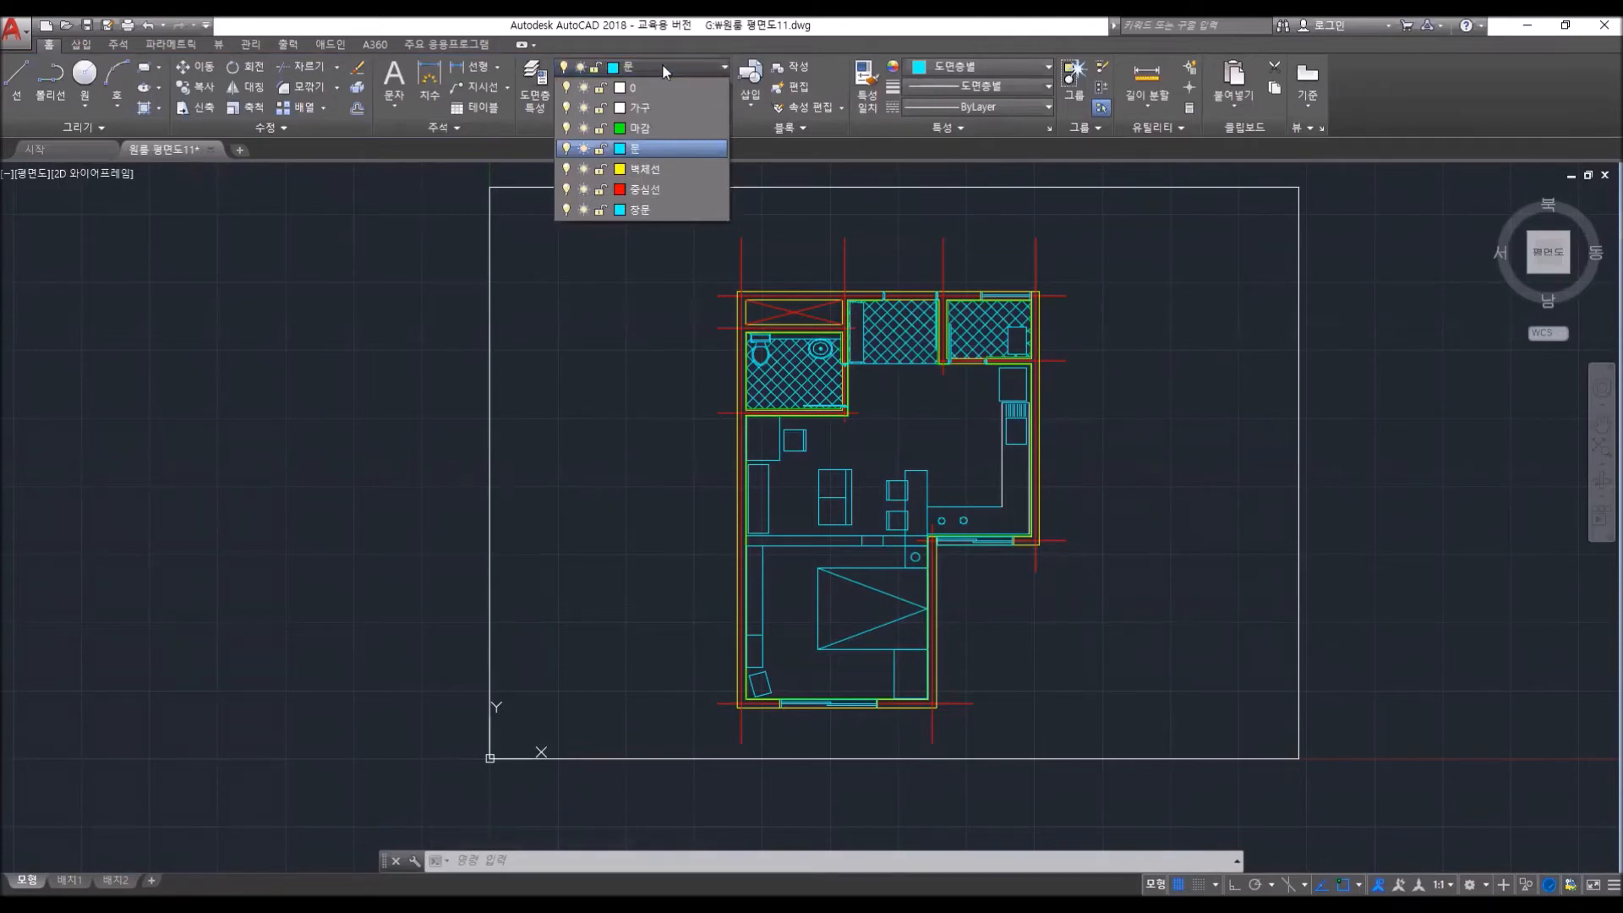
{"action": "left_click", "coordinate": [662, 64]}
{"action": "key", "text": "Escape"}
{"action": "key", "text": "Escape"}
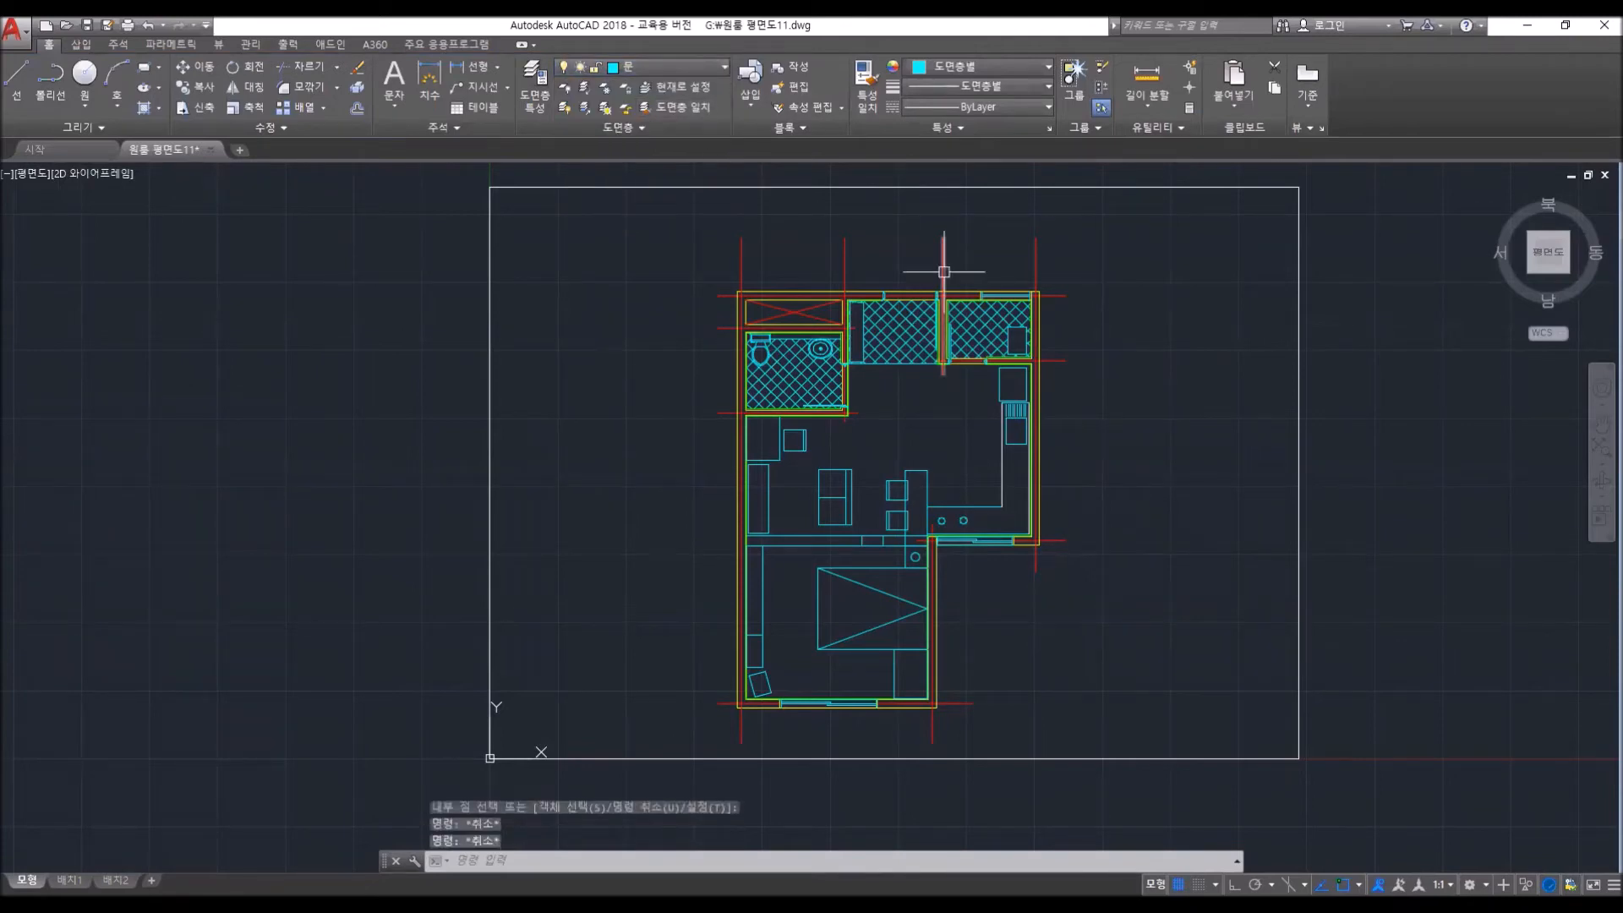
- Create a new layer named 재료 and give it the colour blue (파란색)
{"action": "type", "text": "LA"}
{"action": "key", "text": "Return"}
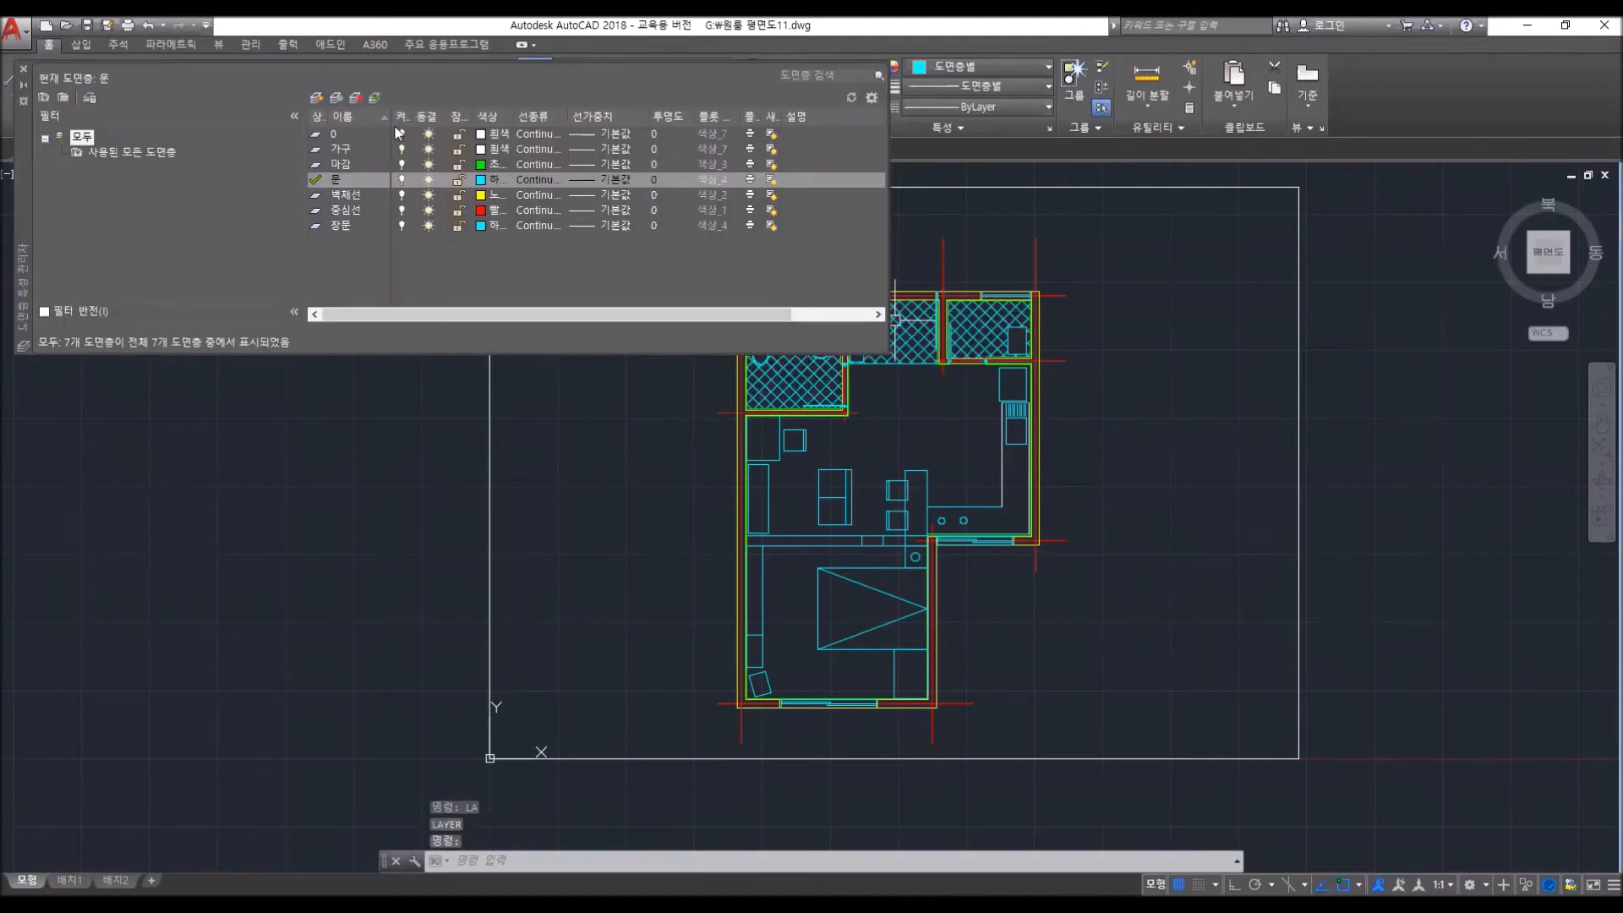
{"action": "key", "text": "alt+n"}
{"action": "type", "text": "qk"}
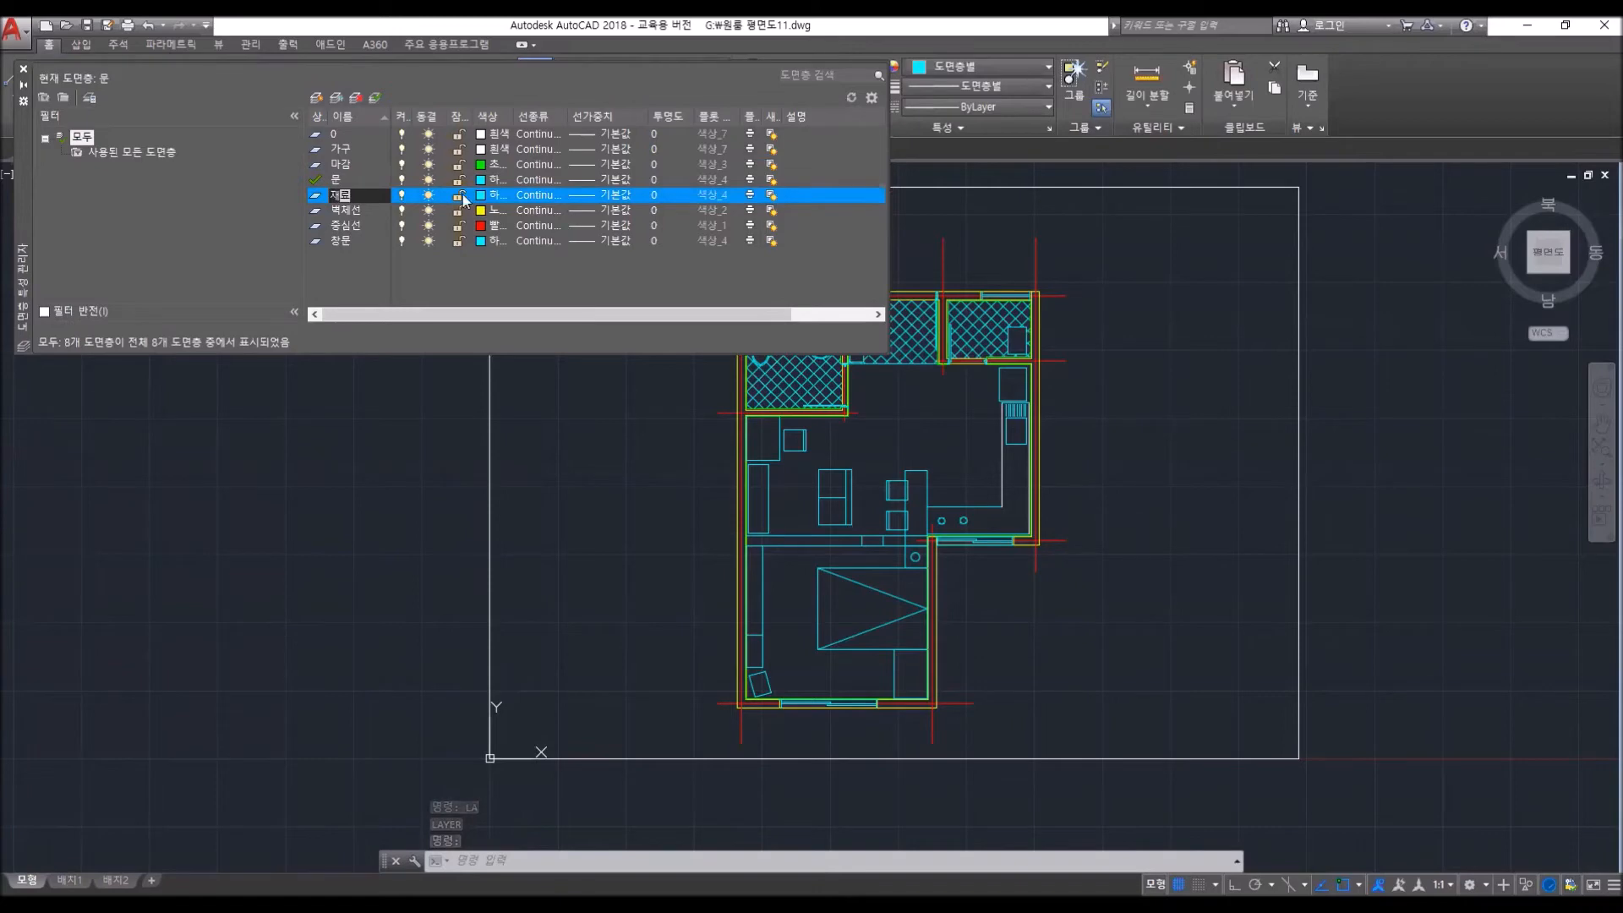
{"action": "key", "text": "Return"}
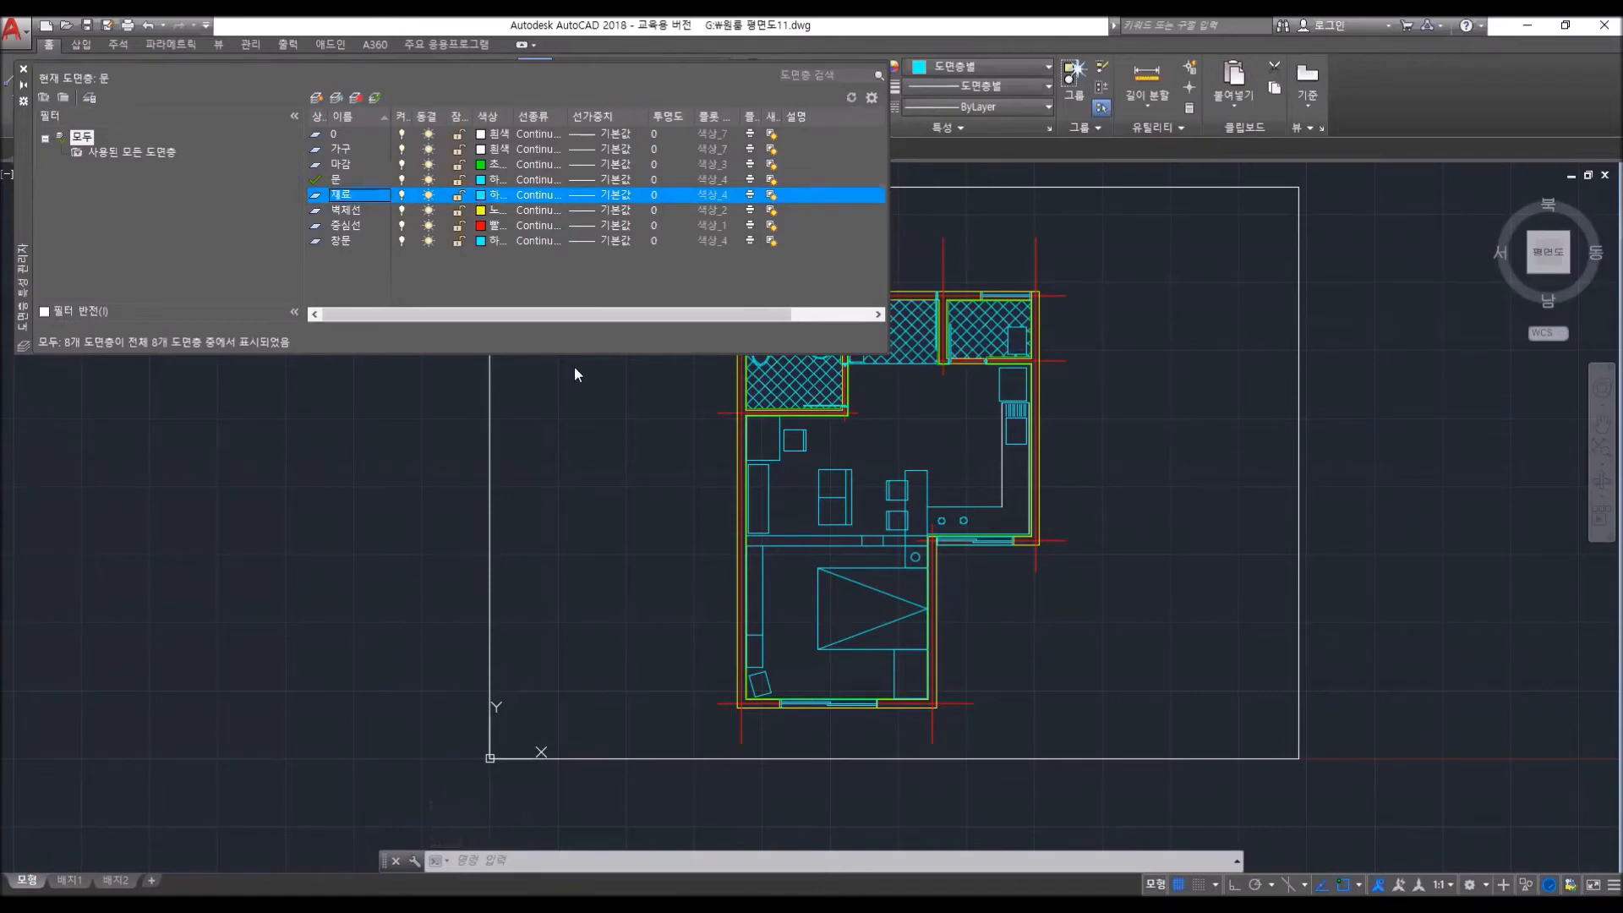
{"action": "left_click", "coordinate": [489, 194]}
{"action": "left_click", "coordinate": [626, 489]}
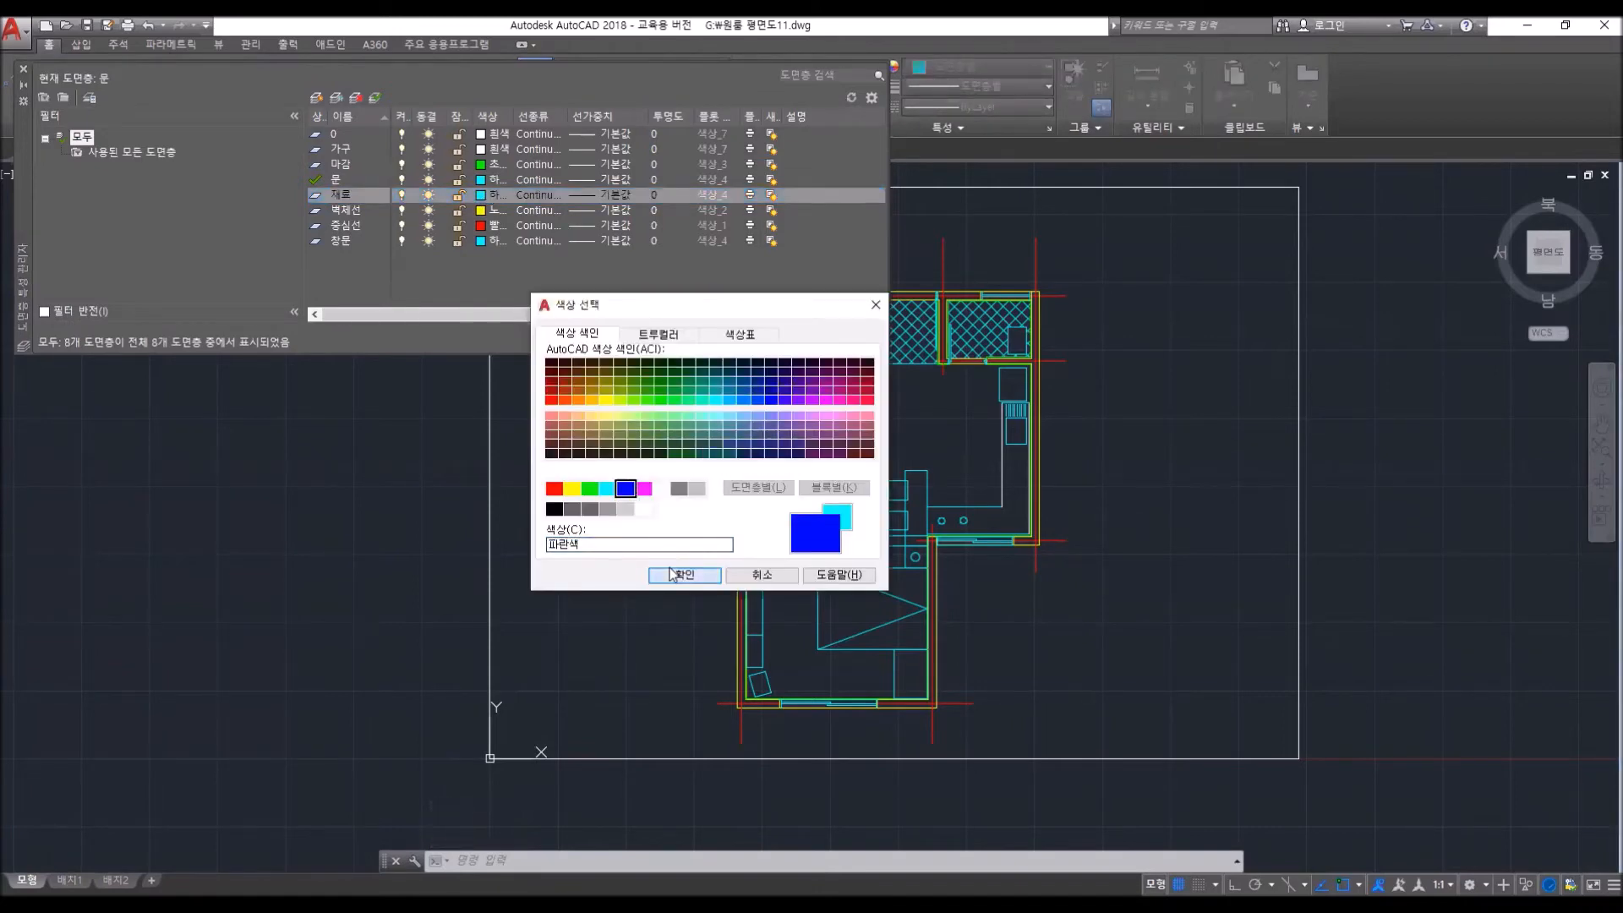
{"action": "left_click", "coordinate": [684, 575]}
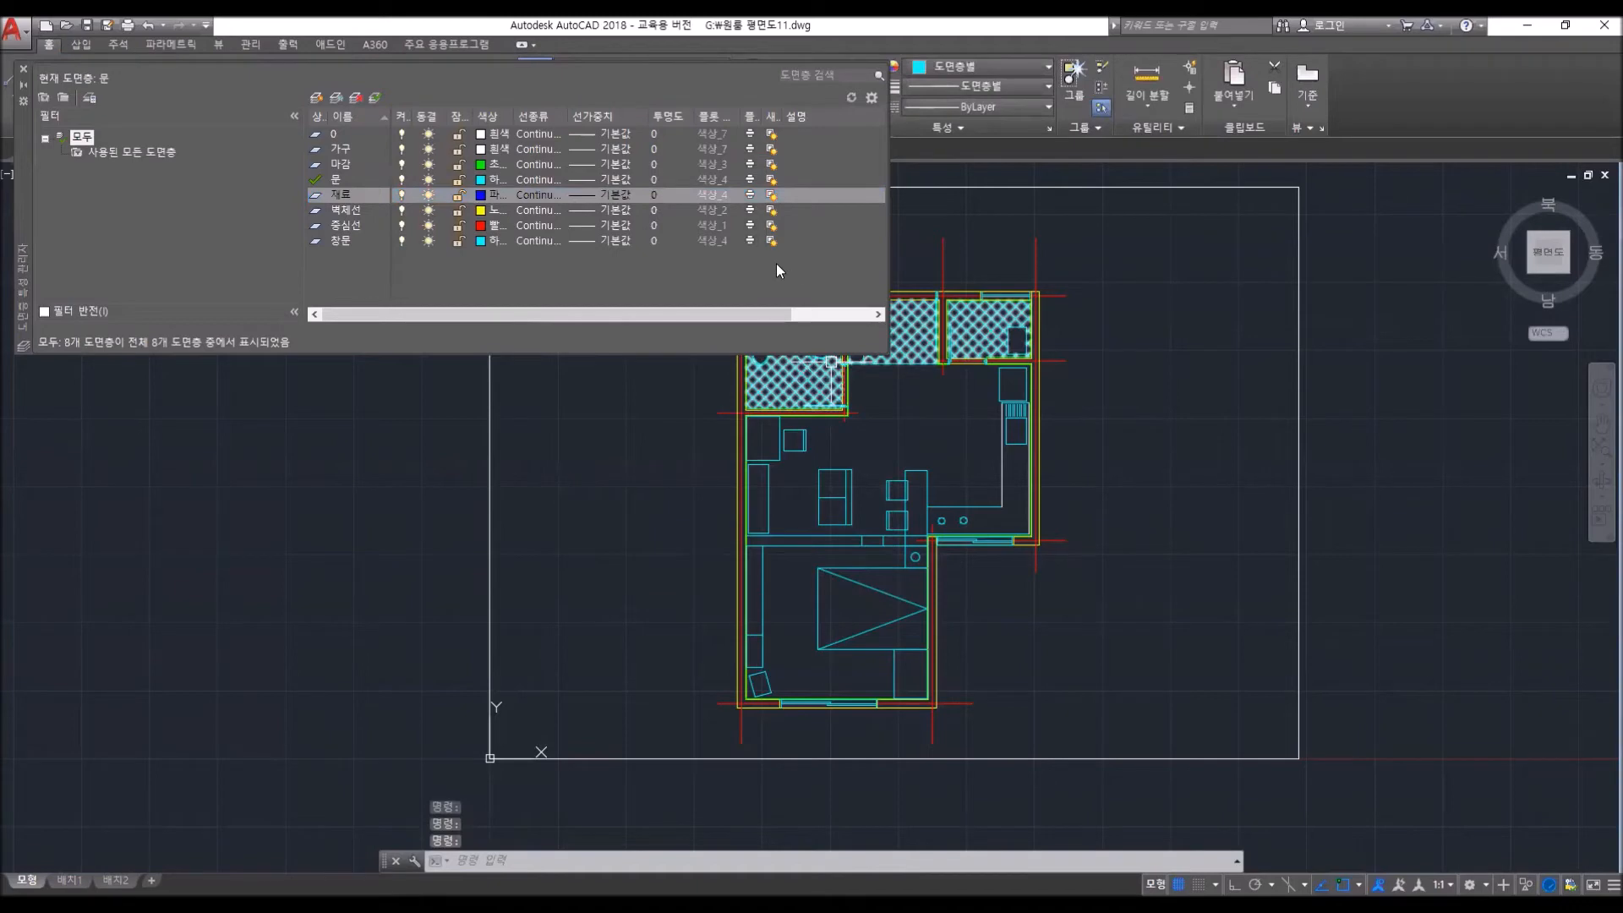
{"action": "left_click", "coordinate": [23, 70]}
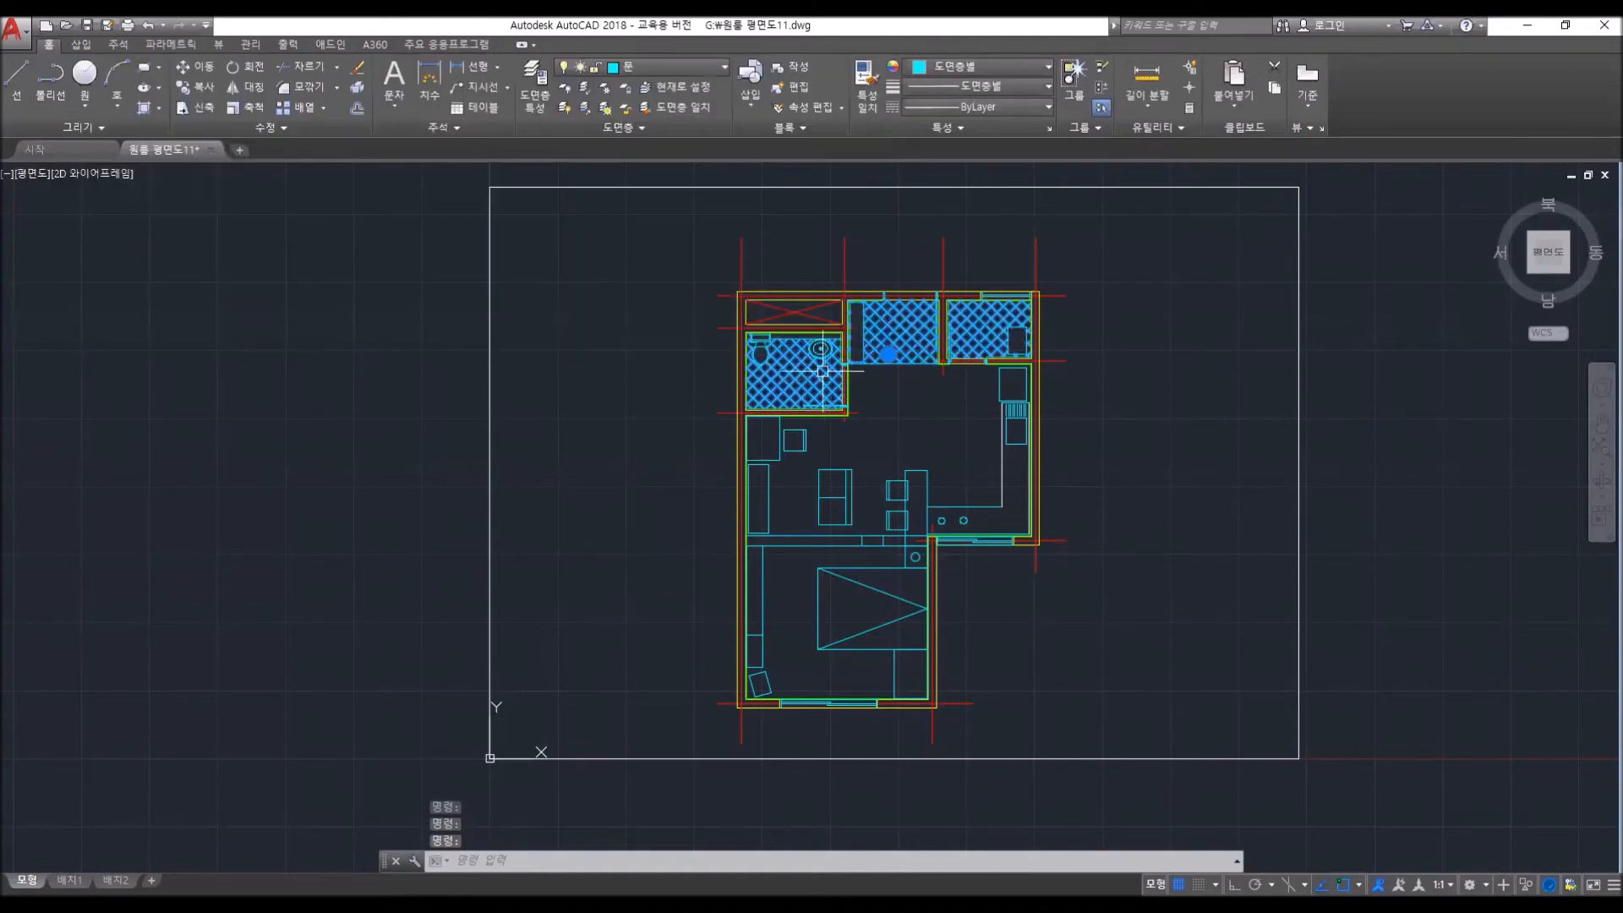
- Assign the floor hatches of the bathroom, entrance and small room to the 재료 layer and clear the selection
{"action": "left_click", "coordinate": [794, 328]}
{"action": "left_click", "coordinate": [49, 44]}
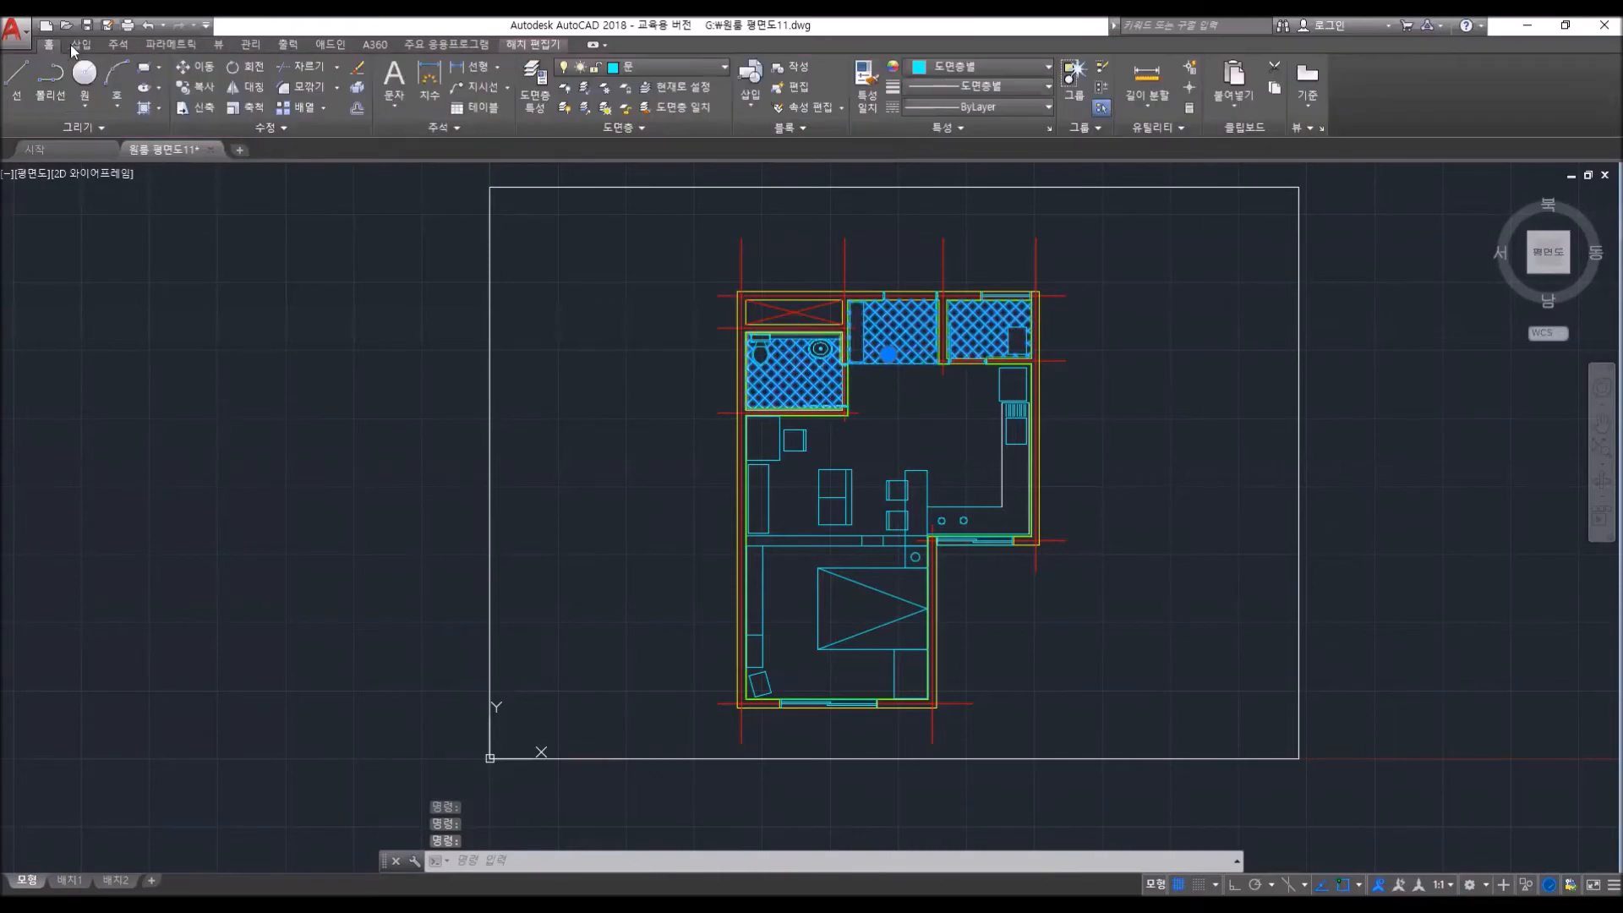
{"action": "left_click", "coordinate": [666, 78]}
{"action": "left_click", "coordinate": [654, 191]}
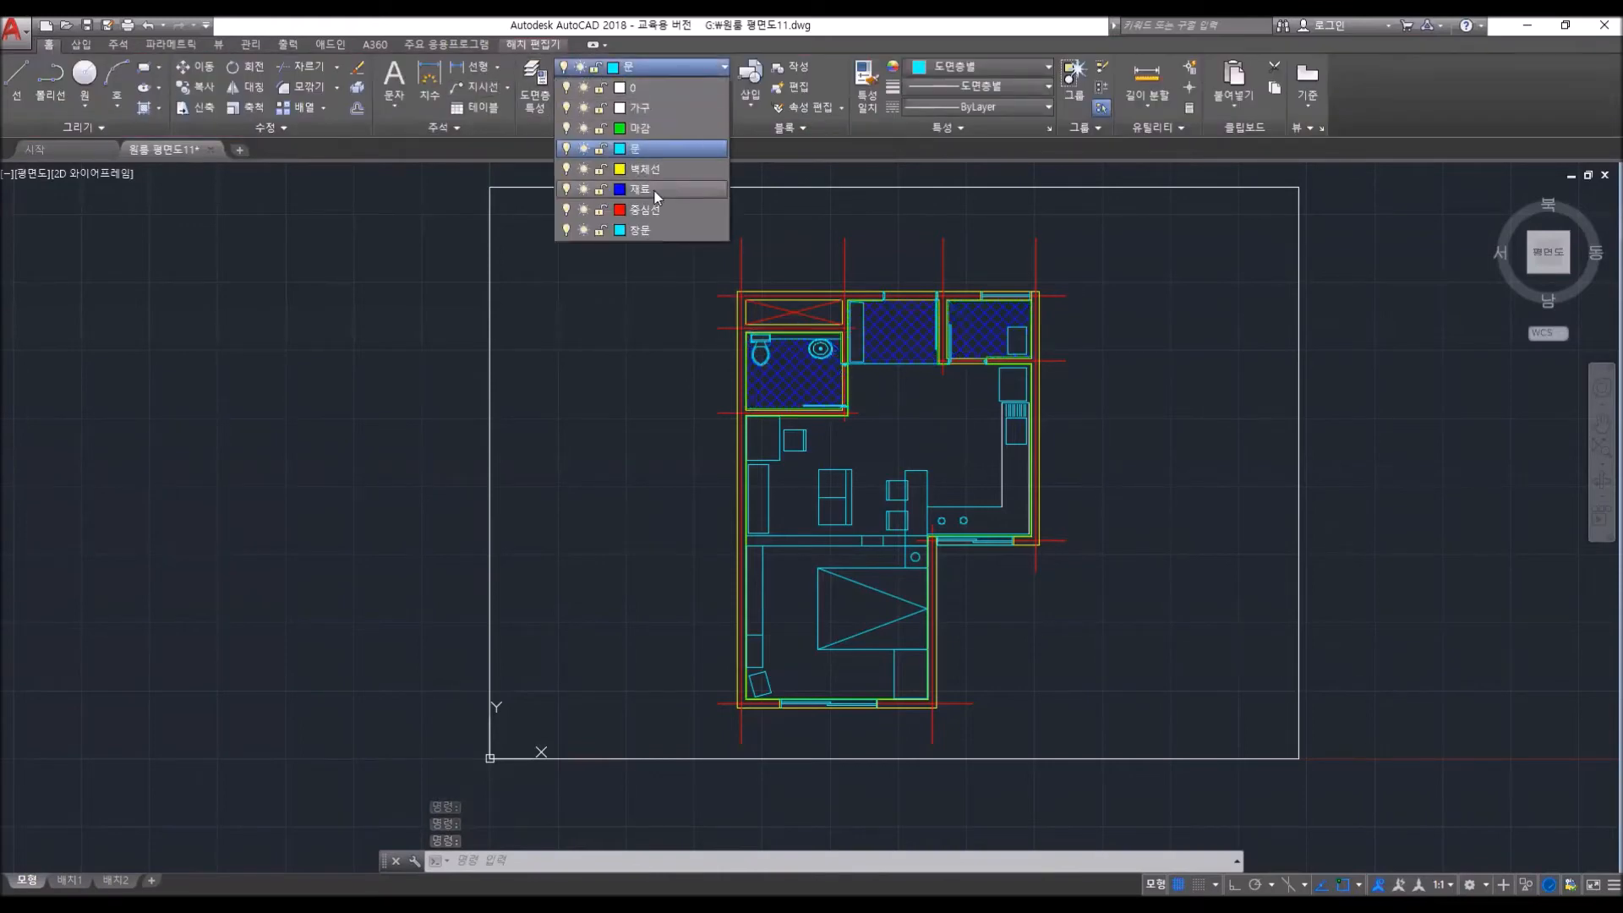
{"action": "key", "text": "Escape"}
{"action": "key", "text": "Escape"}
{"action": "middle_click_drag", "start_coordinate": [1083, 449], "coordinate": [1044, 453]}
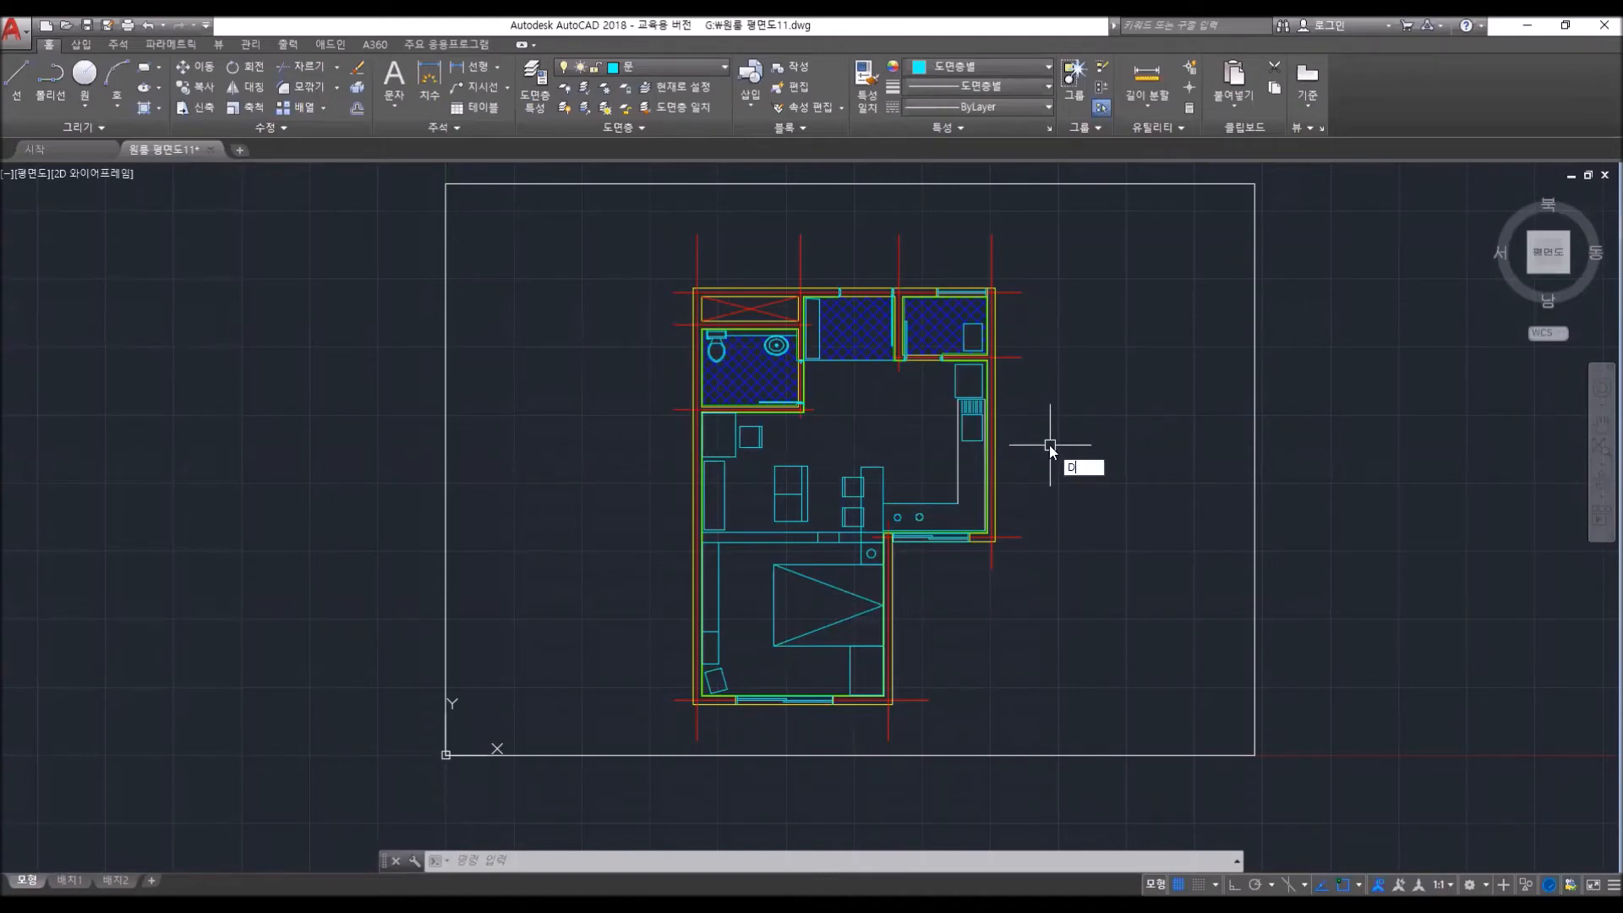
- Modify the ISO-25 dimension style to use an overall scale of 50
{"action": "key", "text": "Return"}
{"action": "left_click", "coordinate": [1023, 430]}
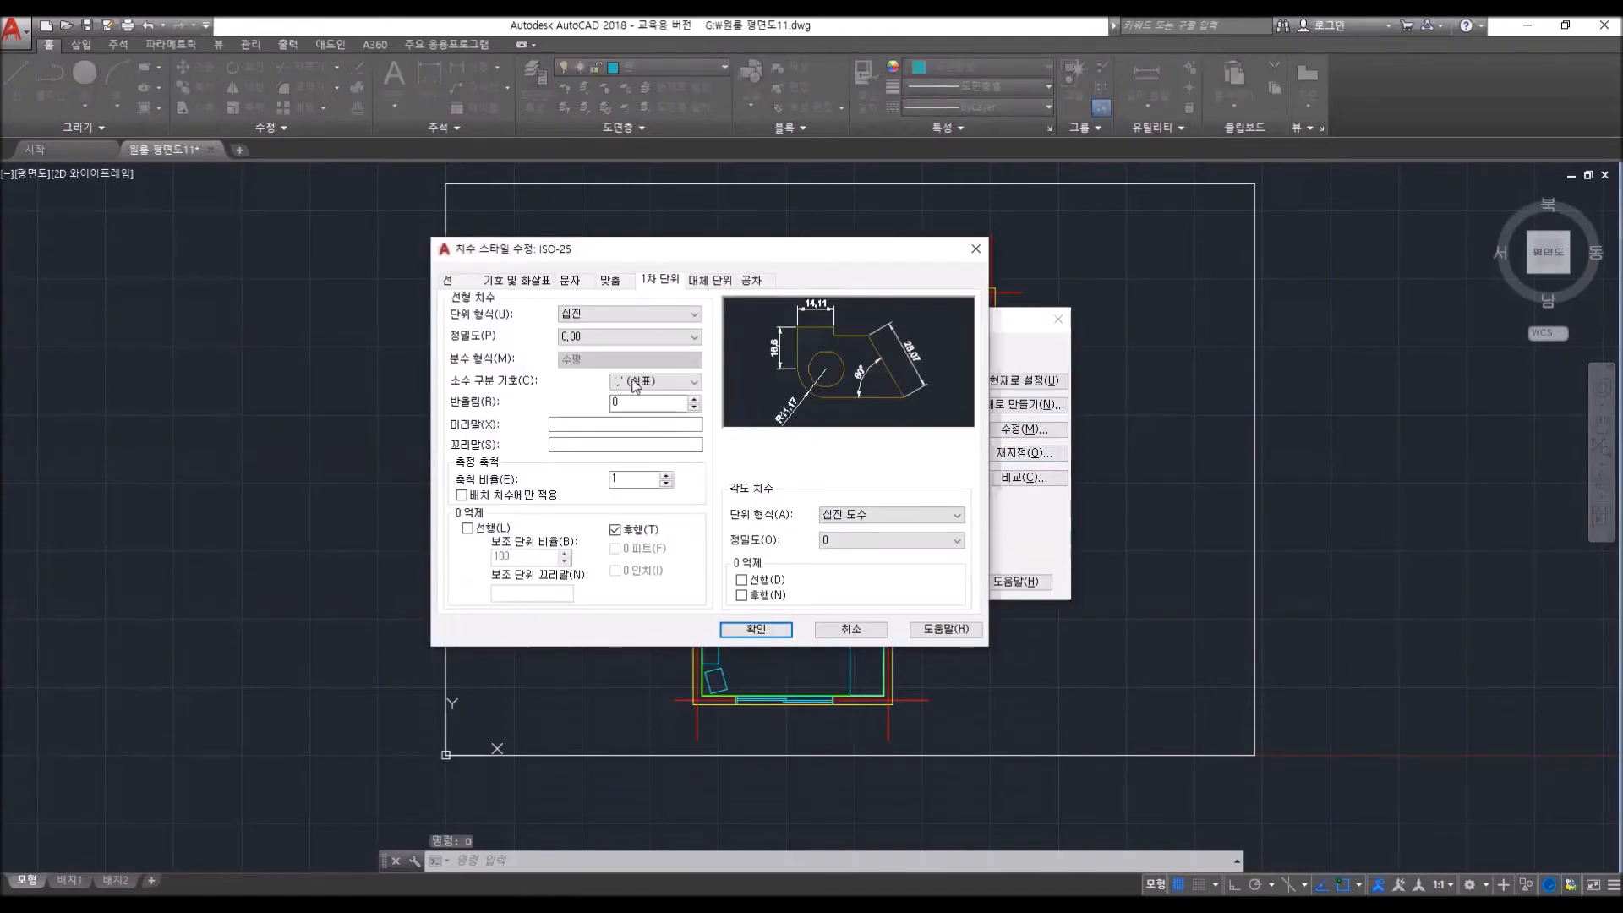
{"action": "left_click", "coordinate": [575, 281]}
{"action": "left_click", "coordinate": [610, 279]}
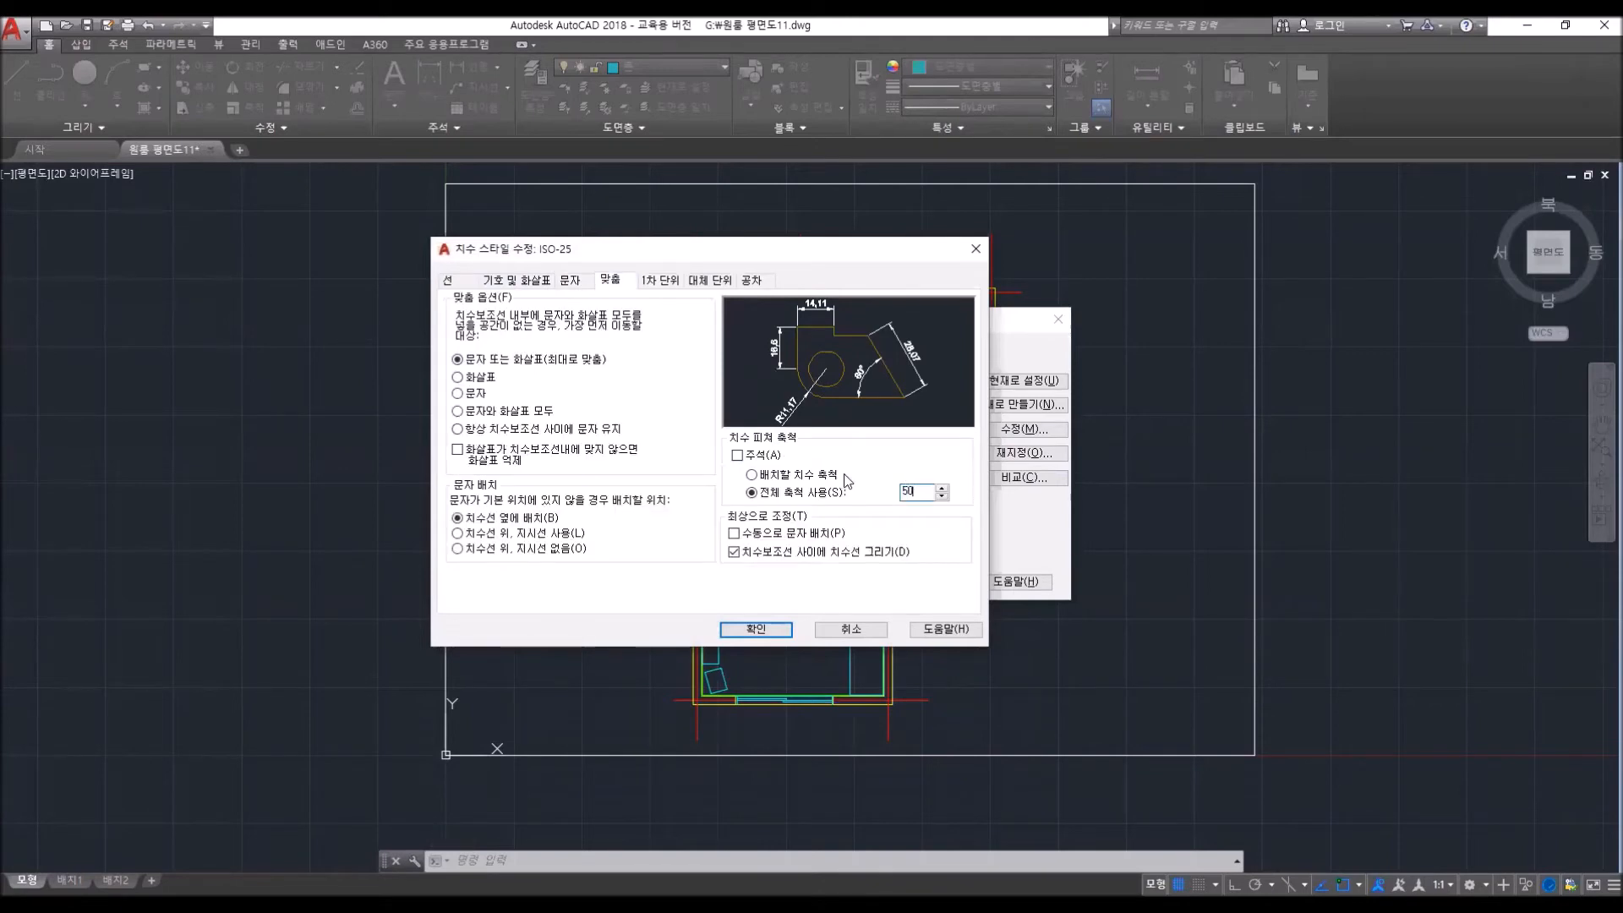
- Set both arrowheads and the leader of the ISO-25 style to dot (점) with arrow size 1, and save the style
{"action": "left_click", "coordinate": [518, 279]}
{"action": "left_click", "coordinate": [584, 329]}
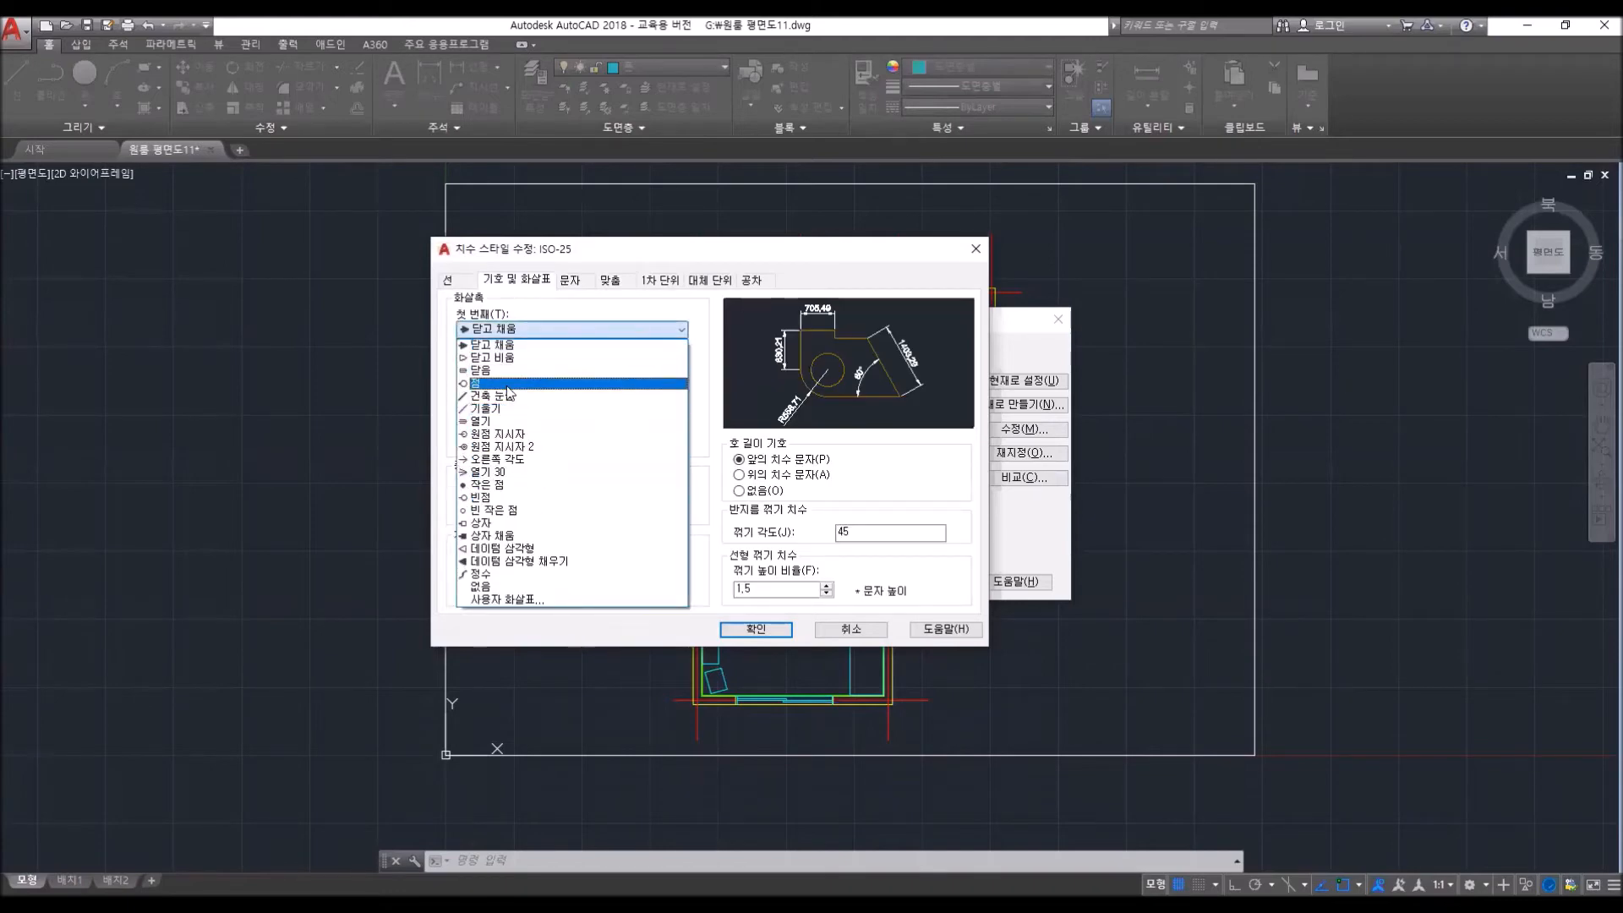
{"action": "left_click", "coordinate": [536, 384]}
{"action": "left_click", "coordinate": [602, 396]}
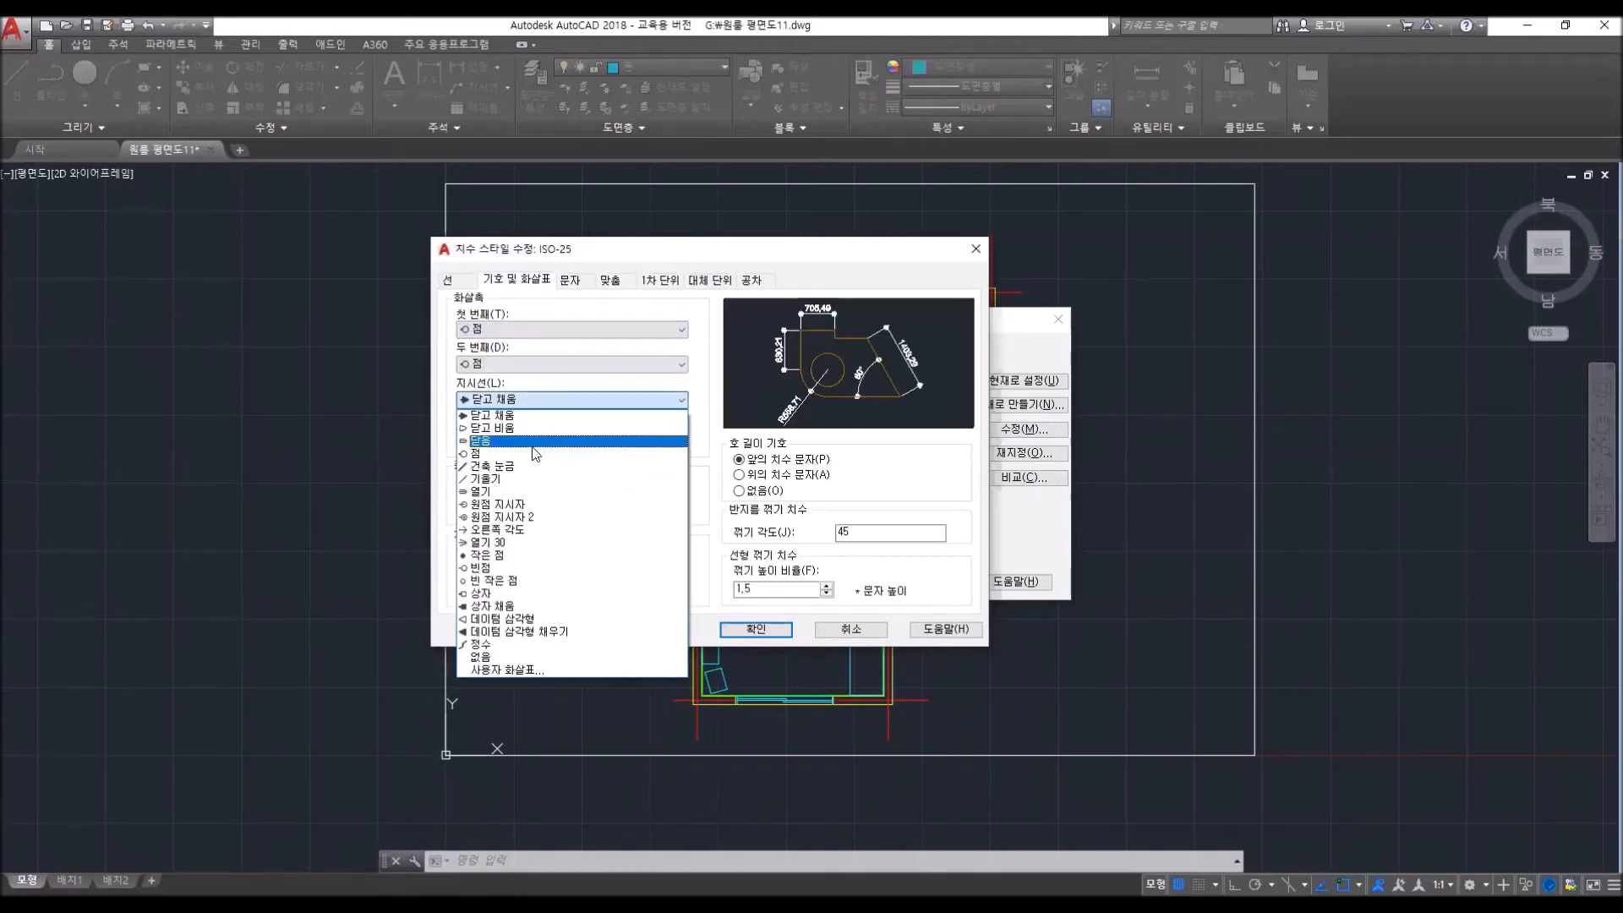
{"action": "left_click", "coordinate": [527, 453]}
{"action": "left_click_drag", "start_coordinate": [496, 437], "coordinate": [346, 433]}
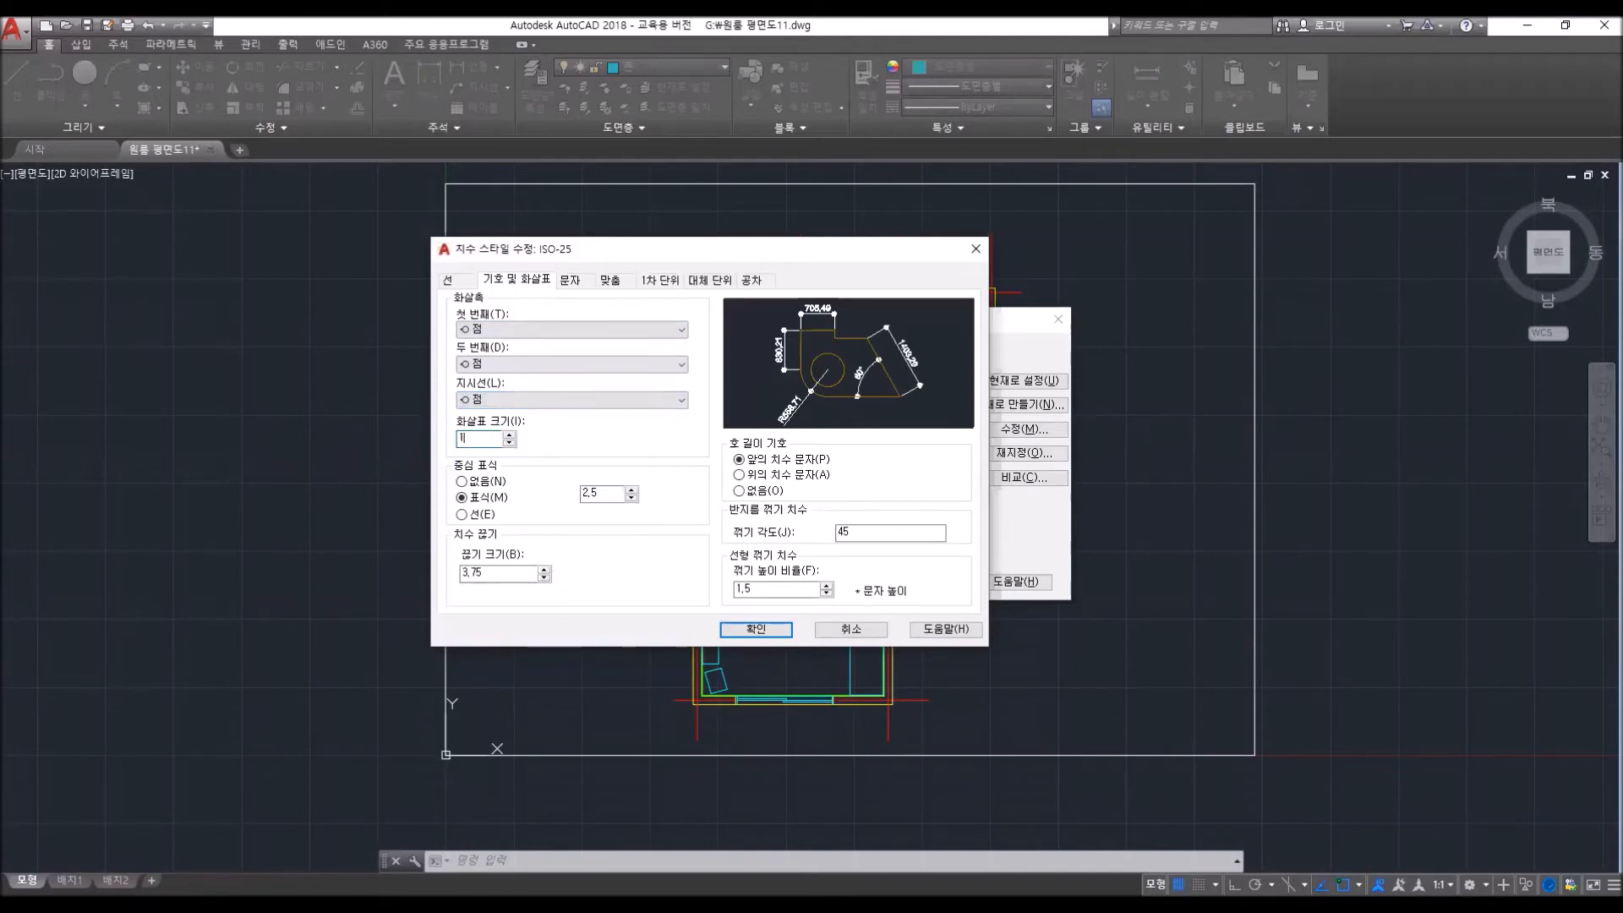
{"action": "left_click", "coordinate": [756, 629]}
{"action": "left_click", "coordinate": [931, 582]}
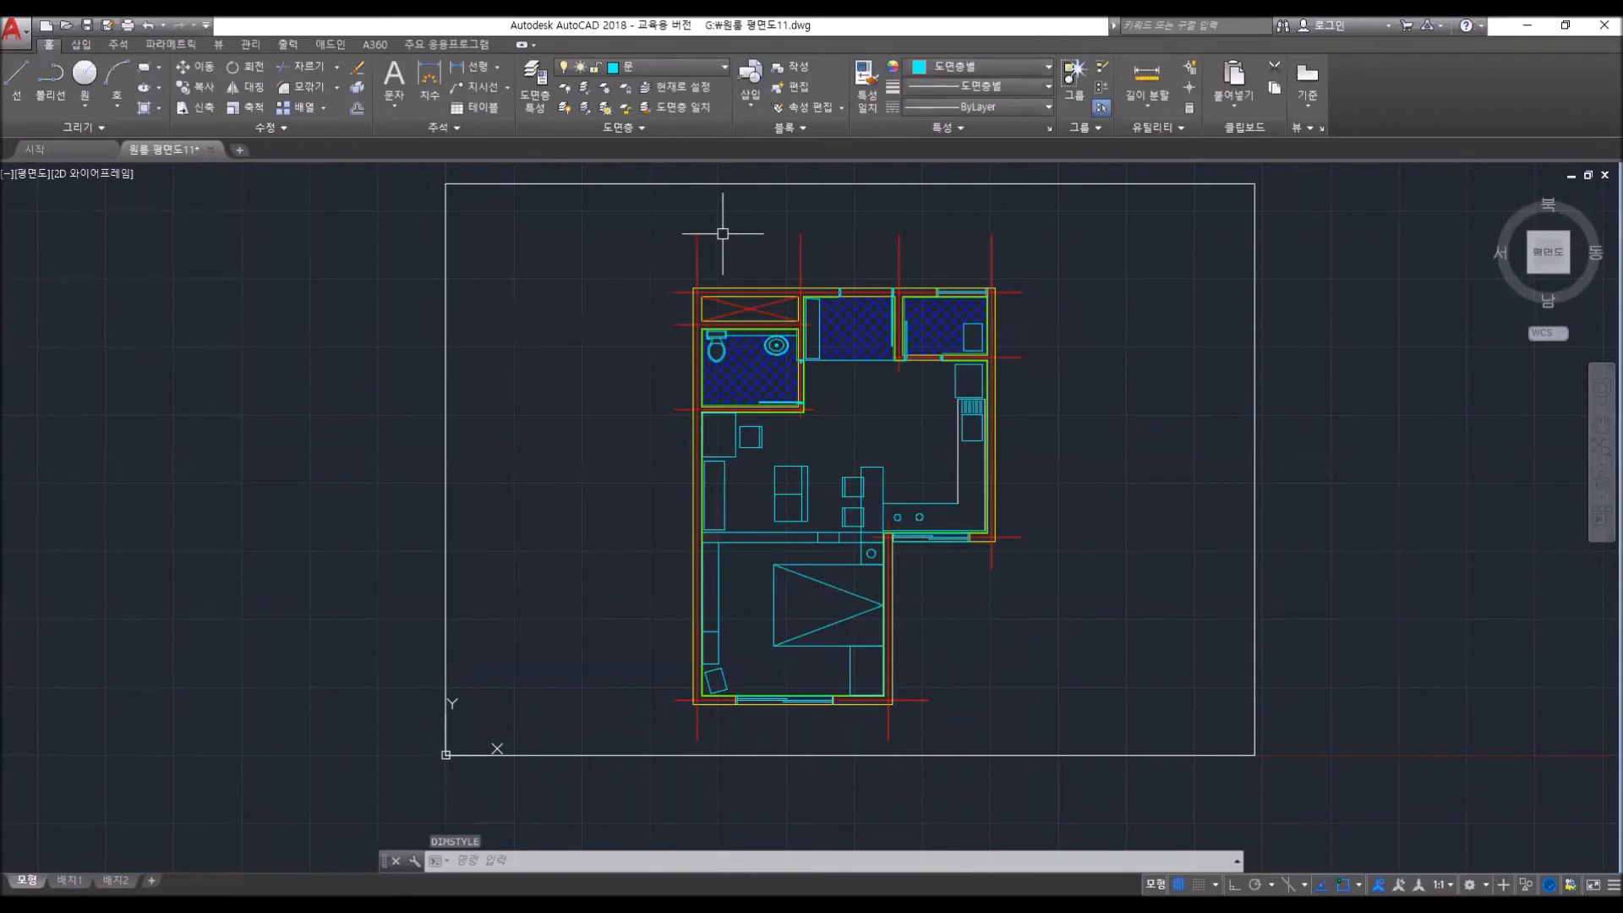
- Add a continuous quick dimension above the plan across the four vertical centre lines that extend past the upper wall
{"action": "scroll", "coordinate": [672, 363], "scroll_direction": "down", "scroll_amount": 2}
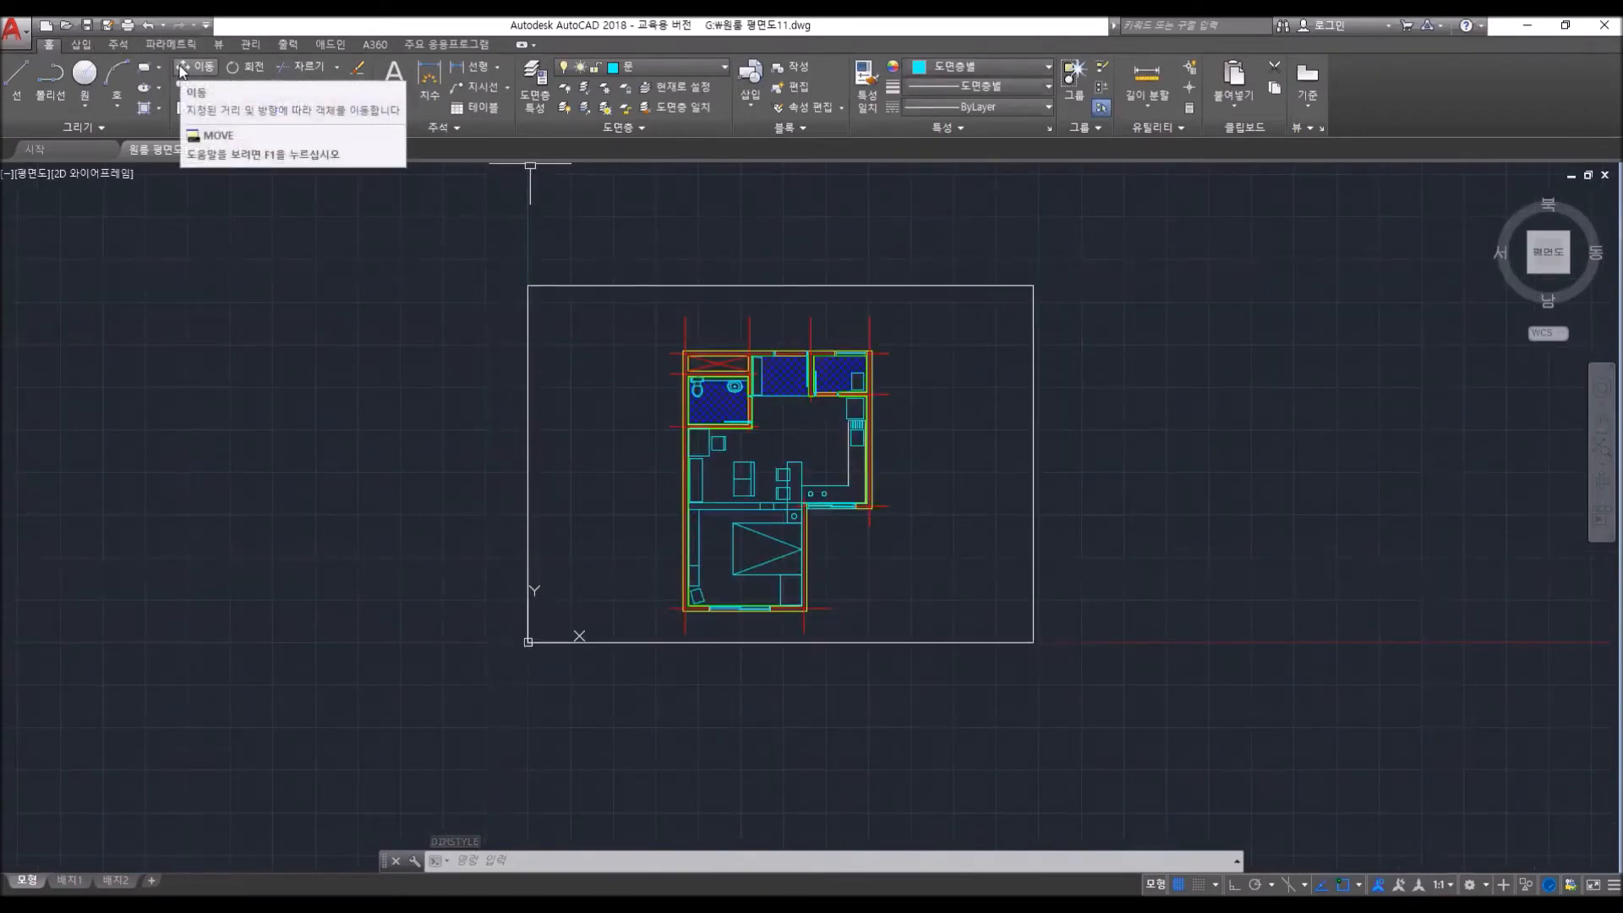
{"action": "left_click", "coordinate": [121, 44]}
{"action": "left_click", "coordinate": [372, 107]}
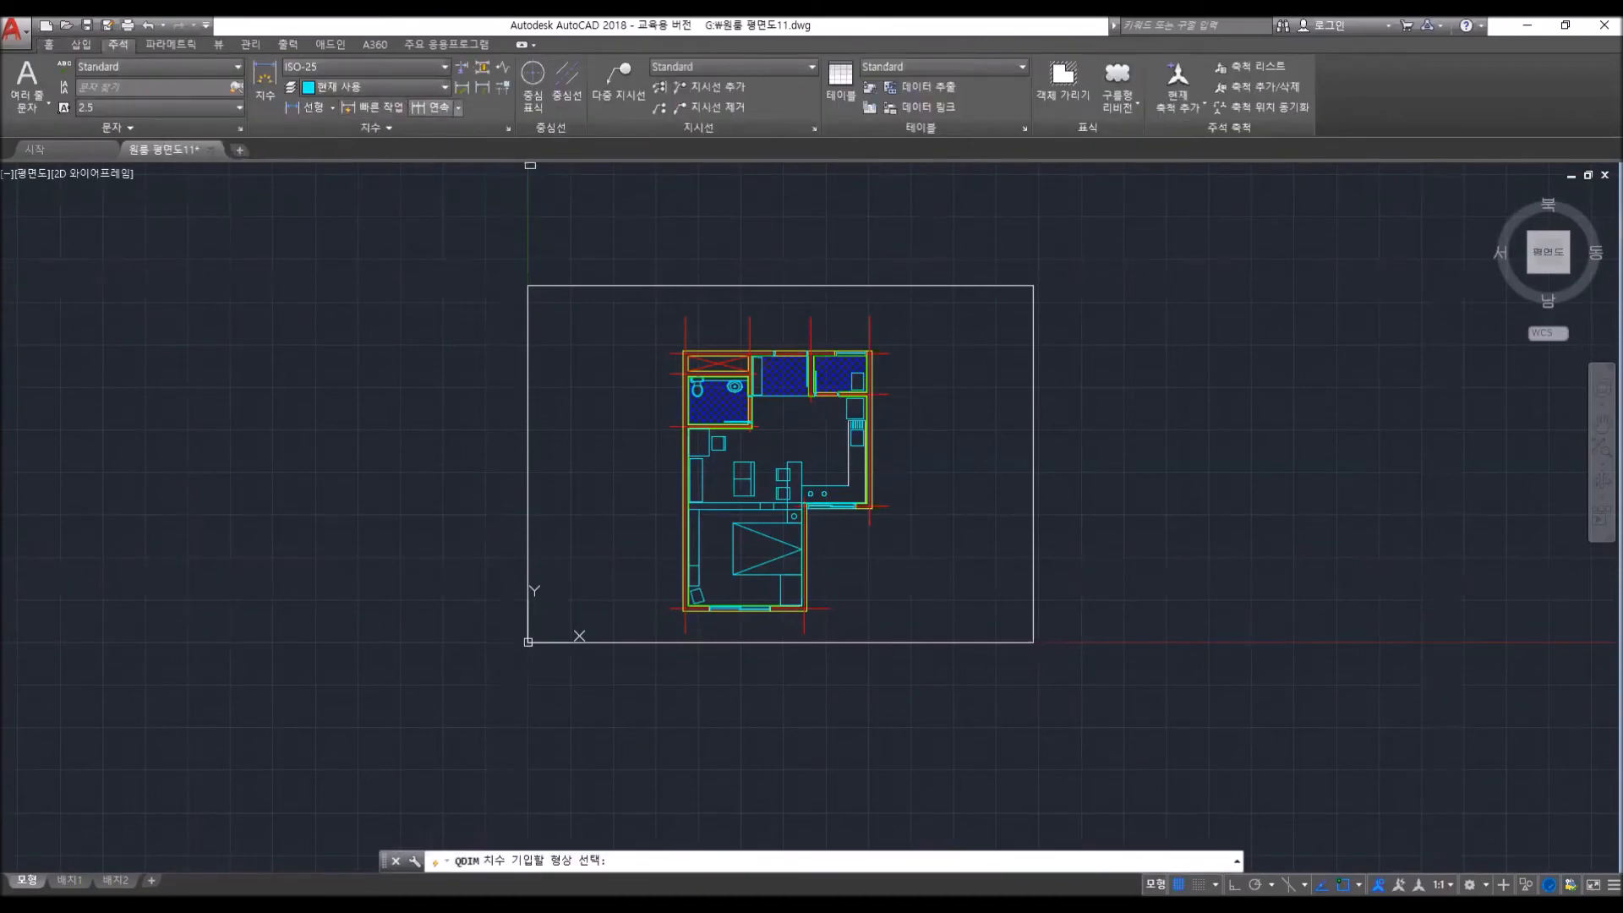
{"action": "left_click", "coordinate": [656, 297]}
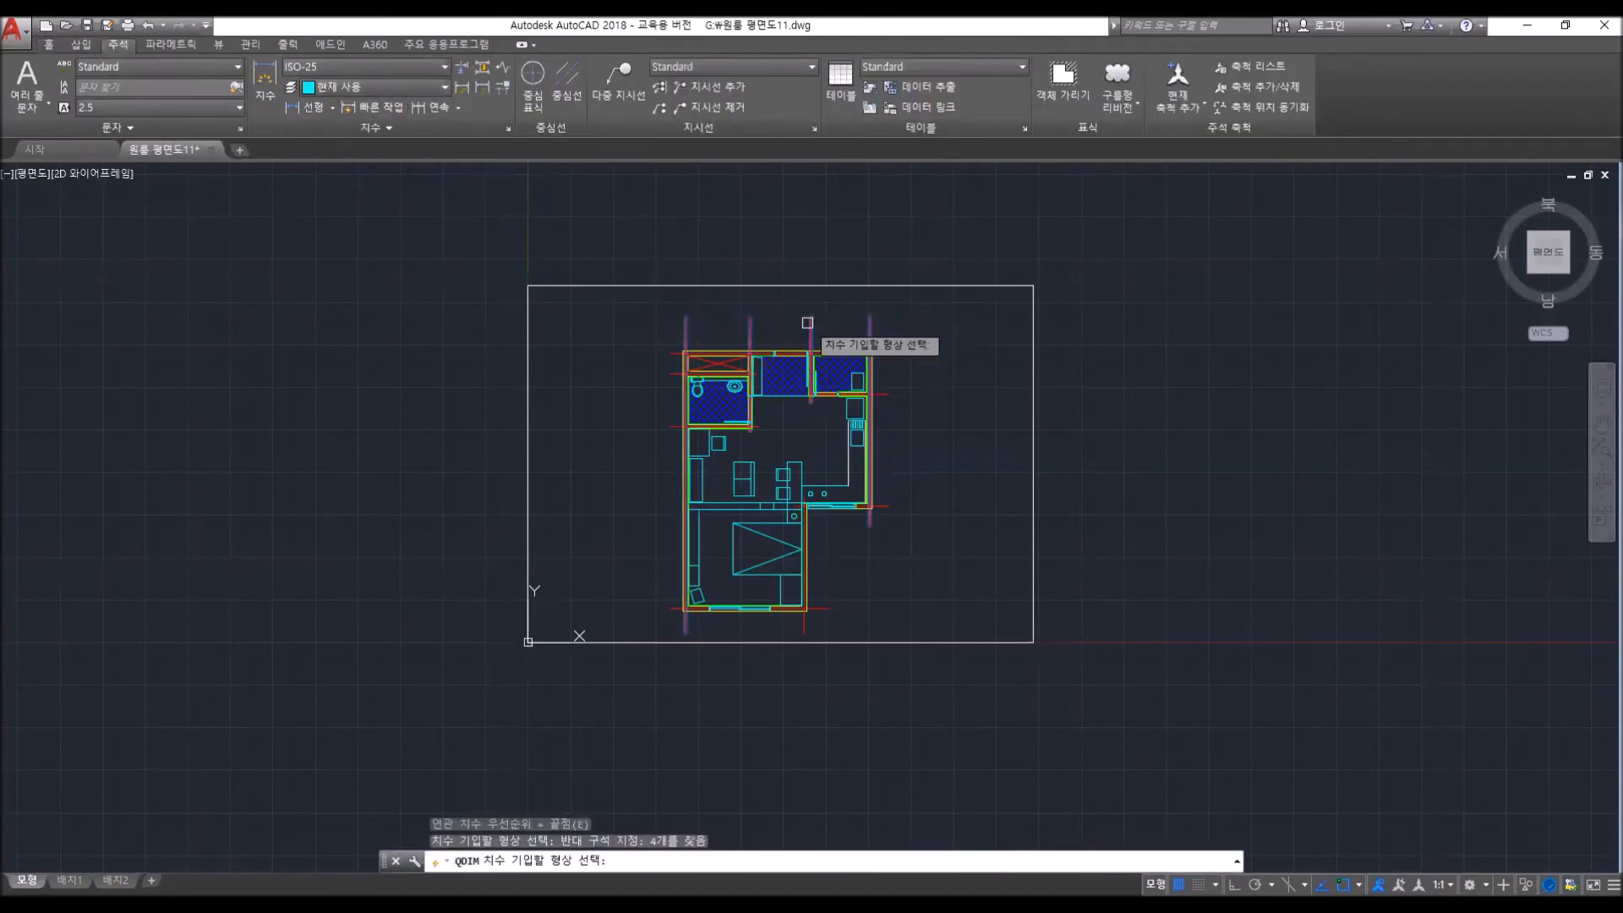
{"action": "scroll", "coordinate": [872, 304], "scroll_direction": "up", "scroll_amount": 4}
{"action": "key", "text": "Return"}
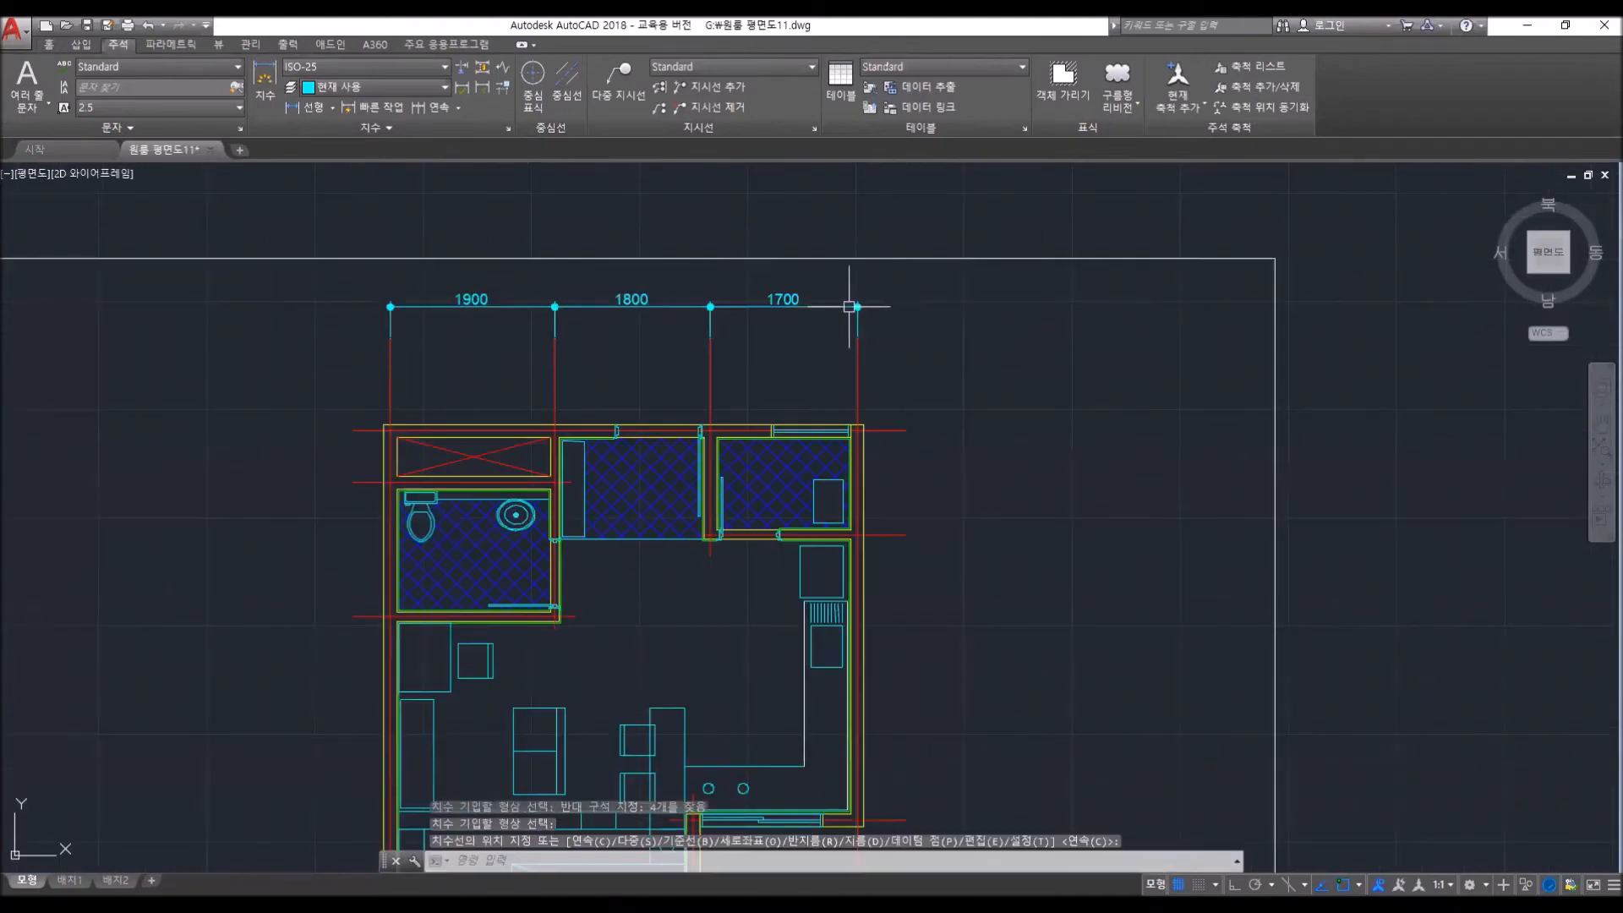
- Add a continuous quick dimension along the plan's left side between the four horizontal centre lines extending there
{"action": "middle_click_drag", "start_coordinate": [789, 580], "coordinate": [880, 442]}
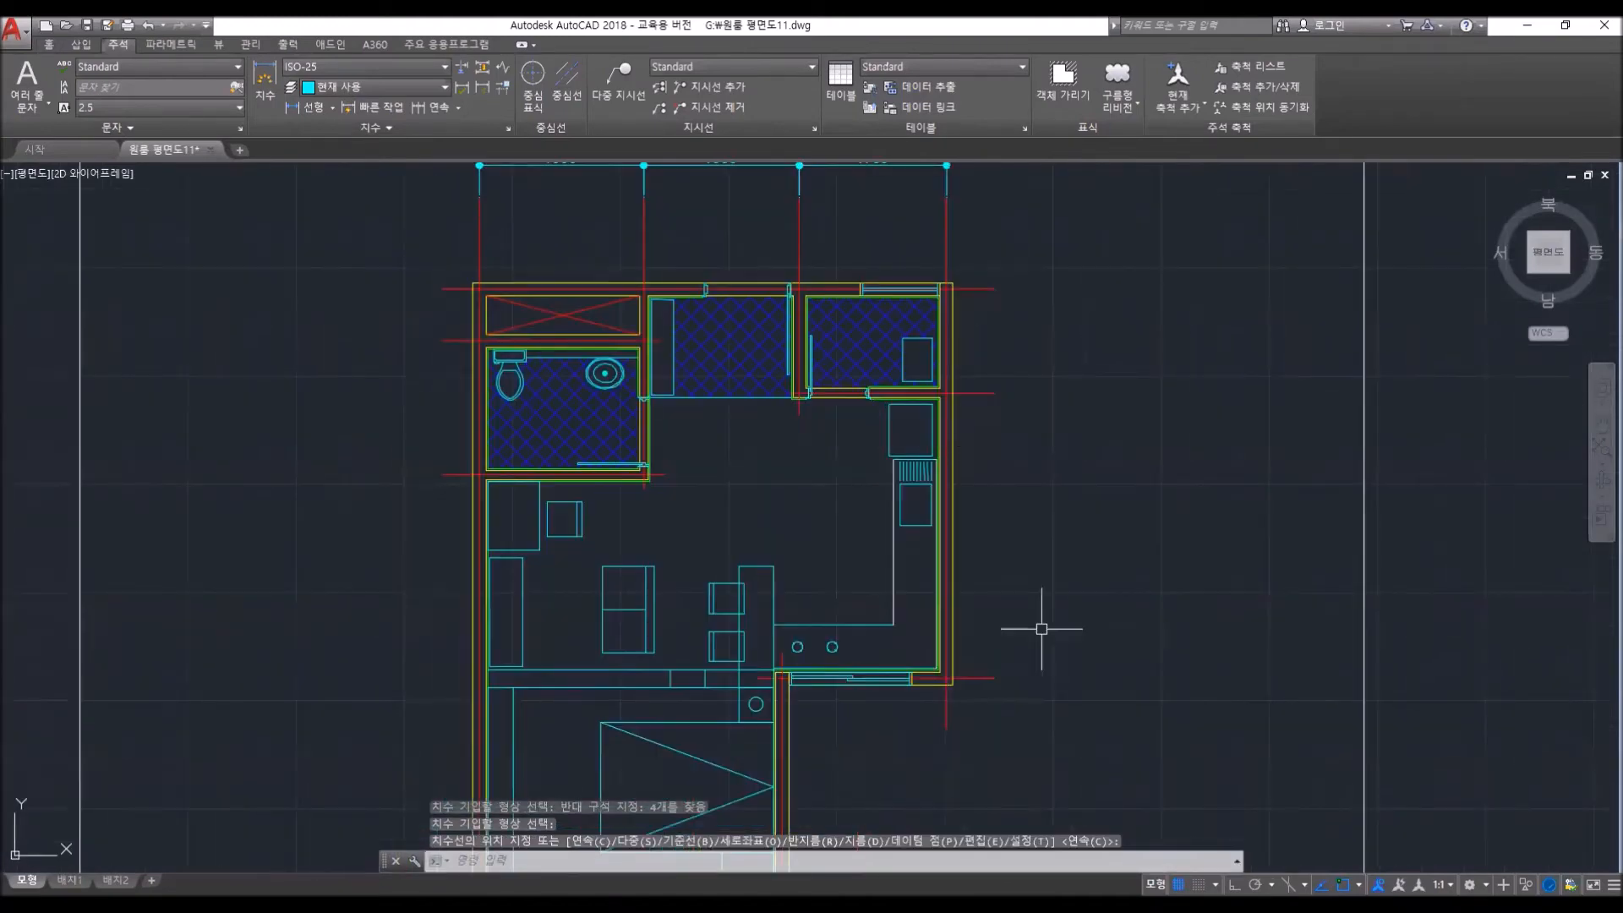
{"action": "scroll", "coordinate": [1044, 686], "scroll_direction": "down", "scroll_amount": 2}
{"action": "middle_click_drag", "start_coordinate": [1040, 726], "coordinate": [980, 608]}
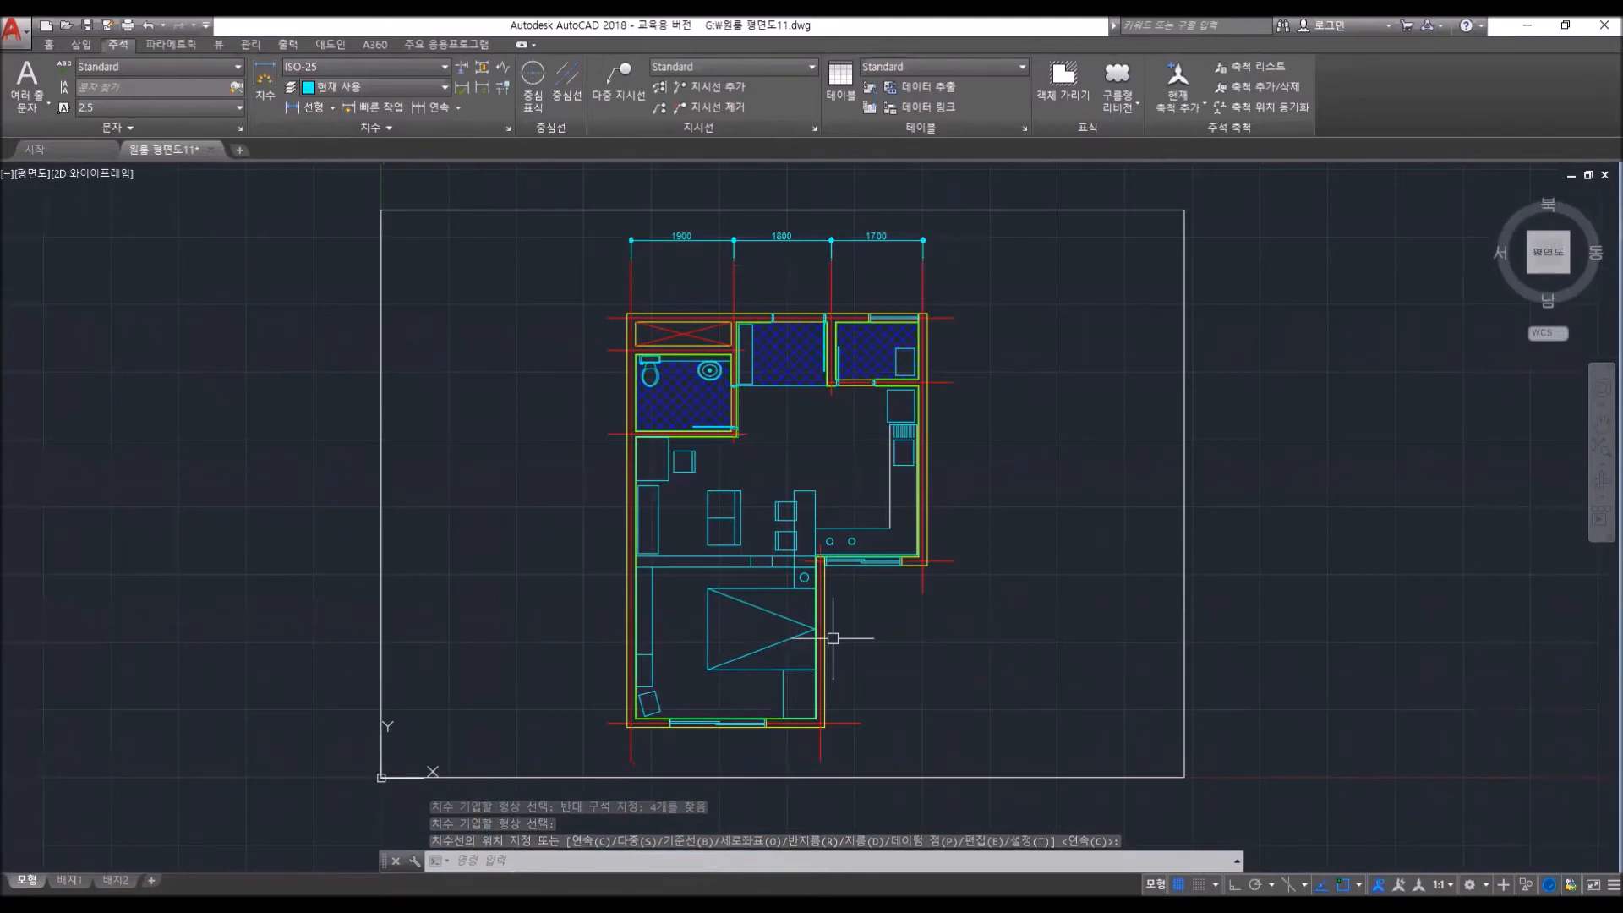
{"action": "left_click", "coordinate": [373, 108]}
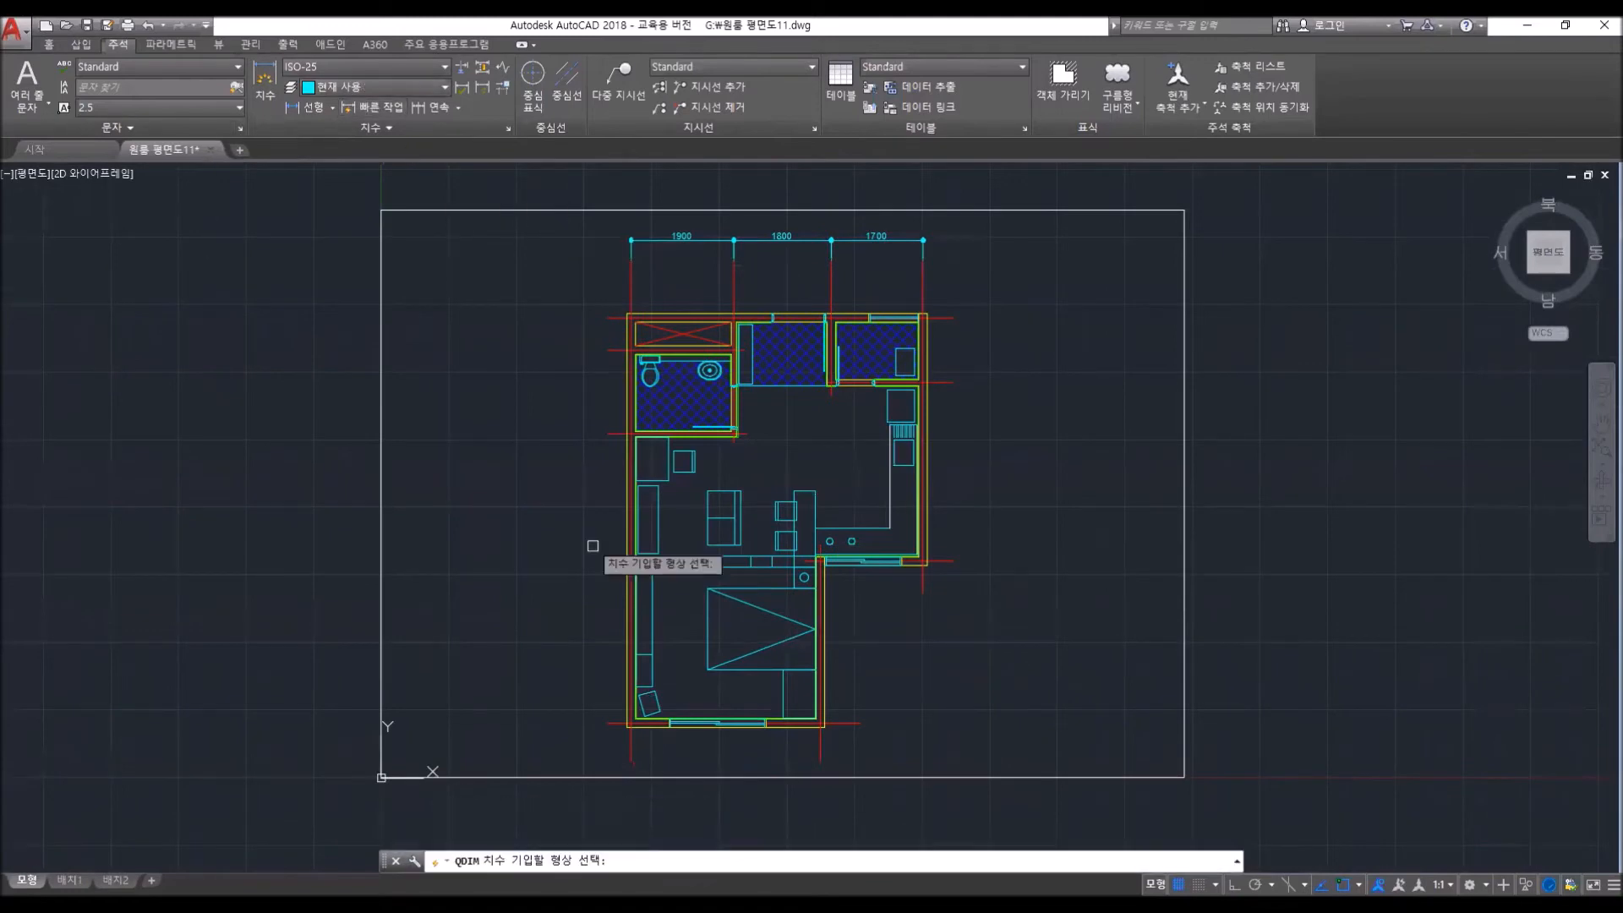
{"action": "left_click", "coordinate": [609, 743]}
{"action": "left_click", "coordinate": [544, 237]}
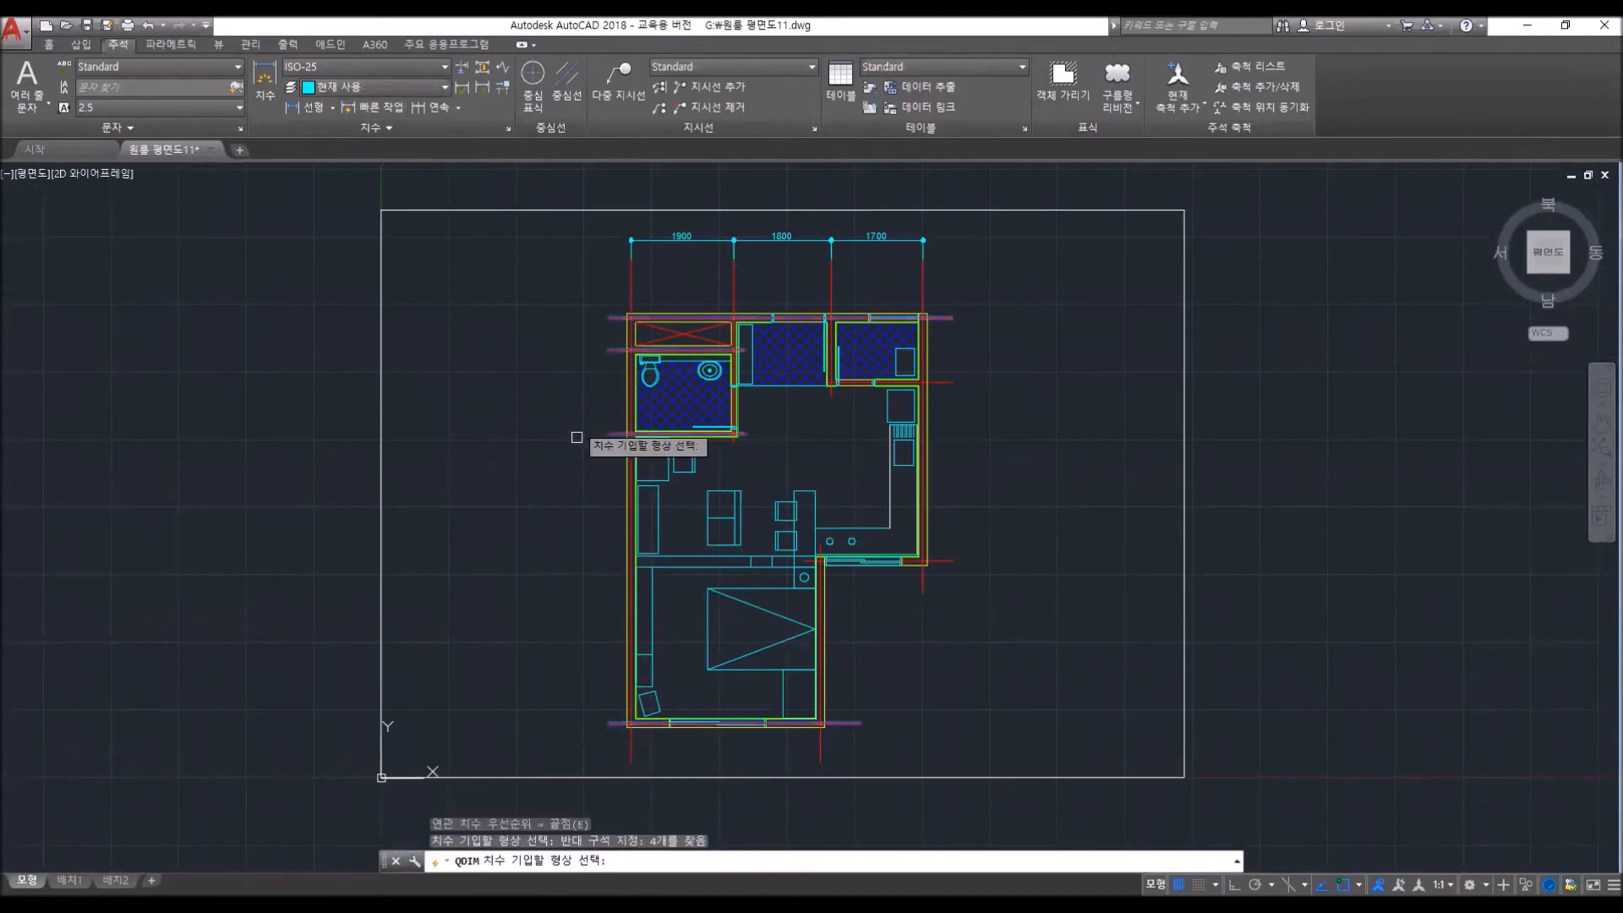
{"action": "key", "text": "Return"}
{"action": "left_click", "coordinate": [577, 715]}
{"action": "key", "text": "Return"}
{"action": "left_click", "coordinate": [986, 583]}
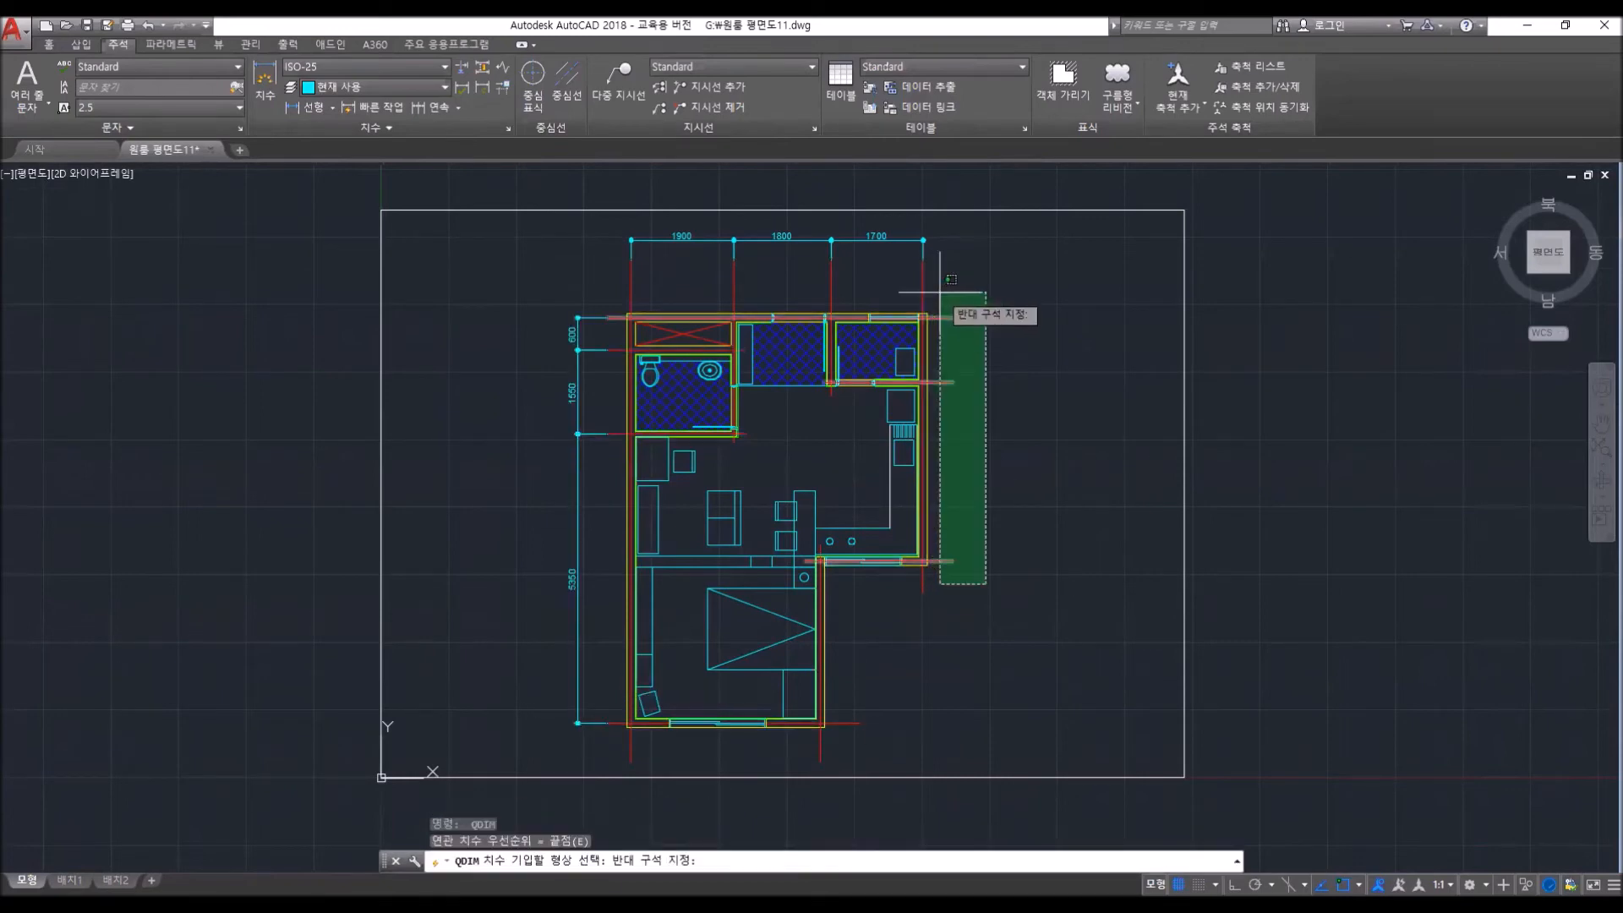
{"action": "left_click", "coordinate": [952, 281]}
{"action": "key", "text": "Return"}
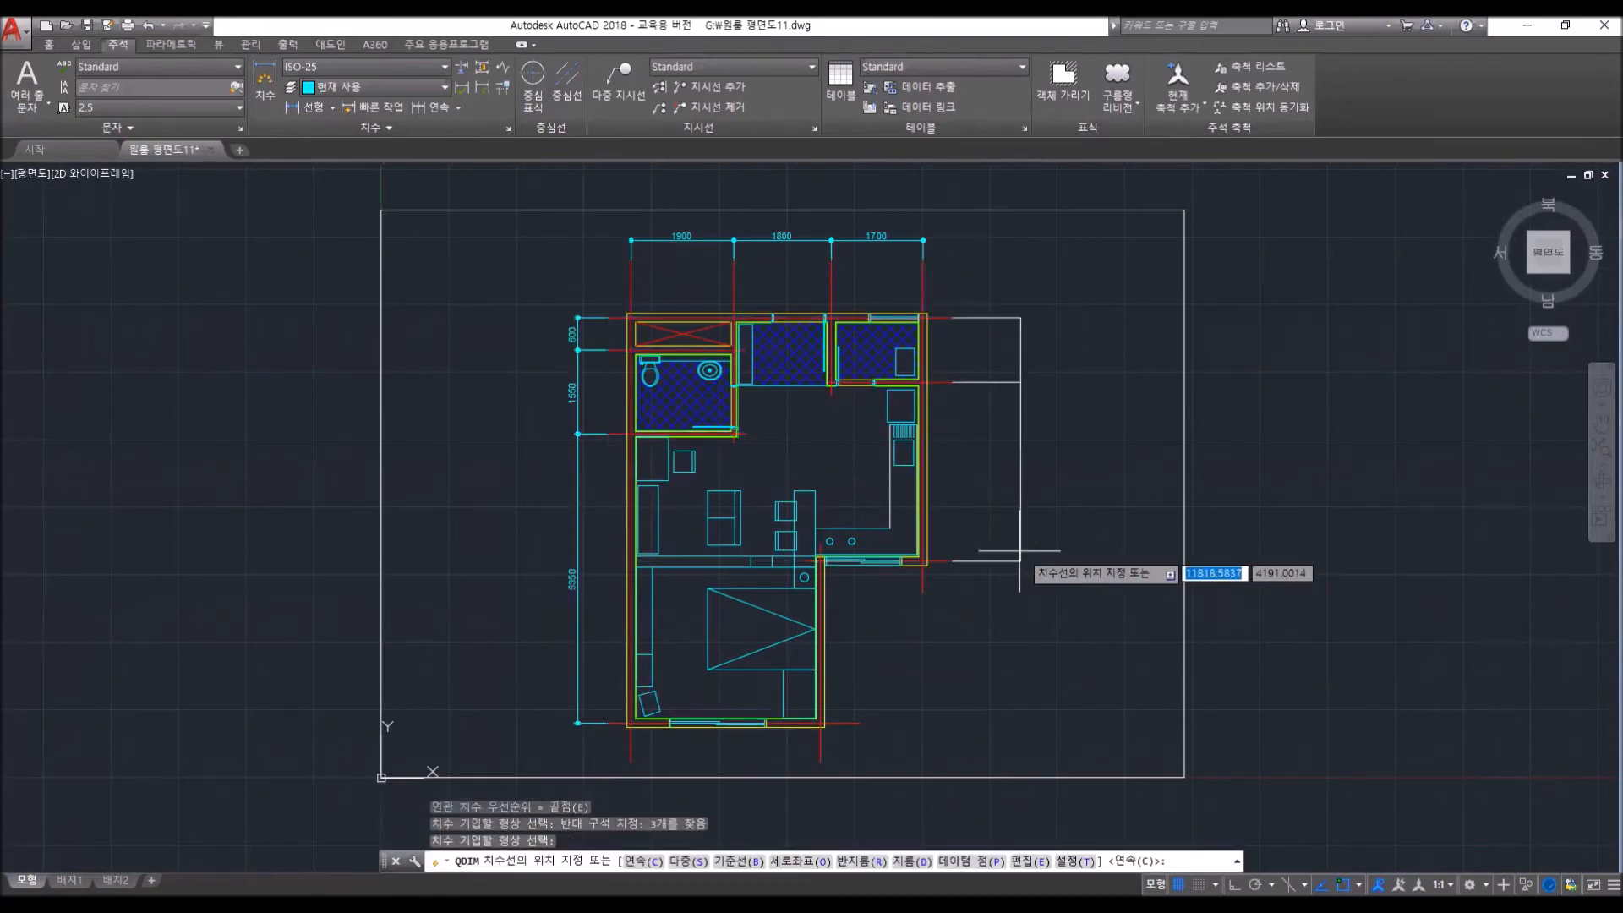
{"action": "key", "text": "Escape"}
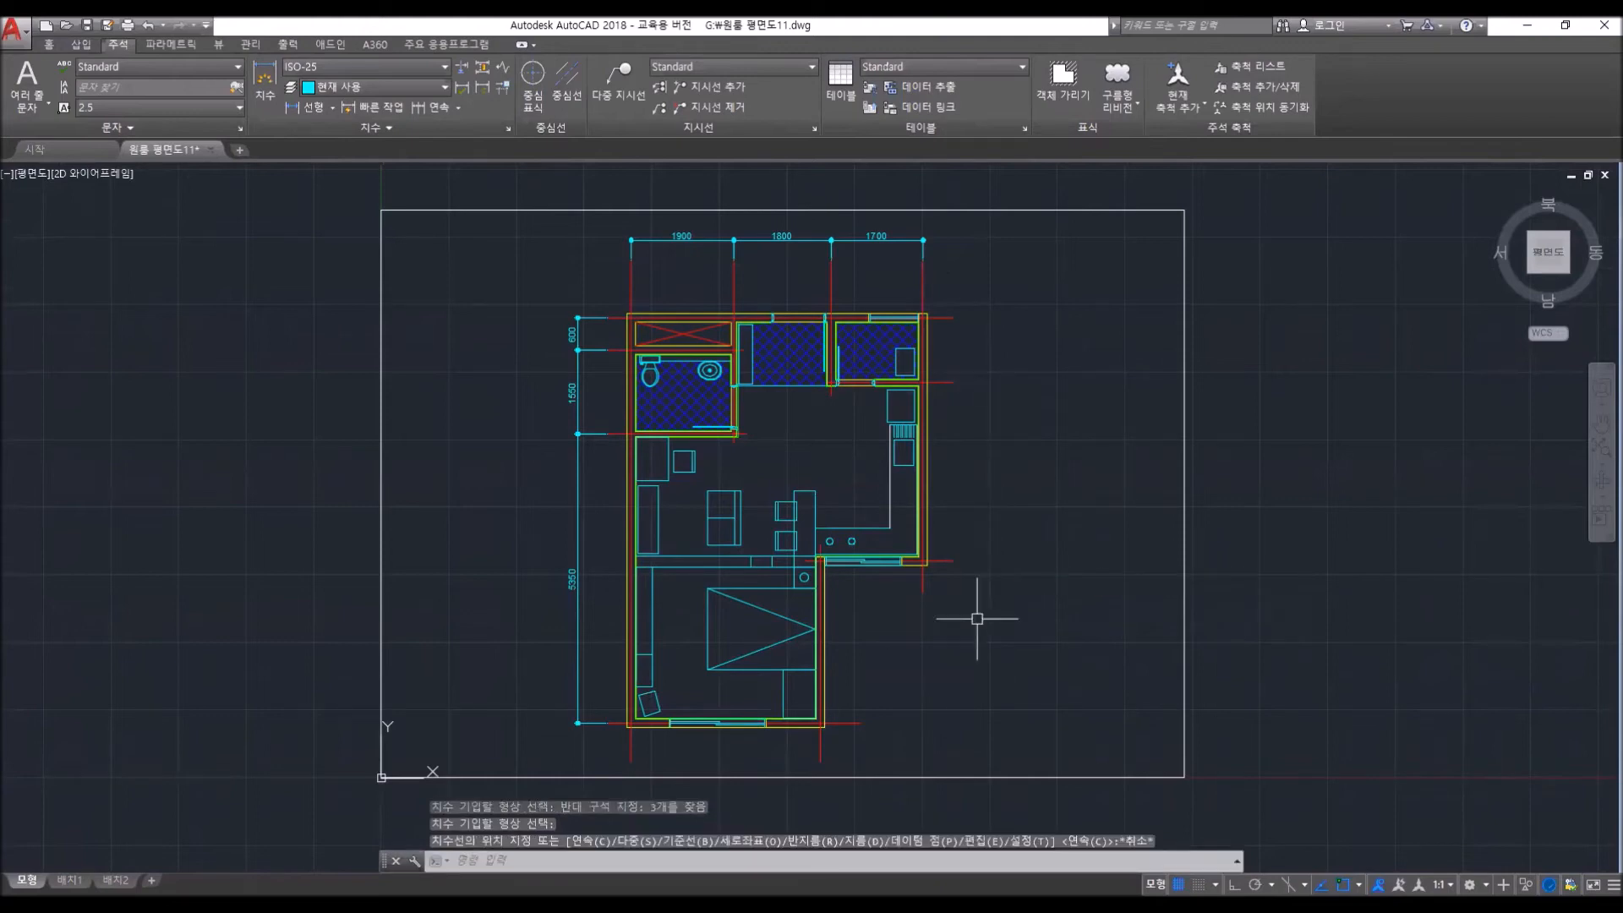
- Add a continuous quick dimension along the plan's right side, covering its three horizontal centre lines and the bedroom's bottom centre line
{"action": "left_click", "coordinate": [362, 107]}
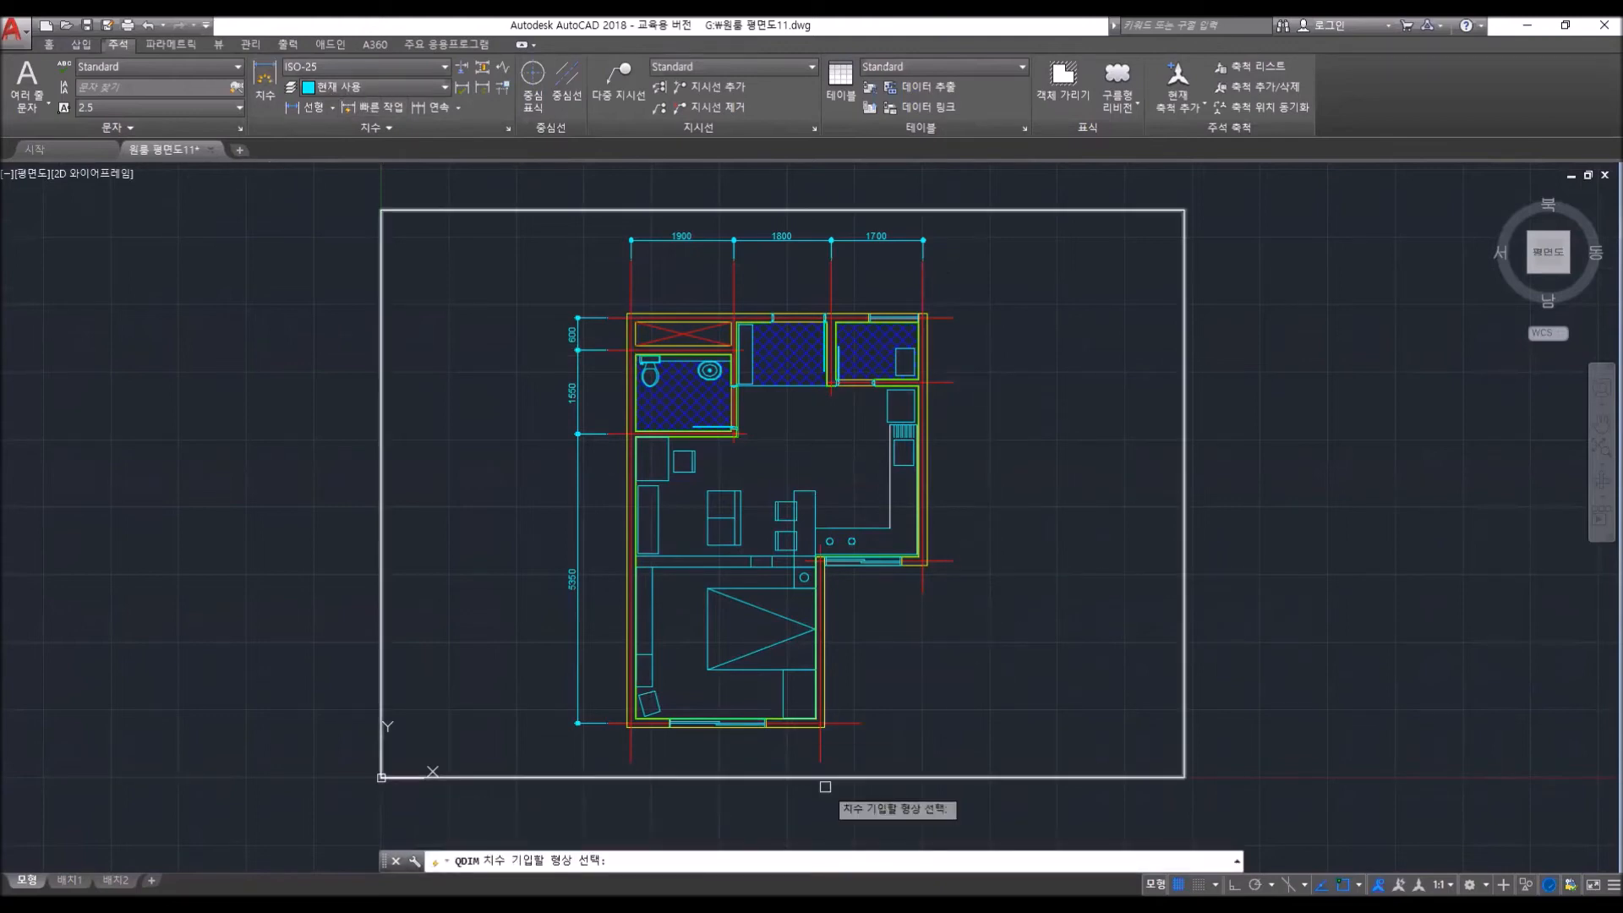
{"action": "left_click", "coordinate": [857, 724]}
{"action": "left_click", "coordinate": [964, 575]}
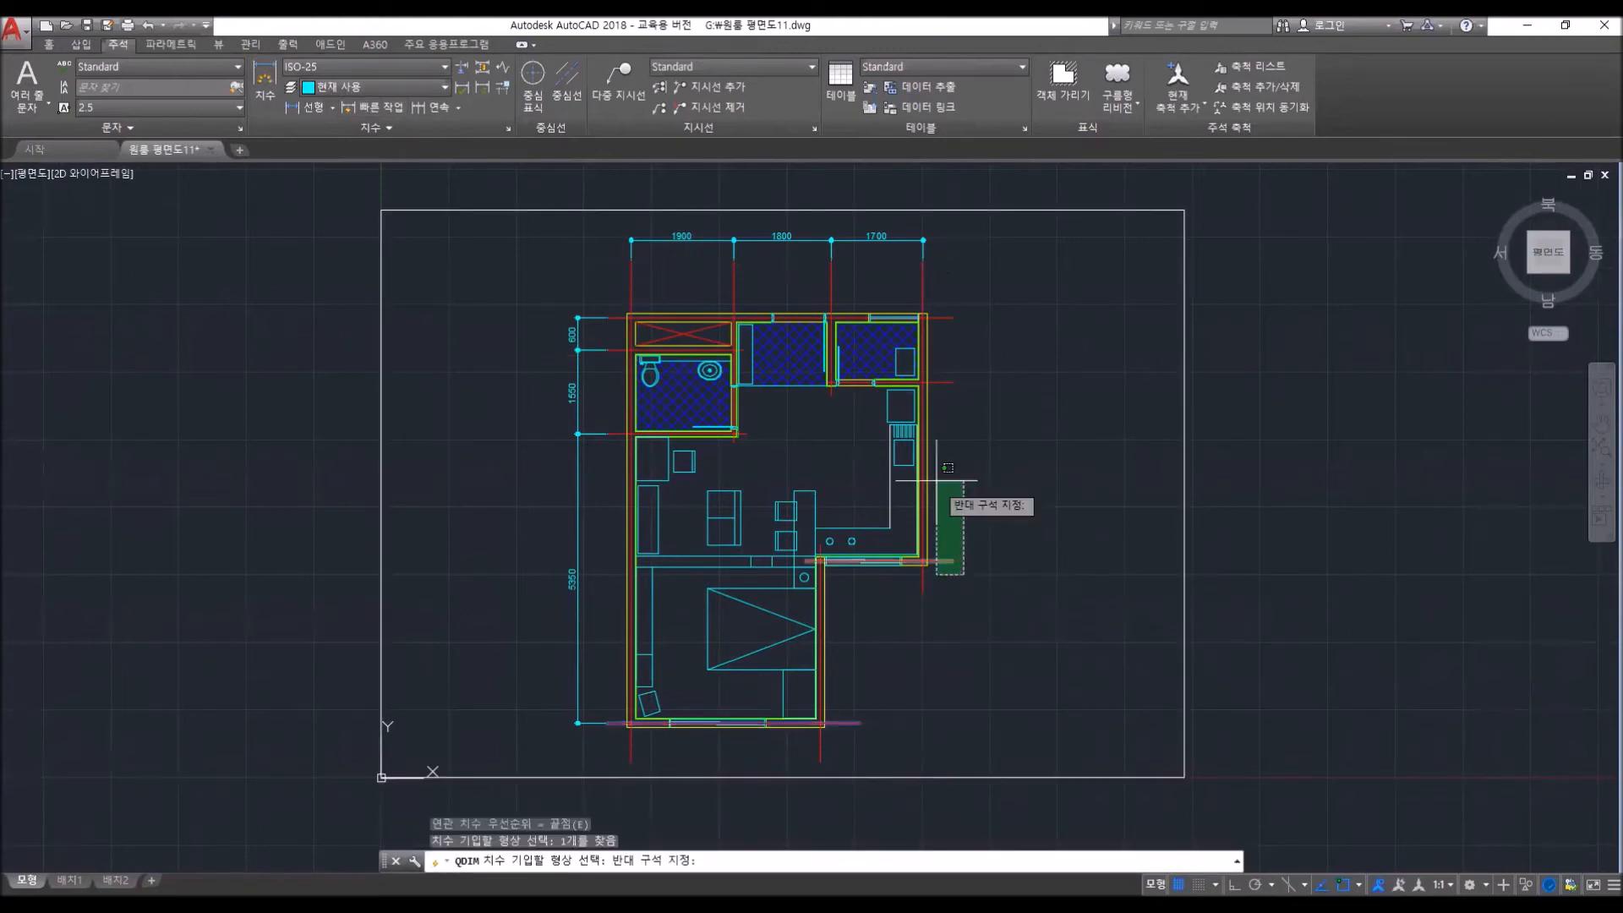
{"action": "left_click", "coordinate": [941, 301]}
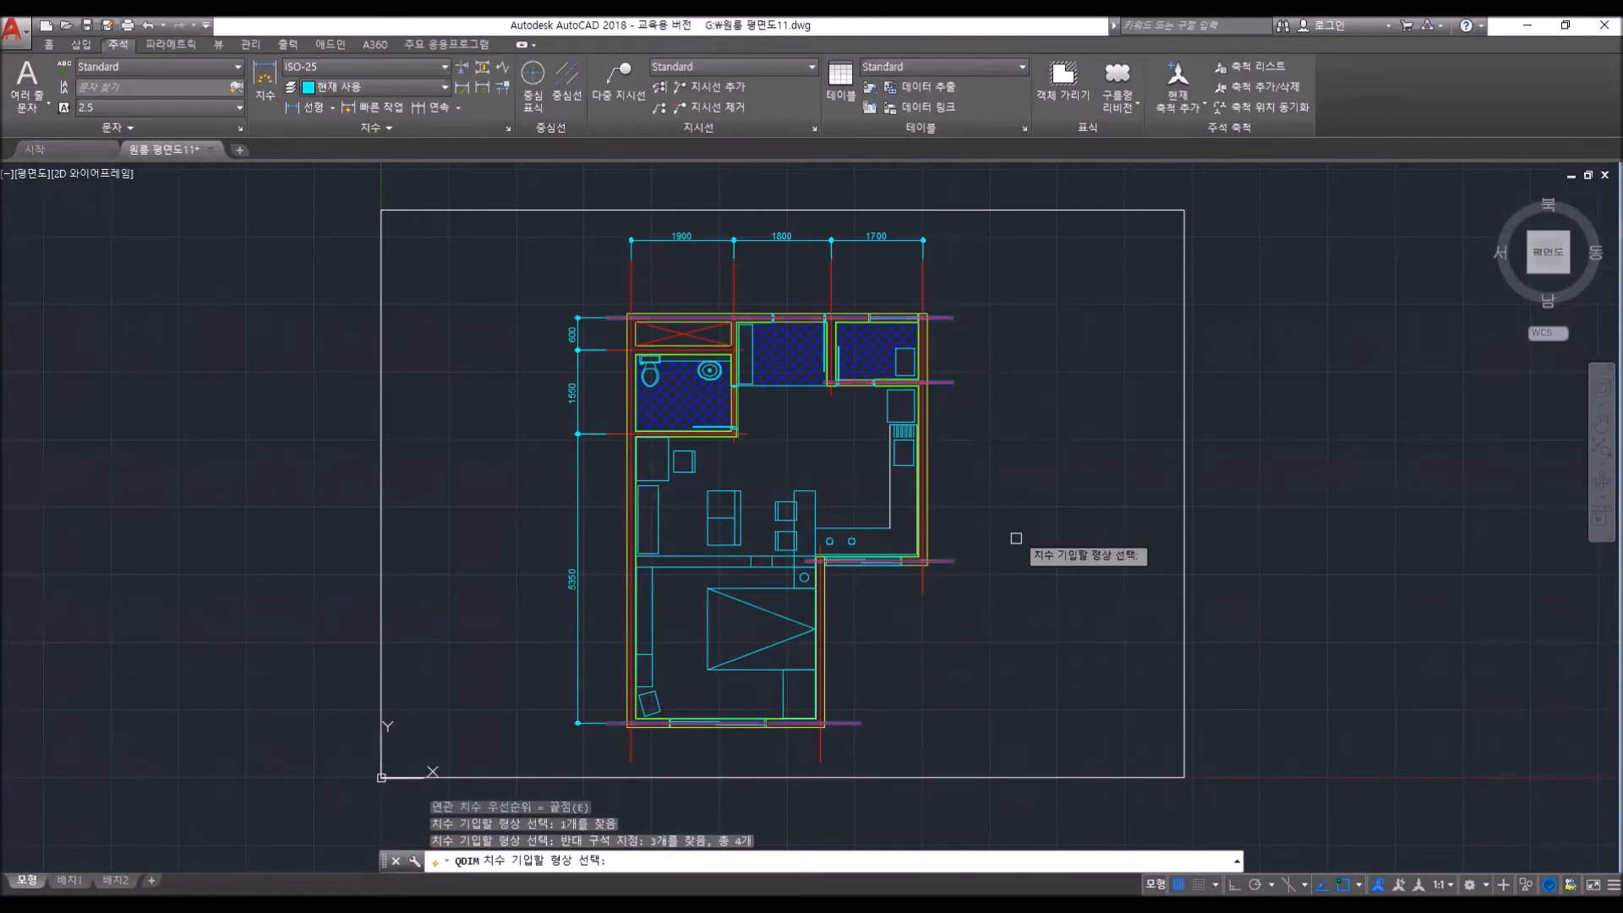
{"action": "key", "text": "Return"}
- Add a continuous quick dimension below the plan between the left outer, bedroom right and kitchen right wall centre lines
{"action": "middle_click_drag", "start_coordinate": [922, 690], "coordinate": [930, 594]}
{"action": "left_click", "coordinate": [372, 108]}
{"action": "left_click", "coordinate": [923, 484]}
{"action": "left_click", "coordinate": [882, 562]}
{"action": "left_click", "coordinate": [930, 497]}
{"action": "left_click", "coordinate": [827, 655]}
{"action": "left_click", "coordinate": [641, 649]}
{"action": "key", "text": "Return"}
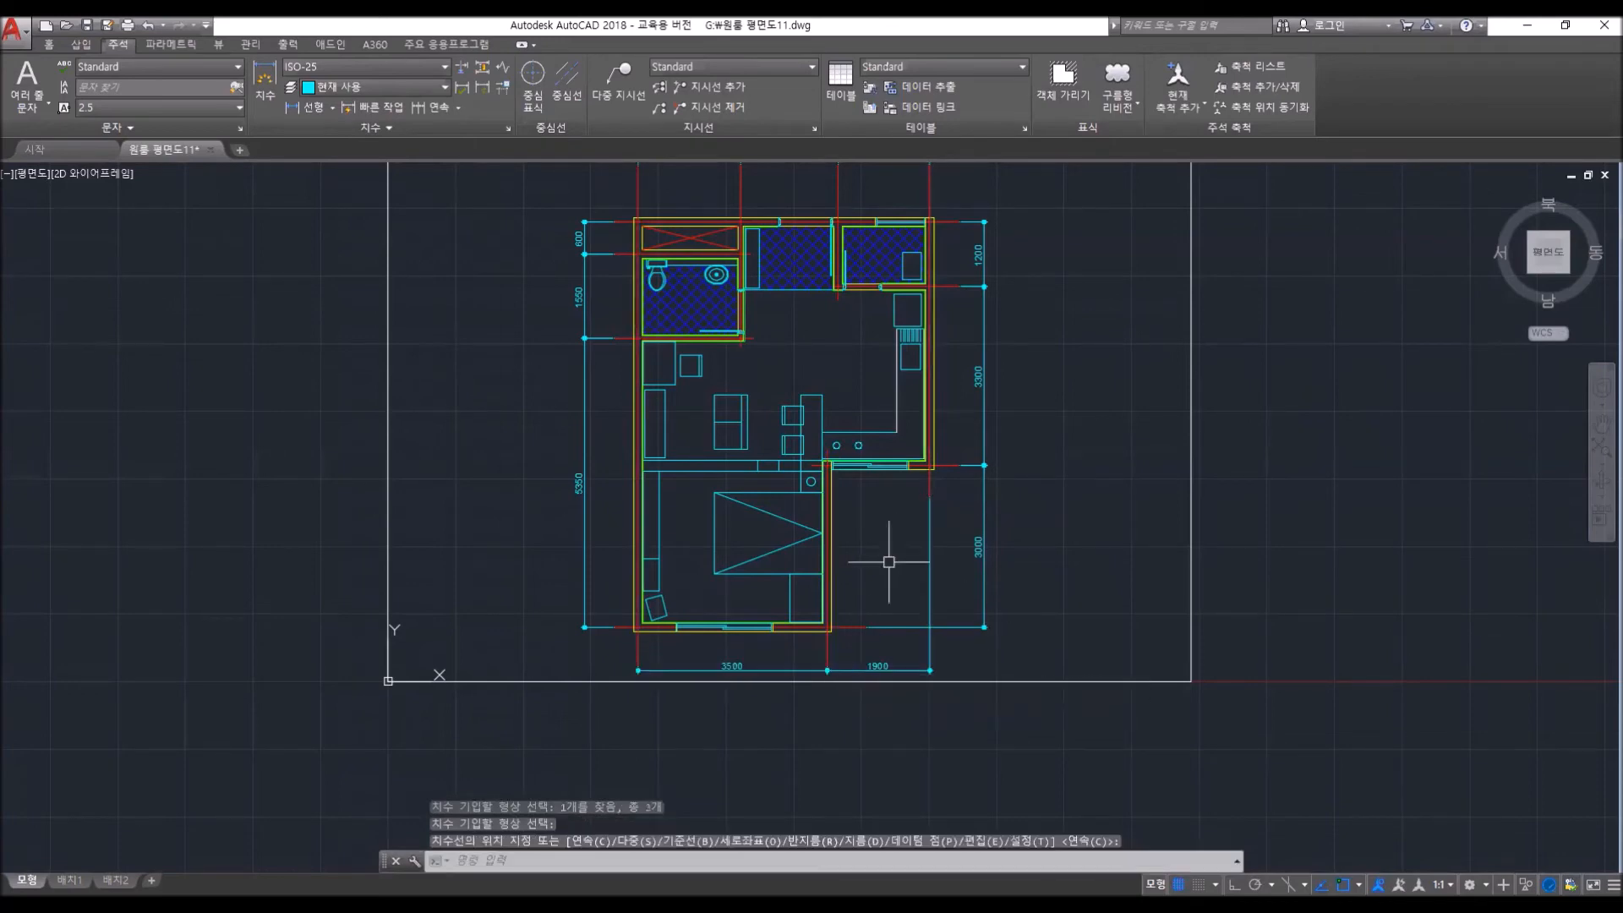
- Add a linear dimension for the plan's overall height, placed outside the left dimension chain
{"action": "middle_click_drag", "start_coordinate": [880, 550], "coordinate": [856, 664]}
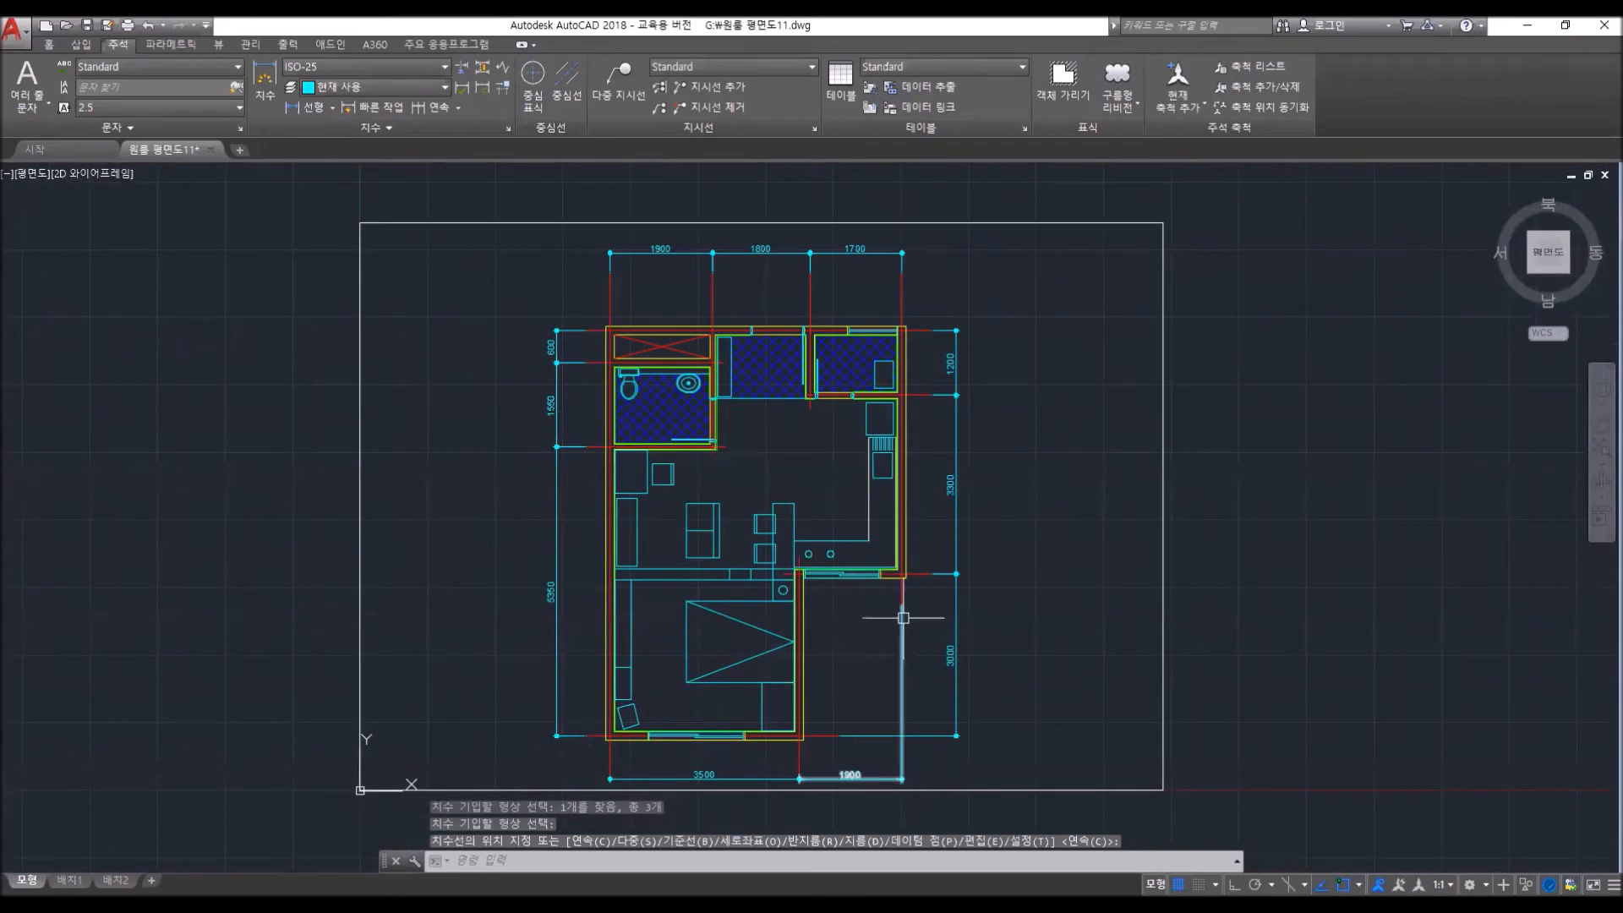
{"action": "left_click", "coordinate": [562, 334]}
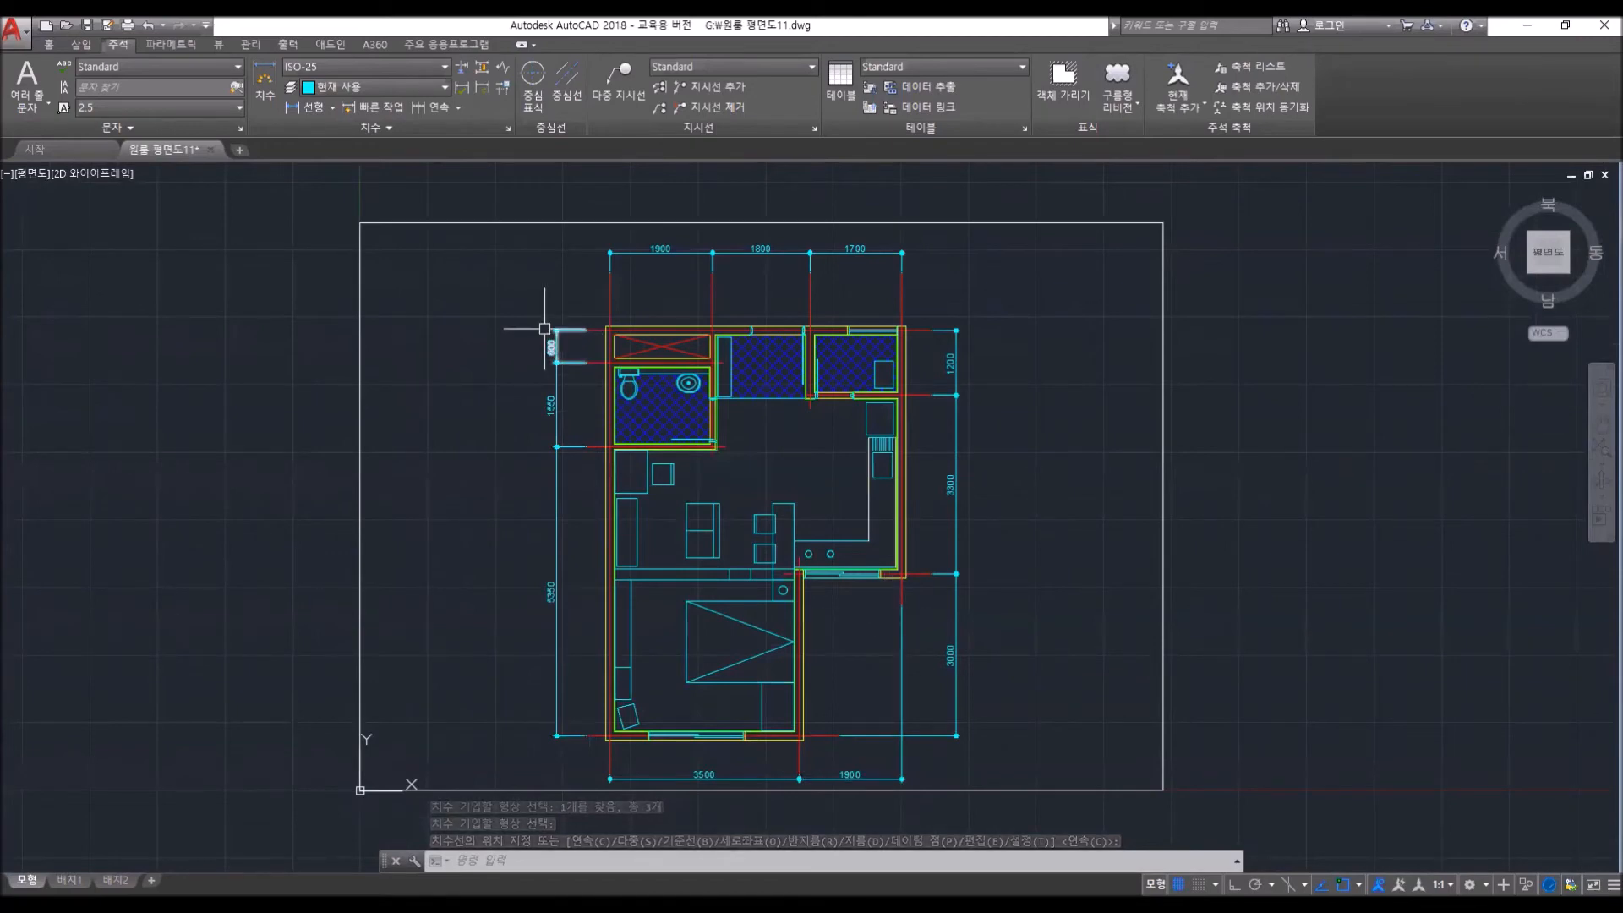
{"action": "left_click", "coordinate": [314, 108]}
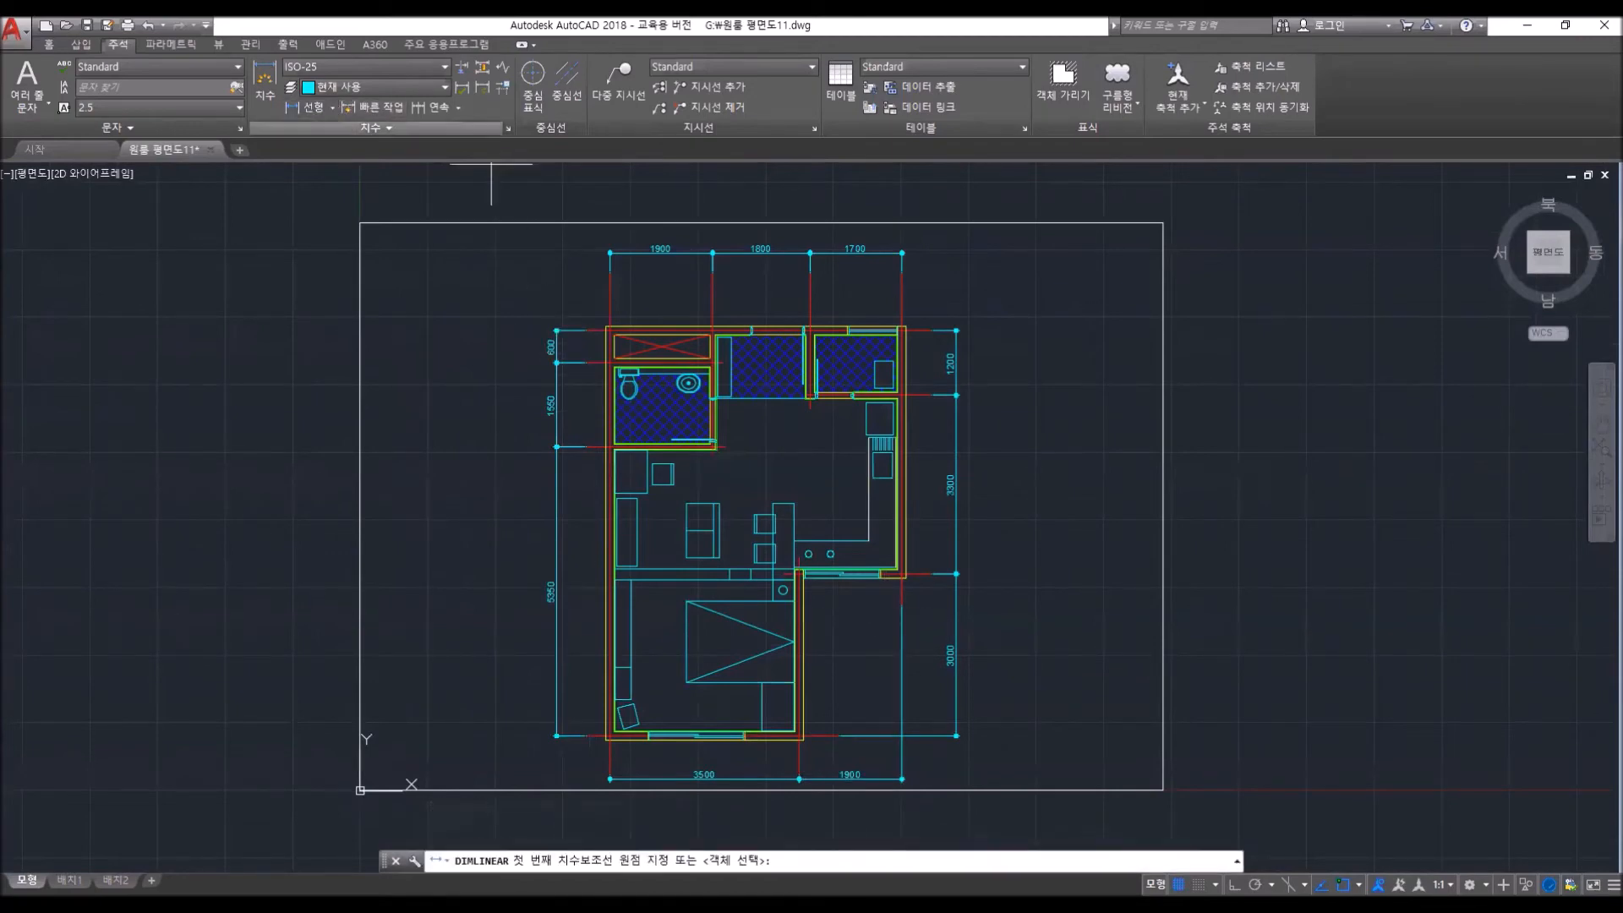
{"action": "left_click", "coordinate": [586, 736]}
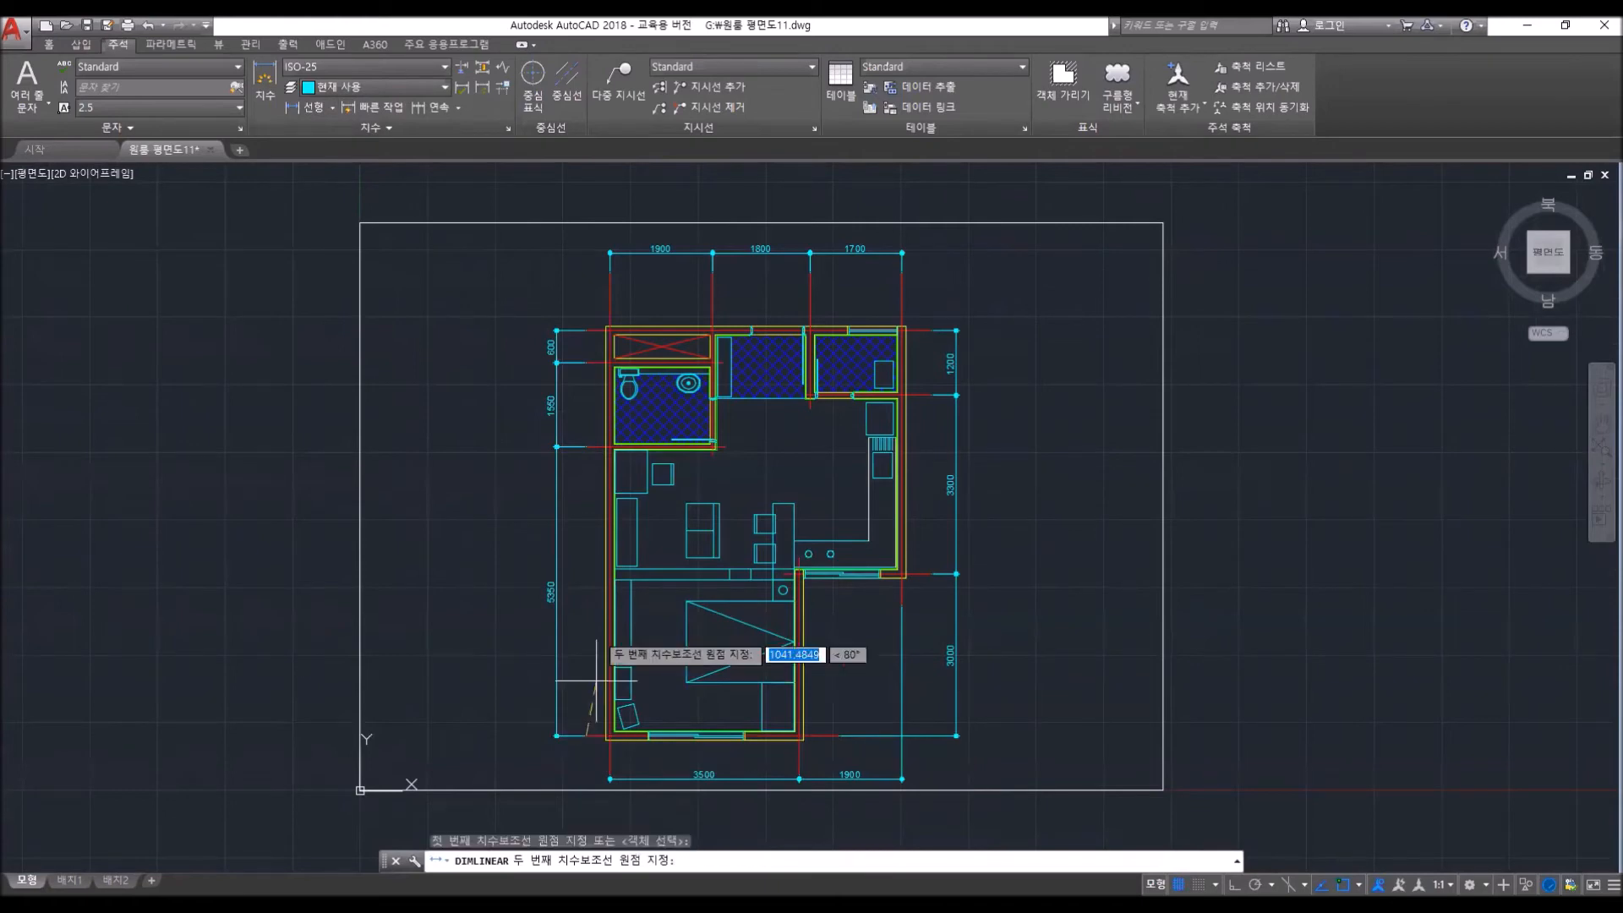
{"action": "left_click", "coordinate": [583, 329]}
{"action": "left_click", "coordinate": [533, 329]}
{"action": "left_click", "coordinate": [533, 328]}
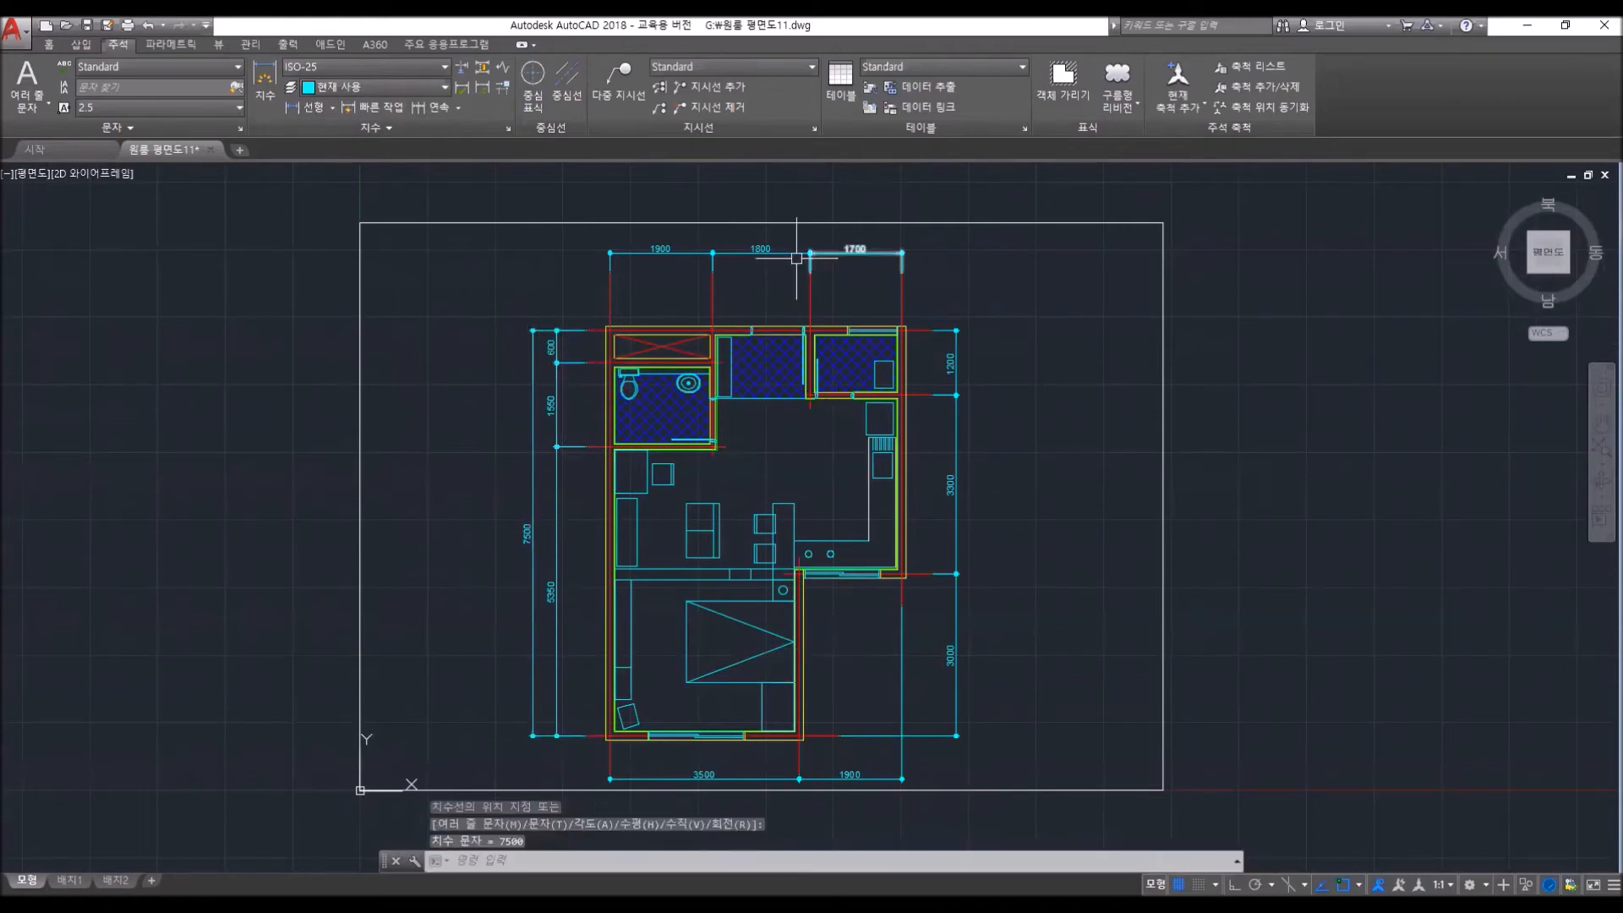
- Add a linear dimension for the plan's overall width, placed above the top dimension chain
{"action": "left_click", "coordinate": [313, 108]}
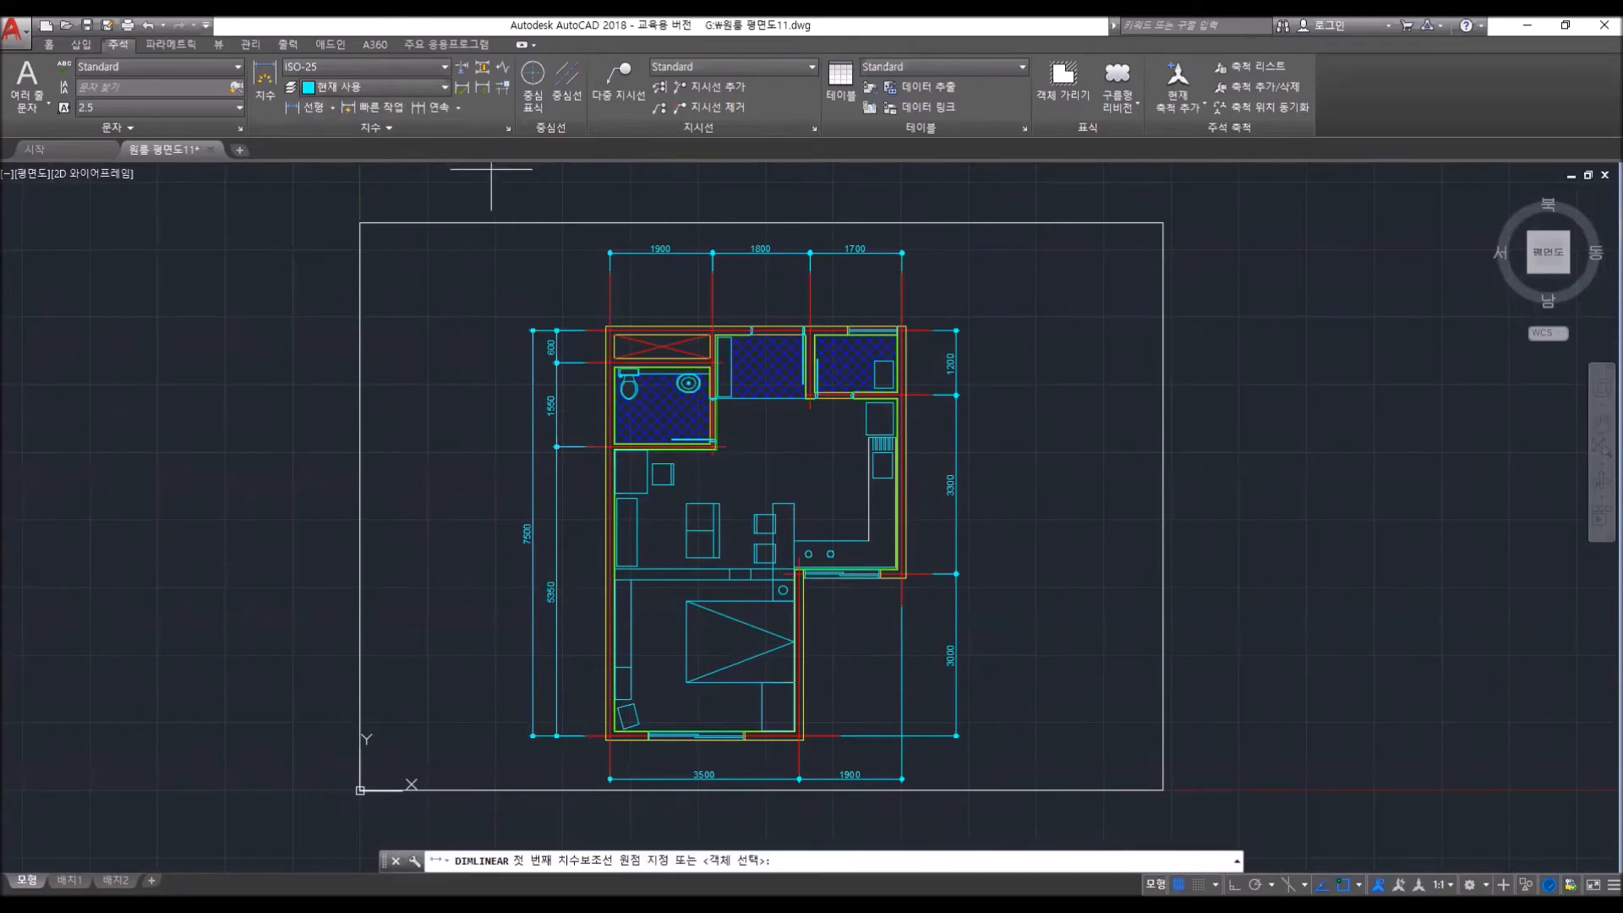
{"action": "left_click", "coordinate": [610, 273]}
{"action": "left_click", "coordinate": [898, 273]}
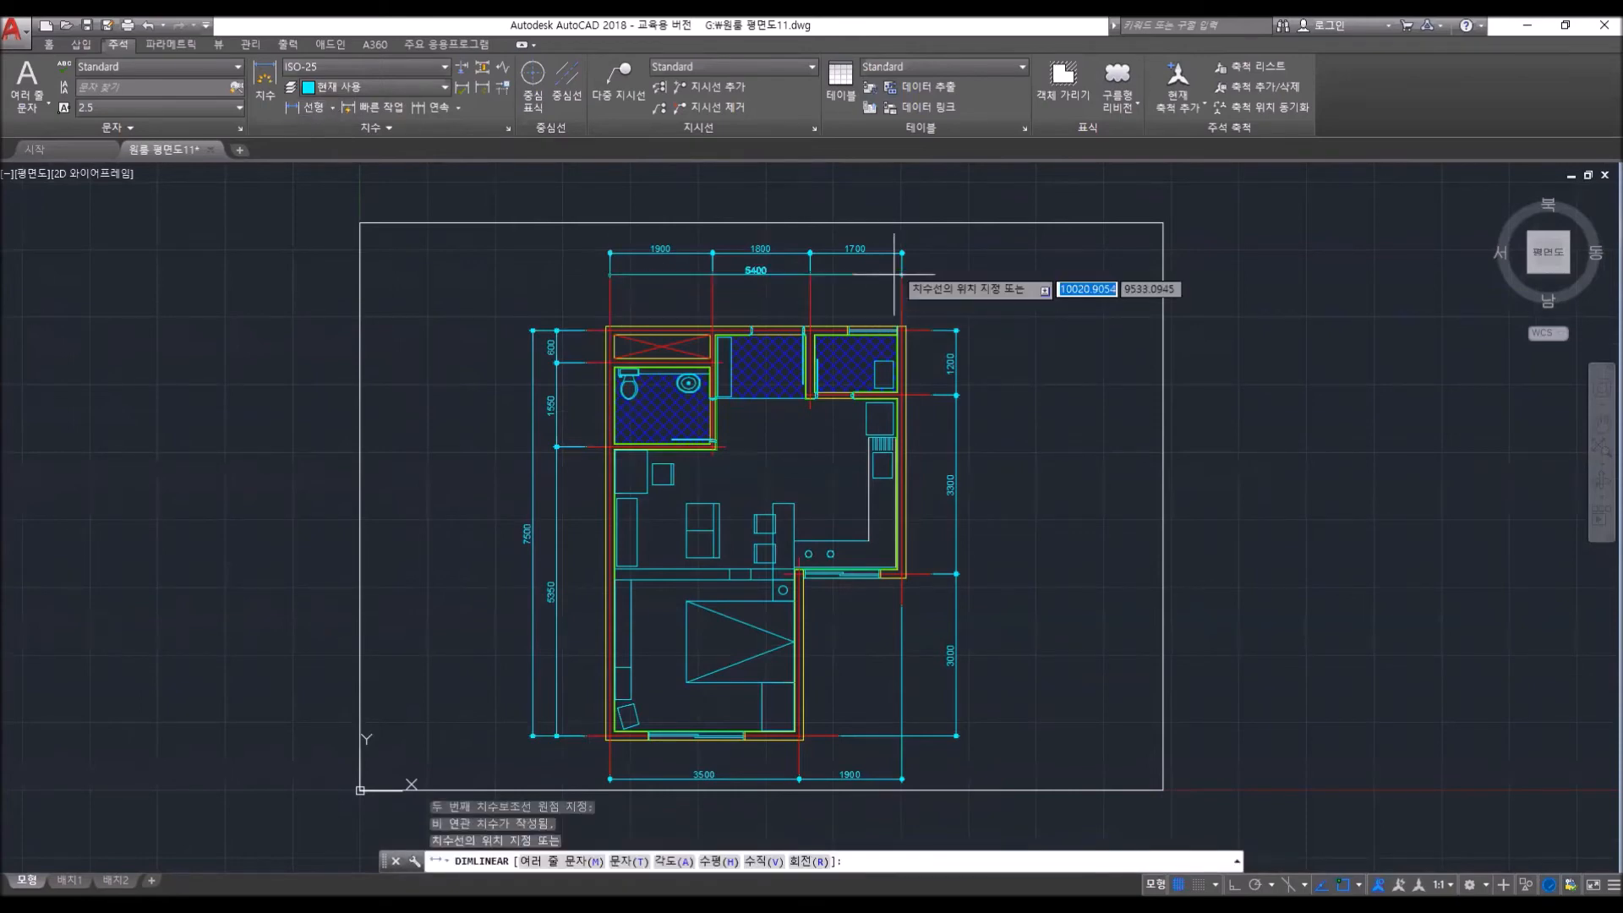
{"action": "left_click", "coordinate": [896, 230]}
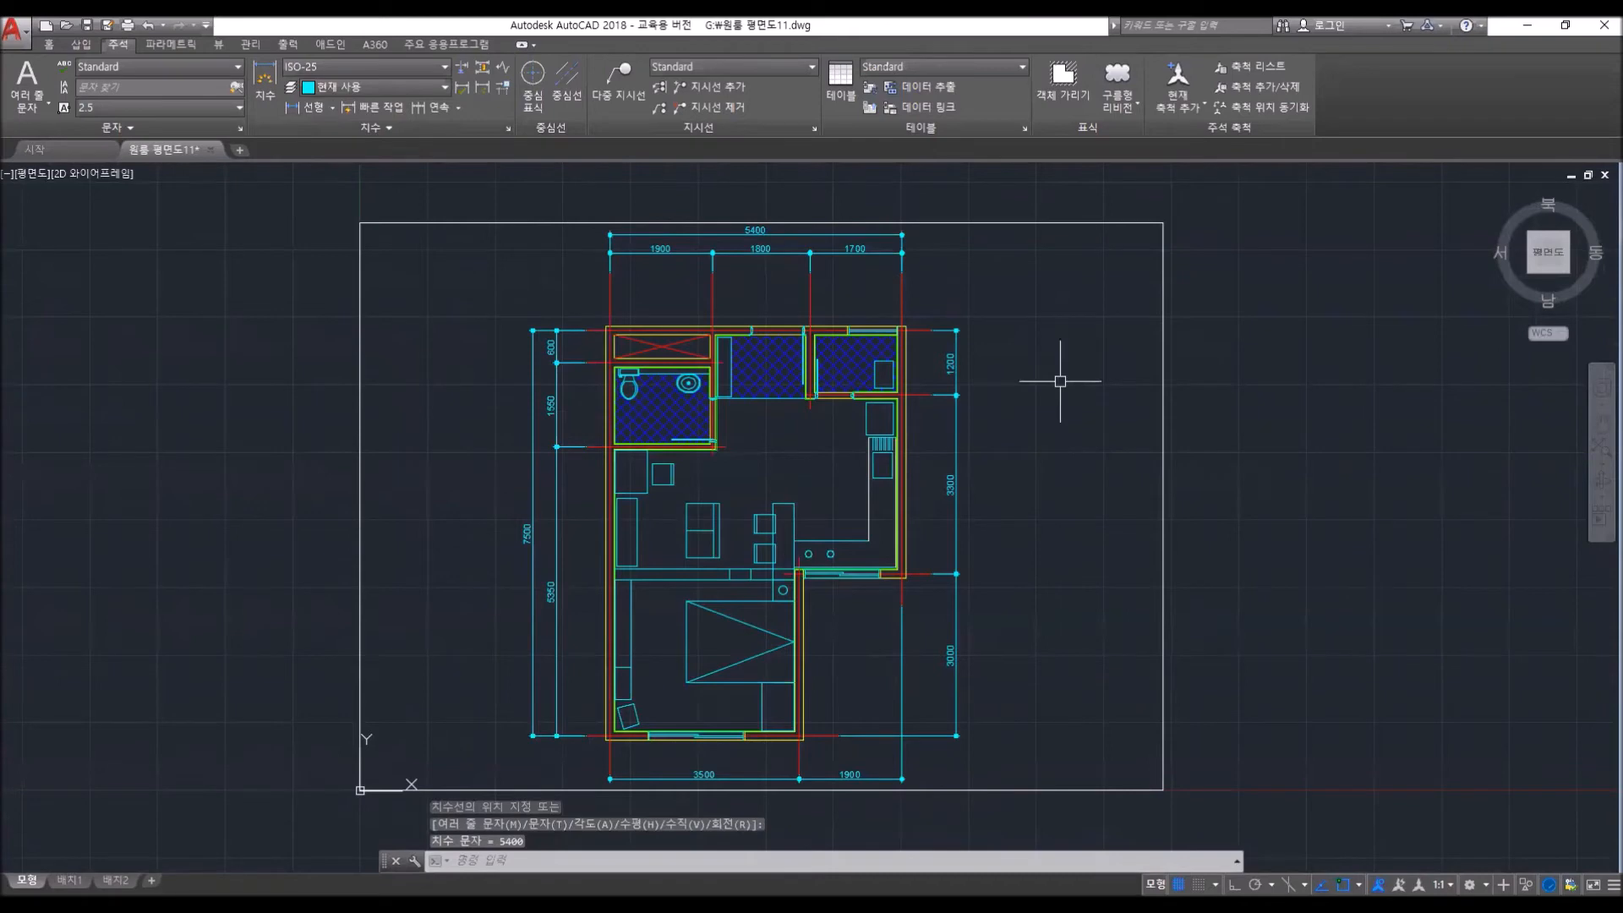
{"action": "middle_click_drag", "start_coordinate": [976, 630], "coordinate": [985, 631]}
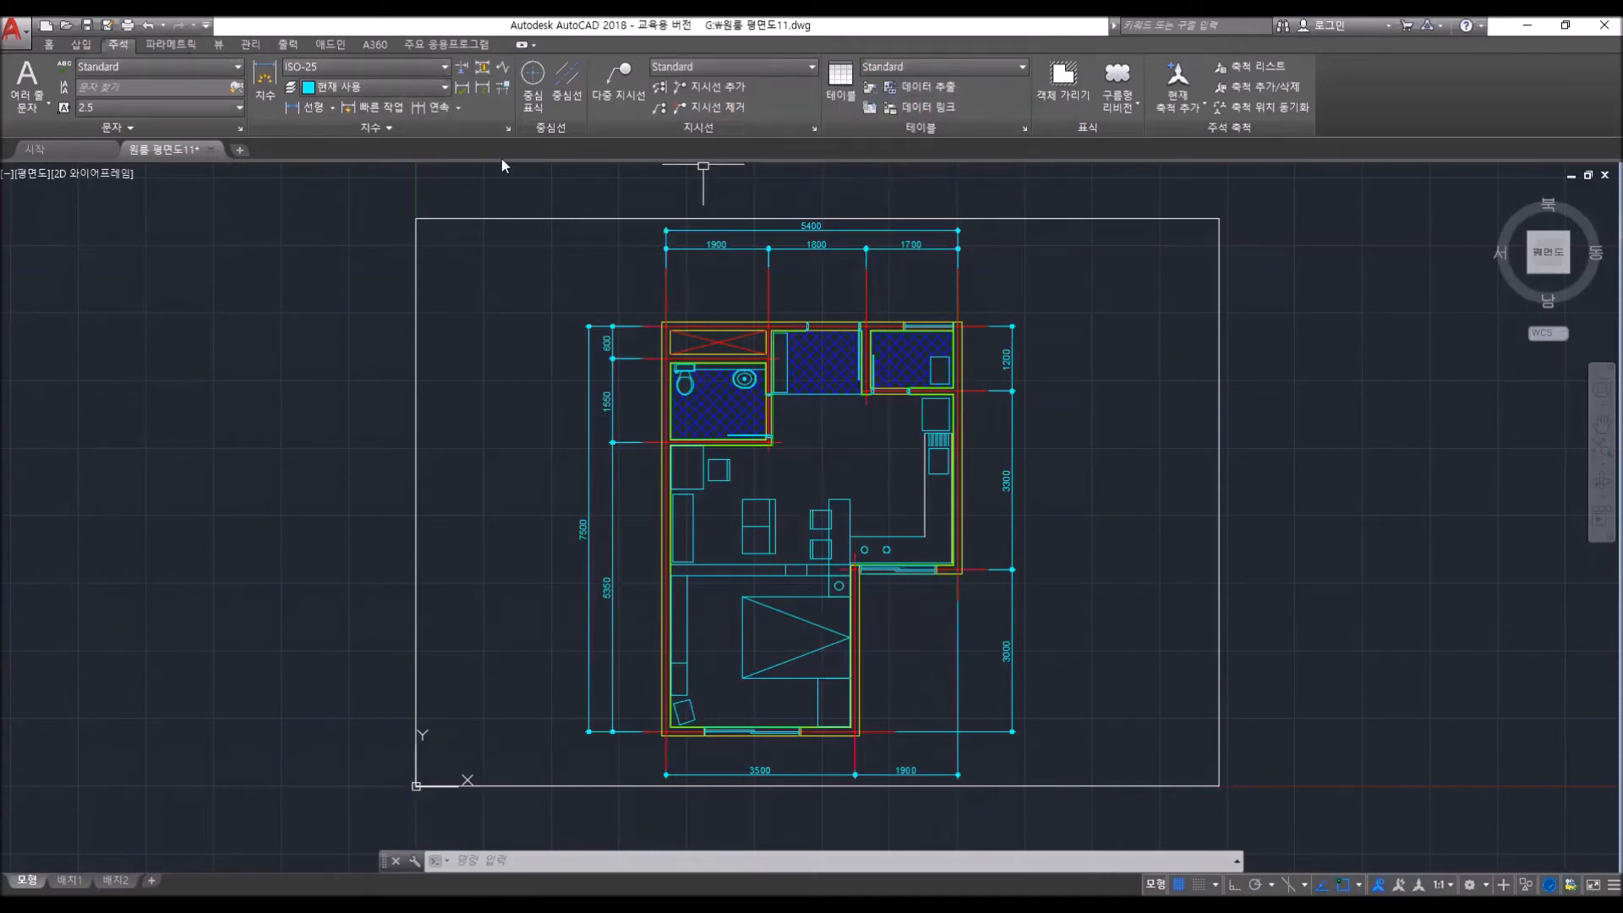
- Open the layer properties and turn off the current 문 layer
{"action": "type", "text": "la"}
{"action": "key", "text": "Return"}
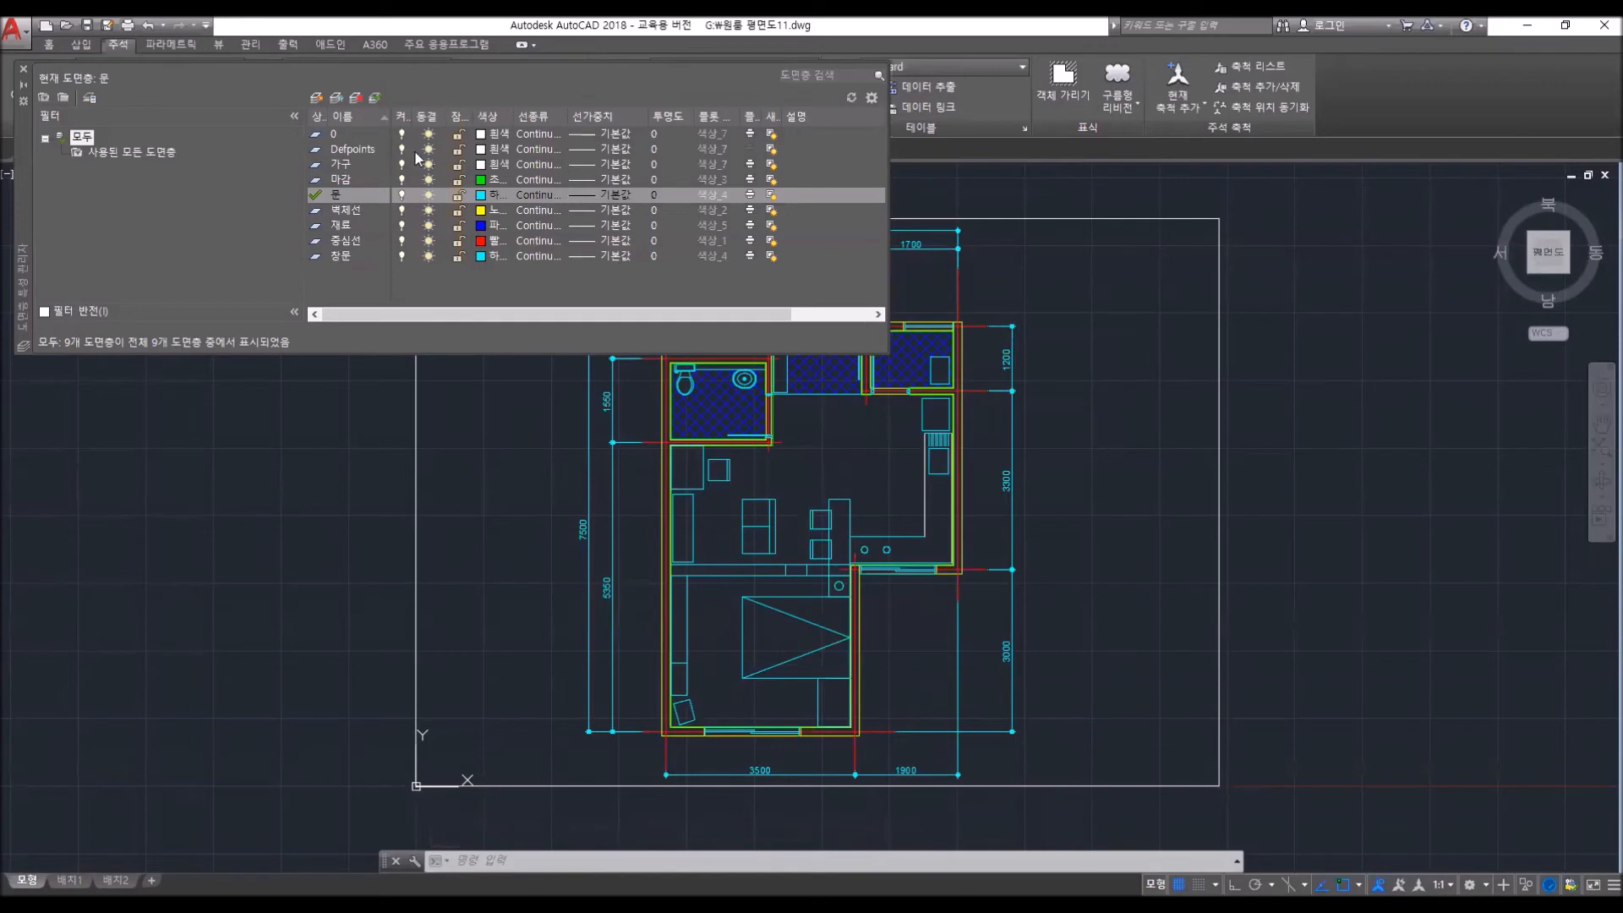
{"action": "left_click", "coordinate": [404, 197]}
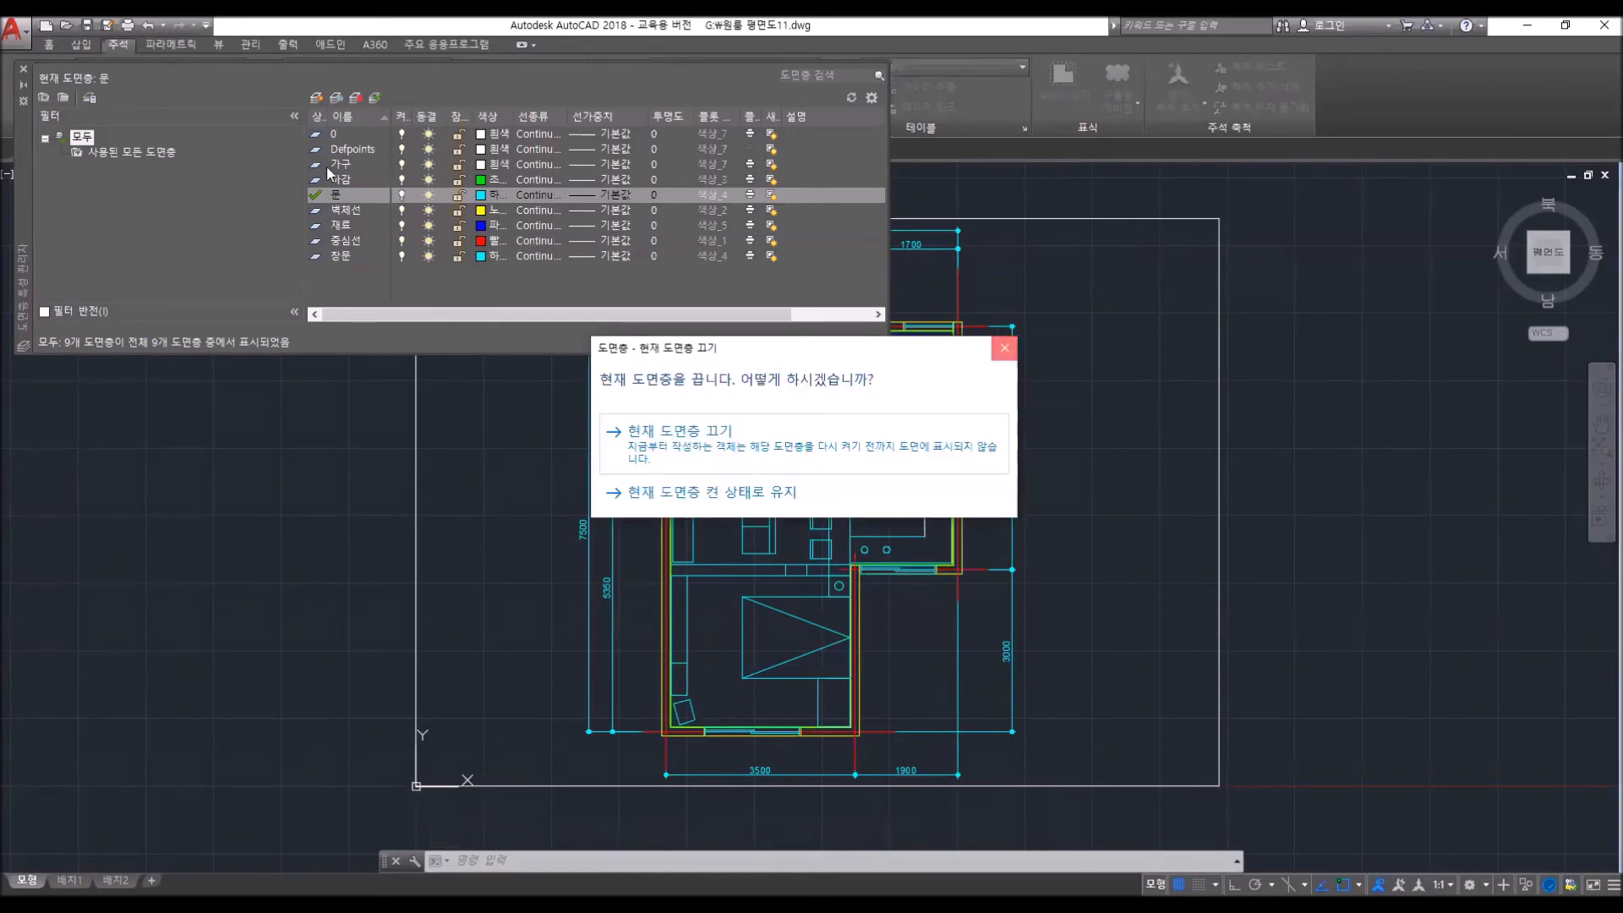
{"action": "key", "text": "Return"}
{"action": "left_click", "coordinate": [316, 138]}
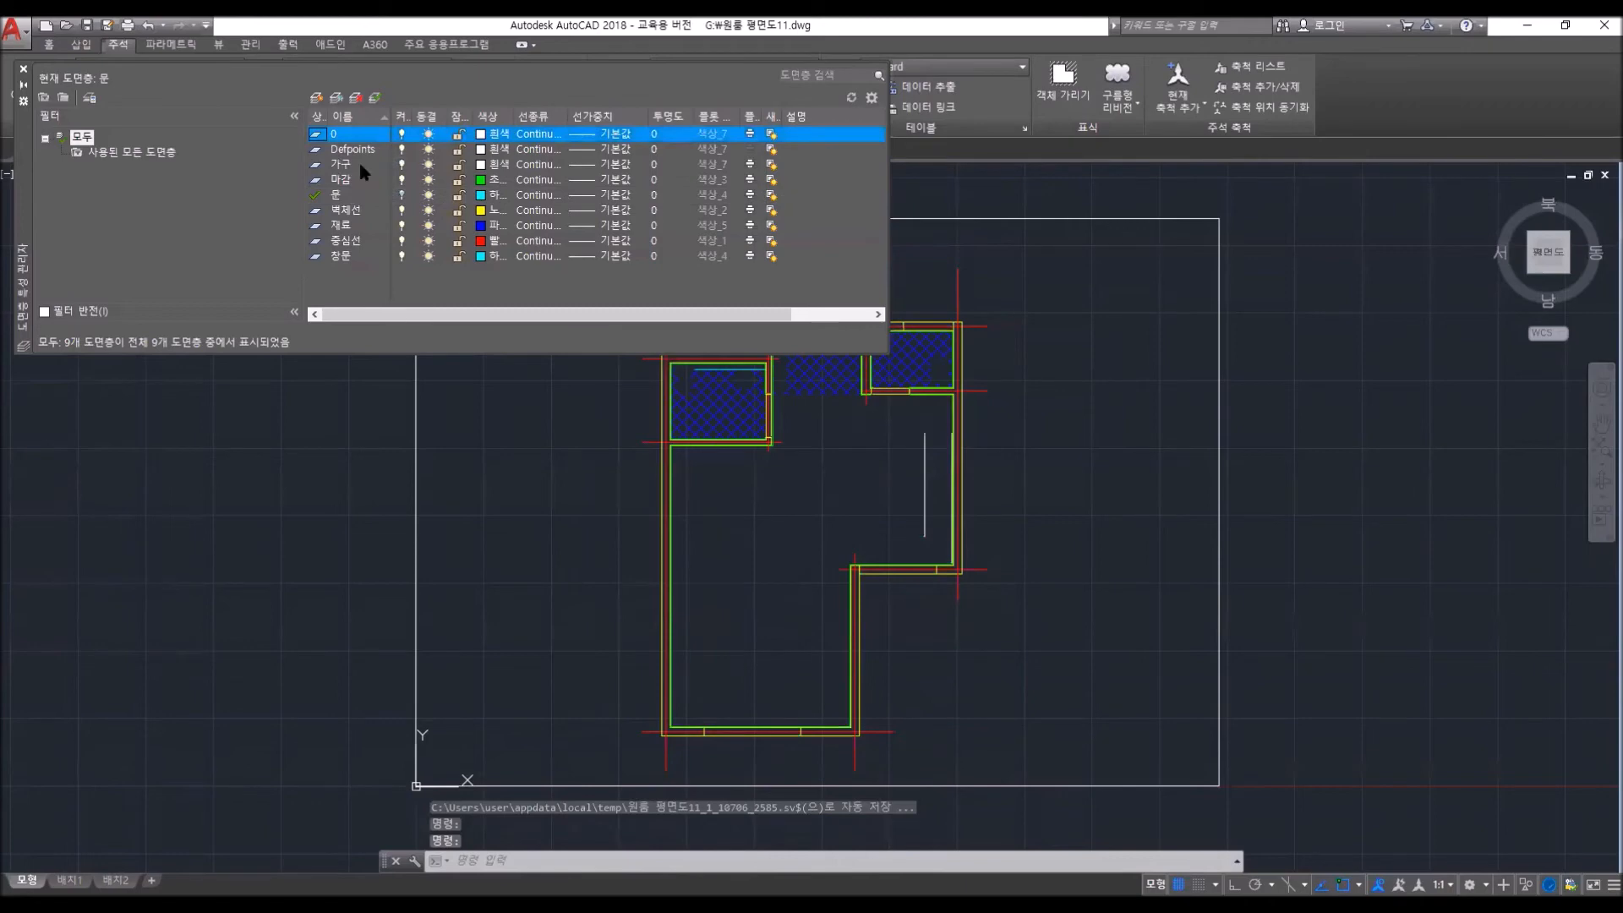
- Freeze the 가구, 마감 and 재료 layers
{"action": "left_click", "coordinate": [430, 165]}
{"action": "left_click", "coordinate": [429, 179]}
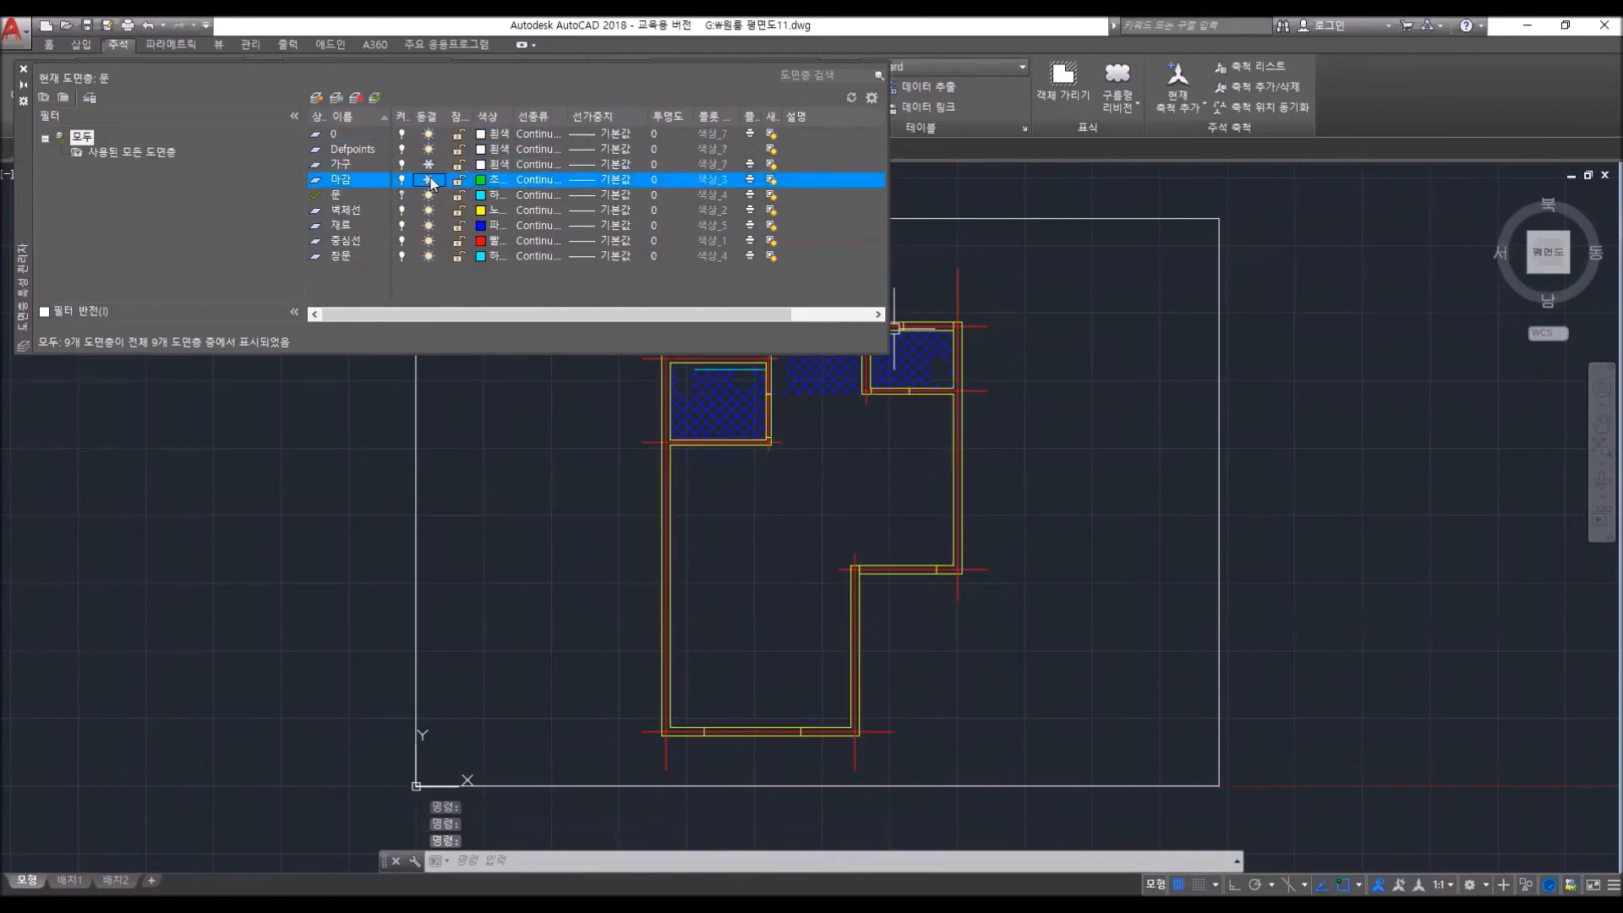
{"action": "left_click", "coordinate": [429, 225]}
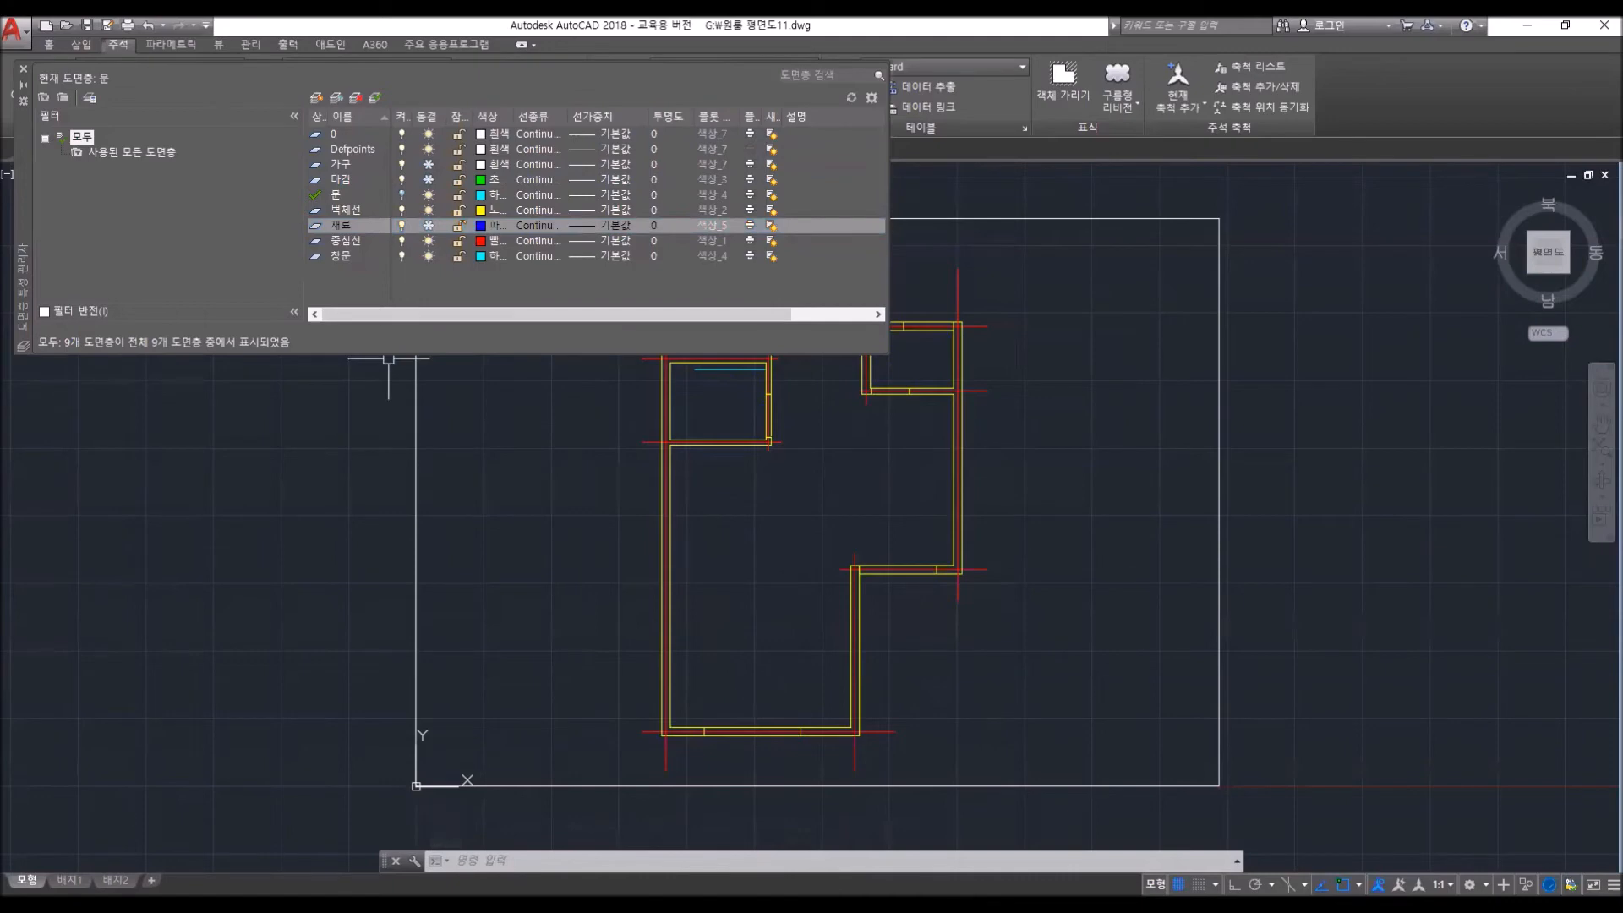
- Close the layer properties and move the leftover cyan line in the upper-left room onto the frozen 가구 layer
{"action": "left_click", "coordinate": [24, 69]}
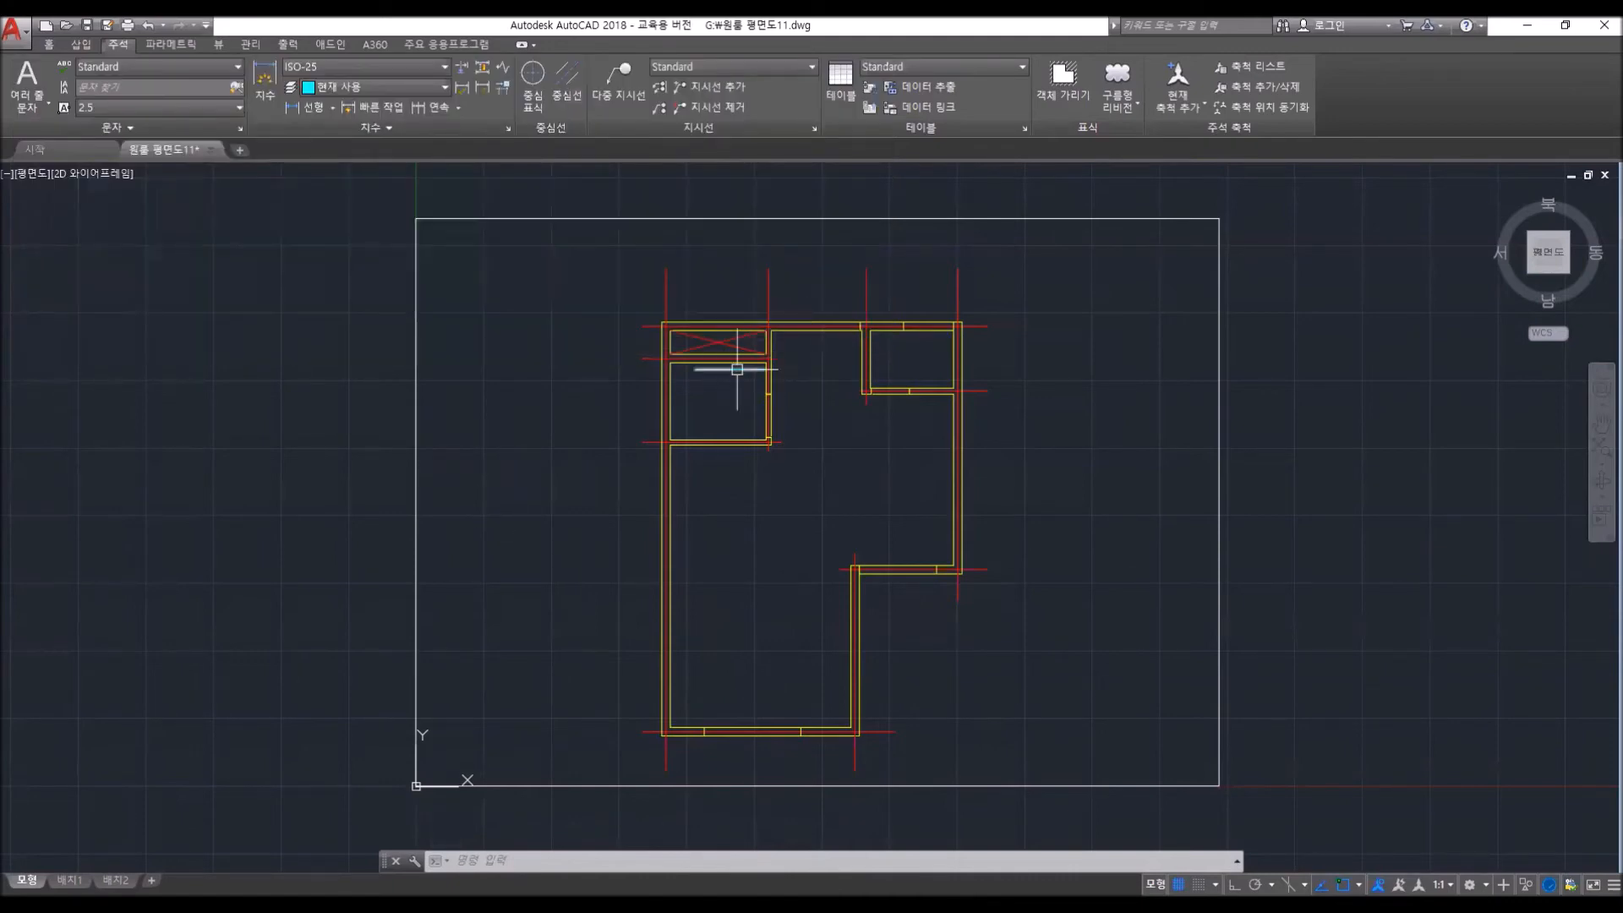
{"action": "left_click", "coordinate": [737, 369]}
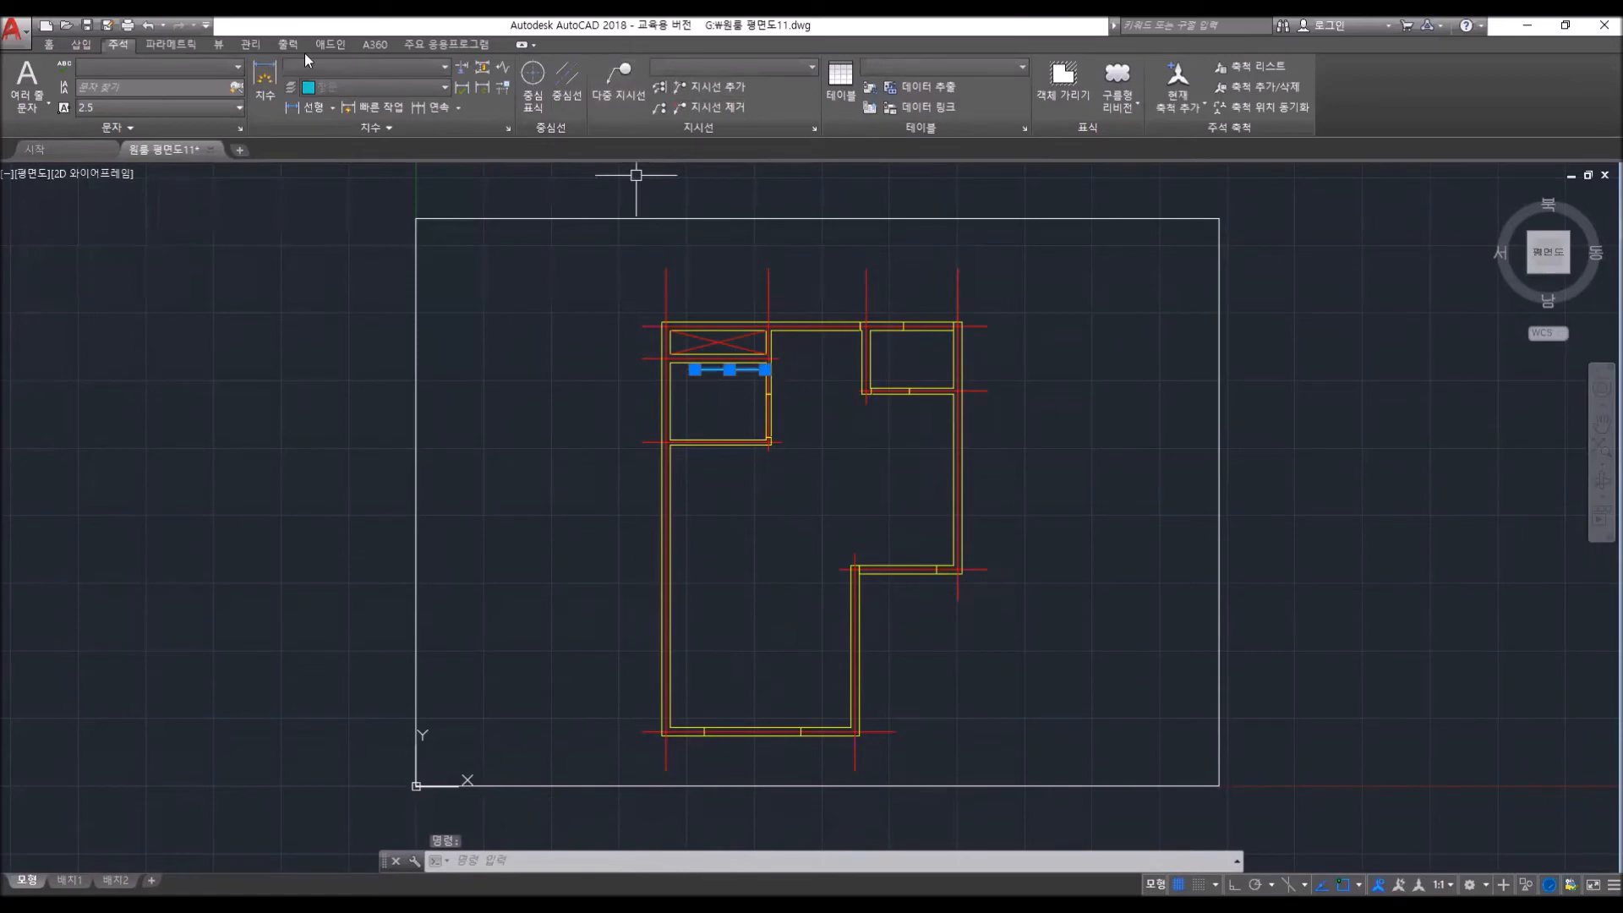
{"action": "left_click", "coordinate": [49, 44]}
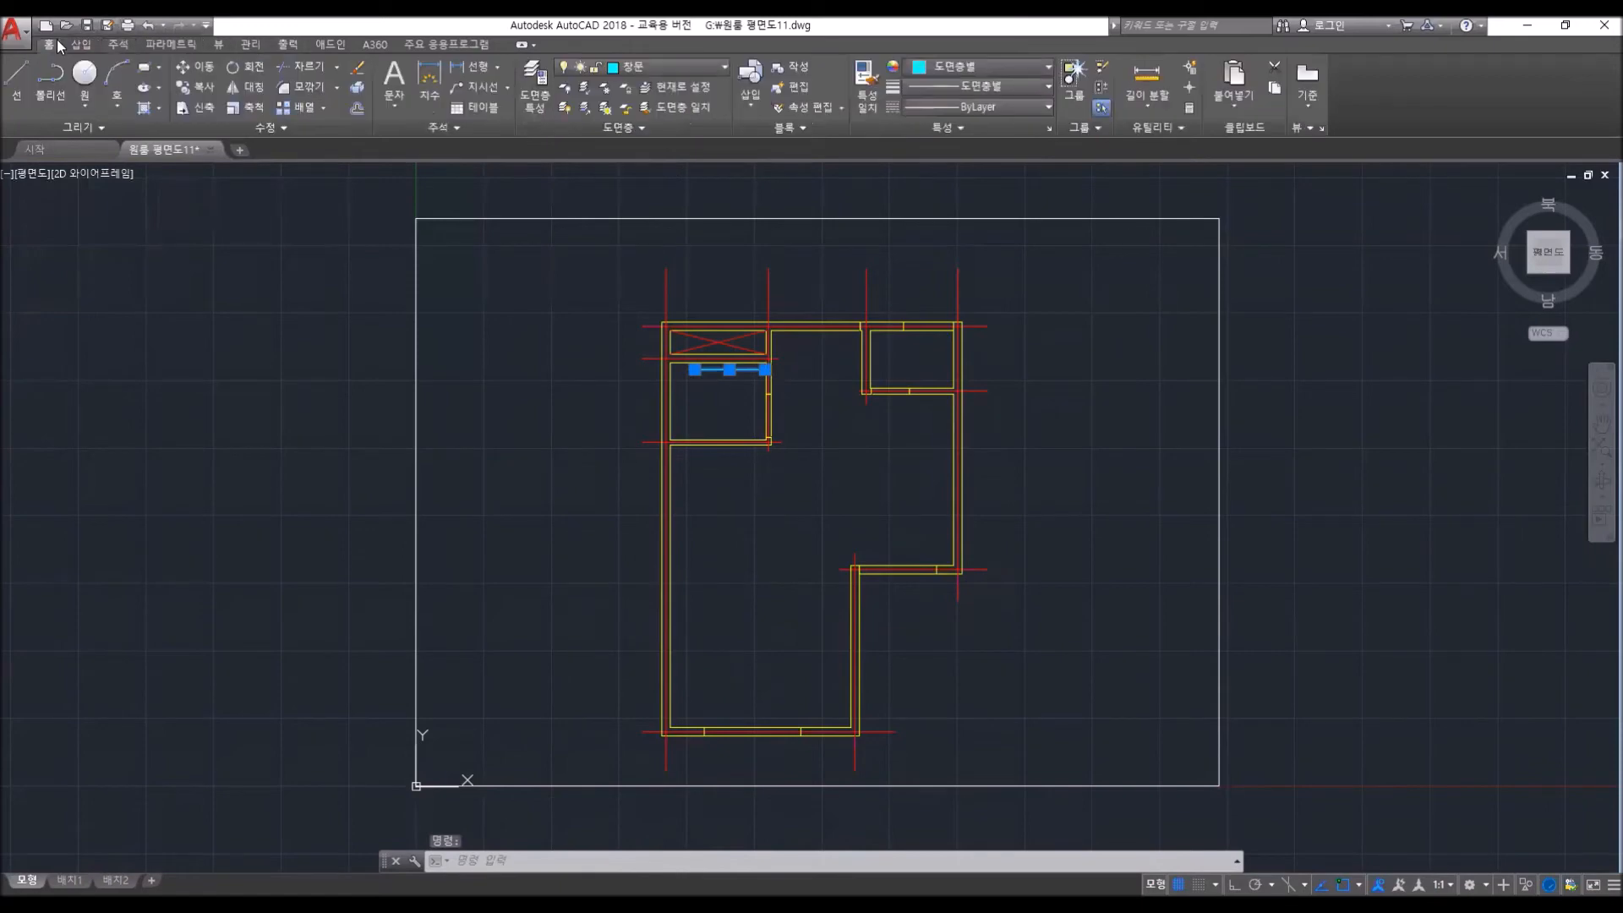
{"action": "left_click", "coordinate": [698, 76]}
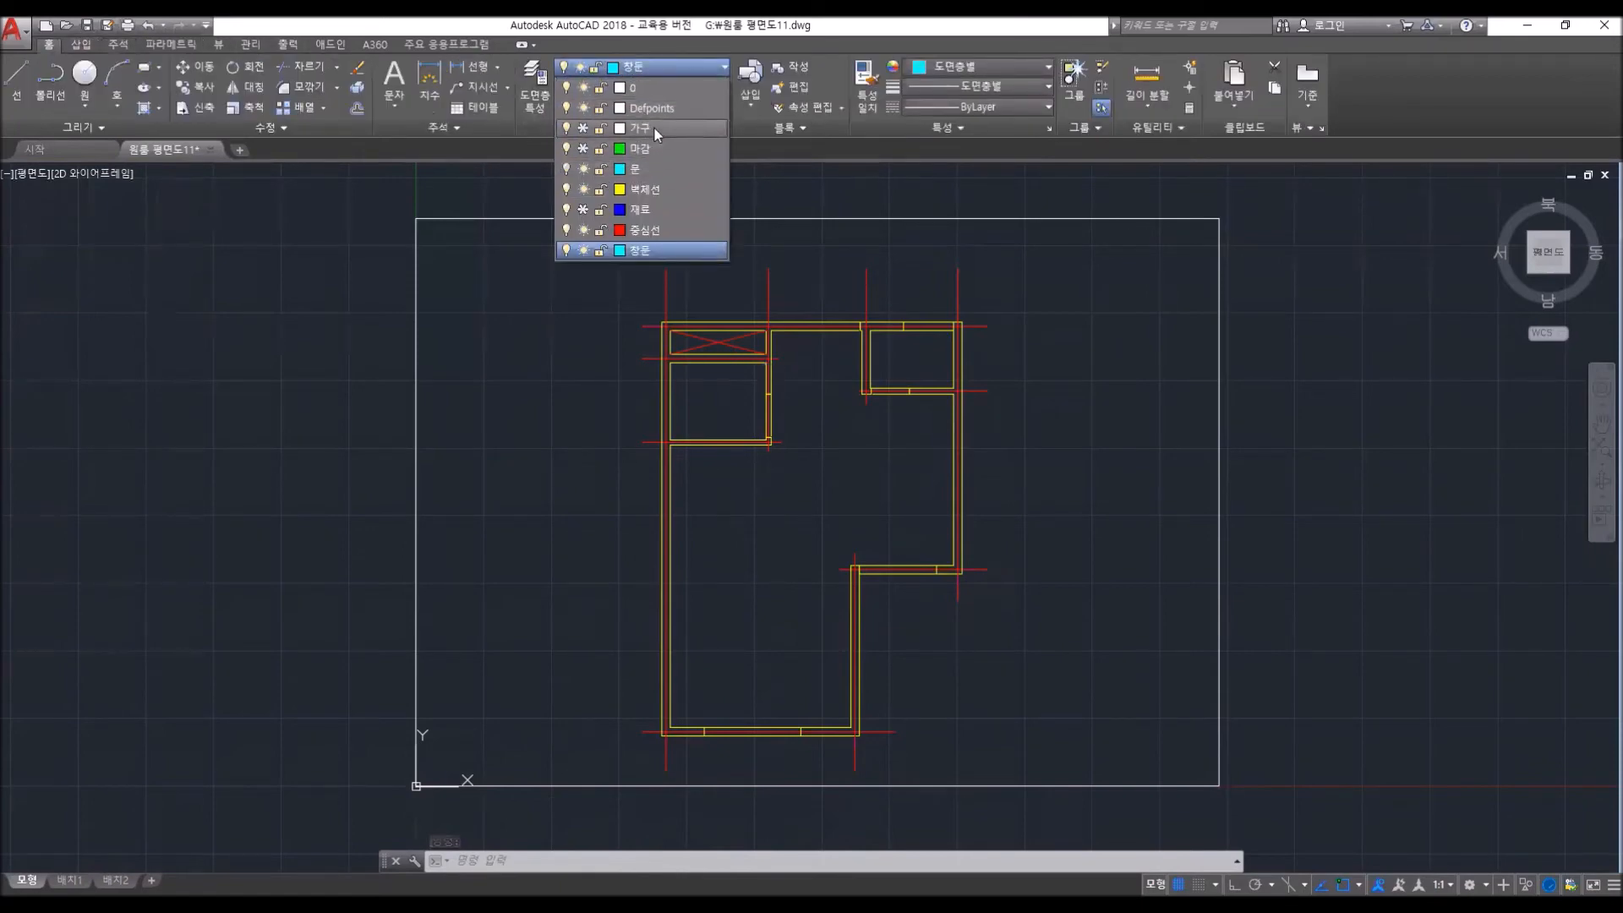
{"action": "left_click", "coordinate": [653, 127]}
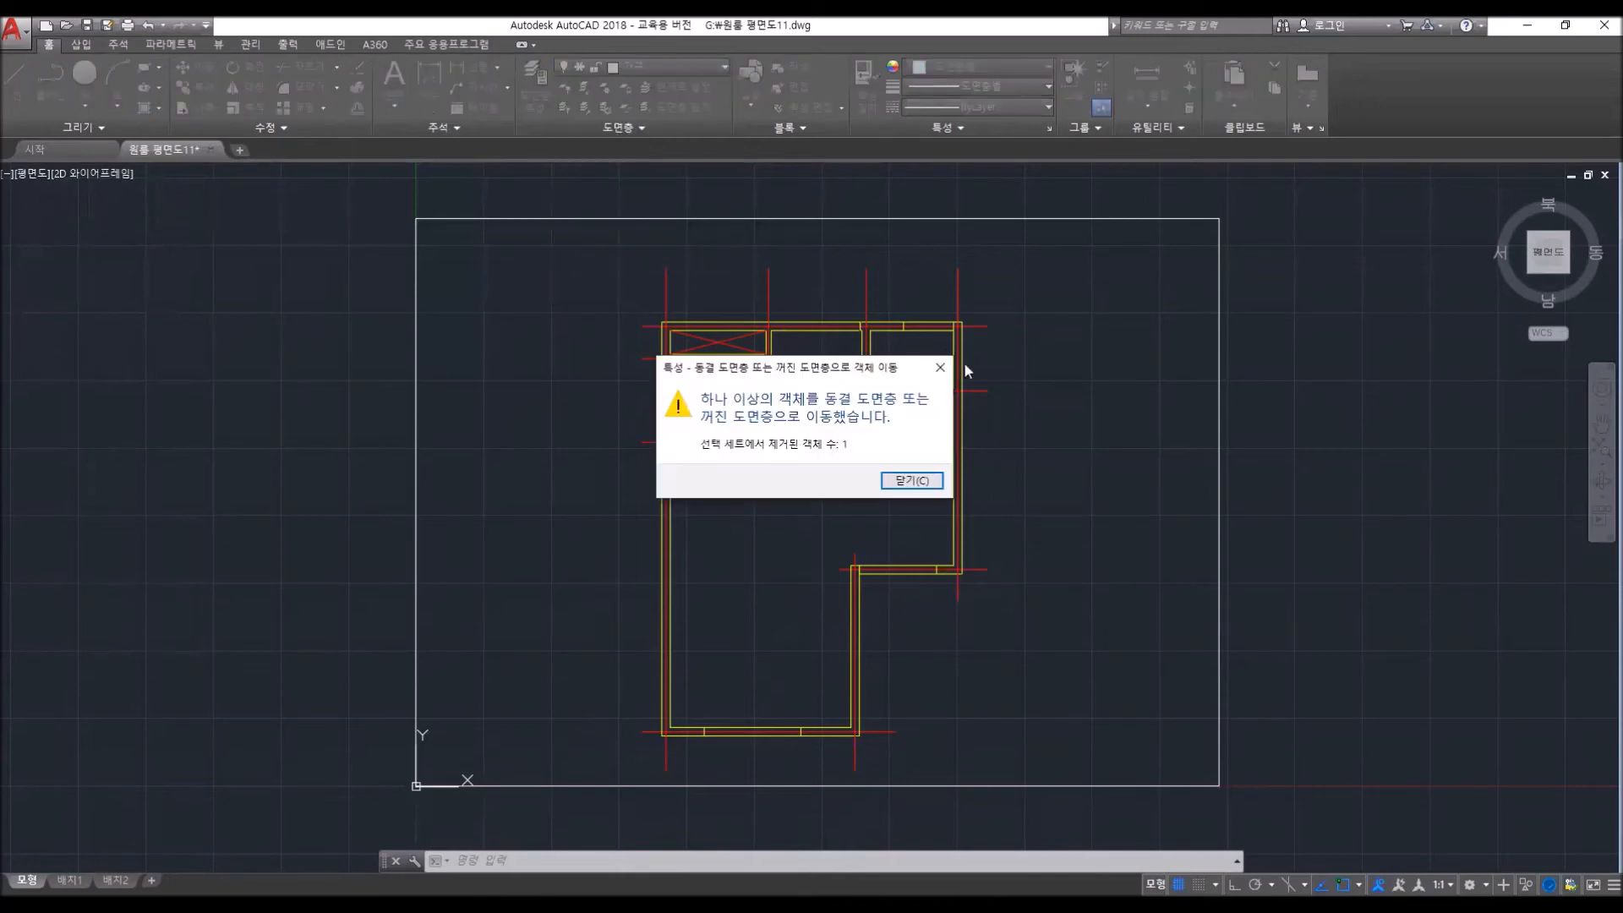
{"action": "left_click", "coordinate": [911, 480]}
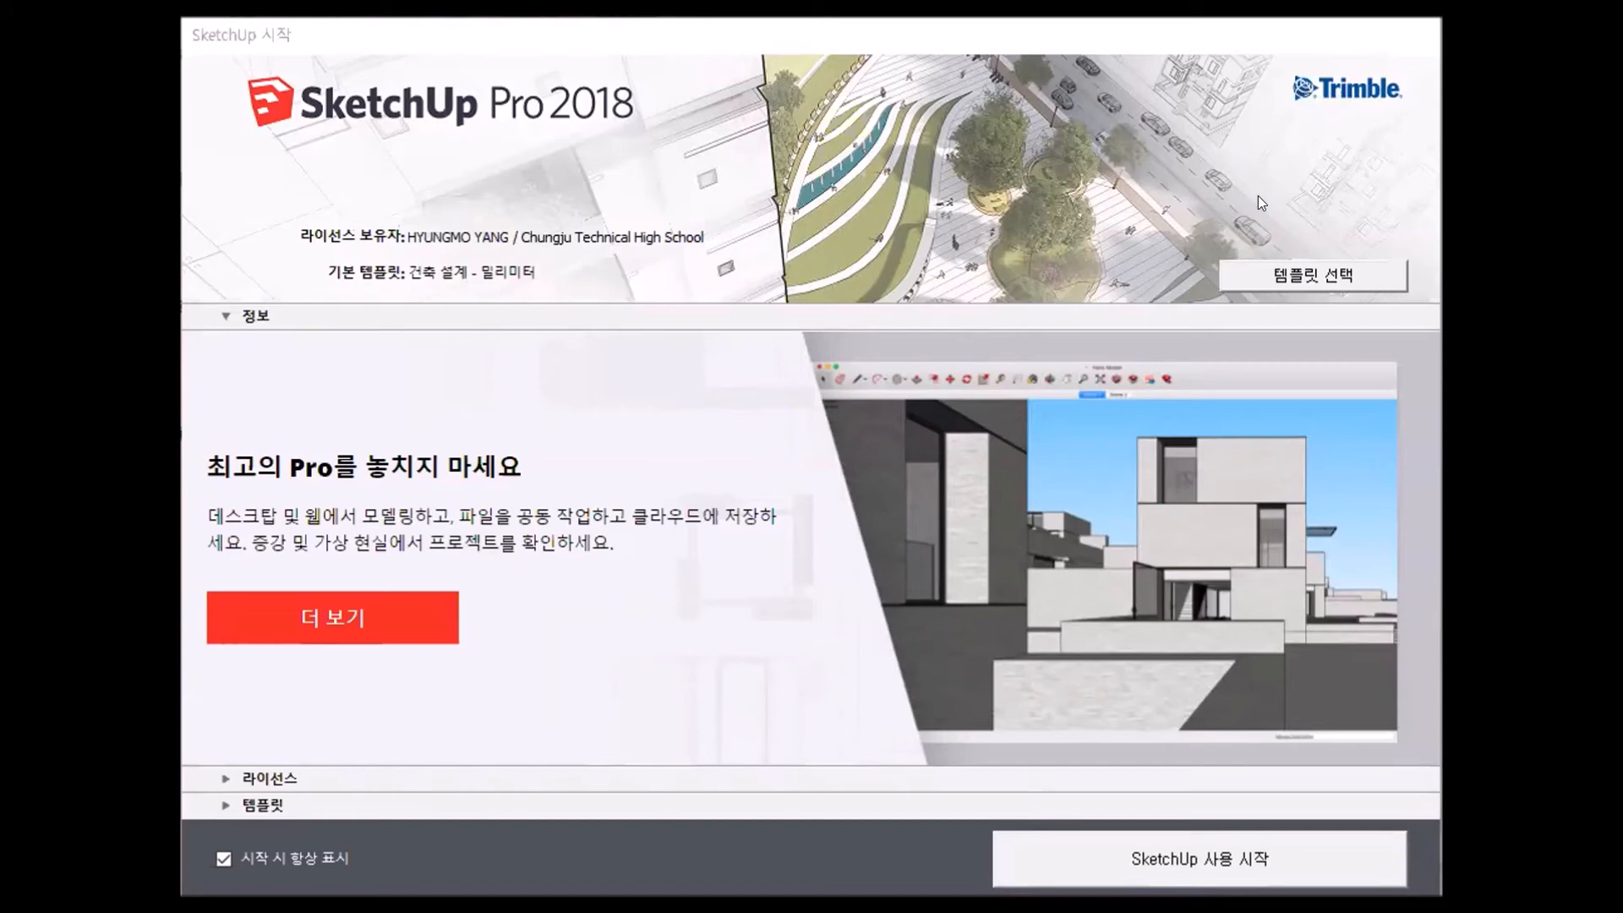
- Switch to SketchUp Pro 2018, review the templates and start a model with the 건축 설계 - 밀리미터 template
{"action": "left_click", "coordinate": [1302, 272]}
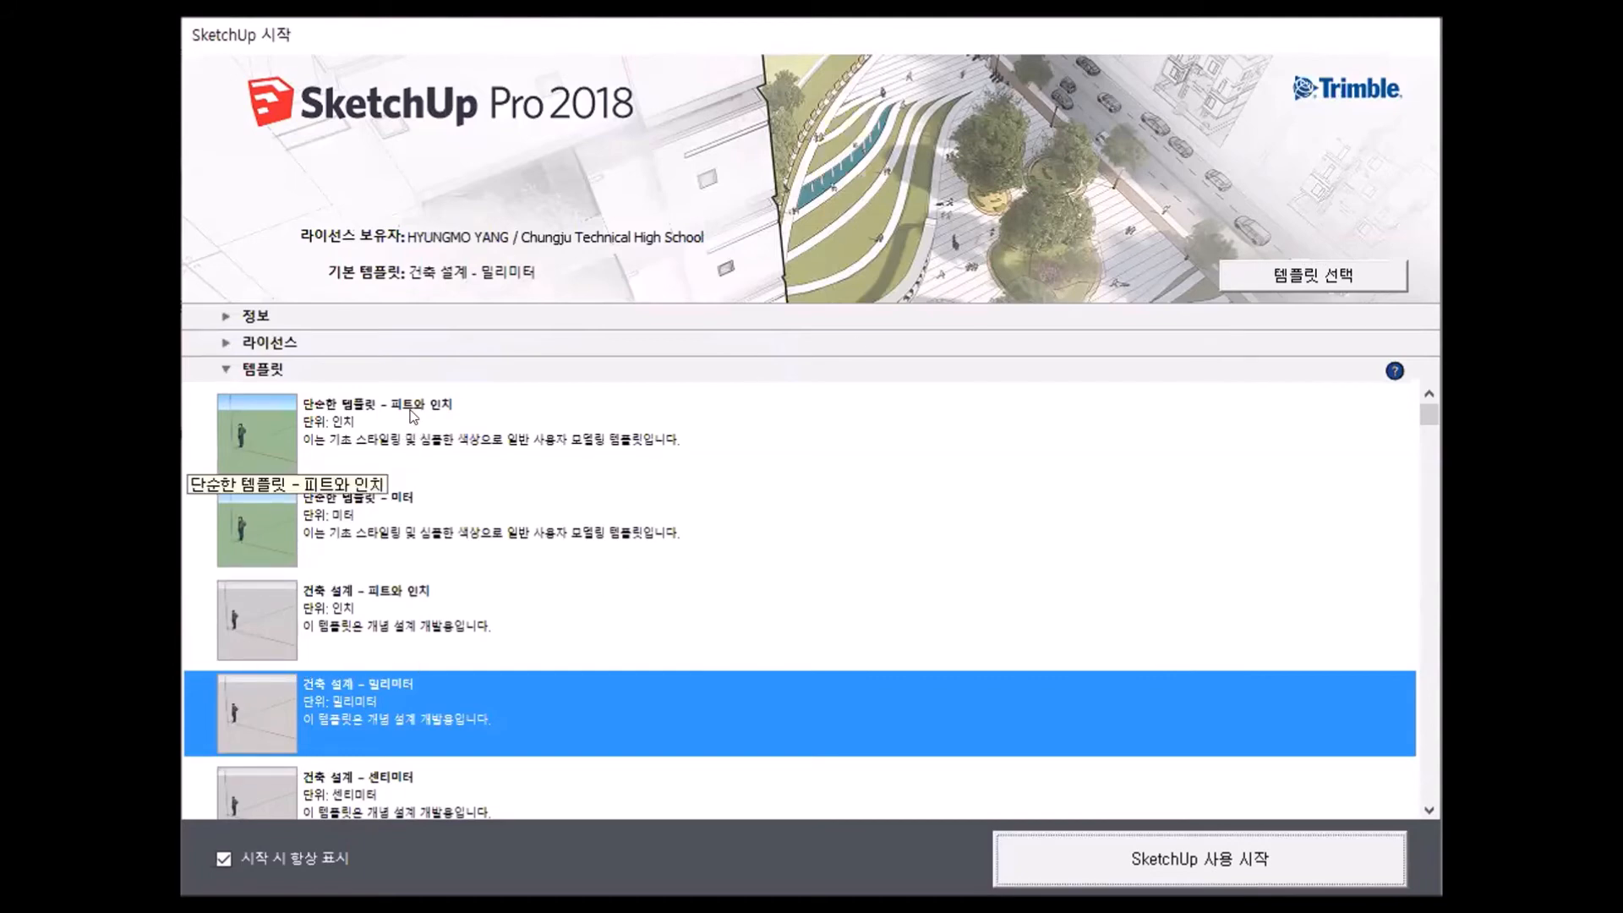
{"action": "scroll", "coordinate": [398, 558], "scroll_direction": "down", "scroll_amount": 6}
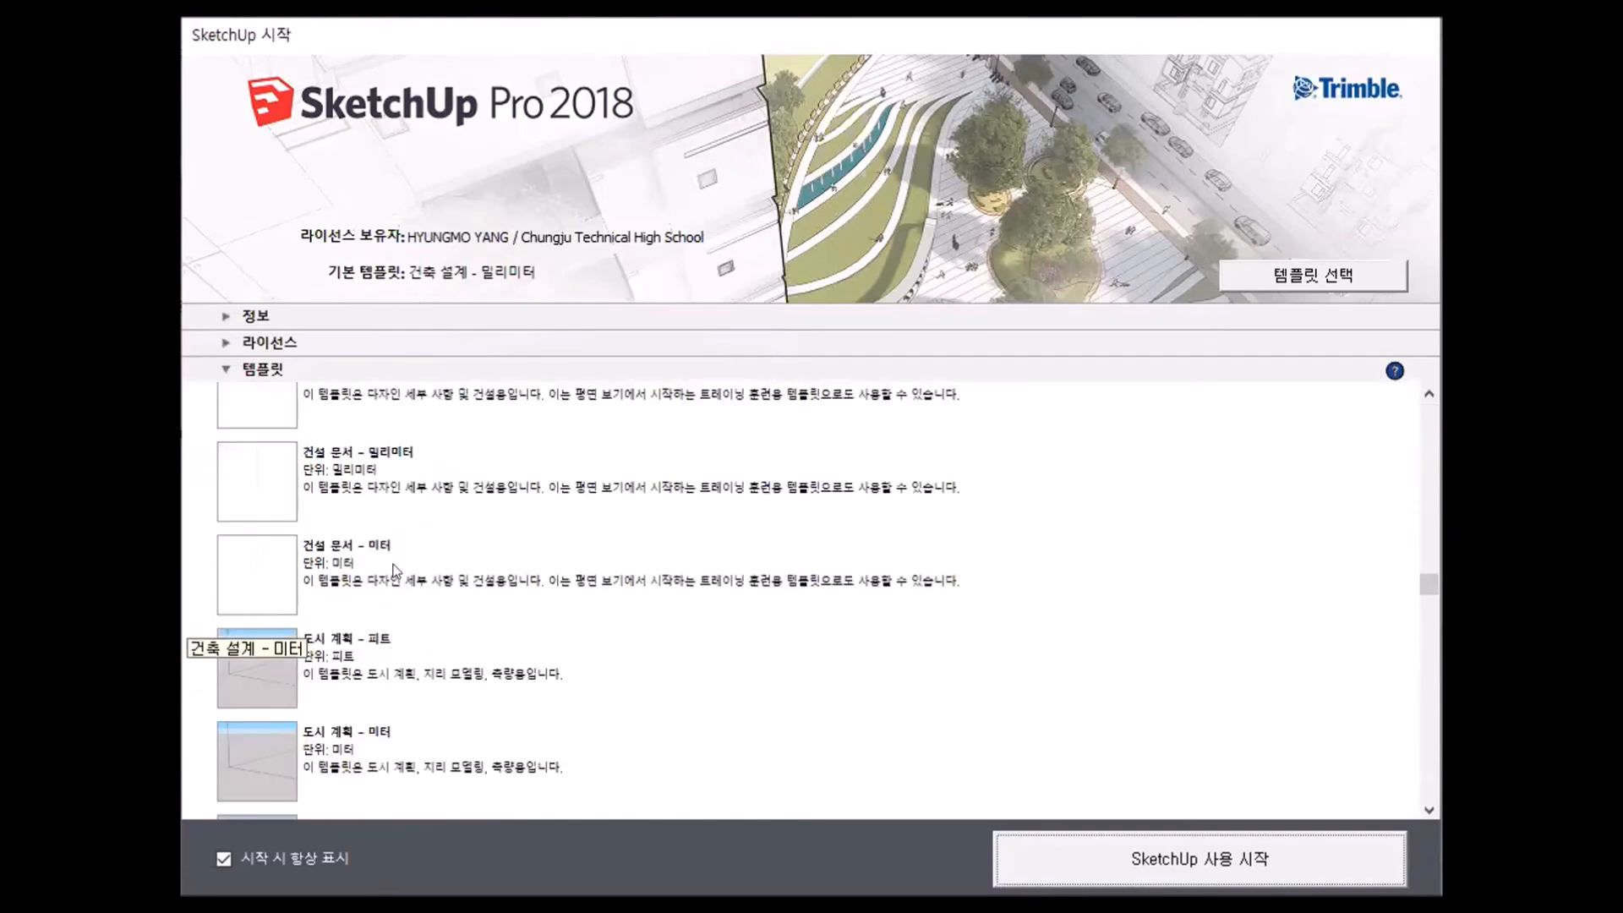
{"action": "scroll", "coordinate": [394, 570], "scroll_direction": "down", "scroll_amount": 1}
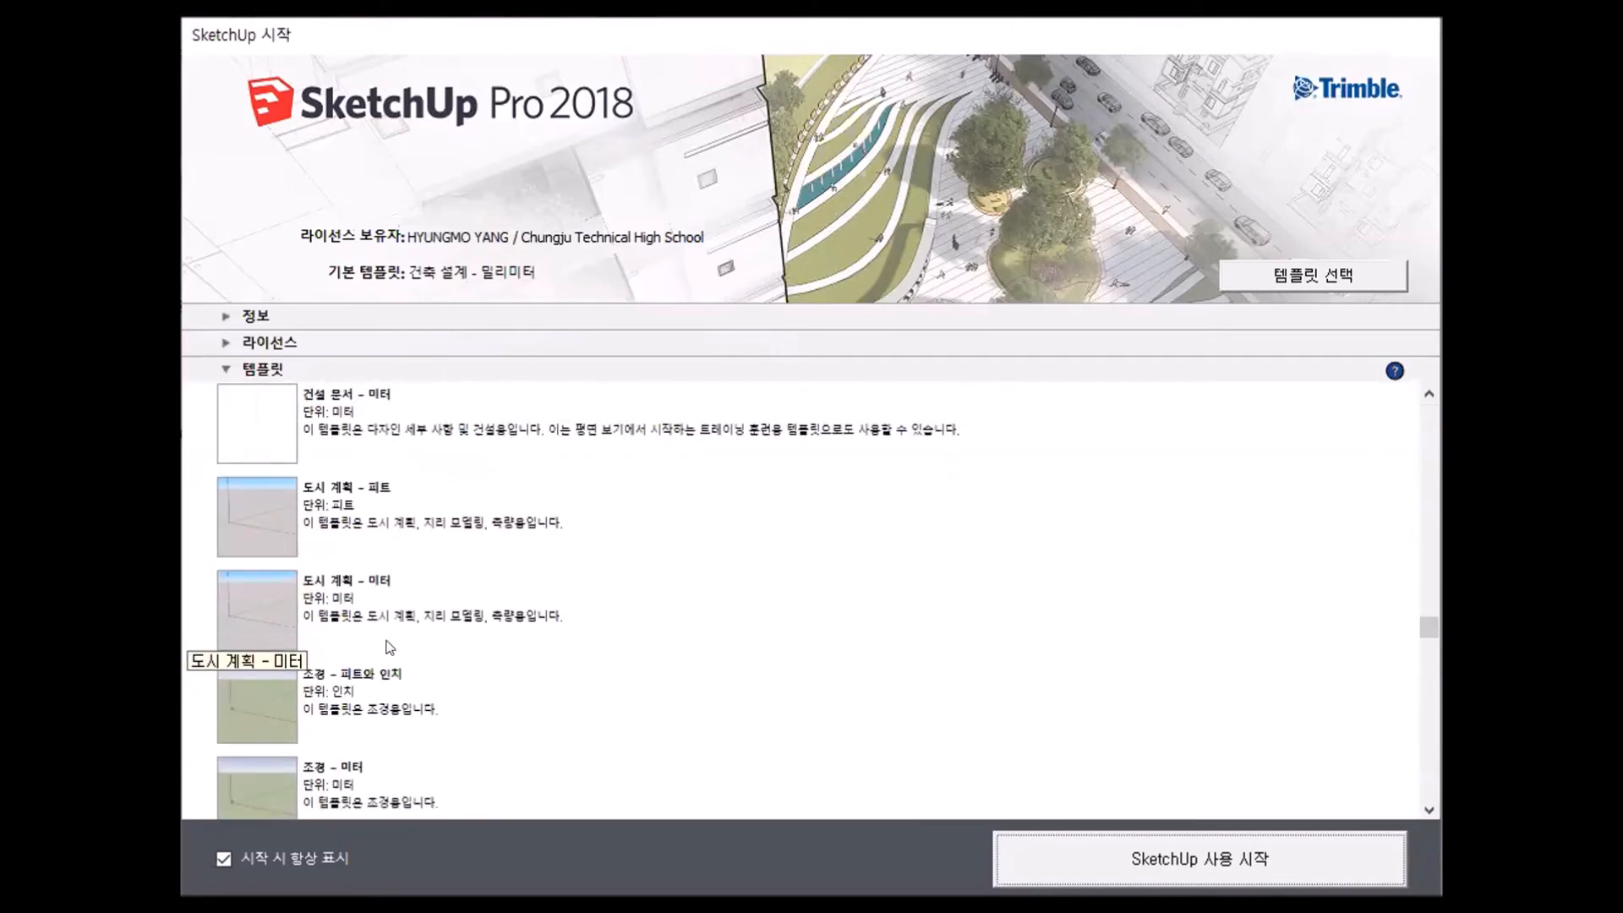
{"action": "scroll", "coordinate": [388, 649], "scroll_direction": "down", "scroll_amount": 2}
{"action": "scroll", "coordinate": [388, 649], "scroll_direction": "down", "scroll_amount": 2}
{"action": "scroll", "coordinate": [389, 650], "scroll_direction": "up", "scroll_amount": 10}
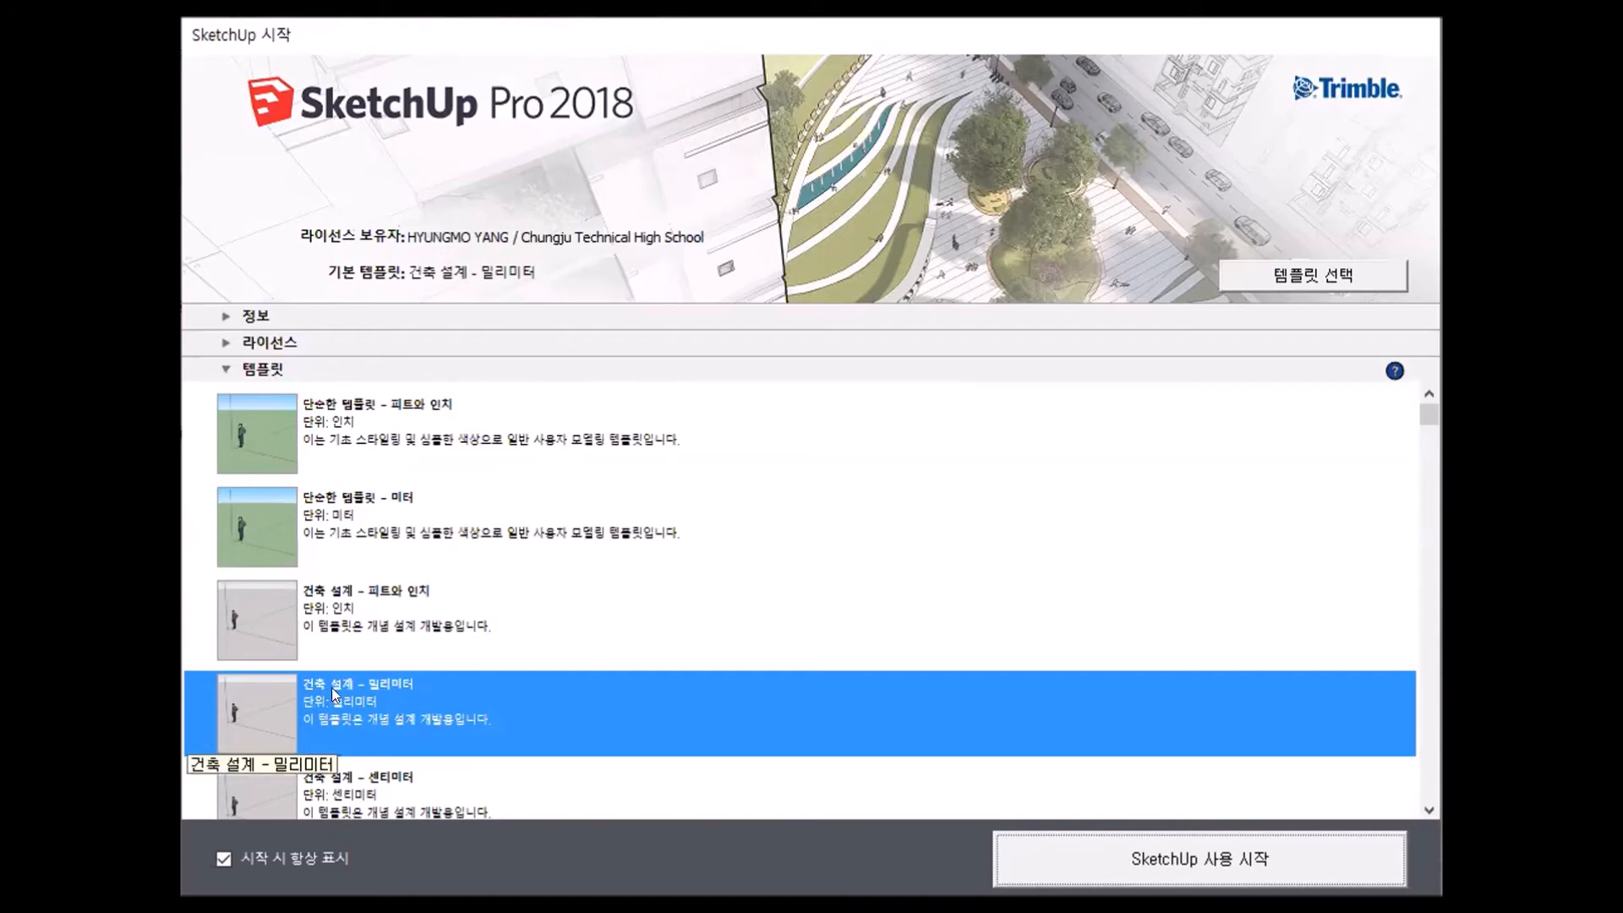
{"action": "left_click", "coordinate": [1202, 861]}
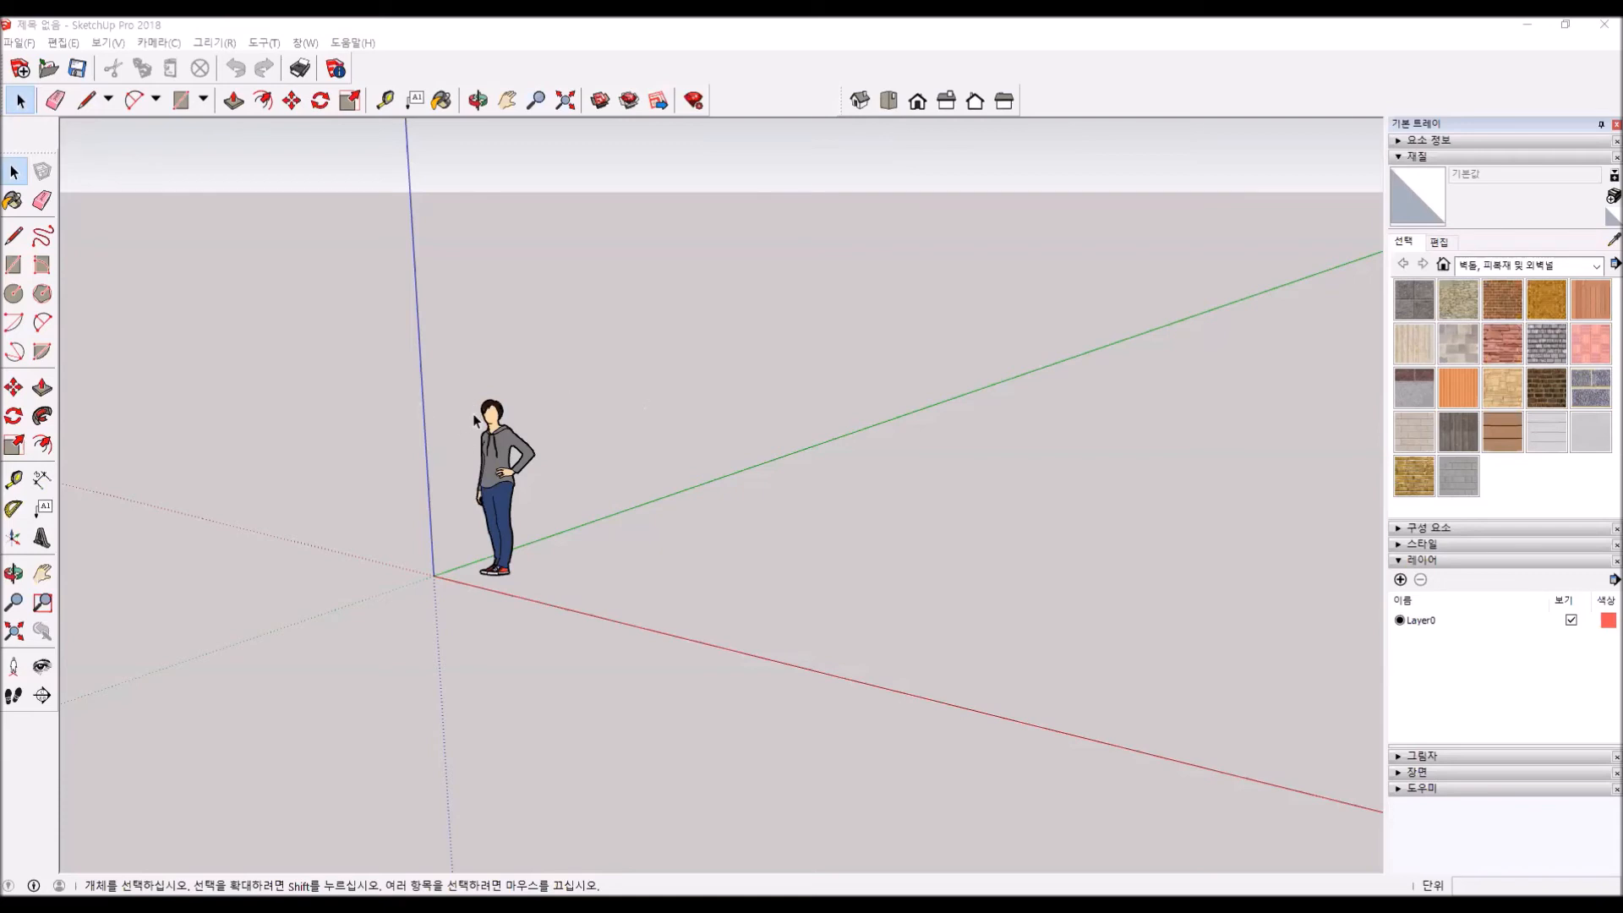
- Delete the default human figure beside the origin
{"action": "left_click", "coordinate": [506, 457]}
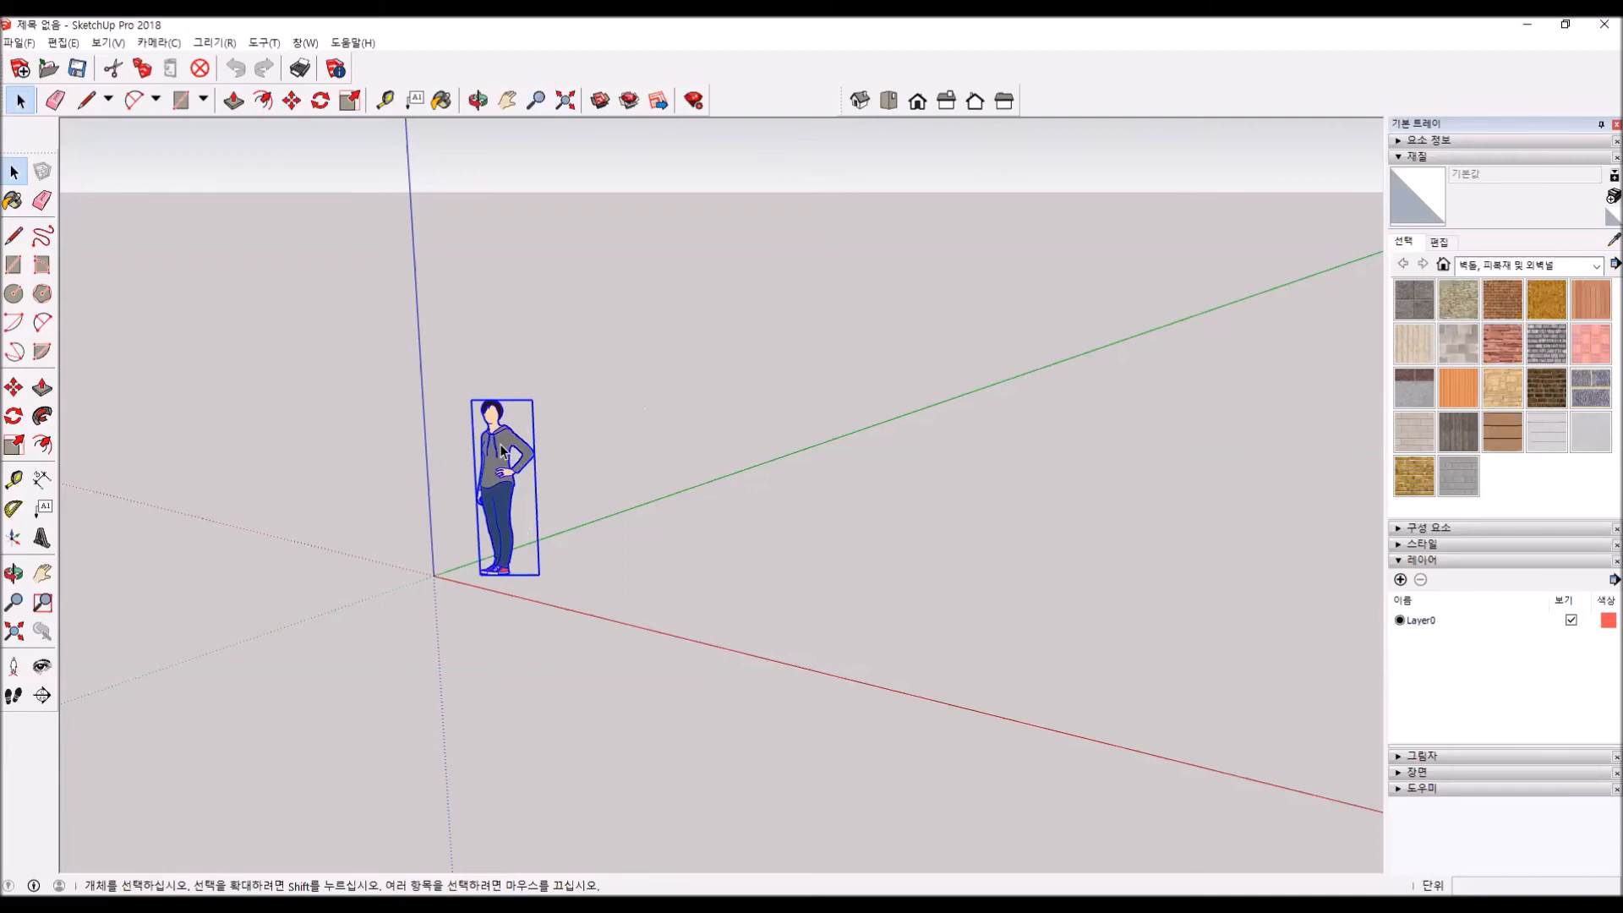
{"action": "key", "text": "Delete"}
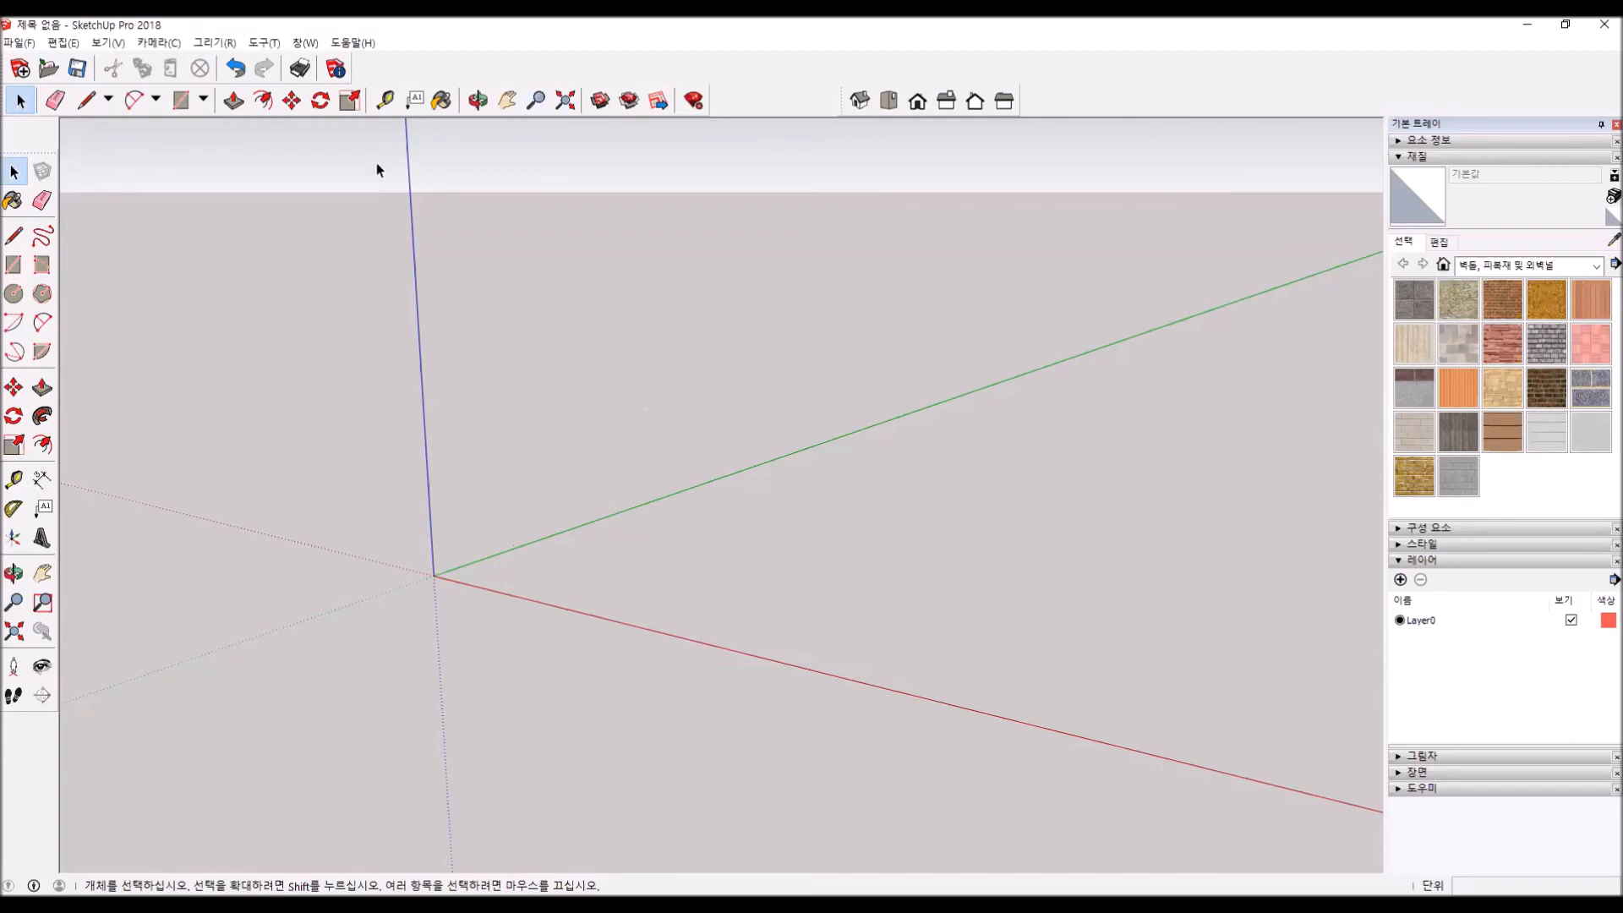
{"action": "left_click", "coordinate": [18, 44]}
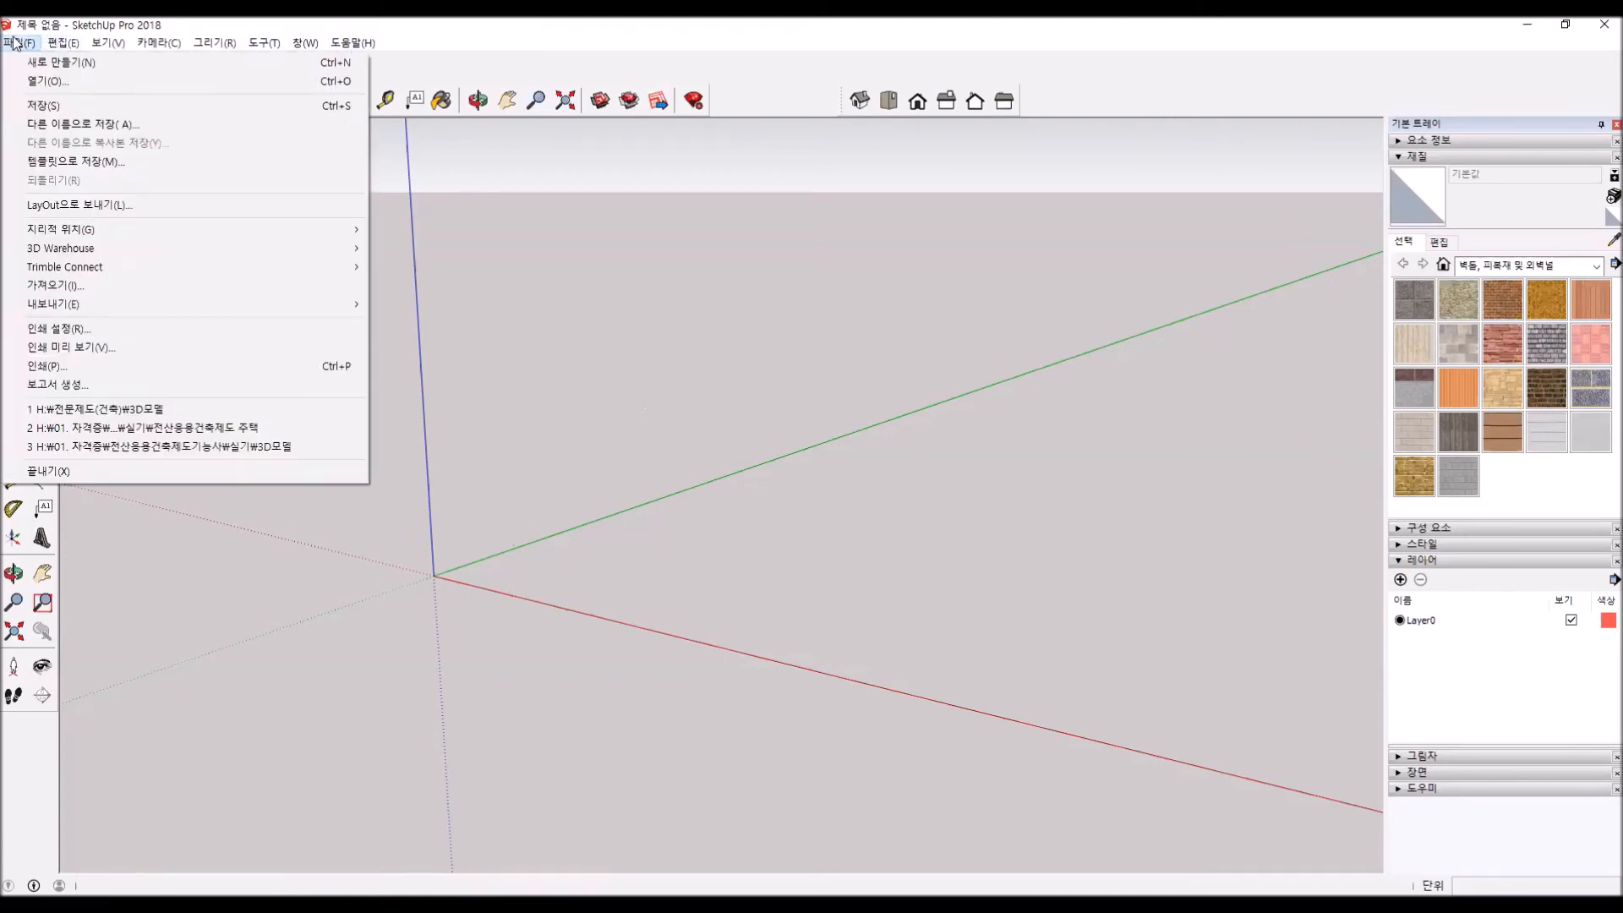
{"action": "mouse_move", "coordinate": [68, 43]}
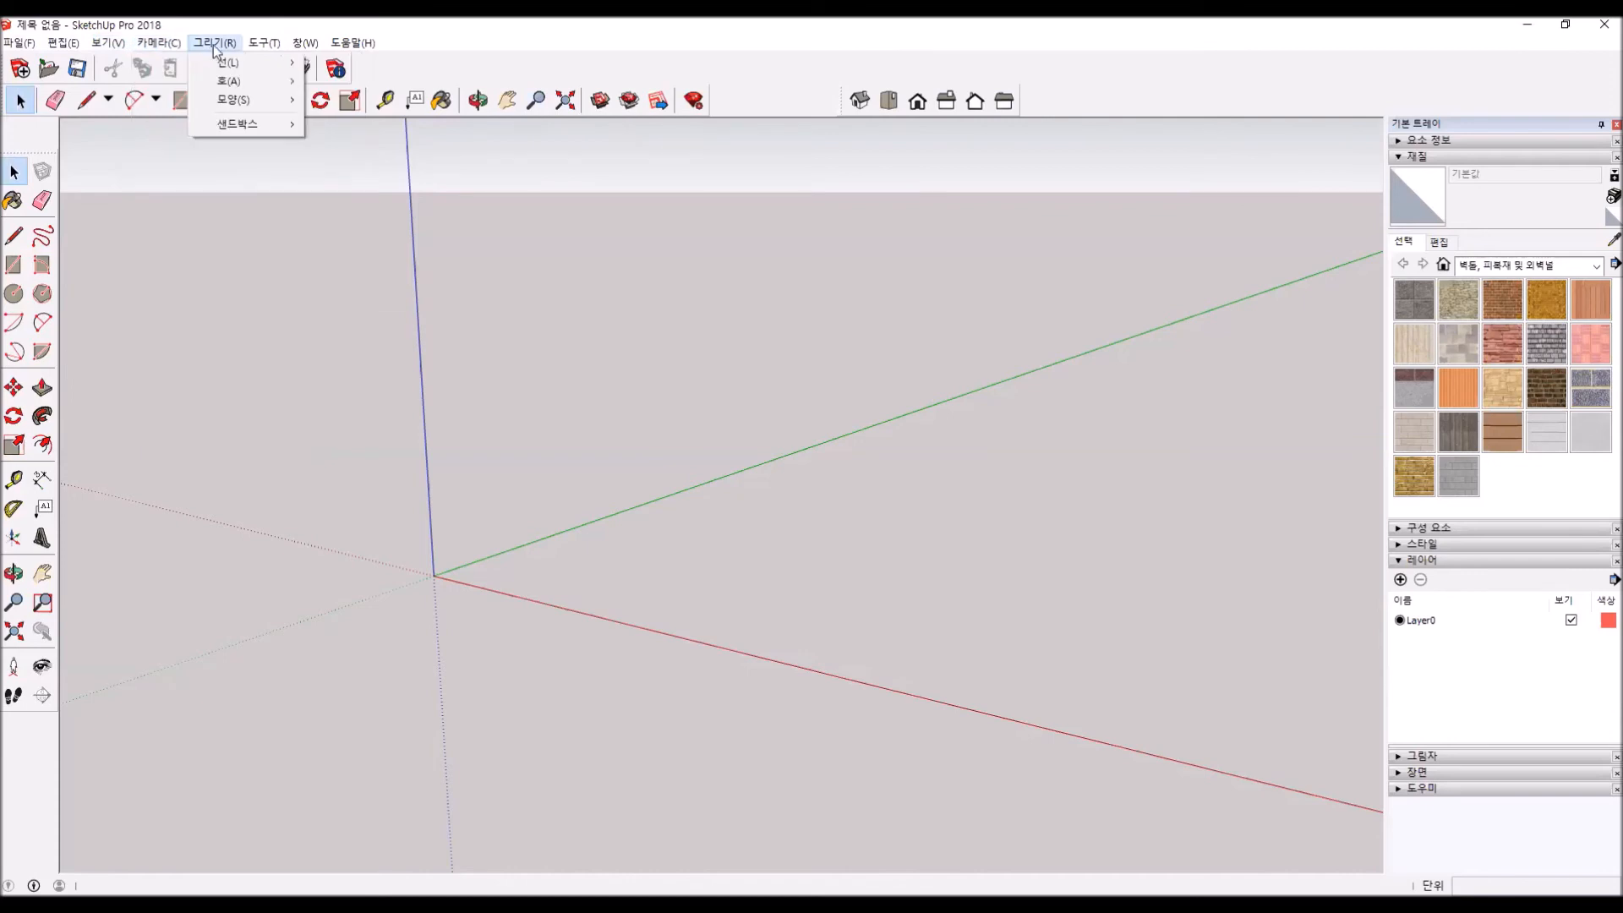
{"action": "mouse_move", "coordinate": [247, 45]}
{"action": "mouse_move", "coordinate": [355, 46]}
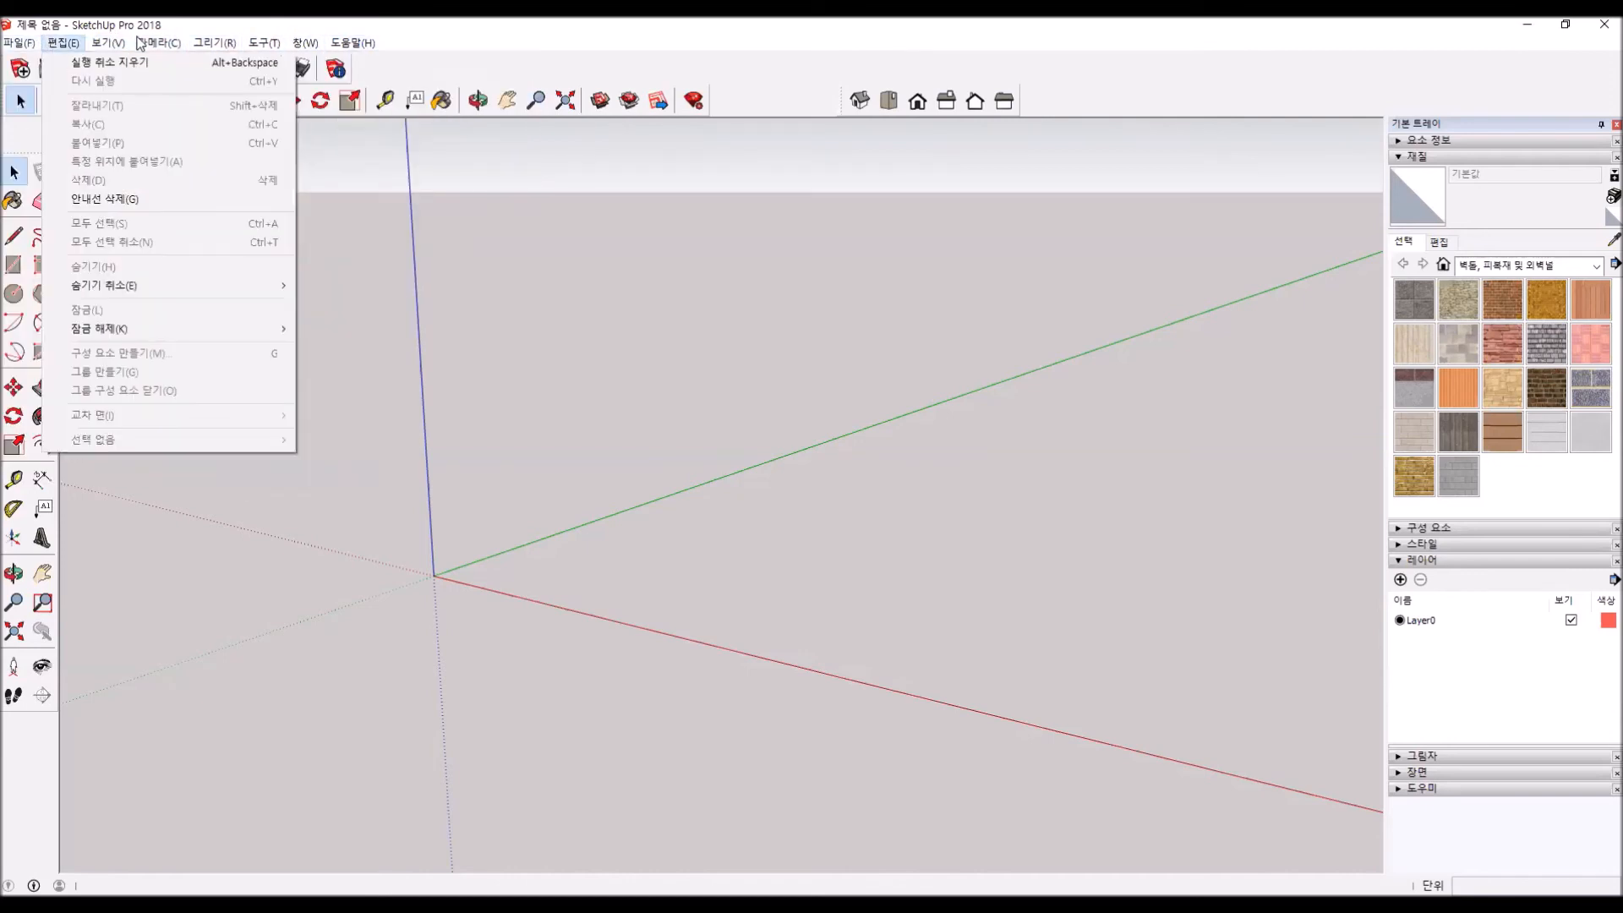
{"action": "mouse_move", "coordinate": [160, 47]}
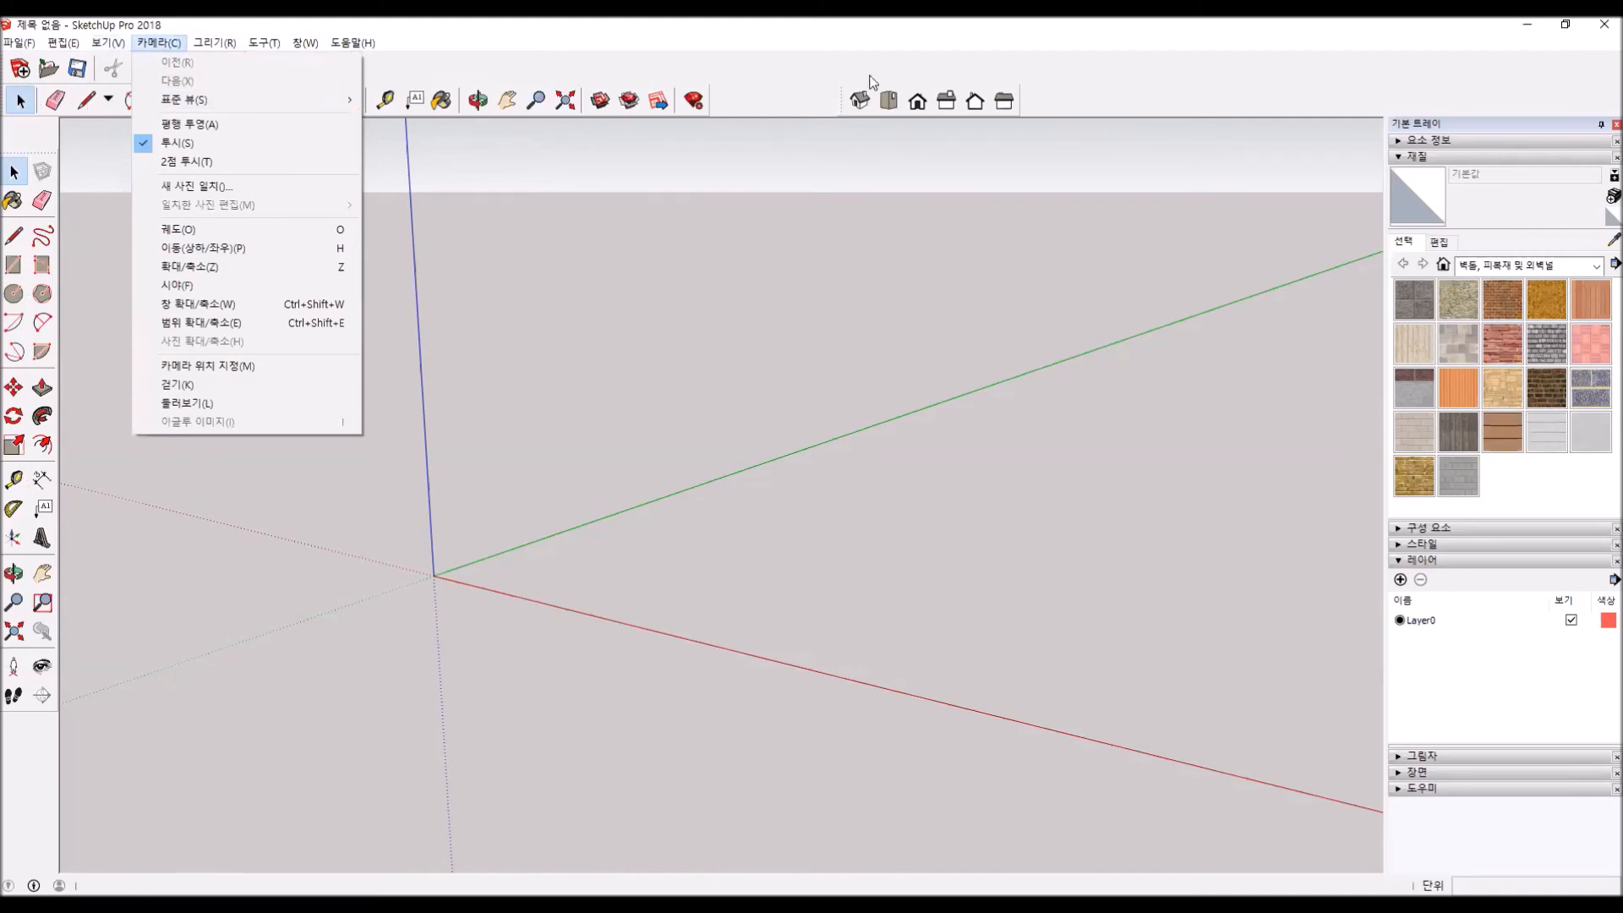
{"action": "left_click", "coordinate": [1043, 83]}
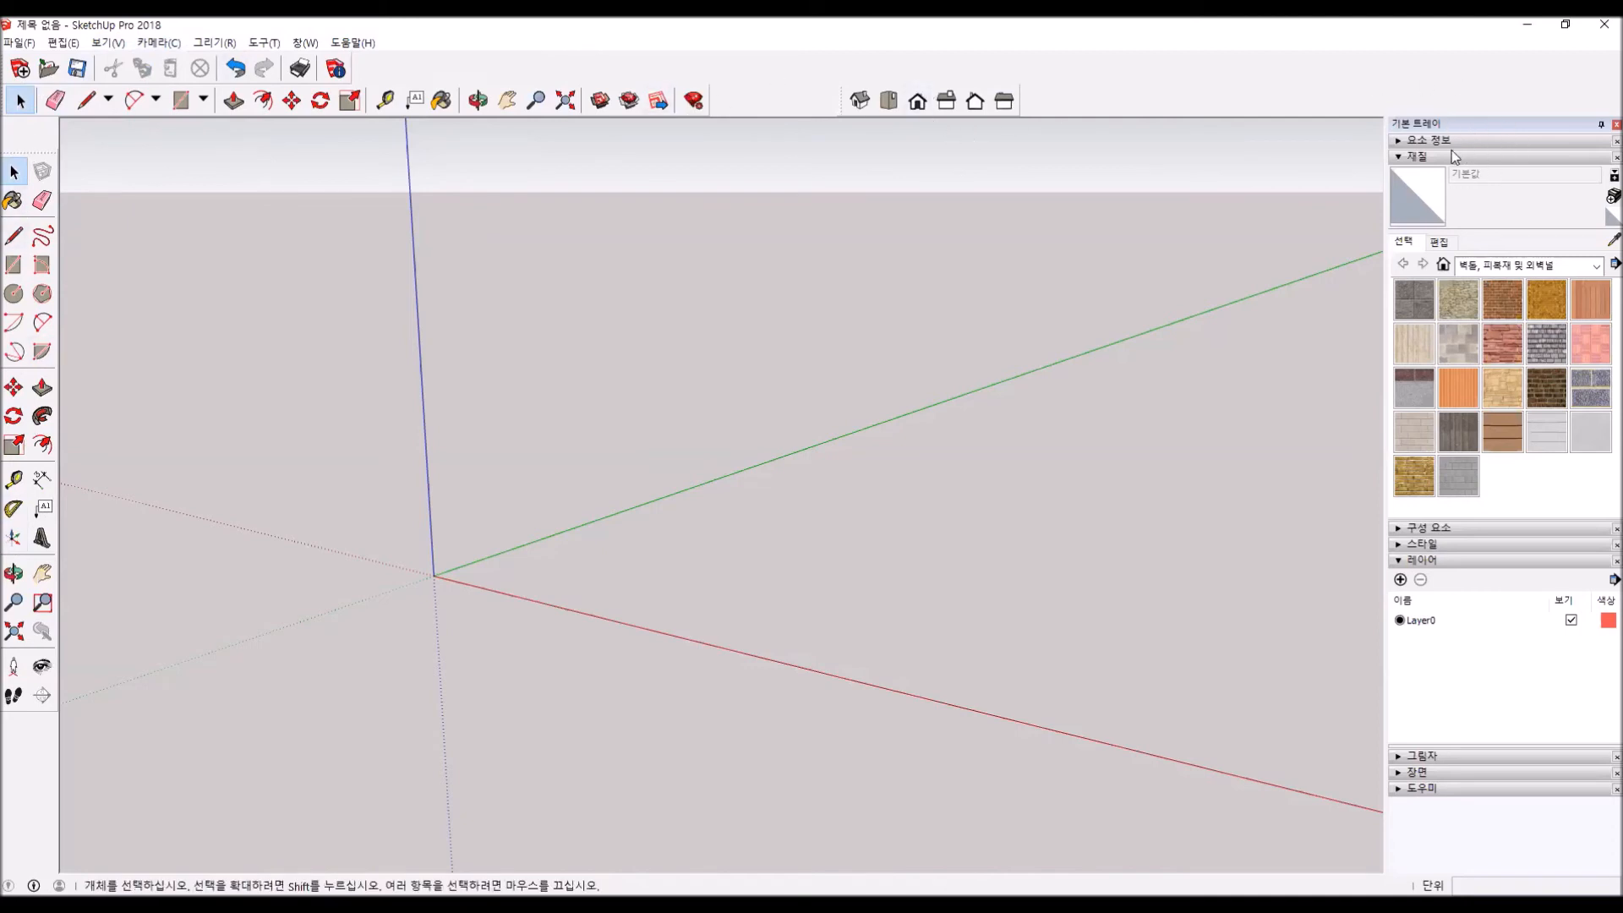
- Undock the default tray so it floats over the model, and collapse its 재질 and 레이어 sections
{"action": "mouse_move", "coordinate": [1457, 120]}
{"action": "left_mouse_down"}
{"action": "mouse_move", "coordinate": [1438, 117]}
{"action": "mouse_move", "coordinate": [1458, 123]}
{"action": "mouse_move", "coordinate": [1444, 100]}
{"action": "left_mouse_up"}
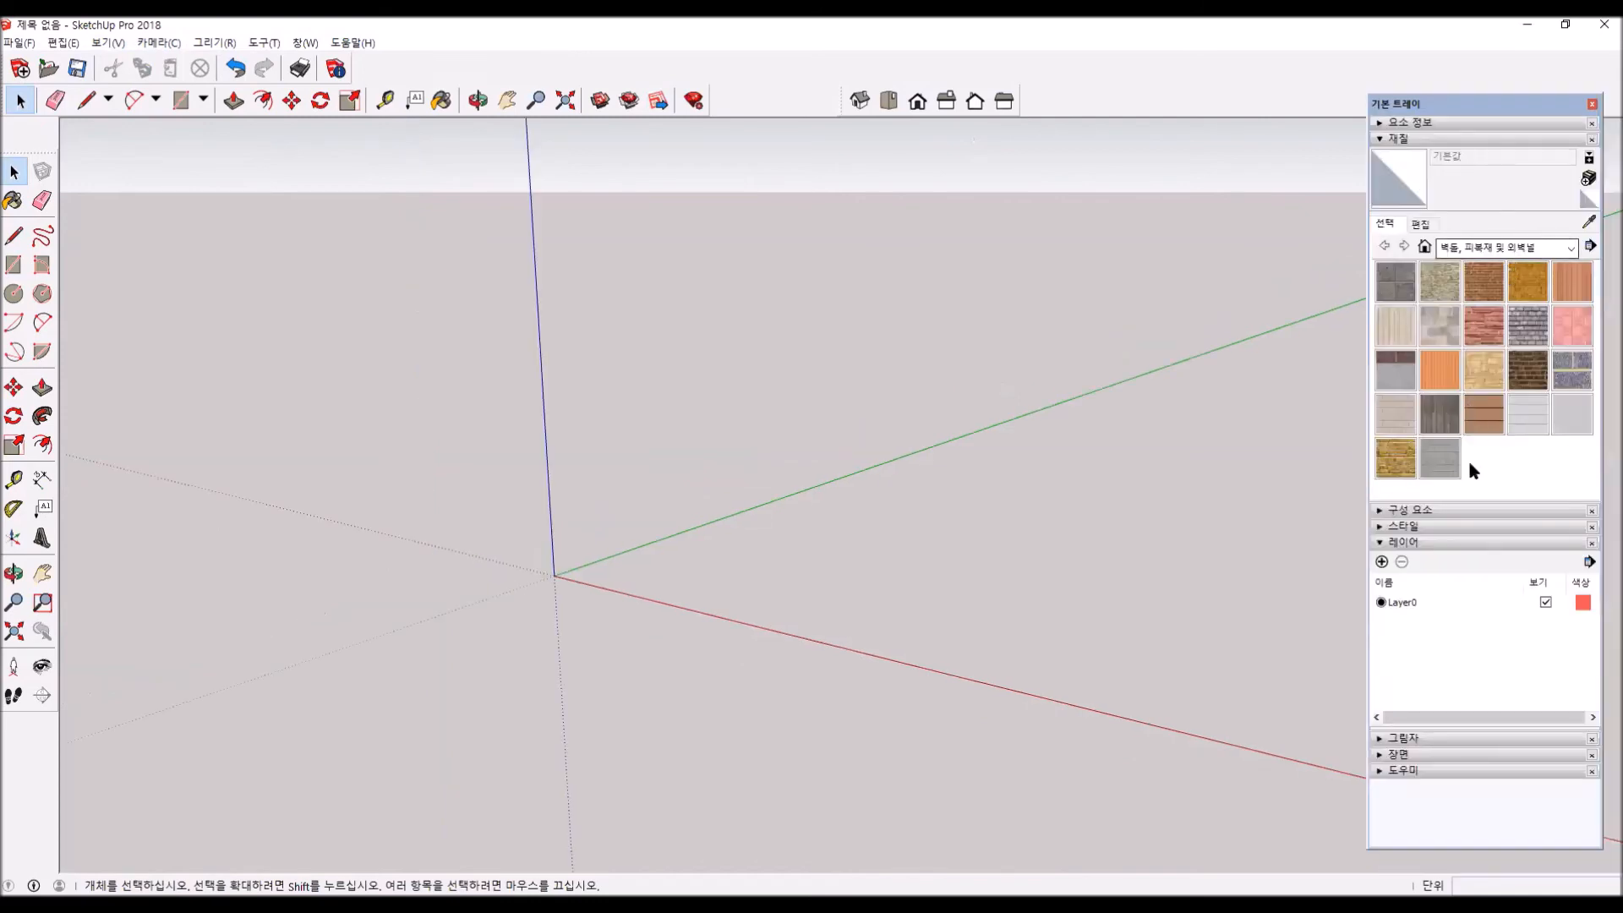
{"action": "left_click", "coordinate": [1453, 119]}
{"action": "left_click", "coordinate": [1453, 120]}
{"action": "left_click", "coordinate": [1452, 140]}
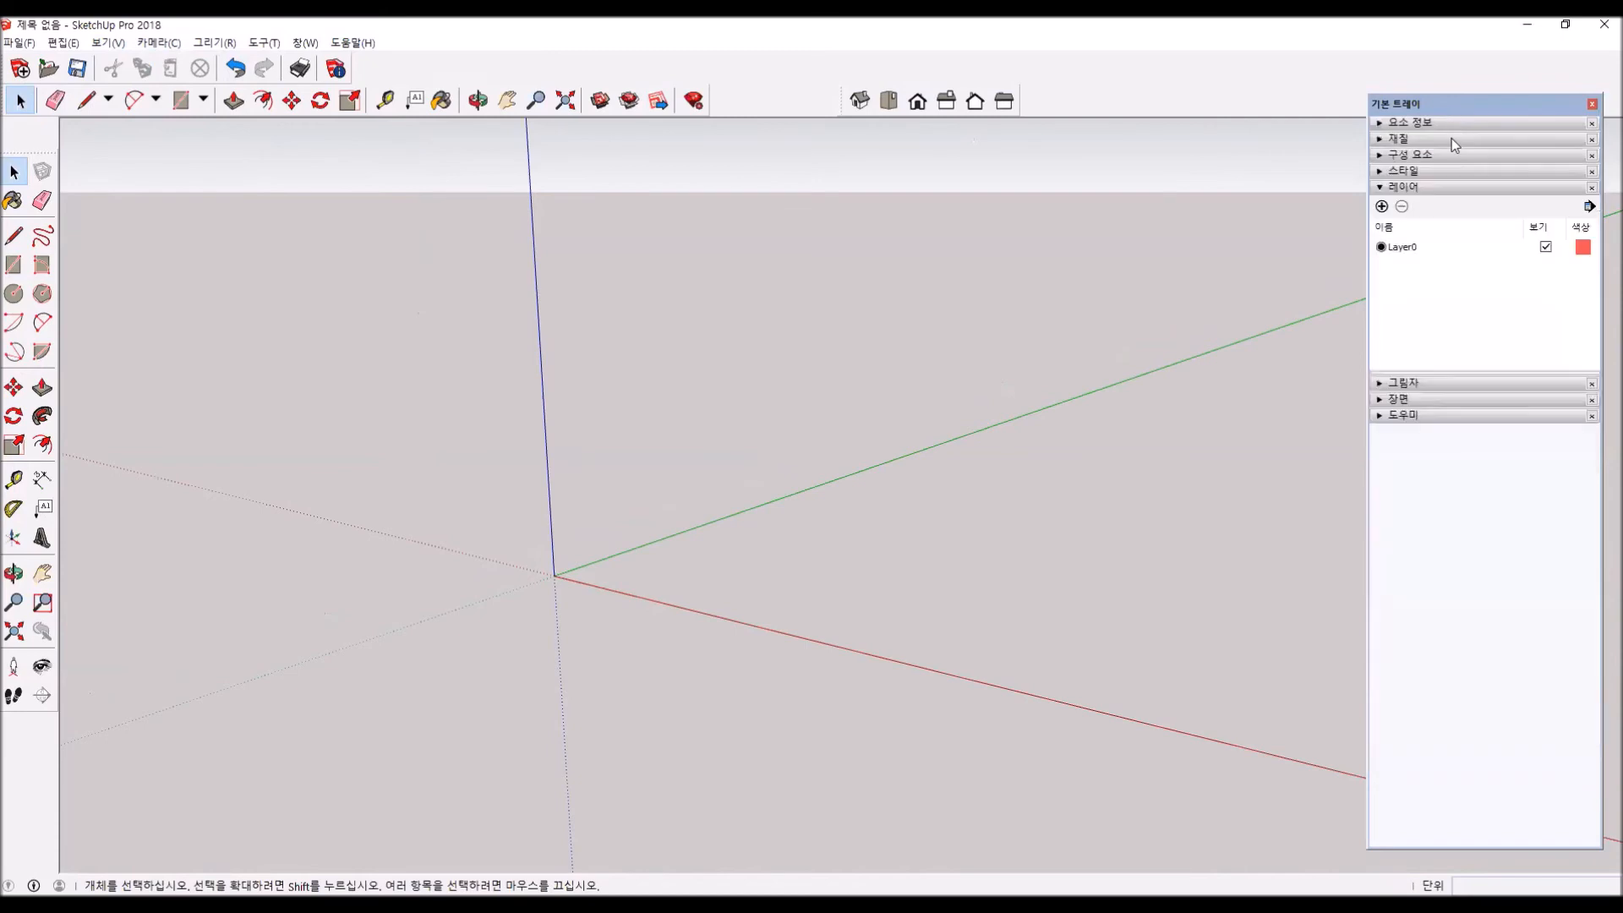
{"action": "left_click", "coordinate": [1437, 187]}
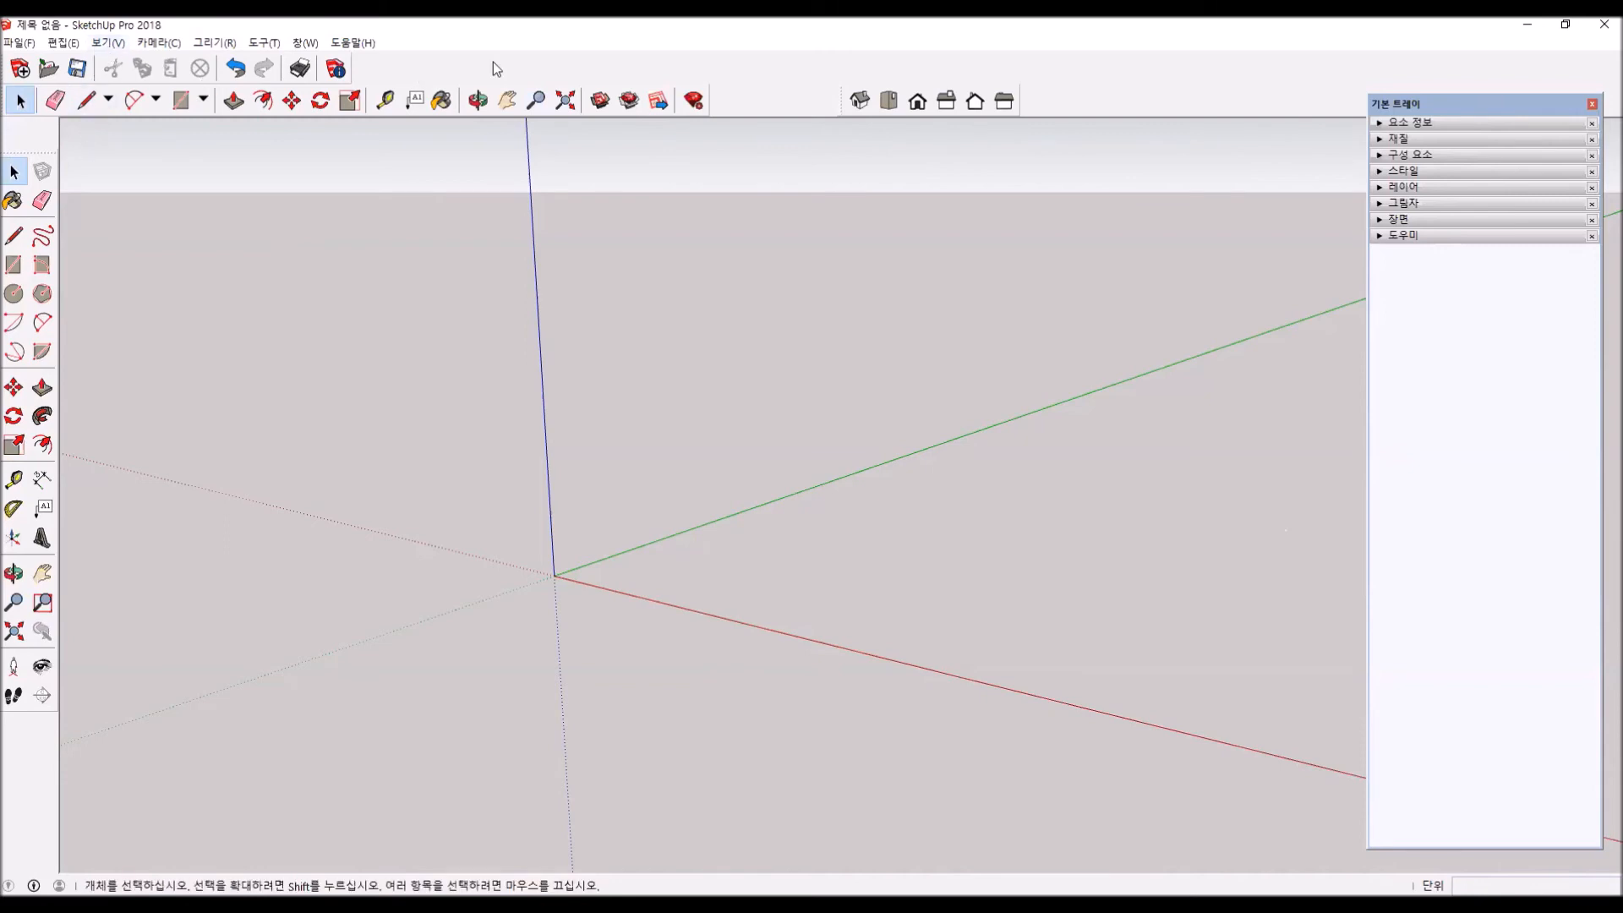
{"action": "left_click", "coordinate": [112, 44]}
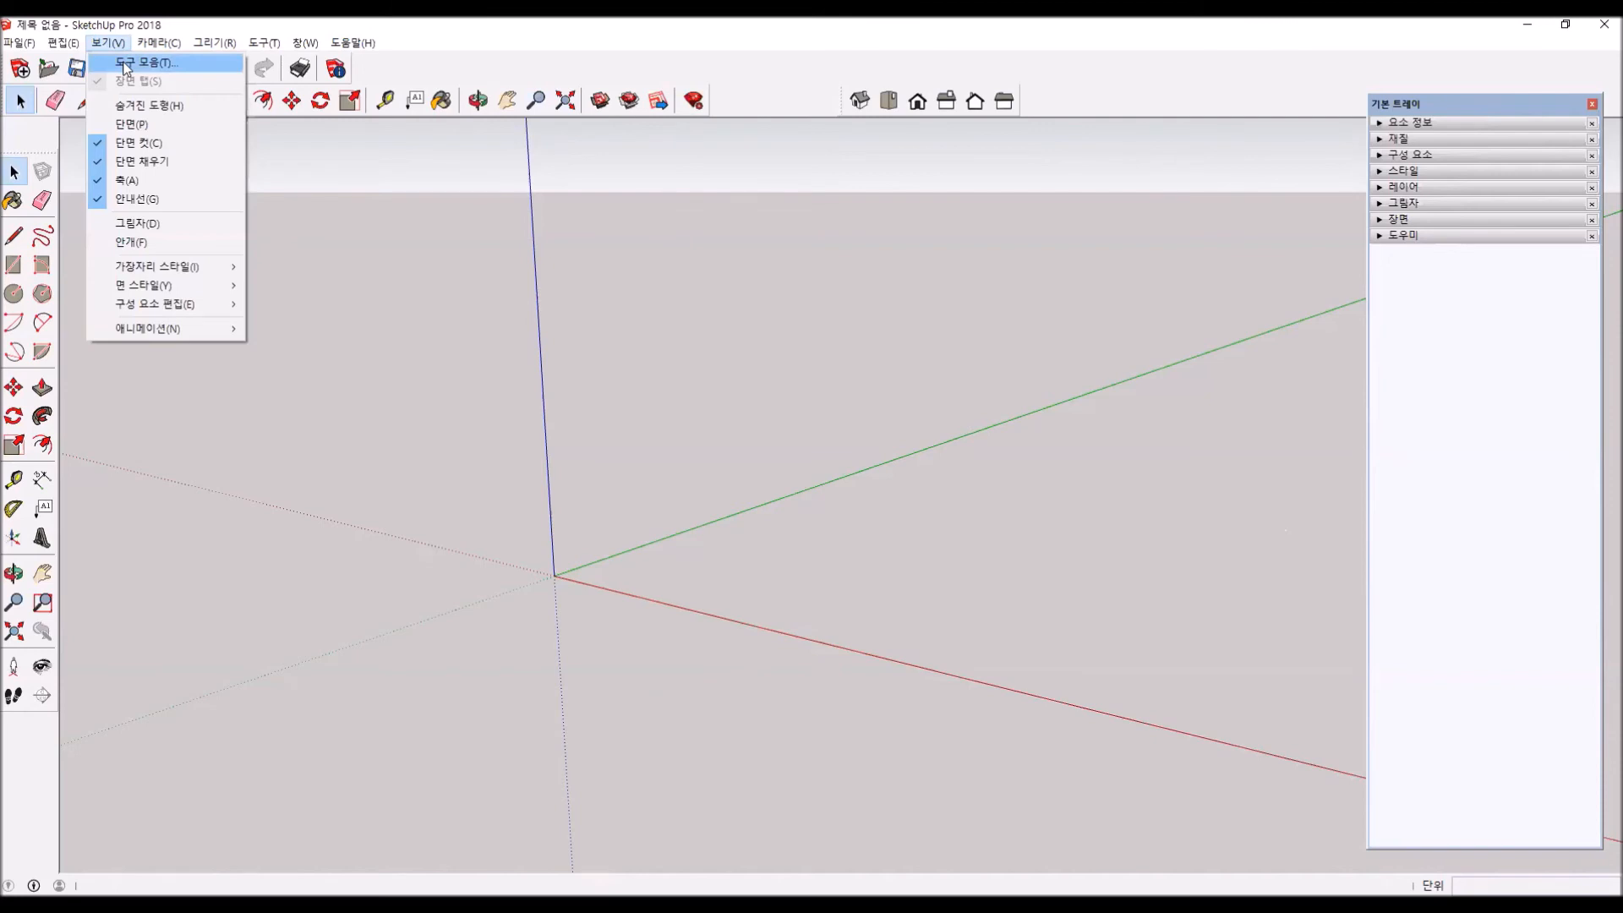
{"action": "left_click", "coordinate": [125, 66]}
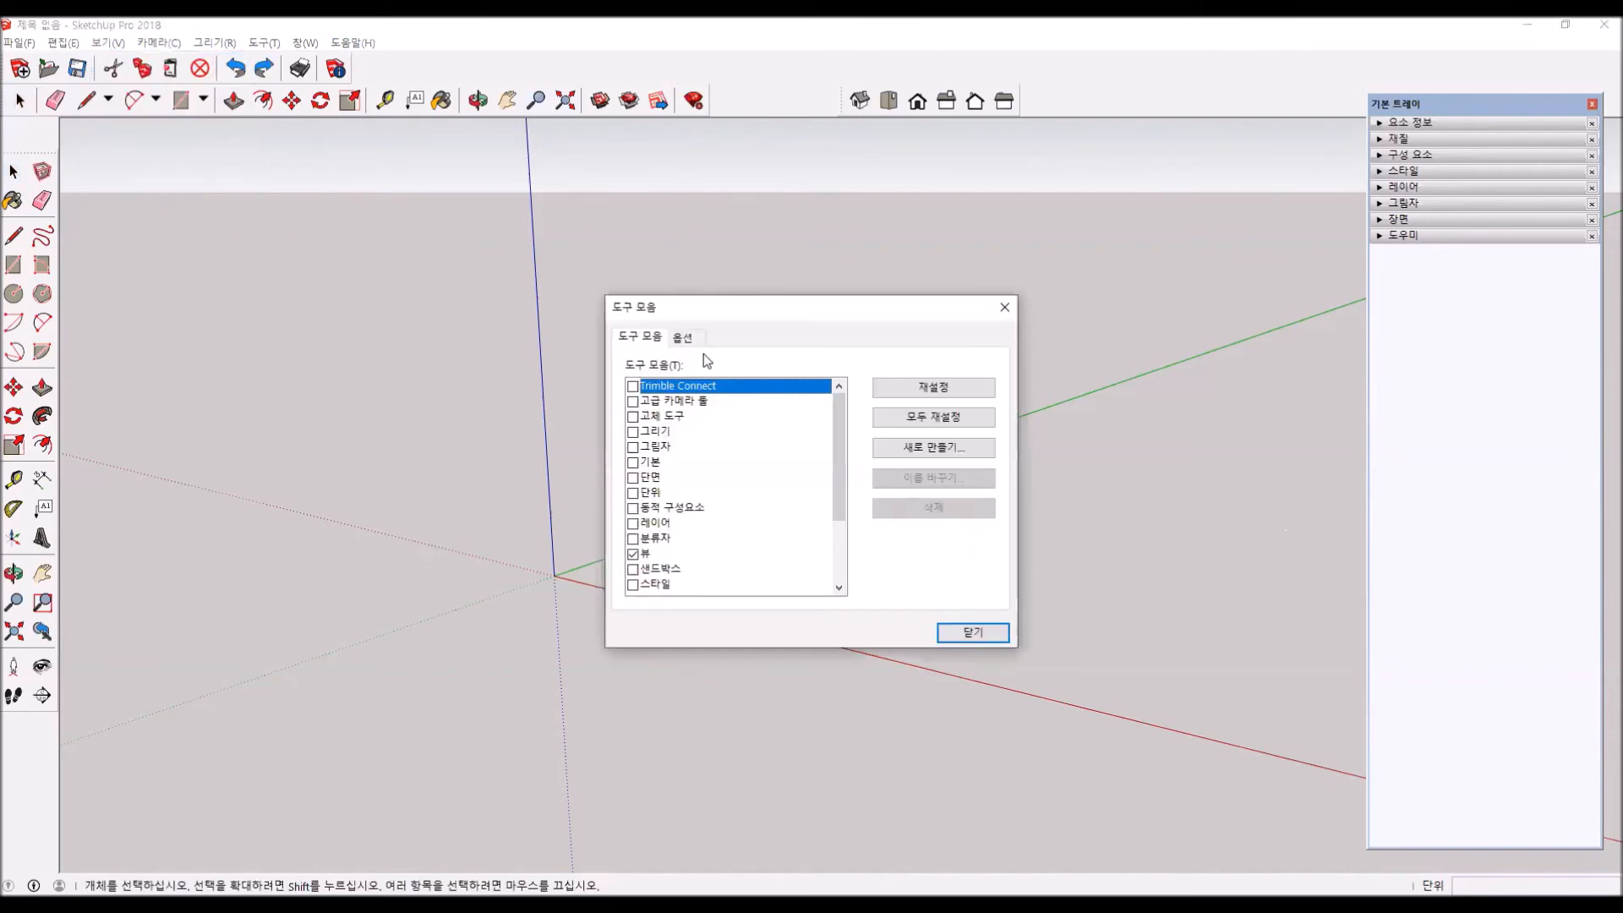
{"action": "left_click", "coordinate": [1005, 307]}
{"action": "left_click", "coordinate": [107, 42]}
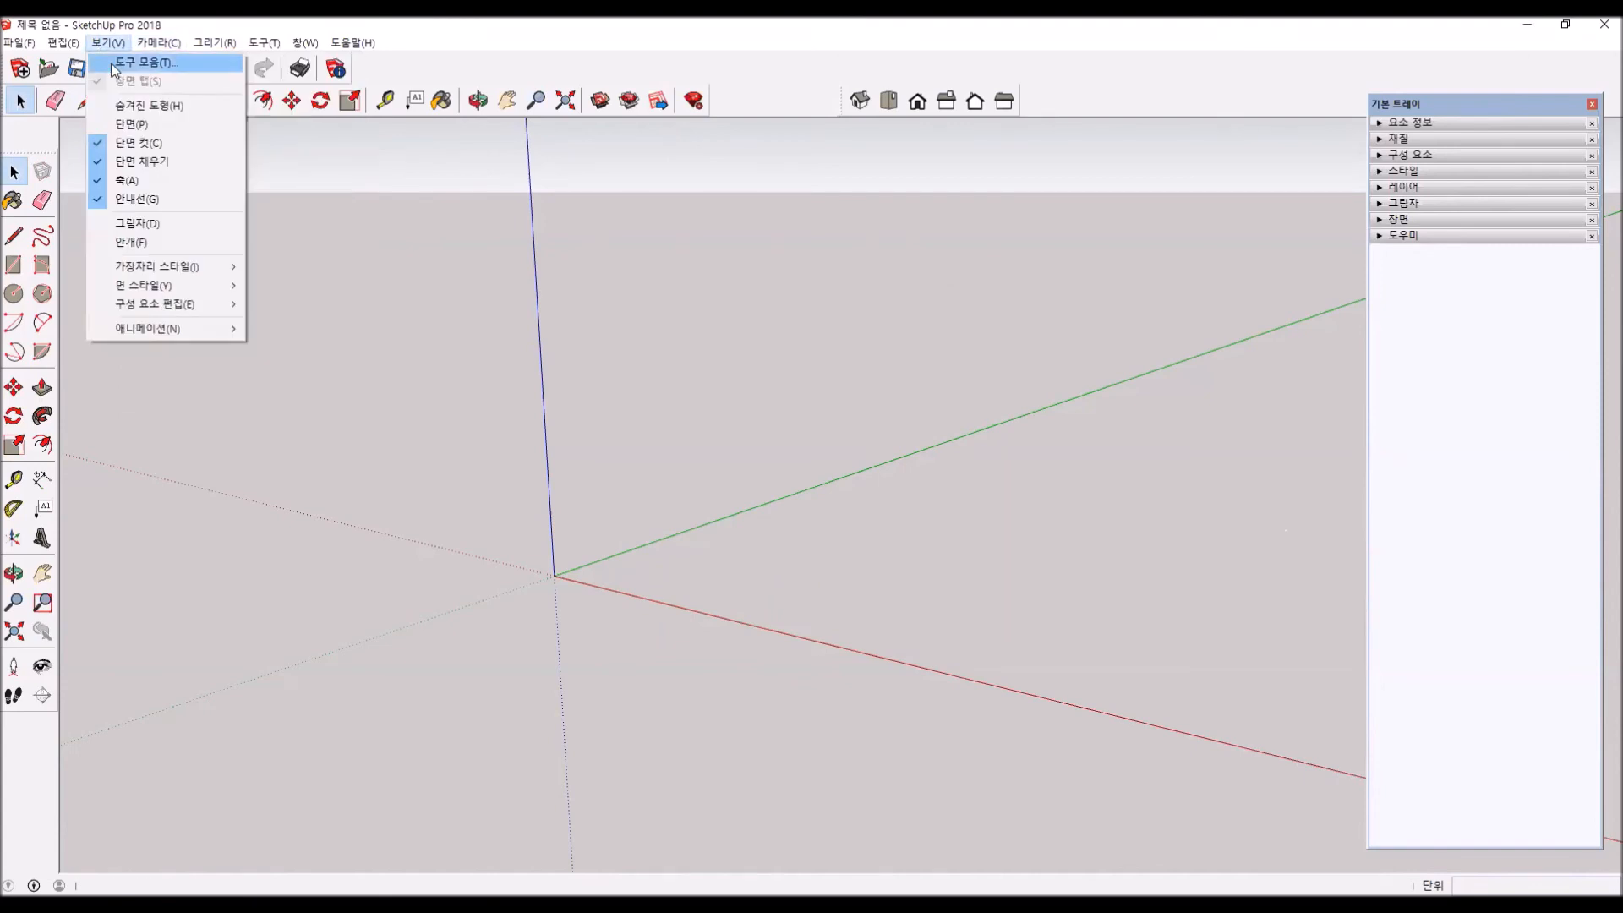
{"action": "left_click", "coordinate": [113, 63]}
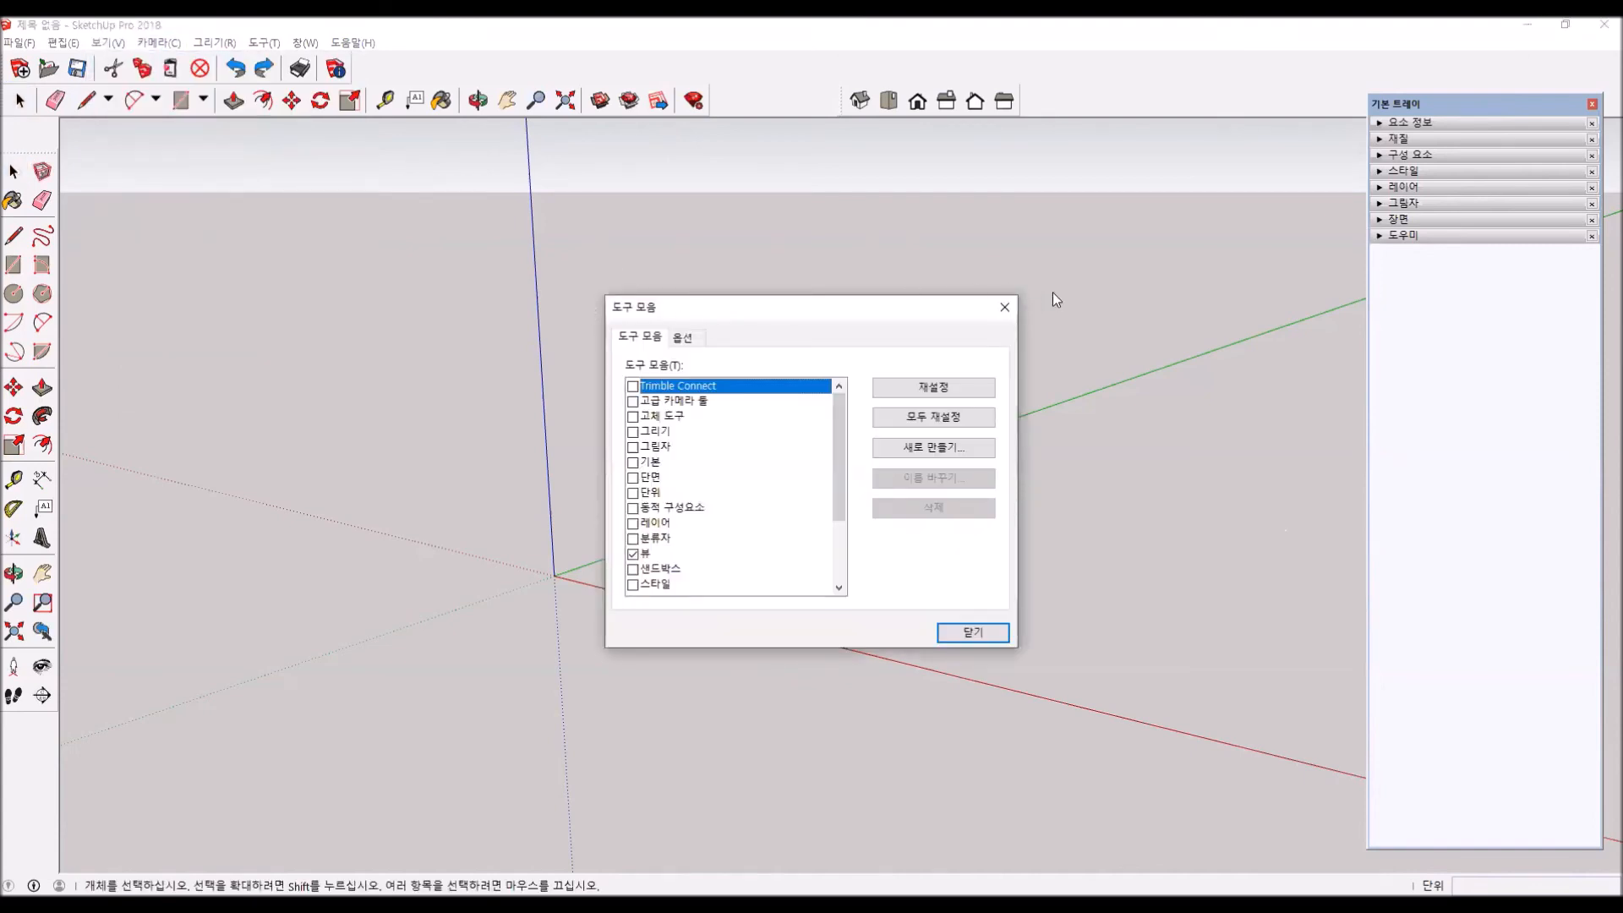
{"action": "left_click", "coordinate": [1005, 307]}
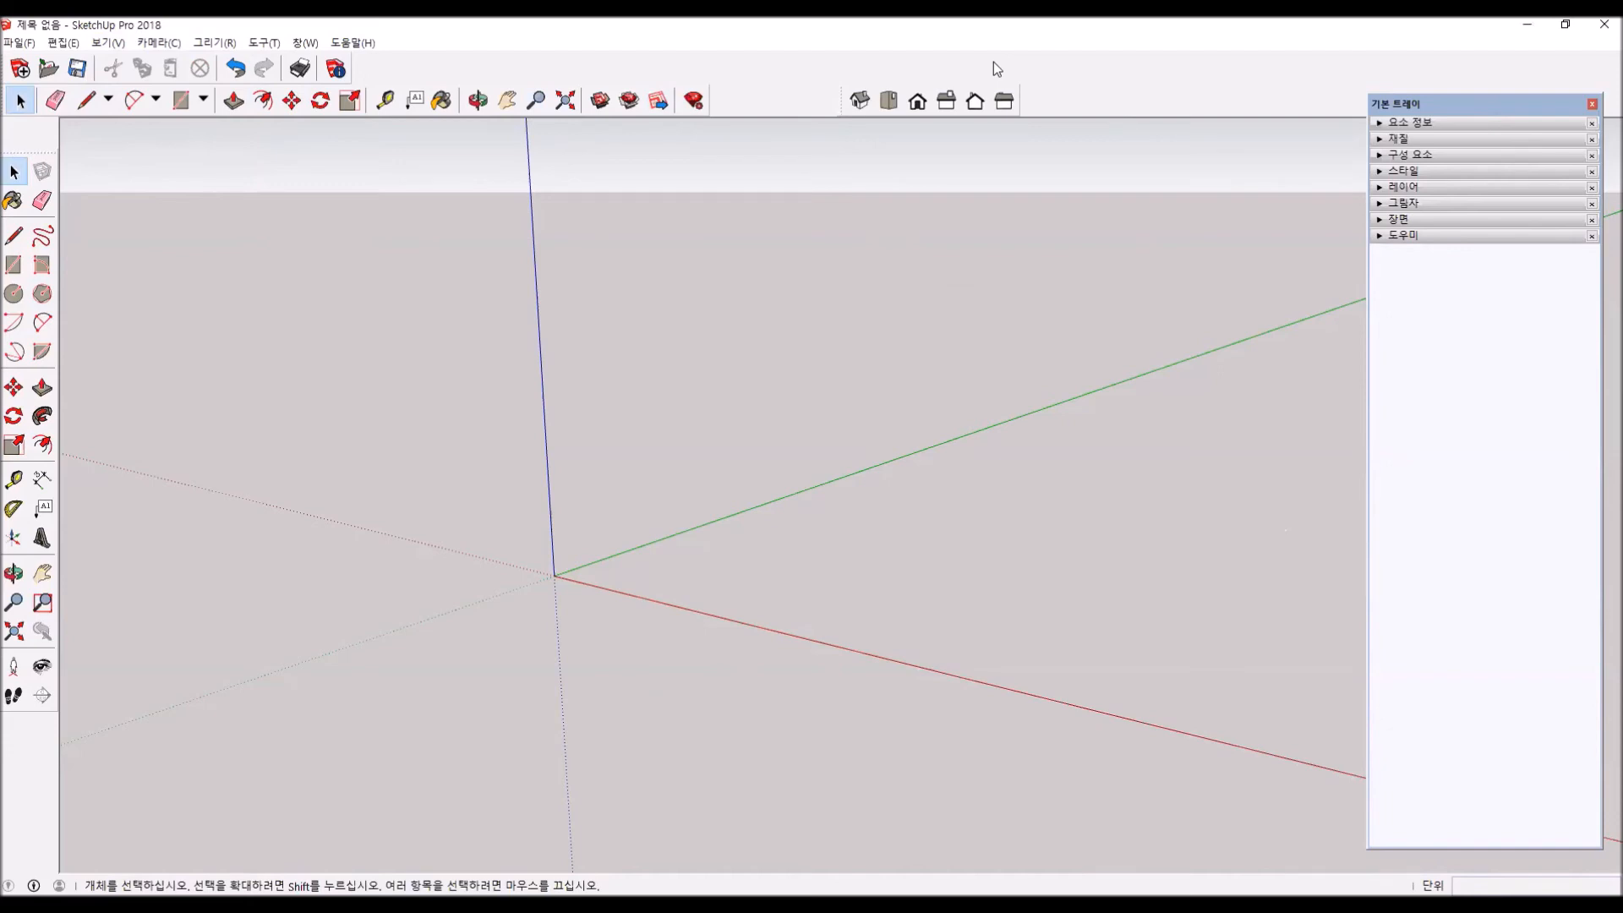
- Open the toolbar settings that list which toolbars are shown
{"action": "right_click", "coordinate": [1137, 84]}
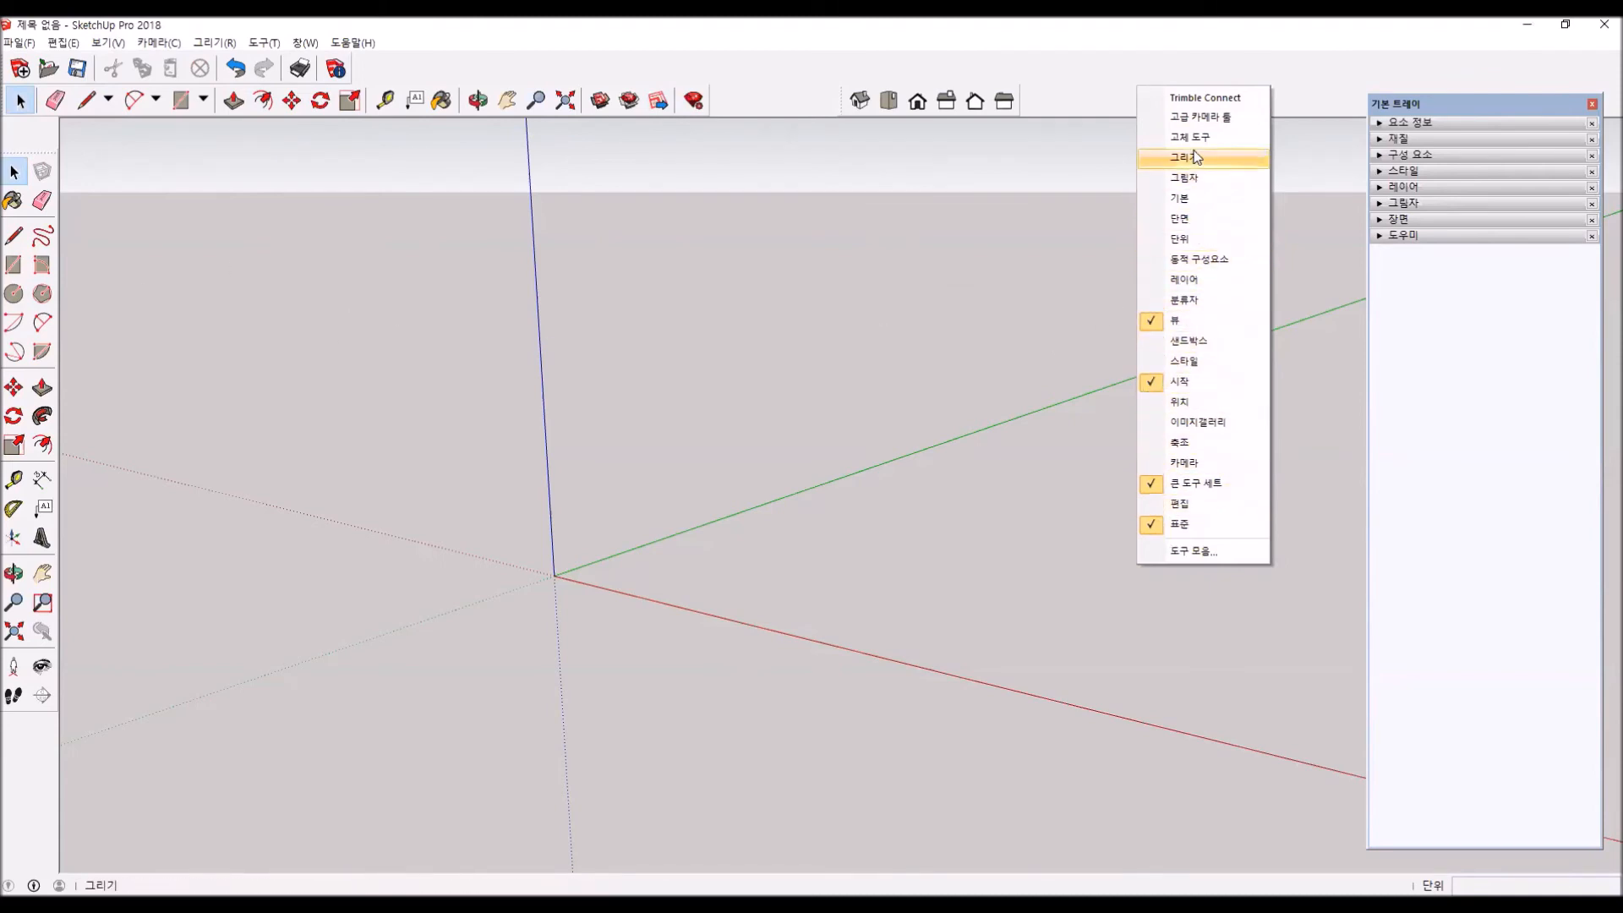
{"action": "left_click", "coordinate": [1204, 553]}
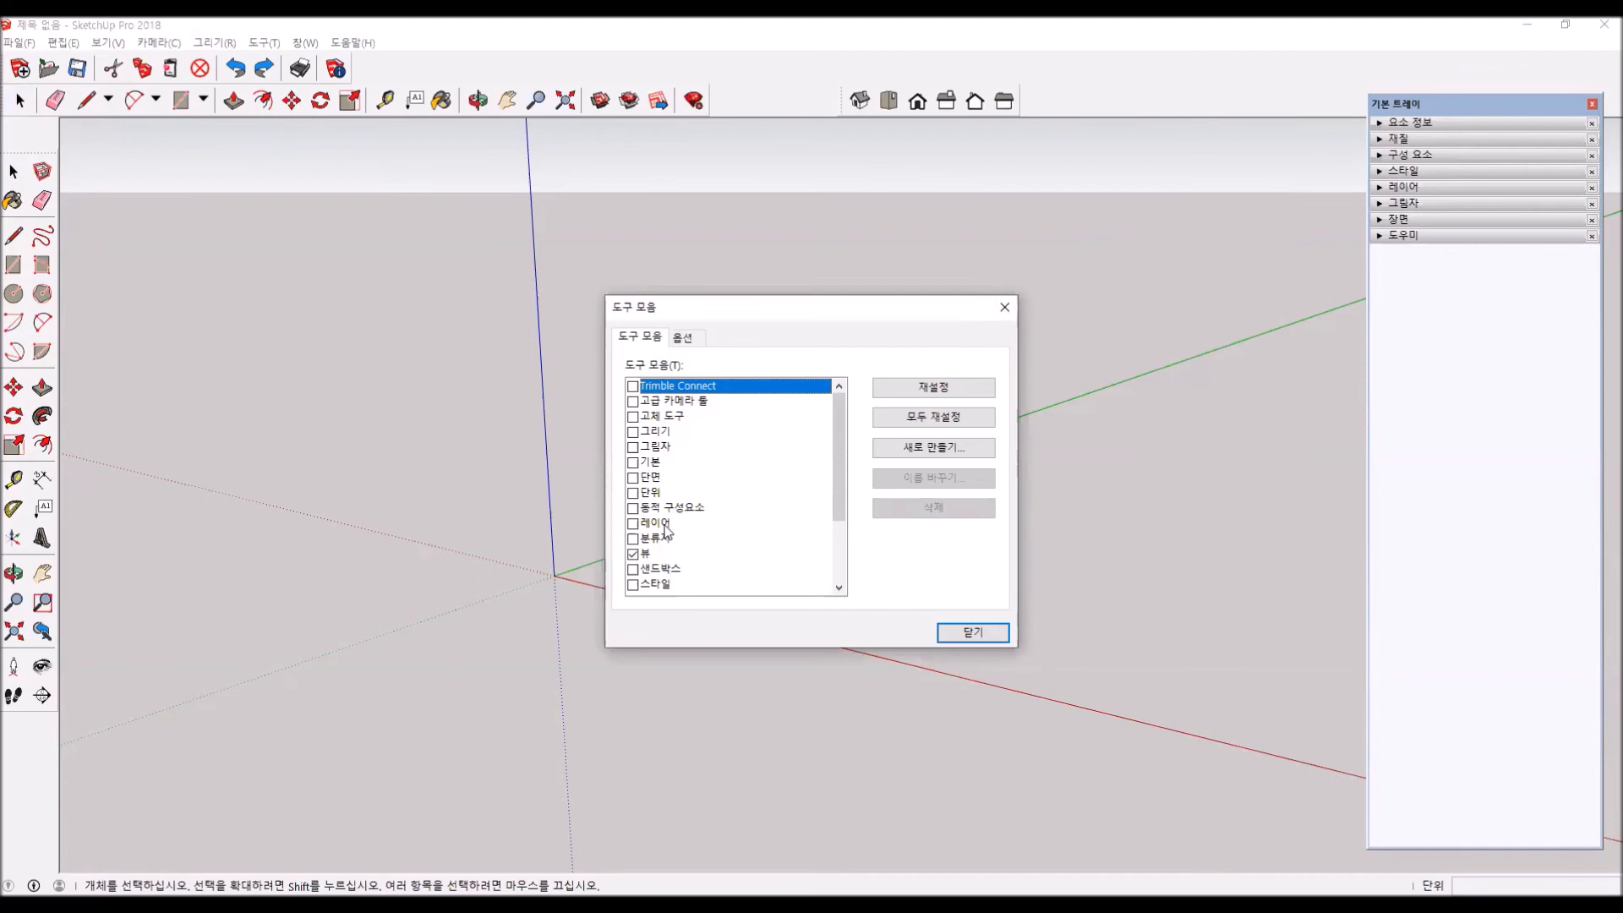
{"action": "scroll", "coordinate": [668, 529], "scroll_direction": "down", "scroll_amount": 1}
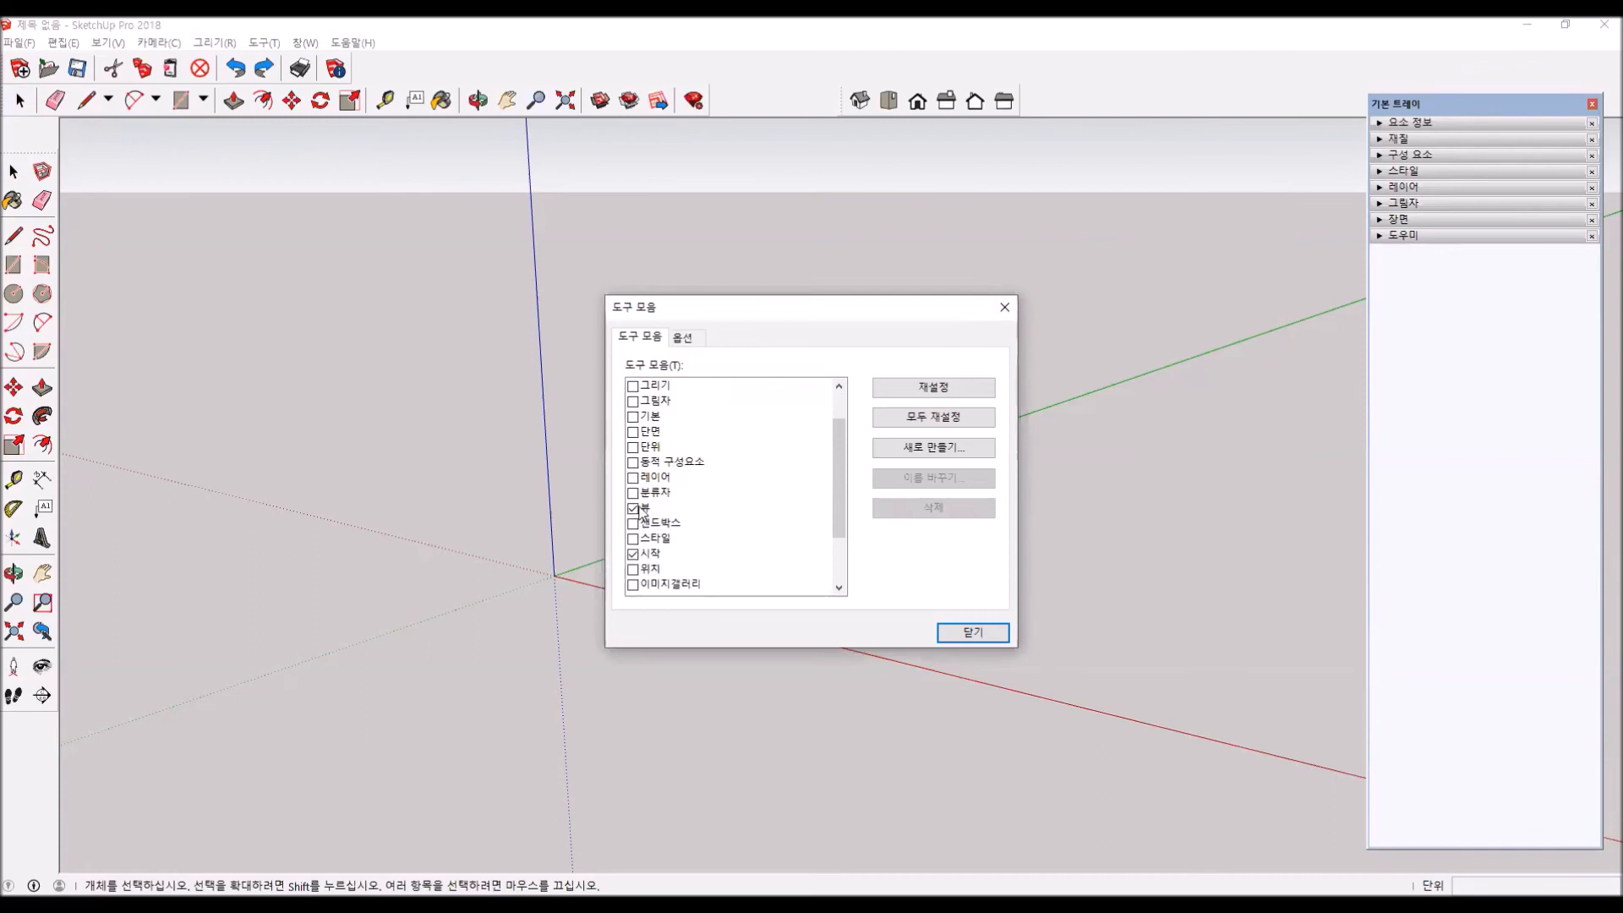
- Hide the 뷰 and 시작 toolbars one at a time and show each again
{"action": "left_click", "coordinate": [633, 508]}
{"action": "left_click", "coordinate": [634, 508]}
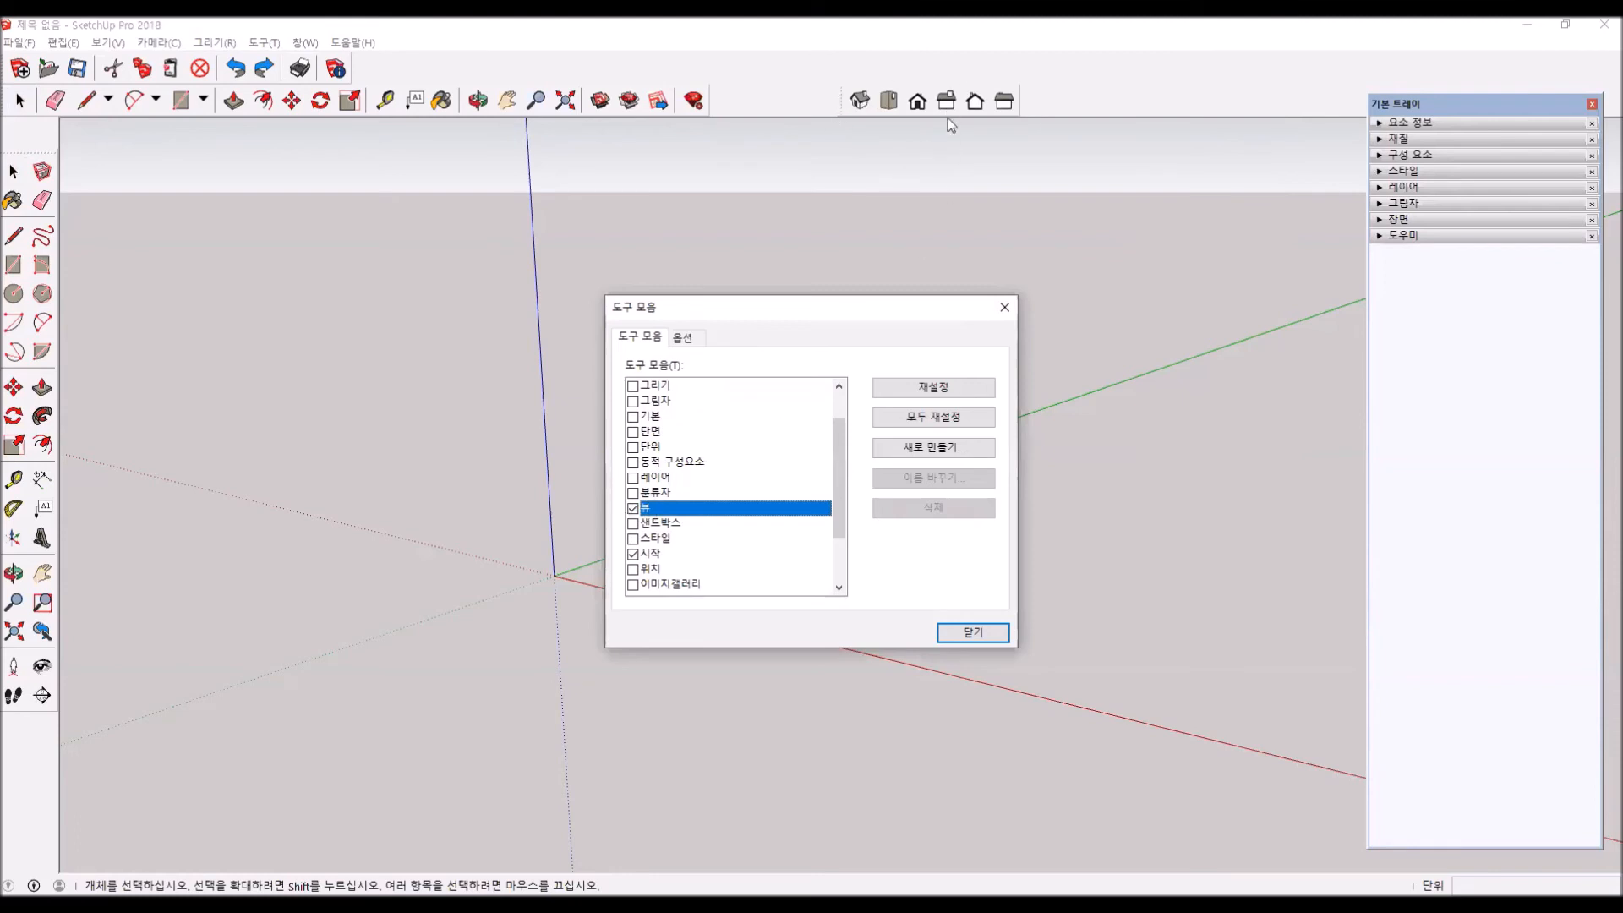
{"action": "left_click", "coordinate": [633, 508]}
{"action": "left_click", "coordinate": [633, 509]}
{"action": "left_click", "coordinate": [633, 555]}
{"action": "left_click", "coordinate": [633, 554]}
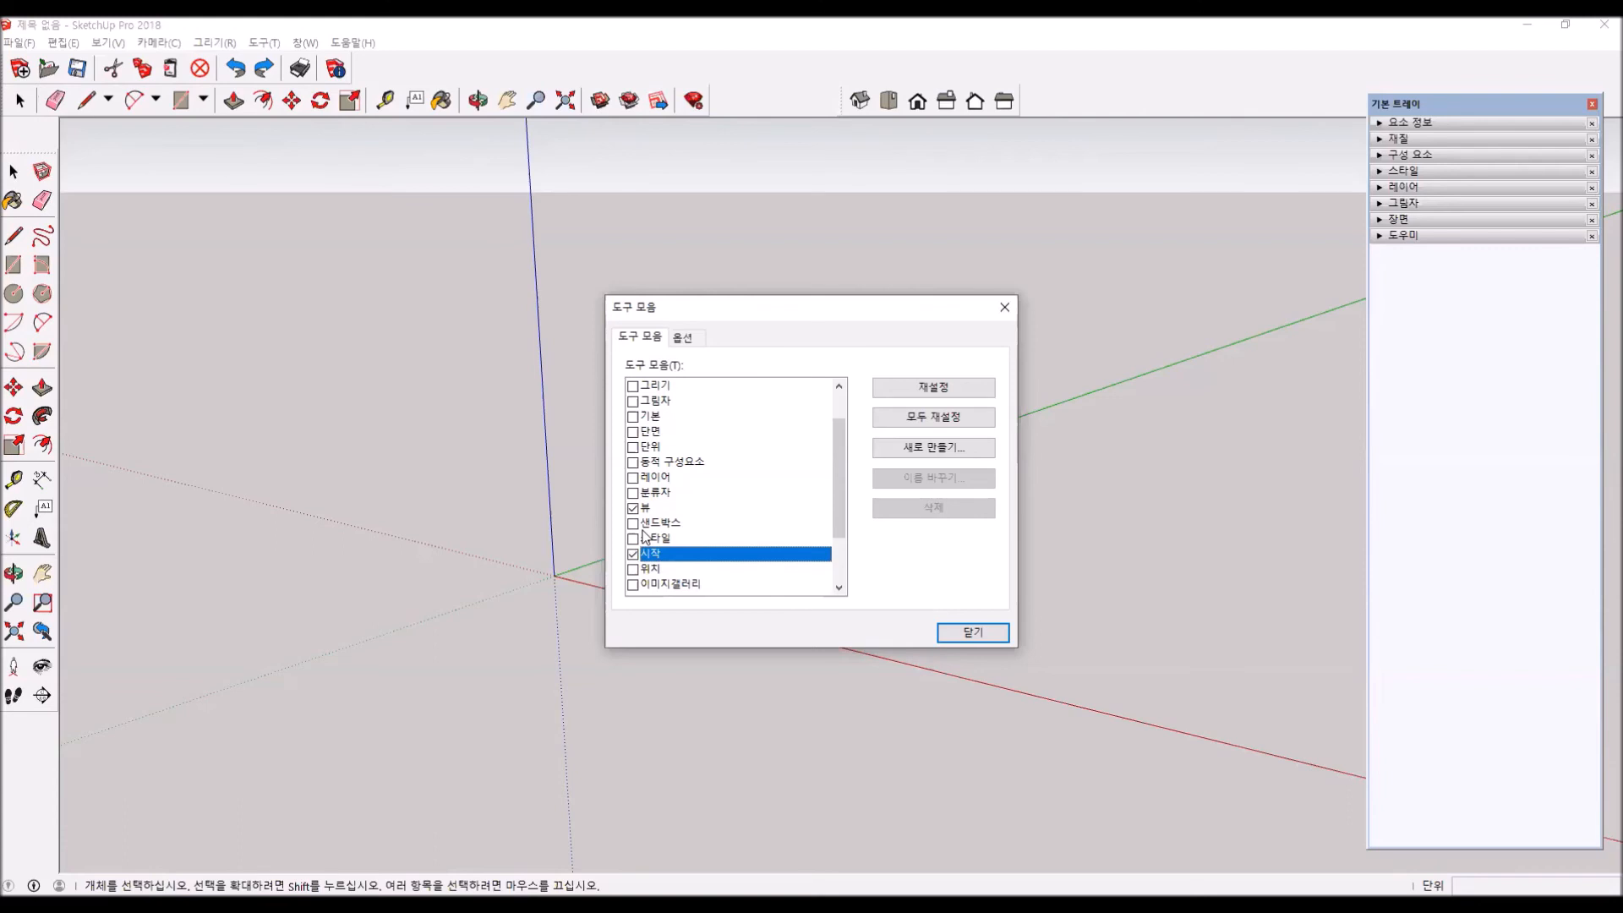
- Turn off the 시작 and 큰 도구 세트 toolbars in the toolbar settings
{"action": "scroll", "coordinate": [640, 560], "scroll_direction": "down", "scroll_amount": 2}
{"action": "left_click", "coordinate": [633, 478]}
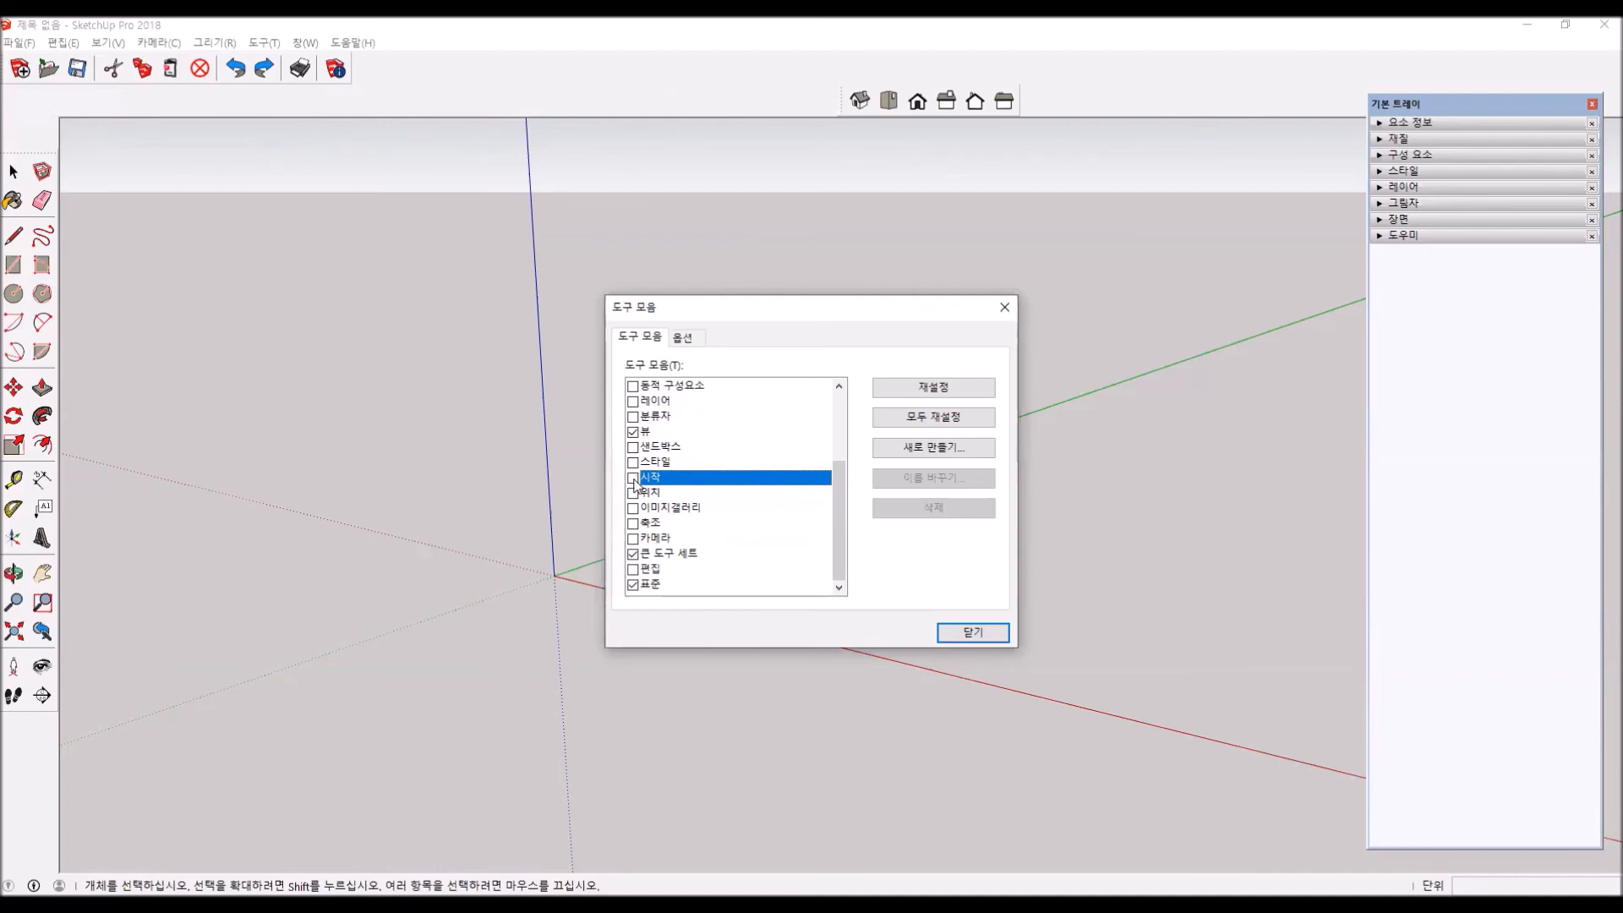
{"action": "left_click", "coordinate": [634, 479]}
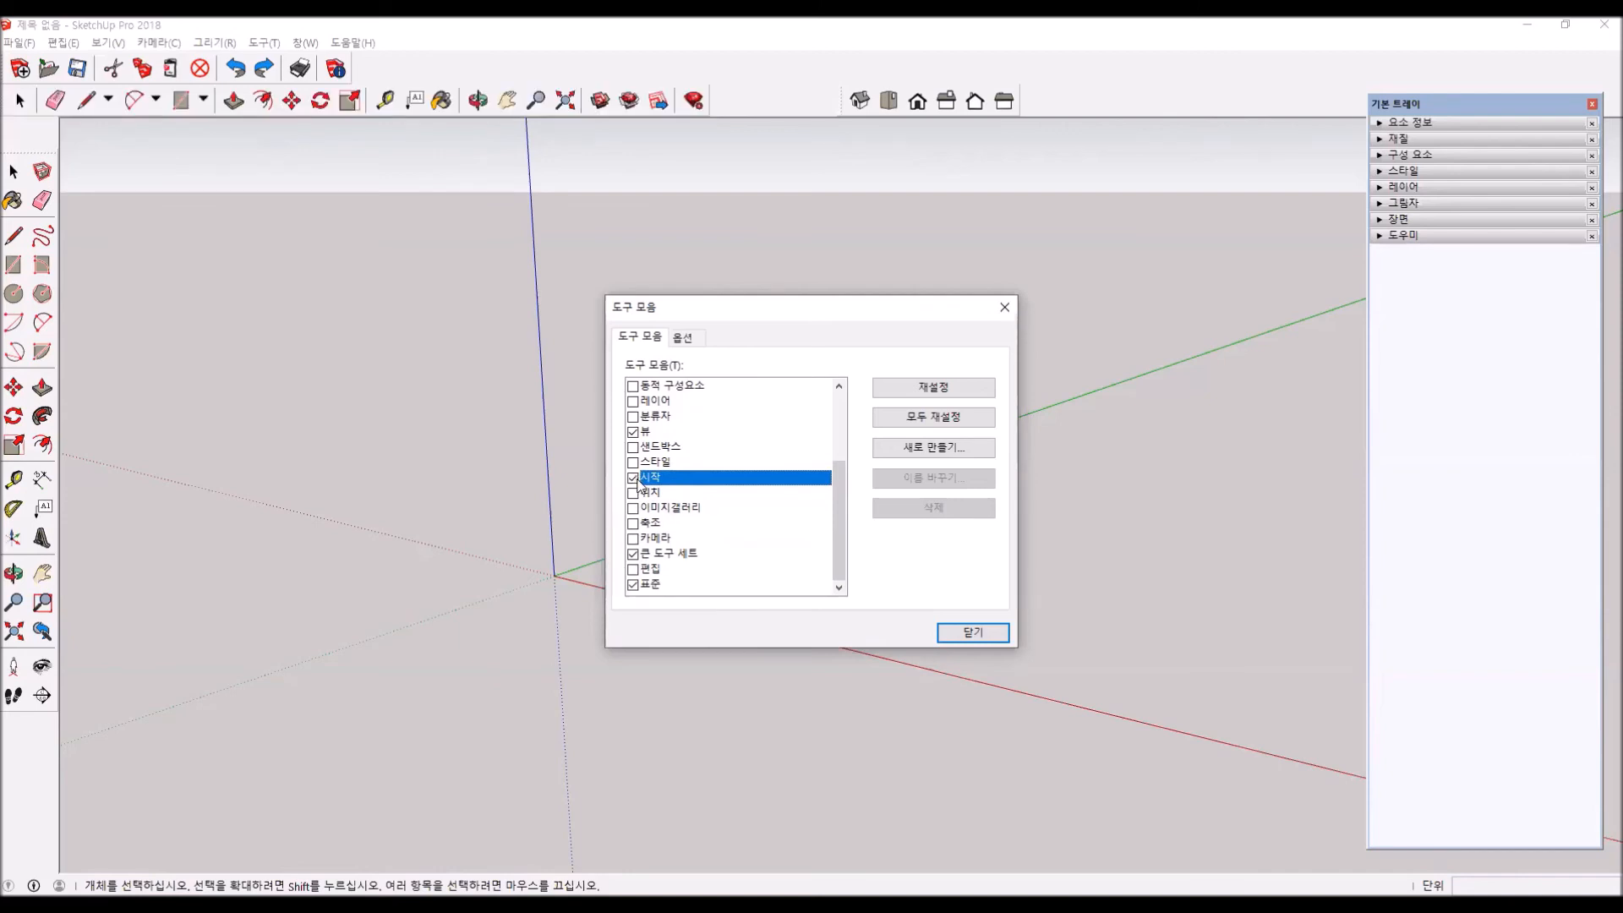
{"action": "left_click", "coordinate": [633, 479]}
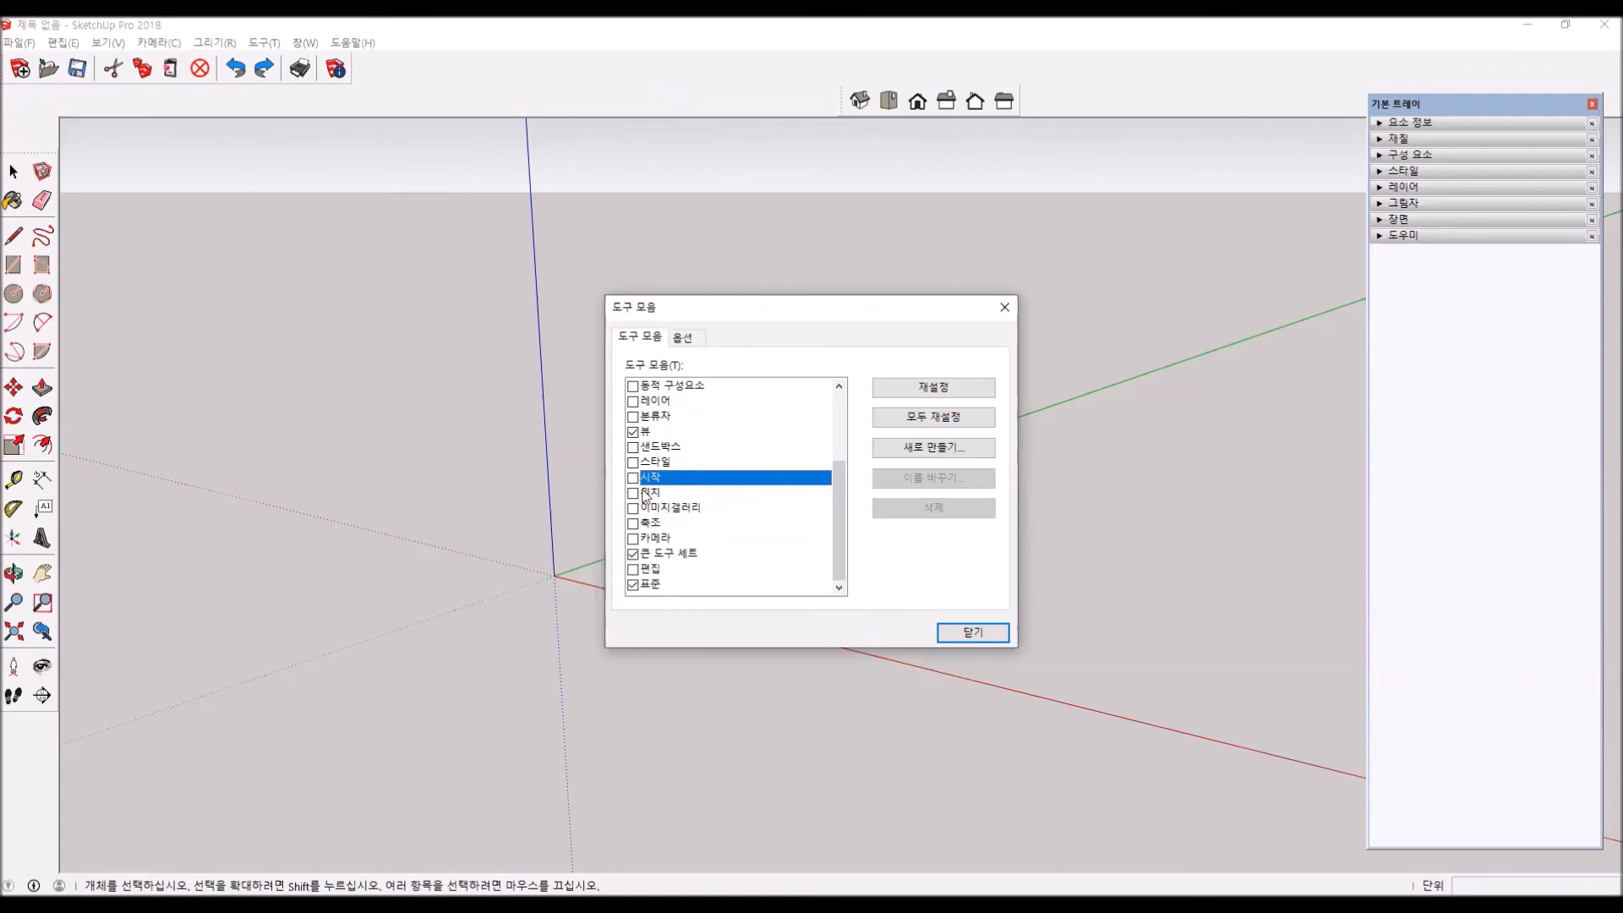
{"action": "left_click", "coordinate": [633, 554]}
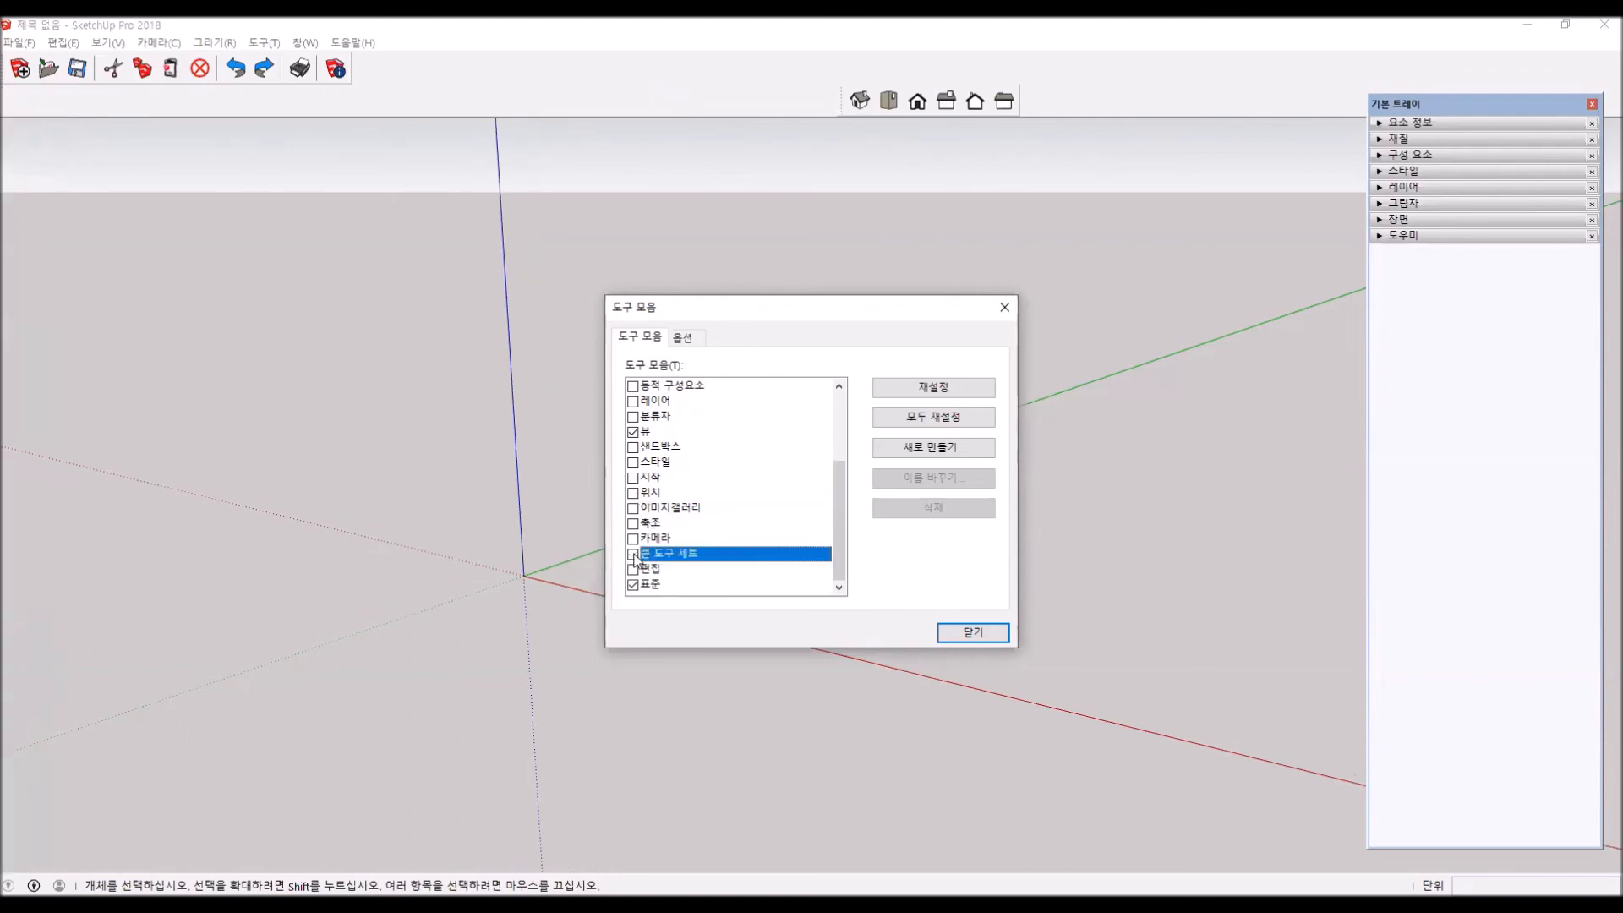
- Turn on the 큰 도구 세트 and 스타일 toolbars, keeping 표준 turned on, and close the toolbar settings
{"action": "left_click", "coordinate": [633, 555]}
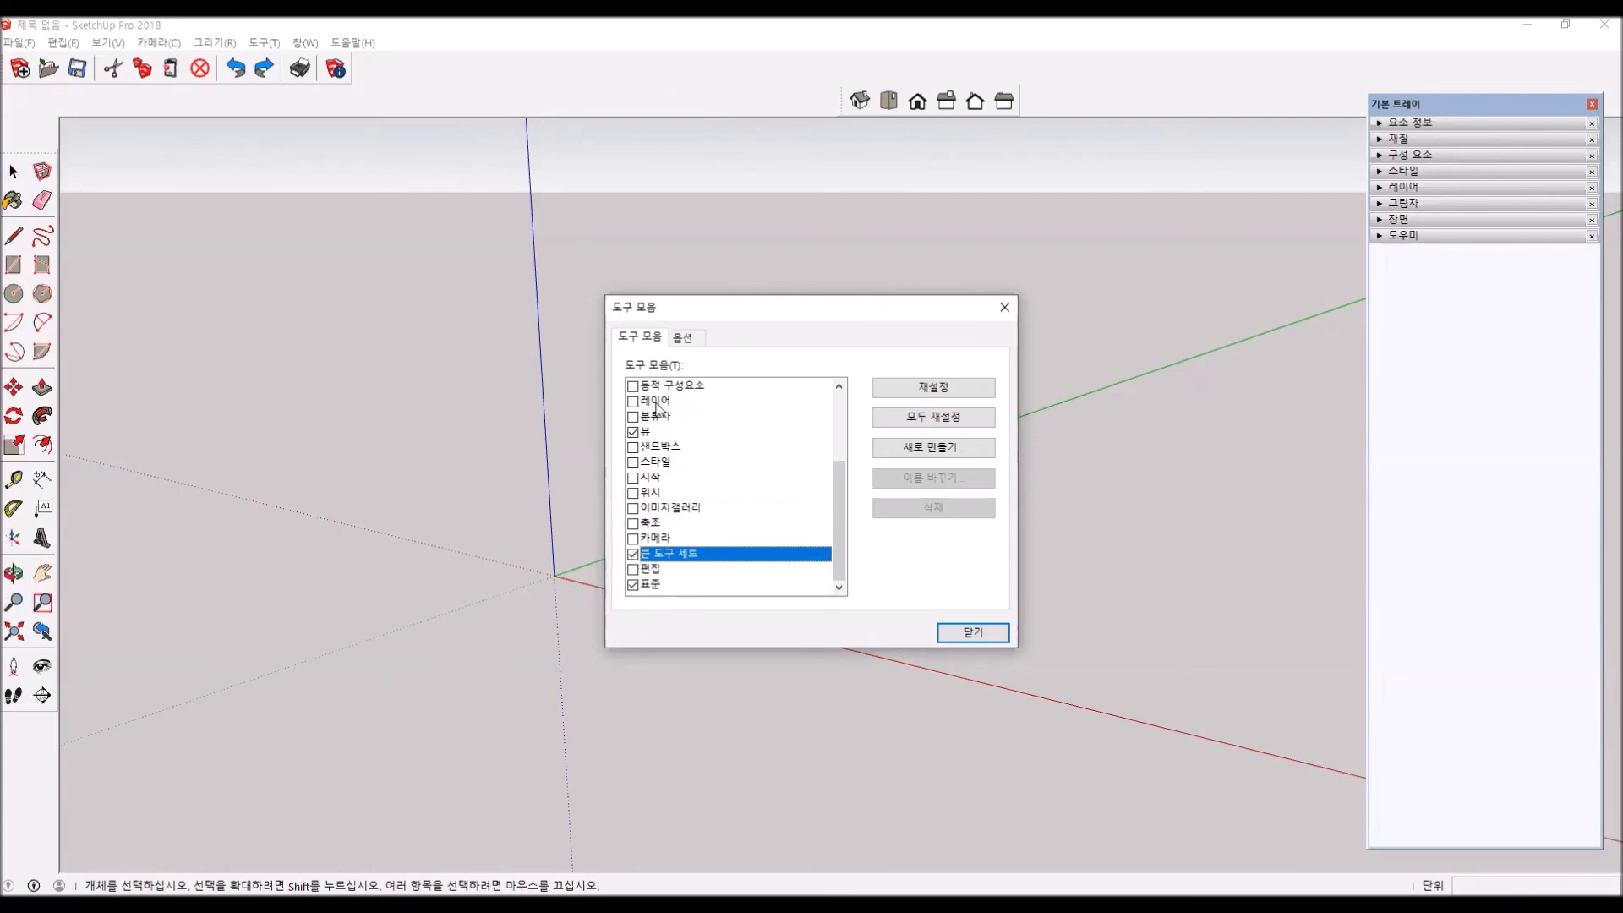
{"action": "left_click", "coordinate": [633, 585]}
{"action": "left_click", "coordinate": [633, 584]}
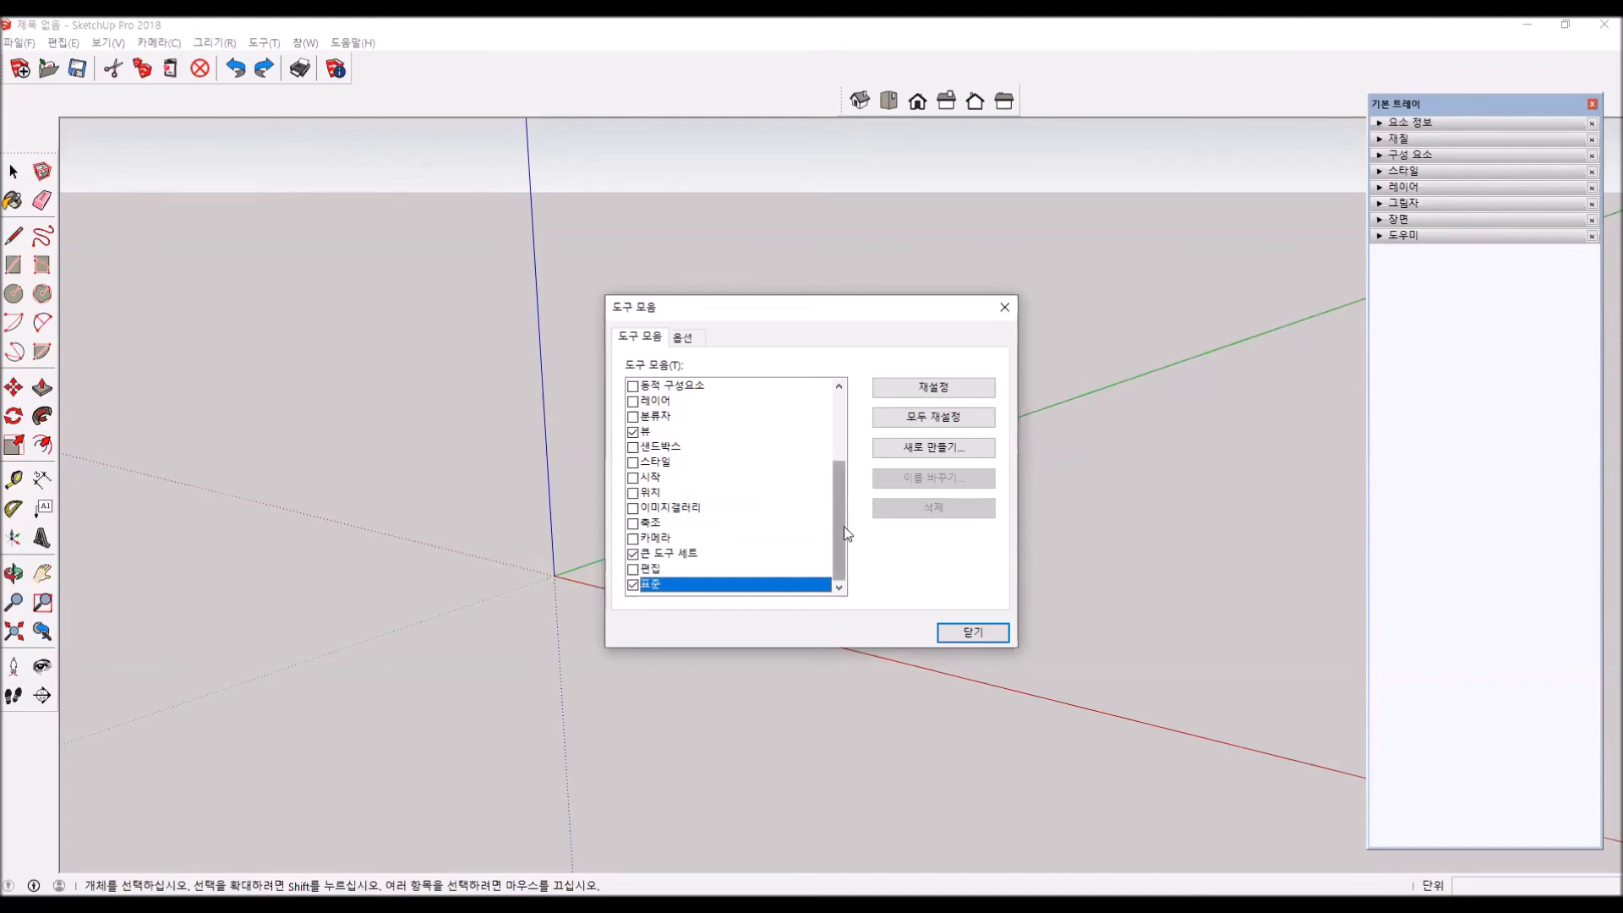
{"action": "left_click_drag", "start_coordinate": [844, 527], "coordinate": [843, 501]}
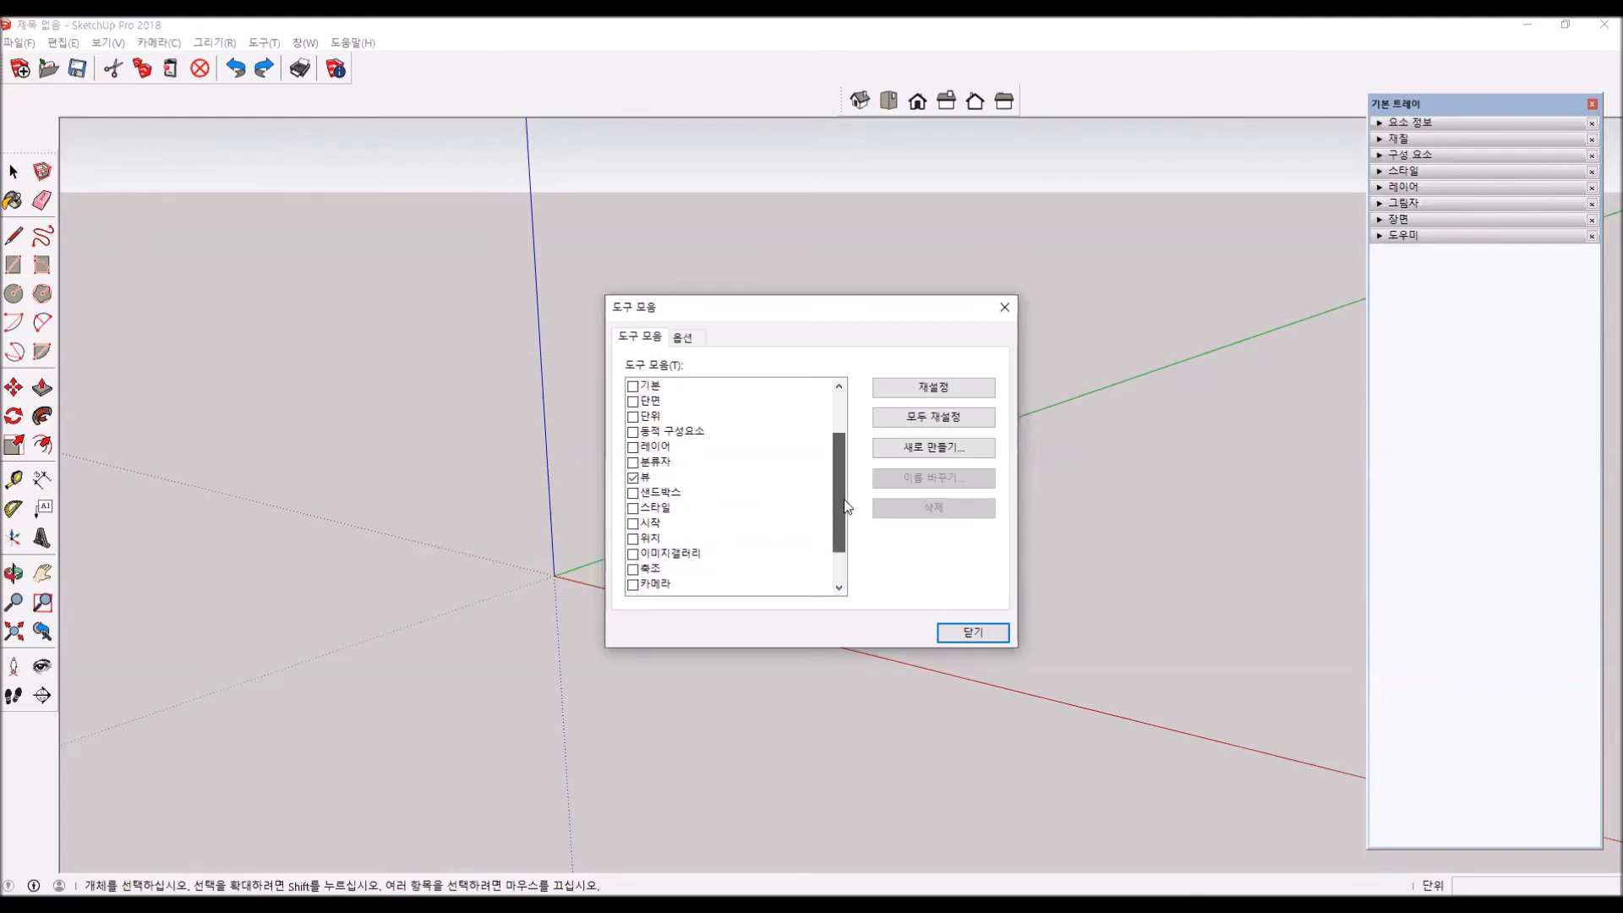
{"action": "left_click", "coordinate": [633, 508]}
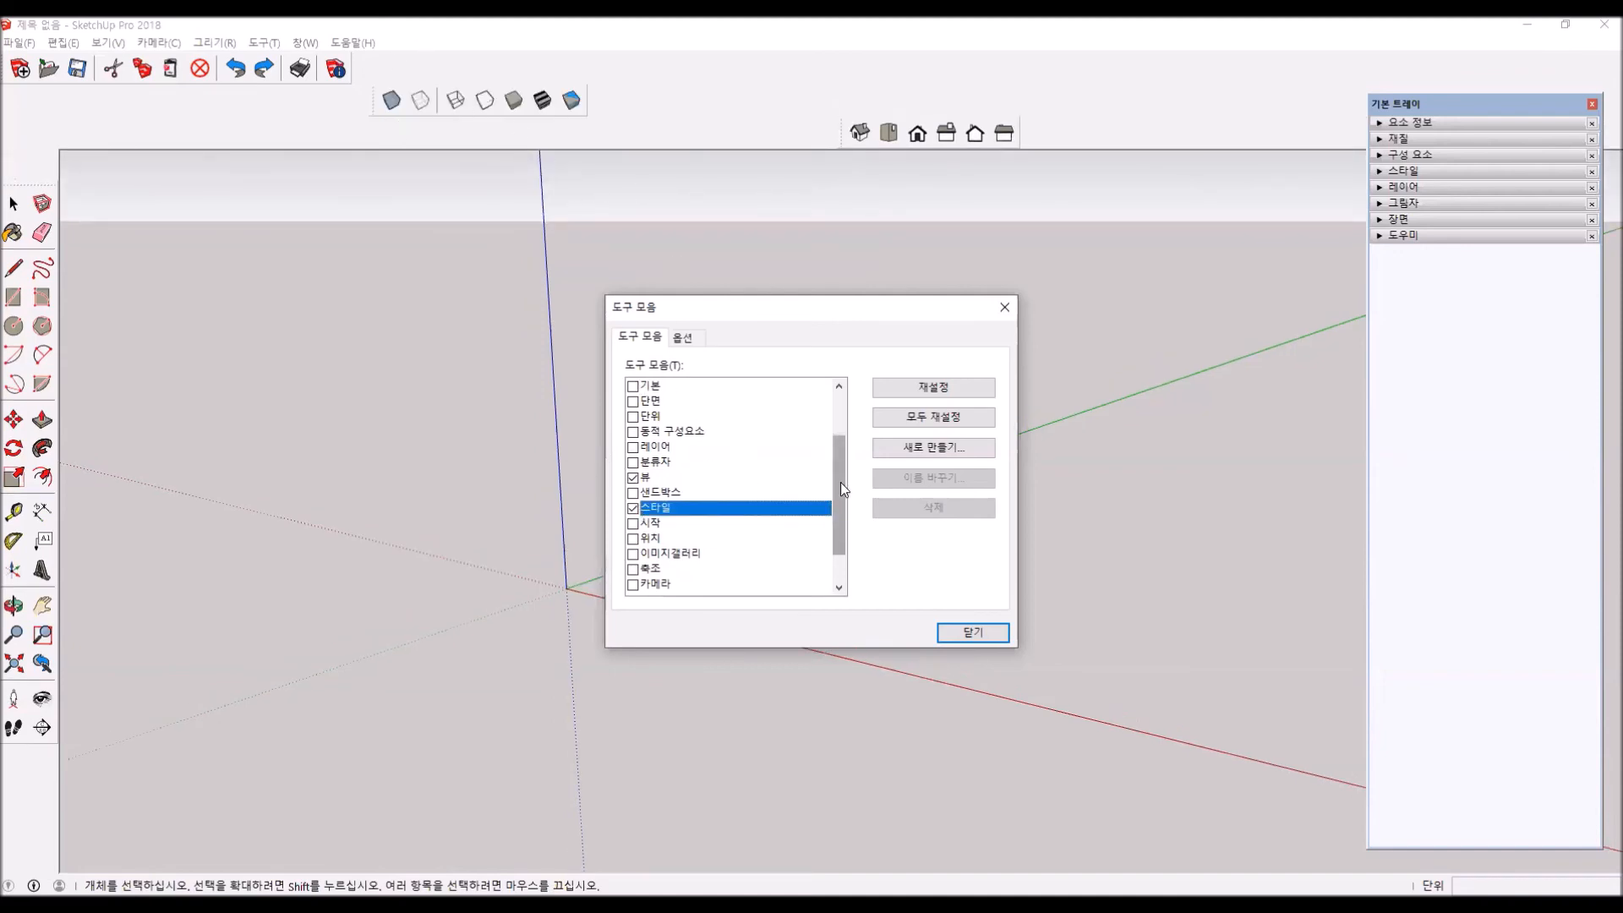
{"action": "left_click_drag", "start_coordinate": [840, 482], "coordinate": [841, 448]}
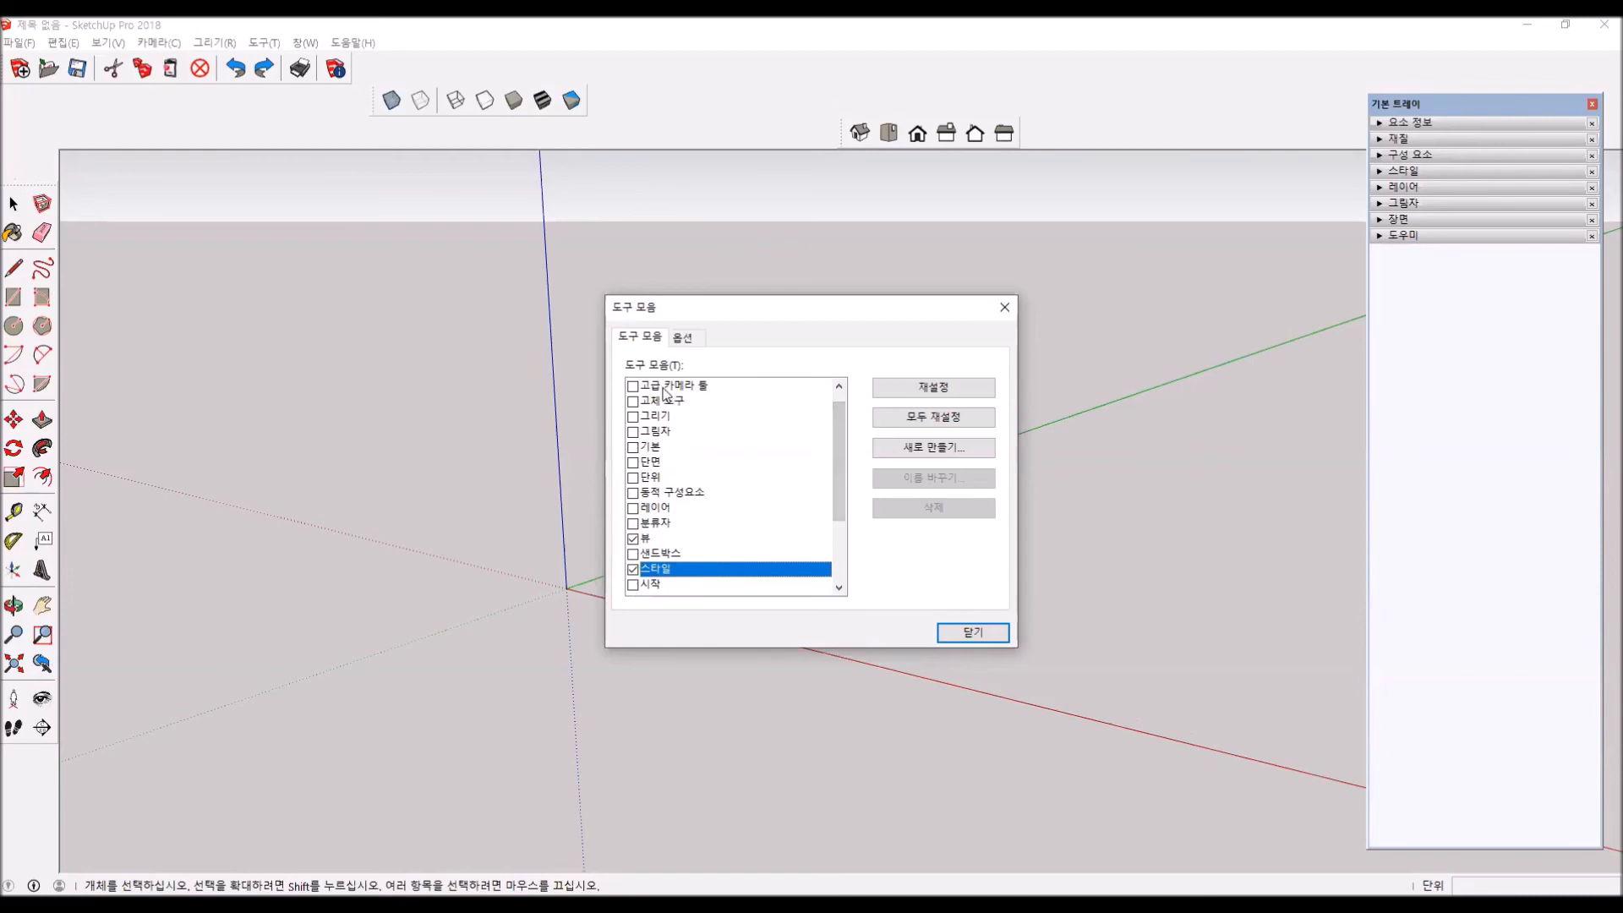
{"action": "left_click", "coordinate": [970, 632]}
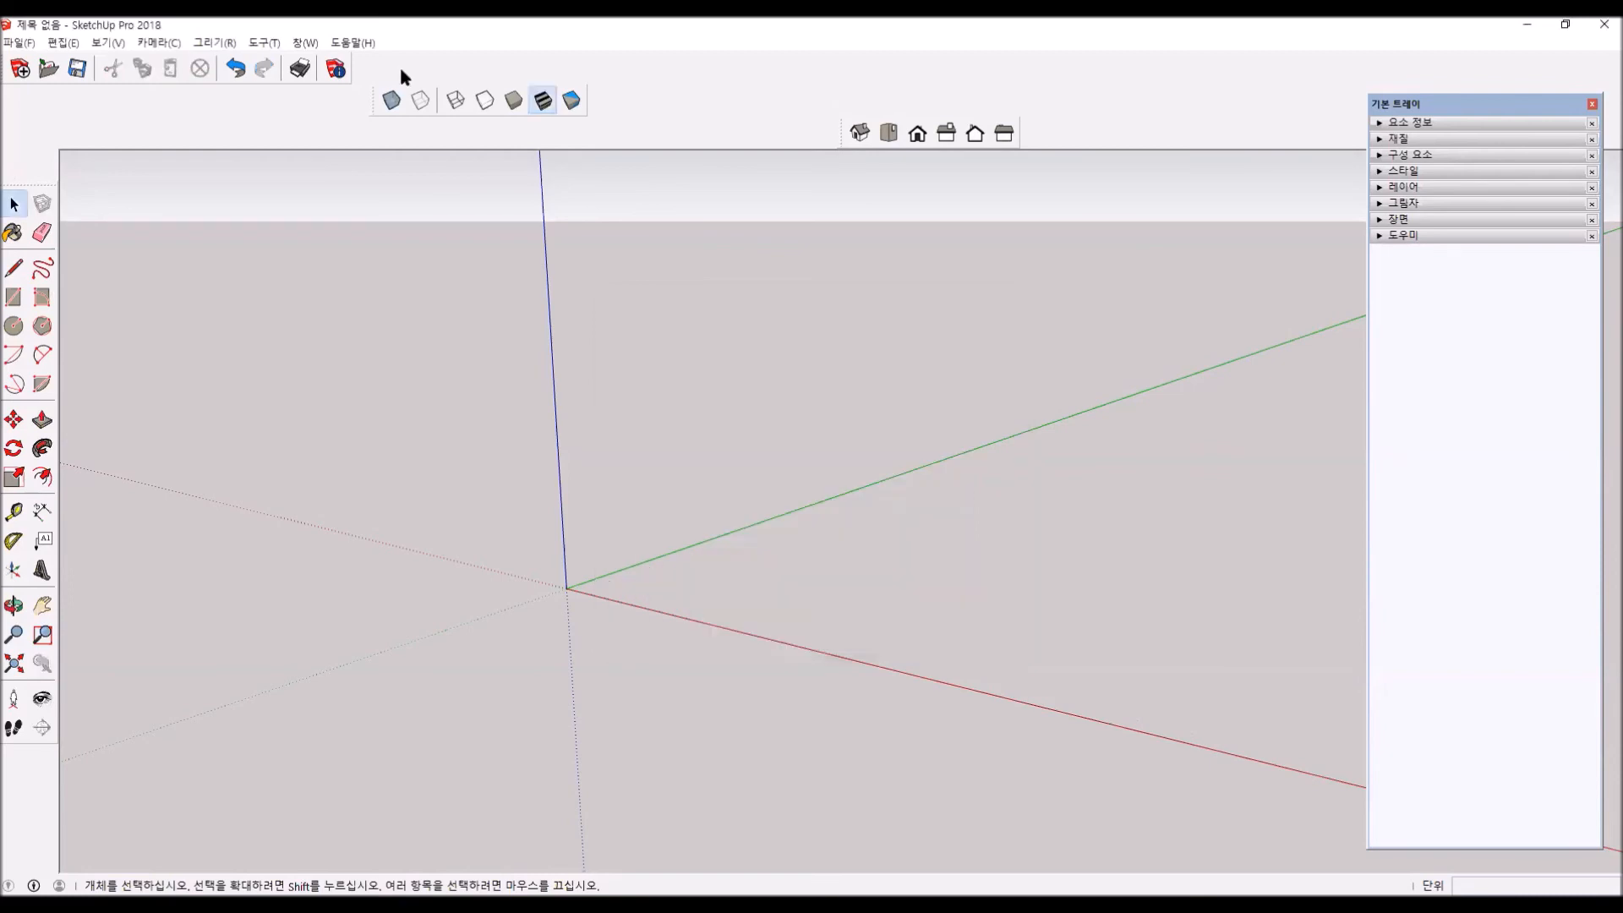
- Line up the 스타일 and 뷰 toolbars in the same row as the 표준 toolbar
{"action": "left_click_drag", "start_coordinate": [372, 102], "coordinate": [355, 61]}
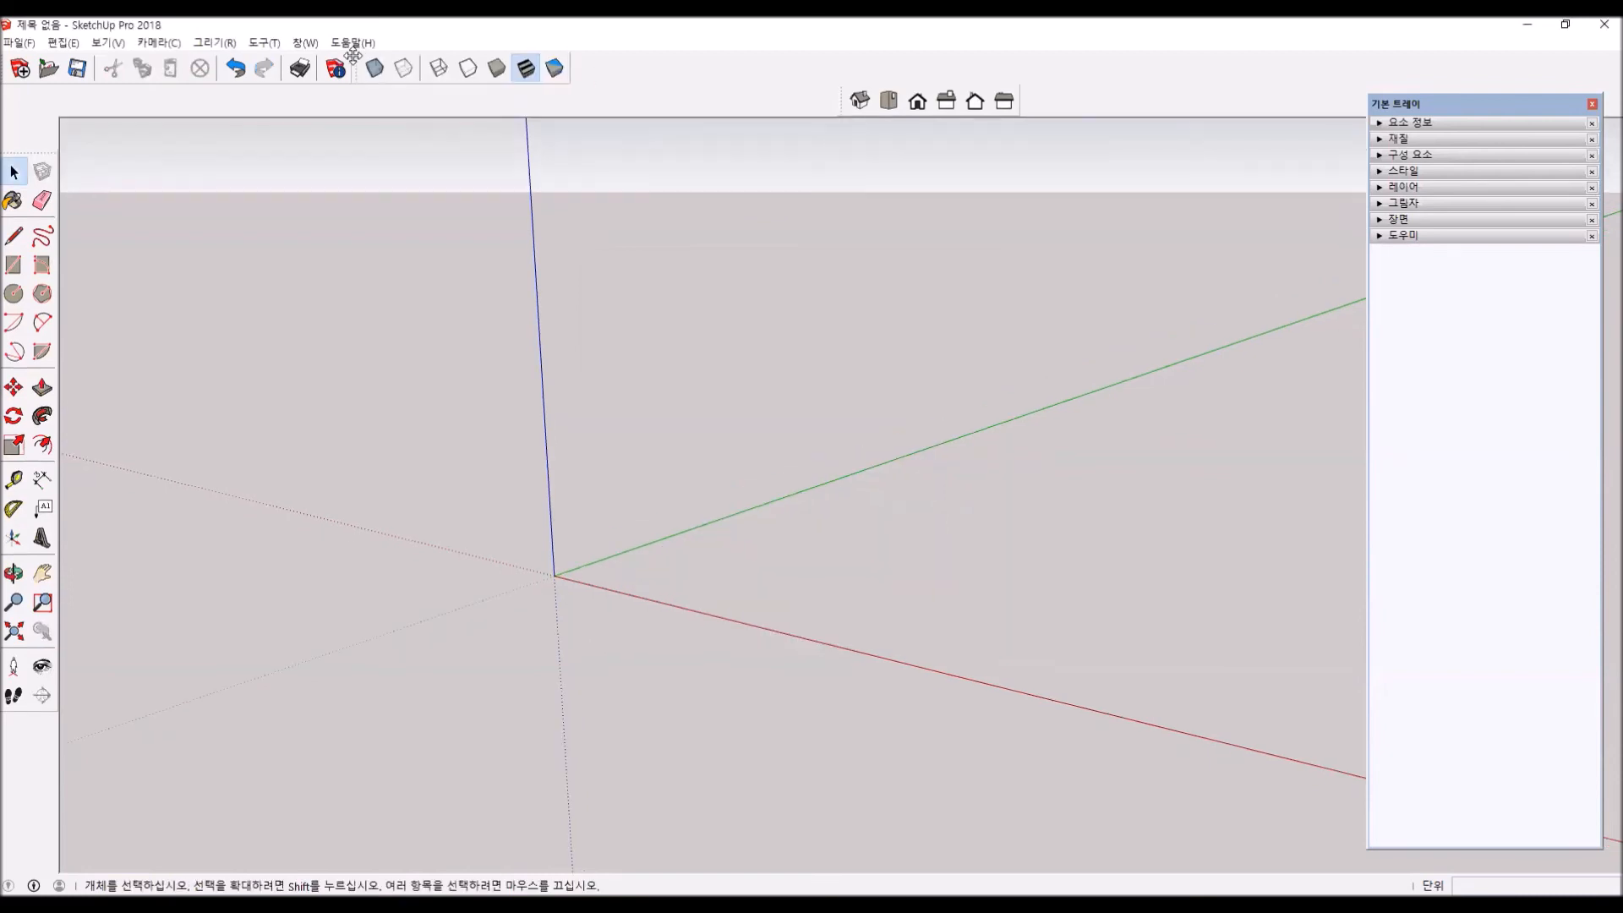
{"action": "left_click_drag", "start_coordinate": [831, 102], "coordinate": [578, 68]}
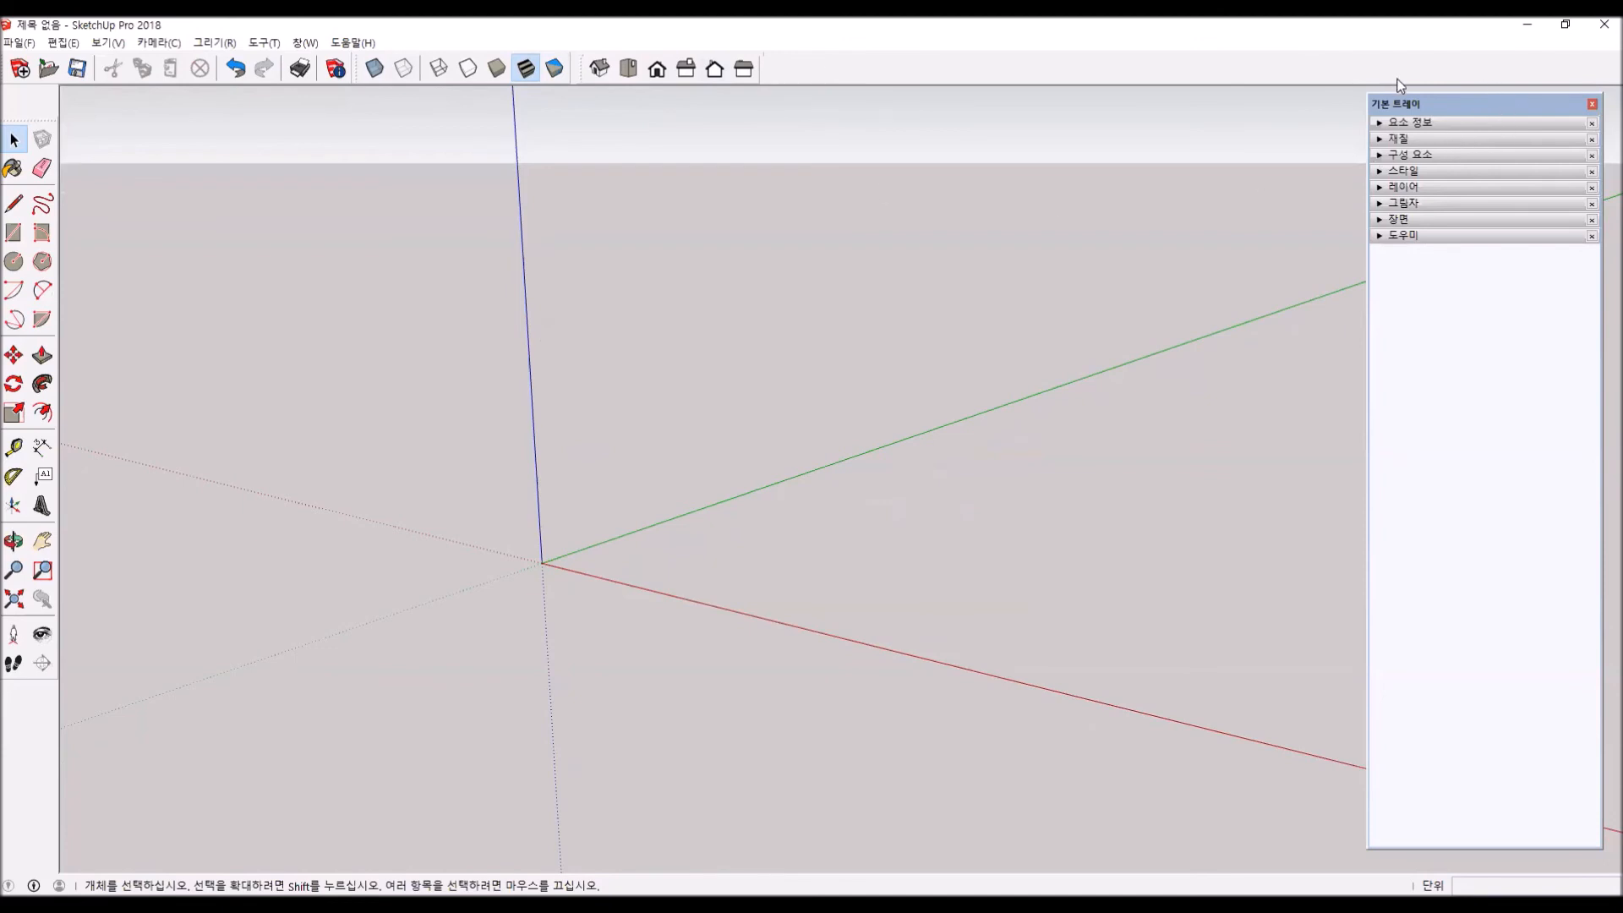
- Add the 아웃라이너 section to the default tray through tray management, remove it again, and close the tray manager
{"action": "right_click", "coordinate": [1468, 105]}
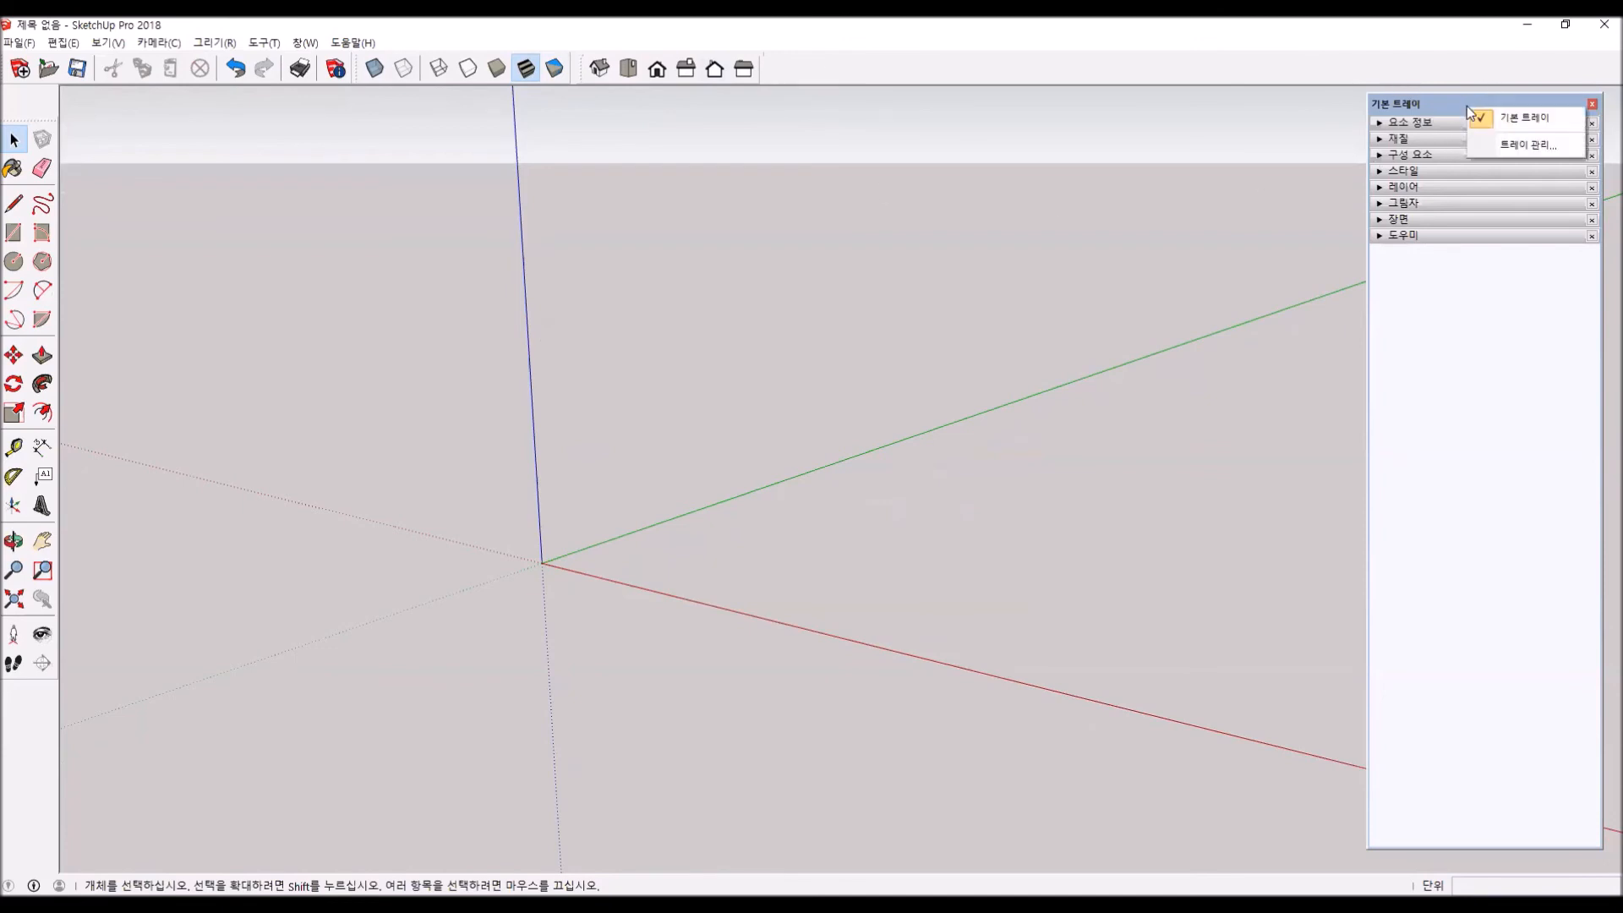
{"action": "left_click", "coordinate": [1514, 144]}
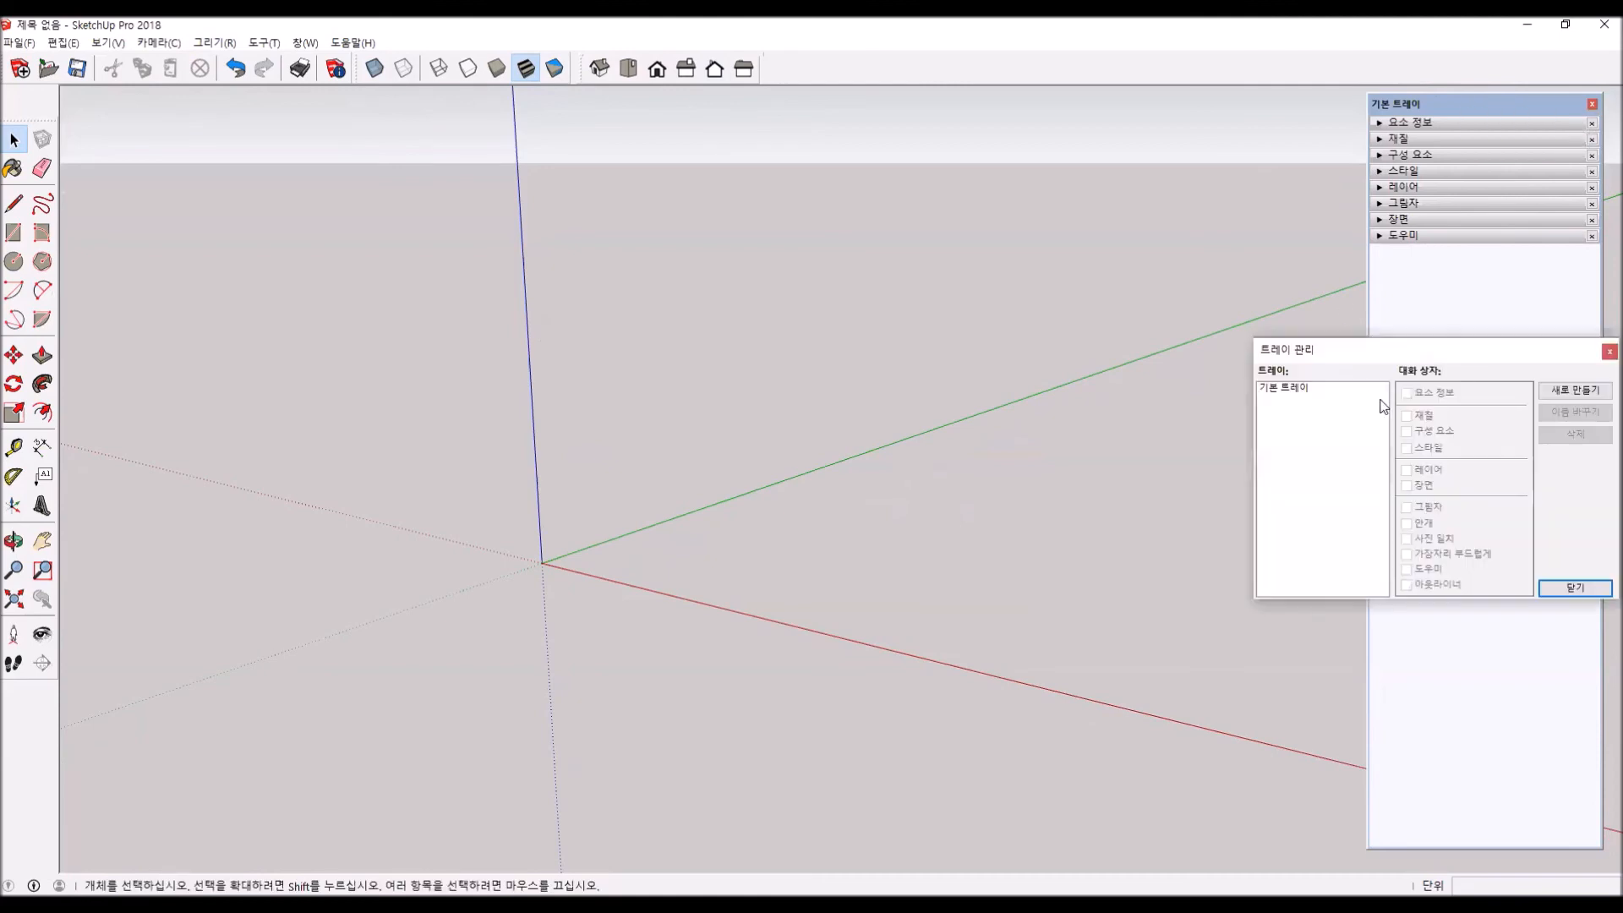
{"action": "left_click_drag", "start_coordinate": [1361, 350], "coordinate": [1167, 328]}
{"action": "left_click", "coordinate": [1097, 363]}
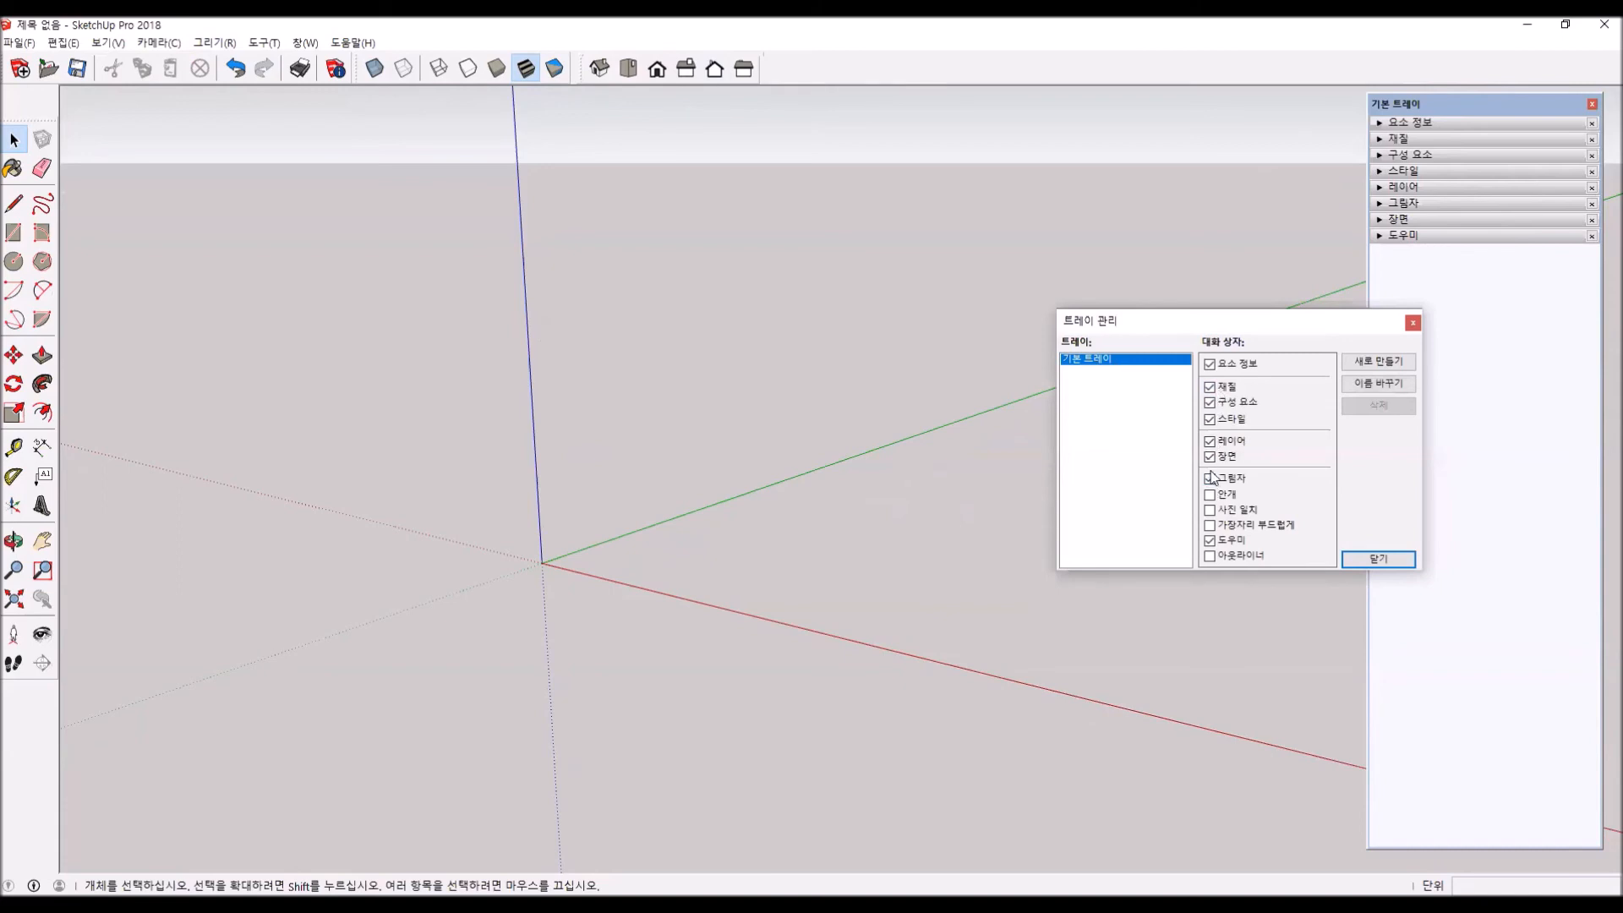
{"action": "left_click", "coordinate": [1209, 556]}
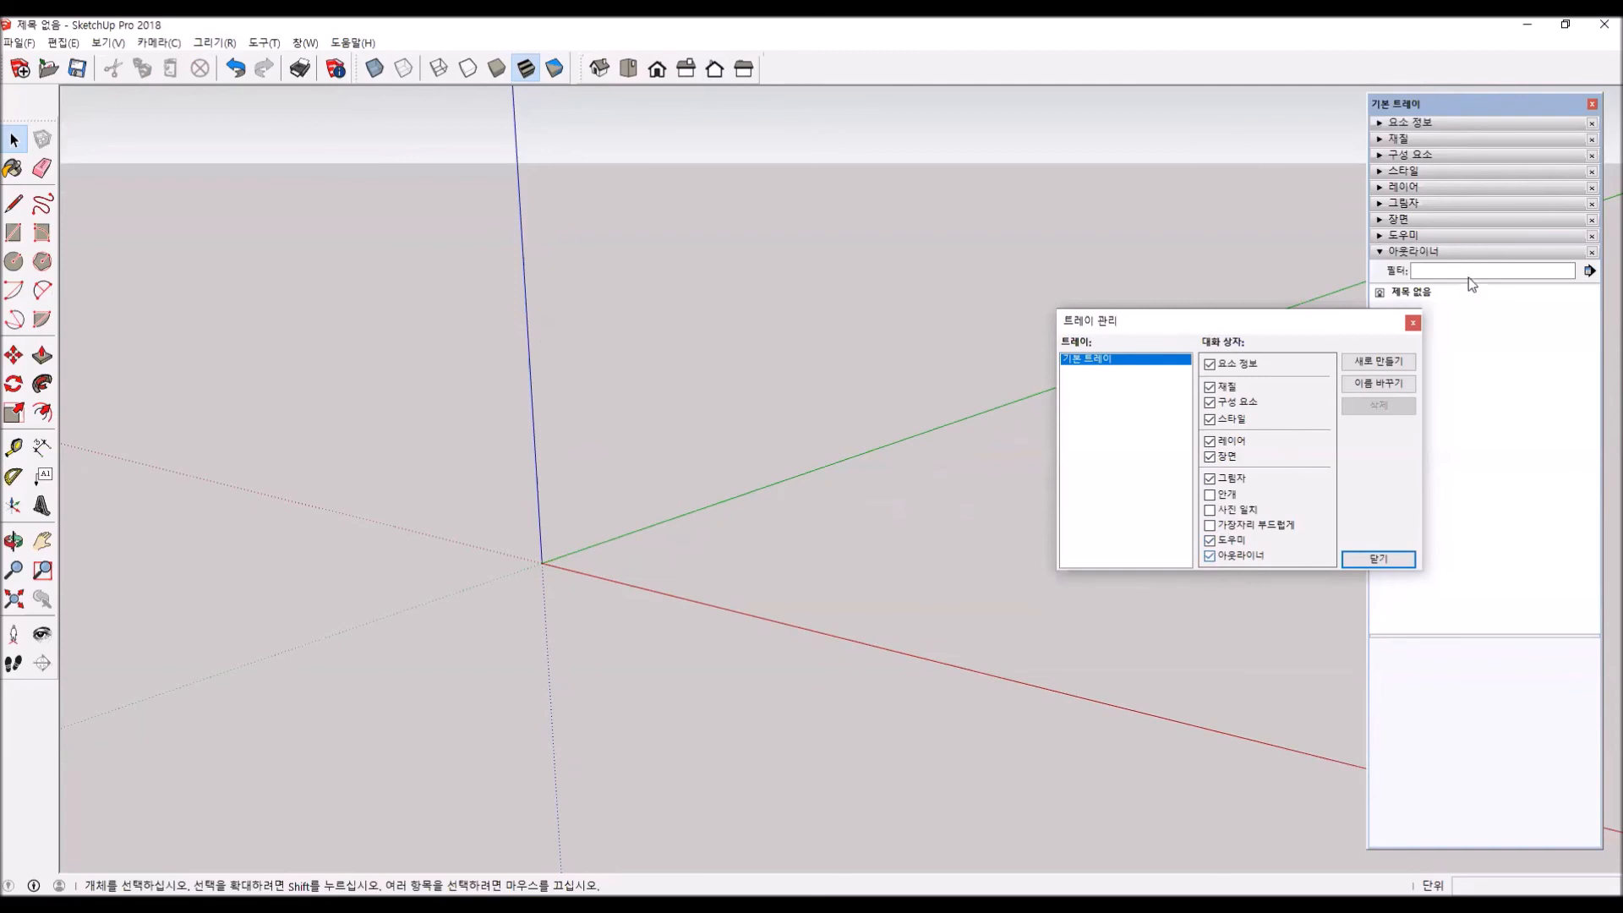
{"action": "left_click", "coordinate": [1205, 557]}
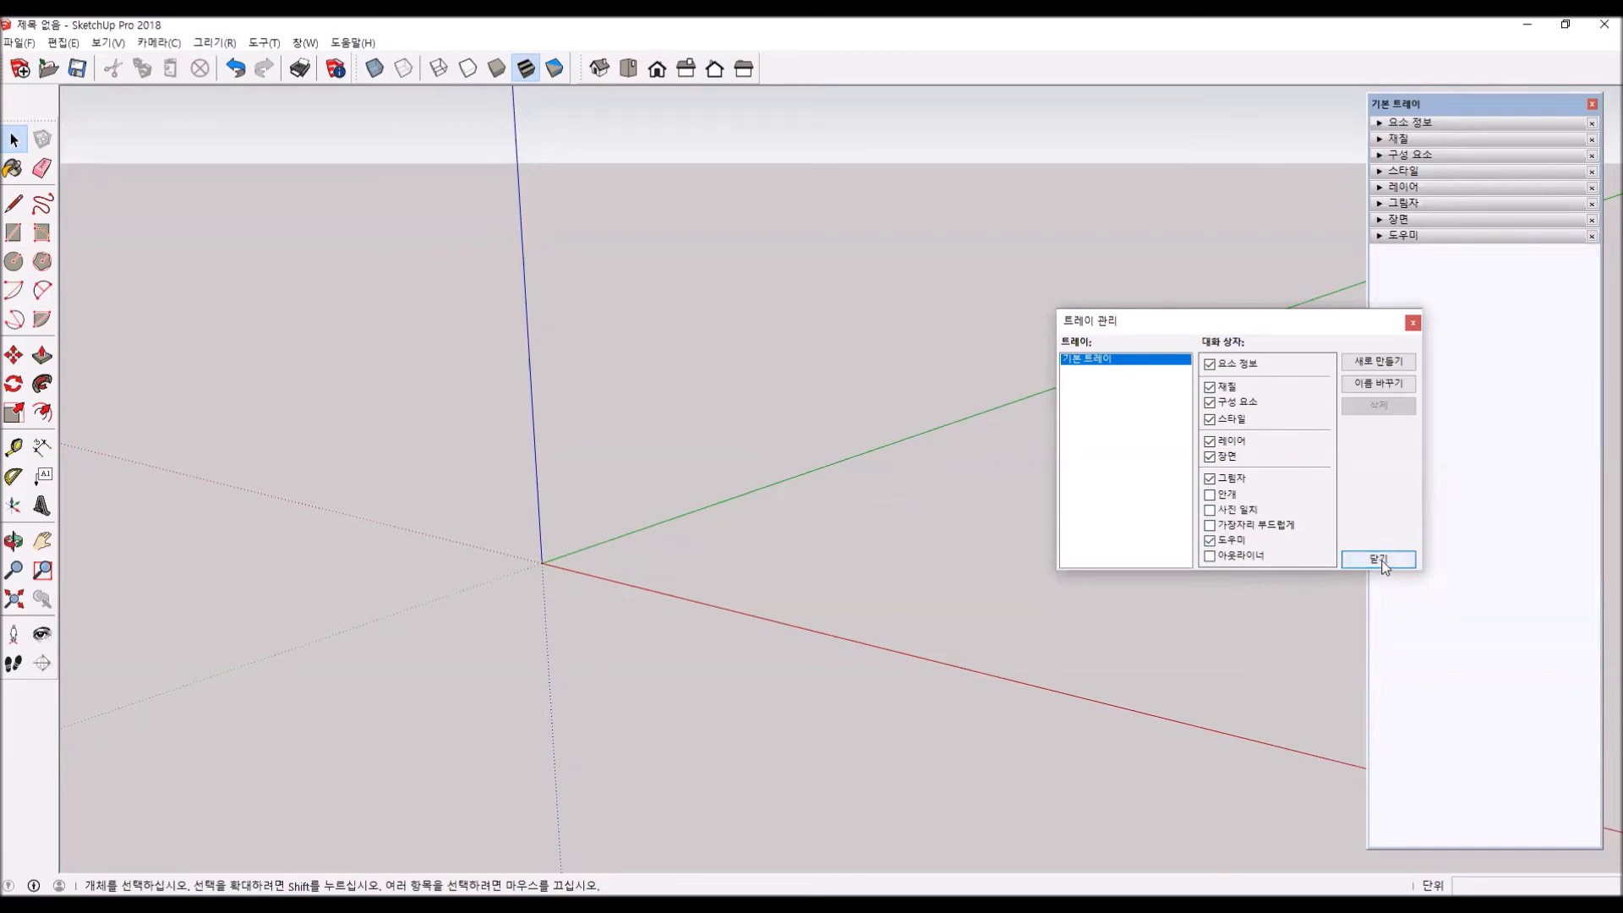
{"action": "left_click", "coordinate": [1408, 561]}
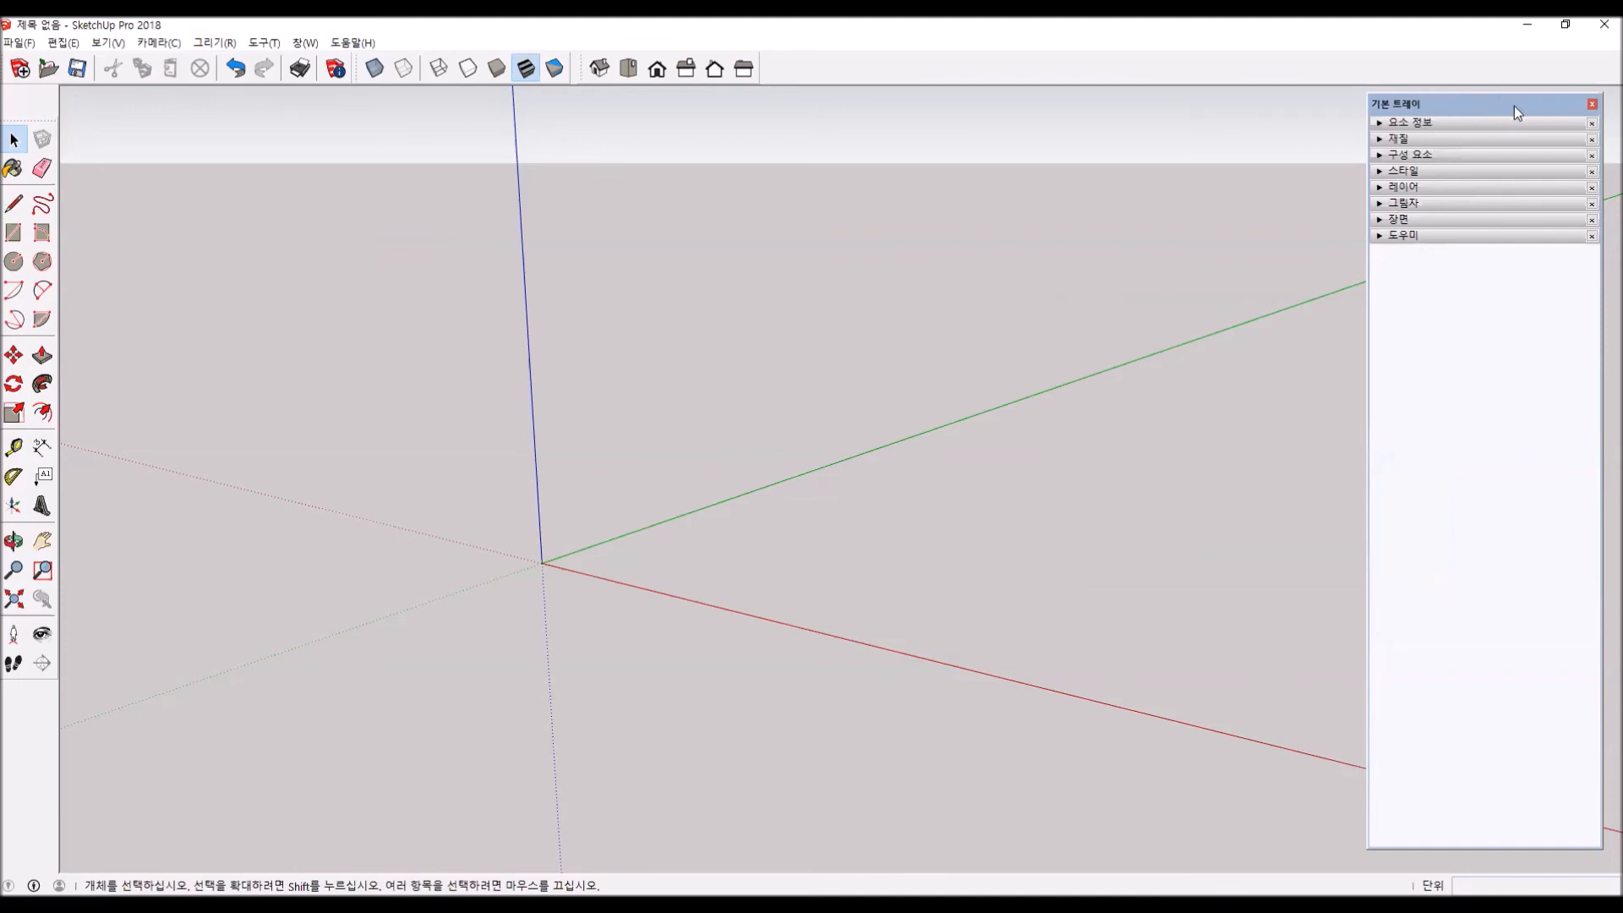
- Move the floating default tray up against the toolbar row and the outer edge of the model area
{"action": "left_click_drag", "start_coordinate": [1515, 105], "coordinate": [1529, 91]}
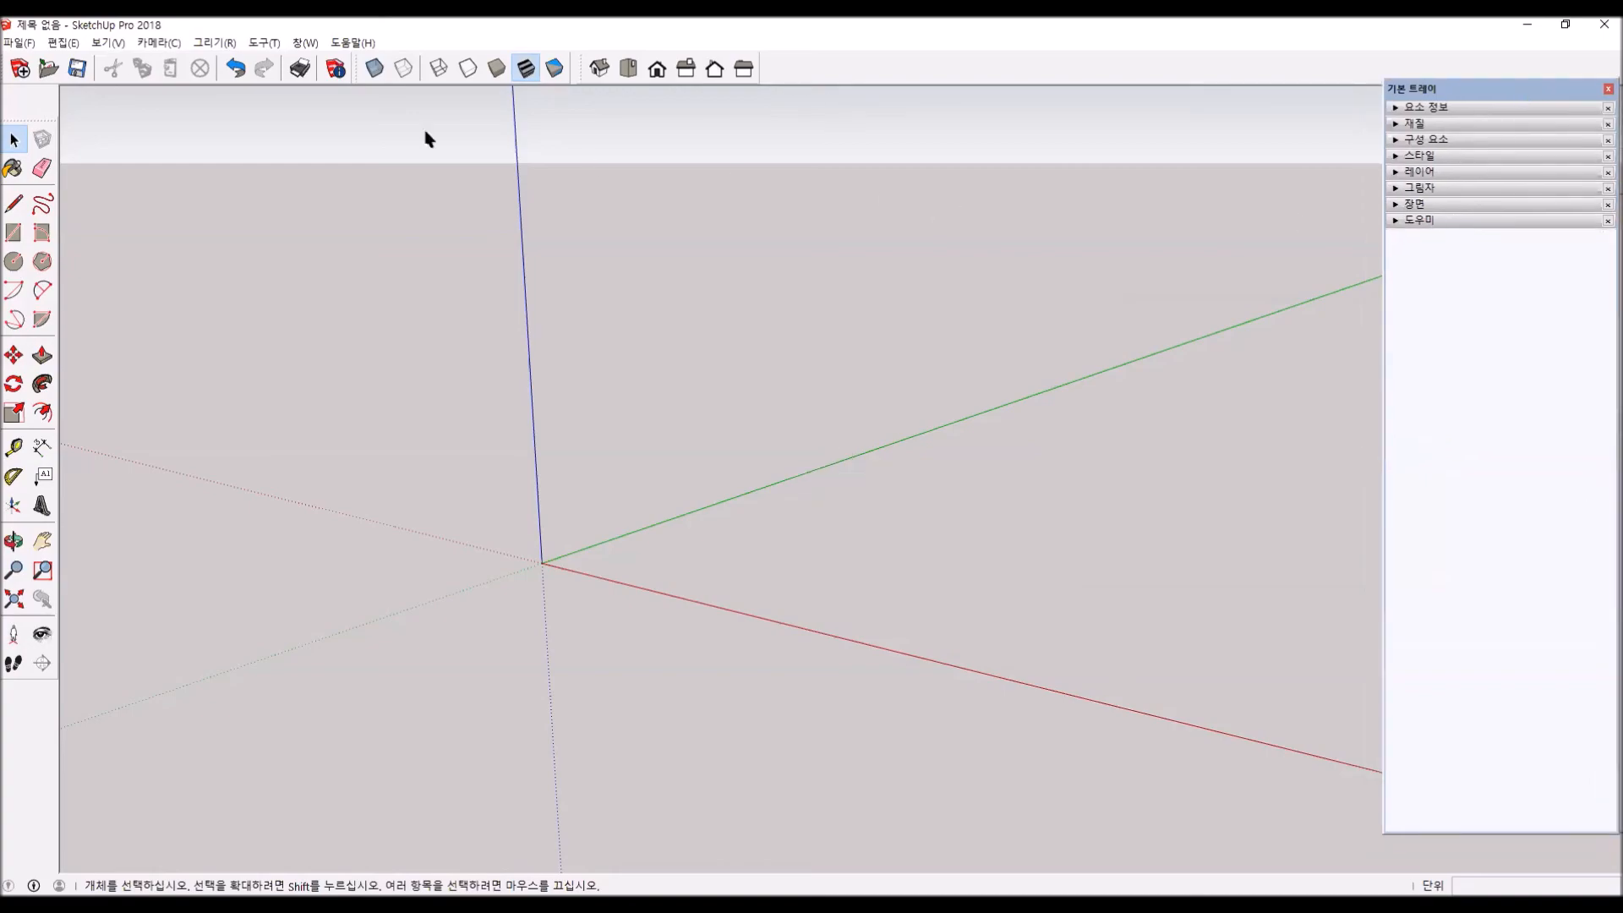